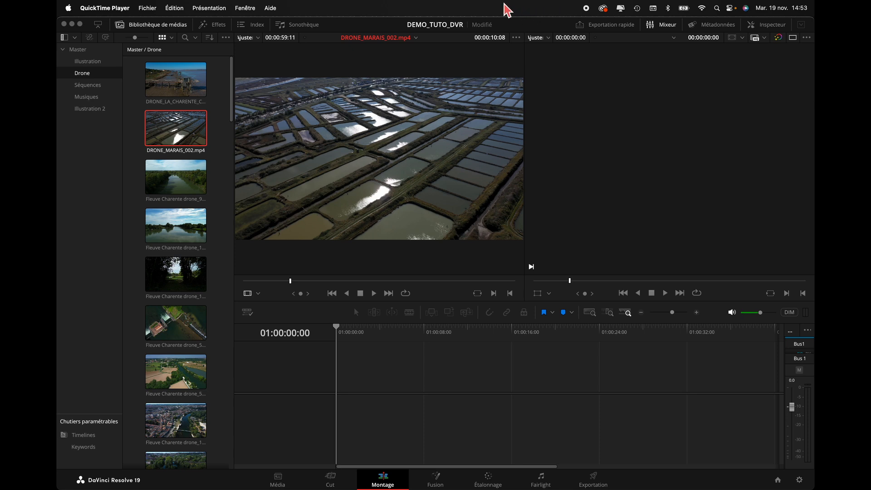
# Reset the workspace of the editing page to its default layout
pyautogui.click(635, 94)
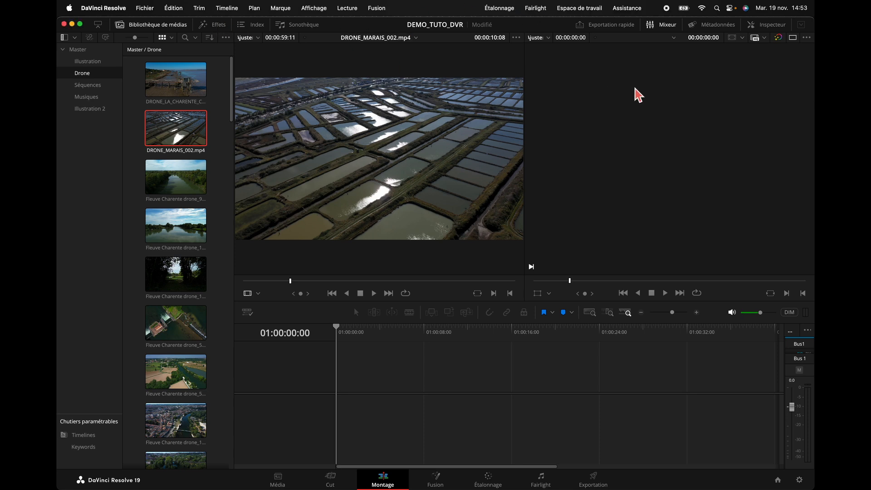
pyautogui.click(590, 14)
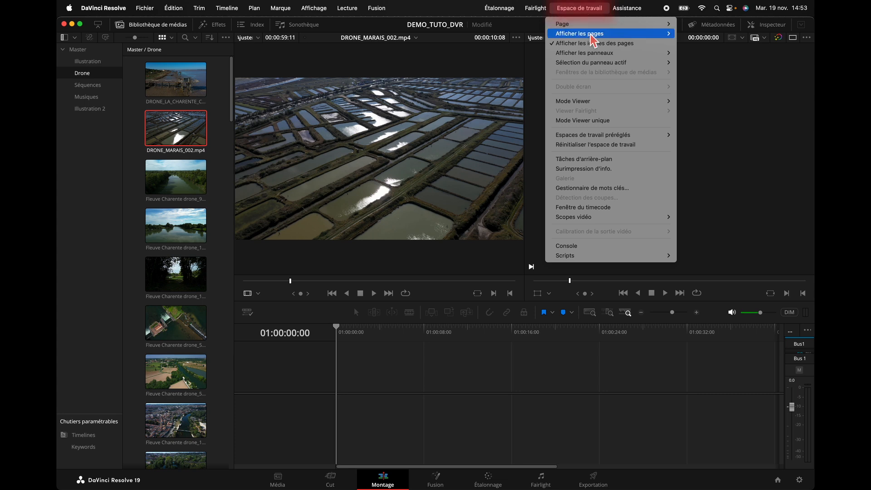
pyautogui.click(600, 145)
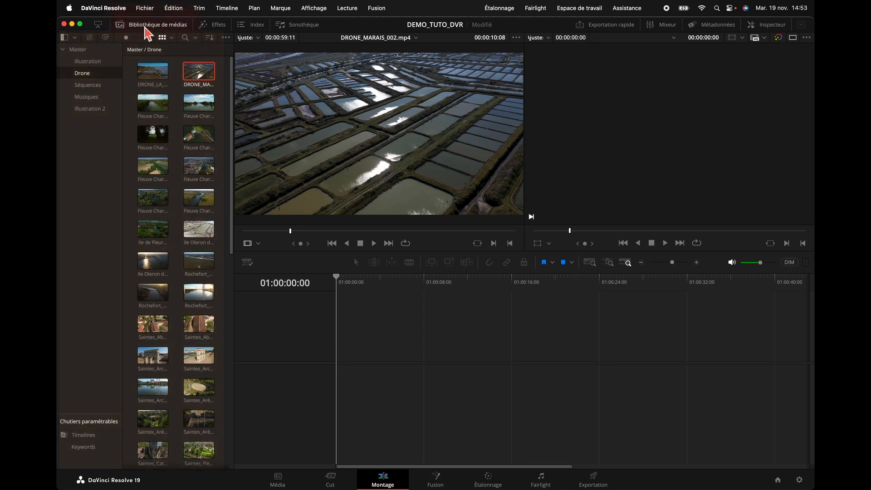
# Show and hide the effects and media libraries to compare how they share the side area, ending with both hidden
pyautogui.click(215, 28)
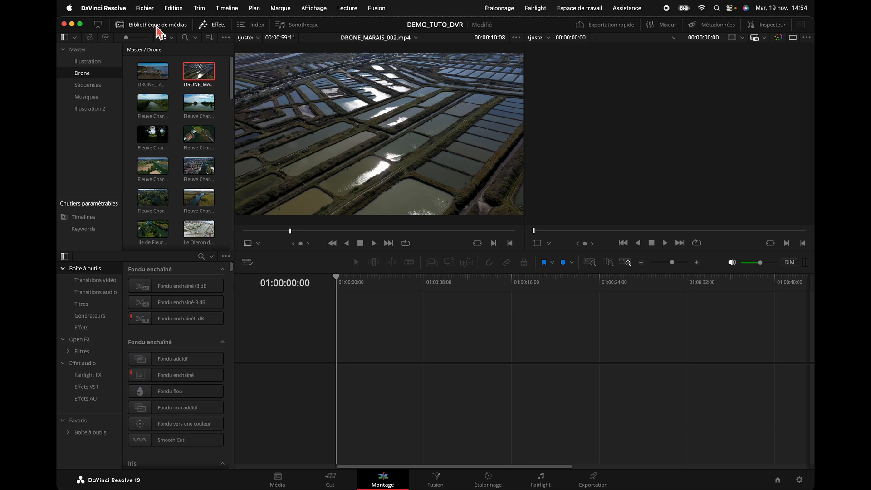
pyautogui.click(156, 31)
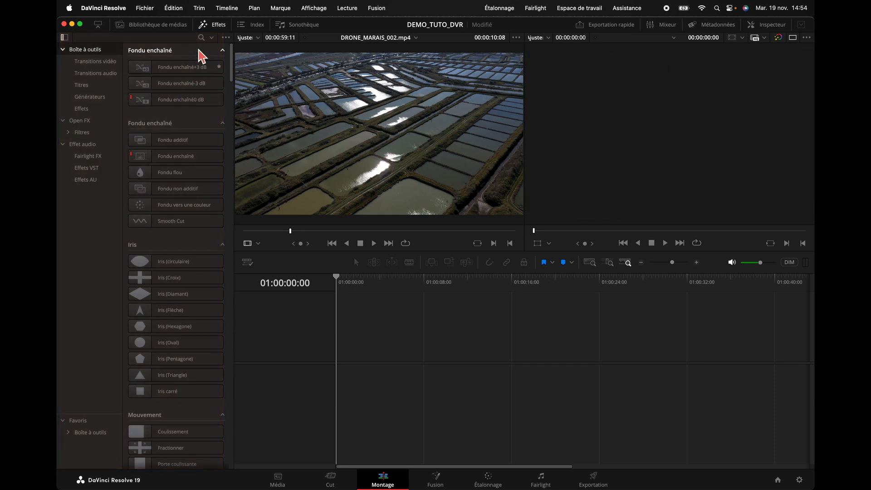
pyautogui.click(170, 27)
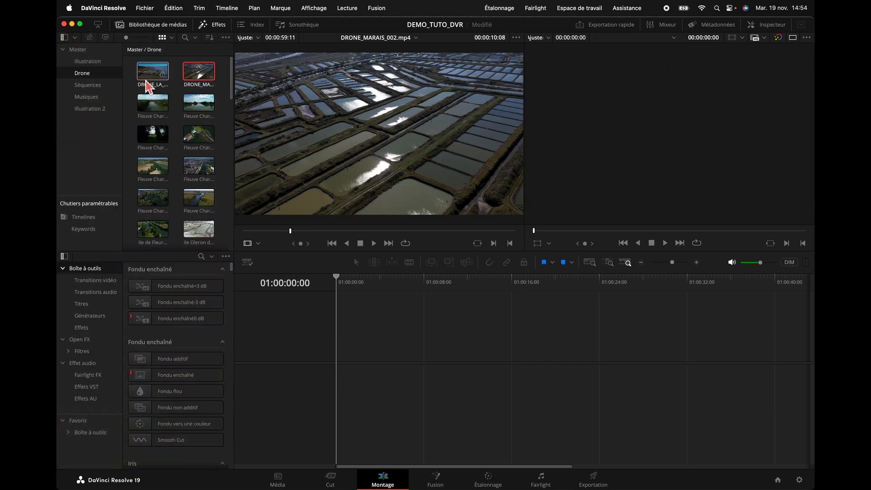
pyautogui.click(216, 26)
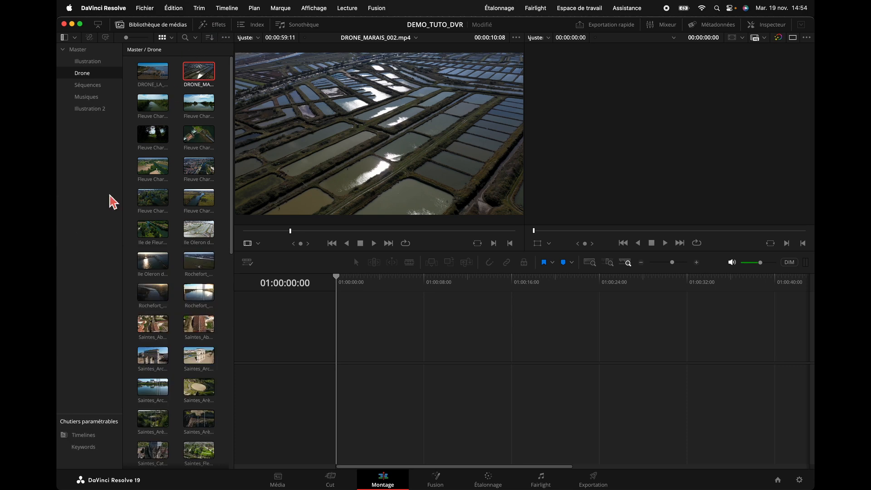
pyautogui.click(171, 26)
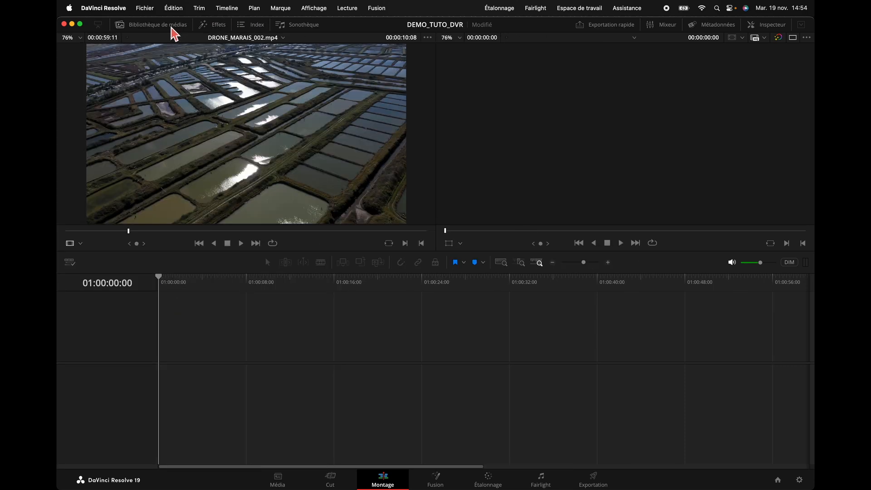
# View the timeline index and the sound library, and bring back the media library together with the timeline index
pyautogui.click(251, 29)
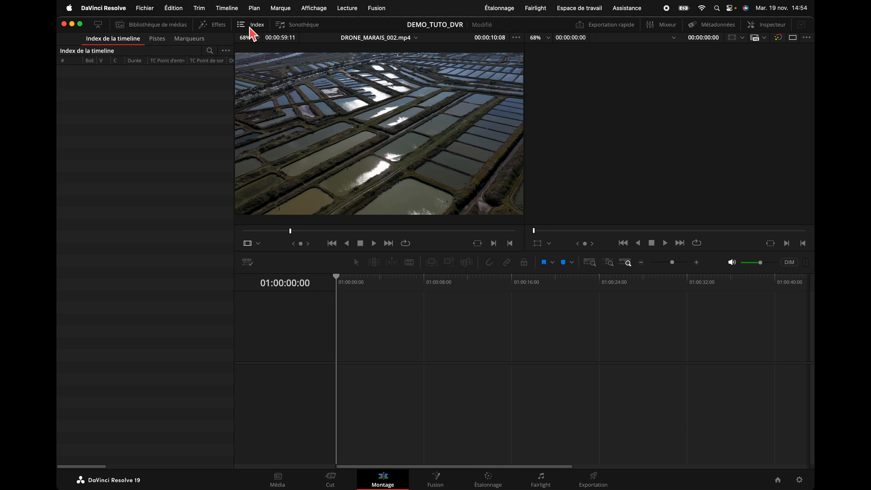
pyautogui.click(302, 29)
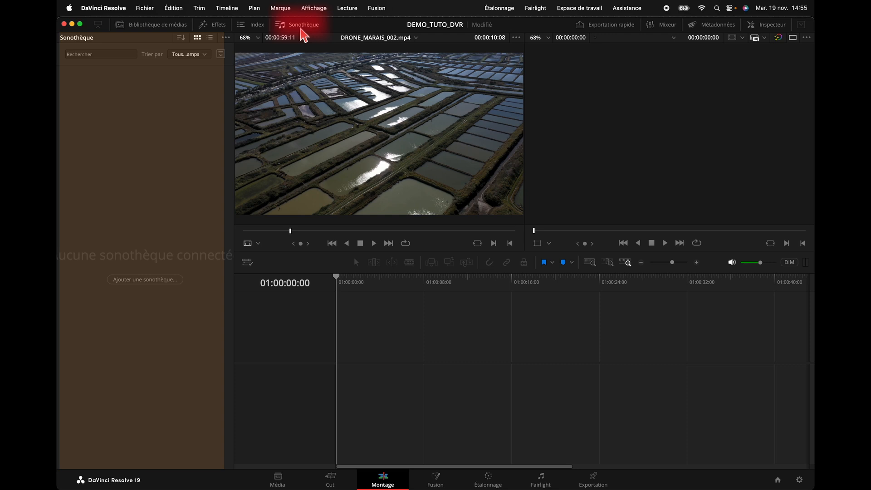
pyautogui.click(184, 27)
pyautogui.click(217, 27)
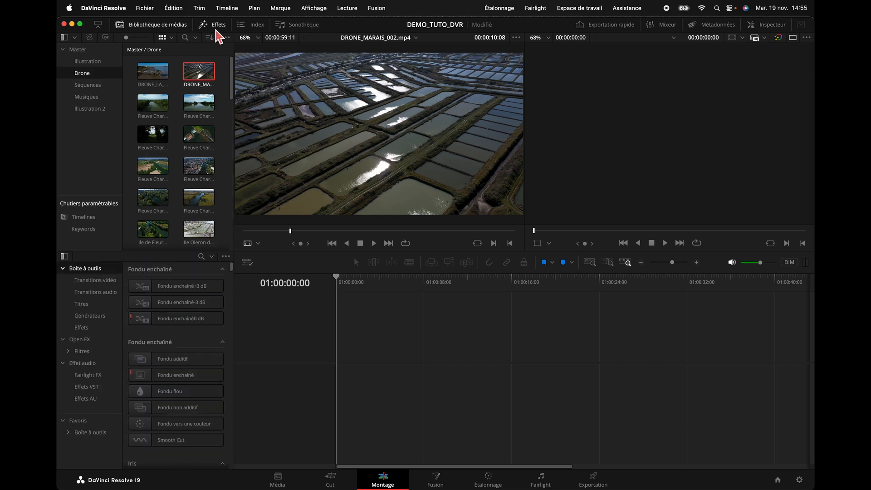
pyautogui.click(252, 27)
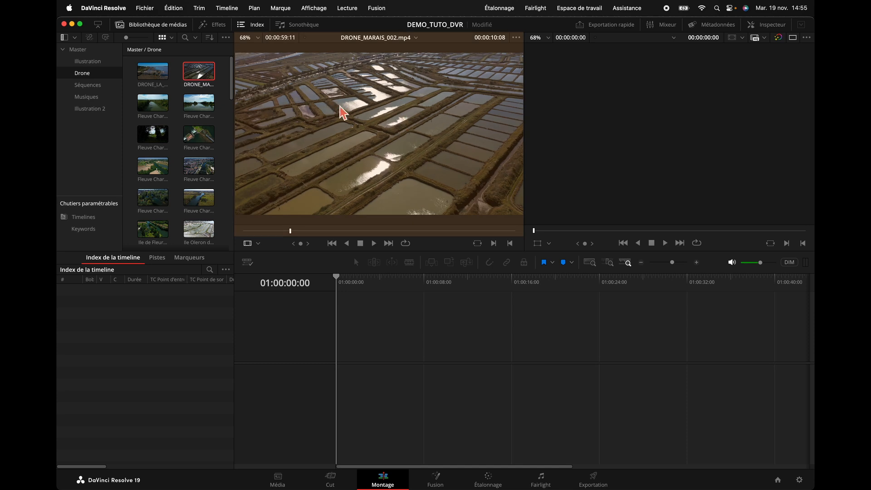
# Load the Fleuve Charente drone_9.mov clip from the Drone bin into the source viewer and scrub through it
pyautogui.moveTo(208, 116)
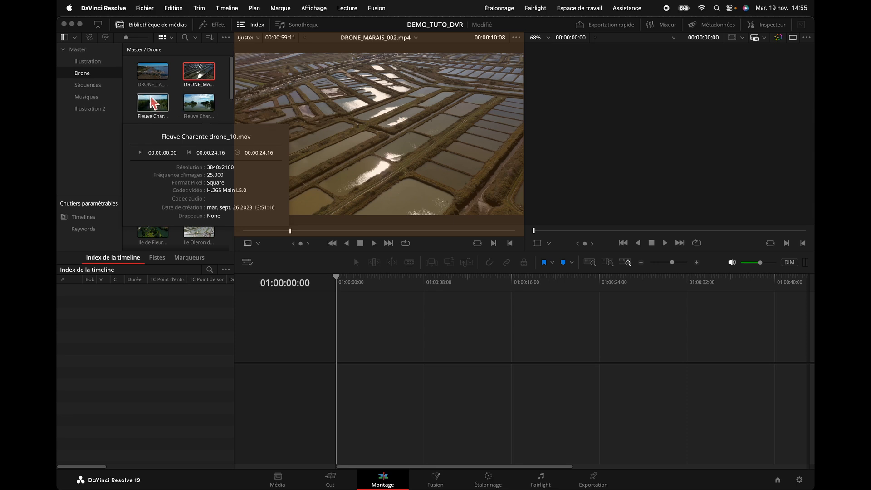
pyautogui.click(154, 80)
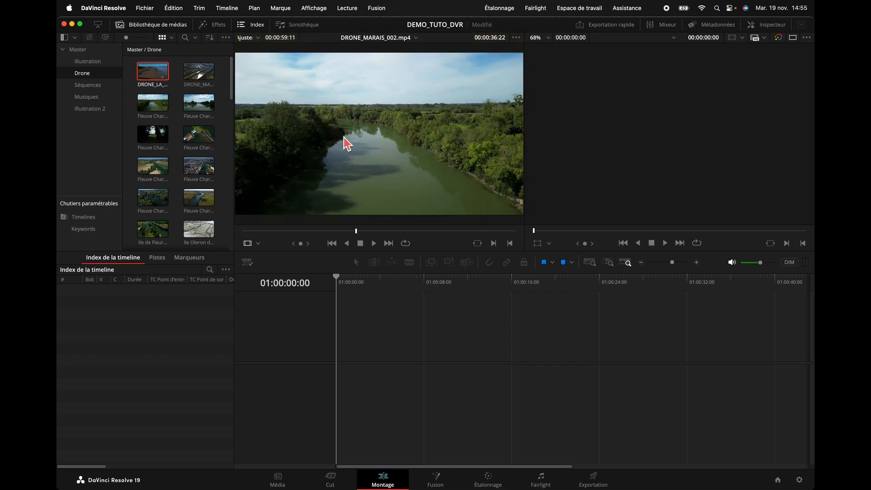
pyautogui.click(162, 115)
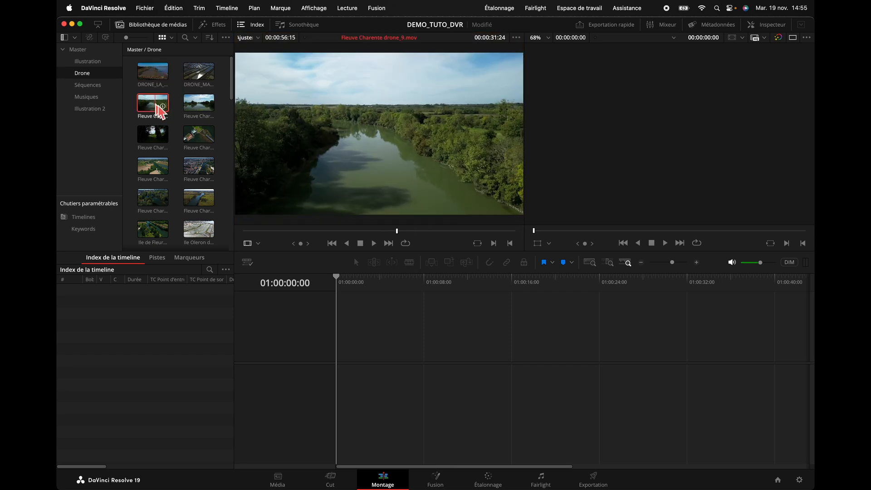
pyautogui.moveTo(366, 128); pyautogui.dragTo(662, 82)
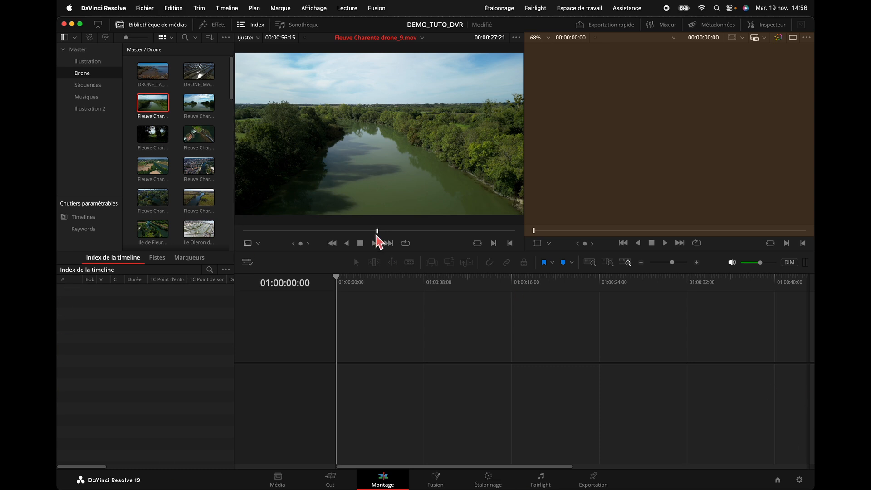
# Collapse the media library area to half height and hide the index so the timeline spans the full width
pyautogui.click(88, 26)
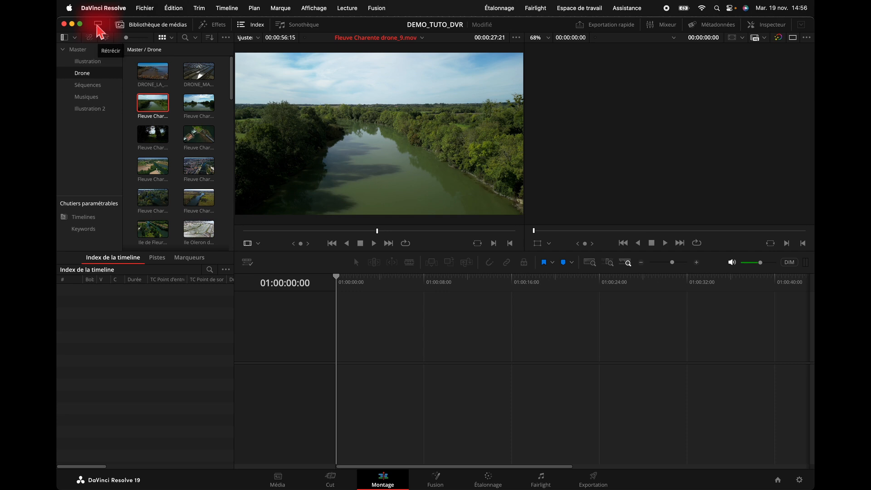
pyautogui.click(96, 26)
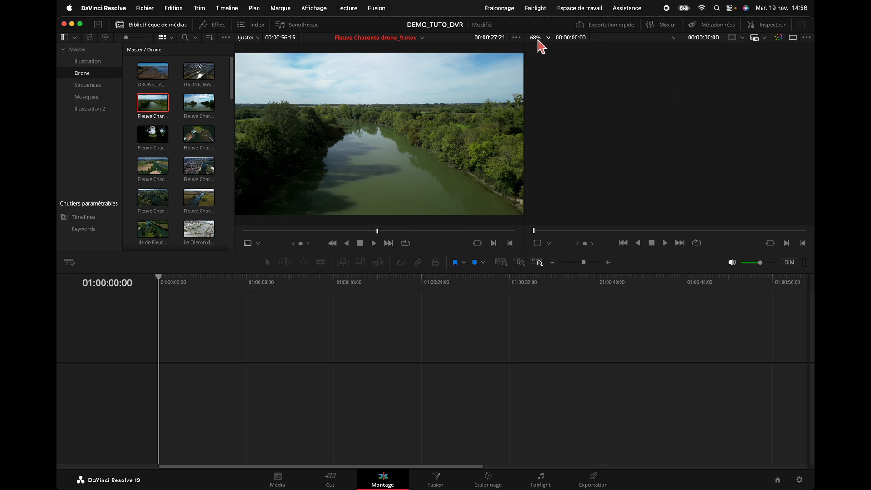
# Examine the quick export presets and close them without exporting
pyautogui.click(609, 26)
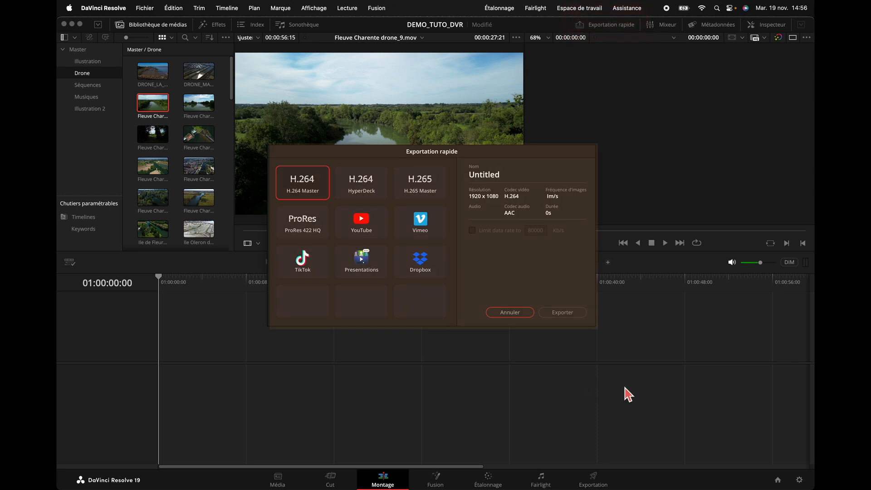
pyautogui.click(510, 312)
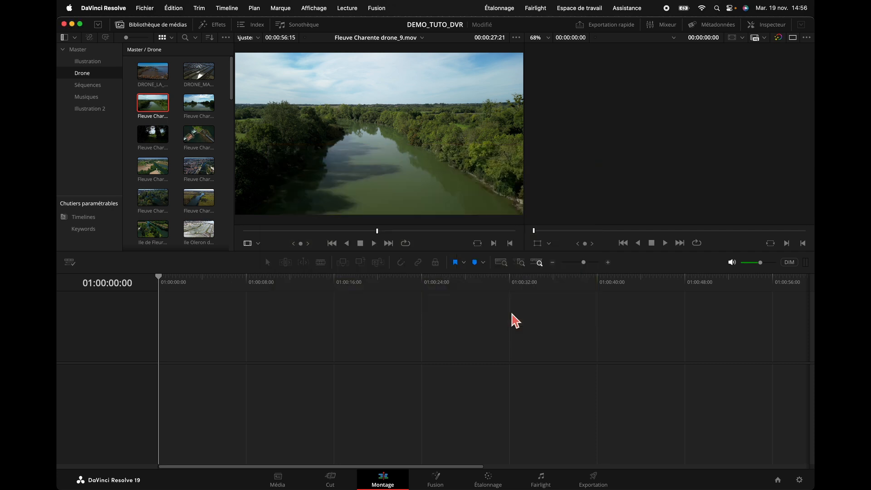
# Show the audio mixer, and view the DRONE_MARAIS_002.mp4 clip's metadata and Inspector settings
pyautogui.click(661, 26)
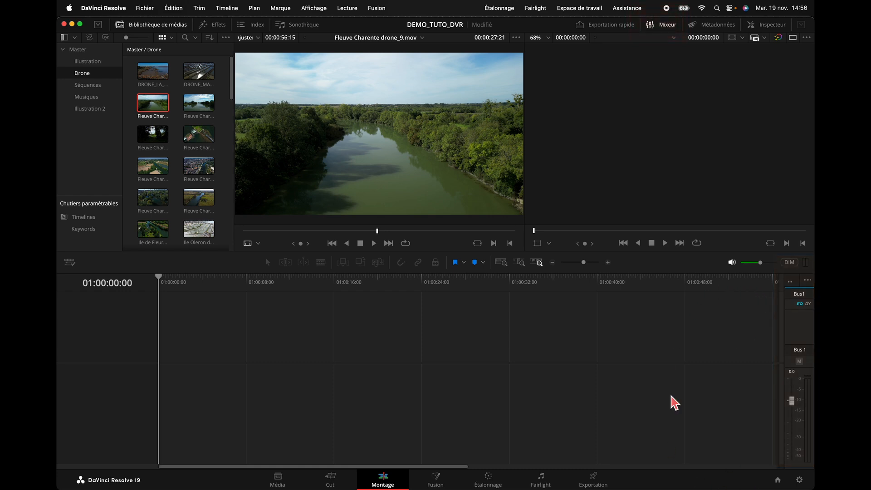
pyautogui.click(719, 26)
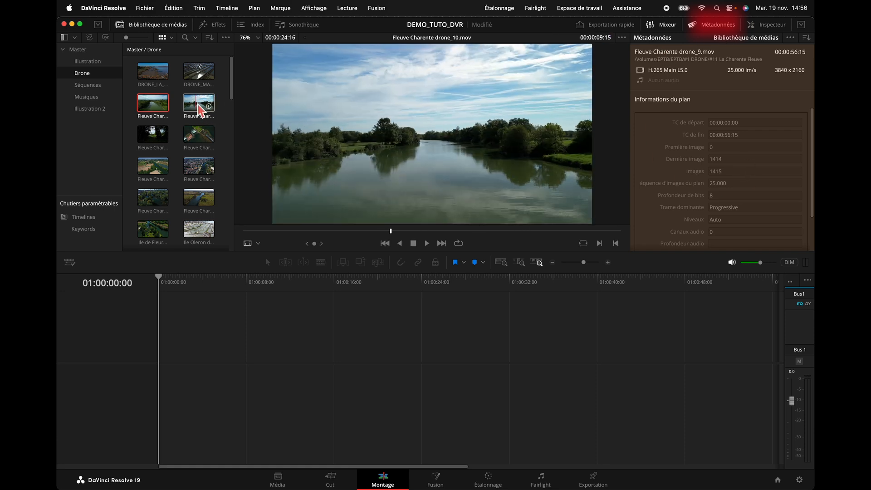
pyautogui.click(198, 82)
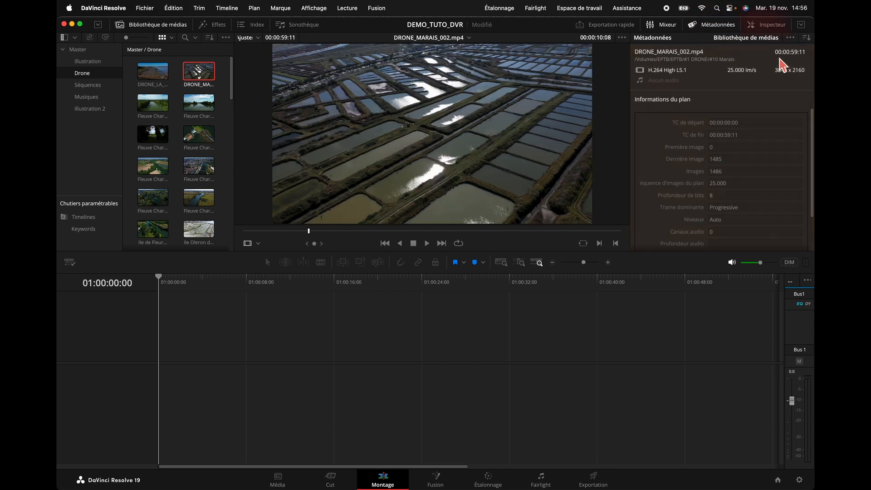
pyautogui.click(769, 27)
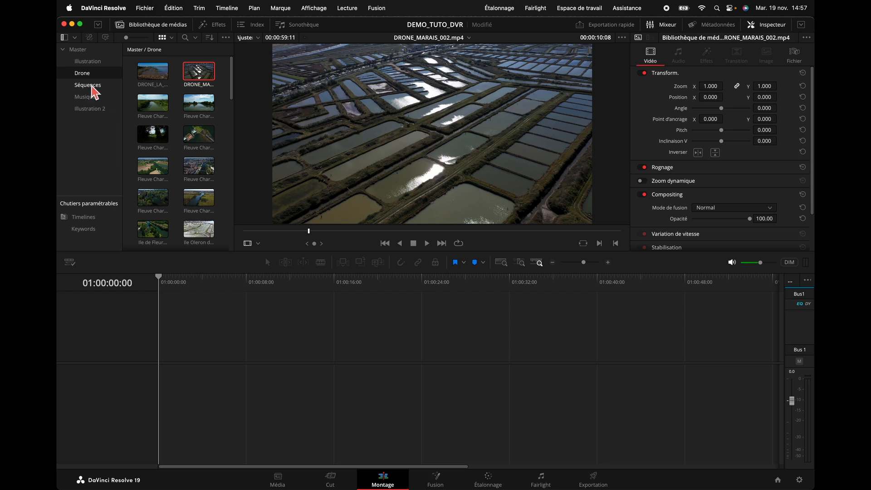
# Open the Séquences bin and review the project's timeline format settings without changing them
pyautogui.click(92, 86)
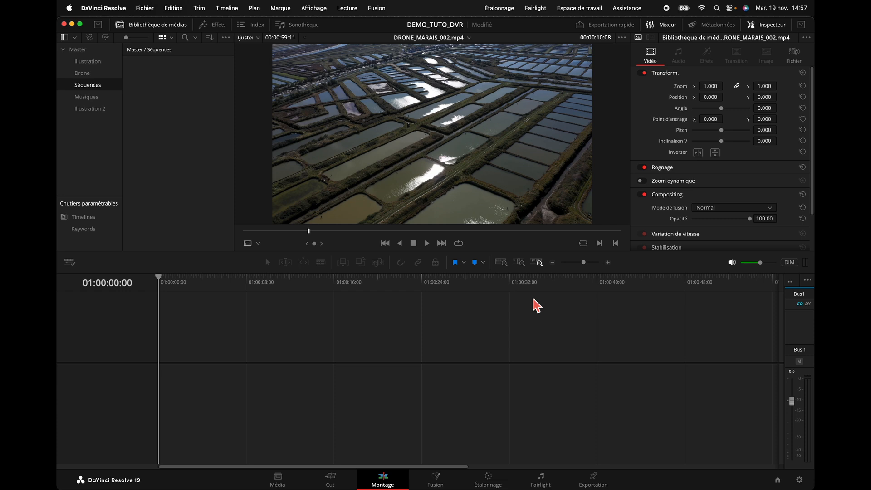
pyautogui.click(798, 480)
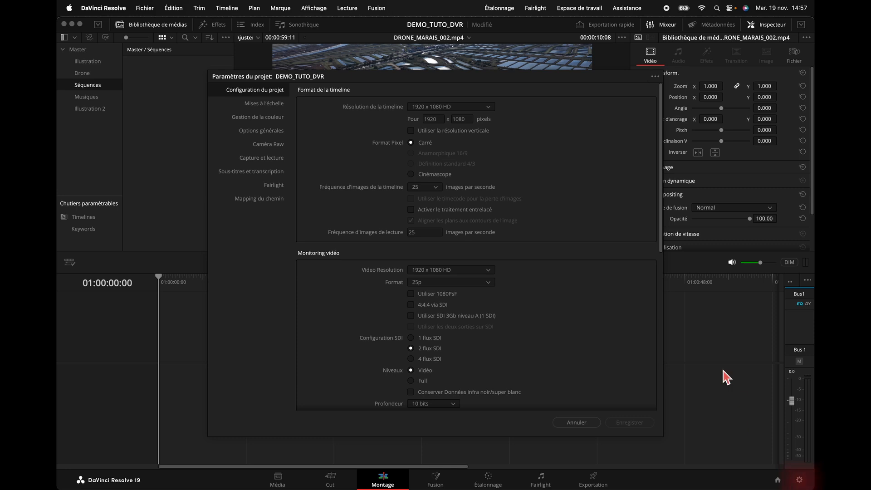
pyautogui.click(577, 423)
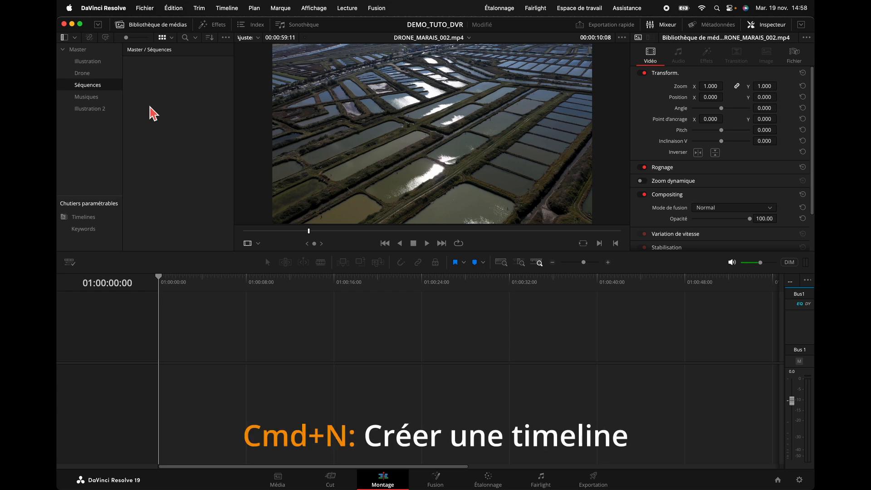
# Start a new timeline in the Séquences bin with the use of the project settings turned off
pyautogui.press('super+n')
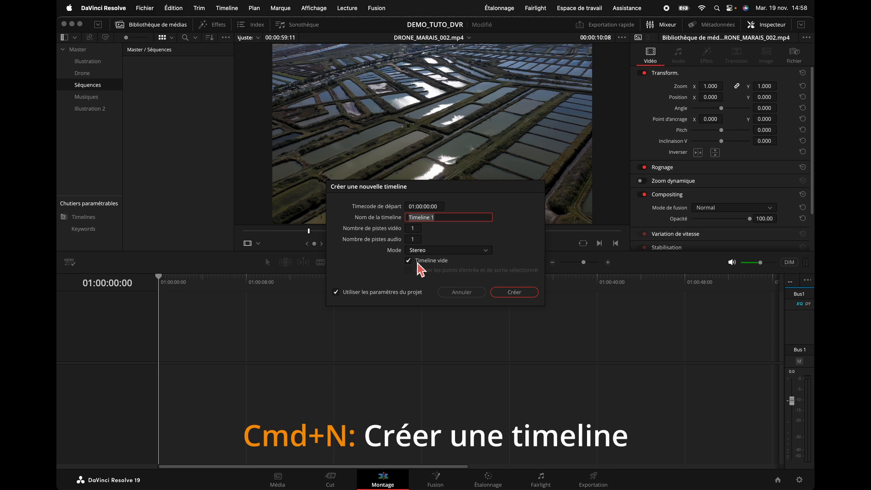
pyautogui.click(461, 292)
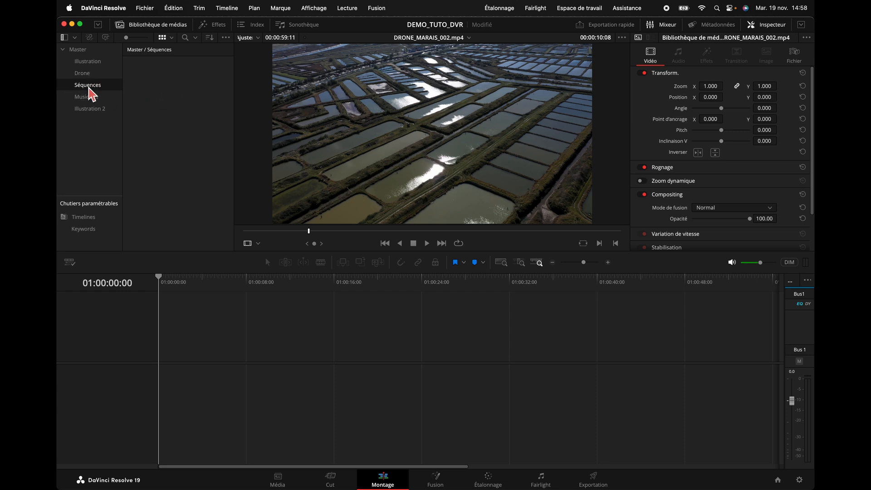
pyautogui.rightClick(155, 87)
pyautogui.moveTo(187, 92)
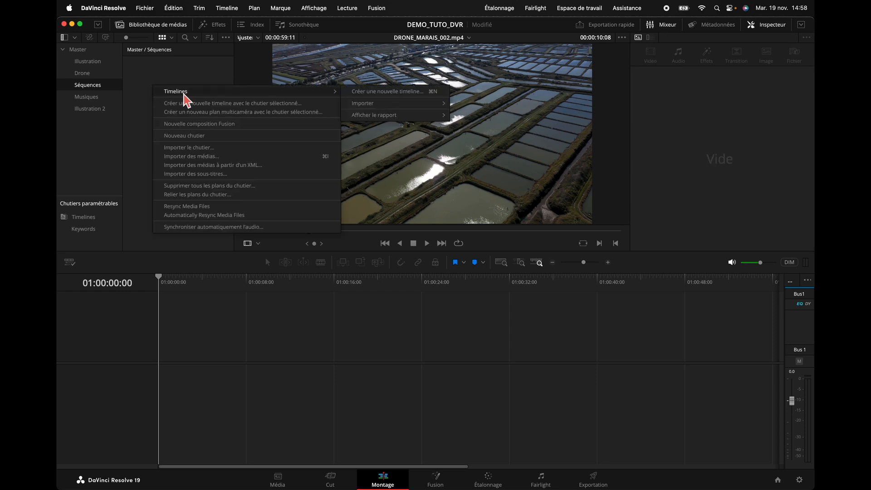
pyautogui.click(377, 92)
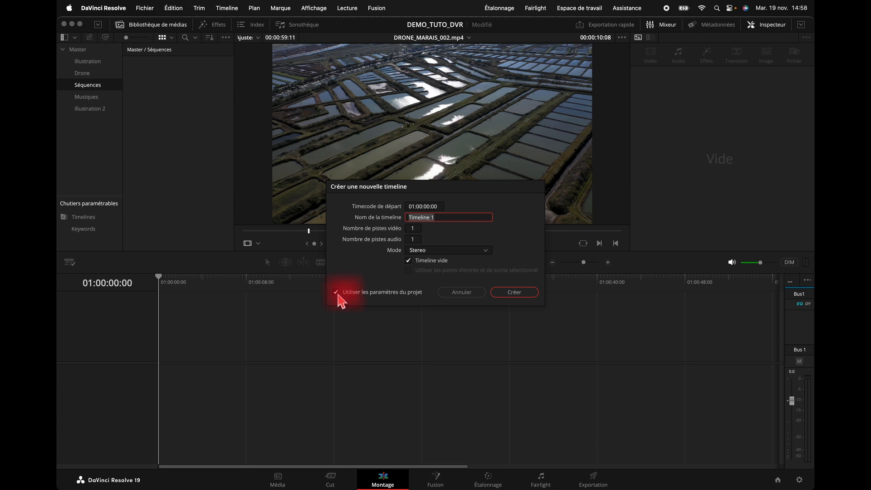
pyautogui.click(337, 293)
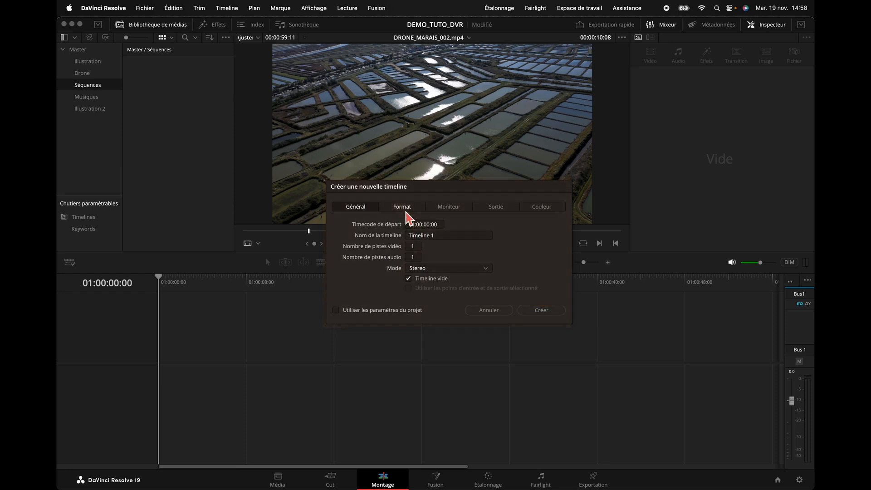
# Review the new timeline's format and color settings and its available resolutions, leaving 1920 x 1080 HD selected
pyautogui.click(404, 208)
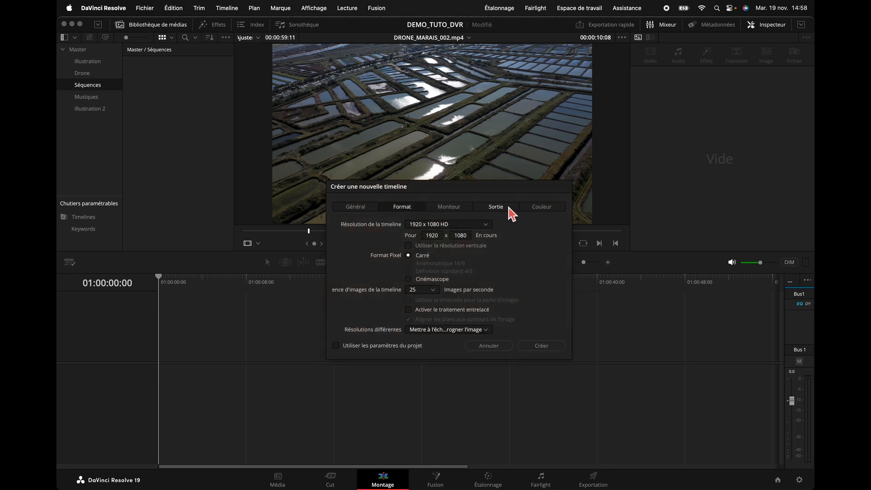
pyautogui.click(544, 210)
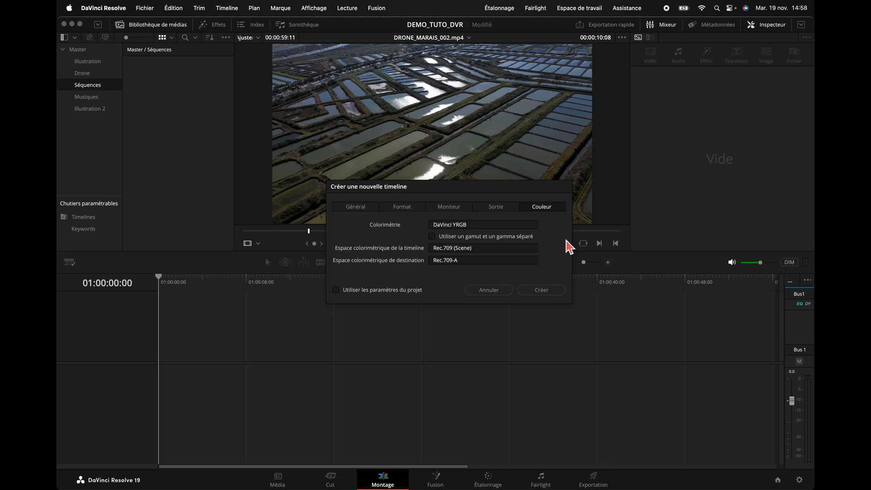
pyautogui.click(402, 210)
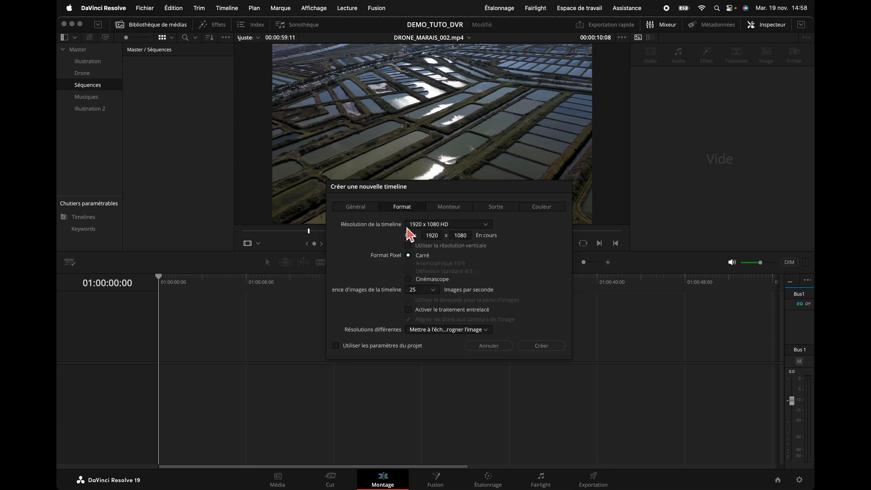
pyautogui.click(487, 229)
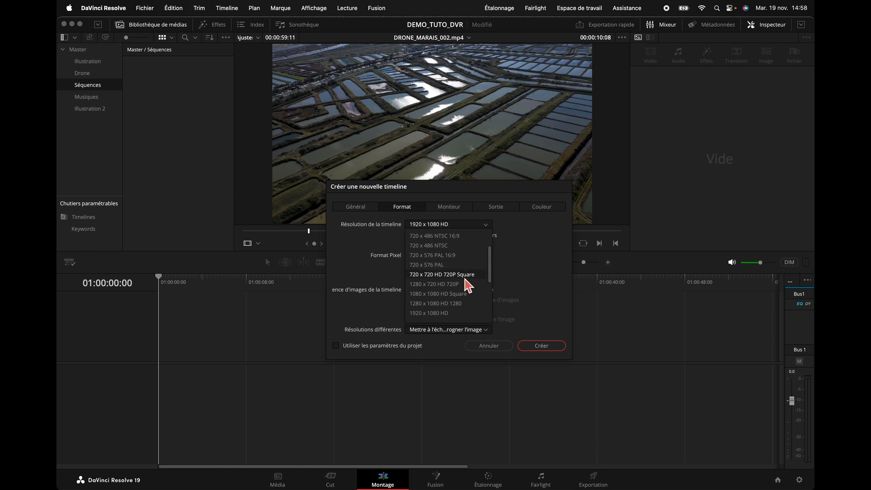
pyautogui.scroll(-3, 467, 295)
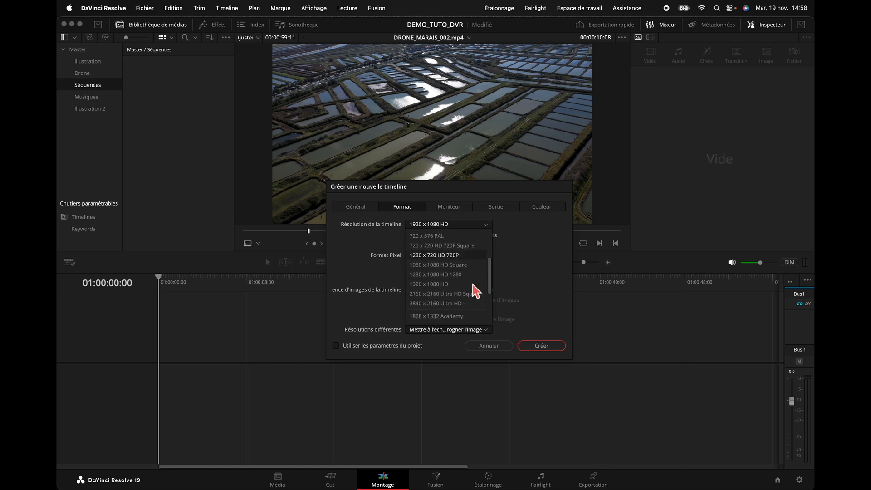
pyautogui.click(544, 257)
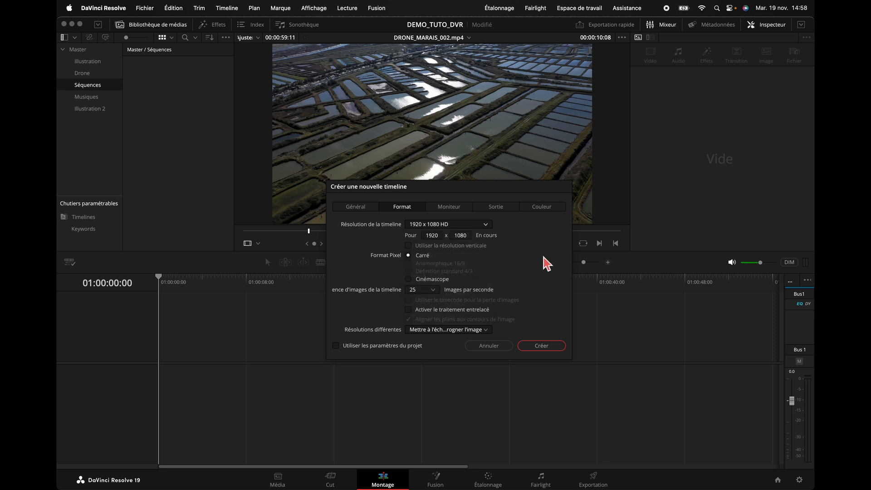
# Turn the use of the project settings back on and create the timeline with the name "derush"
pyautogui.click(338, 346)
pyautogui.tripleClick(449, 221)
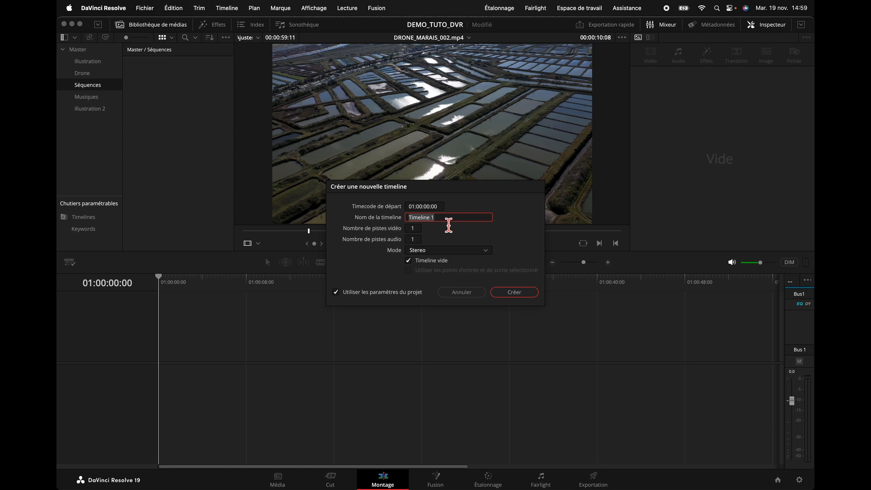
pyautogui.write('derush')
pyautogui.press('Return')
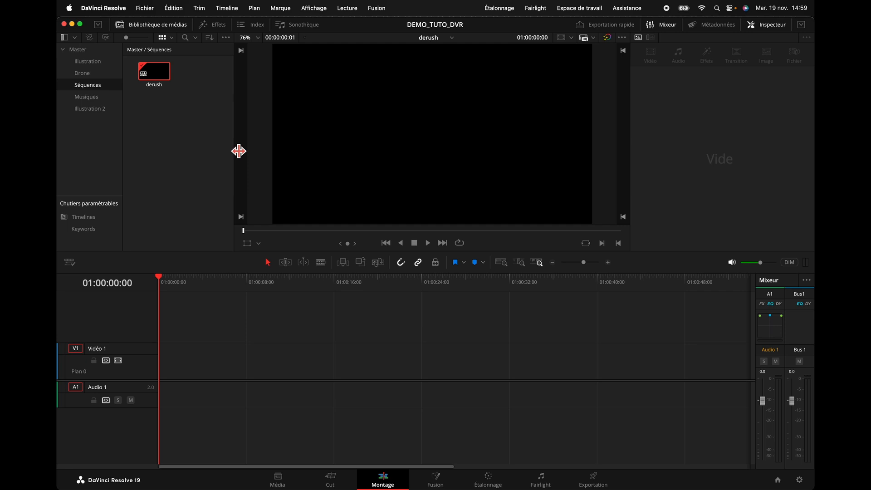
# Create a second timeline named "montage demo" in the Séquences bin, using the project settings
pyautogui.rightClick(178, 133)
pyautogui.moveTo(281, 136)
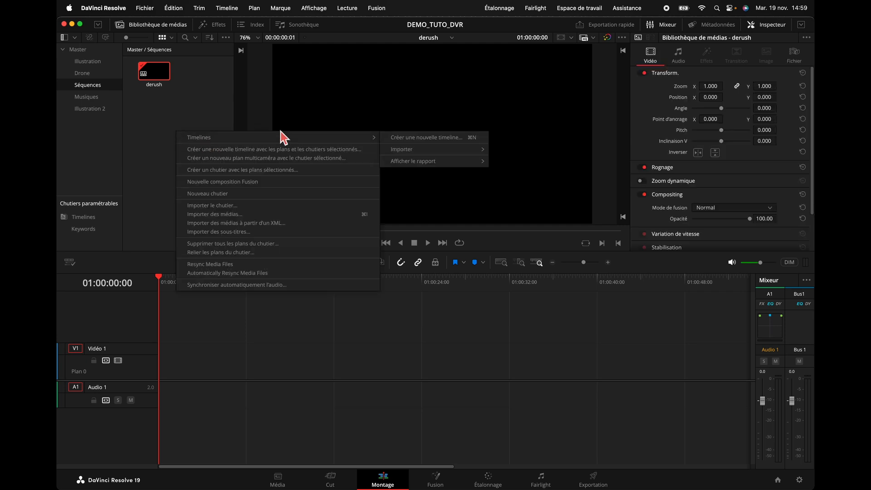
pyautogui.click(441, 138)
pyautogui.click(445, 221)
pyautogui.tripleClick(446, 221)
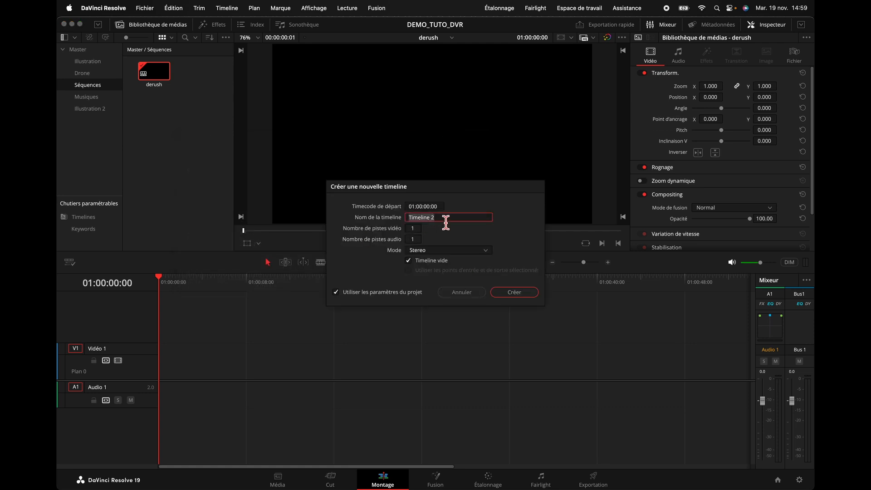
pyautogui.write('montage de')
pyautogui.write('rn')
pyautogui.write('o')
pyautogui.click(518, 294)
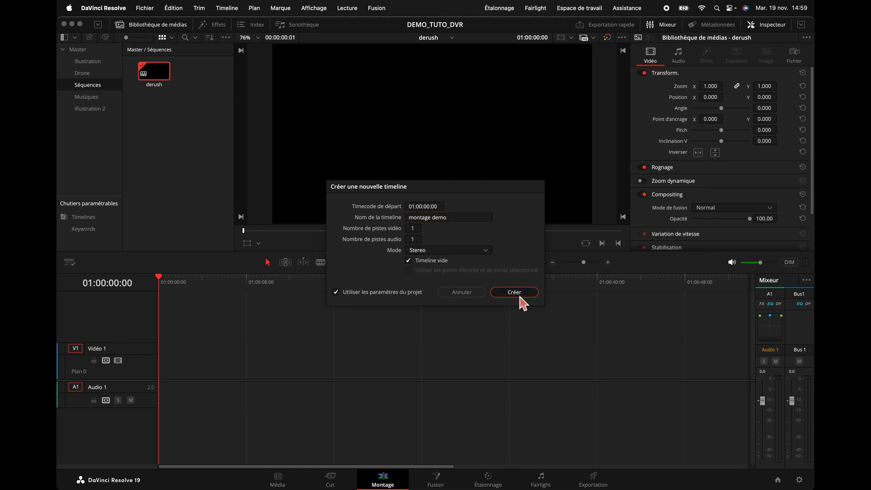
# Open the derush timeline and hide the Inspector to work with the source and timeline viewers side by side
pyautogui.doubleClick(153, 82)
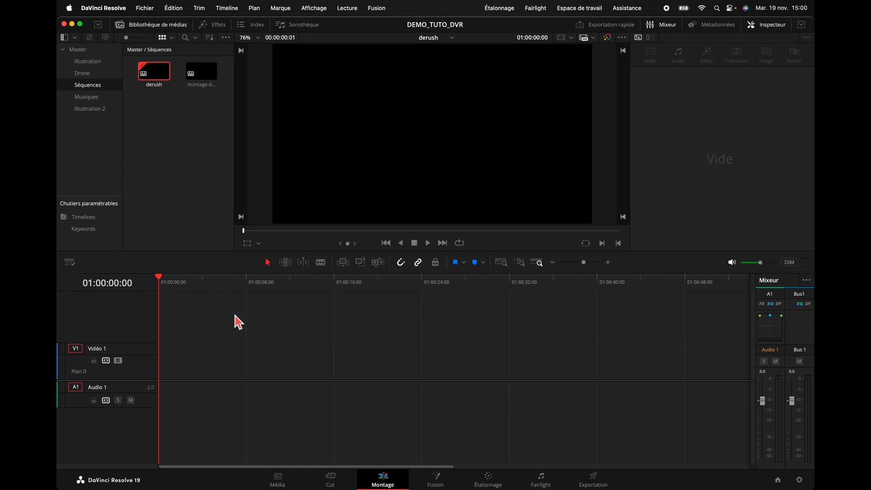
pyautogui.click(768, 27)
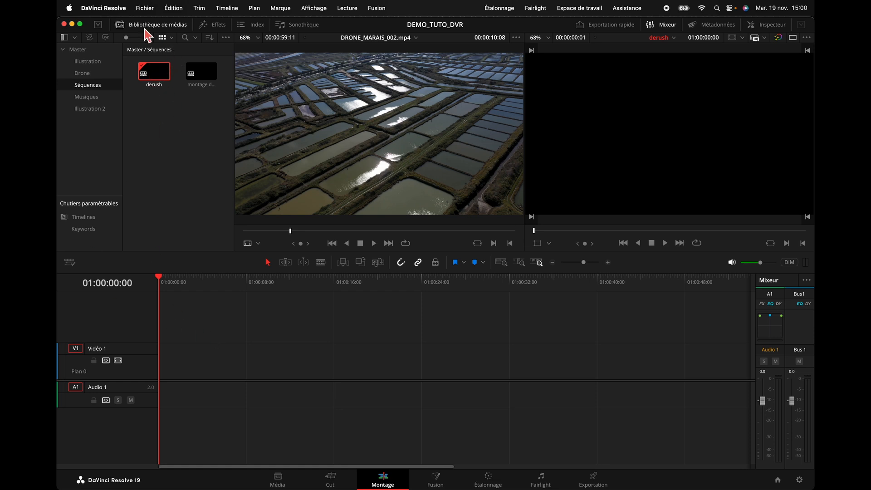
# Browse the Illustration bin and its clips filtered by the keyword smart bins GÎTE, IFM and EQUITATION
pyautogui.click(88, 64)
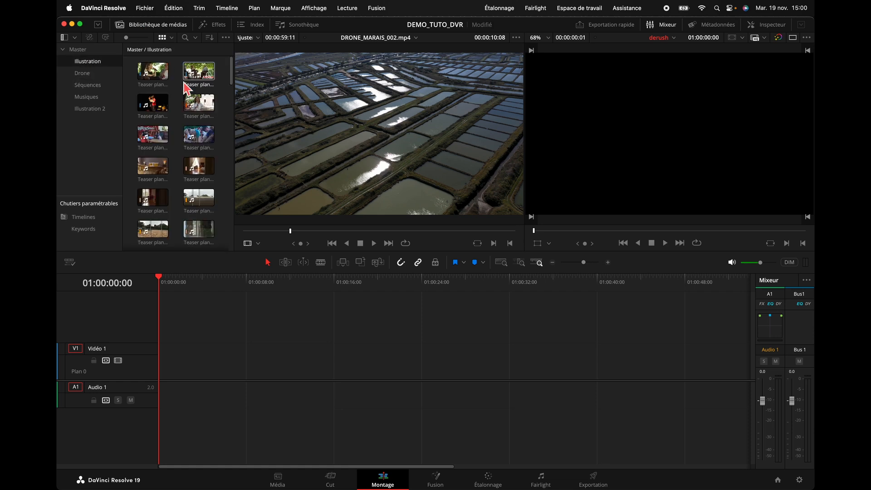
pyautogui.click(82, 231)
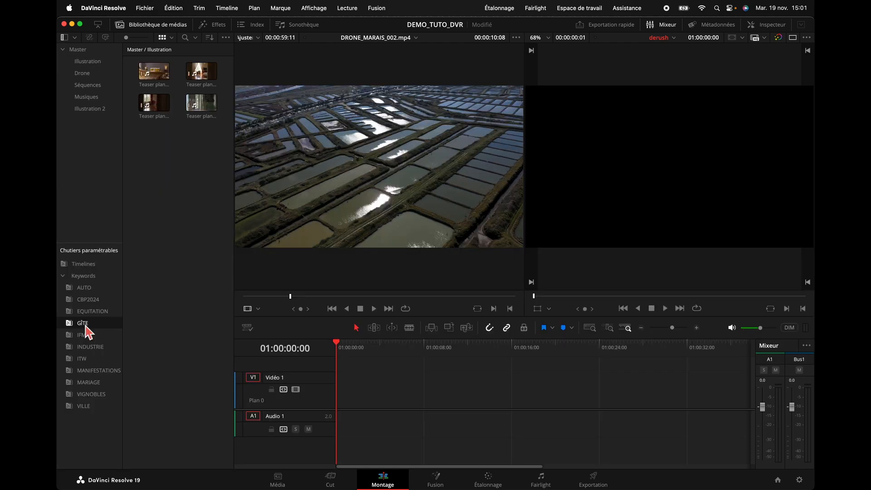
pyautogui.click(86, 337)
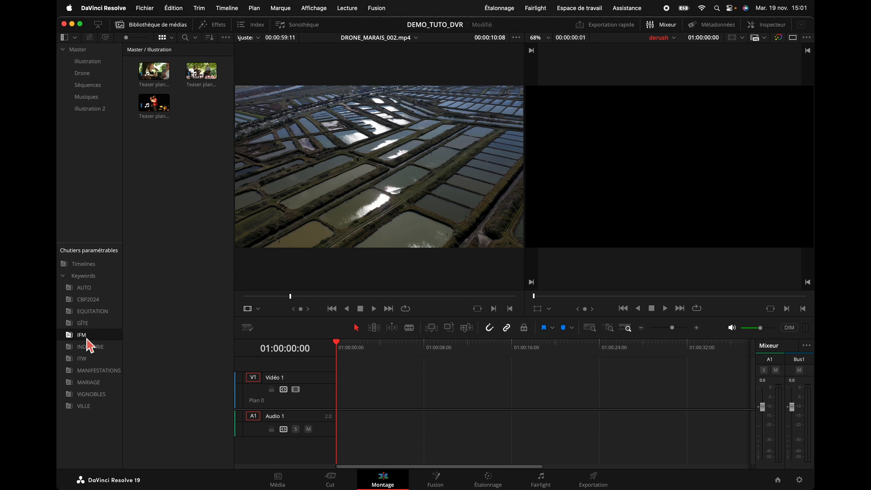
pyautogui.click(95, 313)
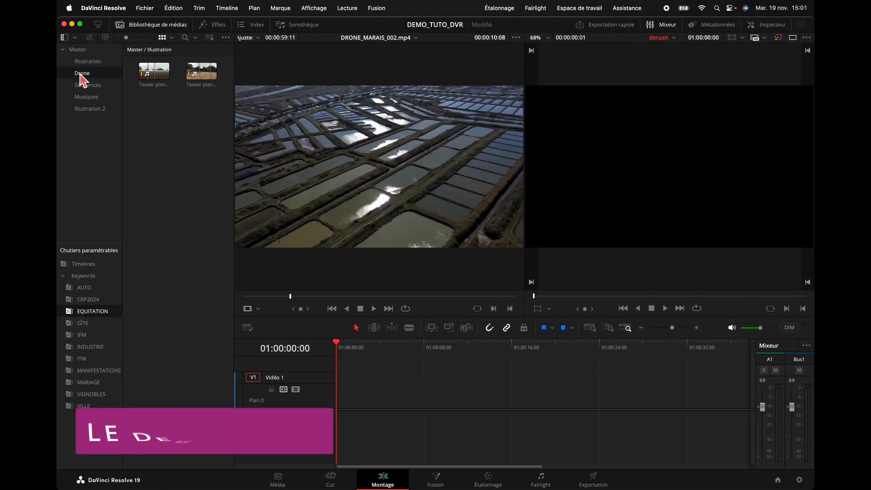
# Load Saintes_Arènes_40.mov from the Drone bin and mark its in point at 00:00:11:16 and out point at 00:00:16:07
pyautogui.click(81, 74)
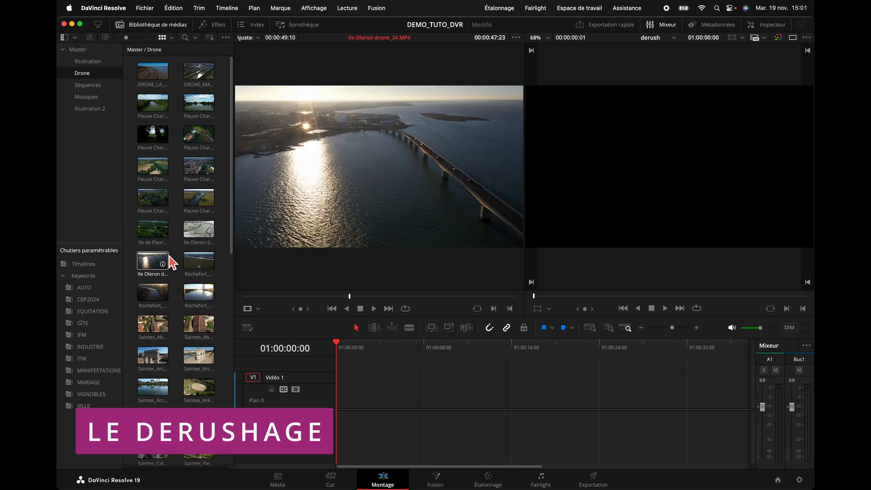
pyautogui.scroll(-3, 184, 317)
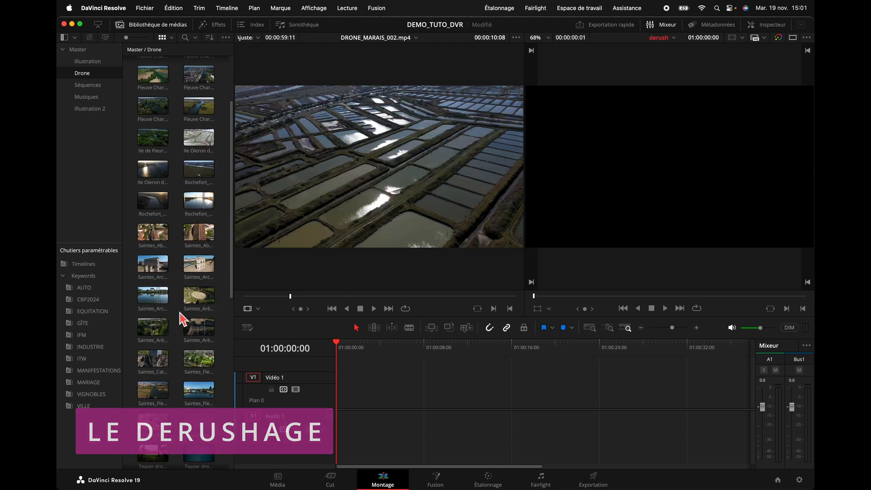
pyautogui.click(153, 330)
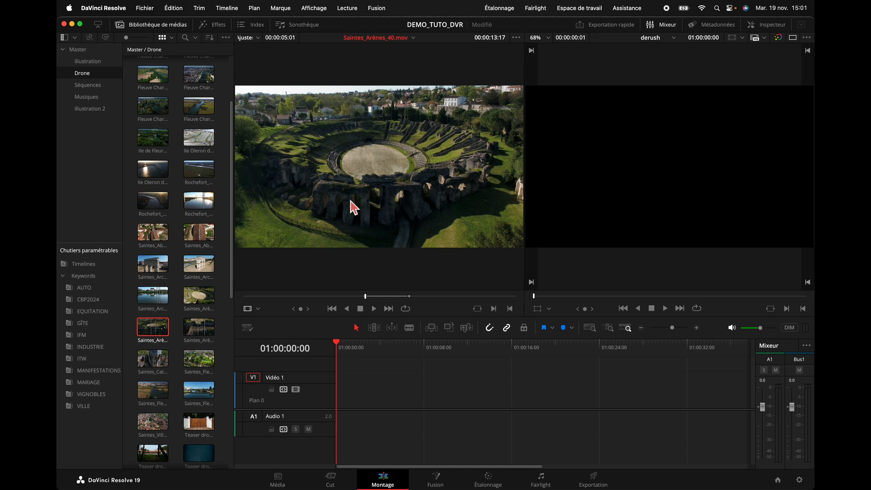
pyautogui.click(344, 297)
pyautogui.moveTo(346, 297)
pyautogui.mouseDown()
pyautogui.moveTo(331, 298)
pyautogui.moveTo(348, 297)
pyautogui.mouseUp()
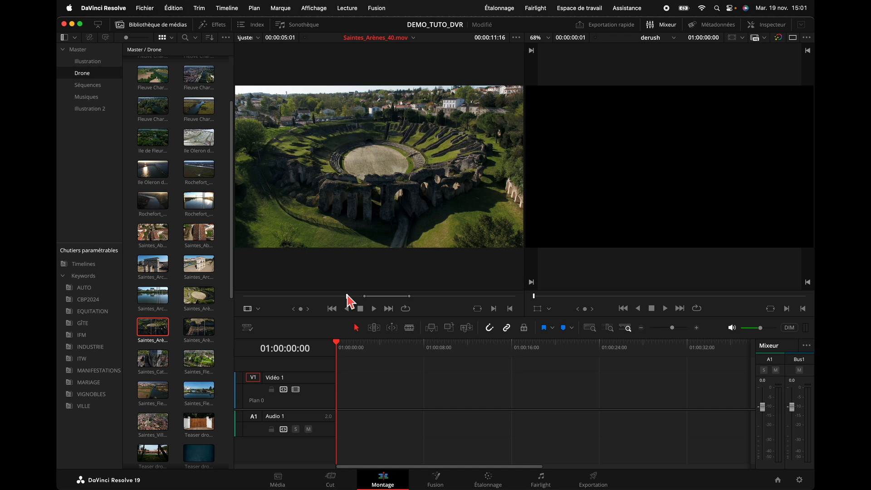
pyautogui.press('i')
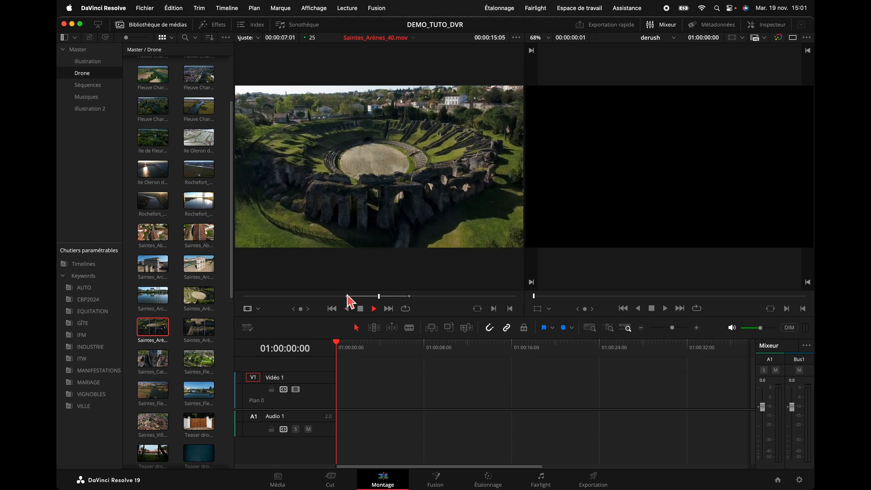
pyautogui.press('space')
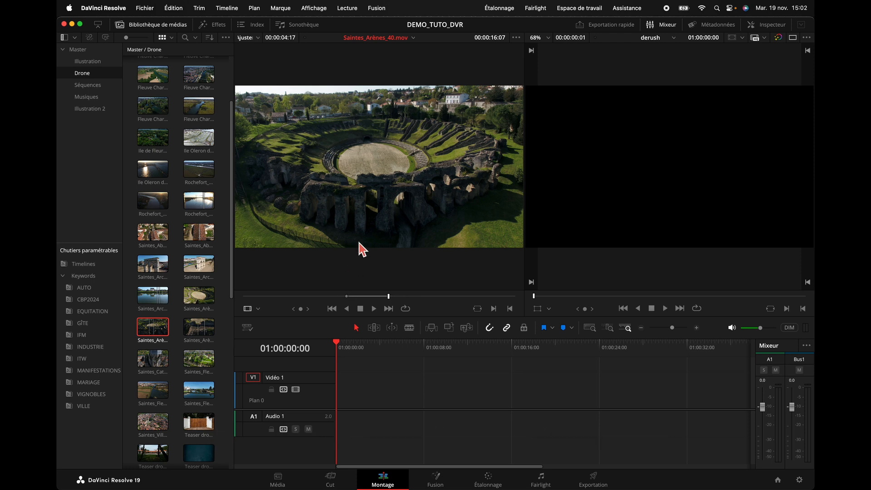
# Place the marked Saintes_Arènes_40.mov range at the start of the Vidéo 1 track and play it back
pyautogui.moveTo(372, 197); pyautogui.dragTo(341, 392)
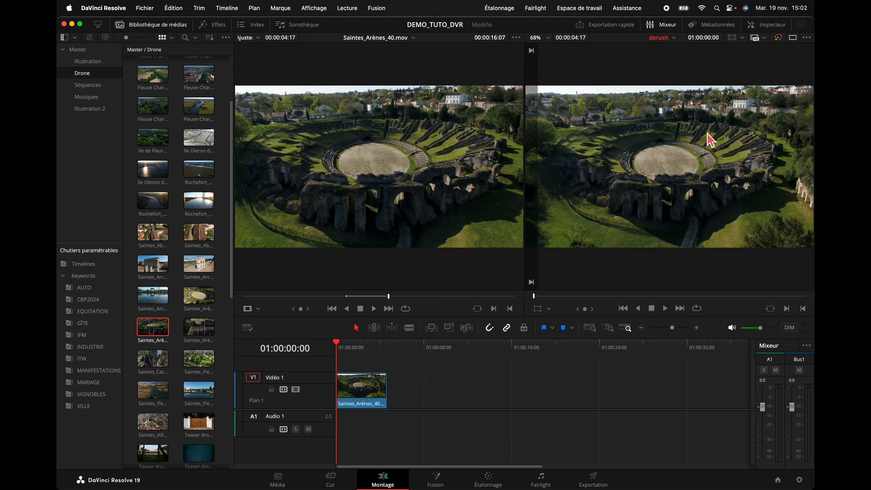
pyautogui.press('super+s')
pyautogui.press('space')
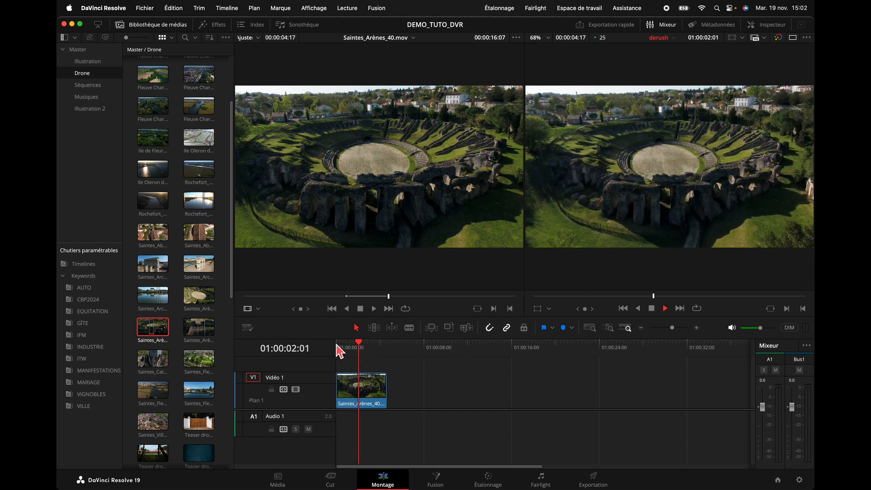
pyautogui.press('space')
pyautogui.moveTo(386, 349); pyautogui.dragTo(359, 350)
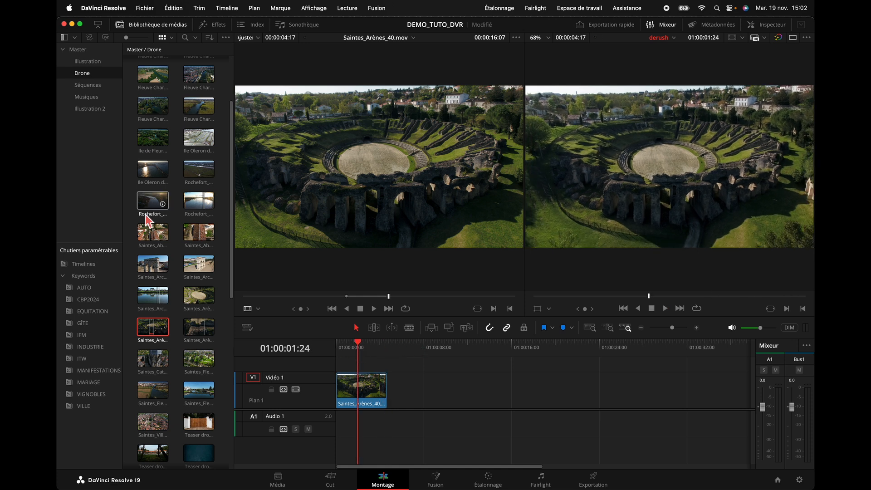
# Load Ile Oleron drone_24.MP4 and mark its in point at 00:00:13:13 and out point at 00:00:17:14
pyautogui.click(153, 176)
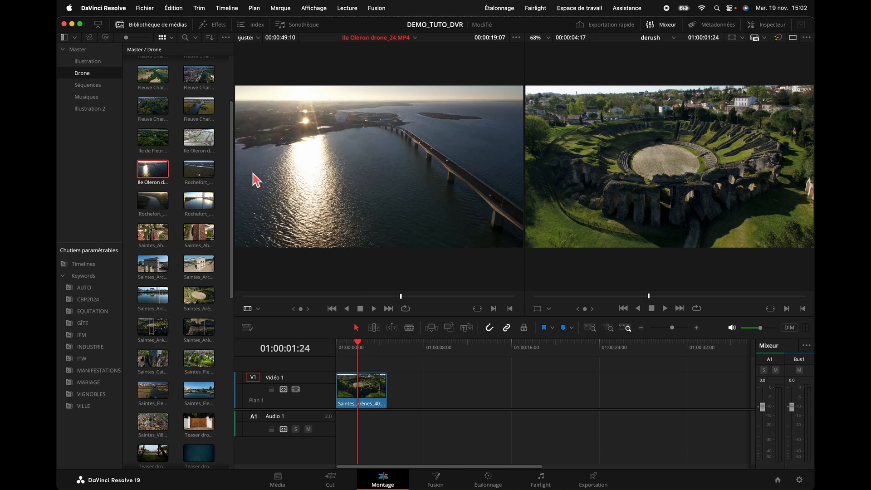
pyautogui.moveTo(297, 296); pyautogui.dragTo(319, 296)
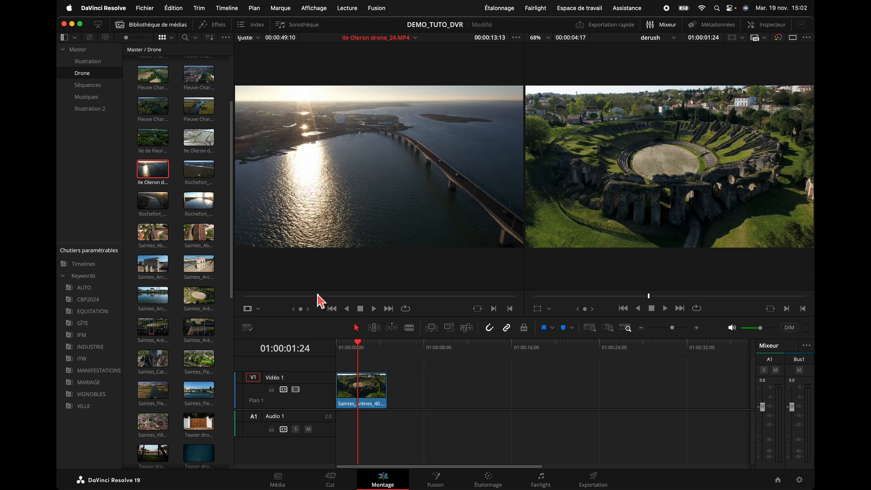
pyautogui.press('i')
pyautogui.press('space')
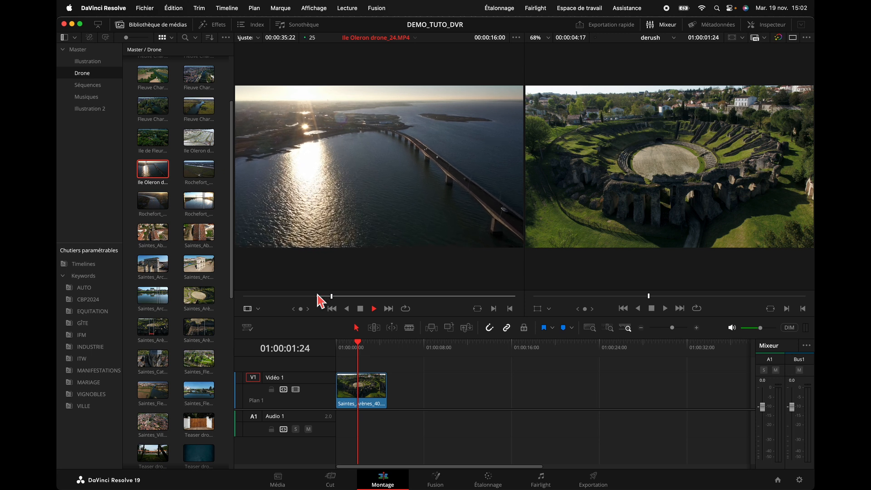
pyautogui.press('space')
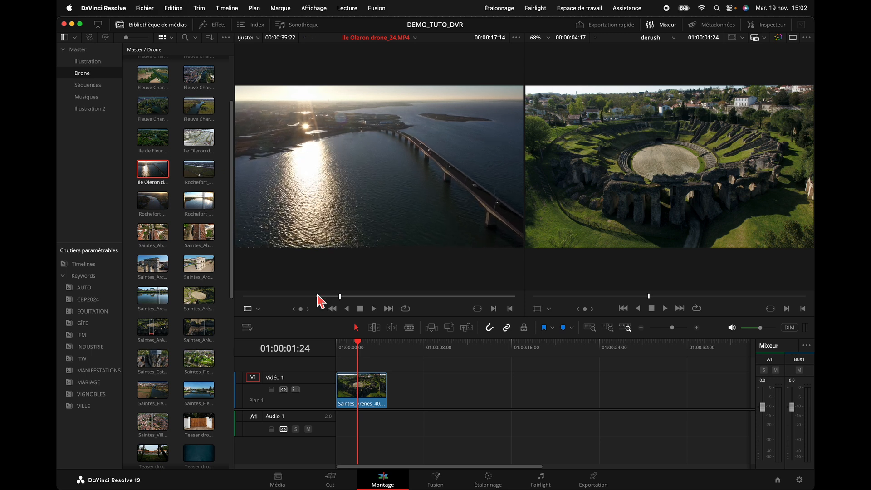
pyautogui.press('o')
# Add the marked Ile Oleron range directly after the arena clip on Vidéo 1 and play back the cut between them
pyautogui.moveTo(334, 165); pyautogui.dragTo(408, 390)
pyautogui.moveTo(359, 343); pyautogui.dragTo(380, 351)
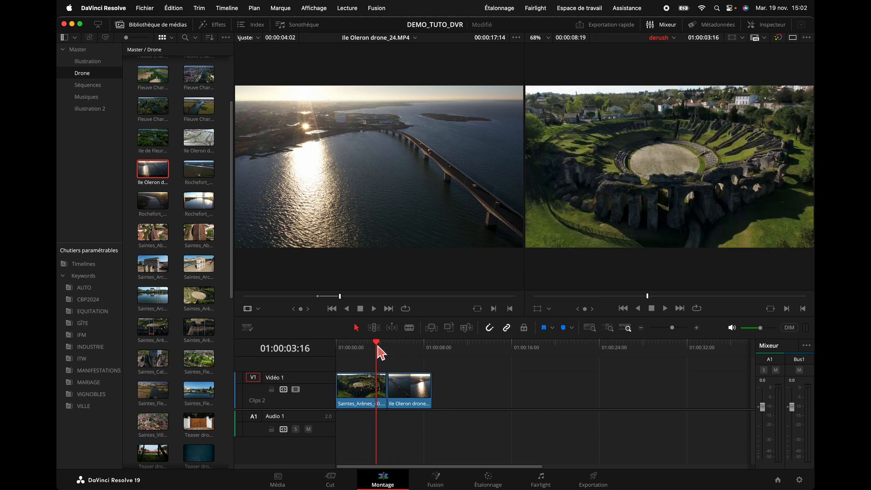
pyautogui.press('space')
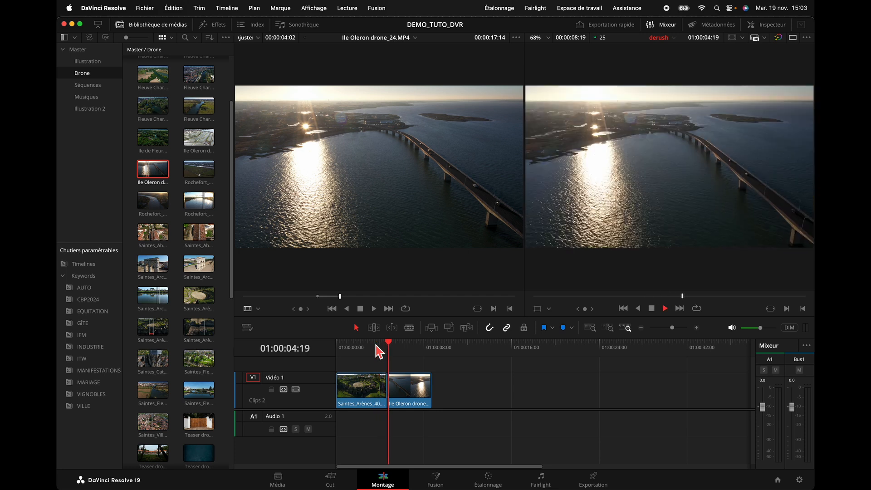
pyautogui.press('space')
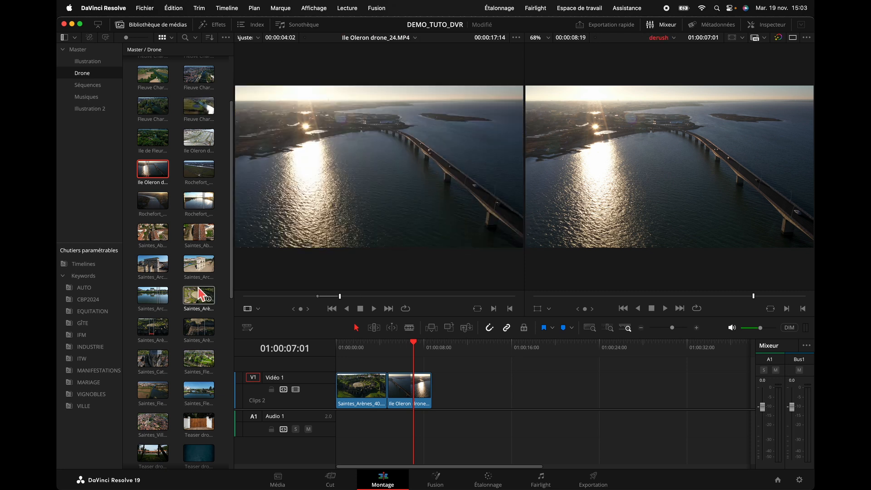
# Load Fleuve Charente drone_108.mp4 from the Drone bin and mark its in point at 00:00:12:00
pyautogui.click(200, 78)
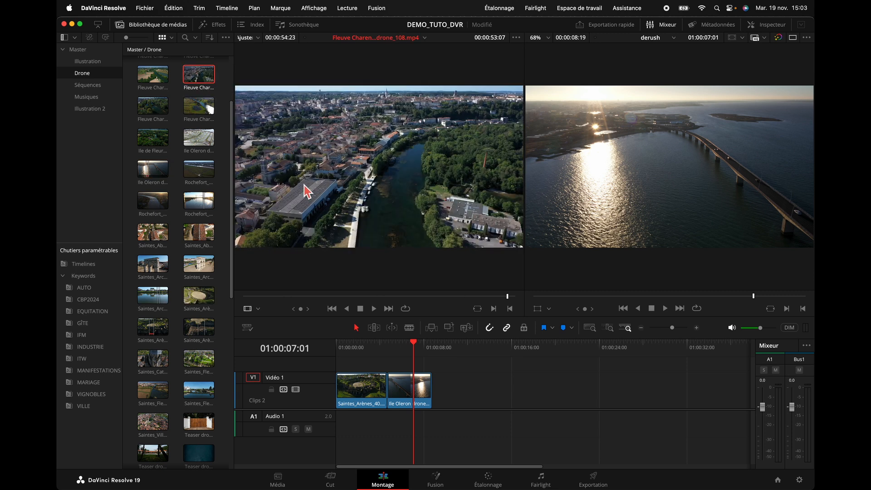
pyautogui.moveTo(505, 297); pyautogui.dragTo(305, 298)
pyautogui.press('i')
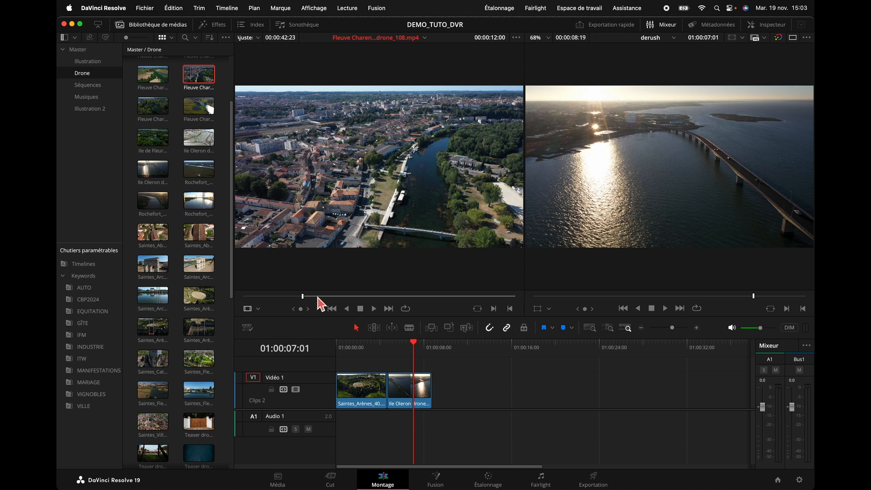
# Move the source playhead to 00:00:11:19, advance it by +00:00:05:00 and mark the out point at 00:00:16:19
pyautogui.moveTo(311, 301)
pyautogui.mouseDown()
pyautogui.moveTo(330, 300)
pyautogui.moveTo(303, 296)
pyautogui.mouseUp()
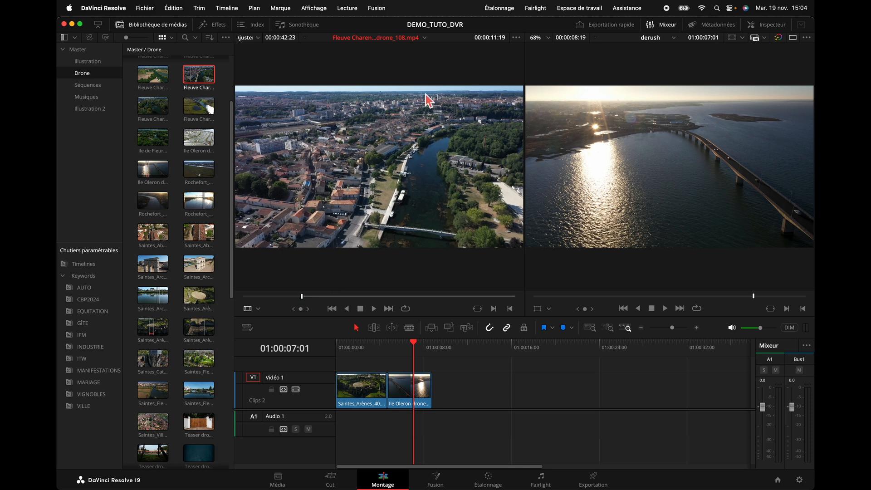
pyautogui.click(491, 43)
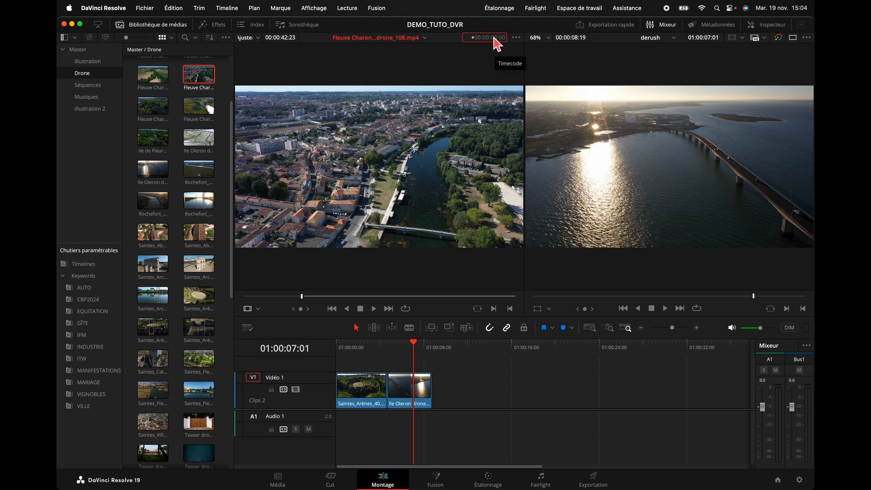
pyautogui.write('00')
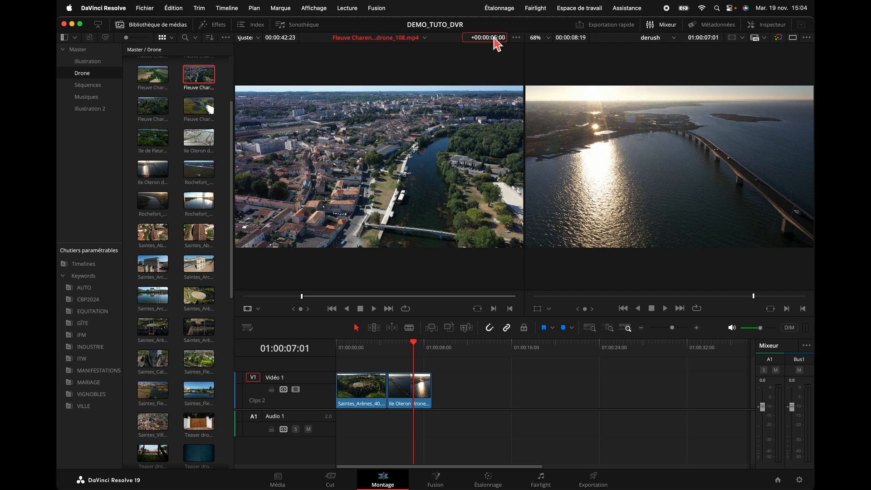
pyautogui.press('Return')
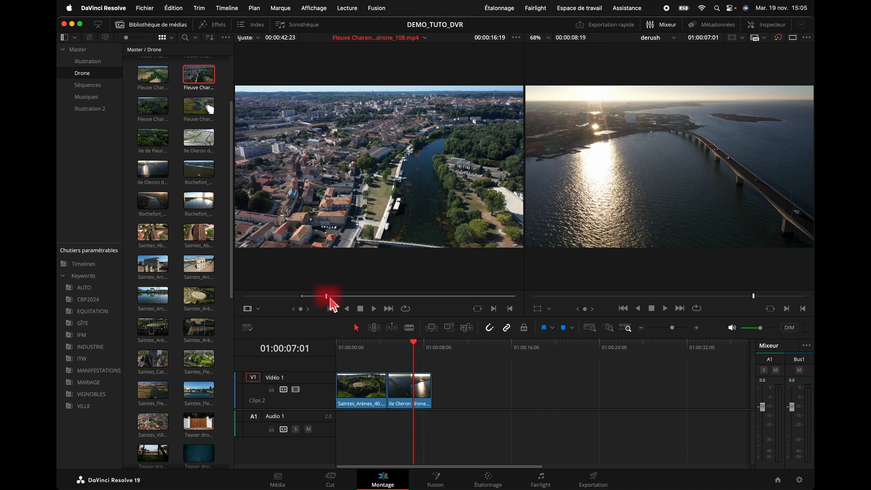
pyautogui.press('o')
# Add the marked Fleuve Charente range directly after the Ile Oleron clip on Vidéo 1 and play back the timeline
pyautogui.moveTo(443, 213); pyautogui.dragTo(437, 384)
pyautogui.click(426, 345)
pyautogui.press('space')
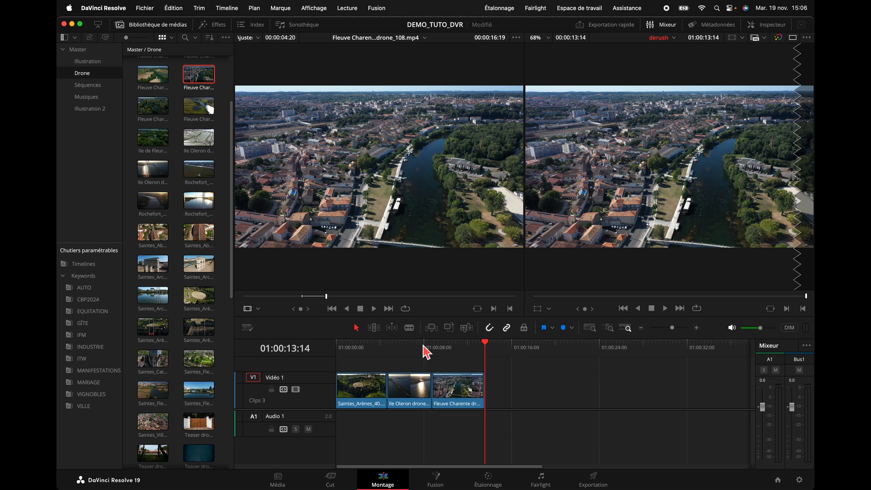
# Load Teaser plans_13.mov from the ITW keyword bin and show the entire clip's waveform in the source viewer
pyautogui.click(80, 359)
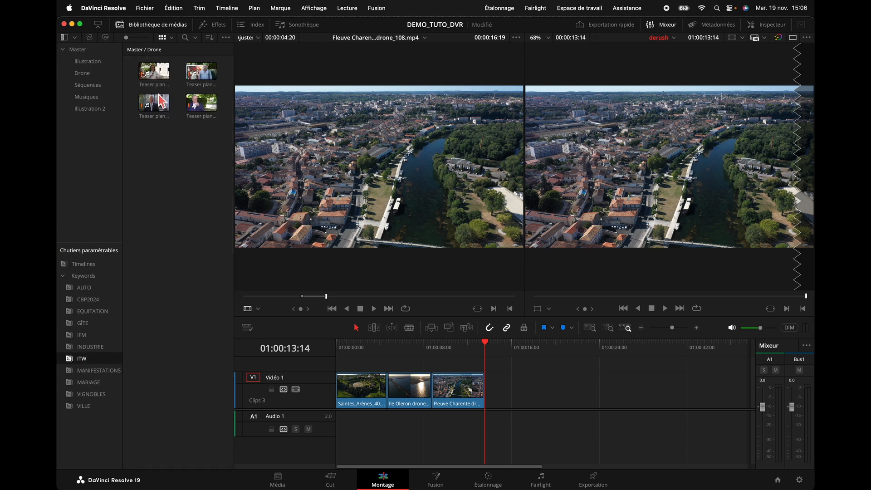
pyautogui.click(195, 74)
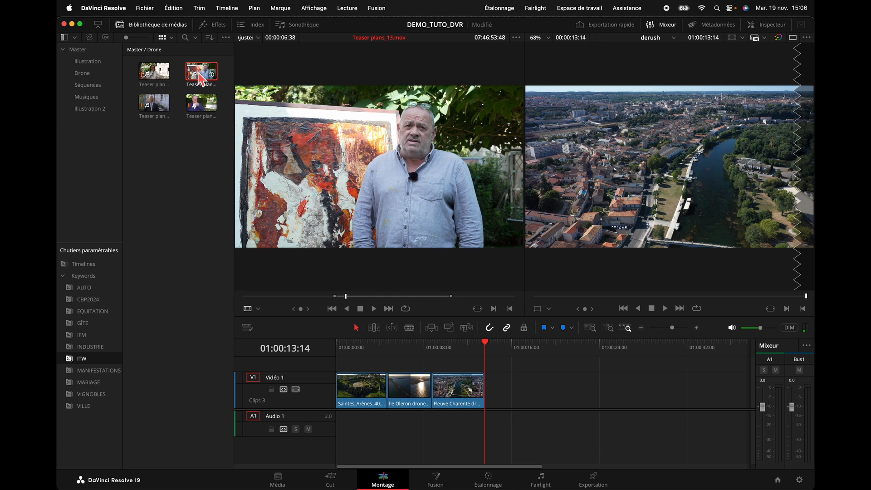
pyautogui.click(393, 298)
pyautogui.moveTo(397, 308); pyautogui.dragTo(293, 305)
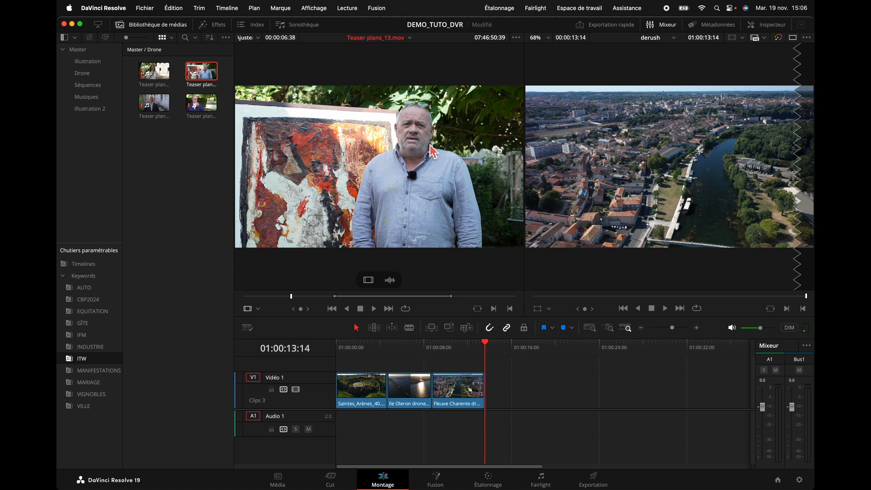
pyautogui.click(517, 37)
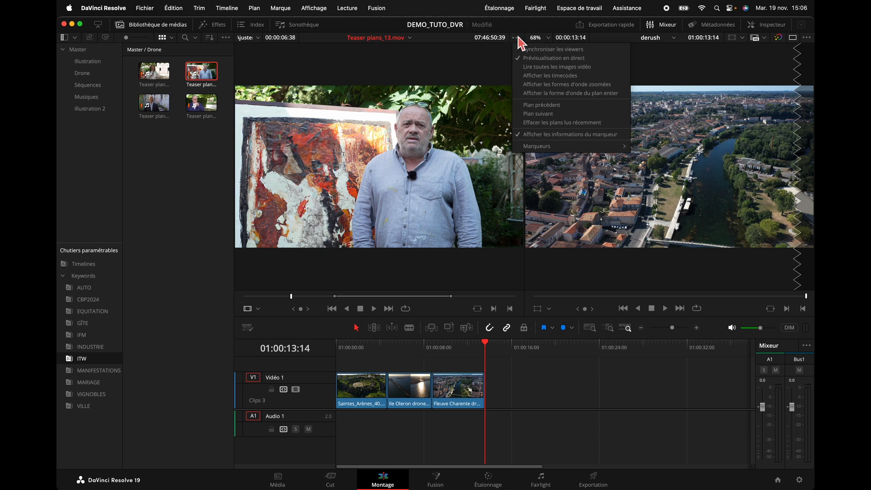
pyautogui.click(553, 94)
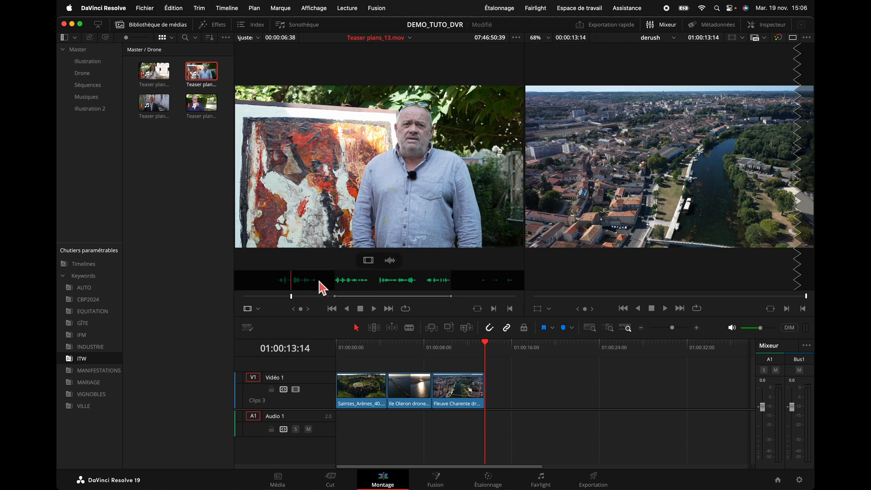
# Move the in point of Teaser plans_13.mov to 07:46:53:11 and its out point to 07:47:00:00
pyautogui.moveTo(303, 299); pyautogui.dragTo(334, 303)
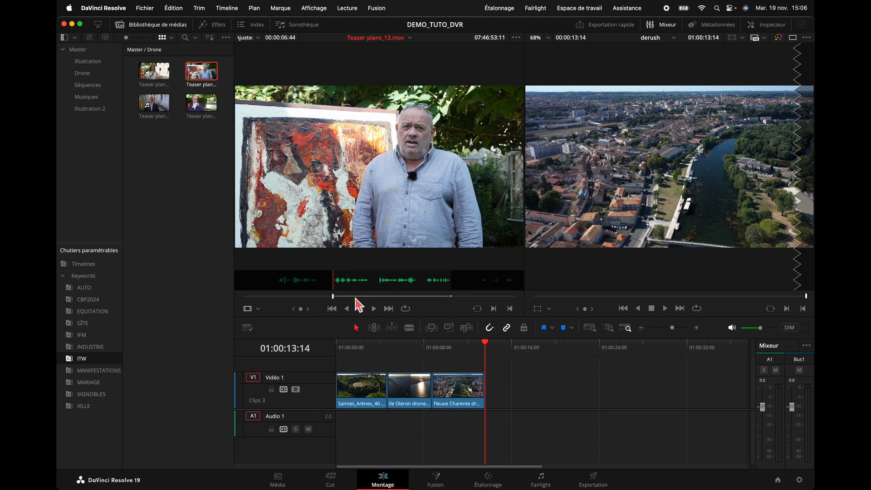
pyautogui.moveTo(334, 298); pyautogui.dragTo(408, 303)
pyautogui.moveTo(439, 304); pyautogui.dragTo(452, 304)
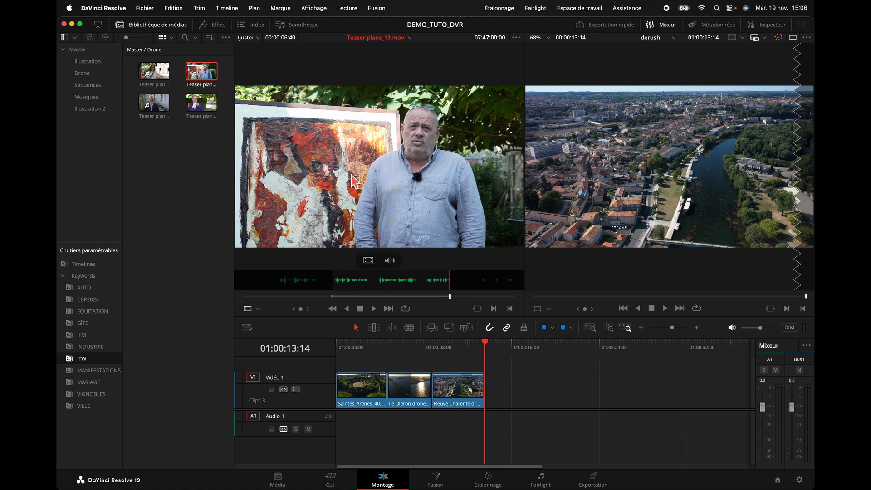
# Add the Teaser plans_13.mov range after the Fleuve Charente clip with sound, followed by a video-only copy and an audio-only copy
pyautogui.moveTo(357, 179); pyautogui.dragTo(491, 402)
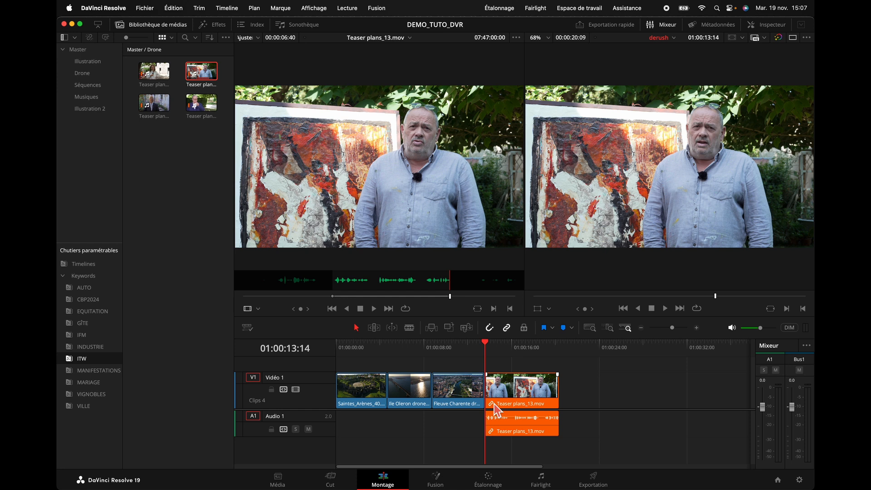
pyautogui.press('space')
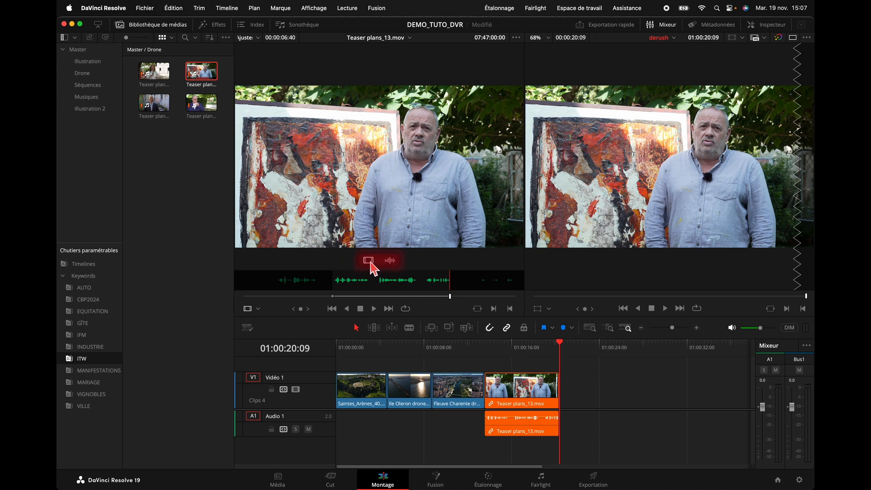
pyautogui.moveTo(371, 264); pyautogui.dragTo(589, 388)
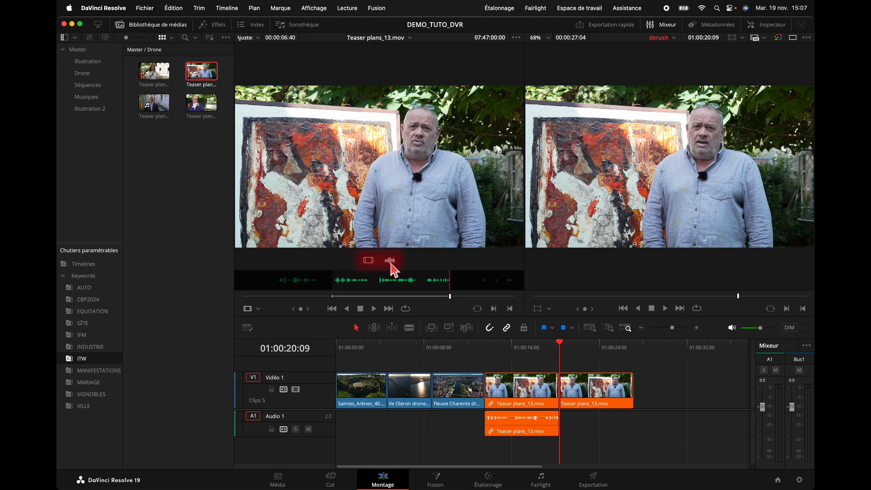
pyautogui.moveTo(390, 262); pyautogui.dragTo(635, 426)
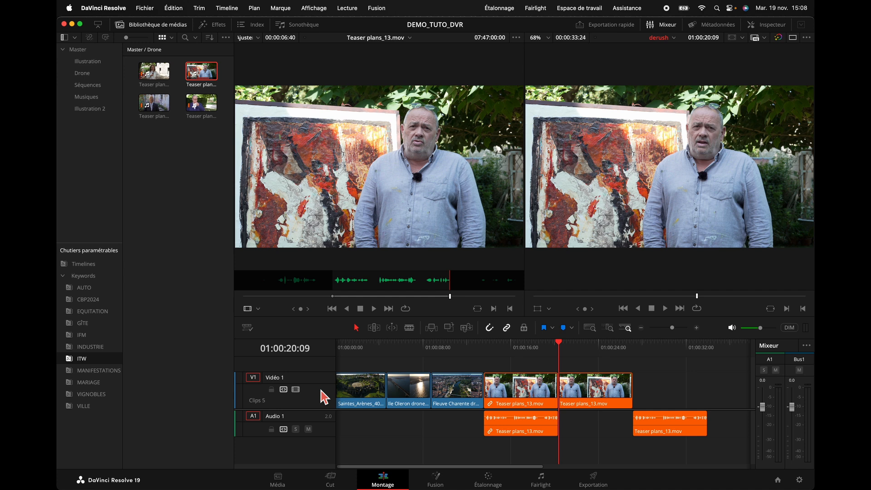
# Try different heights for the Vidéo 1 track and leave it reduced to a thin strip
pyautogui.scroll(-3, 321, 390)
pyautogui.scroll(5, 320, 388)
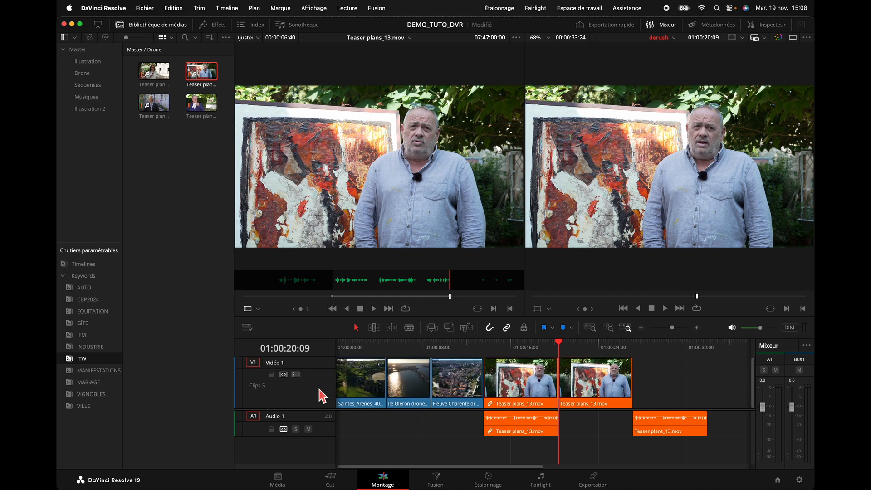
pyautogui.scroll(-2, 322, 396)
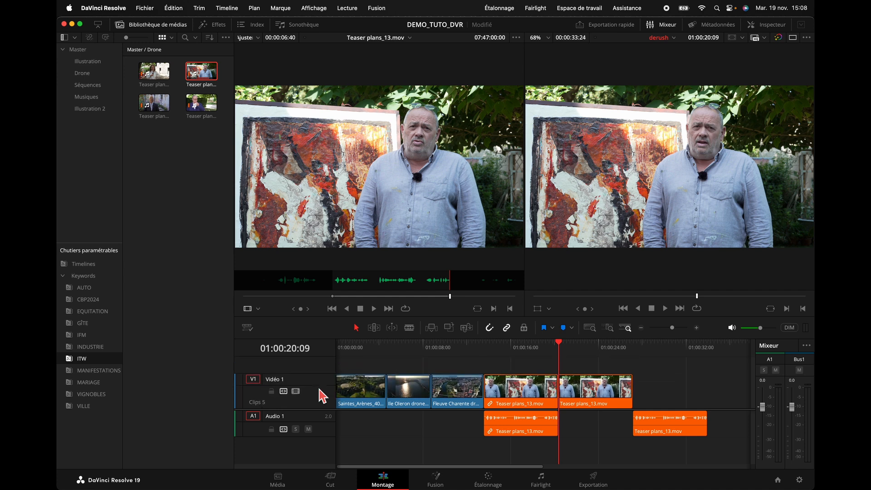
pyautogui.scroll(-4, 323, 396)
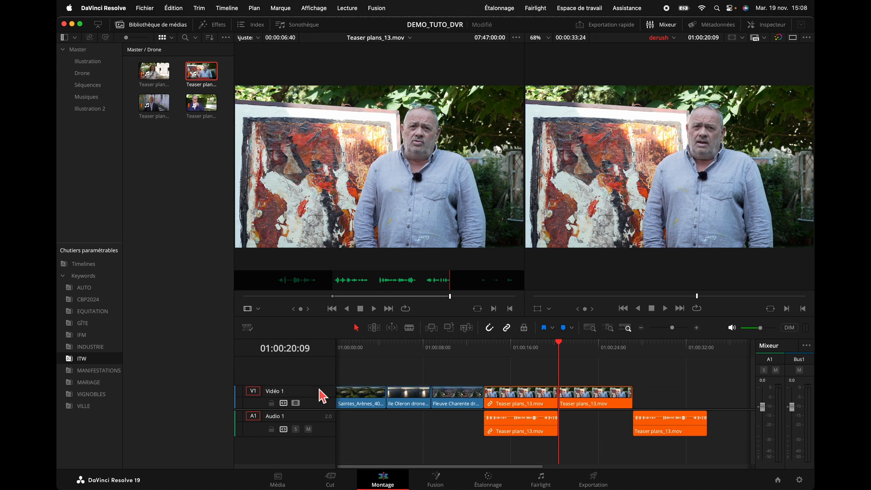
# Move the timeline playhead to 01:00:17:11 and enlarge the height of the Audio 1 track
pyautogui.moveTo(554, 345); pyautogui.dragTo(527, 345)
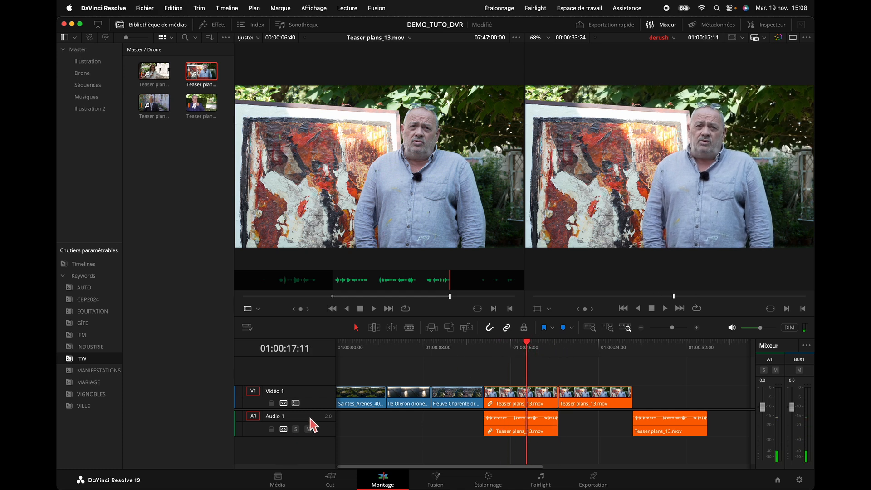
pyautogui.scroll(5, 309, 417)
pyautogui.scroll(-5, 309, 417)
pyautogui.scroll(4, 308, 417)
pyautogui.scroll(-3, 308, 417)
pyautogui.scroll(2, 309, 417)
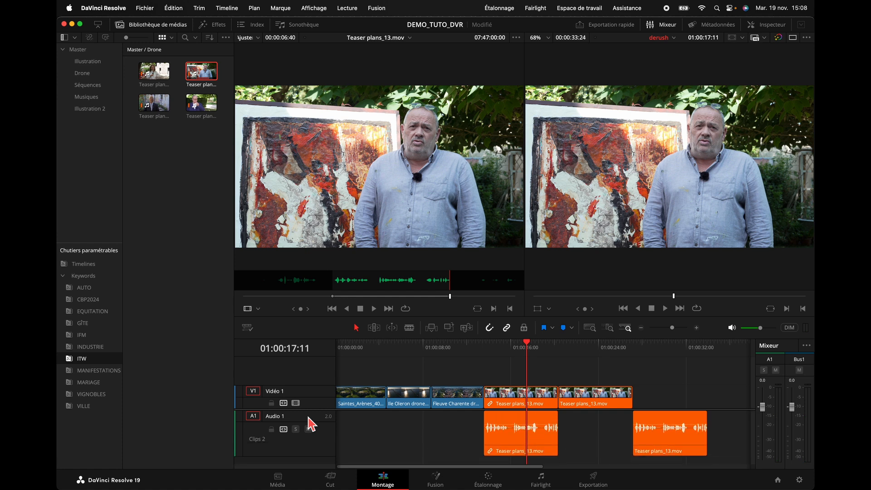
pyautogui.scroll(1, 310, 424)
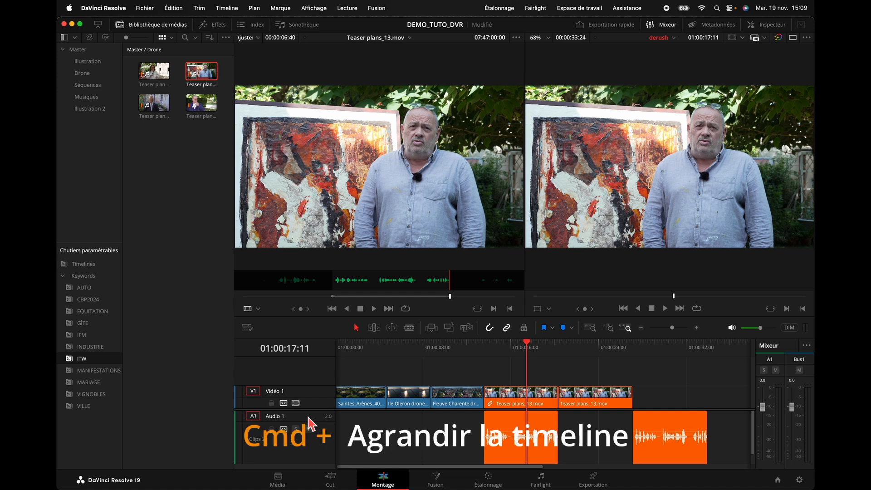
# Zoom the timeline in closely around the playhead and partly back out to inspect the interview waveform
pyautogui.press('super+equal')
pyautogui.press('super+equal')
pyautogui.press('super+equal')
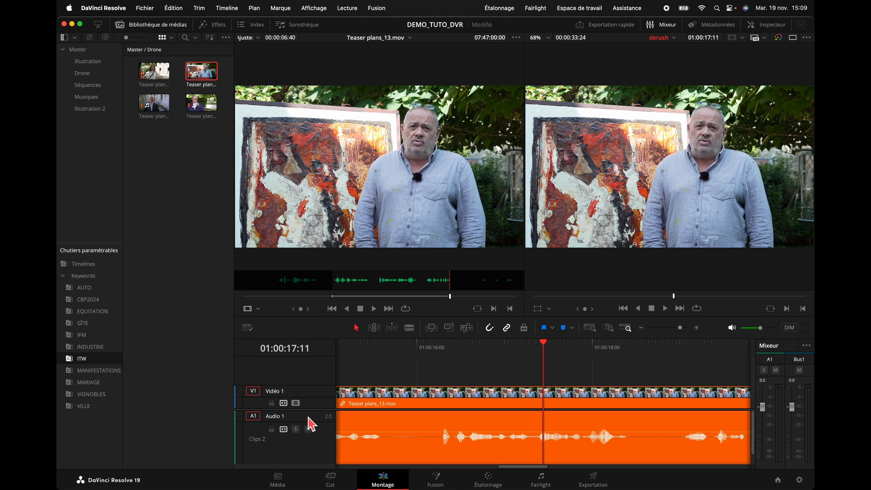
pyautogui.press('super+minus')
pyautogui.press('super+minus')
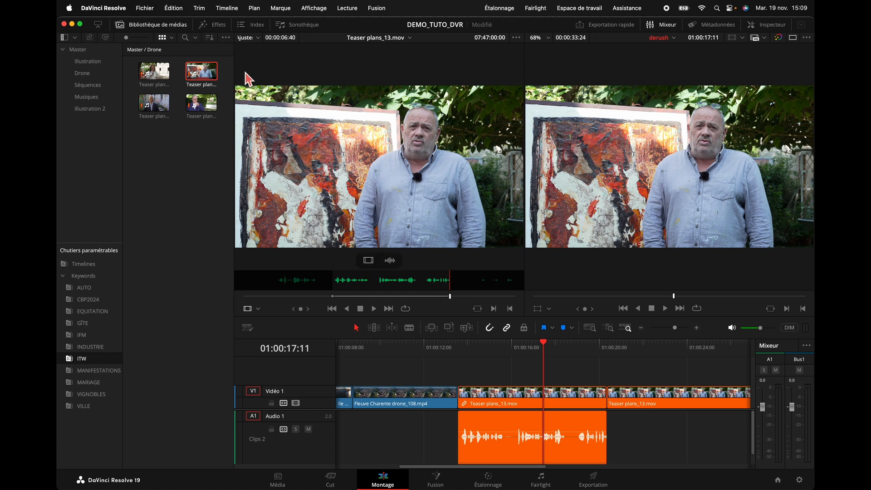
# Hide the media library and fit the full extent of the derush timeline in view
pyautogui.click(159, 26)
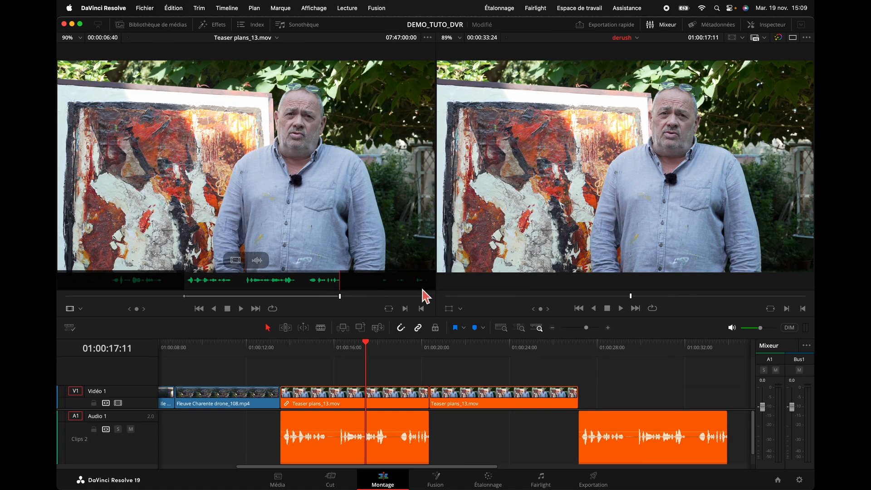
pyautogui.click(502, 329)
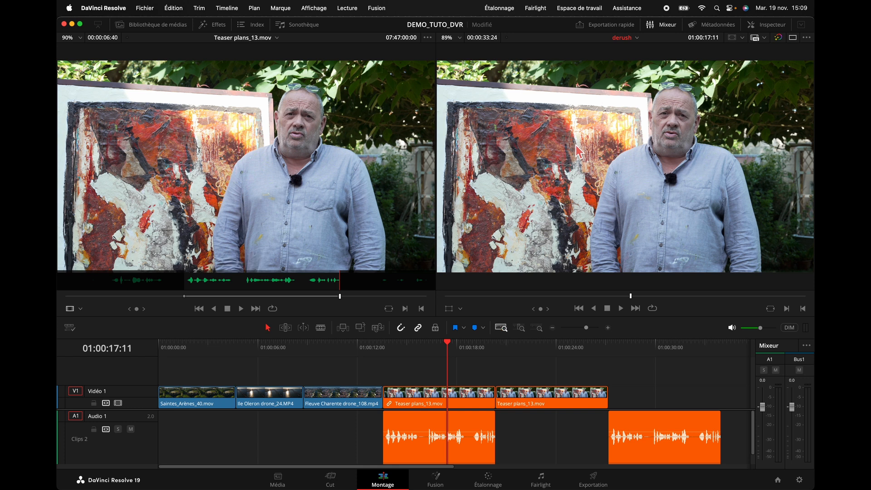
# Switch to single-viewer mode and alternate it between Teaser plans_14.mov from the media library and the derush timeline
pyautogui.click(793, 39)
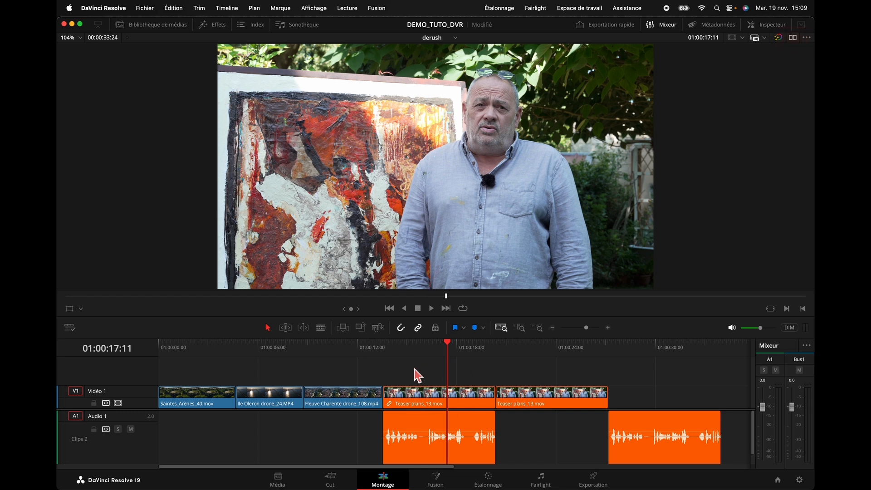
pyautogui.click(153, 27)
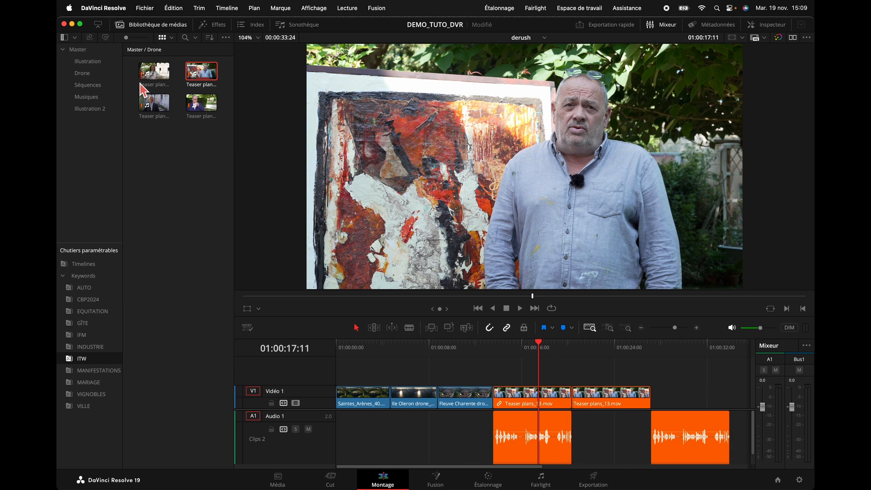
pyautogui.click(157, 106)
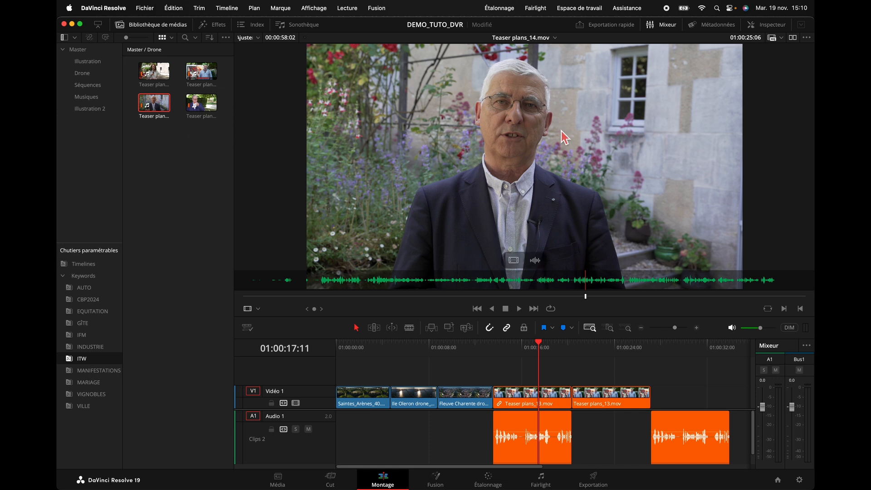
pyautogui.click(538, 347)
pyautogui.click(147, 26)
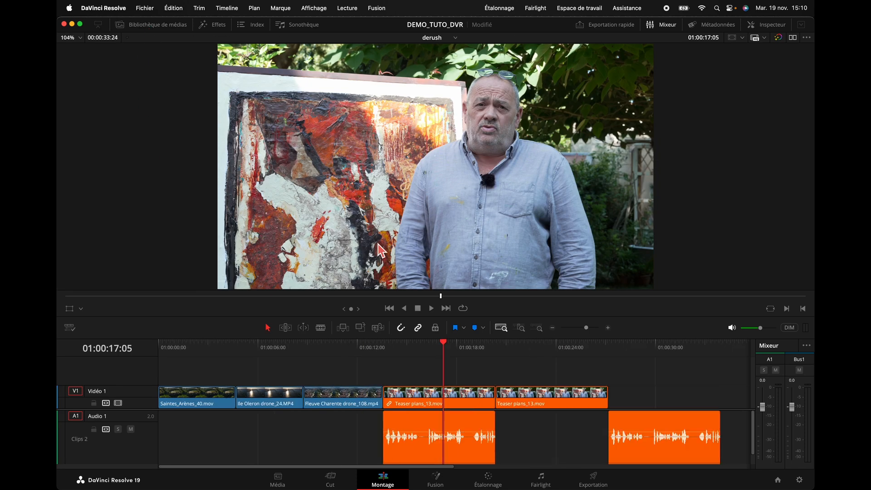
# Select the first Teaser plans_13.mov clip with the playhead at 01:00:16:19, and move the playhead to 01:00:15:14
pyautogui.moveTo(442, 347); pyautogui.dragTo(436, 347)
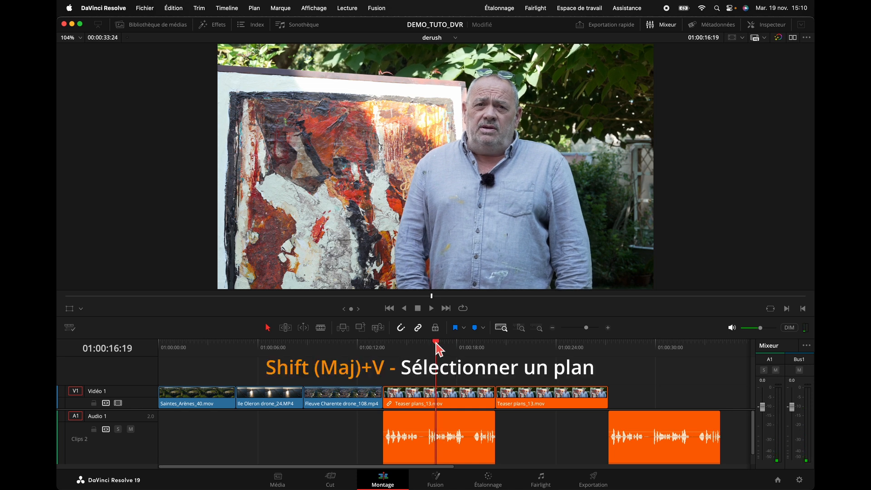
pyautogui.hotkey('shift', 'v')
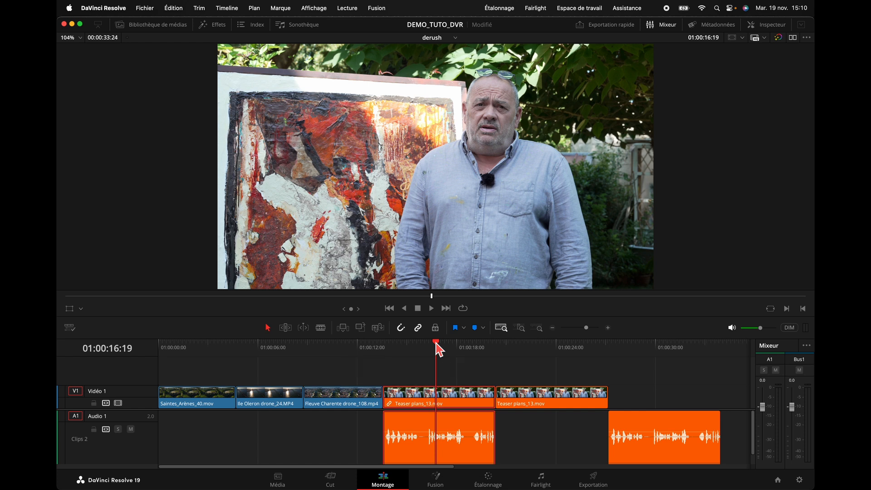
pyautogui.moveTo(438, 349); pyautogui.dragTo(418, 350)
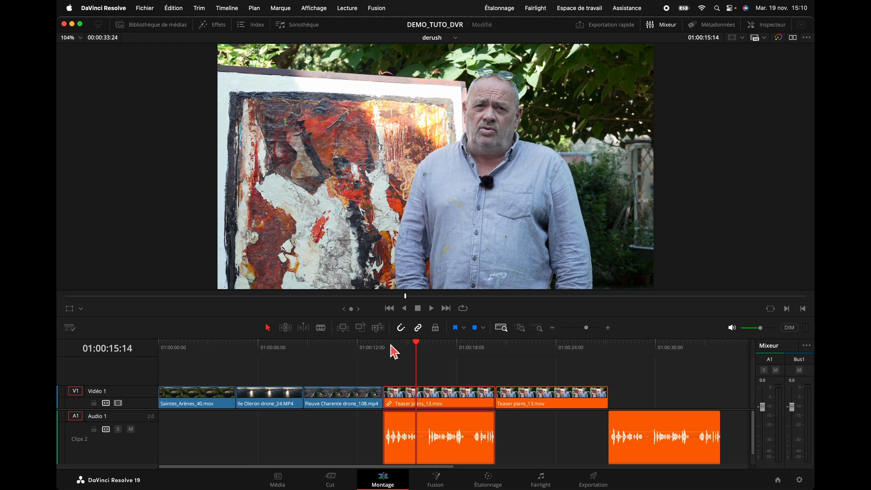
# Snap the playhead to the cuts at 01:00:13:14, 01:00:20:09 and 01:00:08:19, moving it off the cut between jumps
pyautogui.press('v')
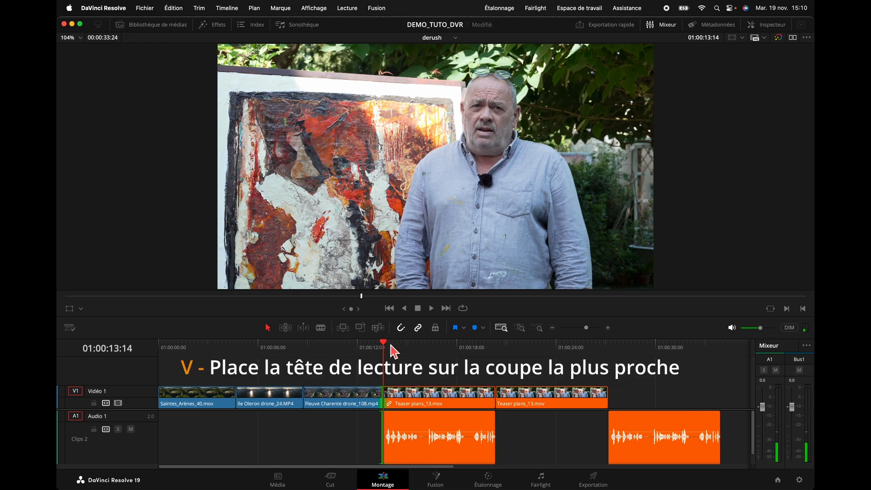
pyautogui.moveTo(385, 349); pyautogui.dragTo(477, 349)
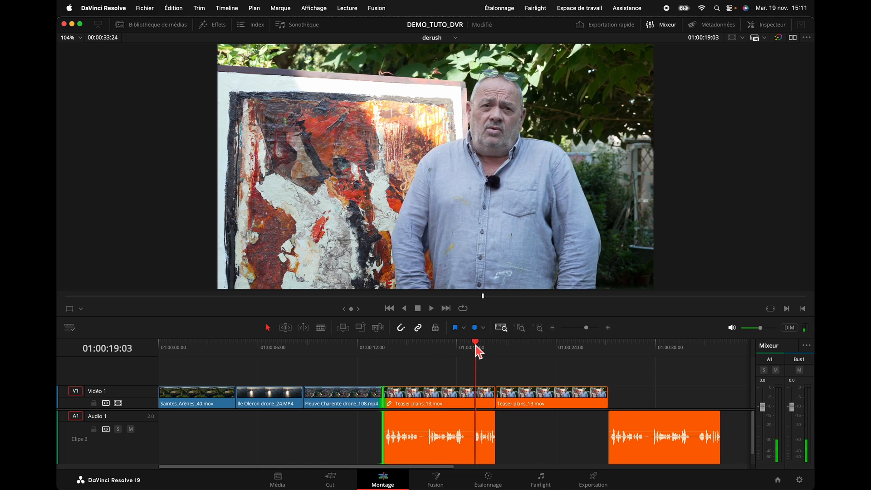
pyautogui.press('Down')
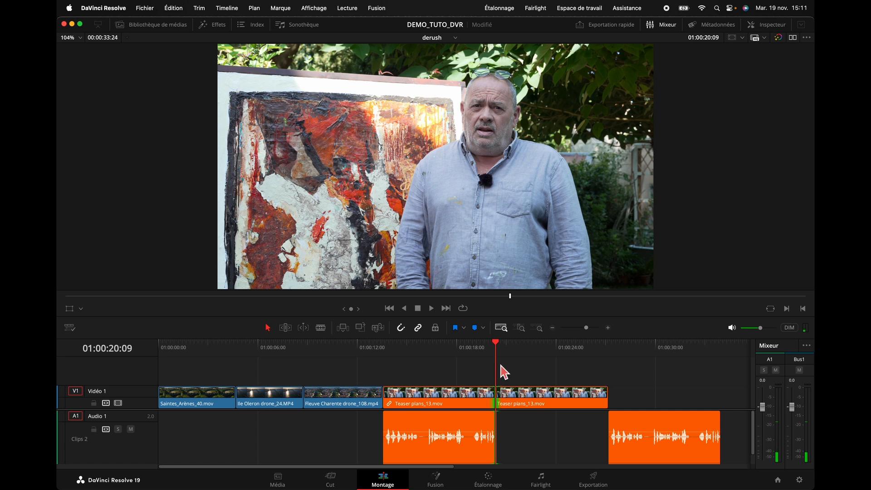
pyautogui.click(332, 363)
pyautogui.moveTo(334, 359)
pyautogui.mouseDown()
pyautogui.moveTo(344, 358)
pyautogui.moveTo(329, 360)
pyautogui.mouseUp()
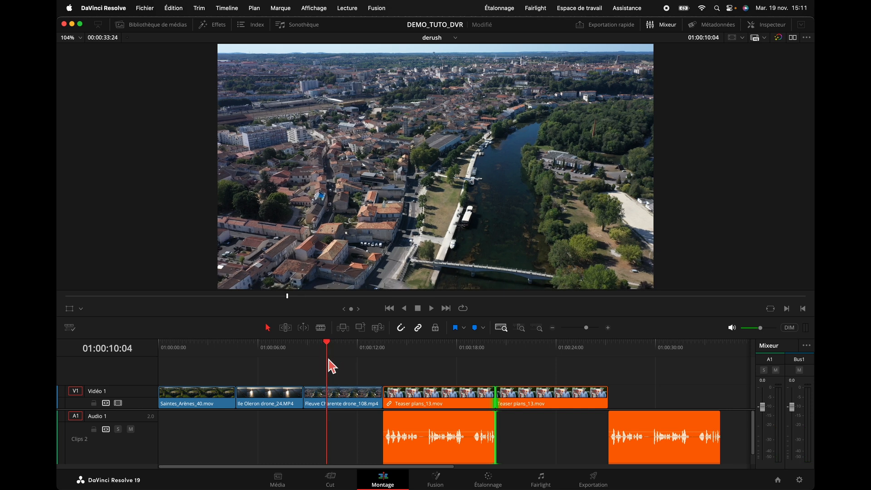
pyautogui.press('Up')
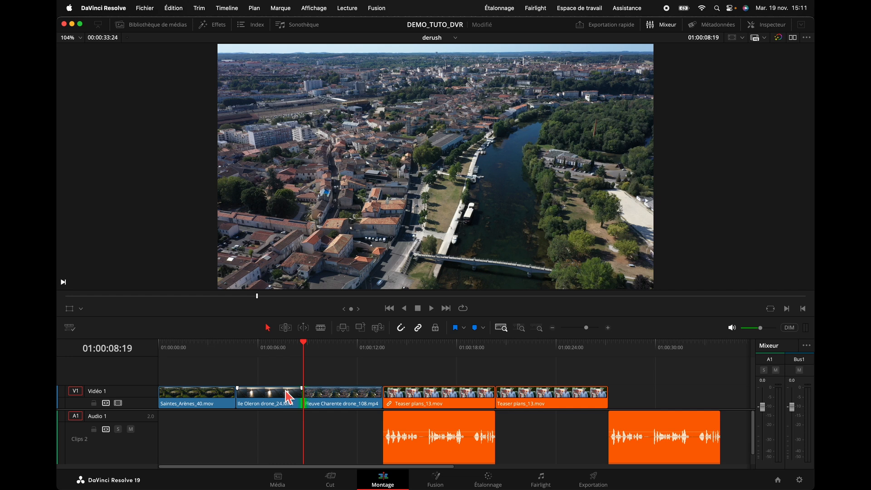
# Play the derush timeline in reverse, speed up the reverse playback, and stop at 01:00:04:14
pyautogui.press('j')
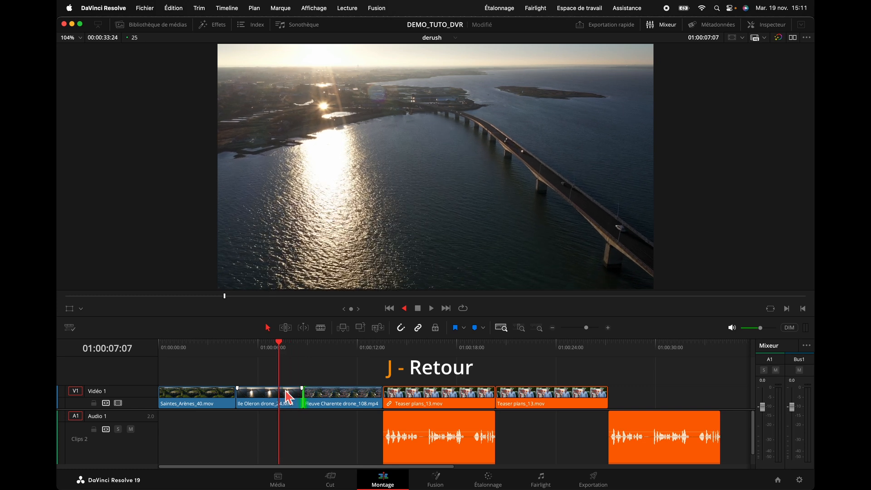
pyautogui.press('j')
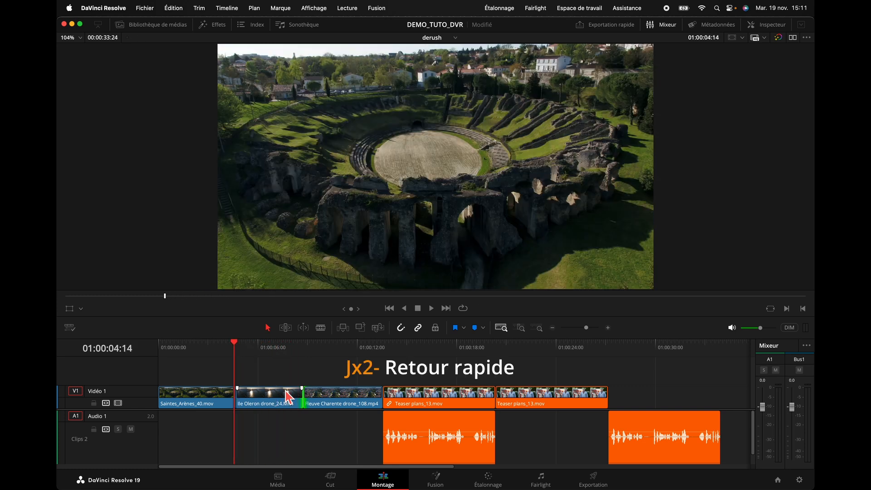
pyautogui.press('k')
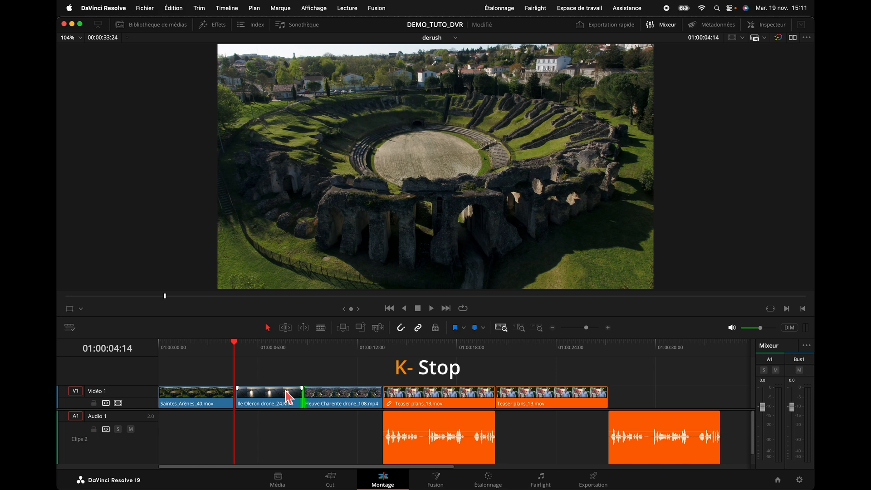
# Play the timeline forward at normal and increased speed, stop at 01:00:18:19, and start and stop playback once more at 01:00:21:19
pyautogui.press('l')
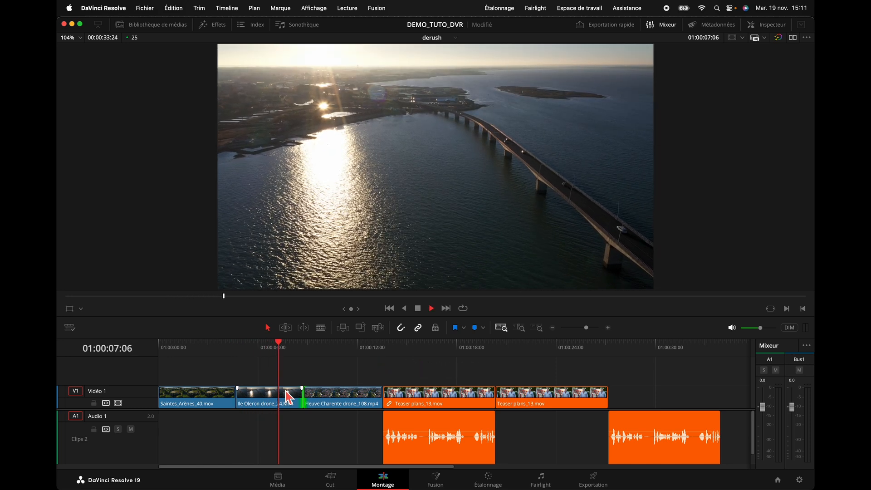
pyautogui.press('l')
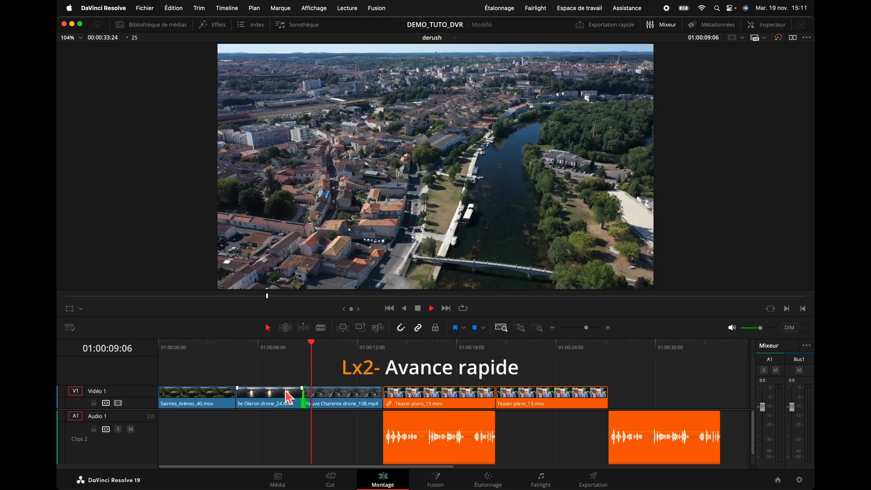
pyautogui.press('l')
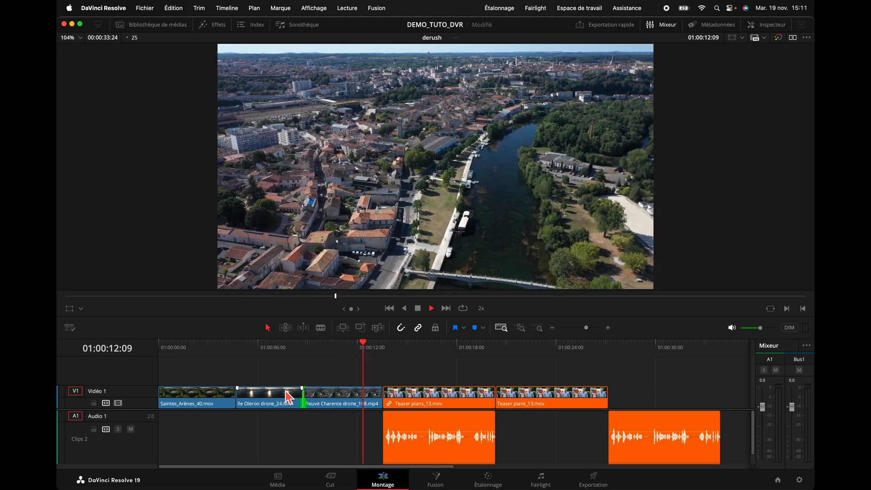
pyautogui.press('l')
pyautogui.press('k')
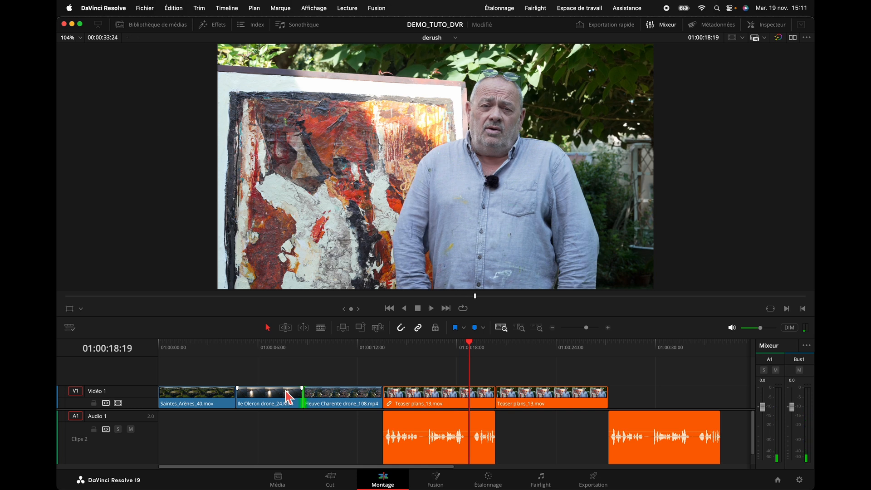
pyautogui.press('space')
pyautogui.press('space')
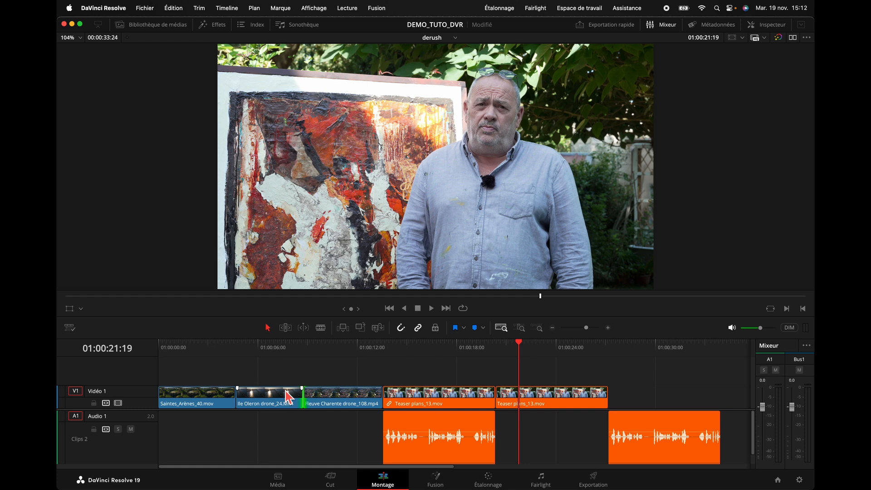
# Disable the first Teaser plans_13.mov clip with the playhead at 01:00:16:22, and enable it again
pyautogui.click(438, 344)
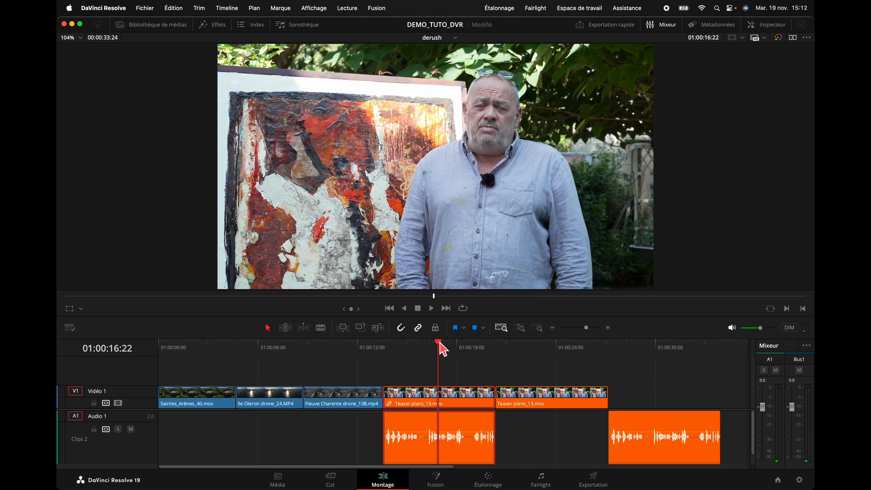
pyautogui.press('d')
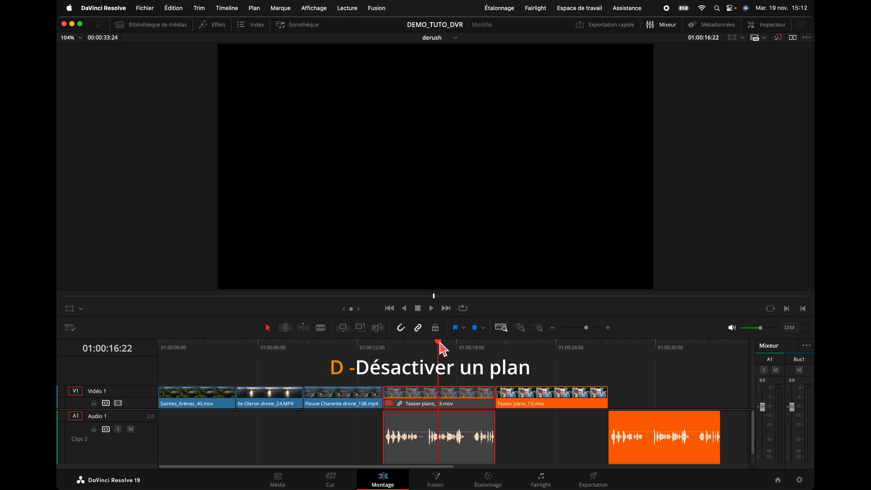
pyautogui.press('d')
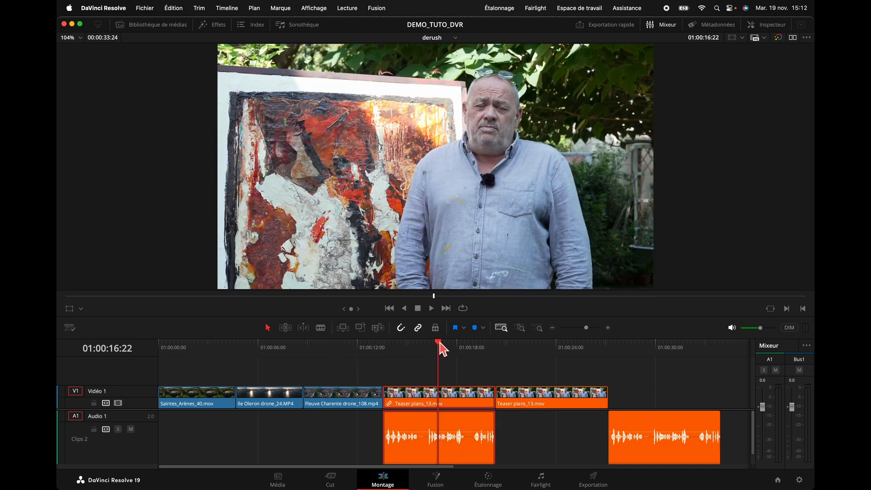
# Delete the Ile Oleron drone_24.MP4 clip leaving a gap, close the gap, and undo both deletions
pyautogui.click(266, 349)
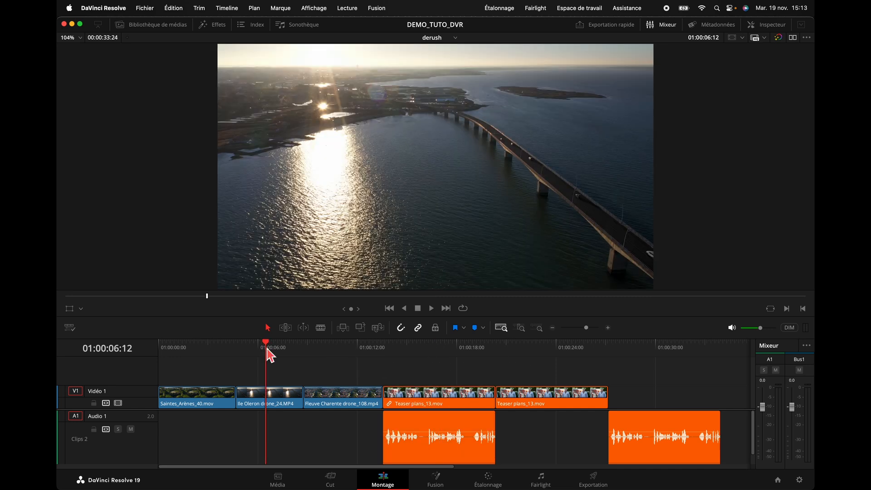
pyautogui.click(271, 404)
pyautogui.press('BackSpace')
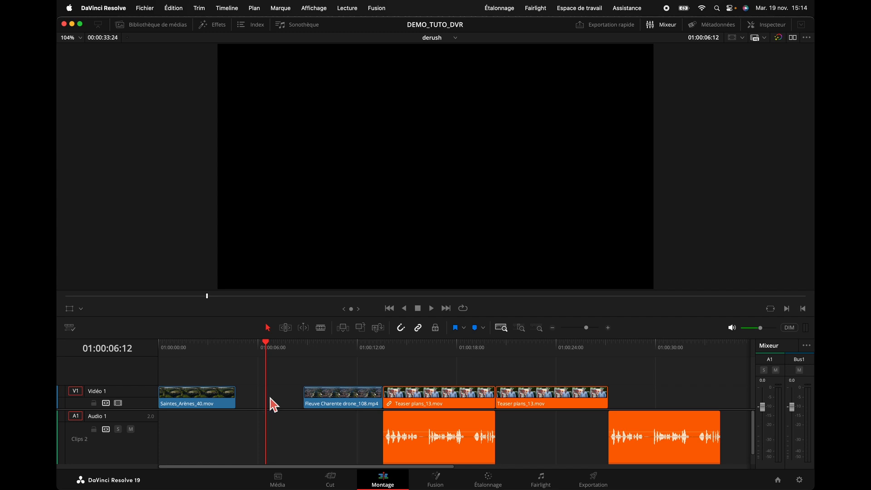
pyautogui.click(272, 399)
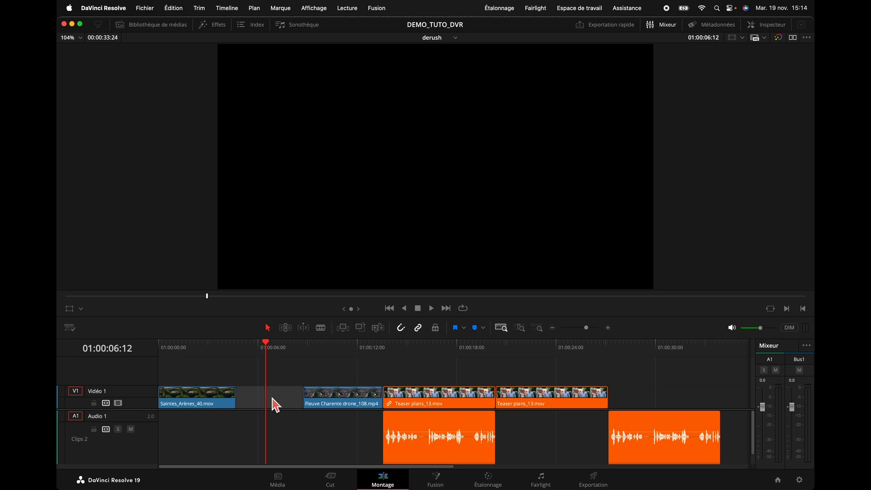
pyautogui.press('Delete')
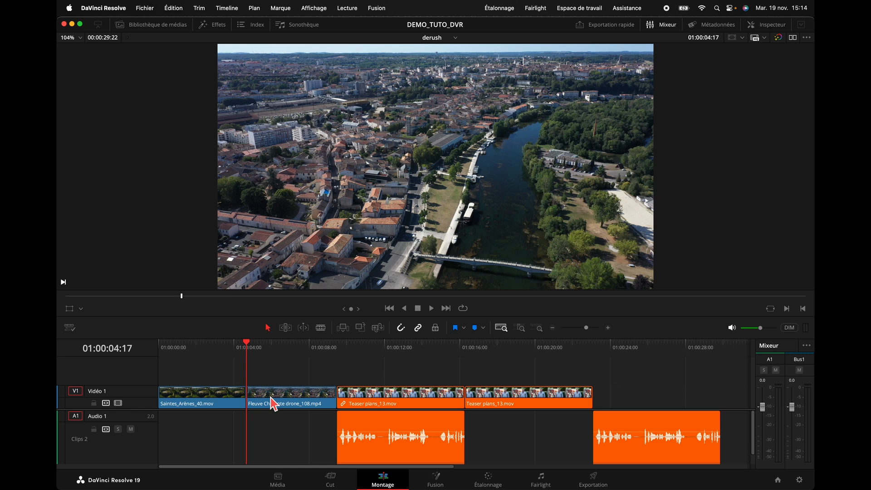
pyautogui.press('super+z')
pyautogui.press('super+z')
# Ripple-delete the Ile Oleron drone_24.MP4 clip and both Teaser plans_13.mov clips with their audio
pyautogui.click(272, 403)
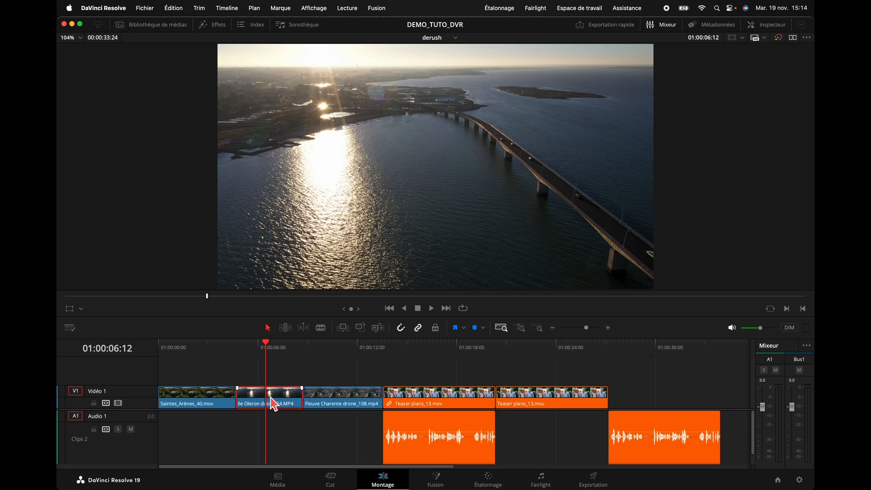
pyautogui.press('Delete')
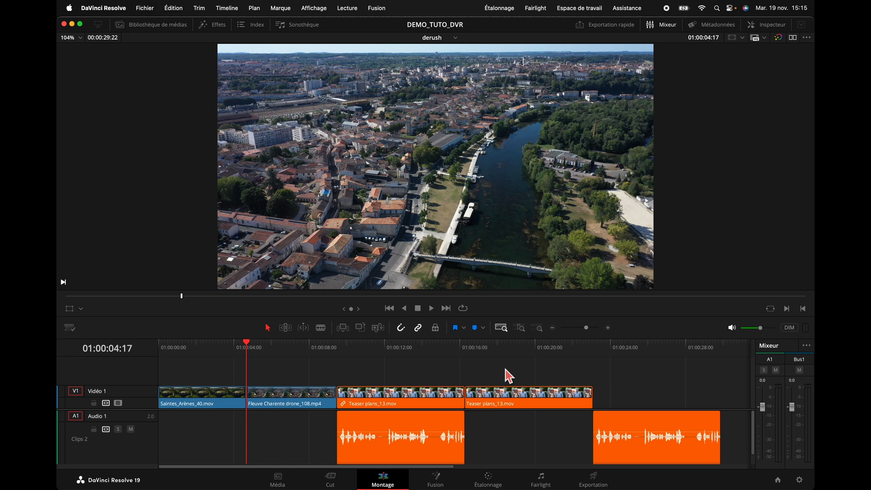
pyautogui.click(522, 400)
pyautogui.moveTo(518, 370); pyautogui.dragTo(685, 453)
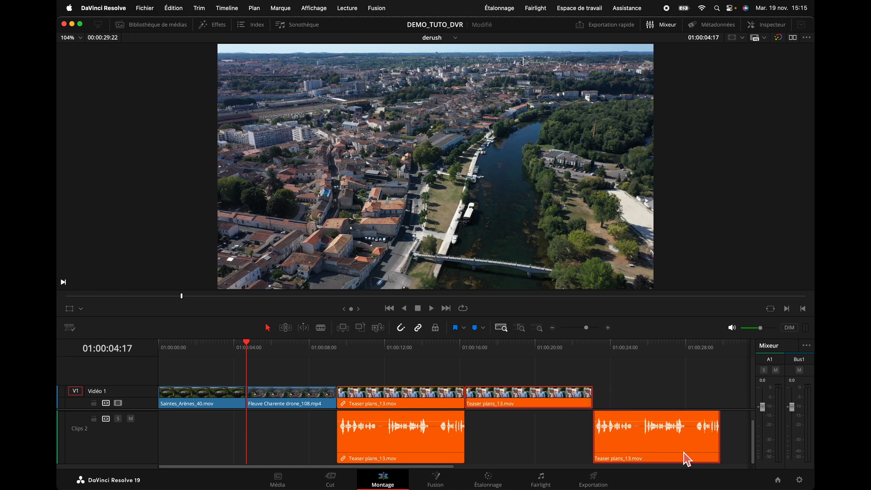
pyautogui.press('Delete')
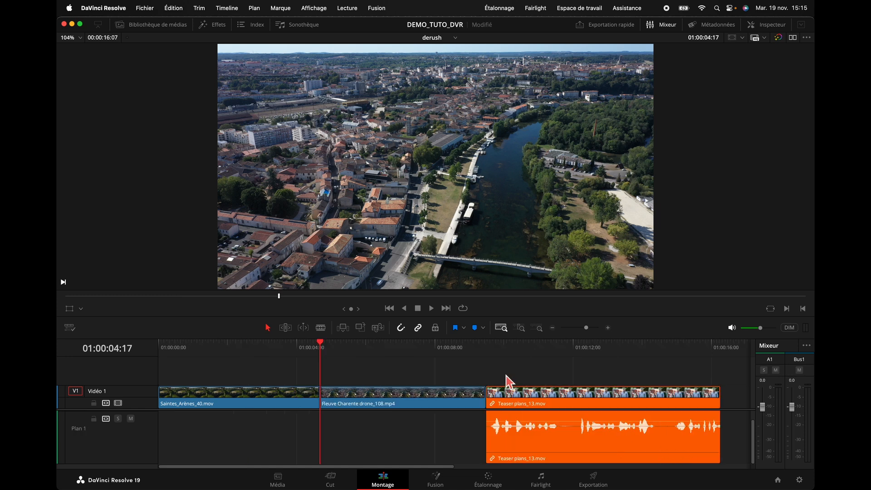
pyautogui.moveTo(562, 380); pyautogui.dragTo(616, 442)
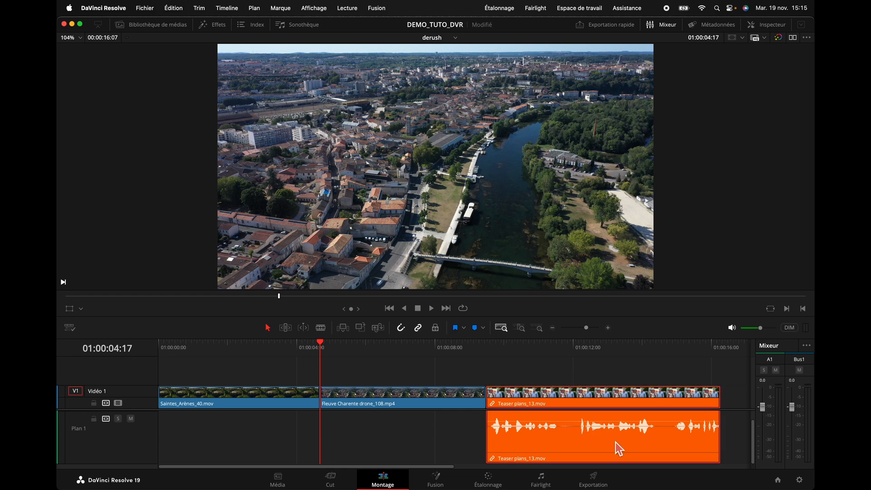
pyautogui.press('Delete')
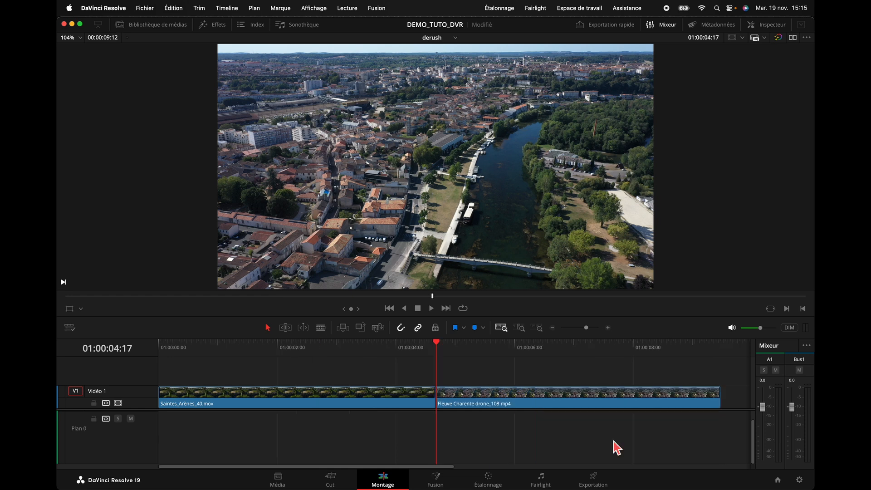
# Select the Fleuve Charente drone_108.mp4 clip with the playhead at 01:00:06:19 and try moving it further along the timeline
pyautogui.press('super+minus')
pyautogui.press('super+minus')
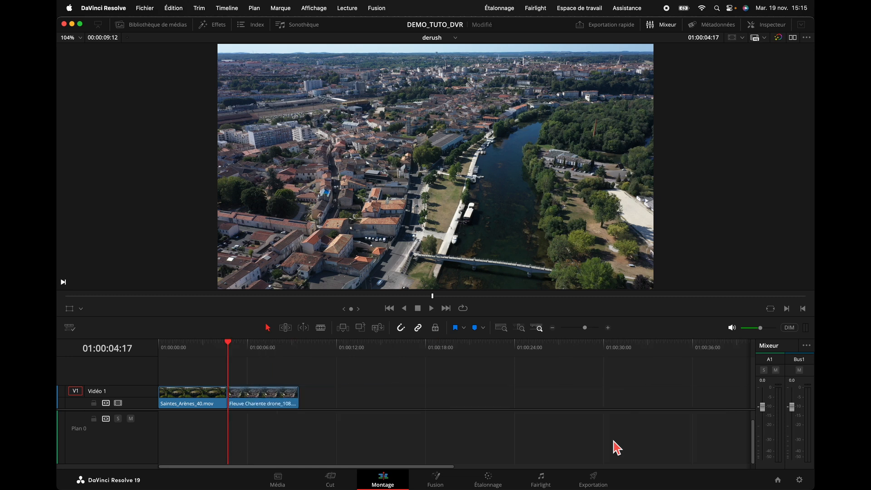
pyautogui.moveTo(228, 357); pyautogui.dragTo(261, 356)
pyautogui.click(268, 398)
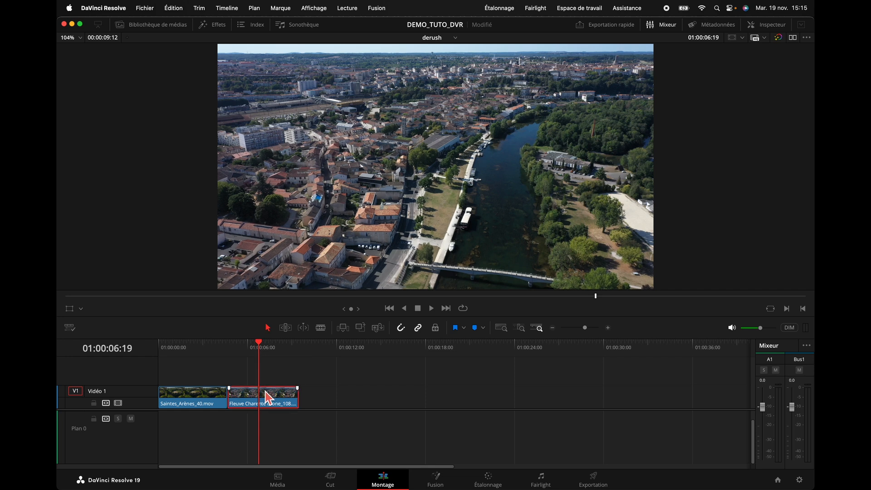
pyautogui.moveTo(270, 398); pyautogui.dragTo(405, 400)
pyautogui.moveTo(262, 349); pyautogui.dragTo(331, 353)
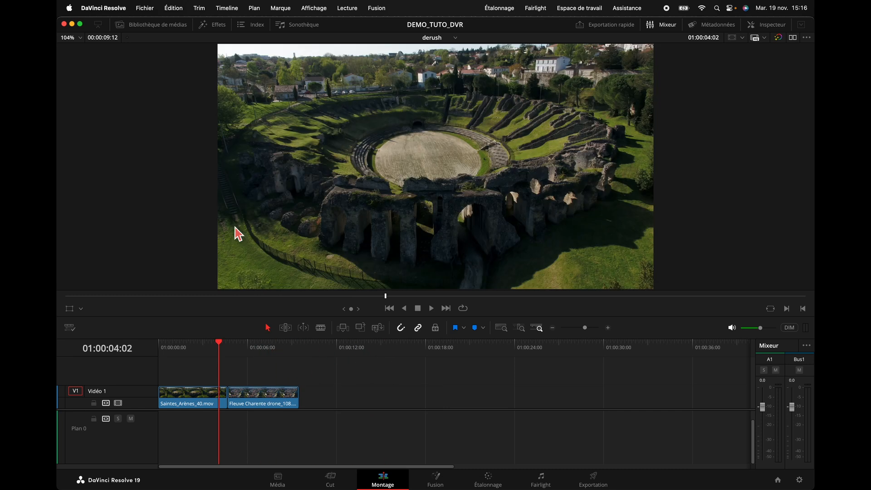
# Show the media library's Illustration bin and load Teaser plans_11.mov into the source viewer
pyautogui.click(158, 26)
pyautogui.click(88, 62)
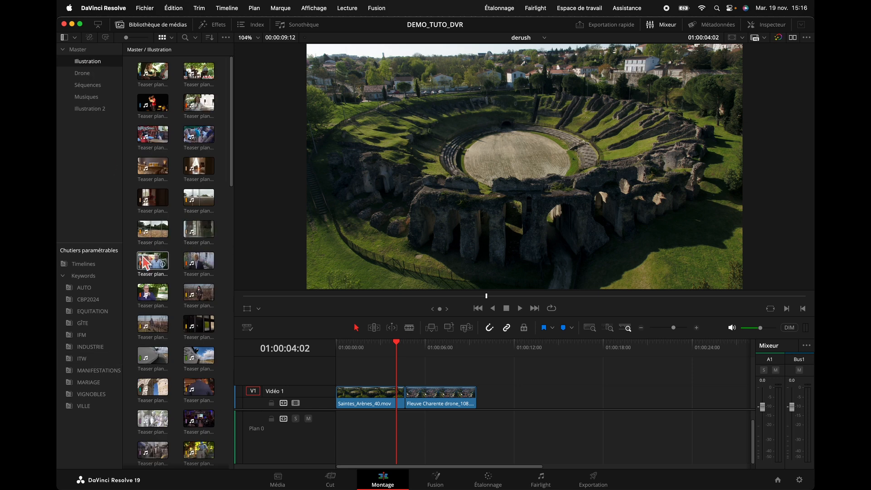
pyautogui.doubleClick(152, 229)
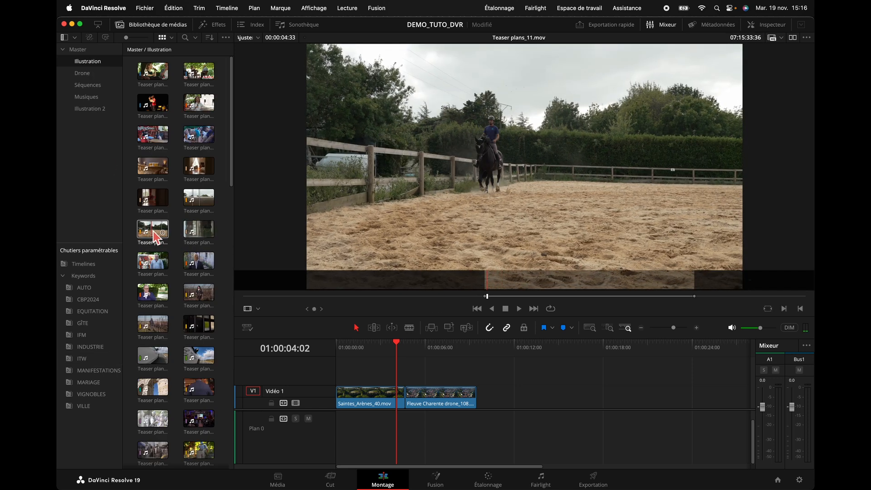
pyautogui.doubleClick(196, 204)
pyautogui.doubleClick(149, 233)
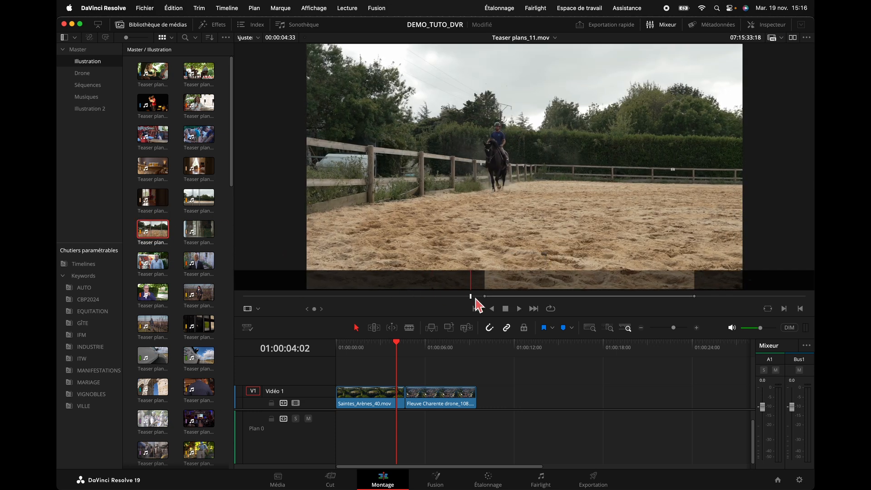
# Mark the in point of Teaser plans_11.mov at 07:15:36:36, move it to 07:15:38:23, and set it at 07:15:37:22
pyautogui.moveTo(472, 298); pyautogui.dragTo(624, 299)
pyautogui.press('i')
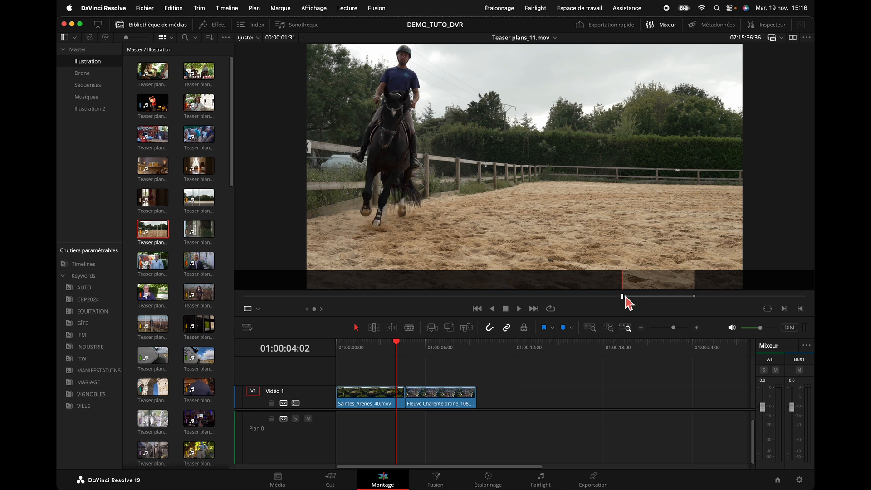
pyautogui.moveTo(625, 299); pyautogui.dragTo(703, 301)
pyautogui.press('i')
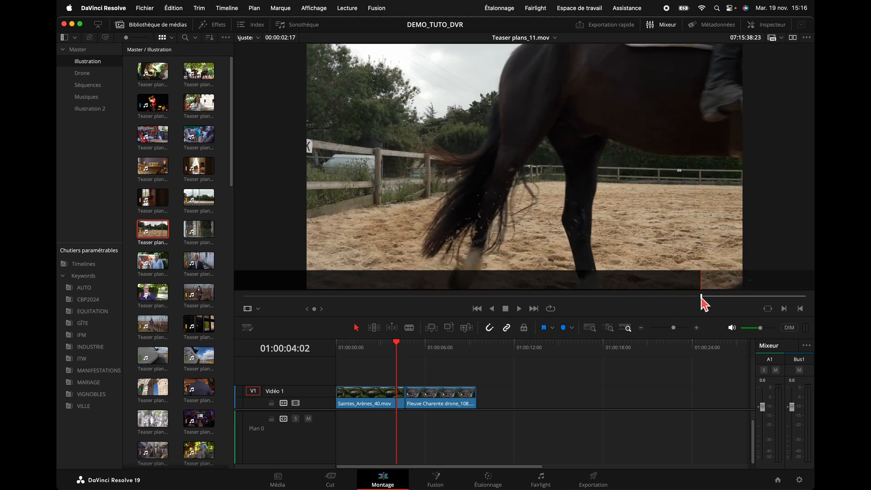
pyautogui.moveTo(609, 300); pyautogui.dragTo(657, 299)
pyautogui.press('i')
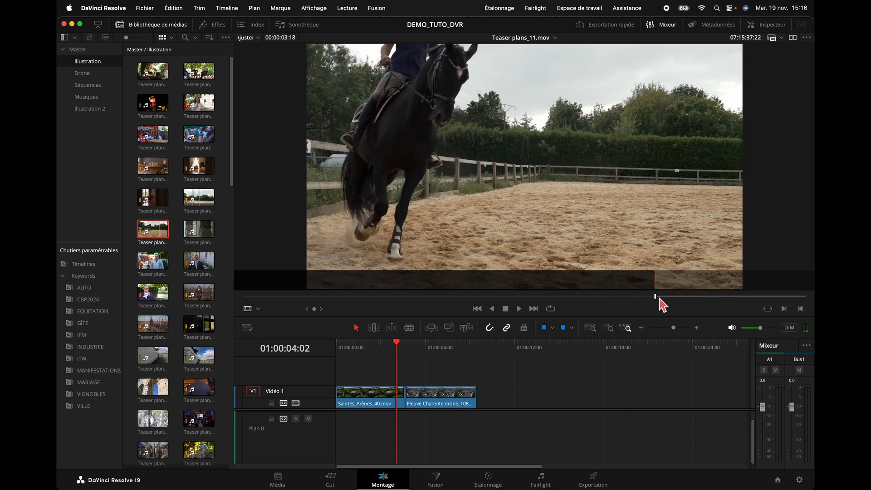
# Mark the out point of Teaser plans_11.mov at 07:15:38:27 in the source viewer
pyautogui.click(704, 298)
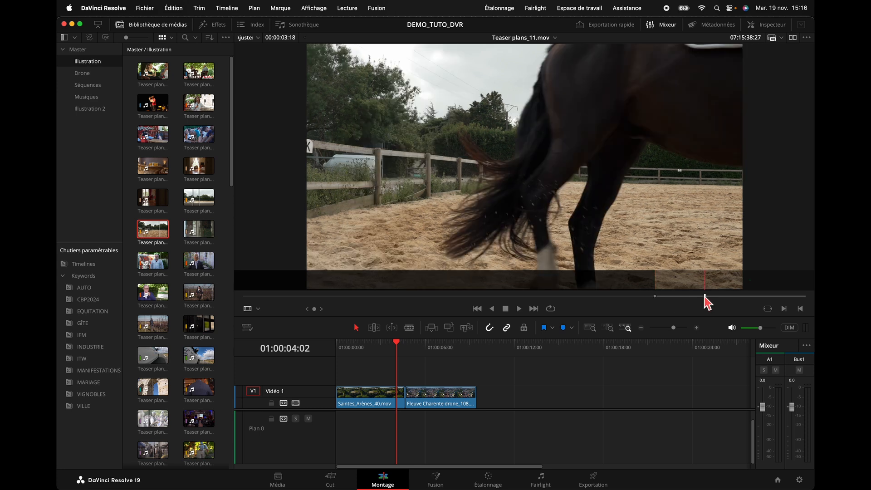
pyautogui.press('o')
pyautogui.moveTo(565, 272); pyautogui.dragTo(482, 399)
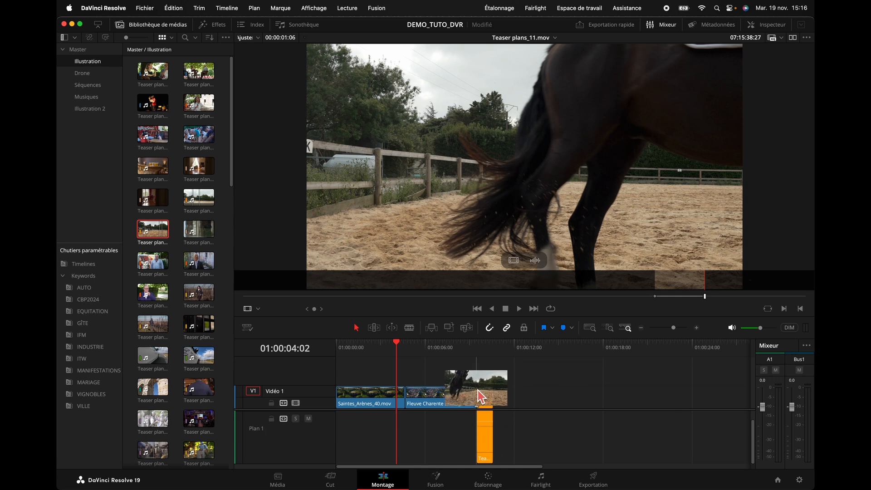
pyautogui.press('super+s')
pyautogui.press('super+z')
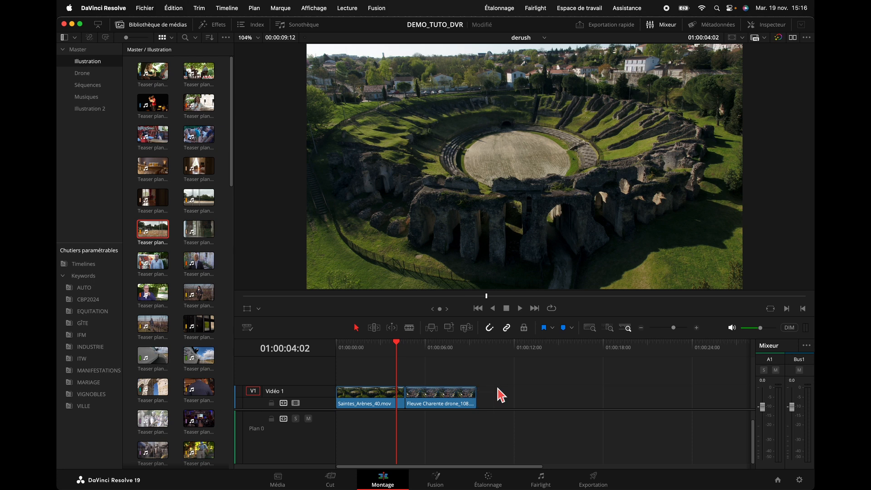
# Reload Teaser plans_11.mov and place only the video of its marked range right after the Fleuve Charente drone_108.mp4 clip
pyautogui.click(155, 229)
pyautogui.press('super+s')
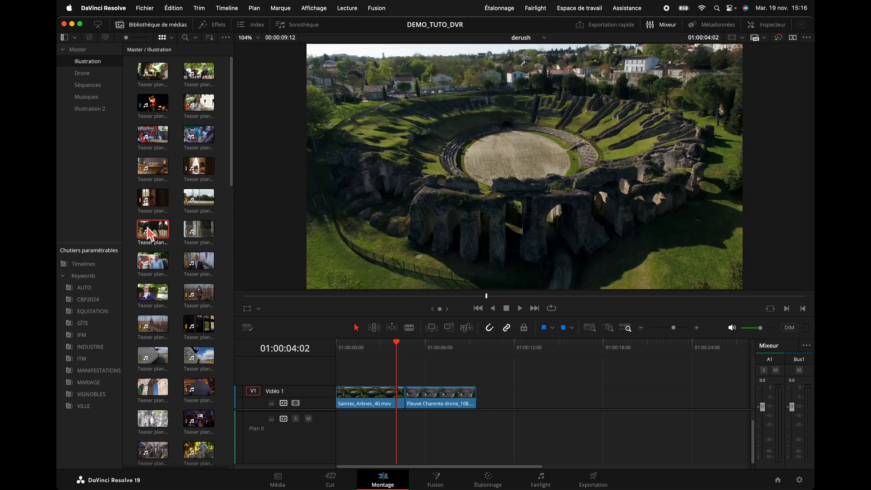
pyautogui.click(153, 229)
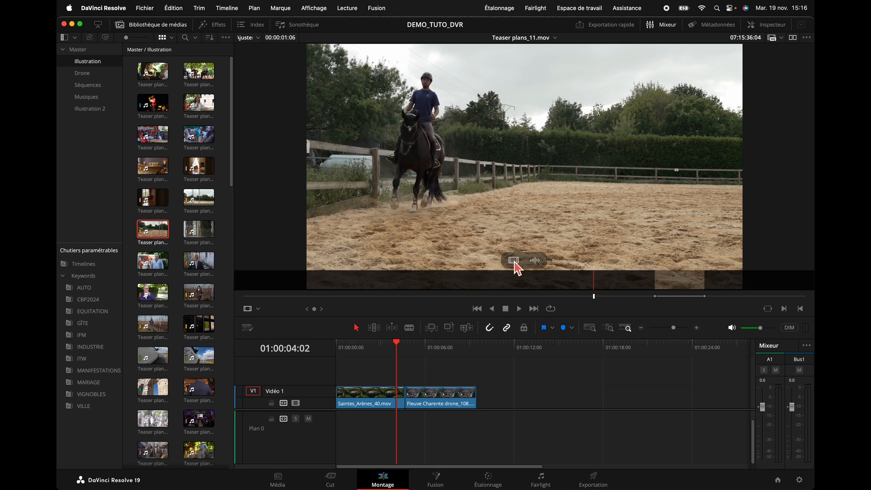
pyautogui.moveTo(515, 263); pyautogui.dragTo(489, 406)
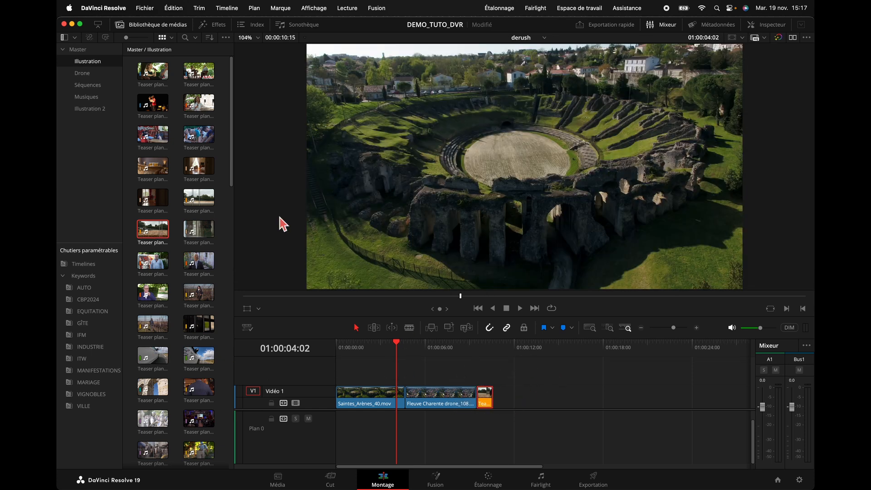
# Load Teaser plans_7.mov into the source viewer, preview it and set its in point at 06:48:47:42
pyautogui.doubleClick(153, 167)
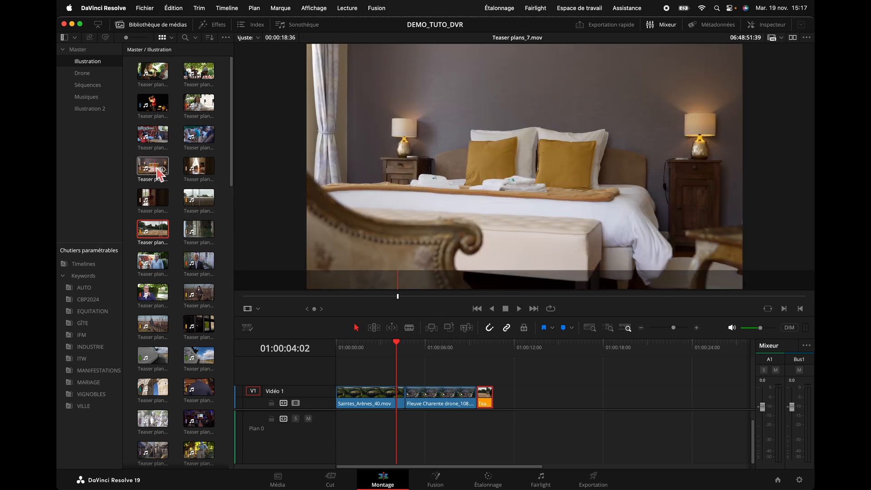
pyautogui.click(151, 172)
pyautogui.click(506, 297)
pyautogui.moveTo(482, 295); pyautogui.dragTo(535, 296)
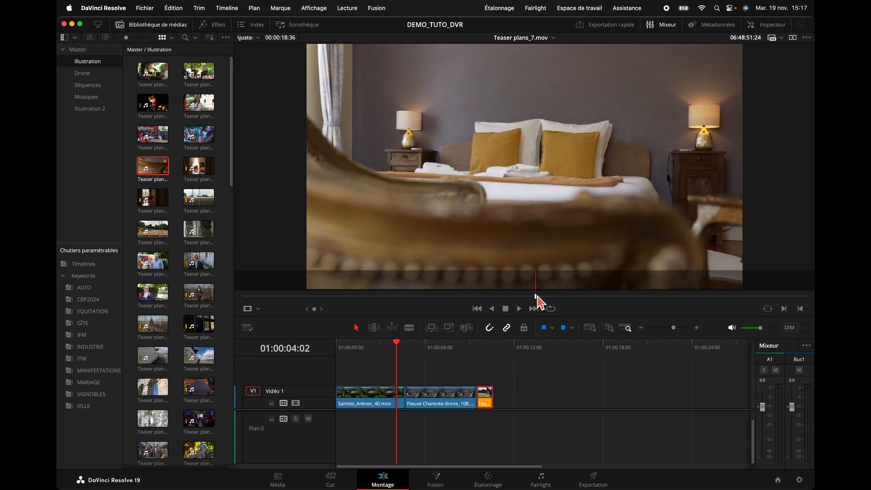
pyautogui.press('i')
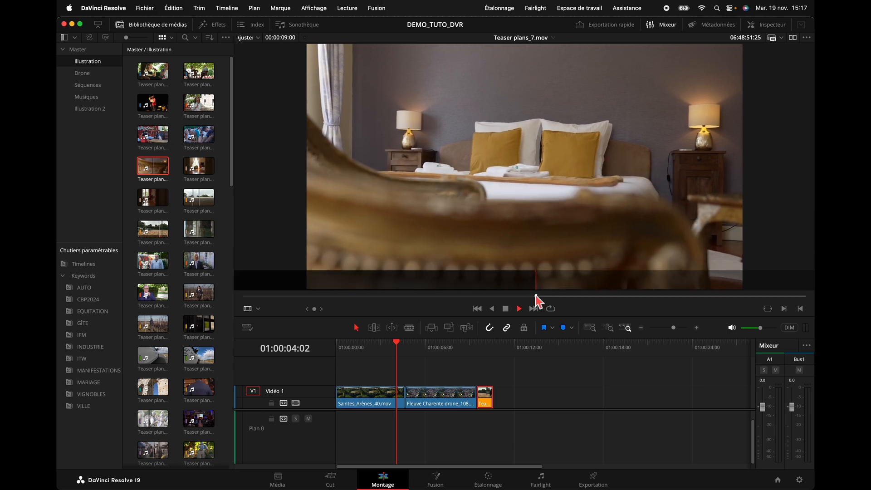
pyautogui.press('space')
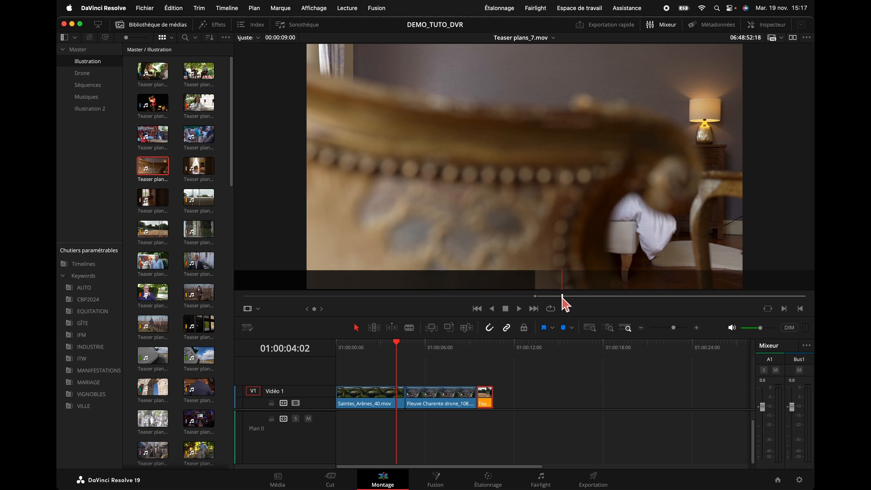
pyautogui.moveTo(570, 299); pyautogui.dragTo(427, 296)
pyautogui.press('i')
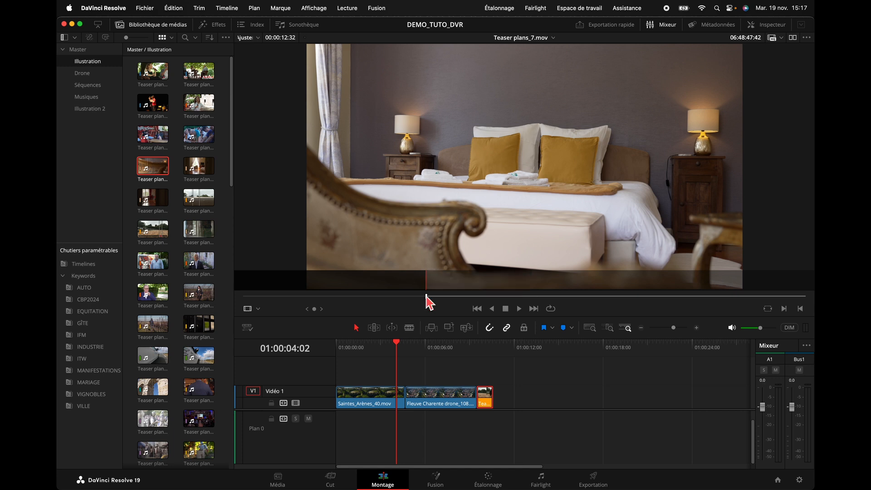
# Mark the out point of Teaser plans_7.mov at 06:48:49:22 and append only the range's video after the Teaser plans_11.mov clip
pyautogui.press('space')
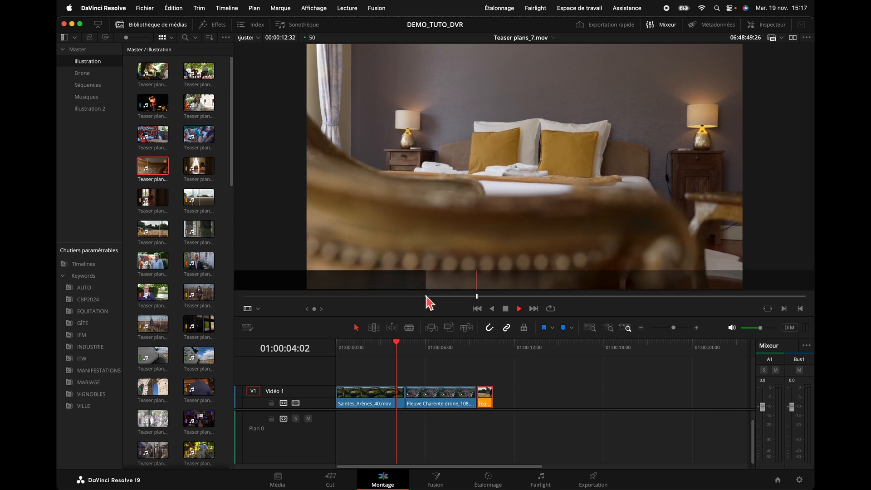
pyautogui.press('space')
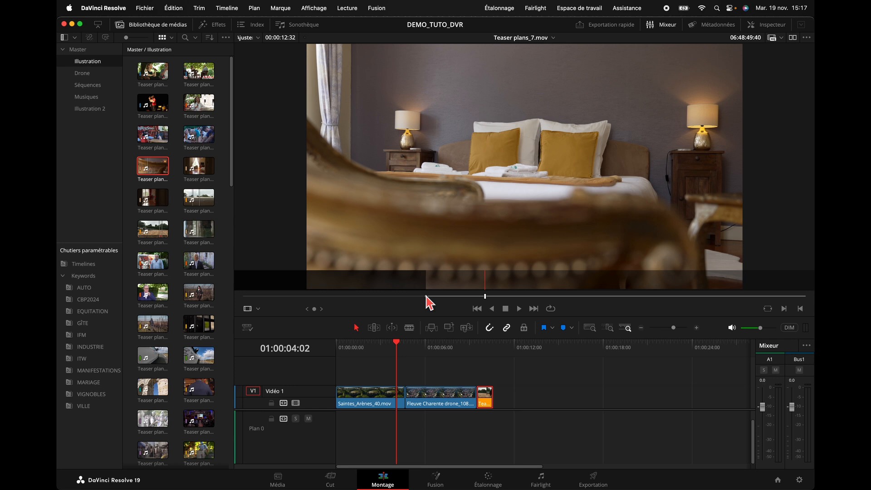
pyautogui.press('Left')
pyautogui.press('Left')
pyautogui.press('Left')
pyautogui.press('Left')
pyautogui.press('Left')
pyautogui.press('Left')
pyautogui.press('Left')
pyautogui.press('Left')
pyautogui.press('Left')
pyautogui.press('Left')
pyautogui.press('Left')
pyautogui.press('Left')
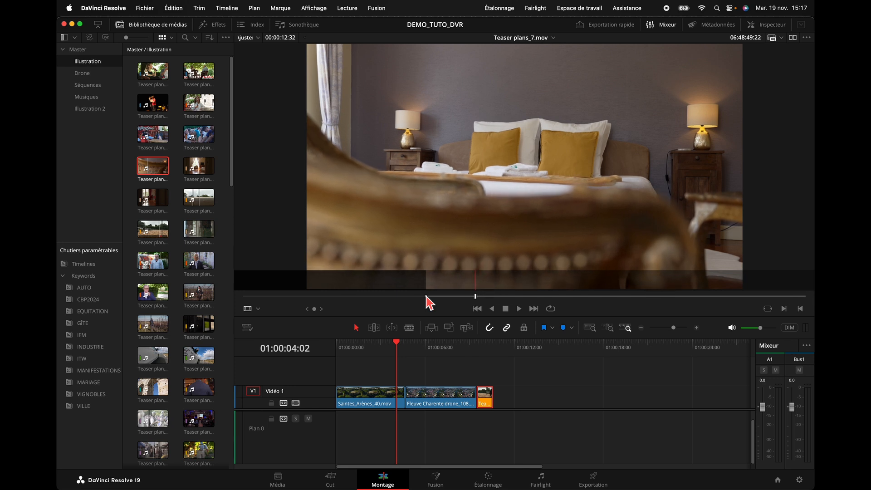
pyautogui.press('o')
pyautogui.moveTo(513, 260); pyautogui.dragTo(504, 402)
# Play the timeline from 01:00:09:12 to review the two Teaser clips, and return the playhead to 01:00:06:17
pyautogui.moveTo(399, 346); pyautogui.dragTo(485, 355)
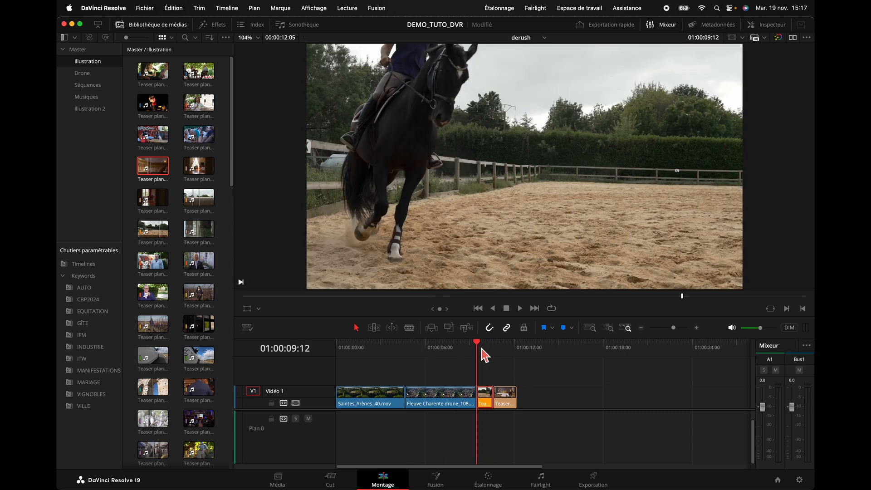
pyautogui.press('space')
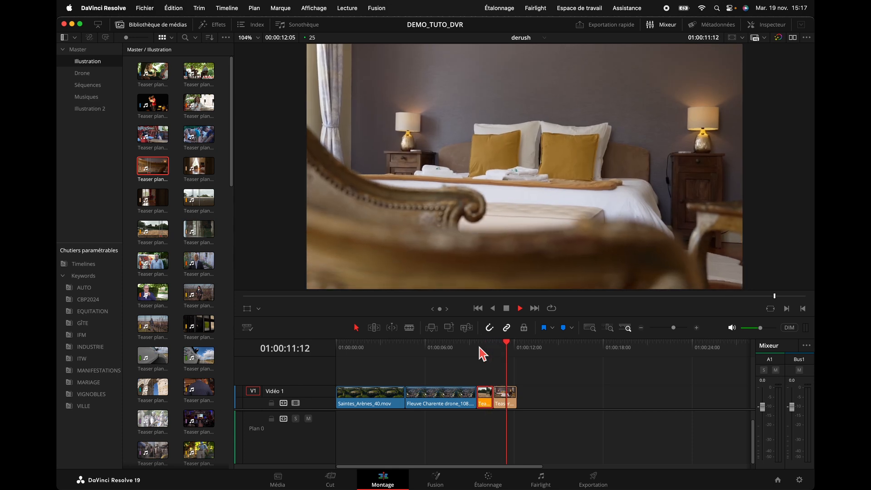
pyautogui.moveTo(519, 347); pyautogui.dragTo(440, 353)
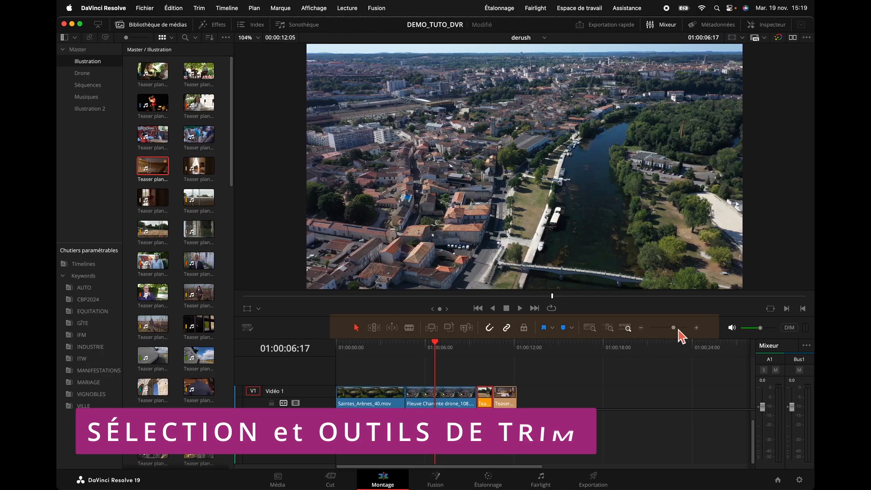
# Hide the media library, move the playhead to 01:00:04:17, and show the library again
pyautogui.click(163, 26)
pyautogui.moveTo(259, 350); pyautogui.dragTo(236, 358)
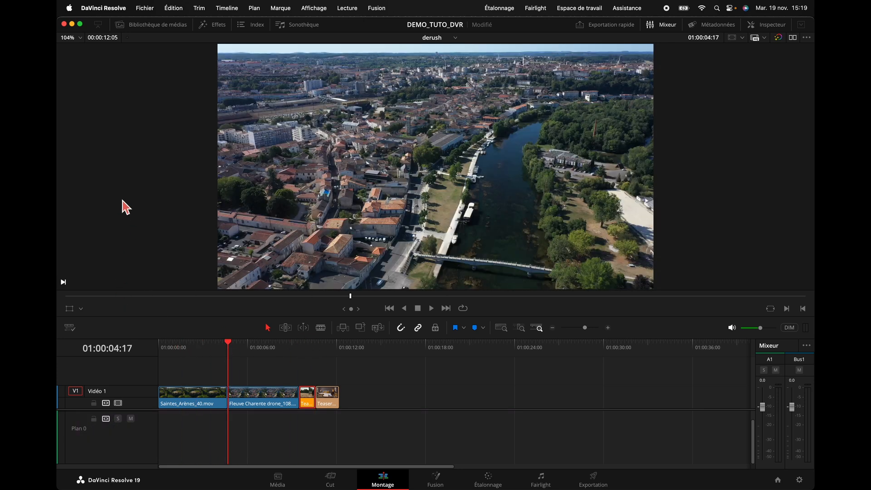
pyautogui.click(167, 28)
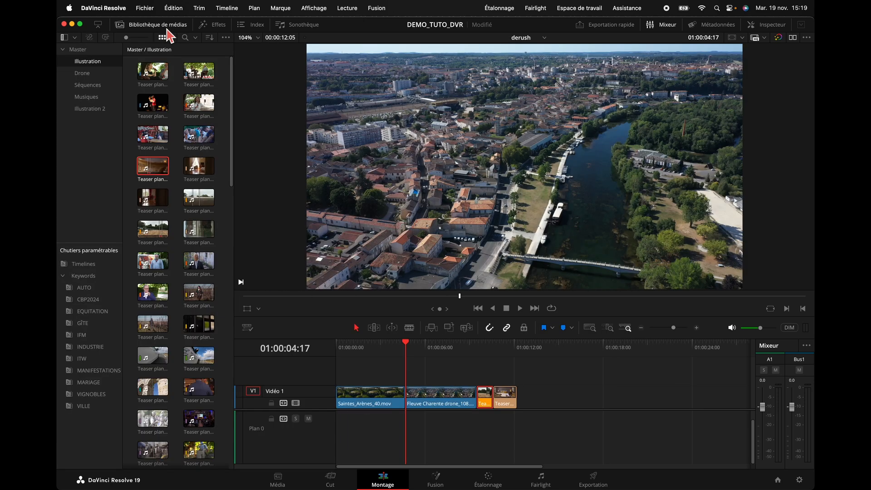
# Load Teaser plans_17.mov and append only the video of its marked range to the end of the timeline
pyautogui.click(155, 333)
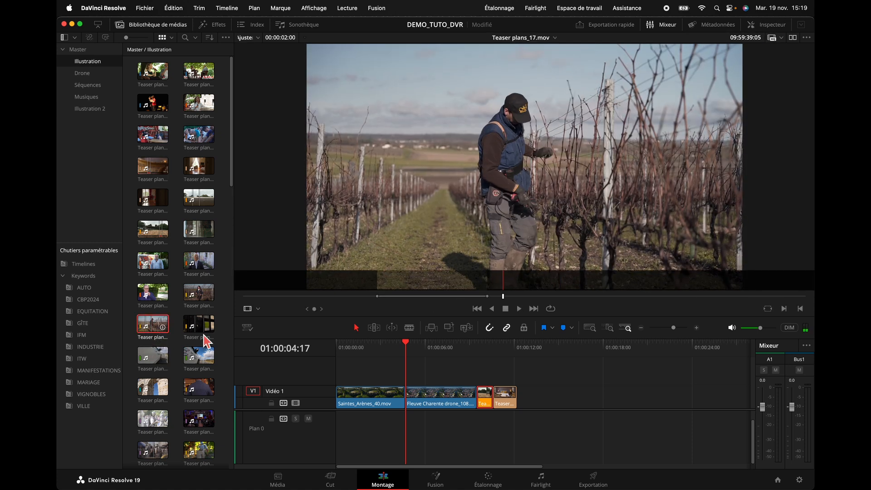
pyautogui.moveTo(515, 262); pyautogui.dragTo(546, 424)
# Mark a range in Teaser plans_28.mov with its out point at 10:40:17:02, and add only its video to the timeline's end
pyautogui.scroll(-3, 167, 335)
pyautogui.scroll(-2, 167, 335)
pyautogui.click(196, 316)
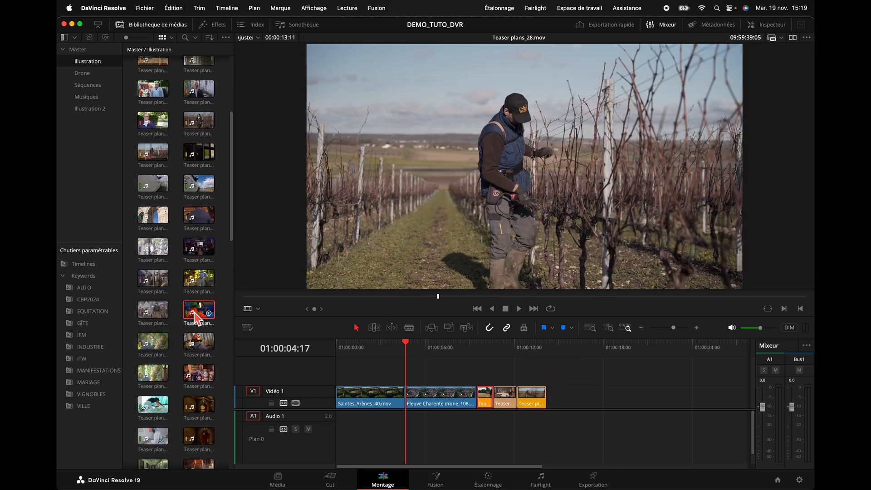
pyautogui.moveTo(454, 297); pyautogui.dragTo(497, 305)
pyautogui.press('i')
pyautogui.press('o')
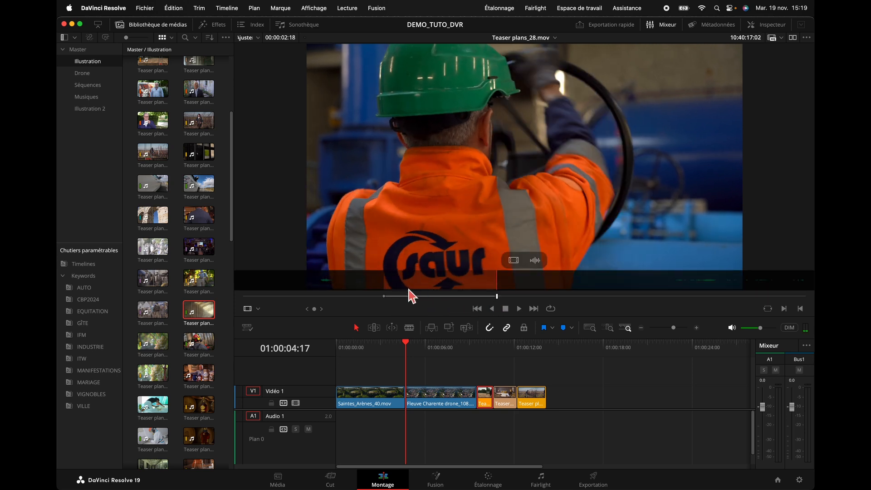
pyautogui.moveTo(513, 260); pyautogui.dragTo(558, 399)
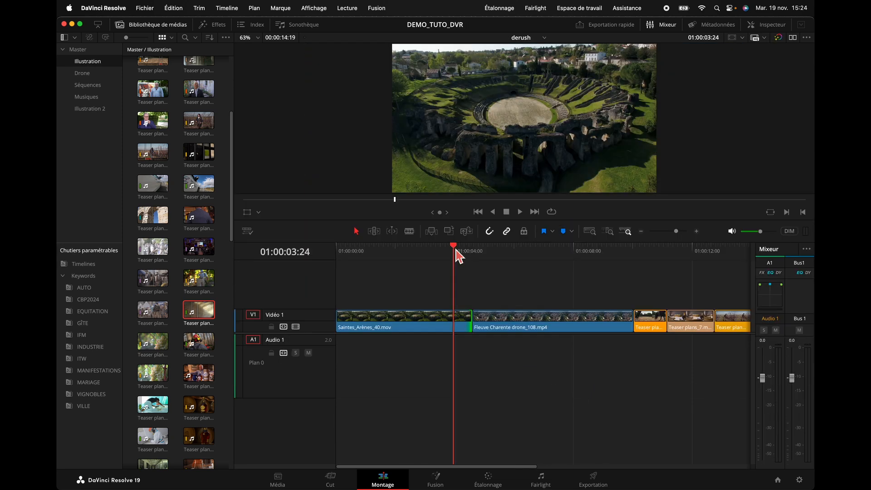
# Roll the edit between Saintes_Arènes_40.mov and Fleuve Charente drone_108.mp4 to the playhead at 01:00:04:05, and roll it back to the right
pyautogui.moveTo(456, 250); pyautogui.dragTo(464, 251)
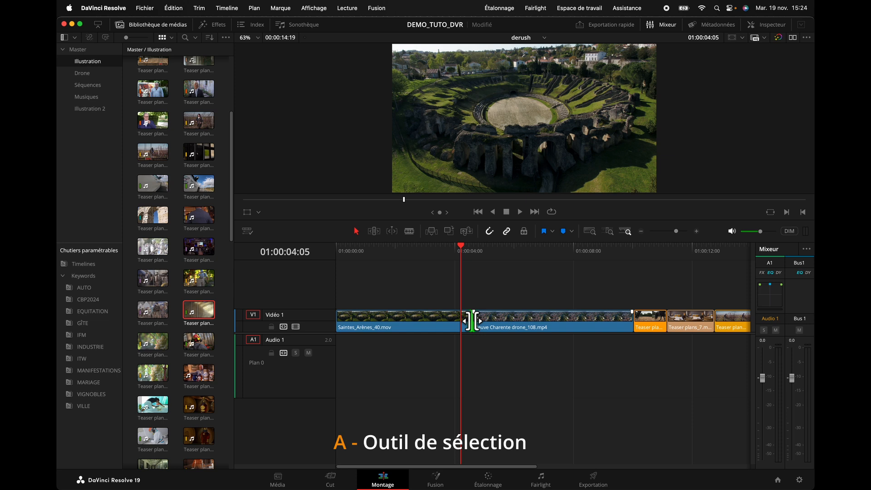
pyautogui.moveTo(473, 321)
pyautogui.mouseDown()
pyautogui.moveTo(435, 327)
pyautogui.moveTo(509, 329)
pyautogui.moveTo(463, 327)
pyautogui.mouseUp()
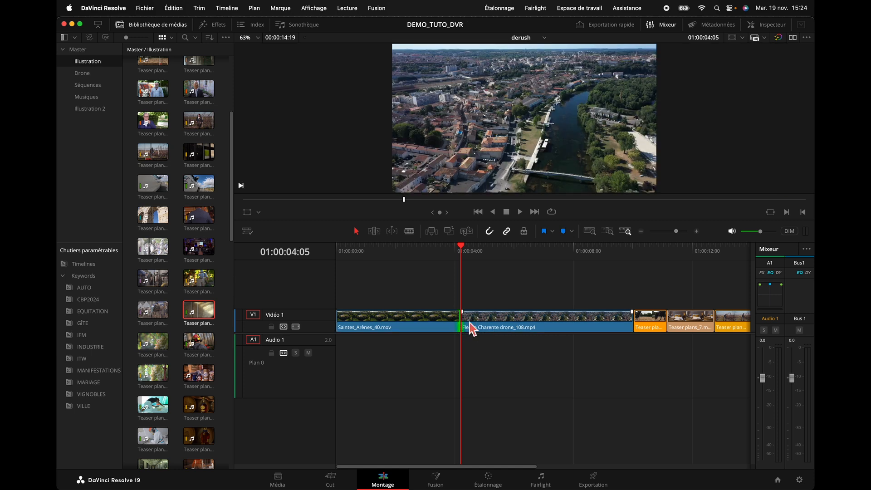
pyautogui.moveTo(463, 327)
pyautogui.mouseDown()
pyautogui.moveTo(569, 327)
pyautogui.moveTo(422, 327)
pyautogui.moveTo(470, 326)
pyautogui.mouseUp()
# Switch to Trim edit mode and trim the edit between the Saintes_Arènes_40.mov and Fleuve Charente drone_108.mp4 clips
pyautogui.click(374, 231)
pyautogui.moveTo(472, 326)
pyautogui.mouseDown()
pyautogui.moveTo(434, 326)
pyautogui.moveTo(490, 325)
pyautogui.moveTo(468, 326)
pyautogui.mouseUp()
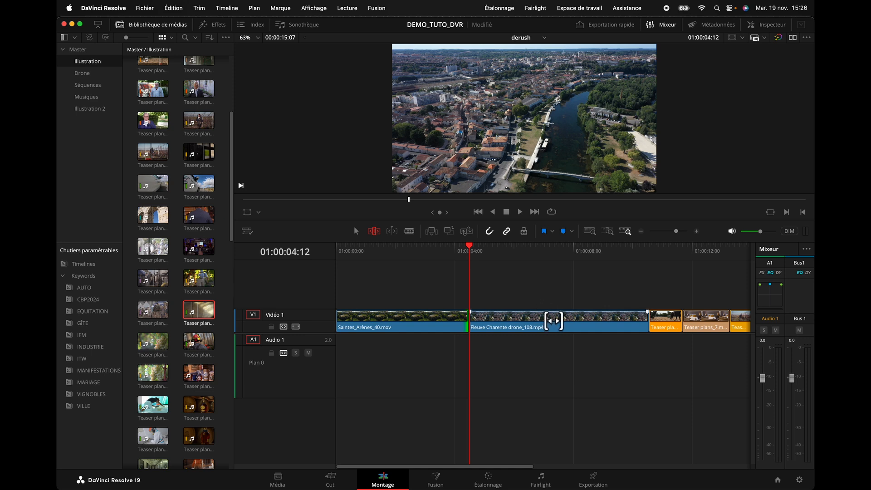
# Slip the Fleuve Charente drone_108.mp4 footage by about -7 frames, and slide the clip earlier to start at 01:00:04:07
pyautogui.moveTo(553, 321); pyautogui.dragTo(539, 315)
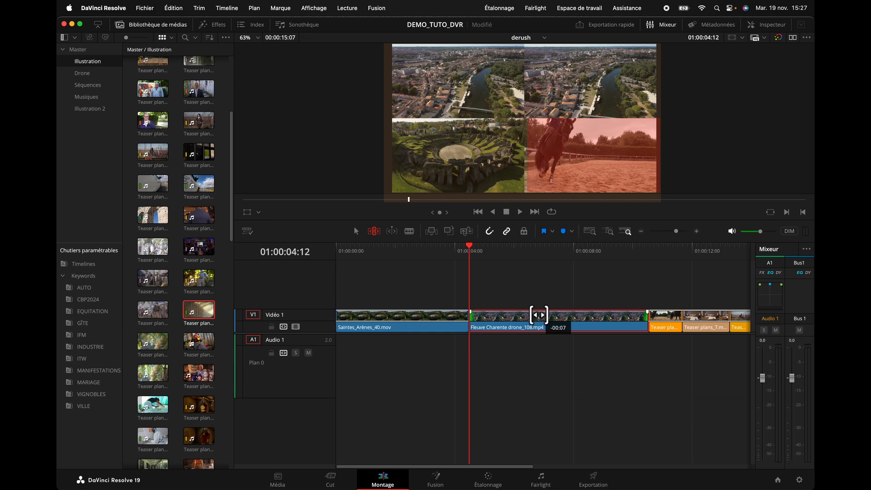
pyautogui.moveTo(539, 315); pyautogui.dragTo(540, 315)
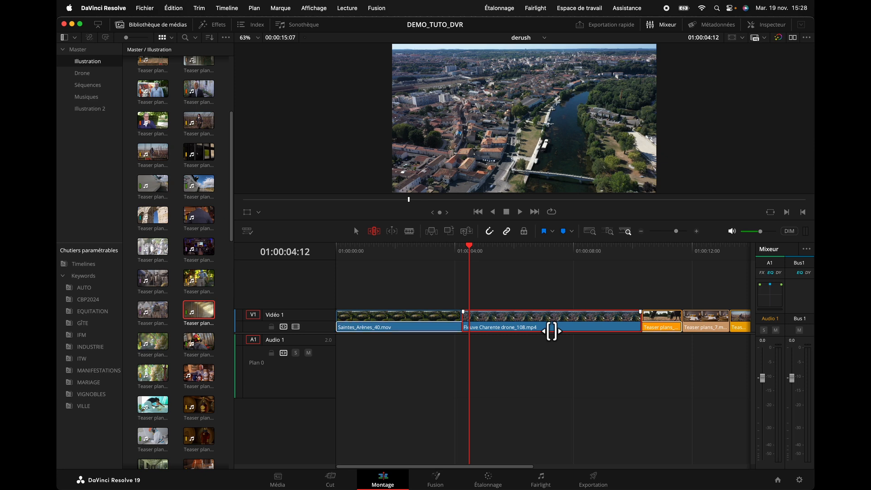
pyautogui.moveTo(551, 331)
pyautogui.mouseDown()
pyautogui.moveTo(527, 330)
pyautogui.moveTo(557, 332)
pyautogui.moveTo(548, 325)
pyautogui.mouseUp()
pyautogui.press('Up')
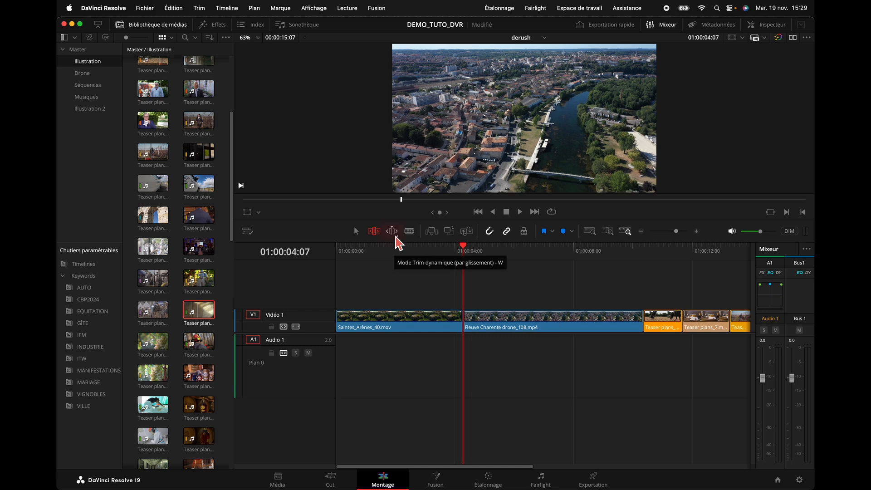
# Enable dynamic trim mode and view the edit between Saintes_Arènes_40.mov and Fleuve Charente drone_108.mp4 in the trim editor, closing it when done
pyautogui.click(392, 232)
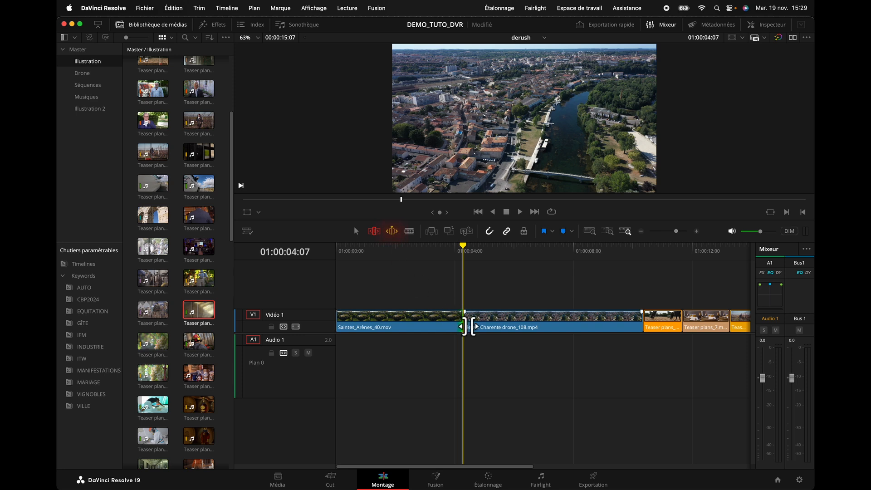
pyautogui.moveTo(474, 326); pyautogui.dragTo(467, 324)
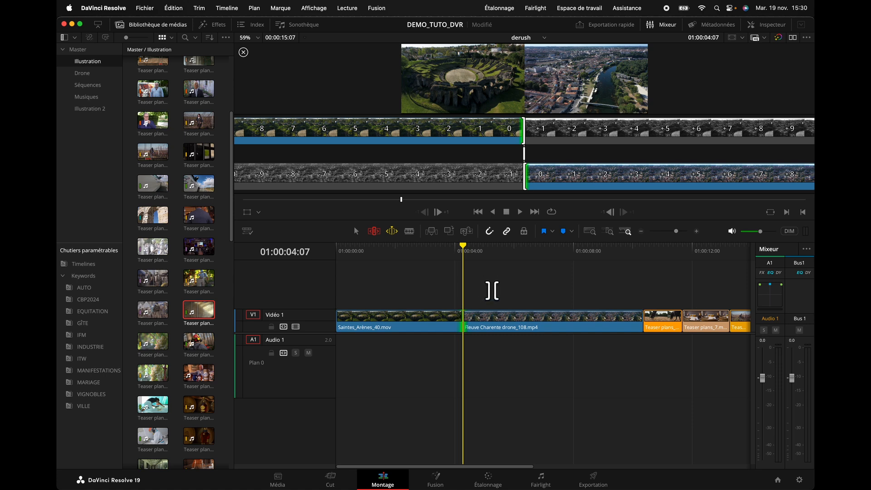
pyautogui.click(489, 285)
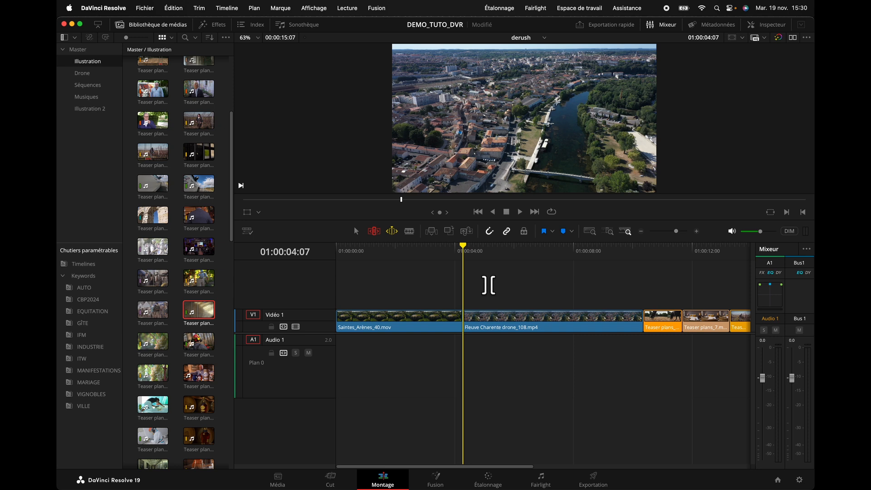
# Split the Fleuve Charente drone_108.mp4 clip with the Razor tool at about 01:00:05:16 and again shortly before 01:00:08:00
pyautogui.click(409, 232)
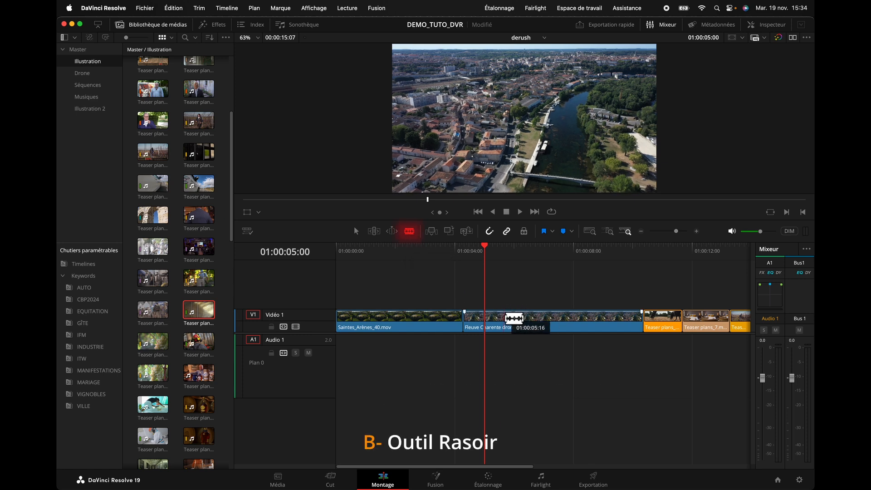
pyautogui.click(505, 317)
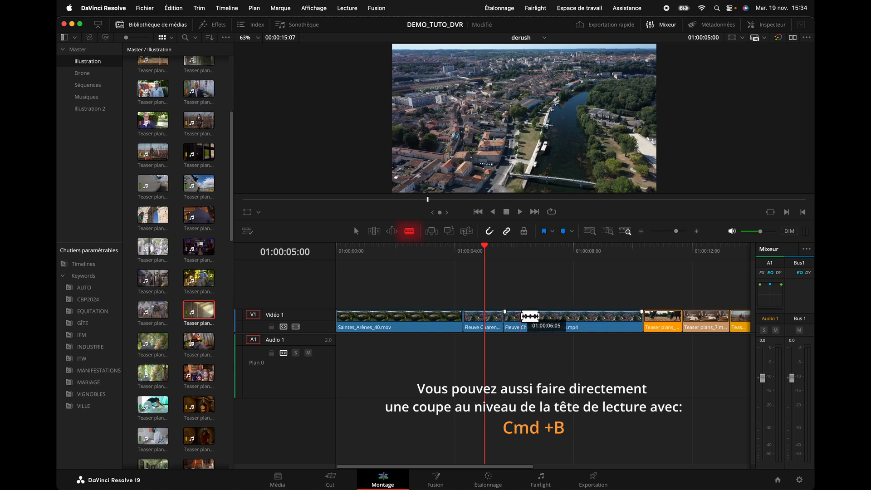
pyautogui.click(566, 318)
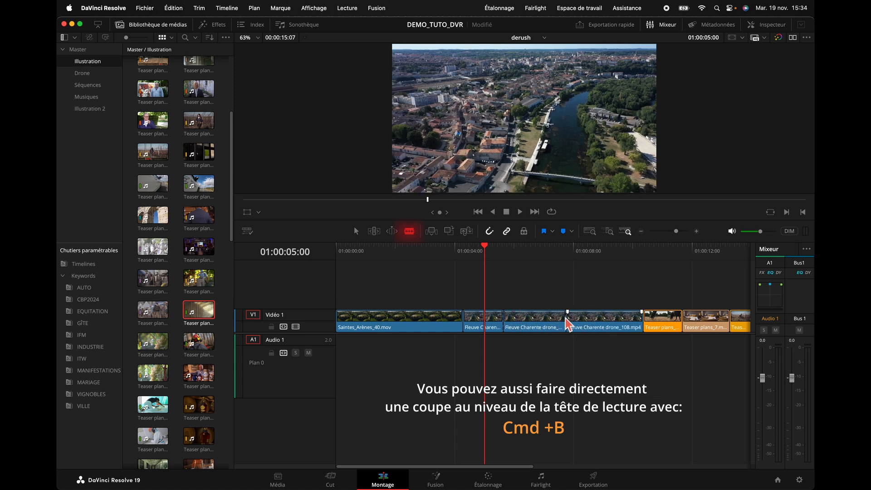
# Return to selection mode and remove the cut at about 01:00:05:16 to rejoin the two Fleuve Charente drone_108.mp4 segments
pyautogui.click(355, 231)
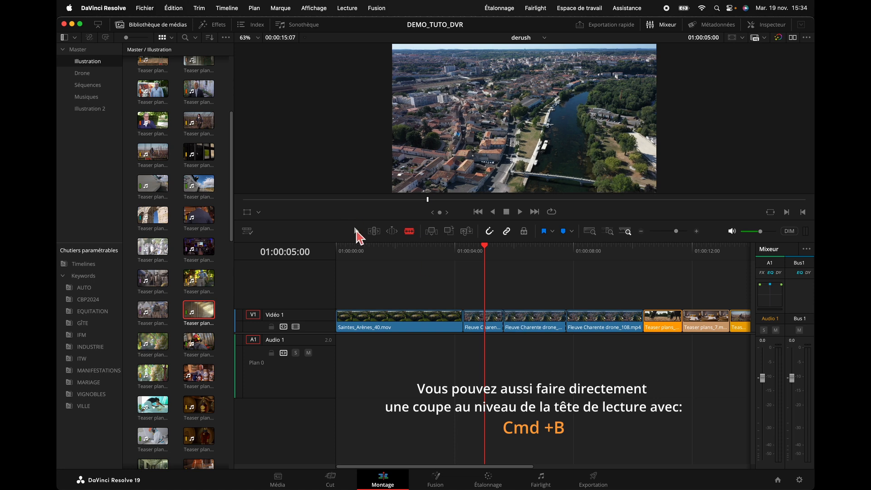
pyautogui.click(508, 324)
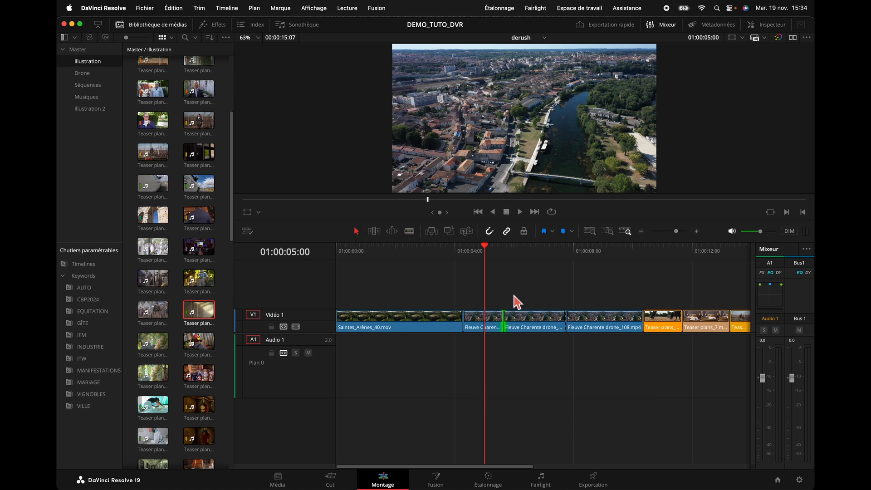
pyautogui.press('Delete')
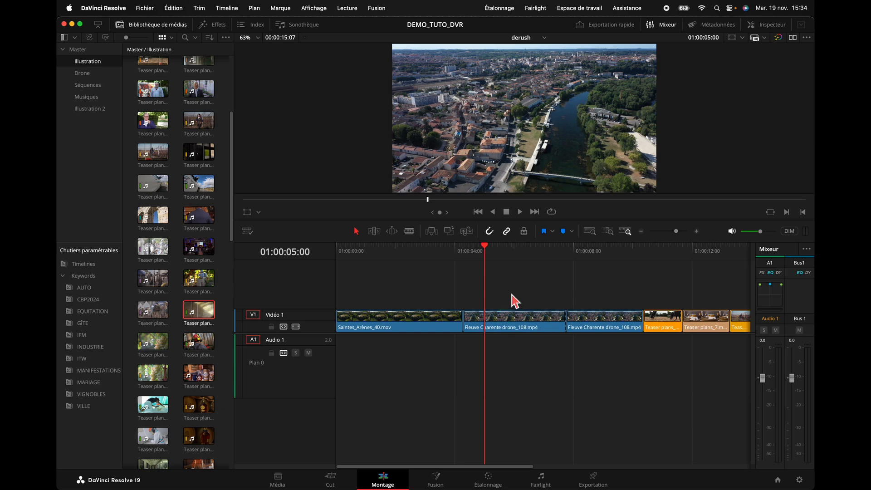
# Mark the timeline range from 01:00:05:09 to 01:00:06:21 in the Fleuve Charente drone_108.mp4 clip and ripple-delete it
pyautogui.click(495, 248)
pyautogui.moveTo(497, 248)
pyautogui.mouseDown()
pyautogui.moveTo(505, 249)
pyautogui.moveTo(487, 248)
pyautogui.moveTo(529, 249)
pyautogui.moveTo(497, 250)
pyautogui.mouseUp()
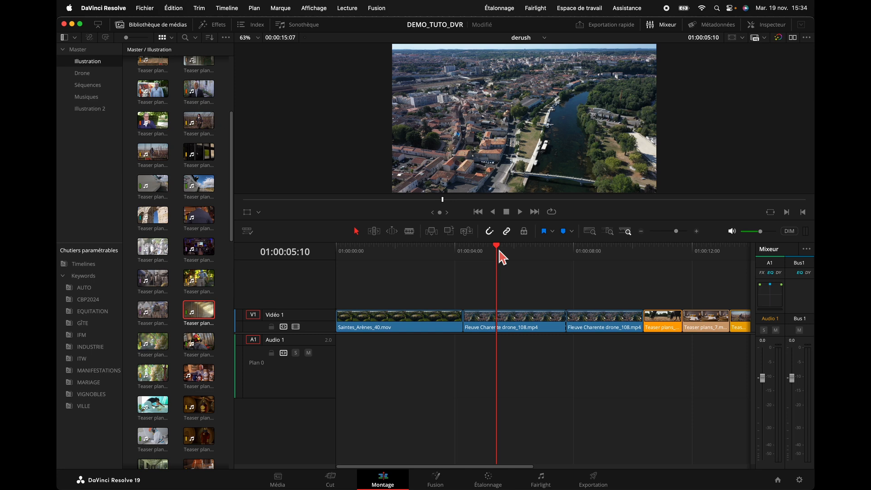
pyautogui.click(495, 247)
pyautogui.press('i')
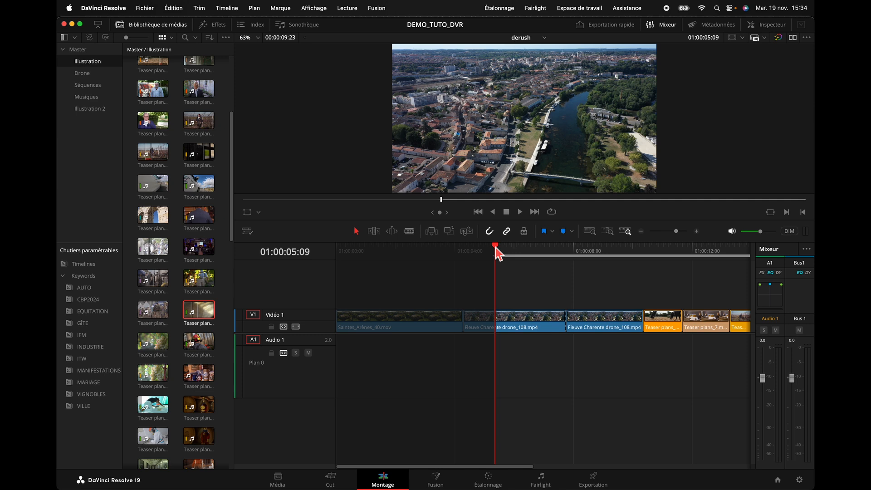
pyautogui.moveTo(498, 254); pyautogui.dragTo(537, 256)
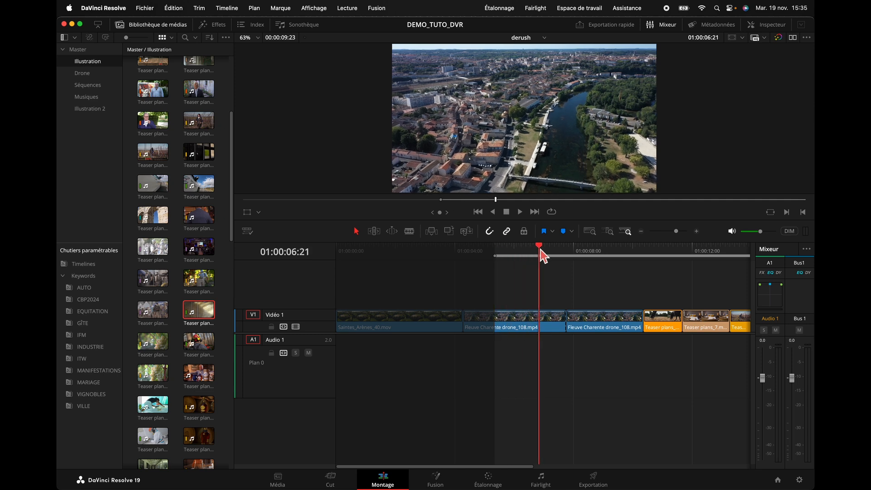
pyautogui.press('o')
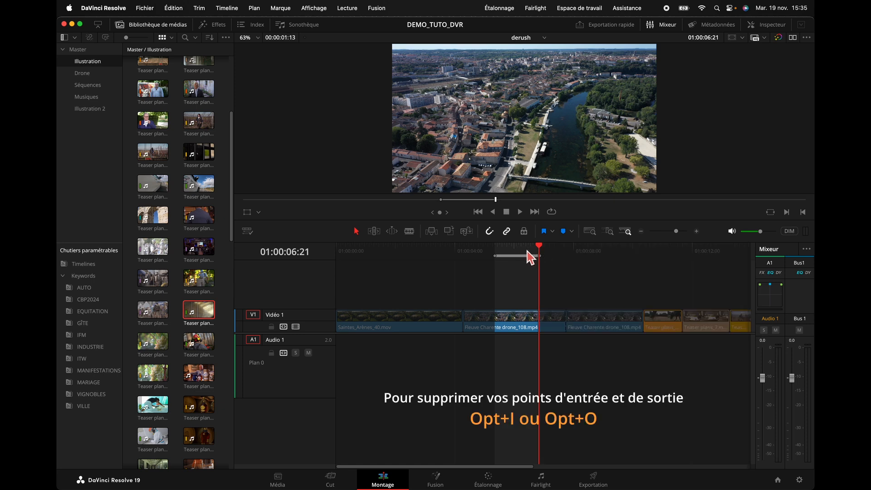
pyautogui.press('BackSpace')
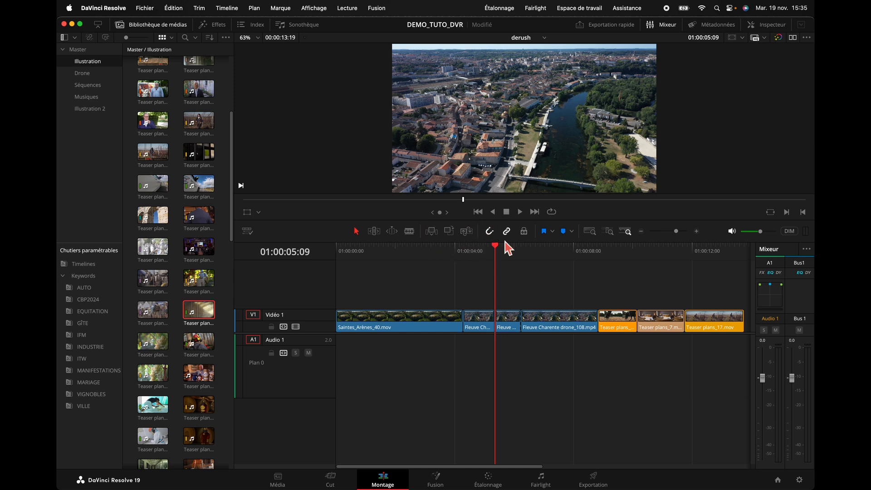
# Toggle timeline snapping off and on while test-moving the Teaser plans_17.mov clip near its neighbour
pyautogui.click(488, 231)
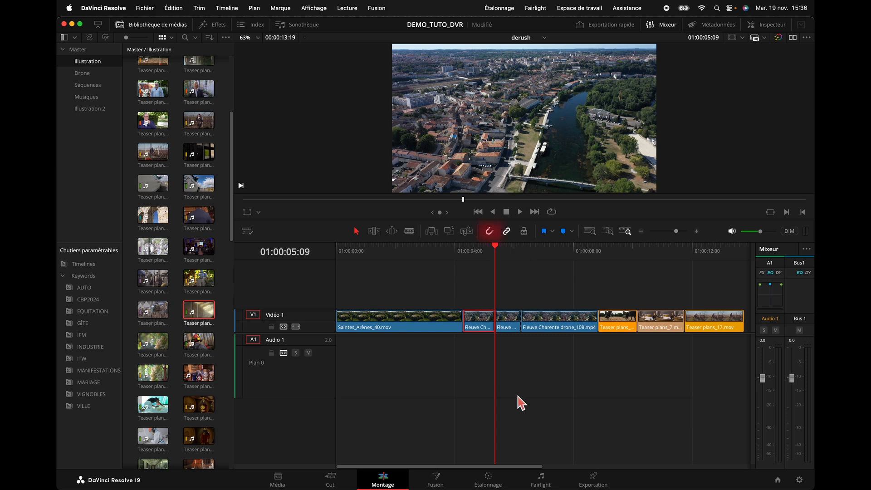
pyautogui.moveTo(499, 466); pyautogui.dragTo(592, 466)
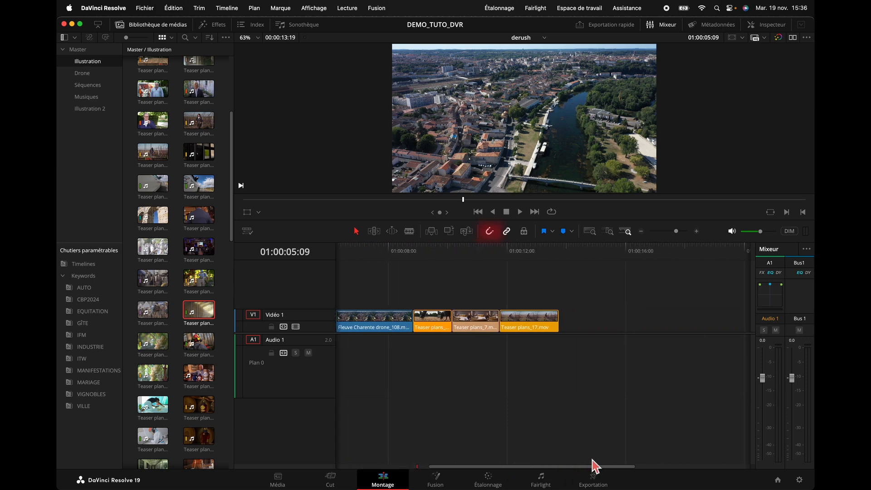
pyautogui.moveTo(532, 324)
pyautogui.mouseDown()
pyautogui.moveTo(590, 323)
pyautogui.moveTo(533, 324)
pyautogui.mouseUp()
pyautogui.press('n')
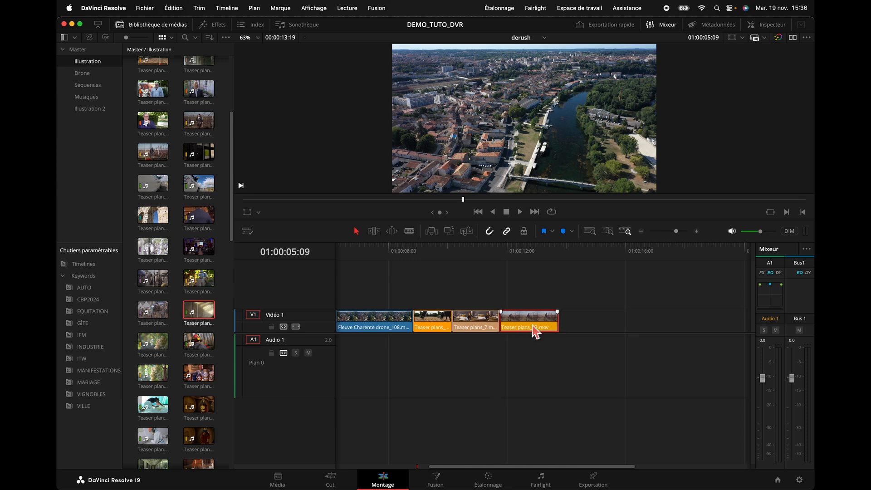
pyautogui.click(489, 232)
pyautogui.moveTo(517, 327)
pyautogui.mouseDown()
pyautogui.moveTo(537, 325)
pyautogui.moveTo(494, 324)
pyautogui.moveTo(559, 323)
pyautogui.moveTo(527, 323)
pyautogui.mouseUp()
# Add Teaser plans_13.mov from the ITW smart bin, with its audio, directly after the Teaser plans_17.mov clip
pyautogui.click(506, 232)
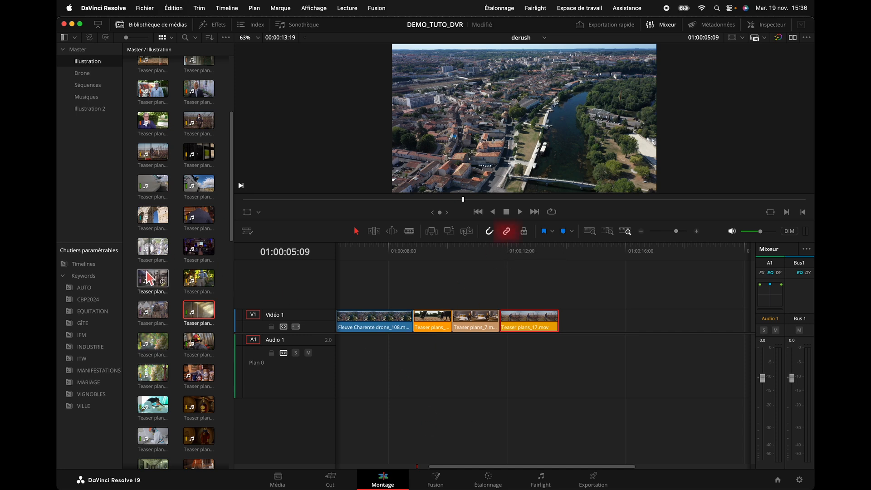
pyautogui.click(83, 359)
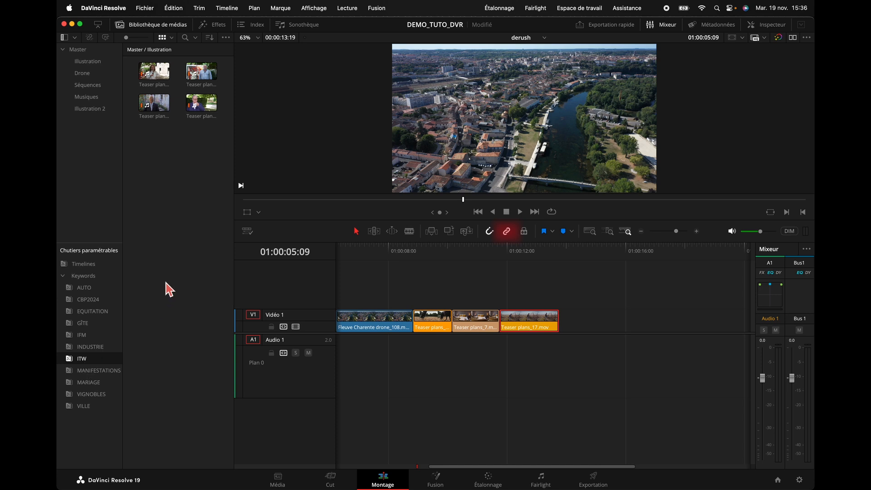
pyautogui.click(202, 76)
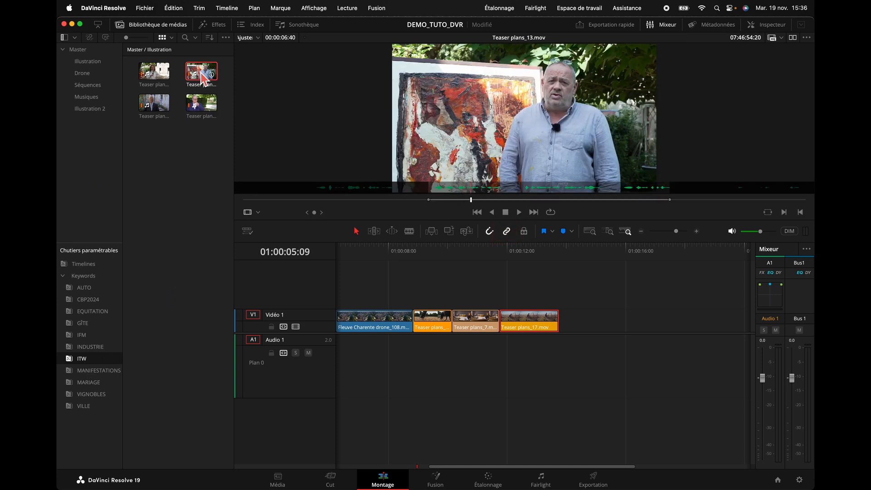
pyautogui.moveTo(522, 128); pyautogui.dragTo(561, 341)
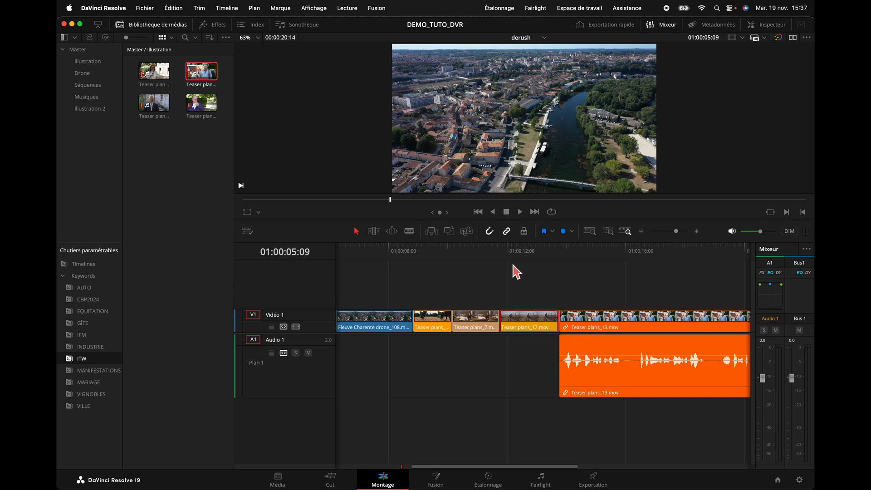
# Turn off linked selection and trim only the video start of Teaser plans_13.mov by about 1.5 seconds
pyautogui.moveTo(614, 330)
pyautogui.mouseDown()
pyautogui.moveTo(684, 335)
pyautogui.moveTo(617, 330)
pyautogui.mouseUp()
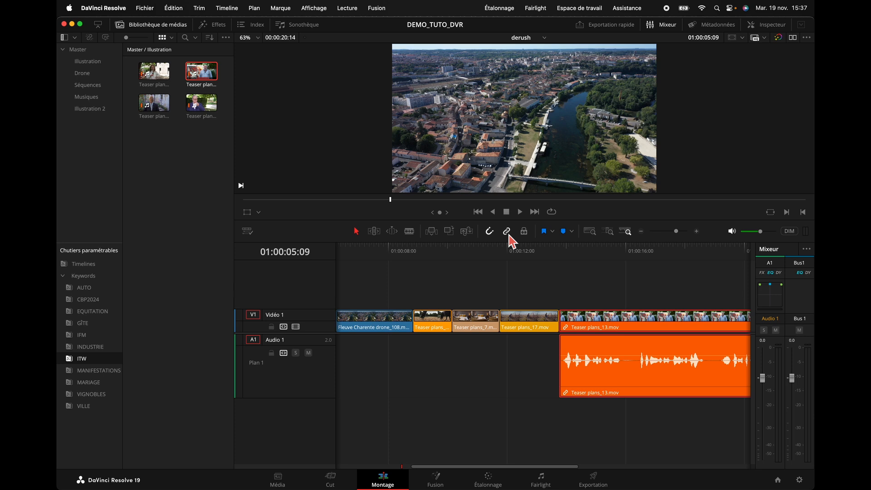
pyautogui.click(596, 300)
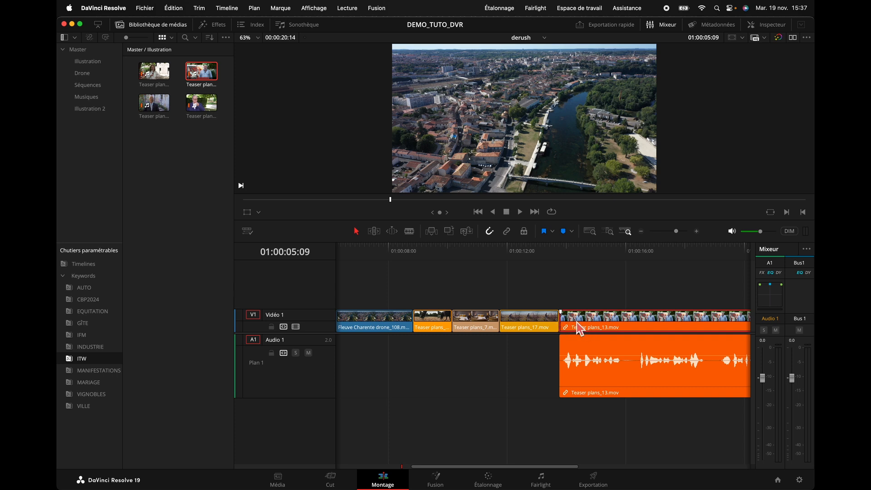
pyautogui.moveTo(567, 325); pyautogui.dragTo(606, 325)
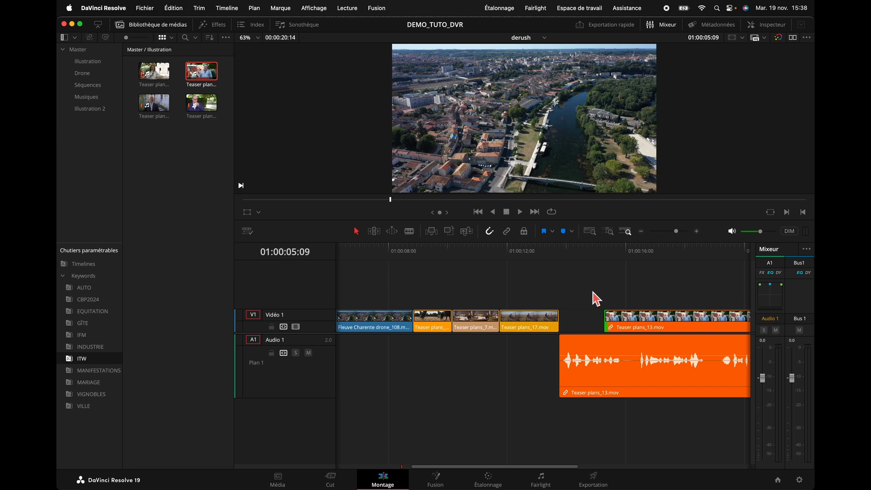
# Turn linked selection back on and move the Teaser plans_13.mov video and audio 01:13 earlier, against Teaser plans_17.mov
pyautogui.click(631, 331)
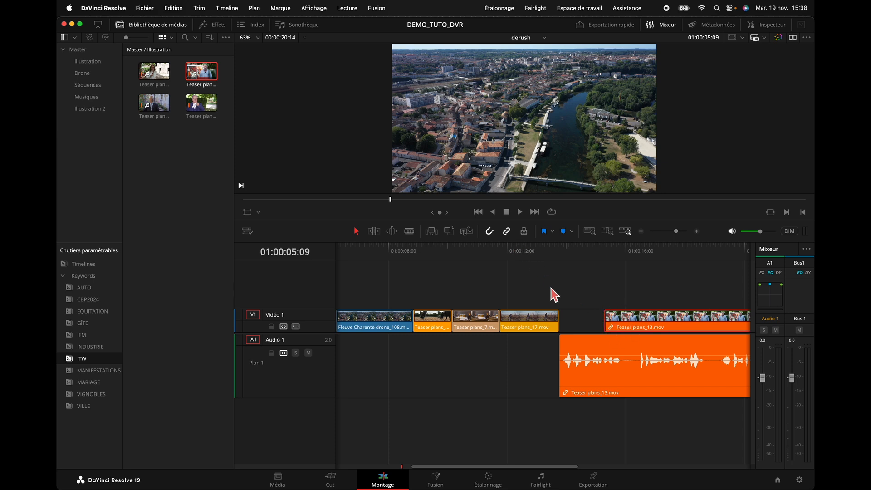
pyautogui.moveTo(587, 288); pyautogui.dragTo(656, 356)
pyautogui.moveTo(635, 325); pyautogui.dragTo(592, 327)
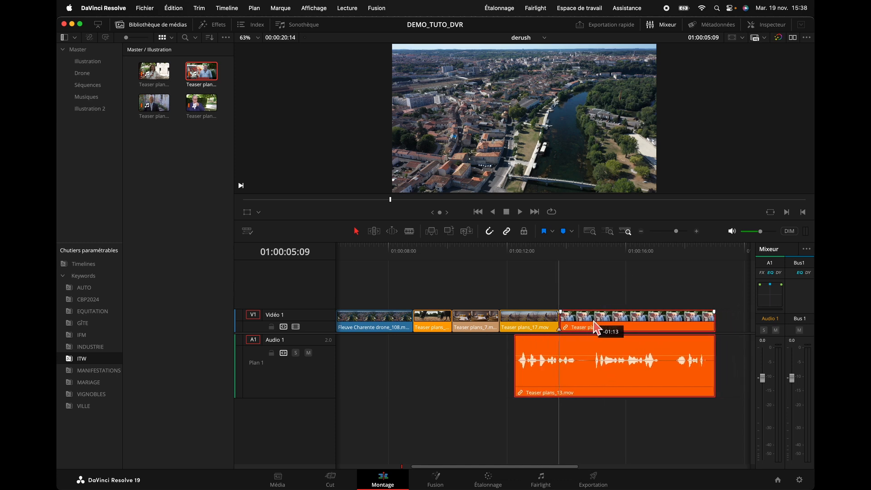
# Play the timeline from about 01:00:12:06 to check the interview audio starting under the Teaser plans_17.mov shot
pyautogui.click(520, 250)
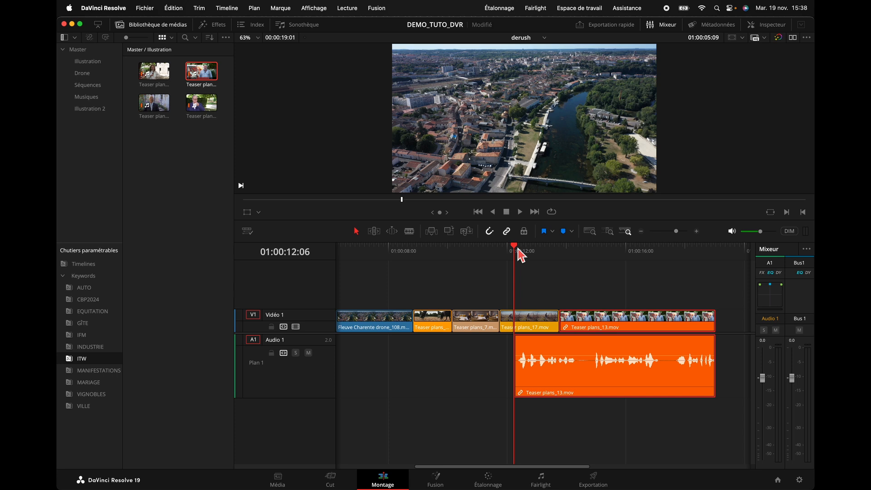
pyautogui.press('space')
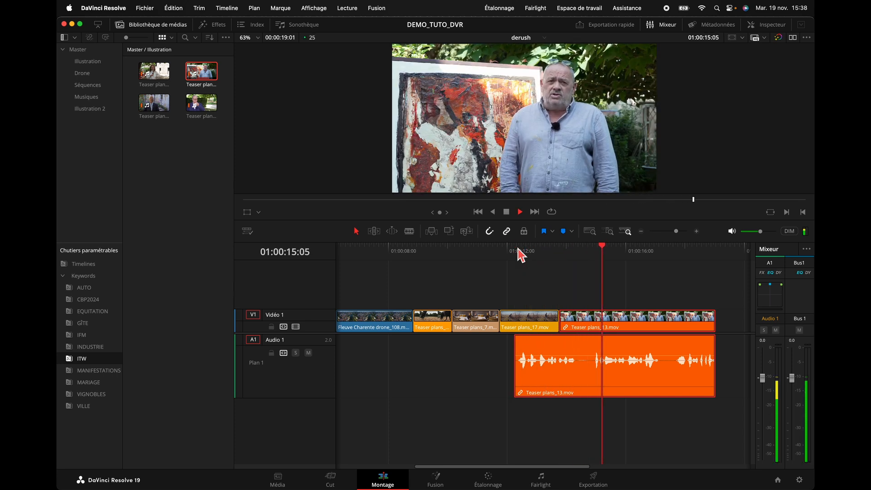
pyautogui.press('space')
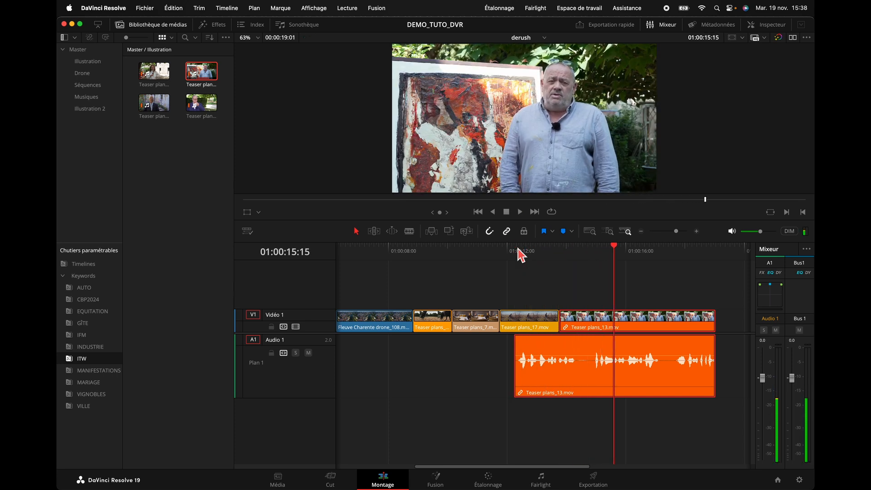
pyautogui.click(521, 251)
pyautogui.press('space')
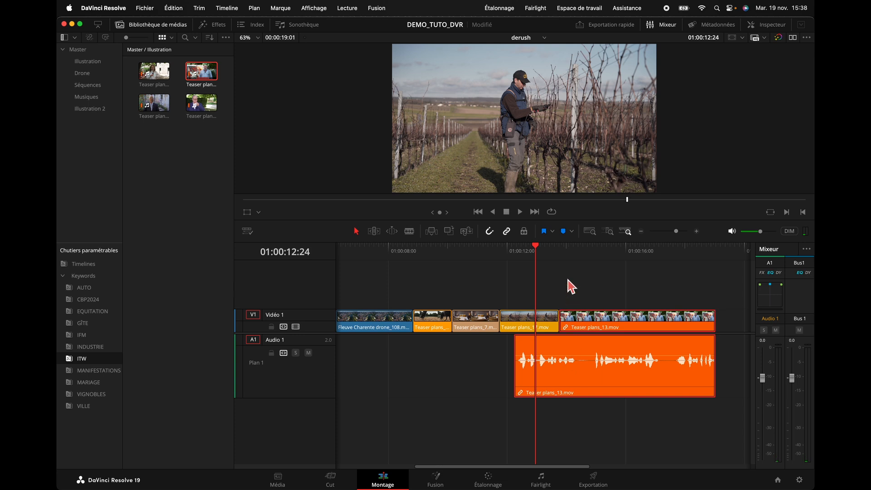
# Link the Saintes_Arènes_40.mov clip with the two short Fleuve Charente drone clips after it and test moving them together
pyautogui.hscroll(-5, 396, 455)
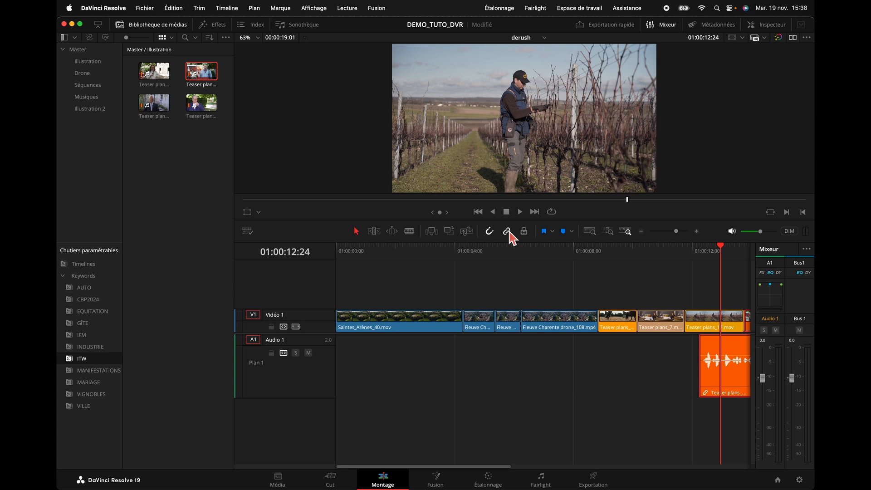
pyautogui.moveTo(392, 323)
pyautogui.mouseDown()
pyautogui.moveTo(408, 307)
pyautogui.moveTo(405, 322)
pyautogui.mouseUp()
pyautogui.moveTo(476, 321)
pyautogui.mouseDown()
pyautogui.moveTo(479, 300)
pyautogui.moveTo(480, 323)
pyautogui.moveTo(549, 323)
pyautogui.moveTo(474, 326)
pyautogui.mouseUp()
pyautogui.moveTo(394, 282); pyautogui.dragTo(510, 335)
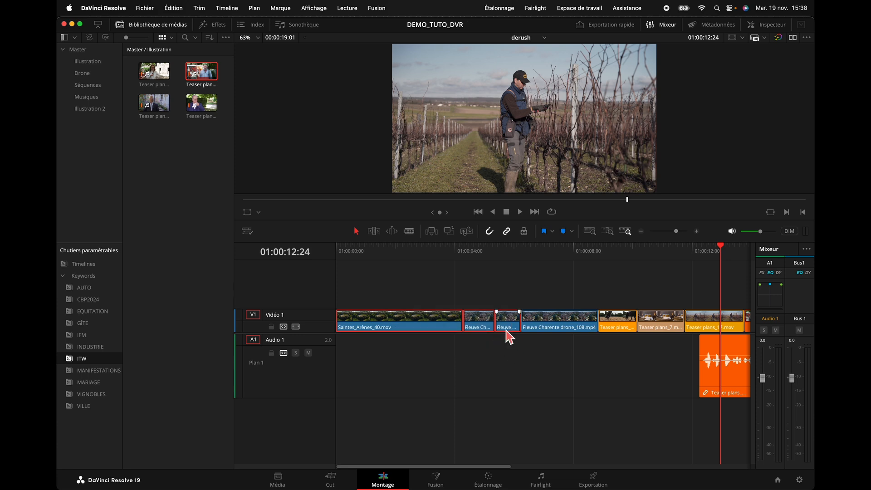
pyautogui.rightClick(509, 327)
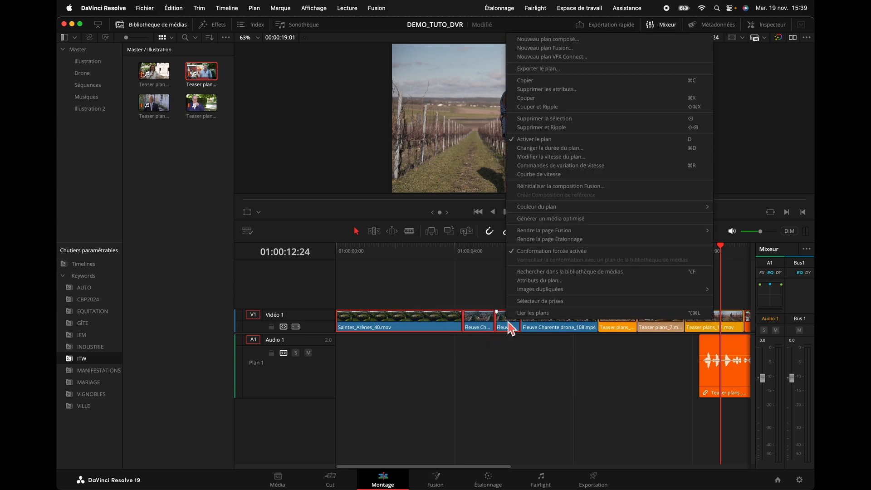
pyautogui.click(535, 314)
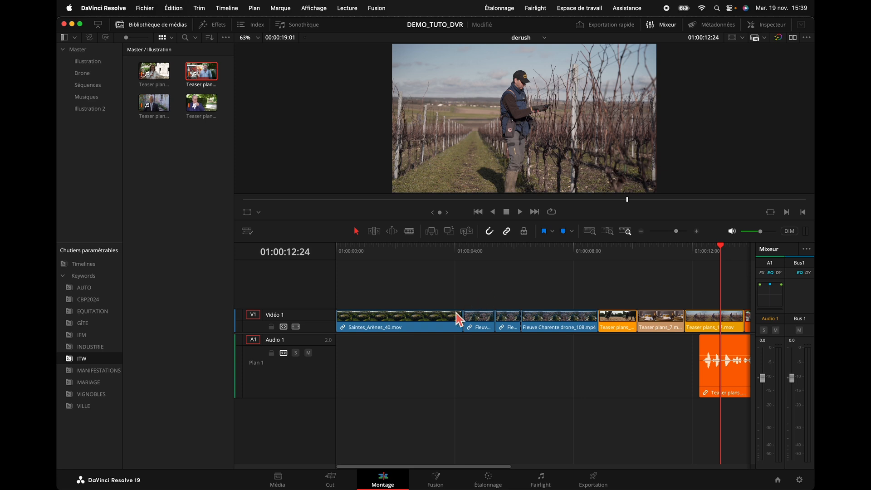
pyautogui.moveTo(444, 325)
pyautogui.mouseDown()
pyautogui.moveTo(427, 329)
pyautogui.moveTo(431, 302)
pyautogui.moveTo(487, 301)
pyautogui.moveTo(429, 302)
pyautogui.moveTo(433, 322)
pyautogui.mouseUp()
# Lock the clip positions on all tracks and try to move the Teaser plans clip at about 01:00:09:09
pyautogui.click(436, 248)
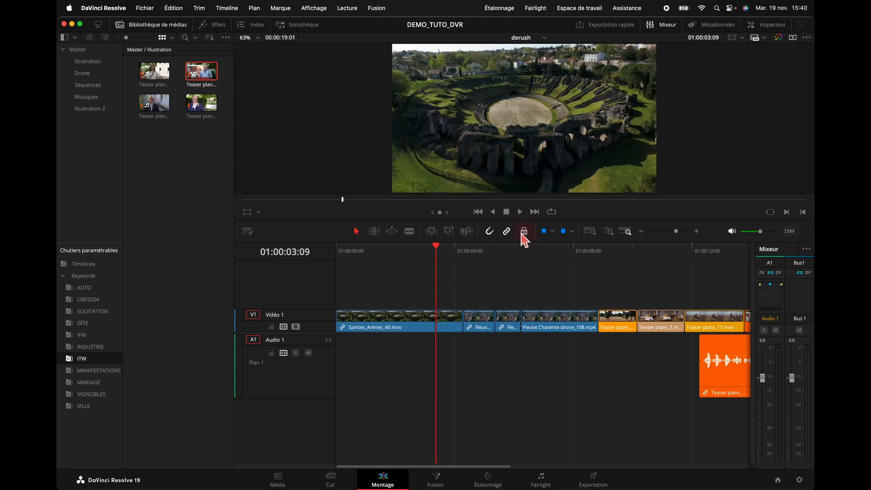
pyautogui.click(525, 232)
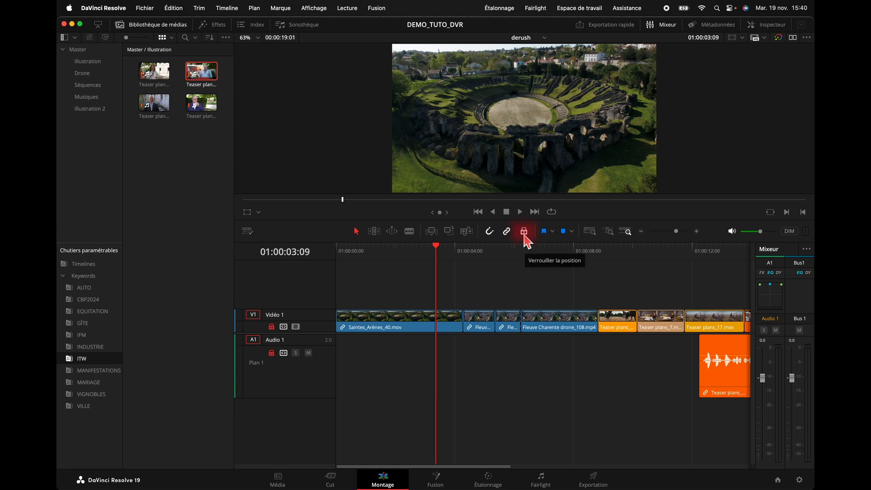
pyautogui.moveTo(438, 249); pyautogui.dragTo(613, 323)
pyautogui.click(612, 323)
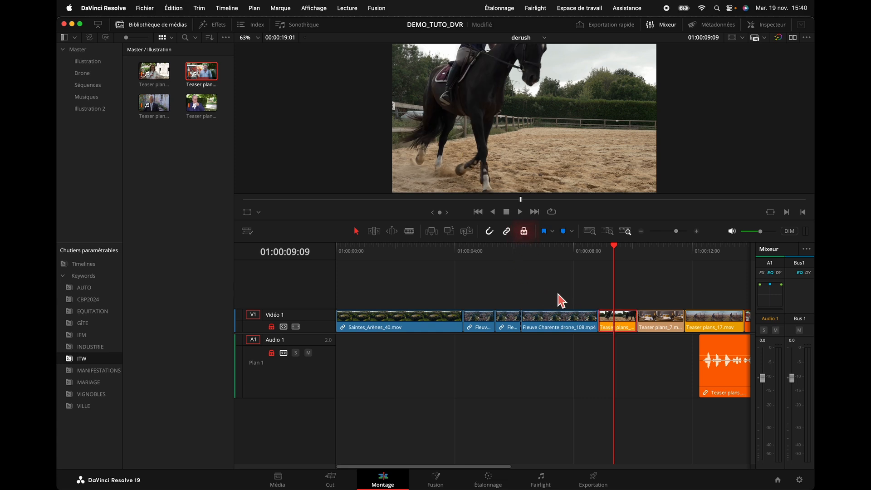
pyautogui.moveTo(611, 324)
pyautogui.mouseDown()
pyautogui.moveTo(613, 310)
pyautogui.moveTo(572, 301)
pyautogui.moveTo(624, 325)
pyautogui.mouseUp()
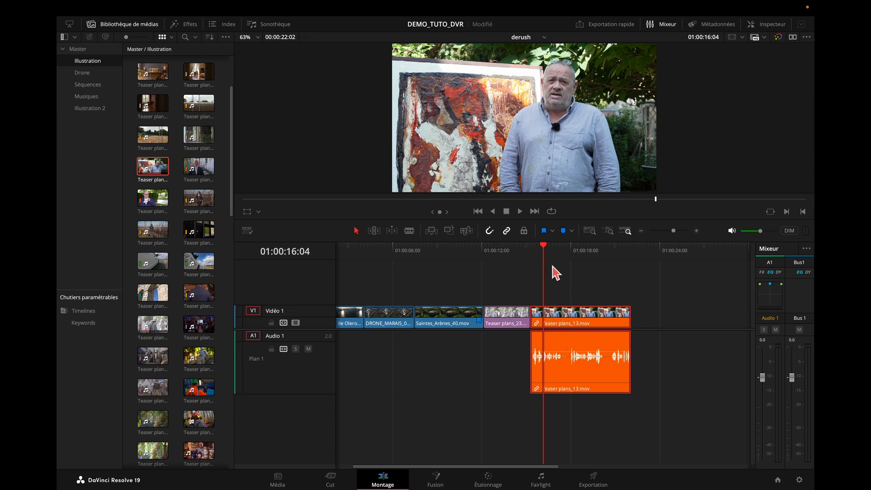
# Split the Teaser plans_13.mov clip with the Razor tool at 01:00:17:02 and again at about 01:00:19:01
pyautogui.moveTo(546, 249); pyautogui.dragTo(559, 249)
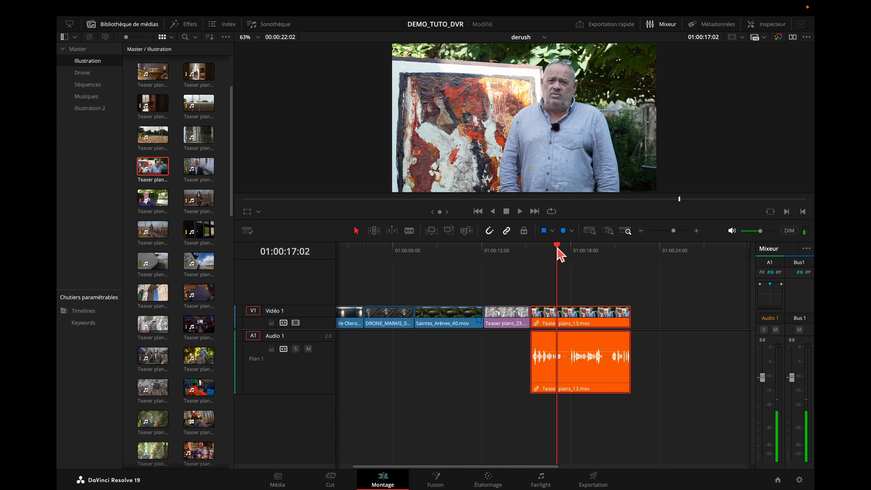
pyautogui.scroll(5, 561, 254)
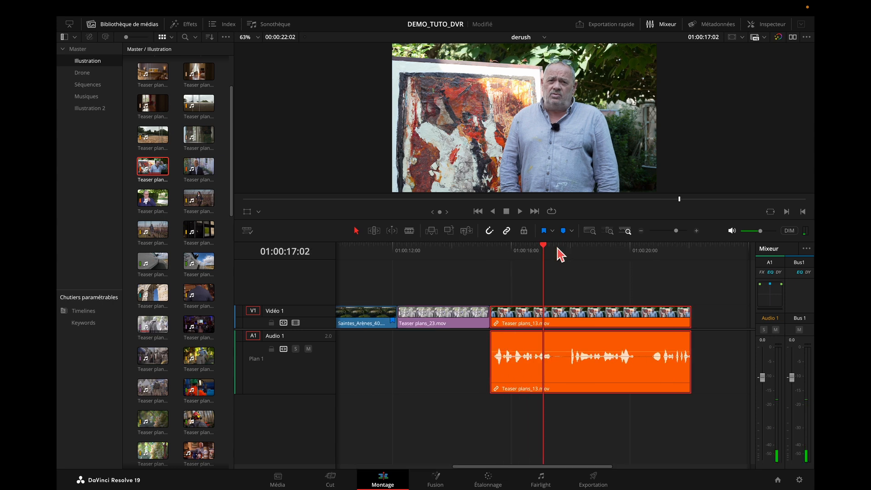
pyautogui.click(409, 231)
pyautogui.click(544, 323)
pyautogui.click(663, 319)
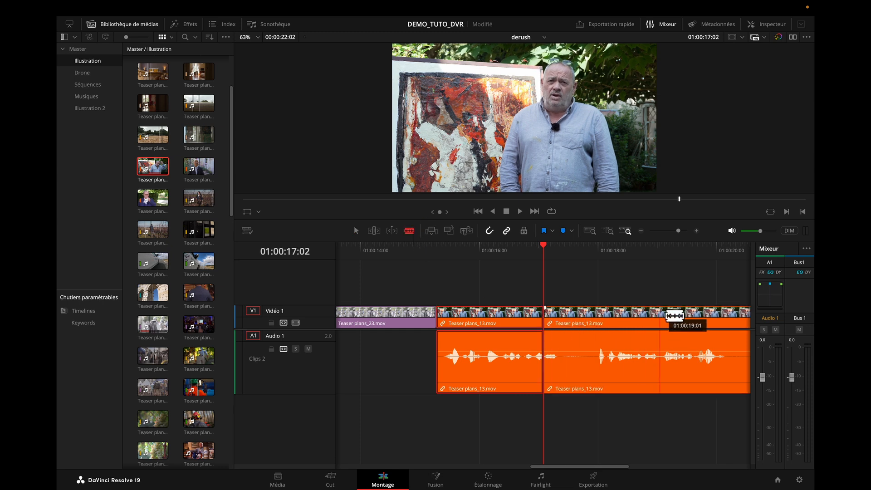
# Return to the Selection tool and flag the Teaser plans_13.mov interview clips in blue
pyautogui.press('a')
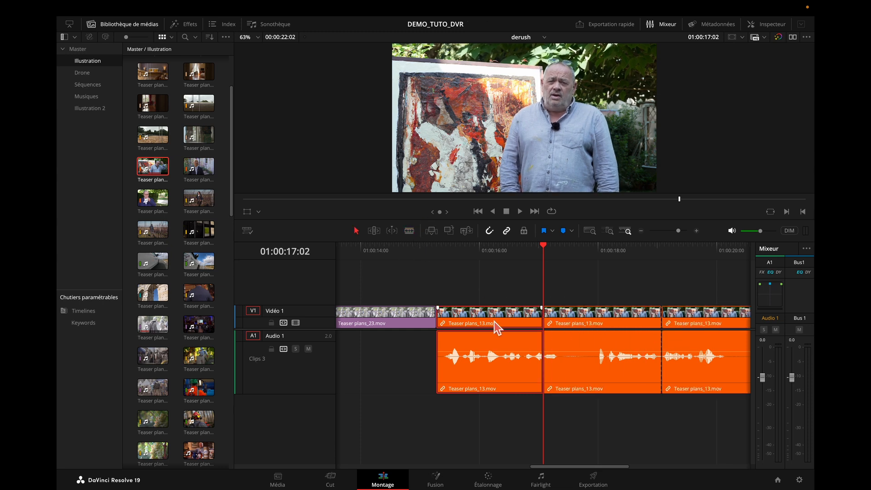
pyautogui.click(552, 231)
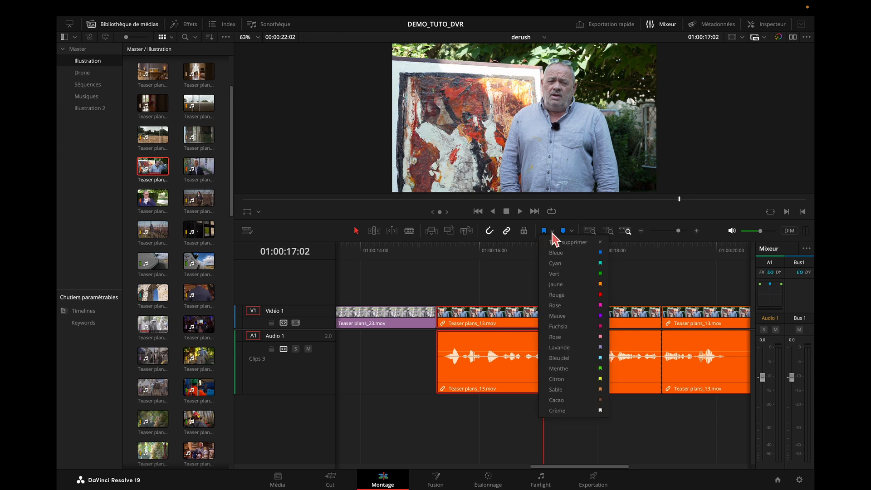
pyautogui.click(563, 253)
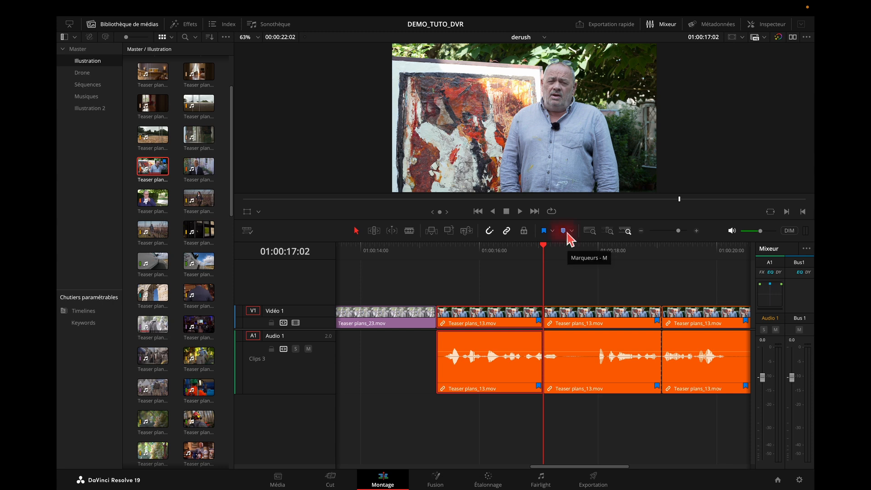
# Add a red marker on the Ile Oleron drone_24.MP4 clip at 01:00:01:14
pyautogui.moveTo(544, 248); pyautogui.dragTo(400, 259)
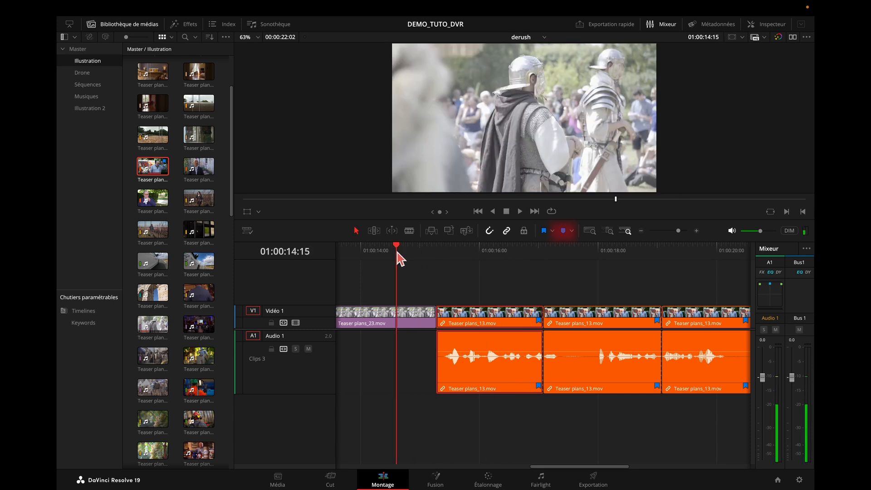
pyautogui.press('super+minus')
pyautogui.press('super+minus')
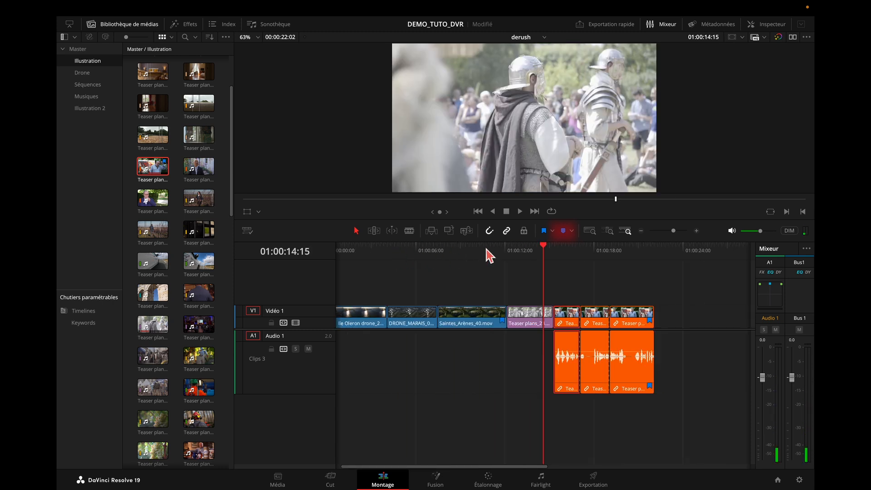
pyautogui.moveTo(547, 250); pyautogui.dragTo(359, 251)
pyautogui.click(471, 320)
pyautogui.click(372, 320)
pyautogui.click(572, 232)
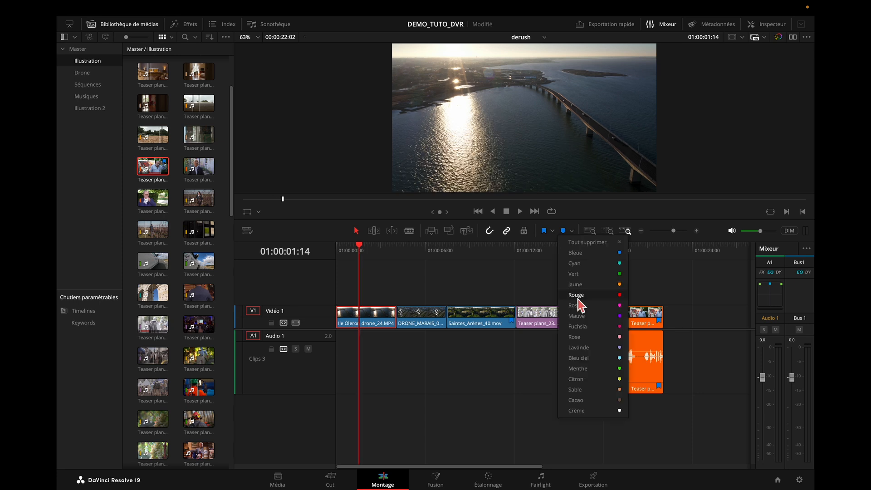
pyautogui.click(578, 300)
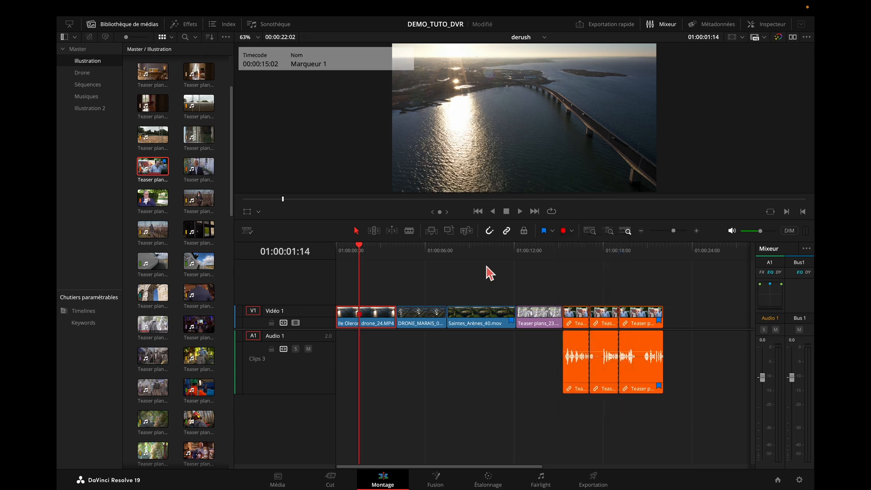
# Remove the red marker from the Ile Oleron drone_24.MP4 clip
pyautogui.click(361, 314)
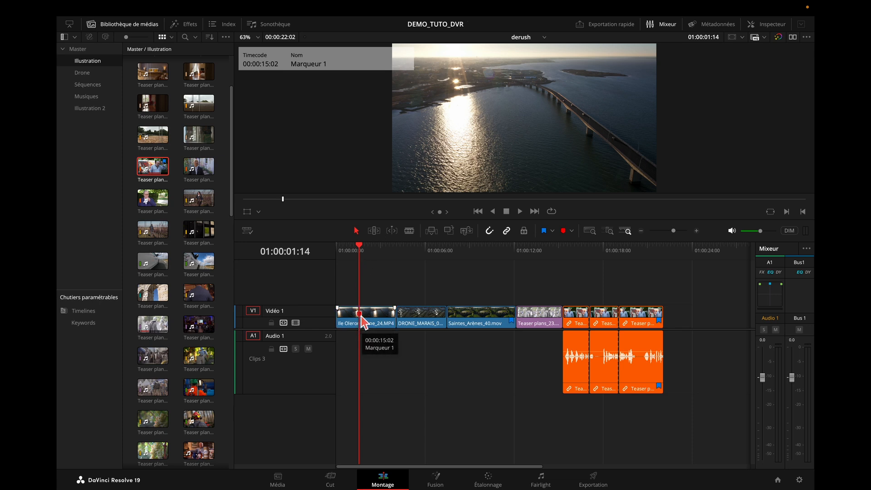
pyautogui.click(371, 248)
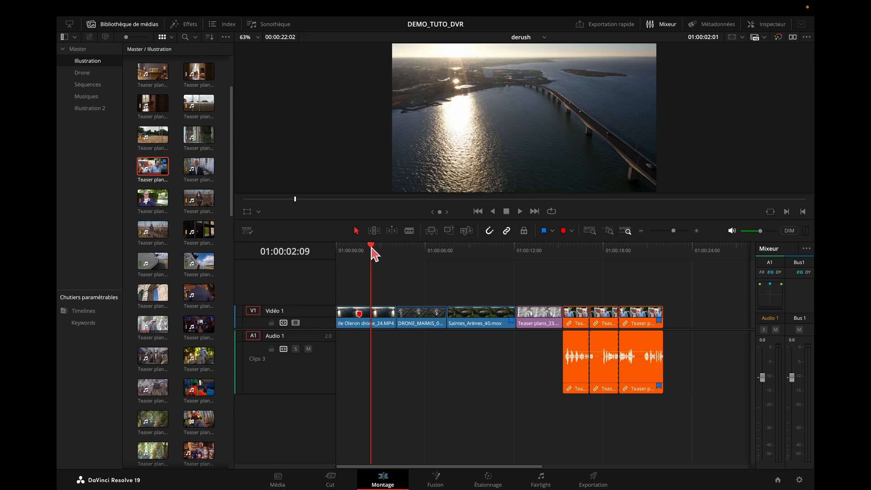
pyautogui.click(360, 314)
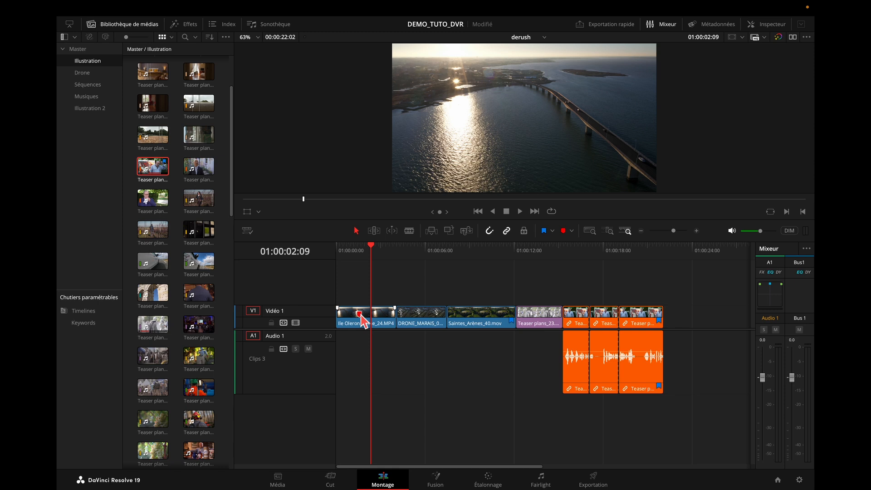
# Add a yellow timeline marker at 01:00:01:24 with no clip selected and name it "texte intro"
pyautogui.click(365, 249)
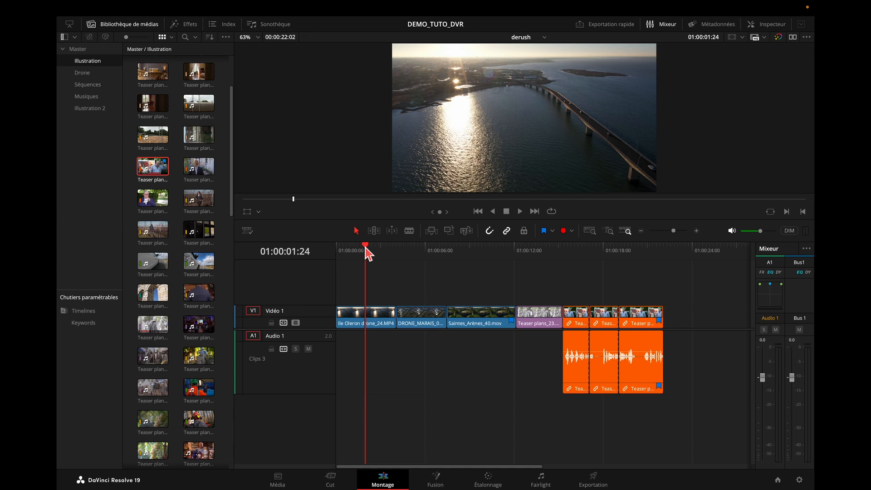
pyautogui.click(572, 231)
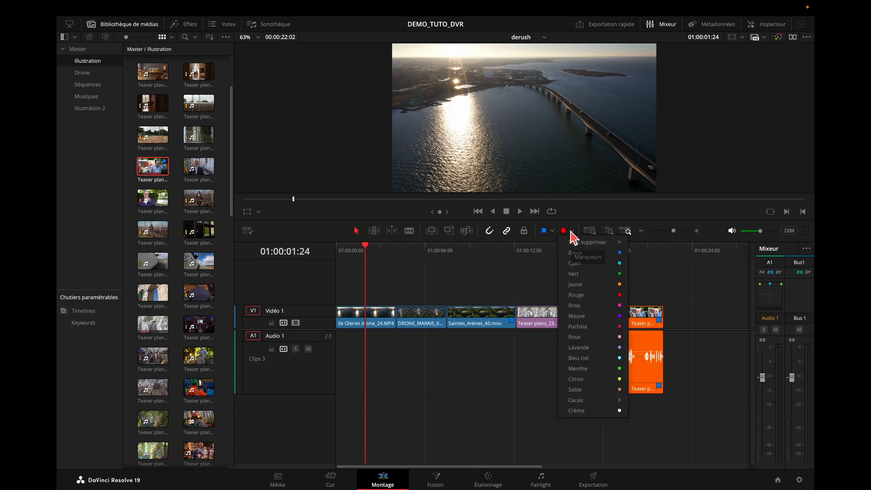
pyautogui.click(583, 286)
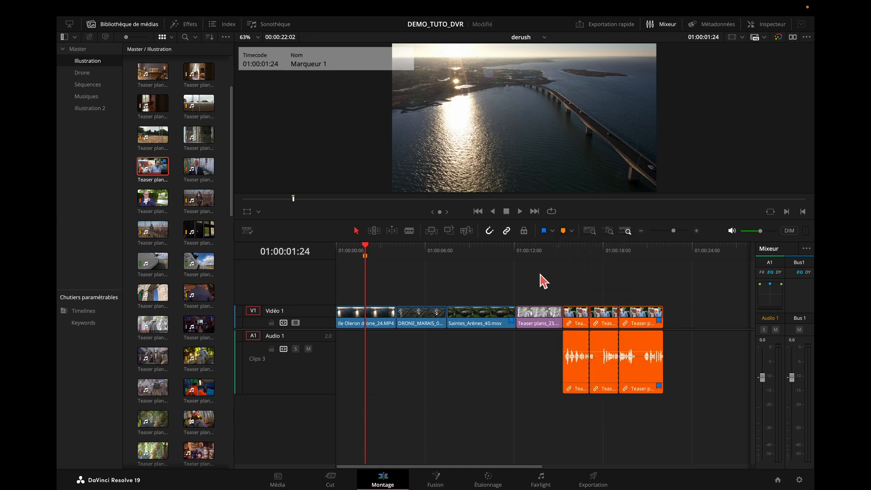
pyautogui.doubleClick(365, 256)
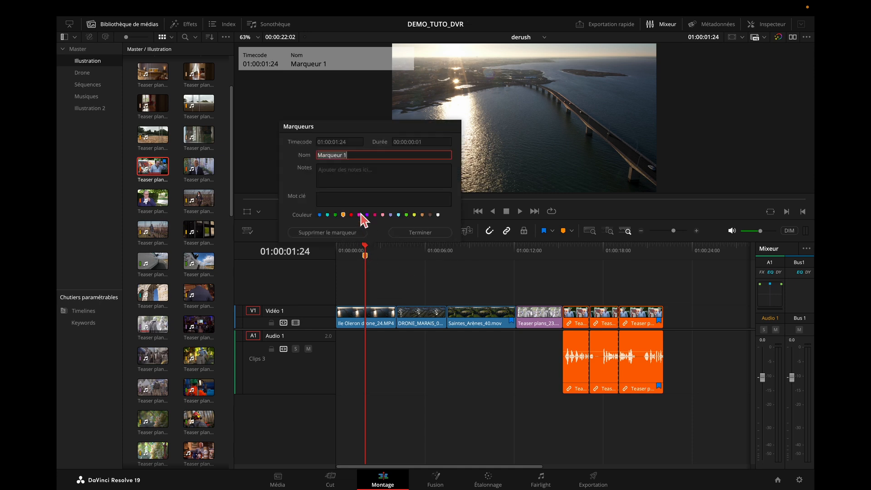
pyautogui.write('texte intro')
pyautogui.click(426, 235)
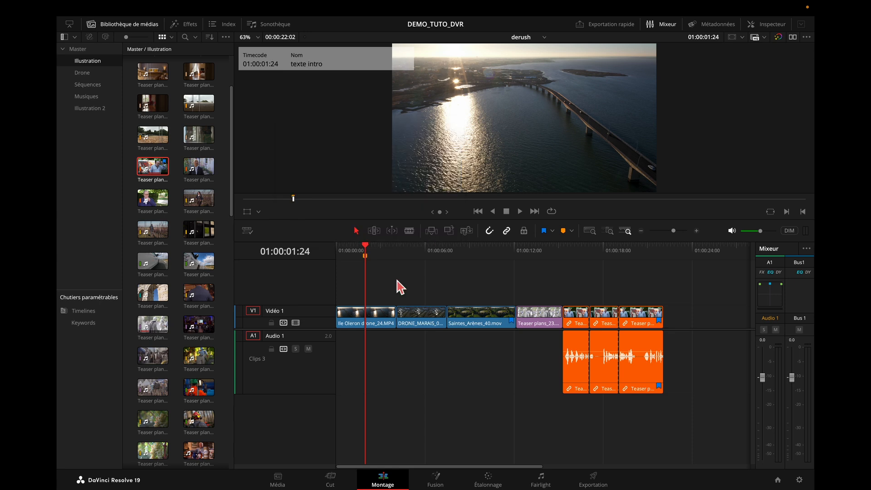
# Add a red timeline marker at 01:00:08:06 over the Saintes_Arènes_40.mov clip and save the project
pyautogui.moveTo(368, 249); pyautogui.dragTo(425, 250)
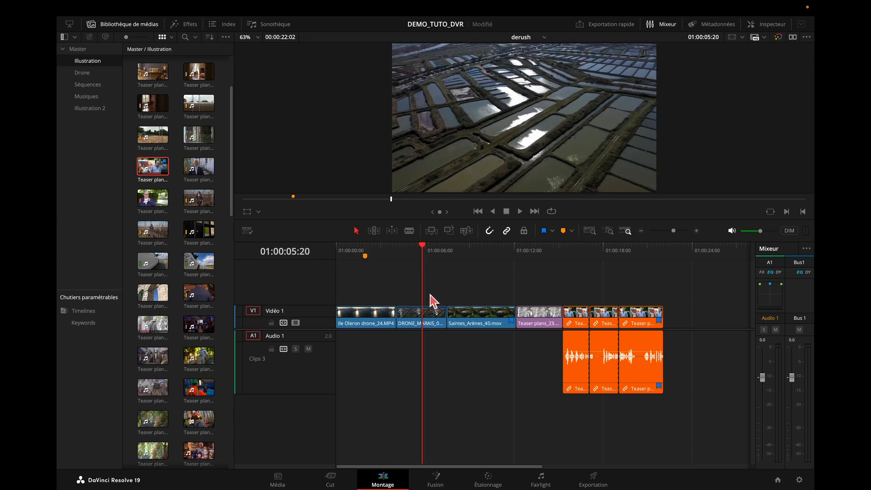
pyautogui.moveTo(422, 249); pyautogui.dragTo(458, 248)
pyautogui.click(571, 231)
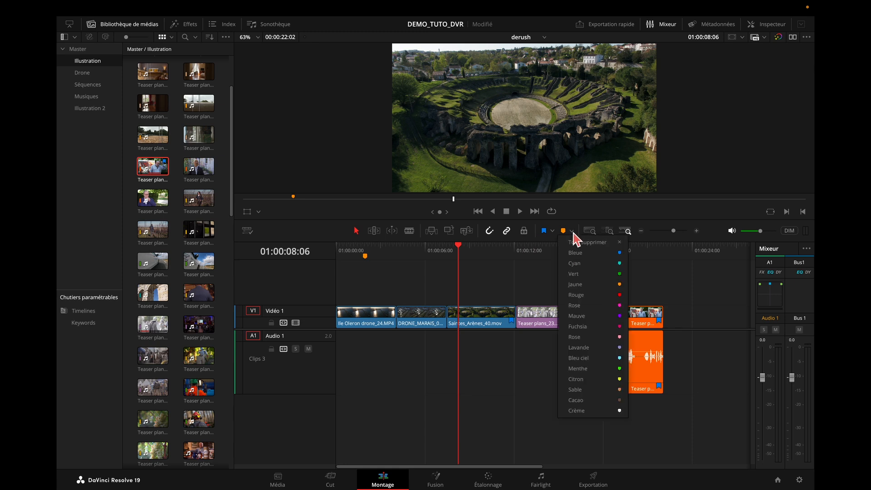
pyautogui.click(584, 295)
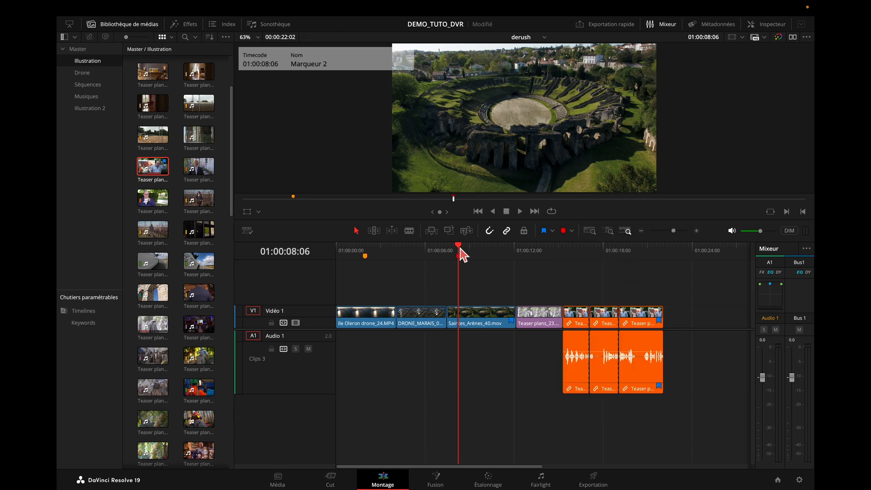
pyautogui.hotkey('ctrl', 's')
# Show the marker index without the media library, then jump from 01:00:18:08 to the "texte intro" marker
pyautogui.click(221, 28)
pyautogui.click(118, 26)
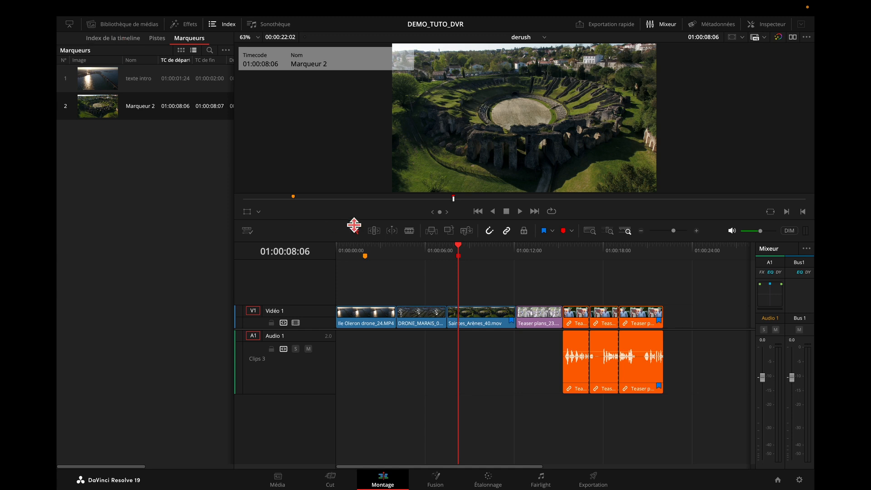
pyautogui.moveTo(460, 248)
pyautogui.mouseDown()
pyautogui.moveTo(369, 251)
pyautogui.moveTo(498, 258)
pyautogui.moveTo(369, 254)
pyautogui.moveTo(498, 258)
pyautogui.mouseUp()
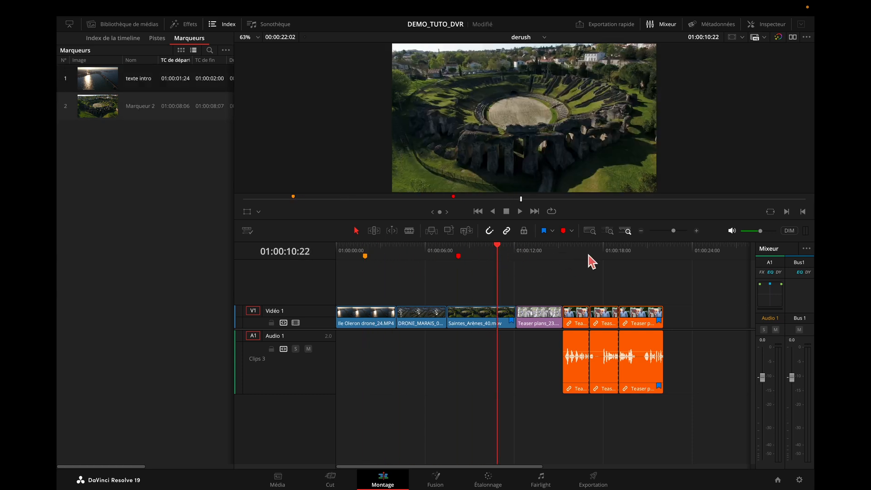
pyautogui.moveTo(499, 253); pyautogui.dragTo(608, 255)
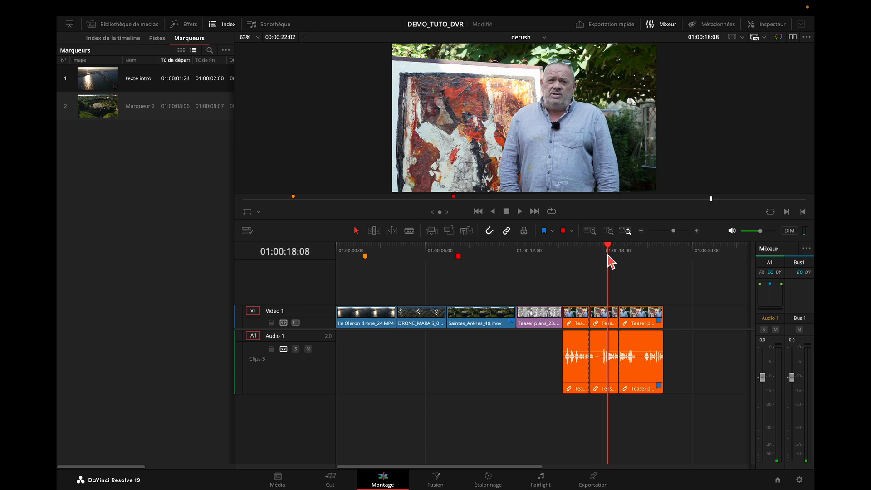
pyautogui.click(107, 89)
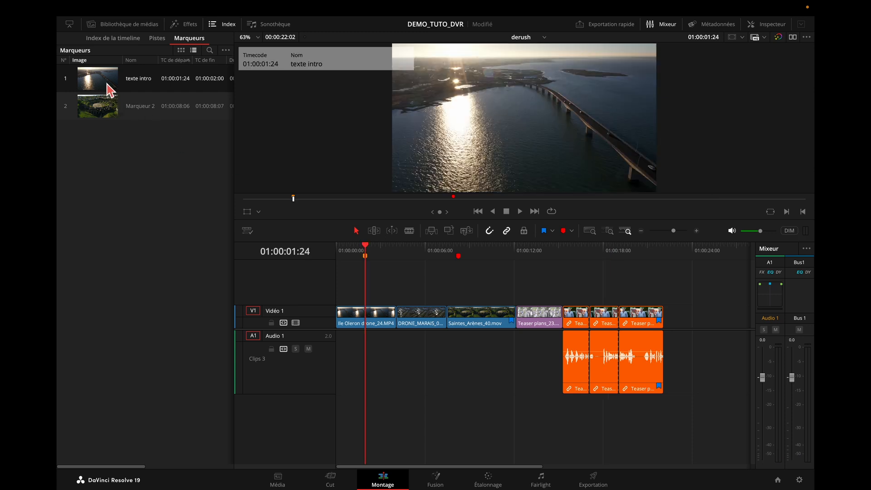
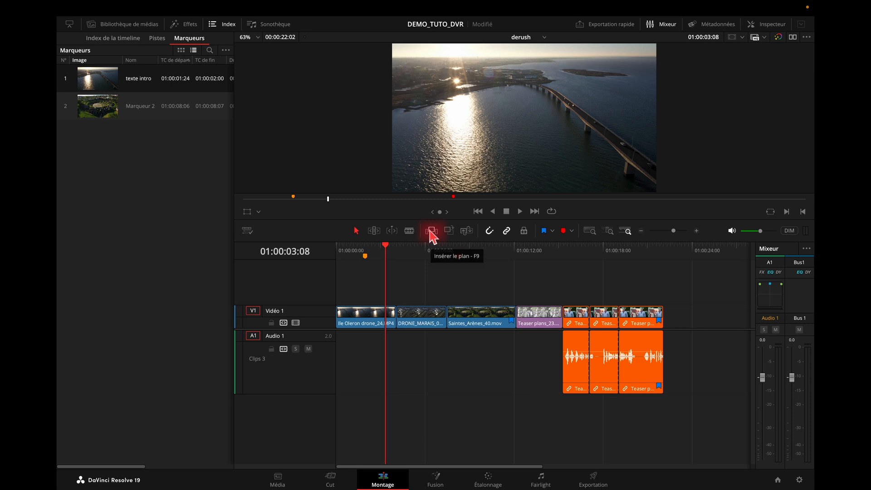
# Replace the marker index with the media library and load the Teaser plans_21.mov stone arch clip in the viewer
pyautogui.moveTo(387, 247)
pyautogui.mouseDown()
pyautogui.moveTo(399, 248)
pyautogui.moveTo(388, 247)
pyautogui.mouseUp()
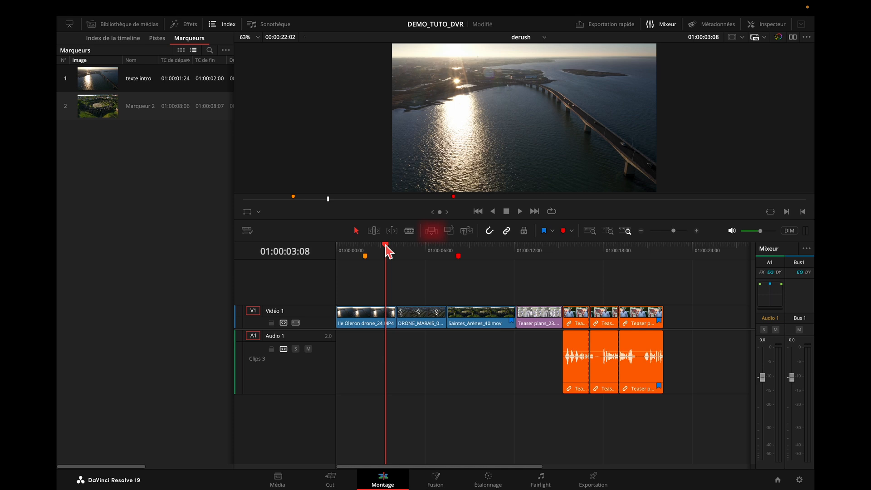
pyautogui.click(123, 26)
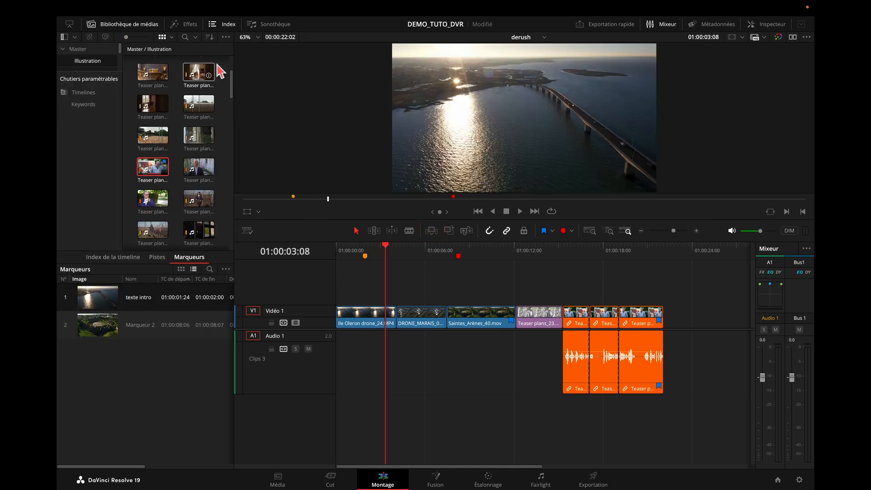
pyautogui.click(227, 25)
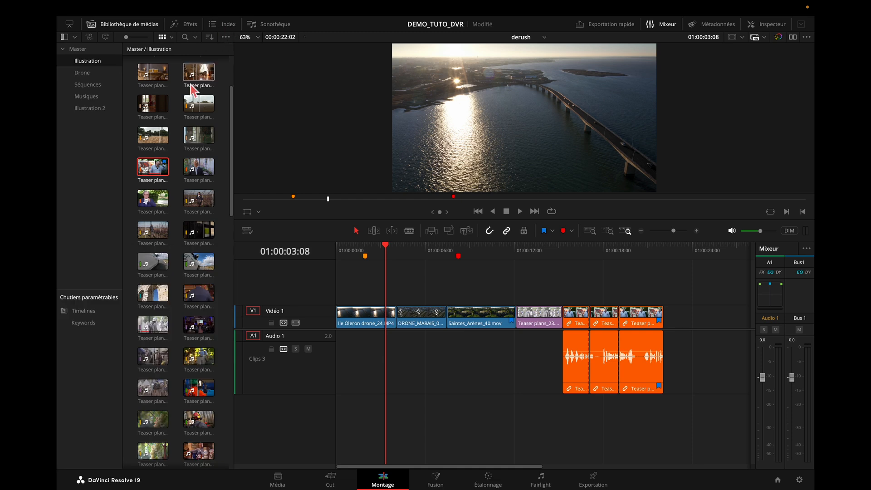
pyautogui.doubleClick(148, 293)
pyautogui.moveTo(429, 179)
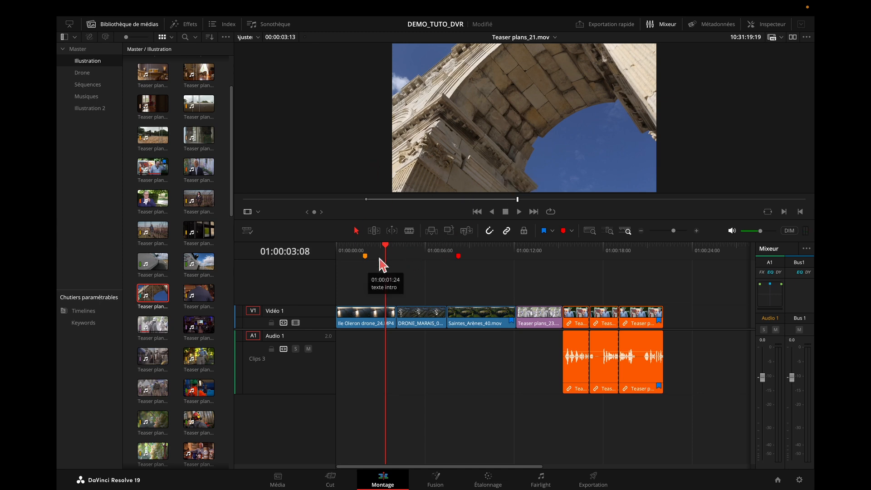
# Insert Teaser plans_21.mov at 01:00:02:19, inside the Ile Oleron drone clip, and undo the insertion
pyautogui.moveTo(387, 249); pyautogui.dragTo(379, 249)
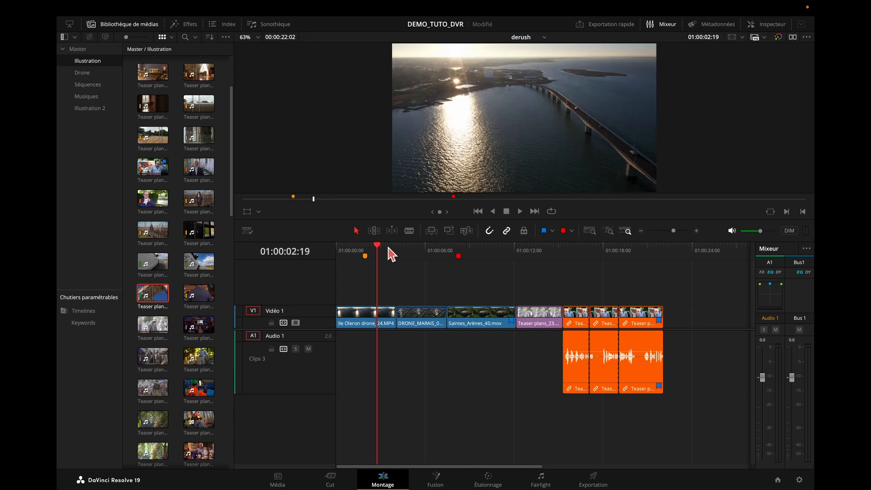
pyautogui.click(431, 233)
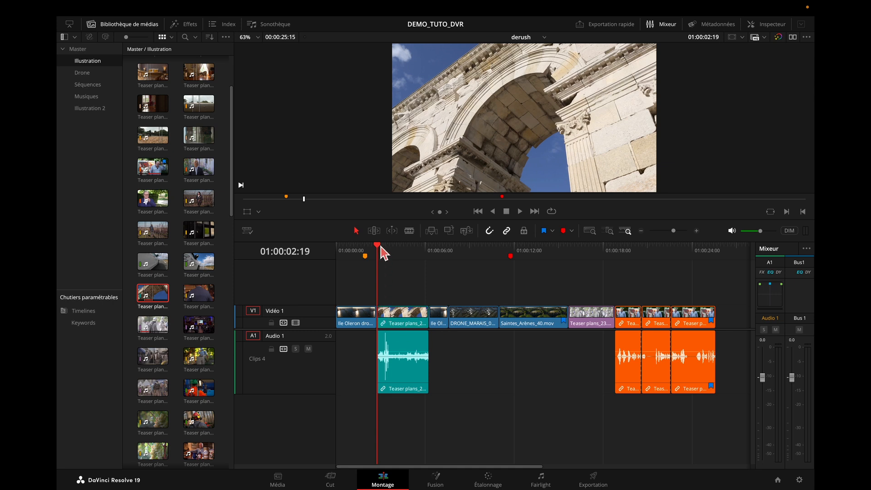
pyautogui.hotkey('ctrl', 'z')
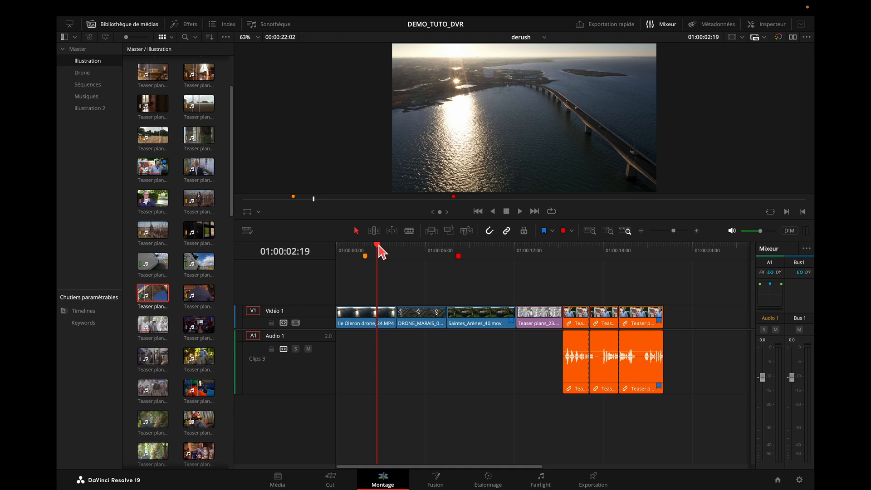
# Insert Teaser plans_21.mov at 01:00:04:02, at the cut before the DRONE_MARAIS clip, preview it and undo the insertion
pyautogui.moveTo(379, 247); pyautogui.dragTo(396, 246)
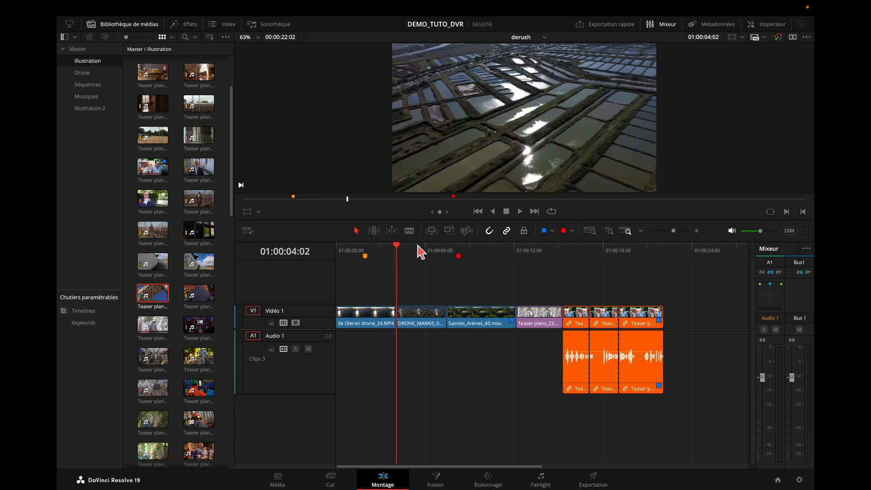
pyautogui.click(159, 296)
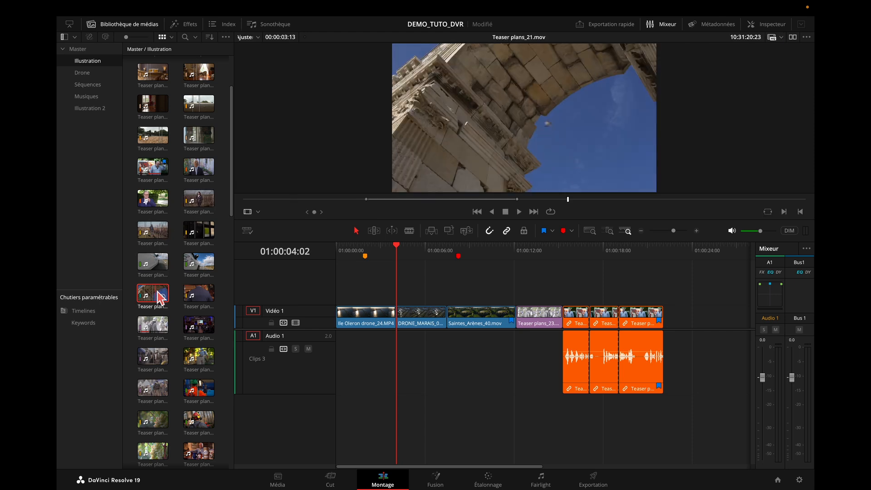
pyautogui.click(437, 230)
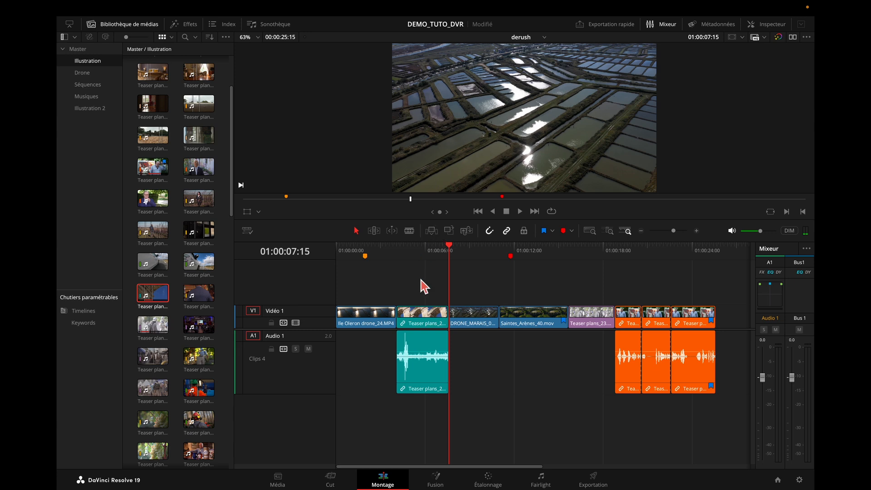
pyautogui.moveTo(451, 254); pyautogui.dragTo(435, 262)
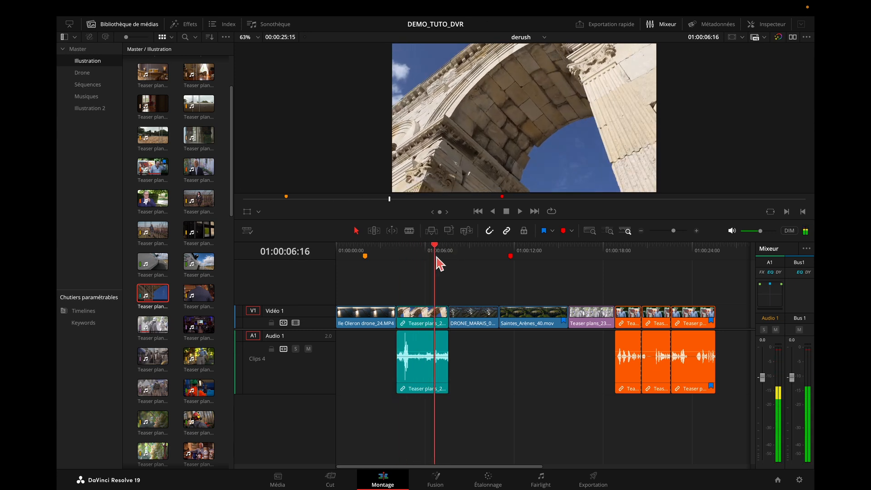
pyautogui.hotkey('ctrl', 'z')
pyautogui.click(437, 262)
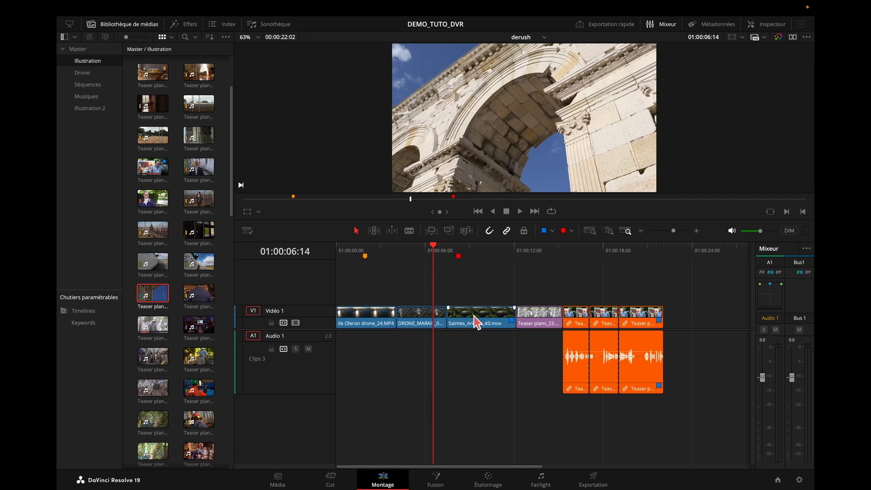
# Overwrite the timeline with Teaser plans_21.mov at 01:00:06:14, across the DRONE_MARAIS and Saintes_Arènes cut, and undo the overwrite
pyautogui.click(441, 322)
pyautogui.click(450, 232)
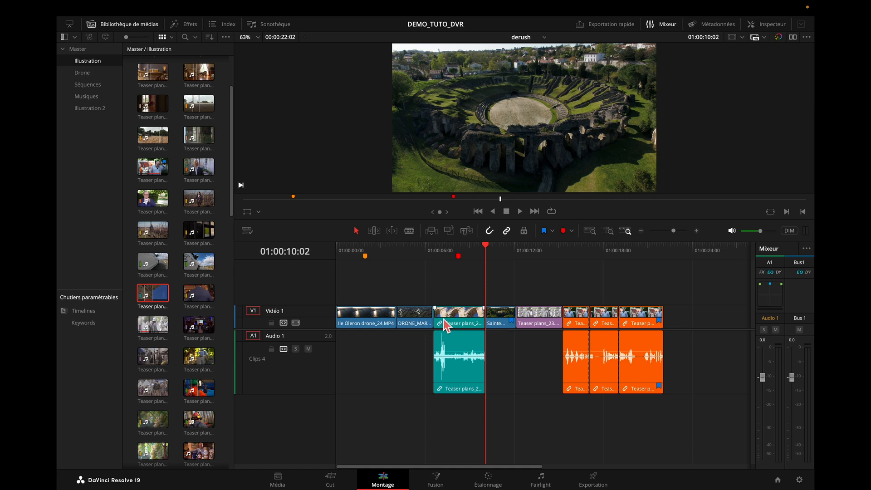
pyautogui.moveTo(485, 249); pyautogui.dragTo(454, 254)
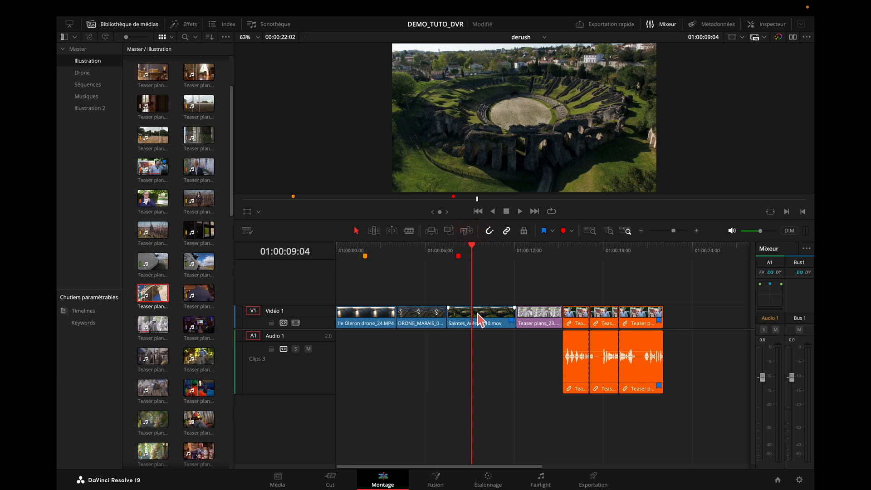
# Replace the Saintes_Arènes_40.mov clip with Teaser plans_21.mov and play the result from the clip's start at 01:00:07:12
pyautogui.click(161, 293)
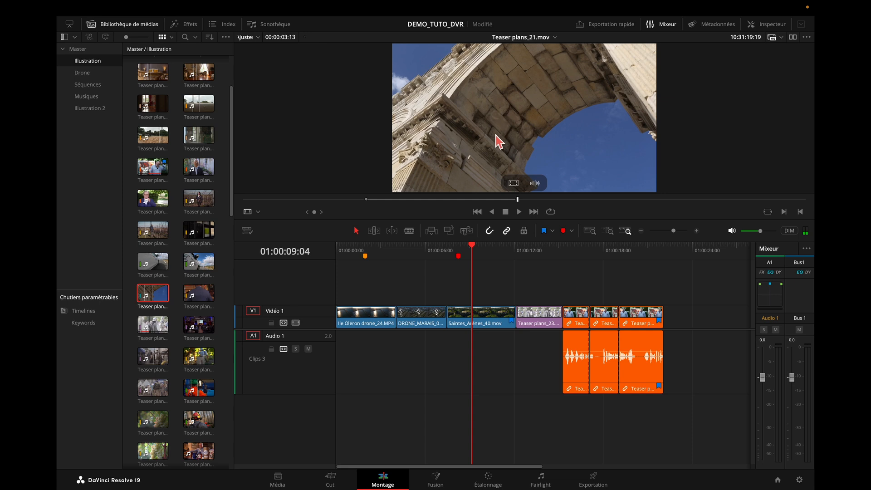
pyautogui.click(466, 231)
pyautogui.moveTo(474, 252); pyautogui.dragTo(450, 254)
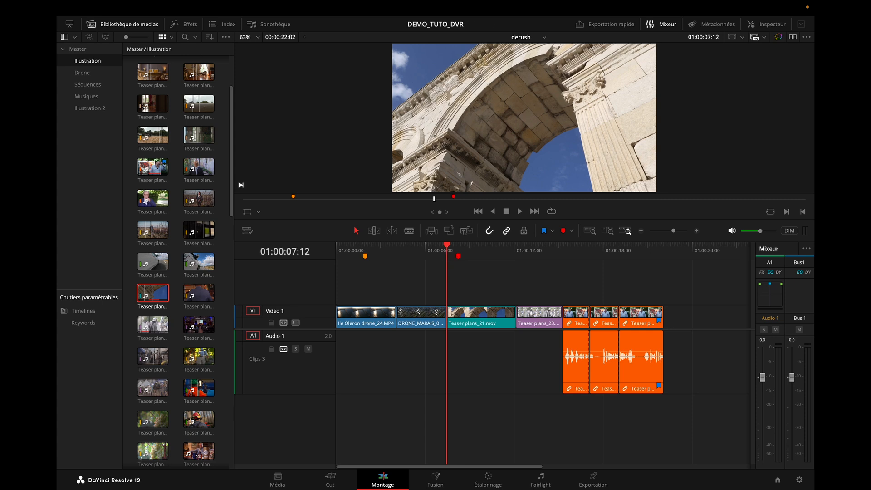
pyautogui.press('space')
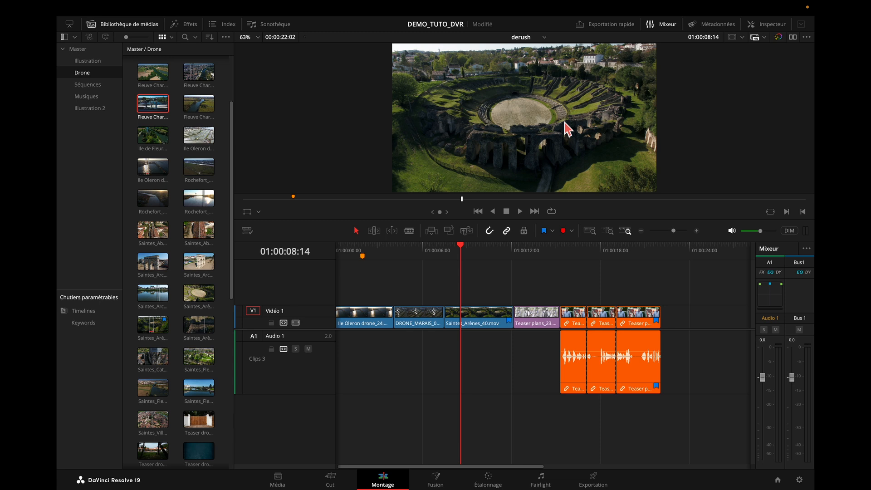
# Switch to separate source and timeline viewers and move the playhead to 01:00:09:07, inside the Saintes_Arènes clip
pyautogui.click(793, 38)
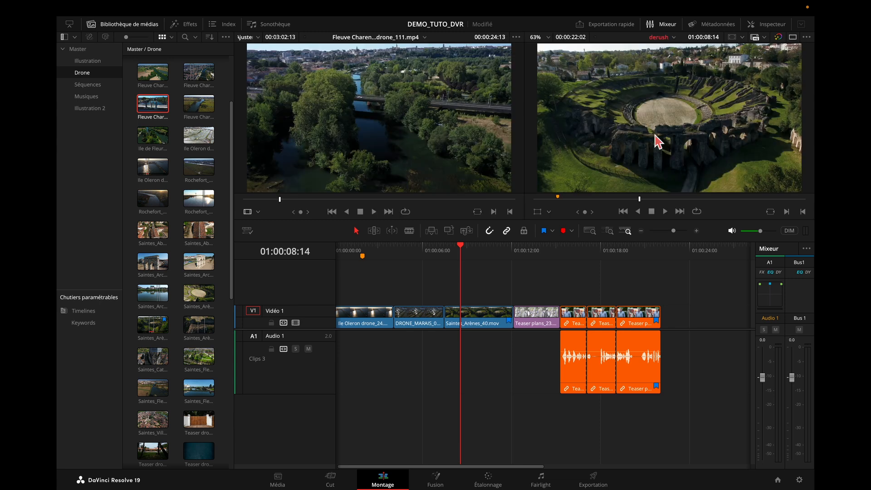
pyautogui.click(462, 249)
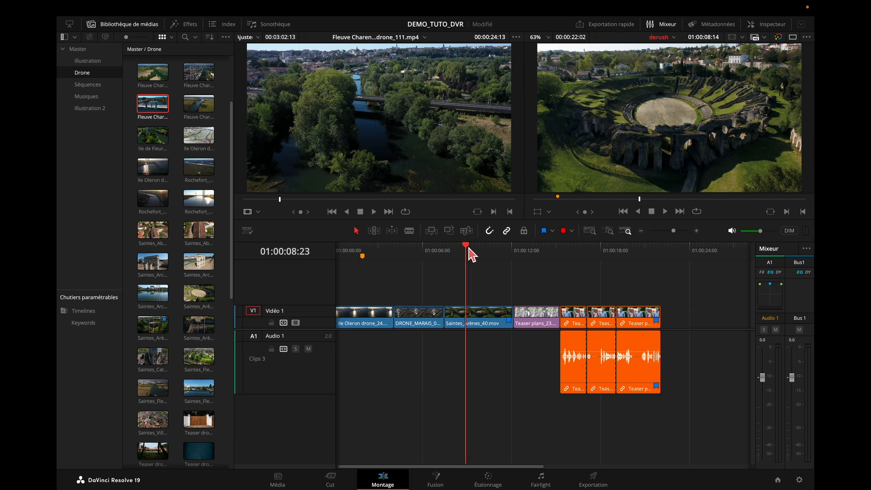
pyautogui.moveTo(463, 248); pyautogui.dragTo(472, 249)
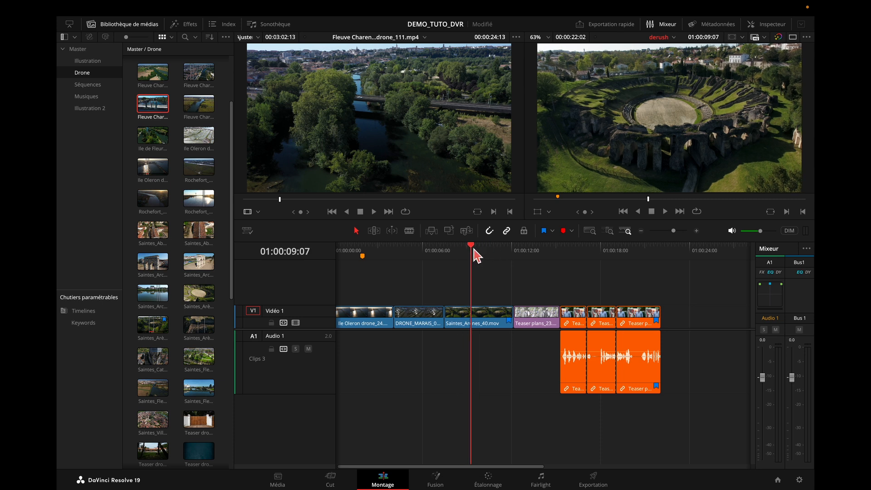
# Load Saintes_Abbaye Aux Dames_11.mov from the Drone bin in the source viewer and extend its marked range to 00:00:14:16 with an earlier in point
pyautogui.click(158, 173)
pyautogui.click(147, 268)
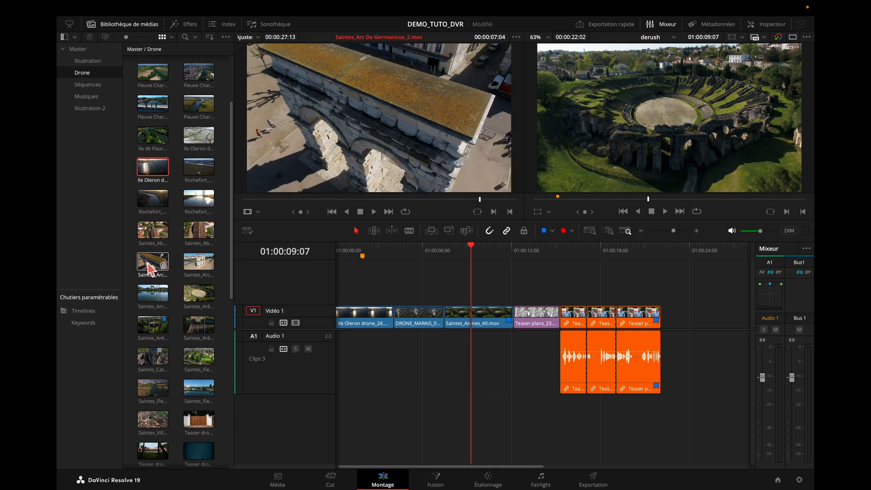
pyautogui.click(148, 295)
pyautogui.scroll(-4, 155, 297)
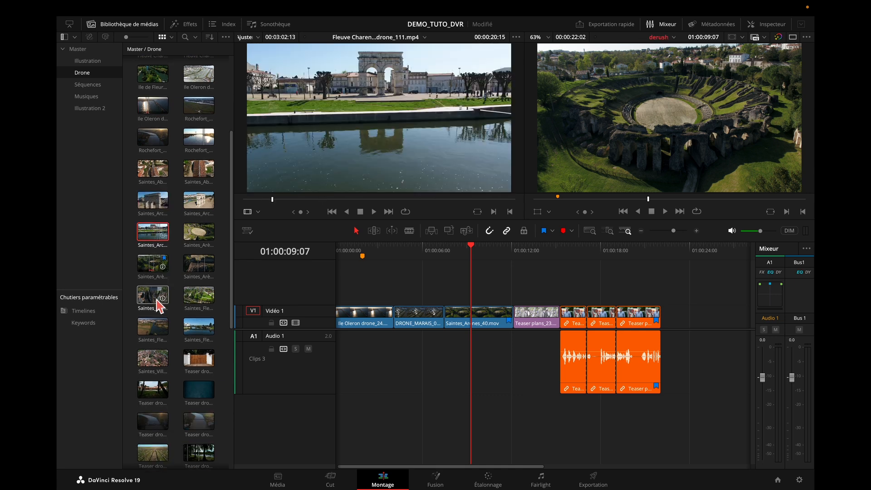
pyautogui.scroll(4, 155, 298)
pyautogui.scroll(4, 155, 303)
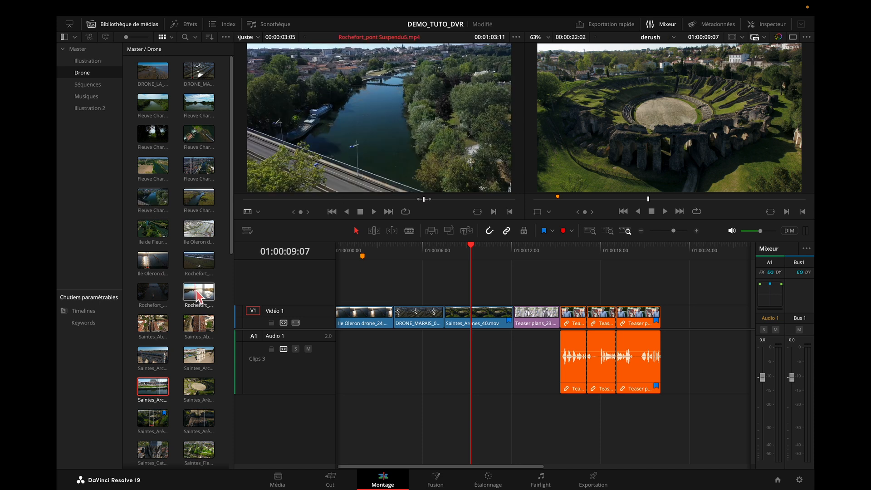
pyautogui.click(157, 327)
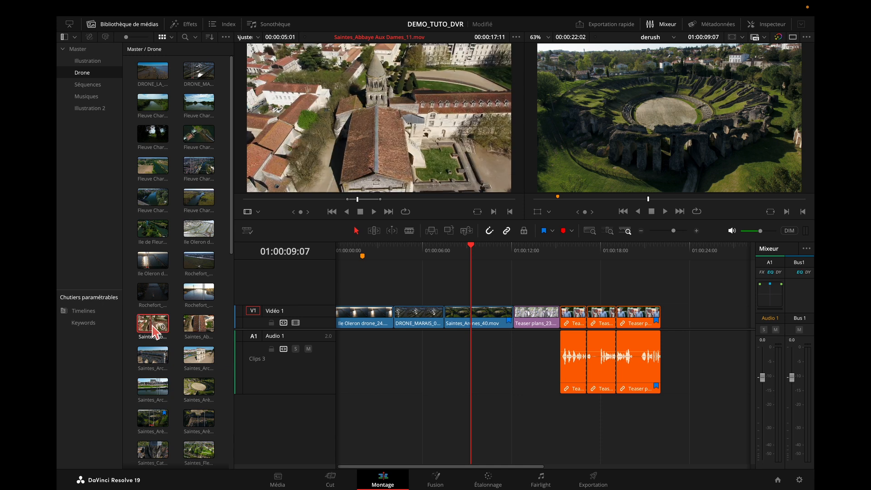
pyautogui.moveTo(347, 199); pyautogui.dragTo(284, 201)
pyautogui.moveTo(361, 199)
pyautogui.mouseDown()
pyautogui.moveTo(292, 202)
pyautogui.moveTo(353, 204)
pyautogui.mouseUp()
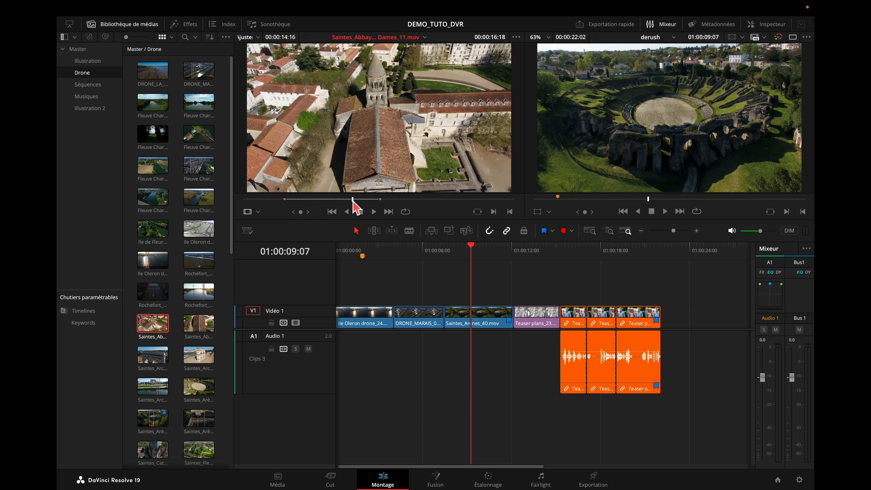
# Insert Saintes_Abbaye Aux Dames_11.mov at 01:00:09:17, inside the Saintes_Arènes clip, preview it and undo the insertion
pyautogui.moveTo(473, 249); pyautogui.dragTo(476, 249)
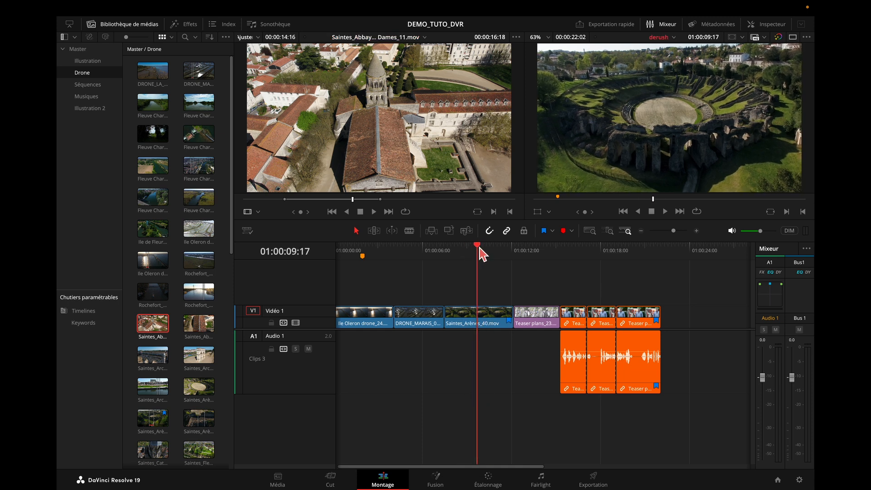
pyautogui.moveTo(393, 132); pyautogui.dragTo(736, 69)
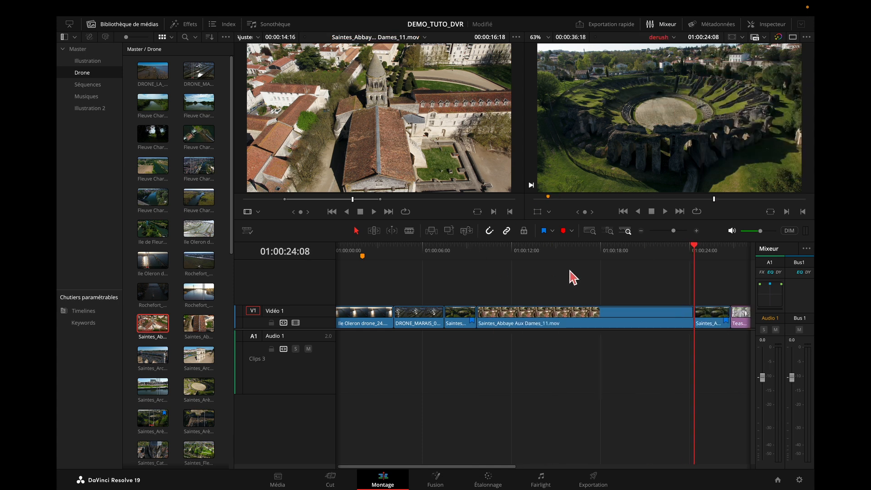
pyautogui.moveTo(695, 252); pyautogui.dragTo(519, 266)
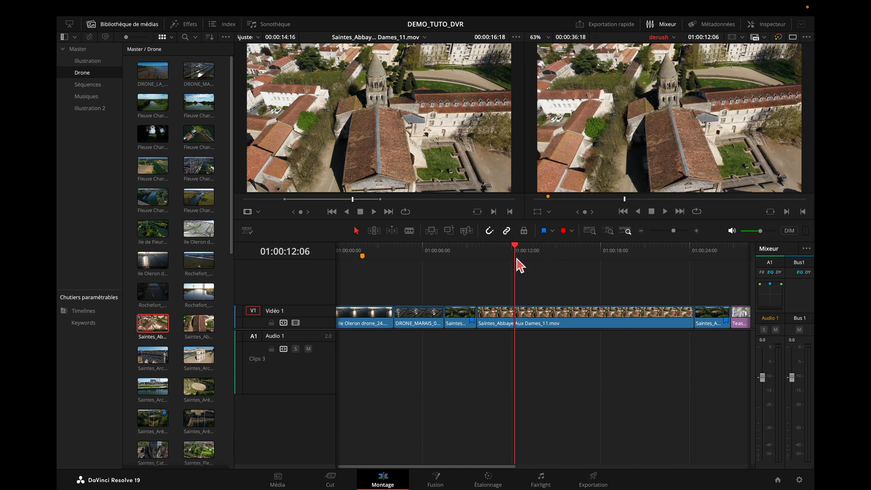
pyautogui.hotkey('ctrl', 'z')
# Overwrite the timeline from 01:00:09:17 with Saintes_Abbaye Aux Dames_11.mov and undo the overwrite
pyautogui.click(390, 139)
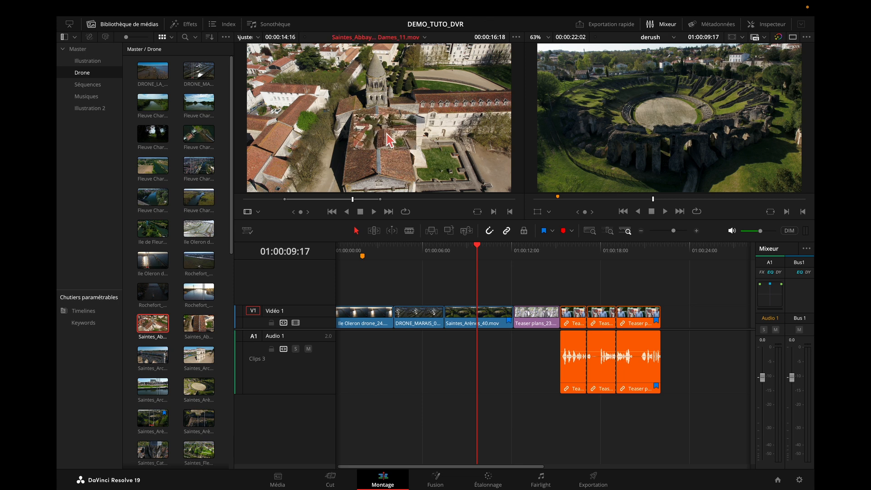
pyautogui.moveTo(475, 139); pyautogui.dragTo(731, 90)
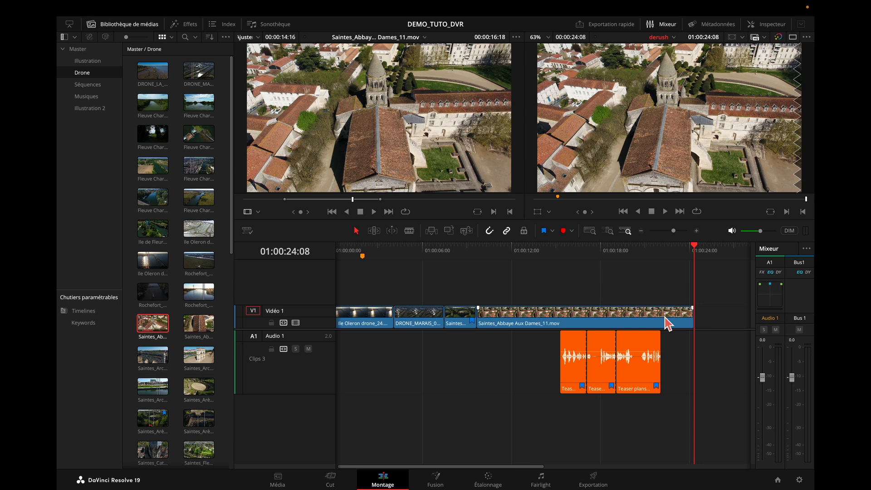
pyautogui.hotkey('ctrl', 'z')
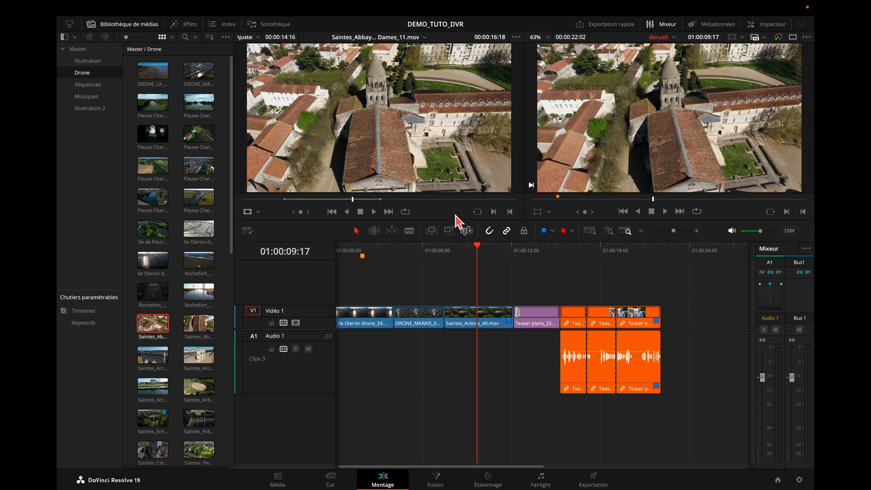
# Replace the Saintes_Arènes_40.mov clip with Saintes_Abbaye Aux Dames_11.mov at 01:00:09:17 and undo the replacement
pyautogui.moveTo(395, 144); pyautogui.dragTo(738, 104)
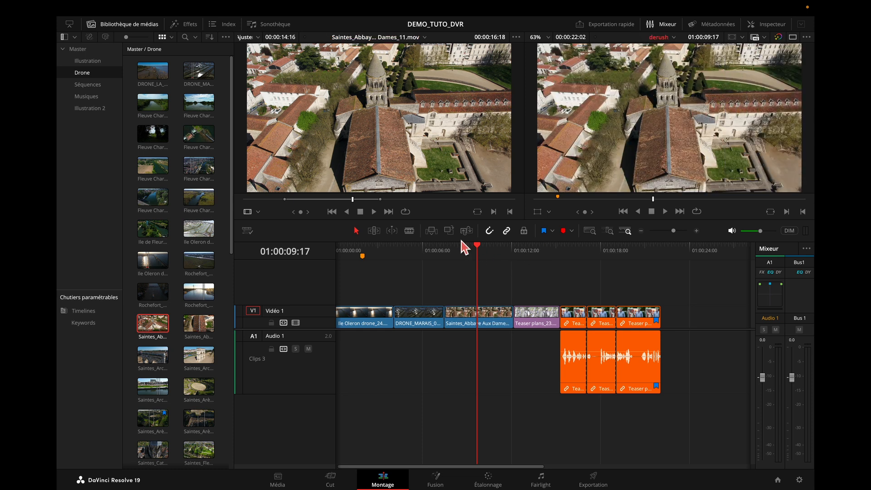
pyautogui.moveTo(479, 249)
pyautogui.mouseDown()
pyautogui.moveTo(457, 249)
pyautogui.moveTo(505, 249)
pyautogui.moveTo(486, 248)
pyautogui.mouseUp()
pyautogui.press('super+z')
# Fit Saintes_Abbaye Aux Dames_11.mov into the Saintes_Arènes clip's slot by adapting its speed, and go to the clip's start at 01:00:07:12
pyautogui.click(386, 149)
pyautogui.moveTo(421, 146); pyautogui.dragTo(744, 122)
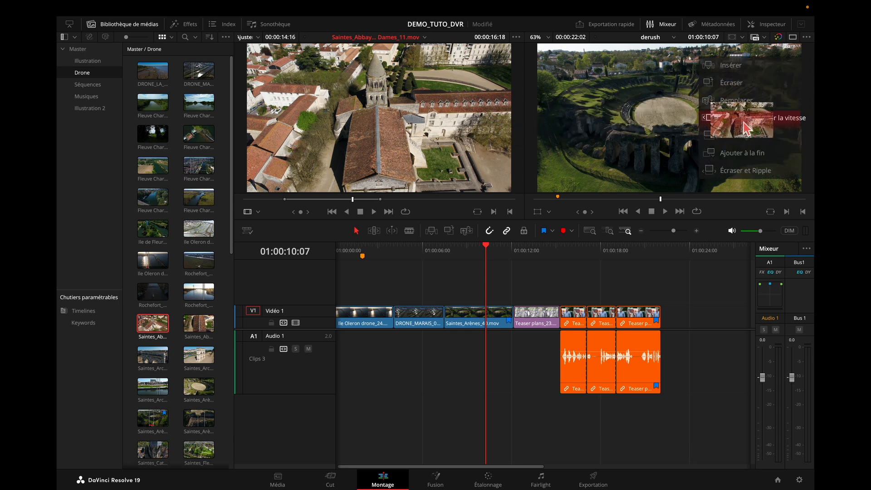
pyautogui.moveTo(744, 122); pyautogui.dragTo(744, 123)
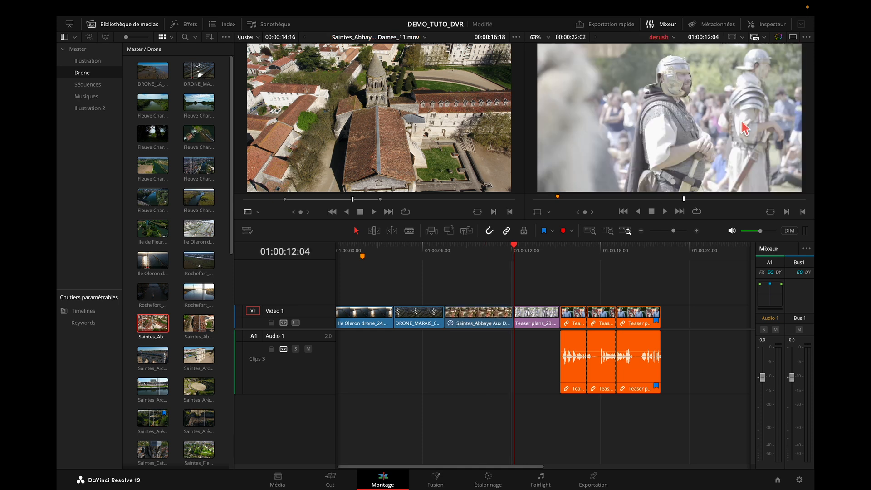
pyautogui.moveTo(519, 249); pyautogui.dragTo(449, 245)
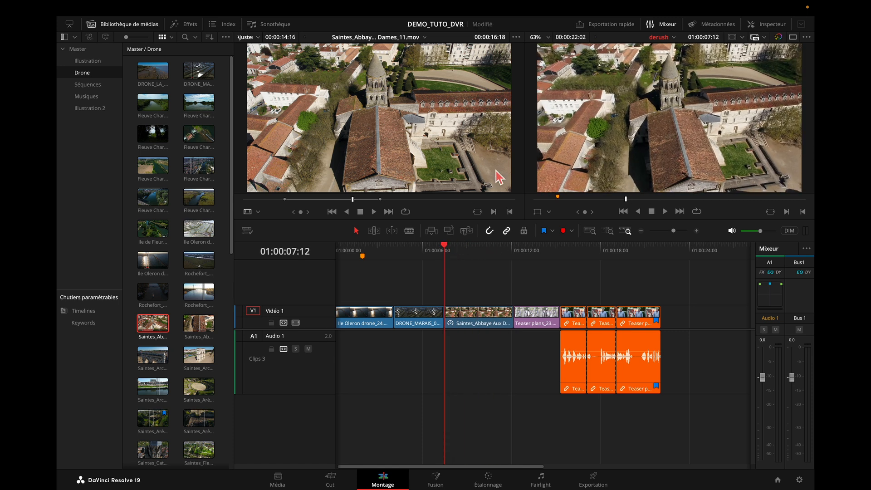
# Compare the playback of the source abbey clip with the speed-adapted clip on the timeline and undo the speed-adapted edit
pyautogui.click(320, 169)
pyautogui.press('space')
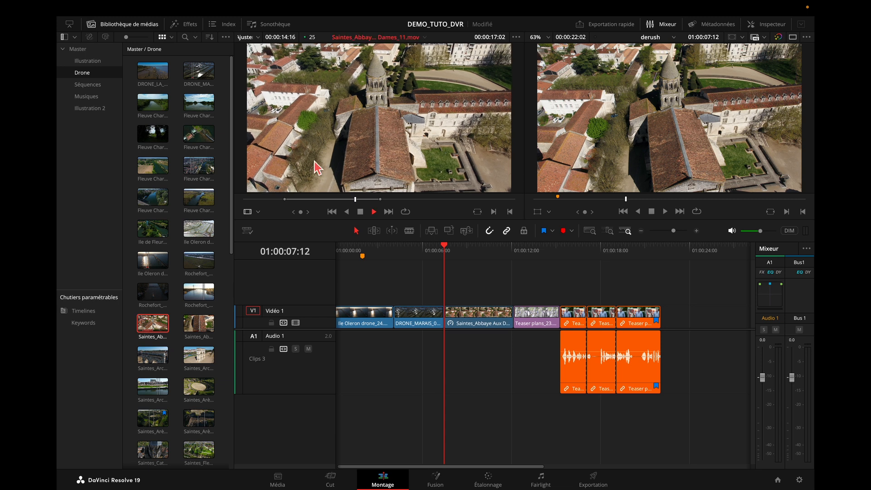
pyautogui.press('space')
pyautogui.moveTo(446, 250); pyautogui.dragTo(451, 249)
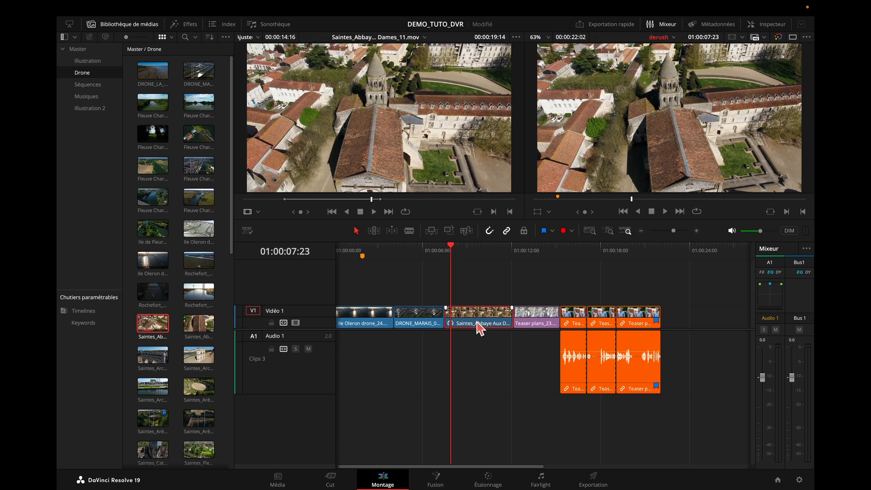
pyautogui.press('space')
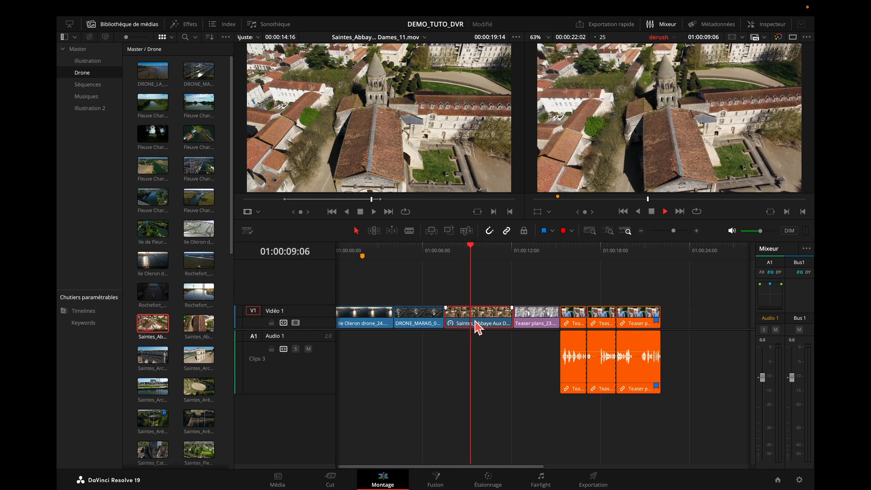
pyautogui.press('space')
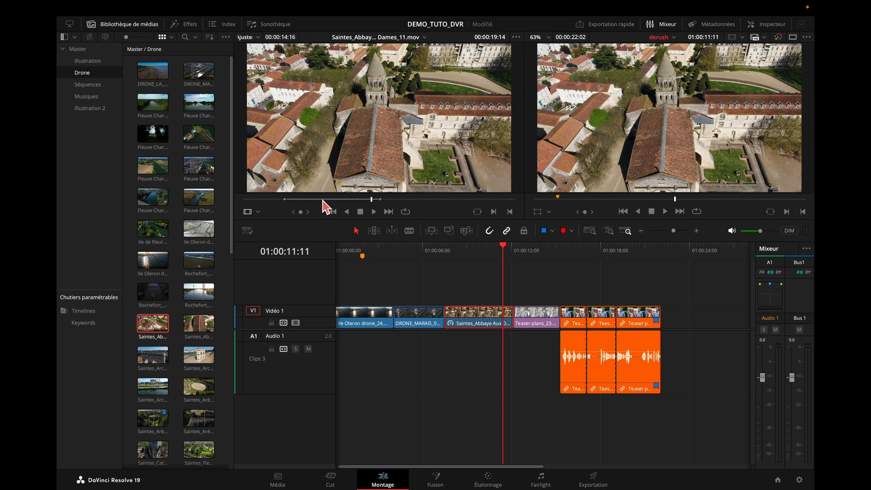
pyautogui.moveTo(505, 248); pyautogui.dragTo(463, 312)
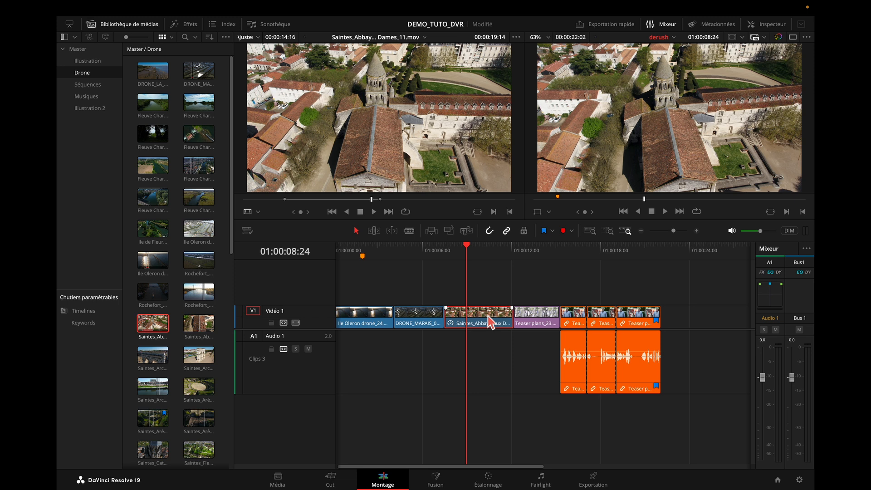
pyautogui.hotkey('ctrl', 'z')
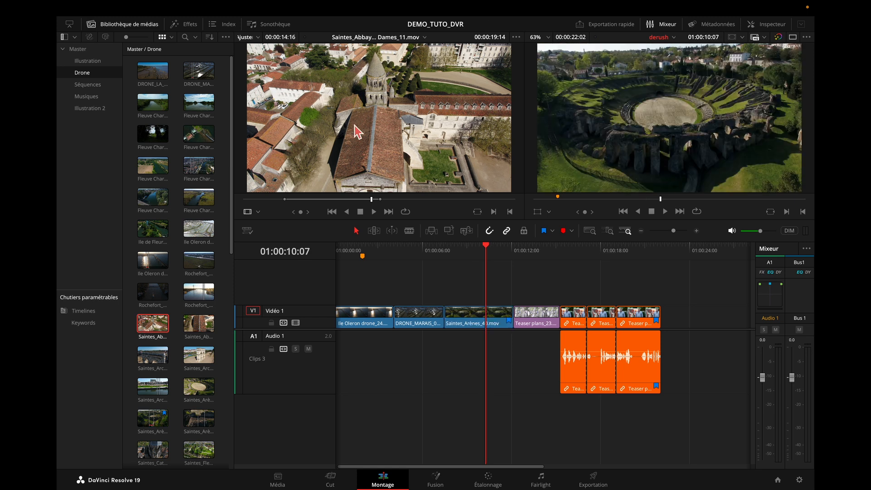
# Place Saintes_Abbaye Aux Dames_11.mov above Video 1 at 01:00:10:07, shift it earlier on the new track, and remove it
pyautogui.moveTo(369, 135); pyautogui.dragTo(739, 141)
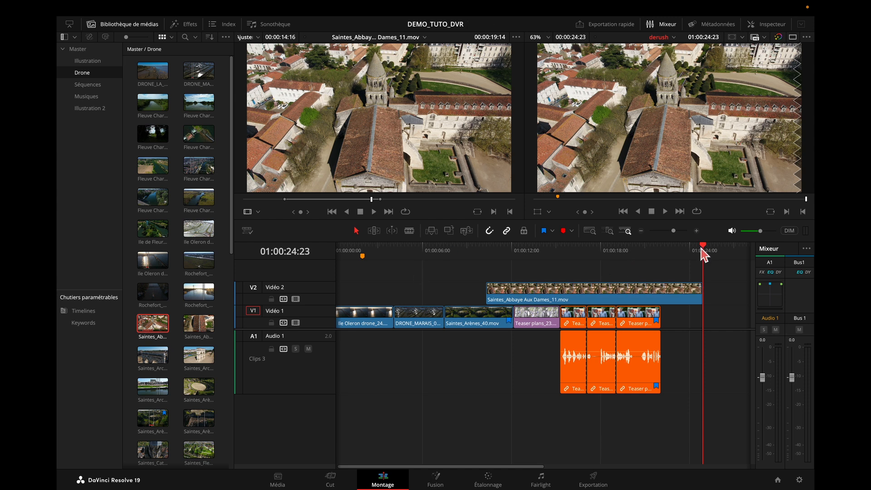
pyautogui.moveTo(632, 298); pyautogui.dragTo(547, 289)
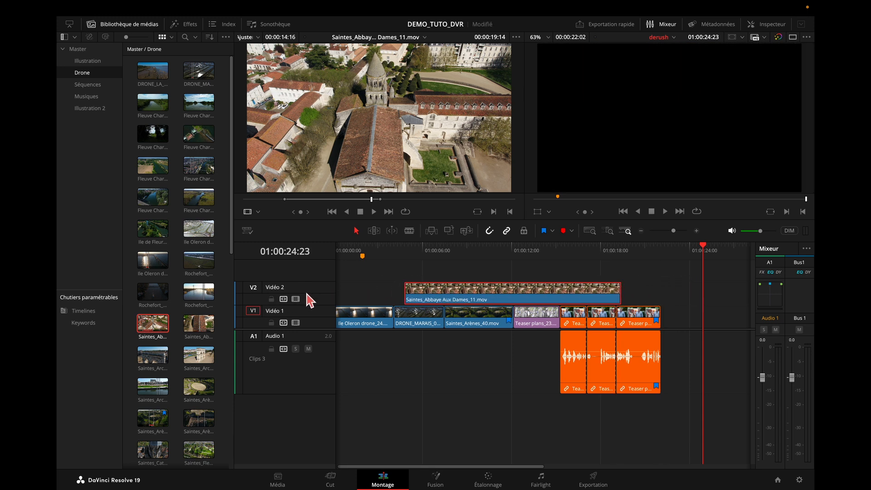
pyautogui.moveTo(704, 249); pyautogui.dragTo(484, 263)
pyautogui.press('Delete')
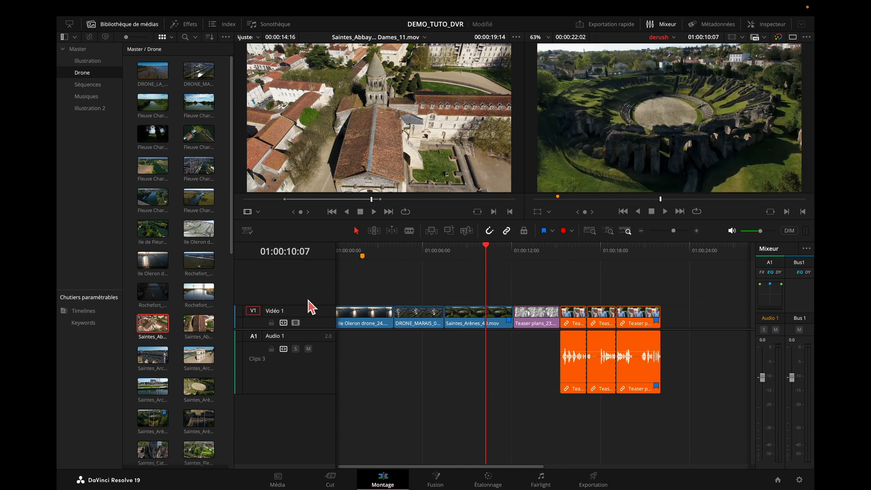
# Add a second video track above Video 1 and view the formats available for a new audio track
pyautogui.rightClick(302, 298)
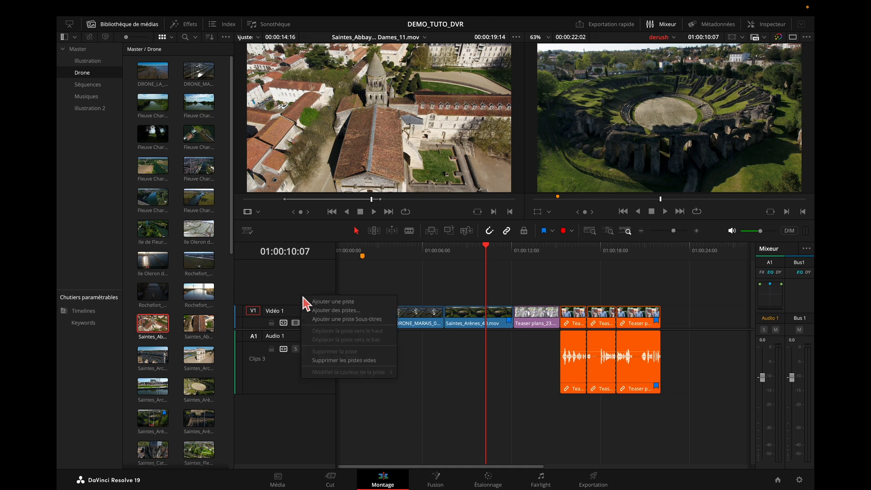
pyautogui.click(324, 301)
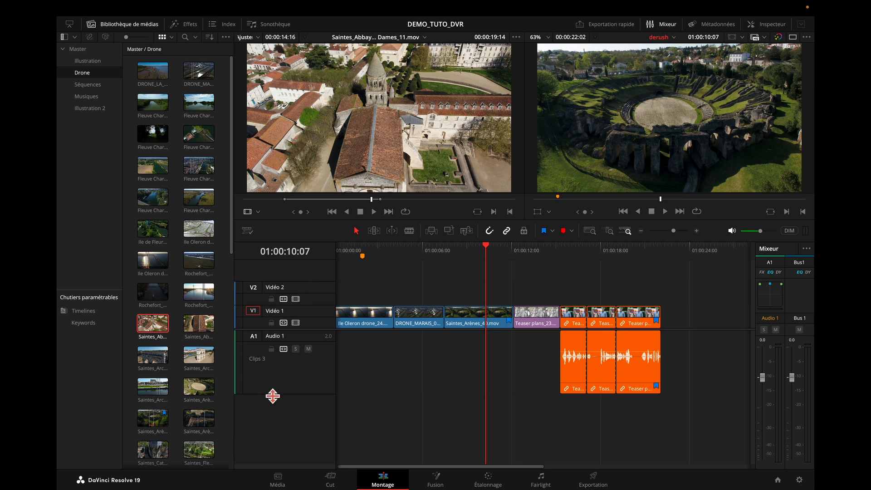
pyautogui.rightClick(287, 387)
pyautogui.moveTo(327, 392)
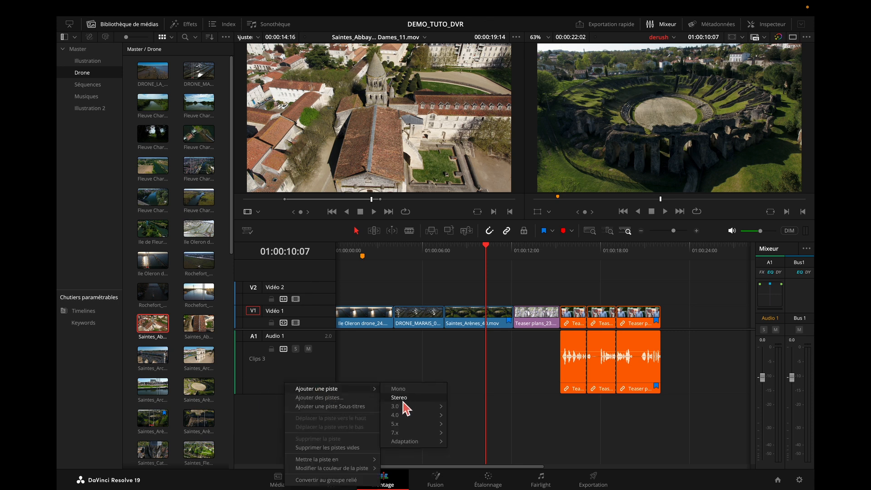
pyautogui.click(273, 382)
# Append Saintes_Abbaye Aux Dames_11.mov to the end of the timeline, inspect its position, and undo the edit
pyautogui.click(379, 145)
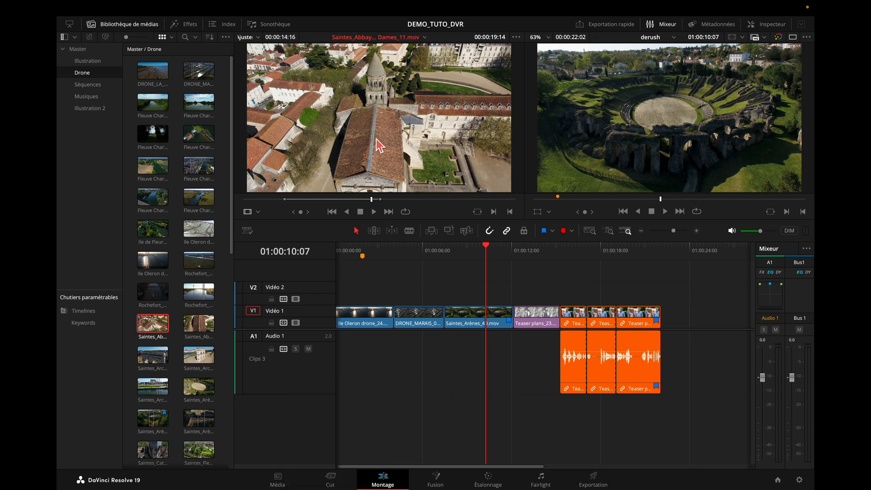
pyautogui.moveTo(379, 145); pyautogui.dragTo(731, 157)
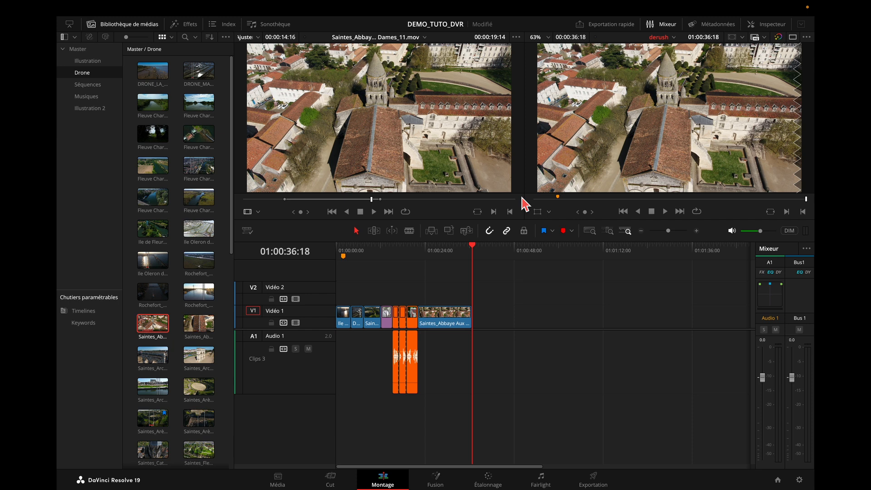
pyautogui.press('super+equal')
pyautogui.press('super+equal')
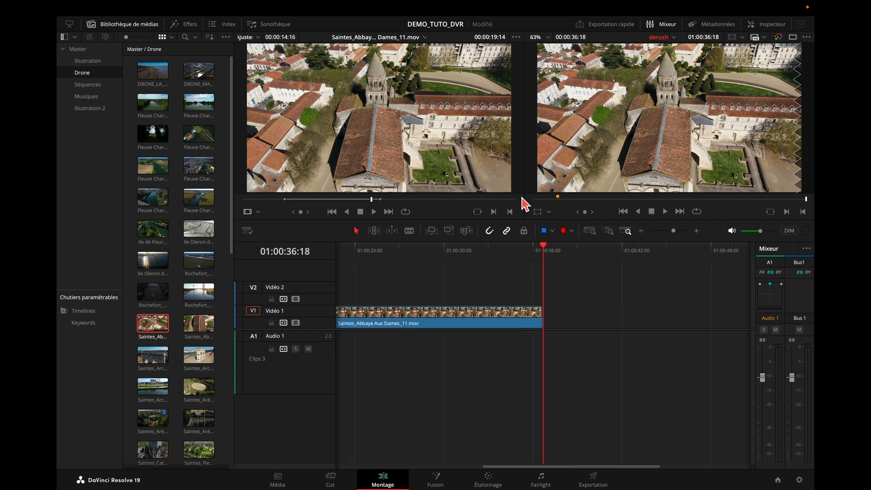
pyautogui.press('super+minus')
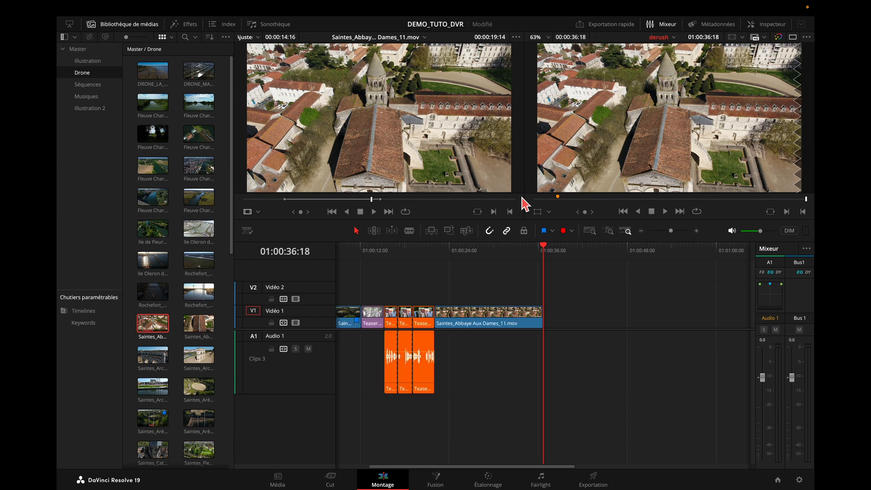
pyautogui.press('super+z')
# Overwrite the Saintes_Arènes_40.mov clip with Saintes_Abbaye Aux Dames_11.mov in ripple mode at 01:00:09:13 and undo it
pyautogui.click(376, 136)
pyautogui.moveTo(375, 133); pyautogui.dragTo(719, 119)
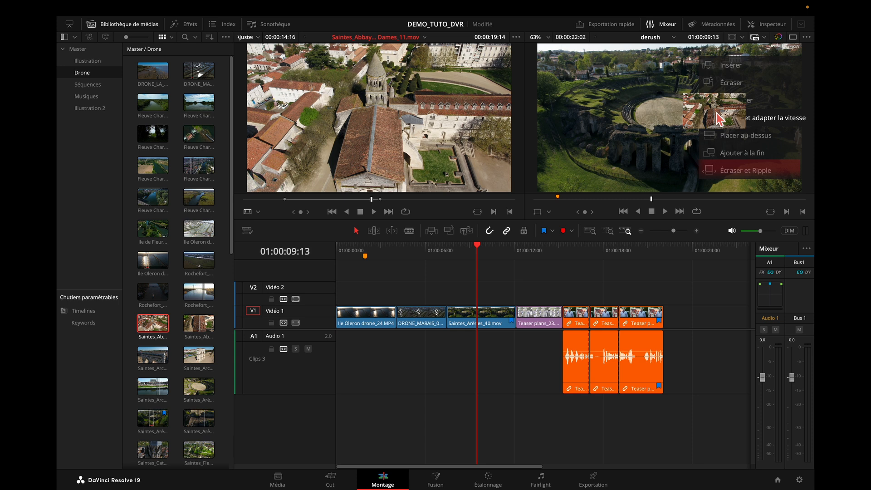
pyautogui.moveTo(716, 112); pyautogui.dragTo(738, 173)
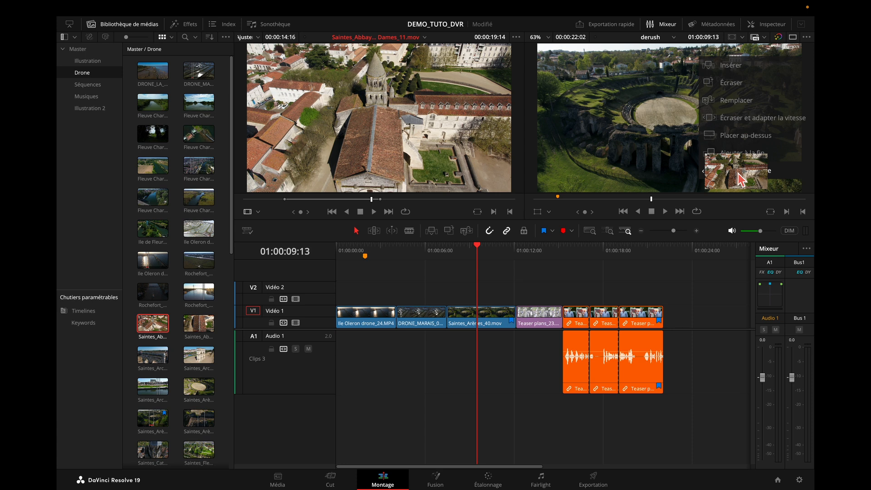
pyautogui.moveTo(738, 173); pyautogui.dragTo(739, 175)
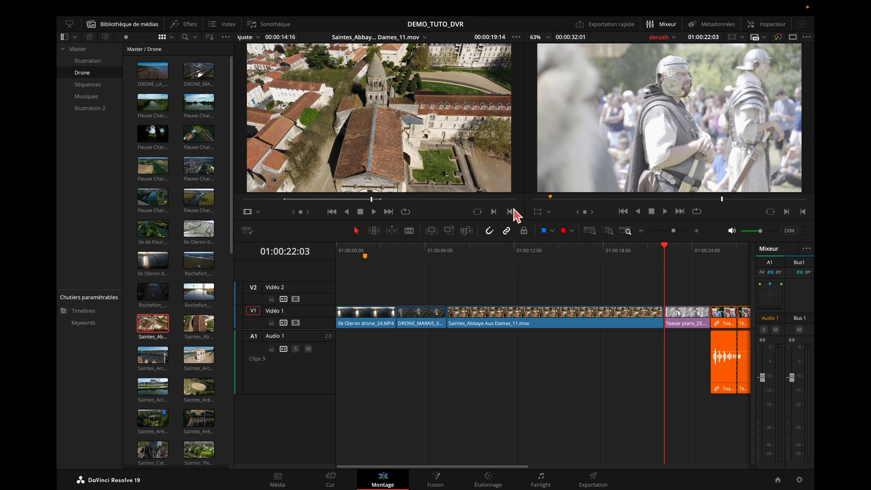
pyautogui.hotkey('ctrl', 'z')
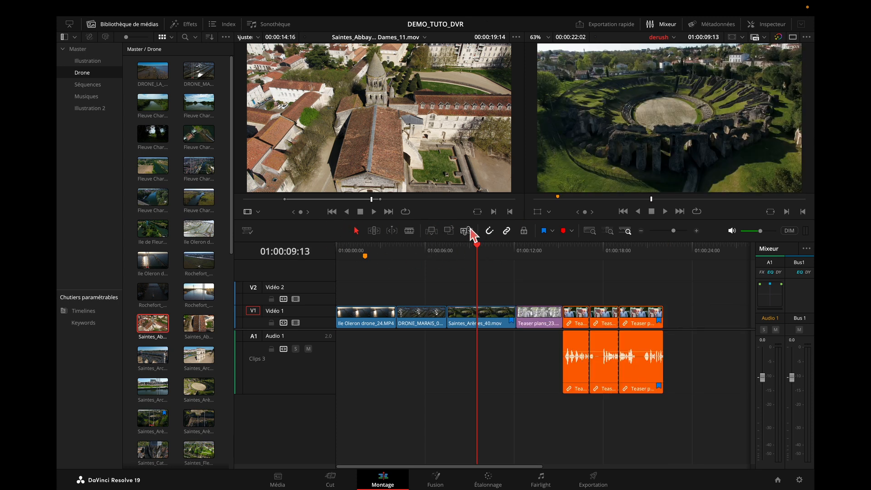
# Widen the timeline by reducing the media pool's height, and compare its full-extent, detail and custom zoom views
pyautogui.click(389, 125)
pyautogui.moveTo(390, 125); pyautogui.dragTo(395, 145)
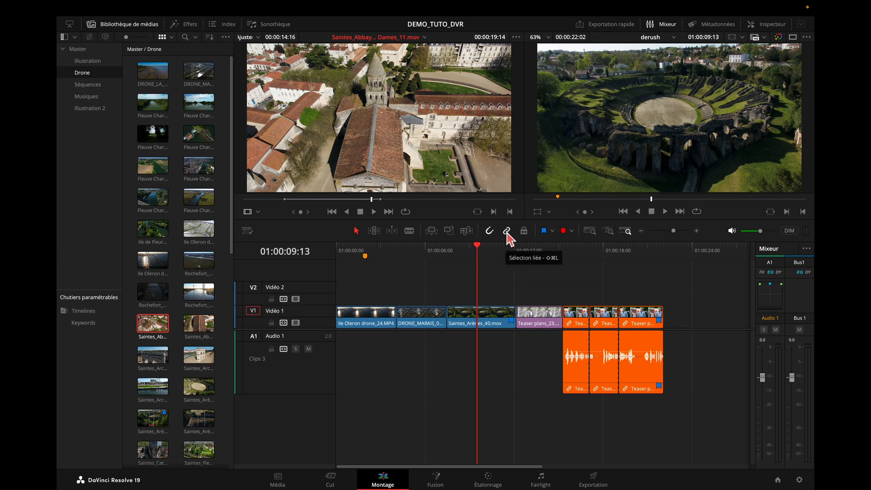
pyautogui.click(590, 232)
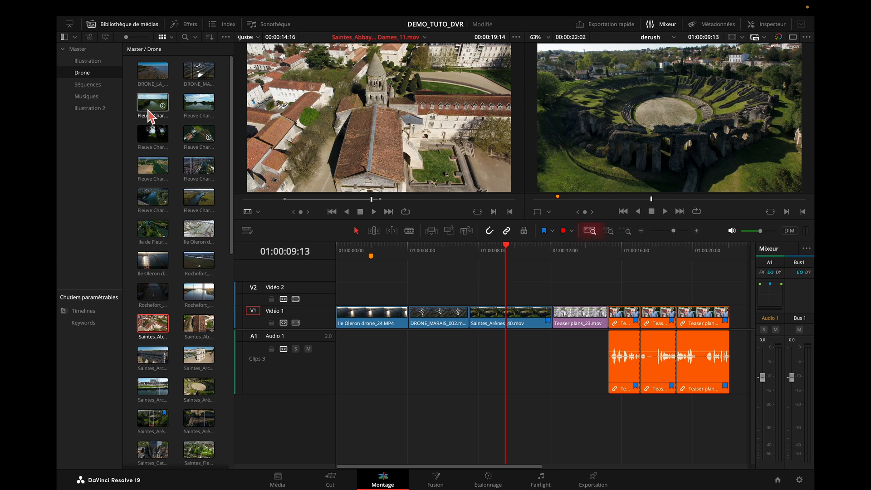
pyautogui.click(70, 24)
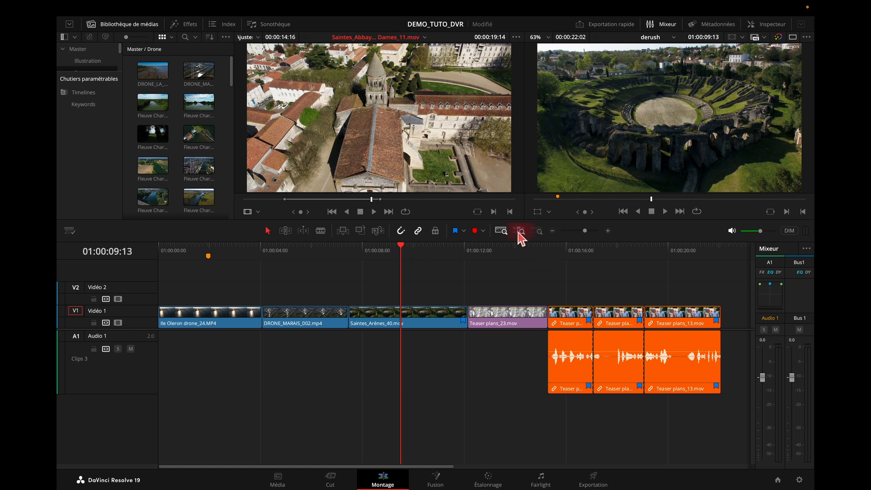
pyautogui.click(521, 231)
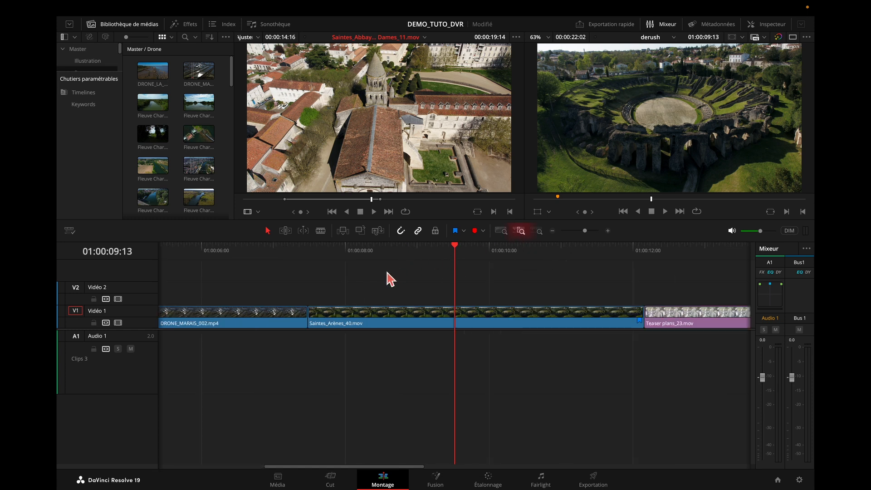
pyautogui.click(538, 232)
pyautogui.moveTo(584, 231); pyautogui.dragTo(589, 233)
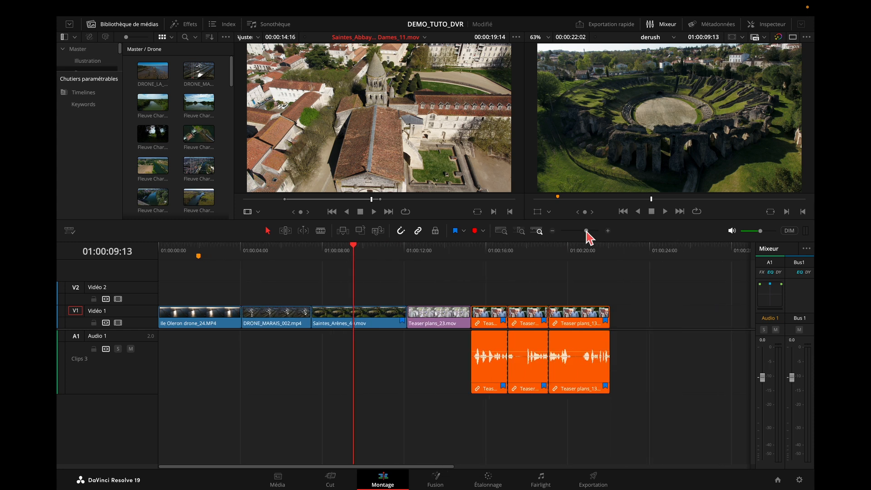
pyautogui.moveTo(587, 232); pyautogui.dragTo(588, 233)
# Restore the media pool's full height and find the timeline clip Saintes_Arènes_40.mov in it
pyautogui.click(368, 314)
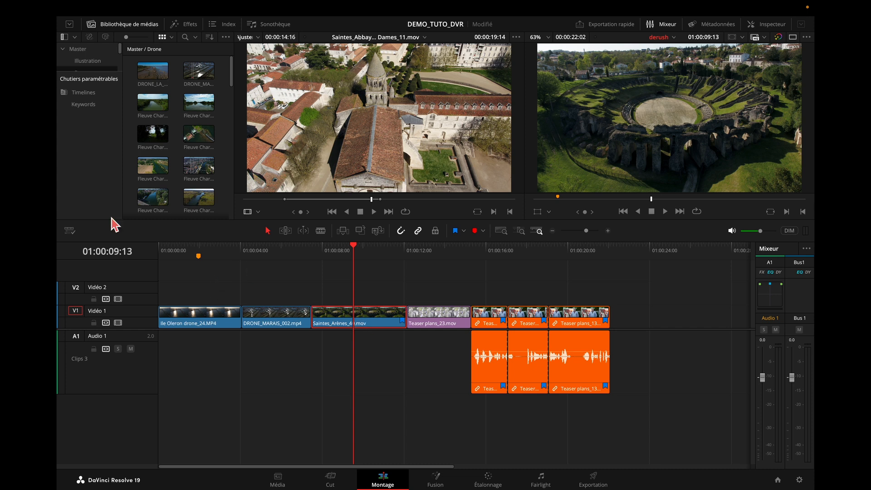
pyautogui.click(70, 24)
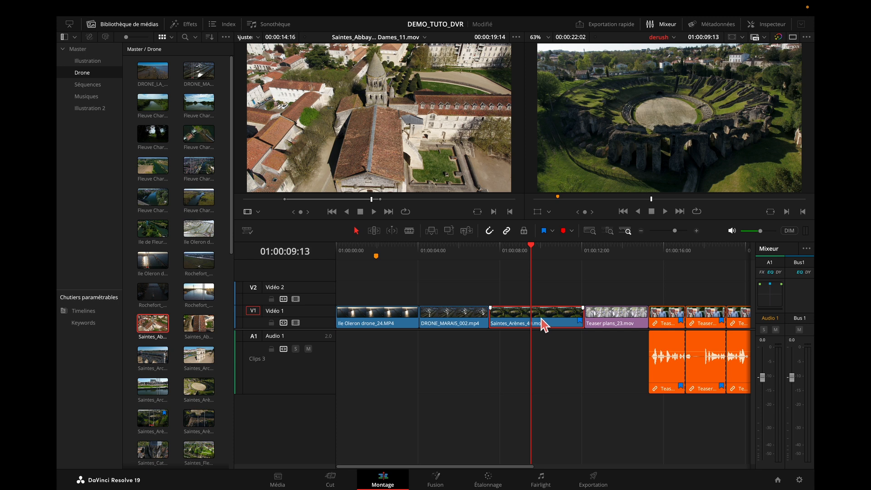
pyautogui.rightClick(542, 319)
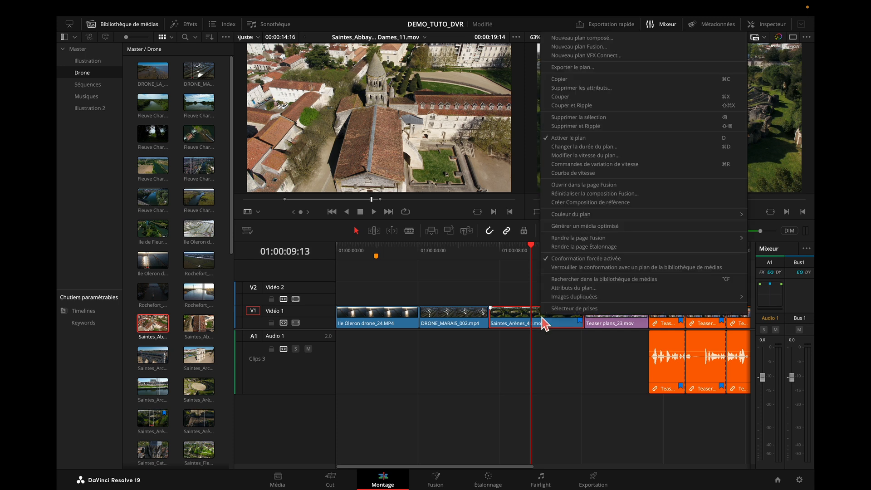
pyautogui.click(586, 280)
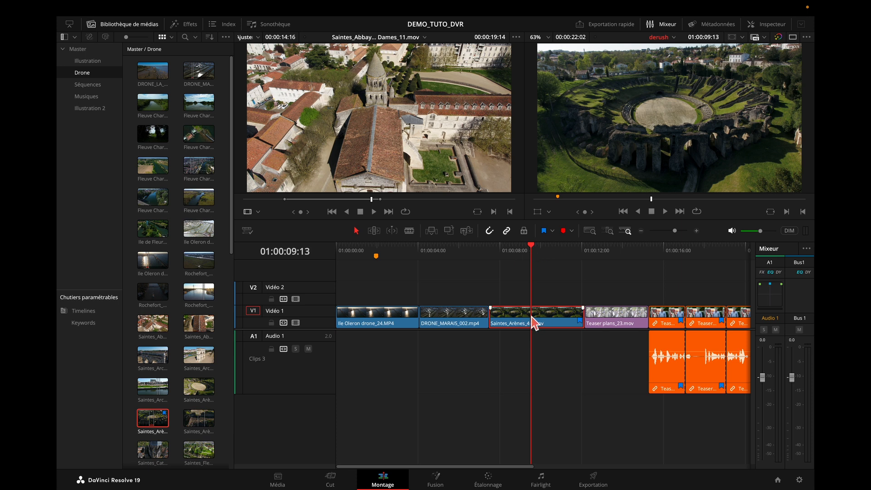
# Loop playback over an in/out range marked around Saintes_Arènes_40.mov, and clear its in and out points
pyautogui.press('x')
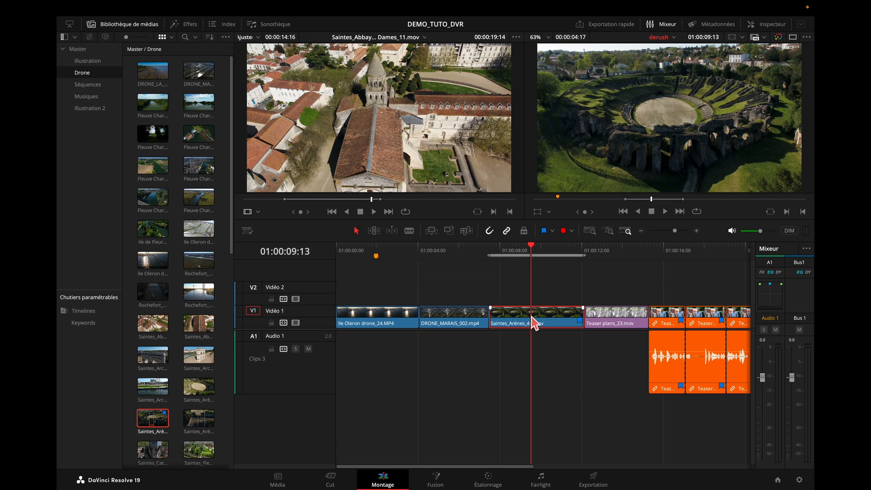
pyautogui.moveTo(532, 248)
pyautogui.mouseDown()
pyautogui.moveTo(496, 255)
pyautogui.moveTo(566, 250)
pyautogui.moveTo(546, 251)
pyautogui.mouseUp()
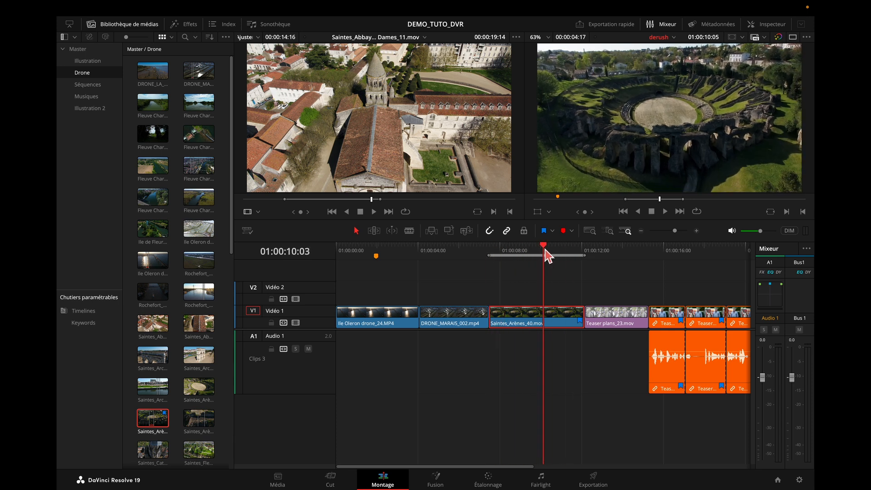
pyautogui.click(697, 212)
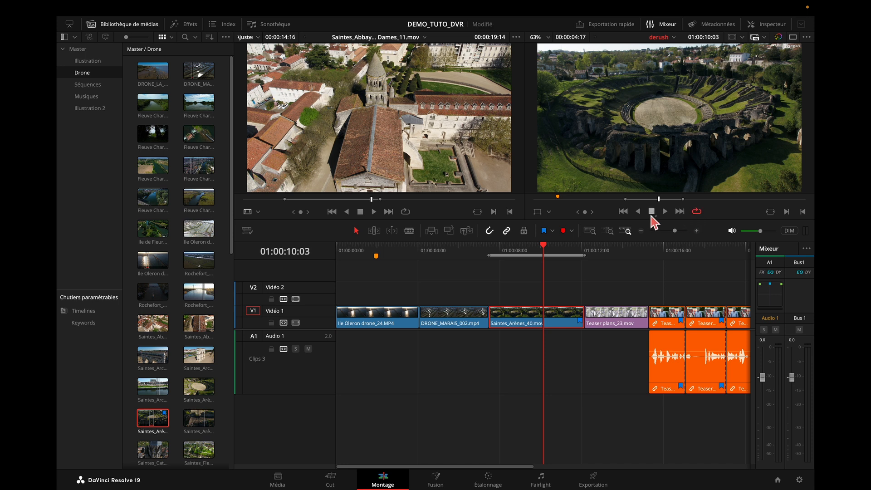
pyautogui.press('space')
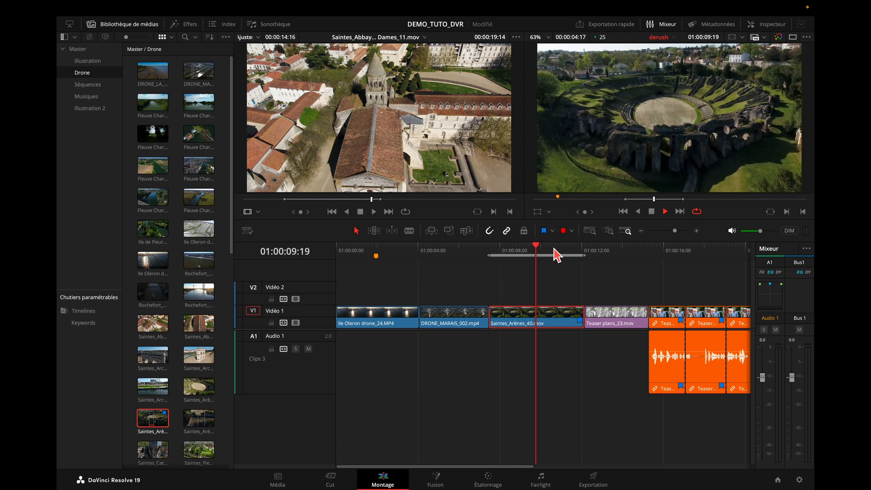
pyautogui.click(490, 252)
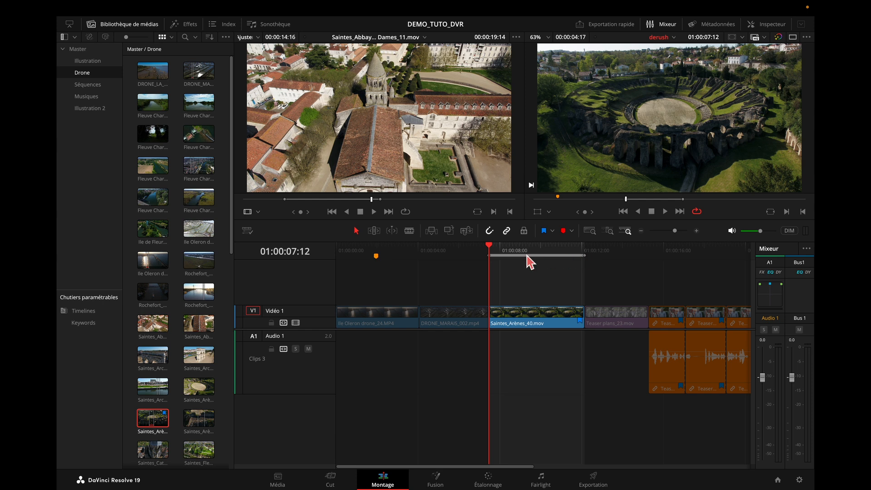
pyautogui.hotkey('alt', 'i')
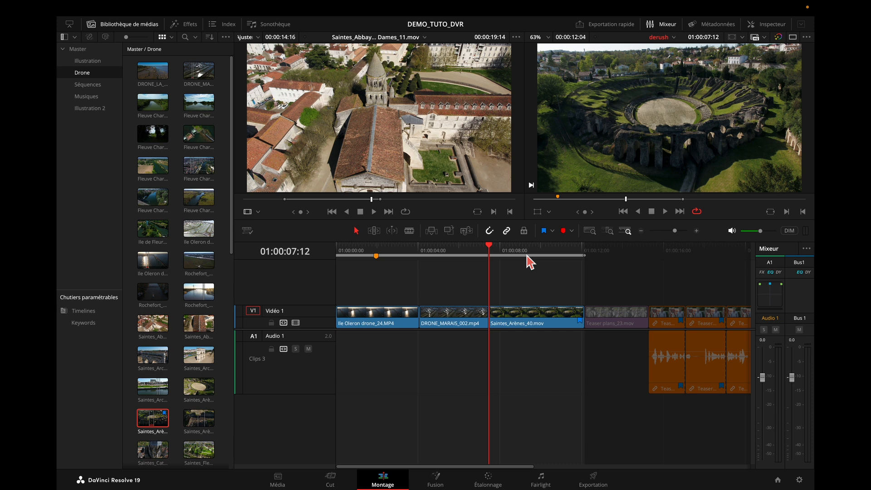
pyautogui.hotkey('alt', 'x')
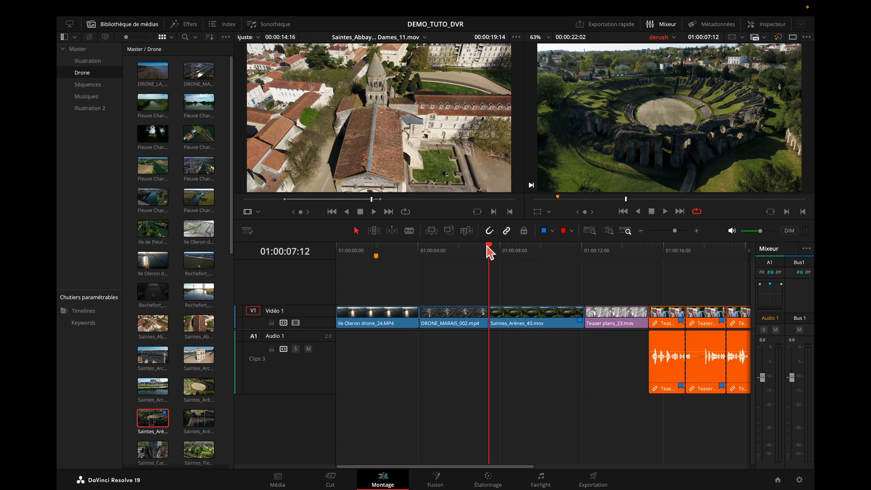
# Mark an in/out range around the DRONE_MARAIS_002.mp4 clip from 01:00:05:05 and clear both points
pyautogui.moveTo(489, 247); pyautogui.dragTo(421, 249)
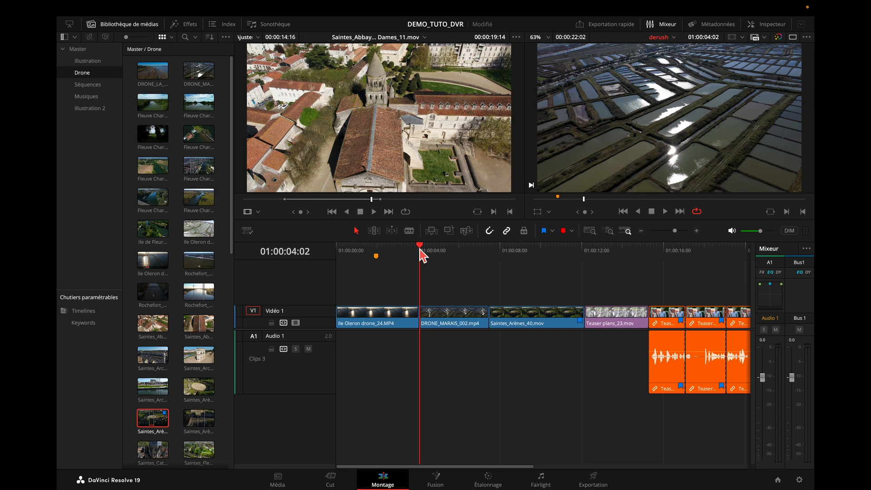
pyautogui.moveTo(424, 249); pyautogui.dragTo(443, 249)
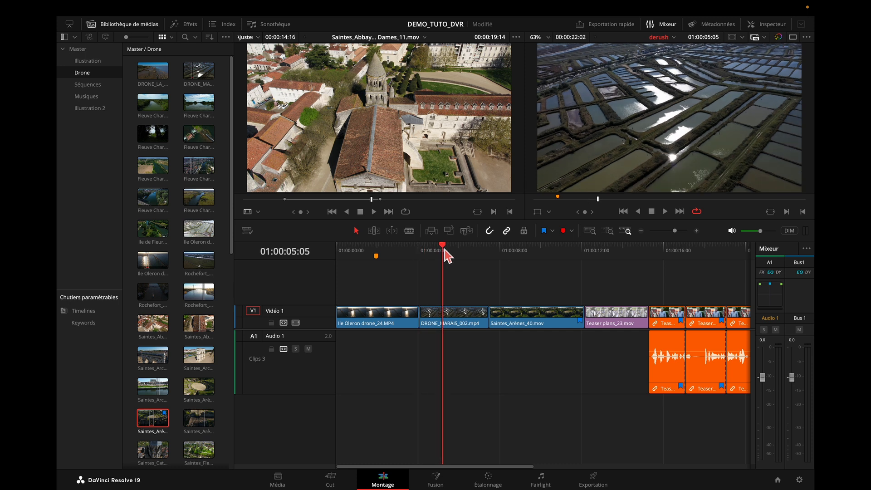
pyautogui.press('x')
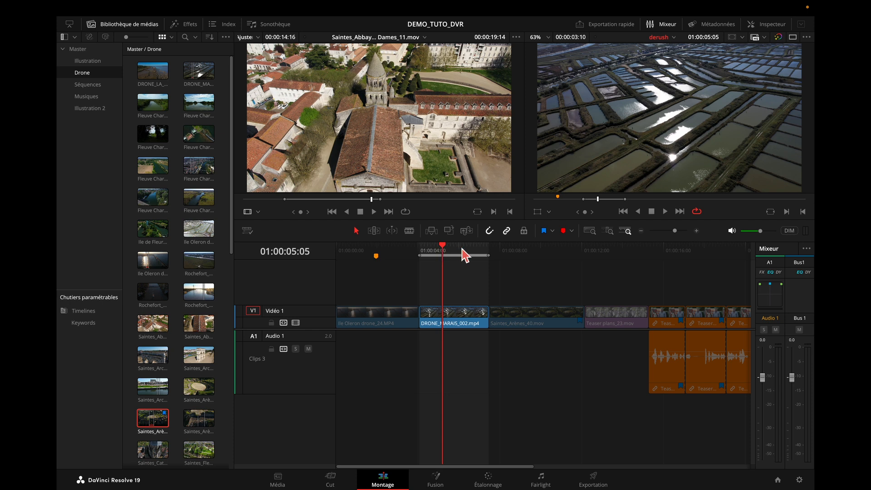
pyautogui.hotkey('alt', 'i')
pyautogui.hotkey('alt', 'o')
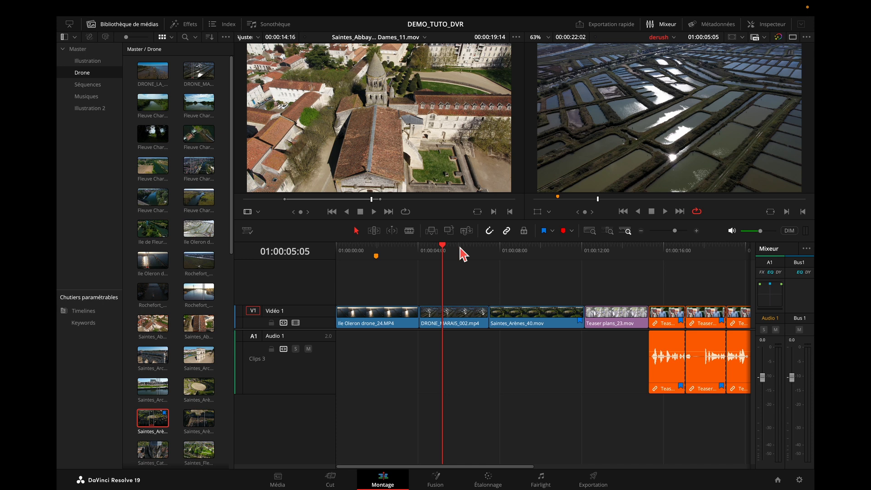
# Mark a timeline range from the texte intro marker at 01:00:01:24 to 01:00:12:22, and move the playhead inside it
pyautogui.moveTo(443, 250)
pyautogui.mouseDown()
pyautogui.moveTo(361, 253)
pyautogui.moveTo(396, 252)
pyautogui.moveTo(379, 253)
pyautogui.mouseUp()
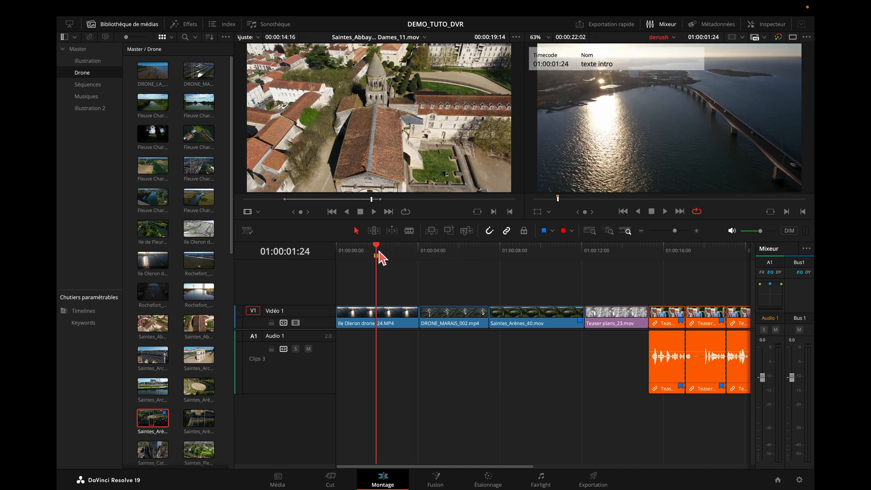
pyautogui.press('i')
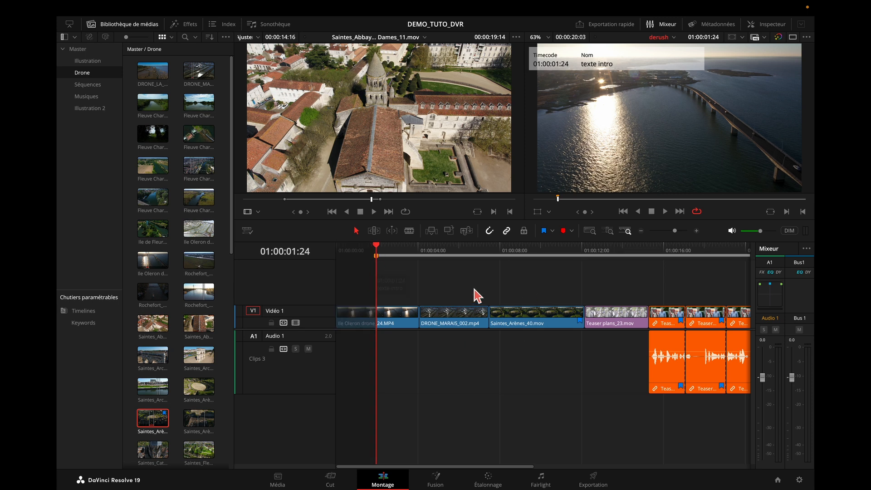
pyautogui.moveTo(380, 250); pyautogui.dragTo(599, 250)
pyautogui.press('o')
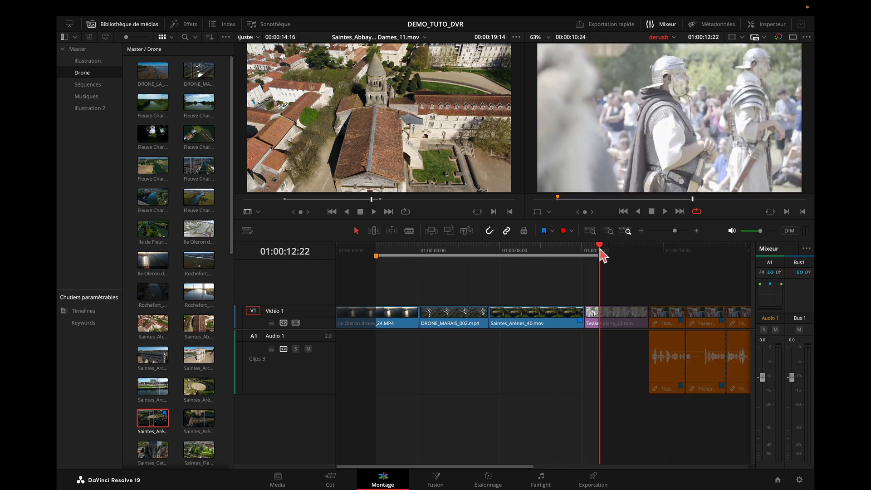
pyautogui.click(457, 250)
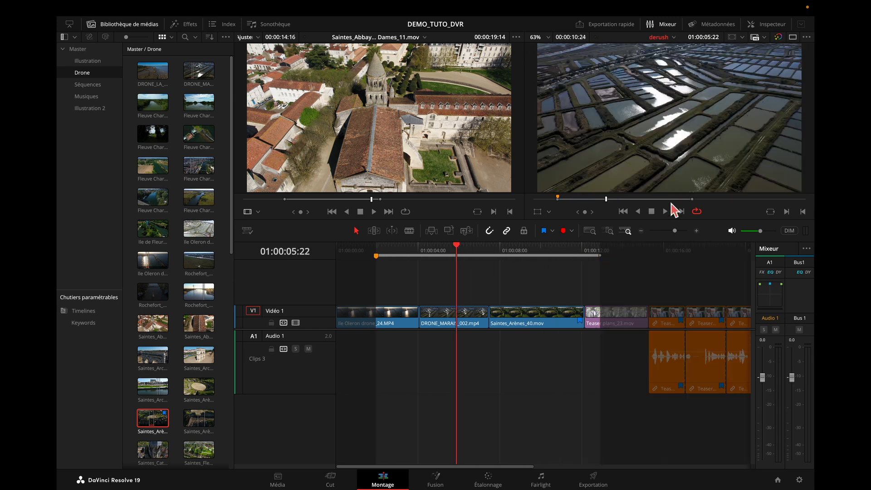
# Play back the marked in/out range in the timeline
pyautogui.press('space')
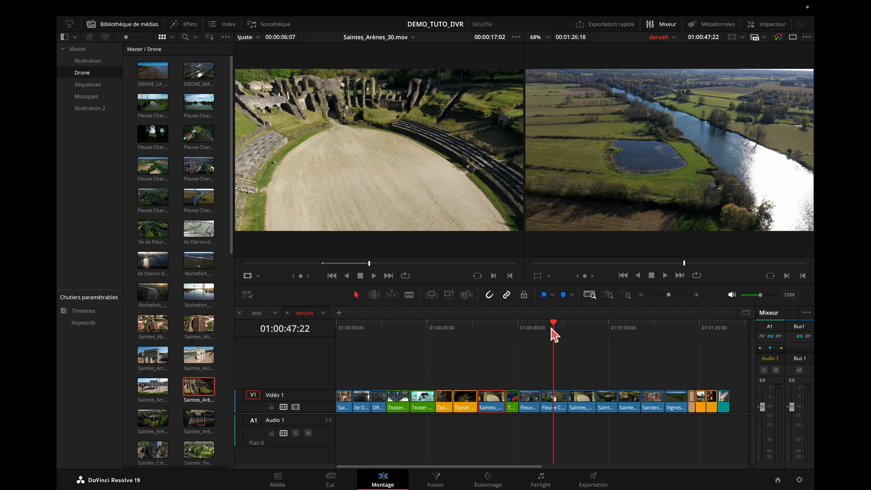
# Insert the source clip Saintes_Arènes_30.mov into the timeline at 01:00:57:10 and undo the insertion
pyautogui.click(440, 182)
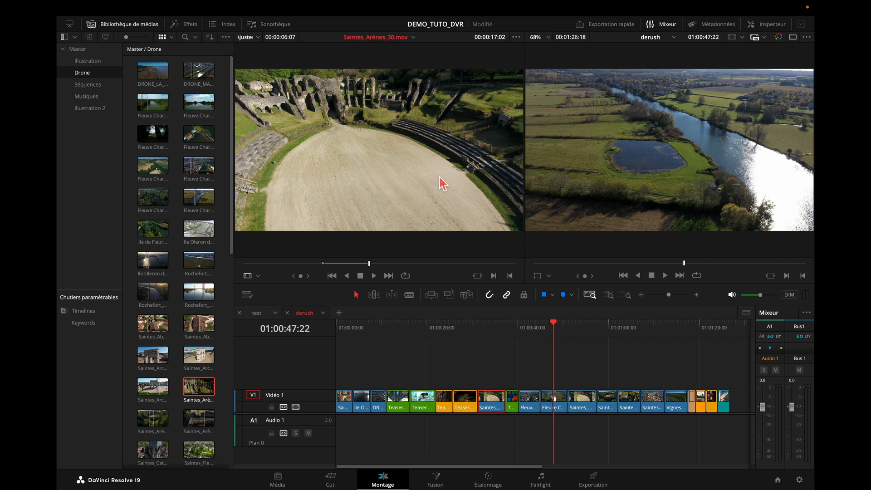
pyautogui.moveTo(383, 159); pyautogui.dragTo(688, 427)
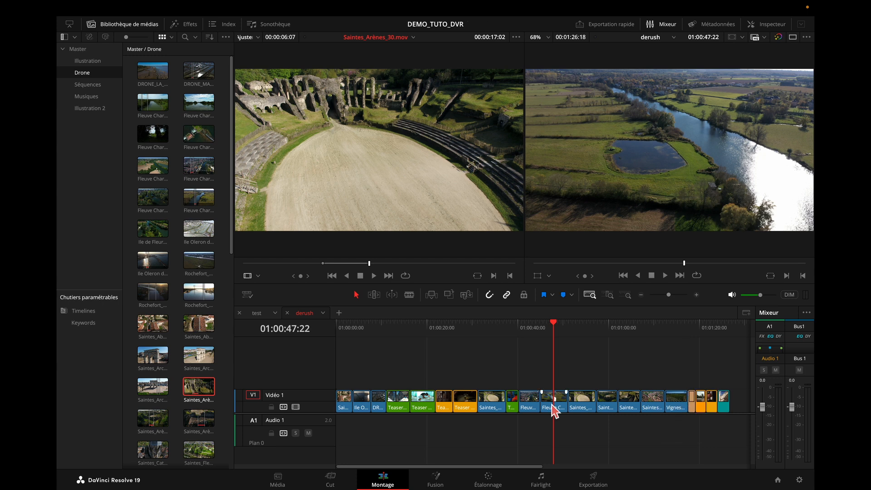
pyautogui.click(568, 324)
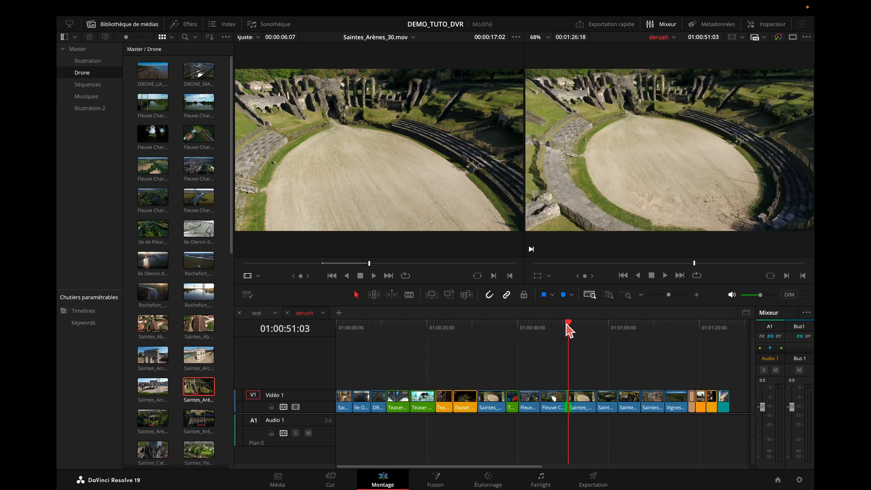
pyautogui.click(597, 324)
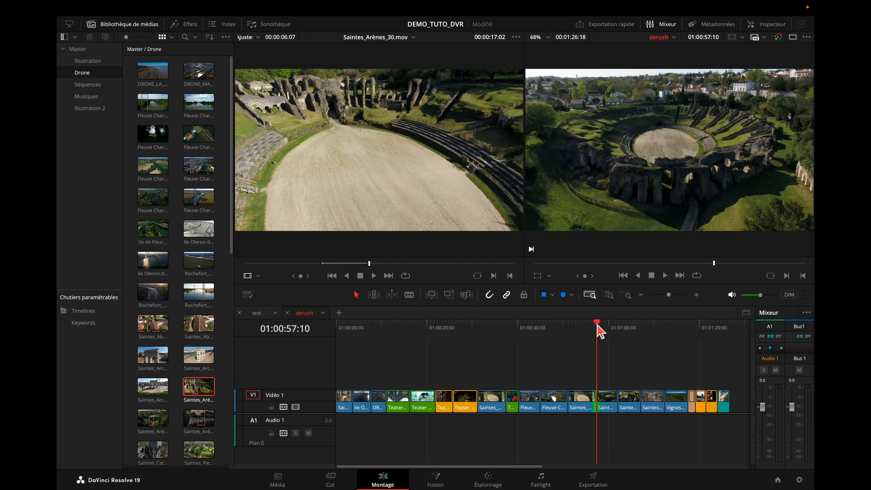
pyautogui.click(432, 296)
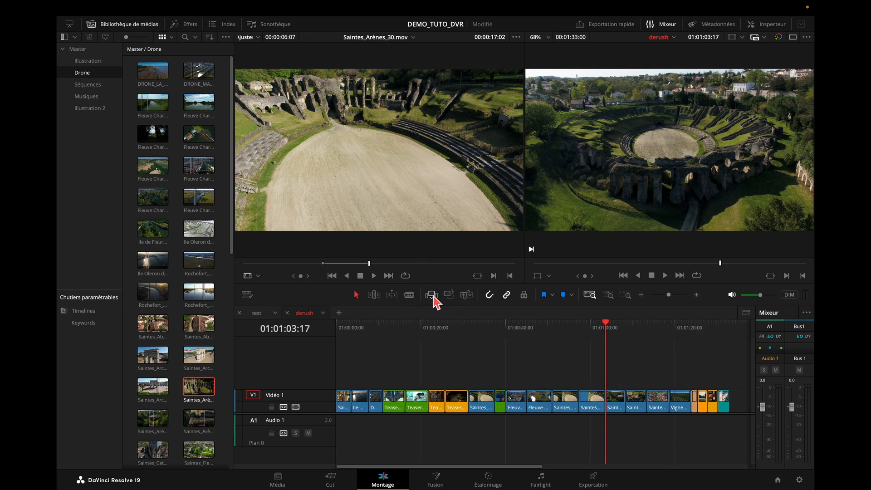
pyautogui.hotkey('ctrl', 'z')
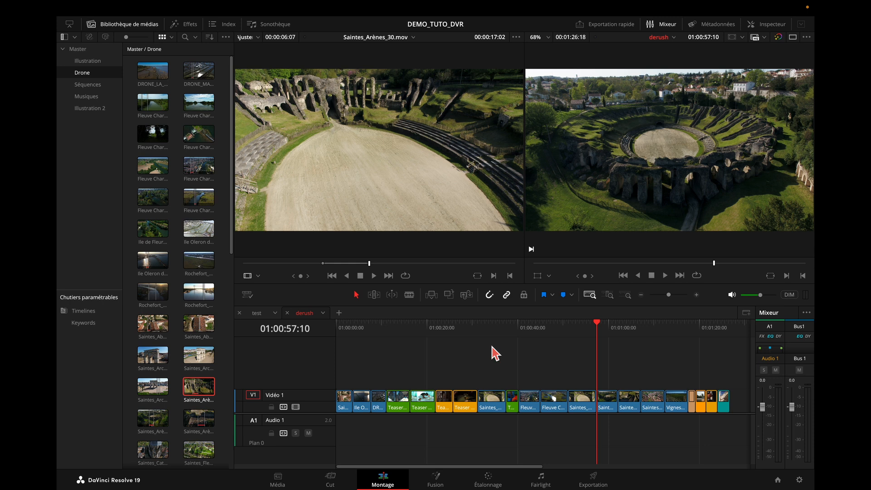
# Put the playhead at 01:00:46:18 and swap the orange Teaser plans_50.mov clip three positions earlier in the timeline
pyautogui.moveTo(465, 407)
pyautogui.mouseDown()
pyautogui.moveTo(545, 409)
pyautogui.moveTo(465, 411)
pyautogui.mouseUp()
pyautogui.moveTo(597, 323); pyautogui.dragTo(548, 323)
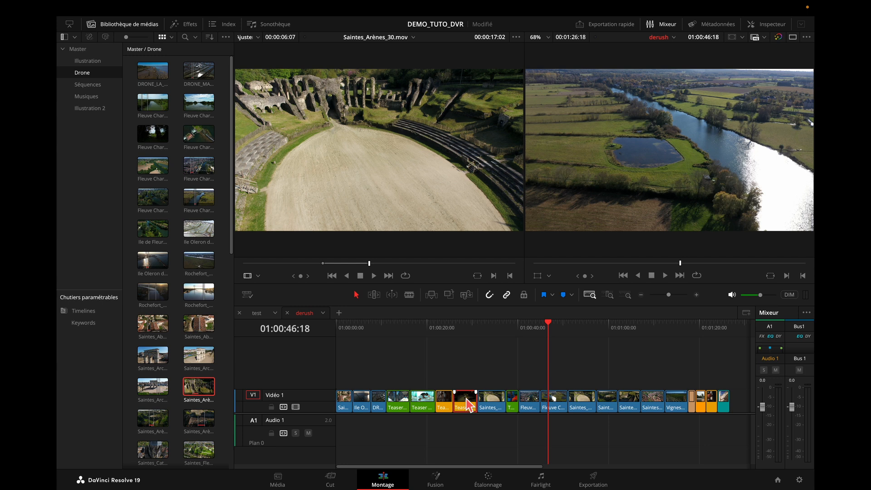
pyautogui.moveTo(466, 400)
pyautogui.mouseDown()
pyautogui.moveTo(445, 407)
pyautogui.moveTo(468, 402)
pyautogui.mouseUp()
pyautogui.hotkey('ctrl', 's')
pyautogui.hotkey('ctrl', 'shift', ',')
pyautogui.hotkey('ctrl', 'shift', ',')
pyautogui.hotkey('ctrl', 'shift', ',')
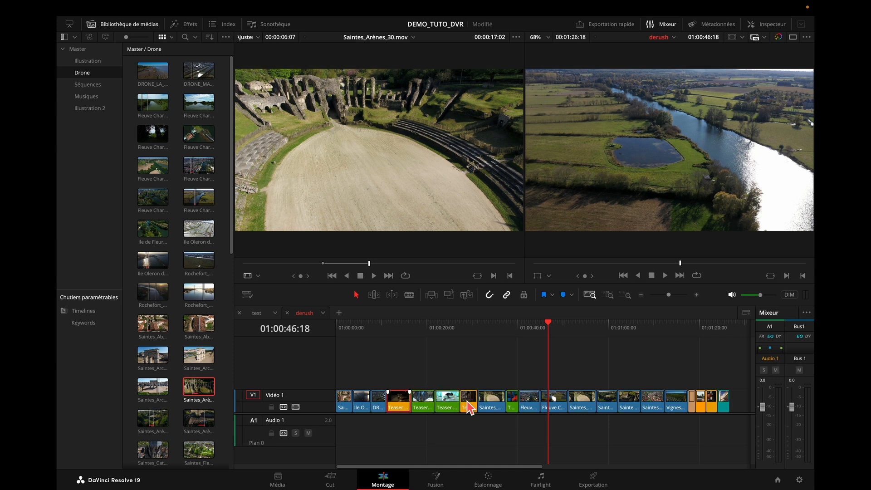
# Swap the Teaser plans_50.mov clip five positions toward the end of the timeline, past the green clip following Saintes_Arènes_30.mov
pyautogui.hotkey('ctrl', 'shift', '.')
pyautogui.hotkey('ctrl', 'shift', '.')
pyautogui.hotkey('ctrl', 'shift', '.')
pyautogui.hotkey('ctrl', 'shift', '.')
pyautogui.hotkey('ctrl', 'shift', '.')
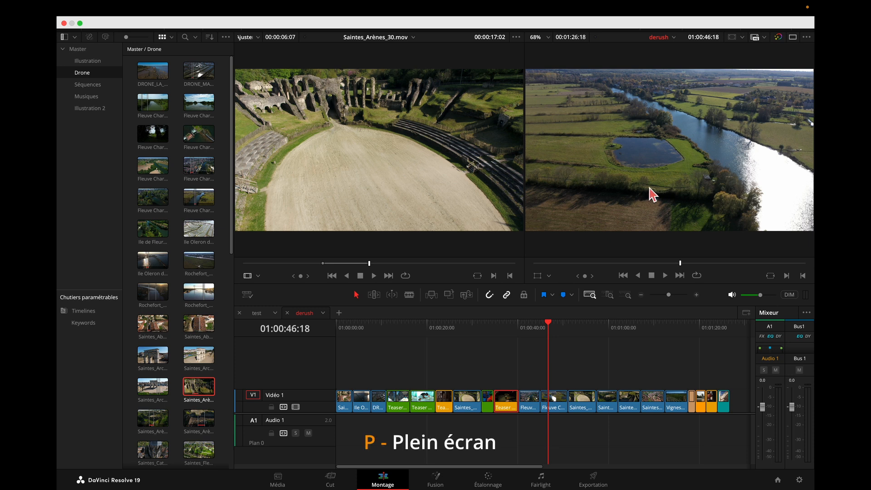
# Show the timeline viewer full screen and return, and shrink its image to 33% before refitting it to the viewer
pyautogui.press('p')
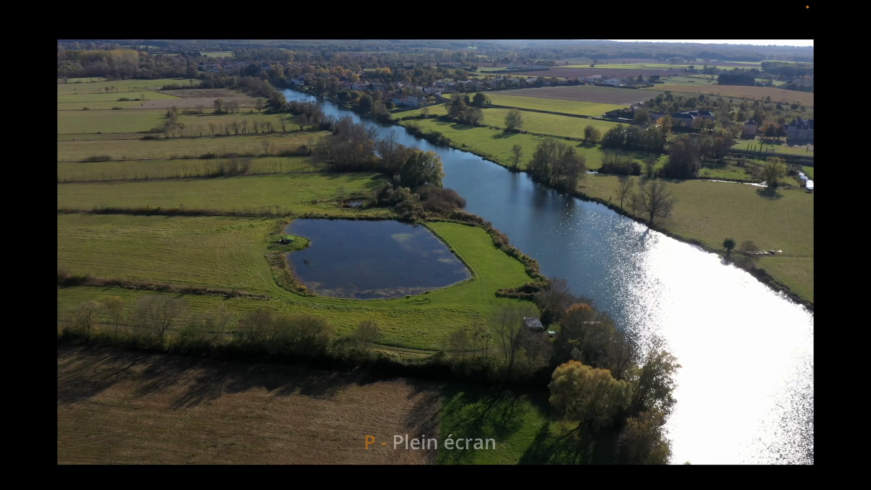
pyautogui.press('p')
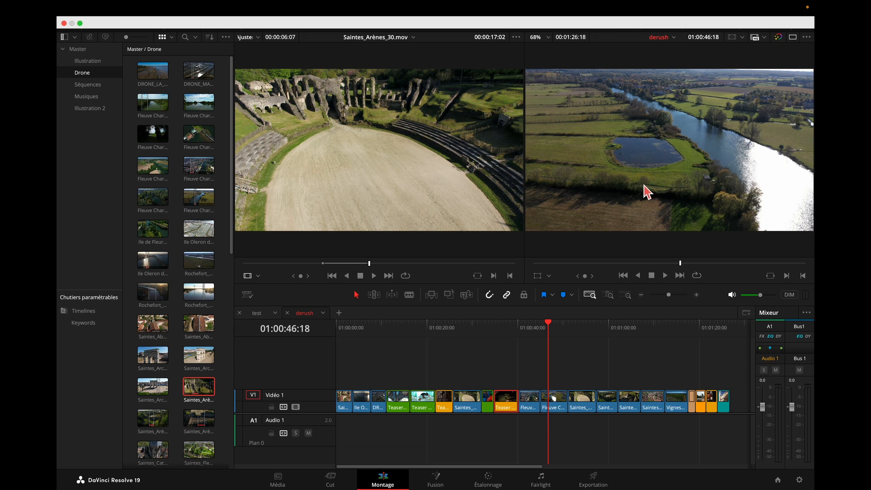
pyautogui.scroll(-2, 642, 184)
pyautogui.scroll(-3, 642, 185)
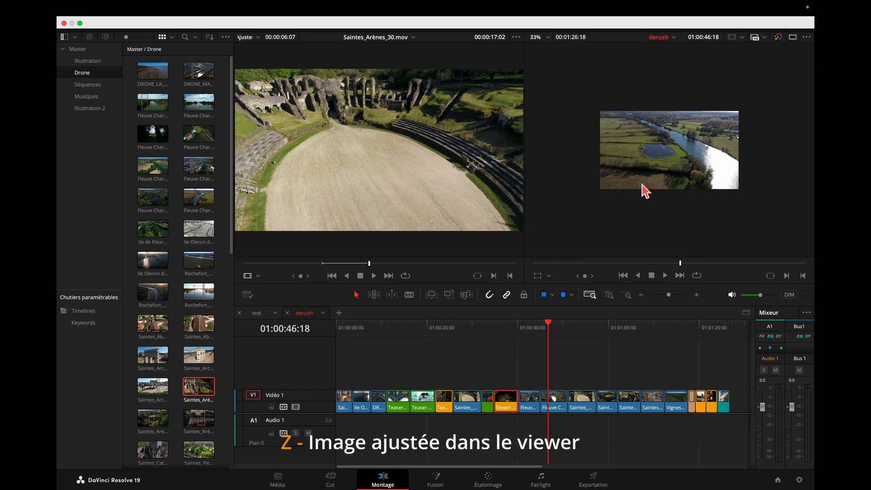
pyautogui.press('z')
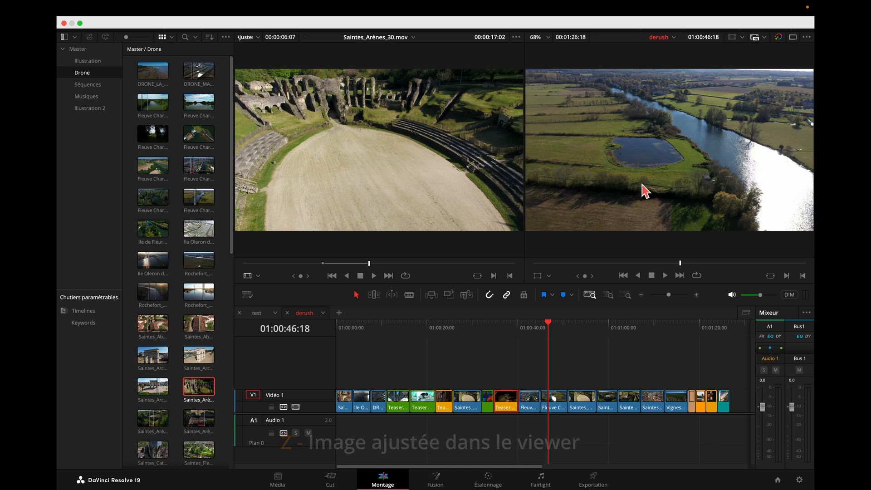
# Split the clip under the playhead at 01:00:46:18 and go back to selection mode
pyautogui.click(410, 296)
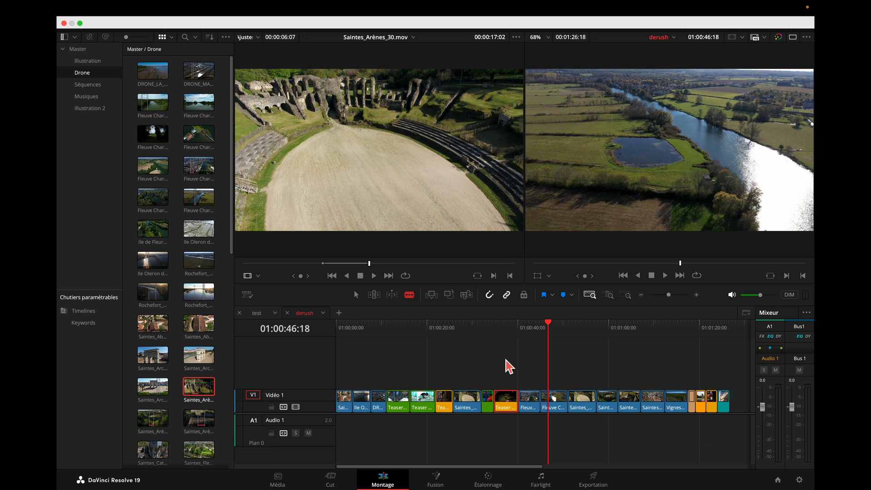
pyautogui.press('super+b')
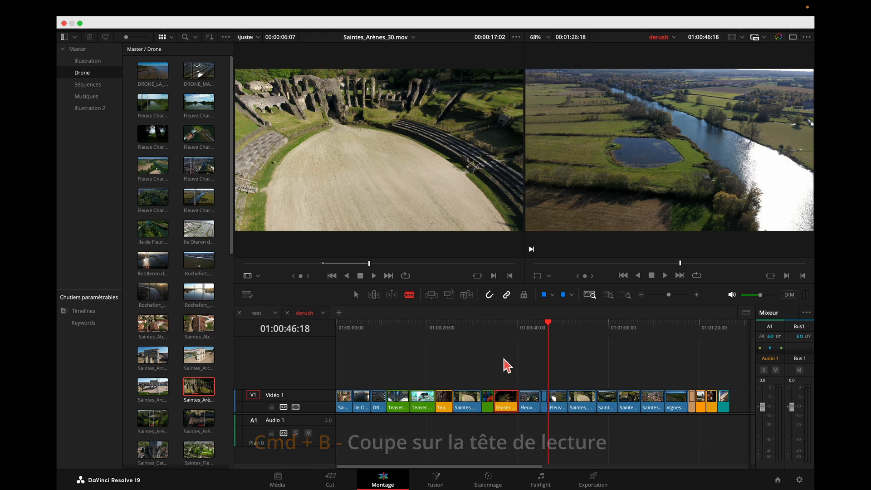
pyautogui.press('a')
# Delete the second half of the split clip at 01:00:49:04, leaving a gap, and undo the deletion
pyautogui.moveTo(549, 324); pyautogui.dragTo(561, 328)
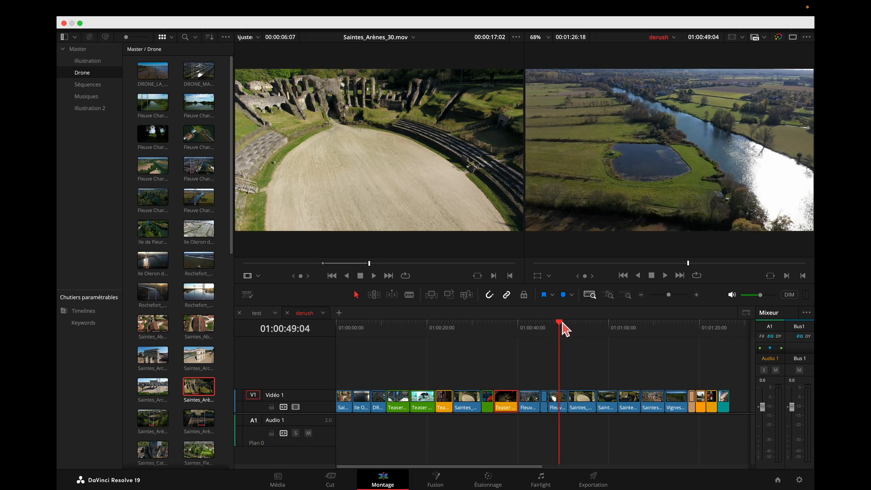
pyautogui.hotkey('shift', 'v')
pyautogui.press('BackSpace')
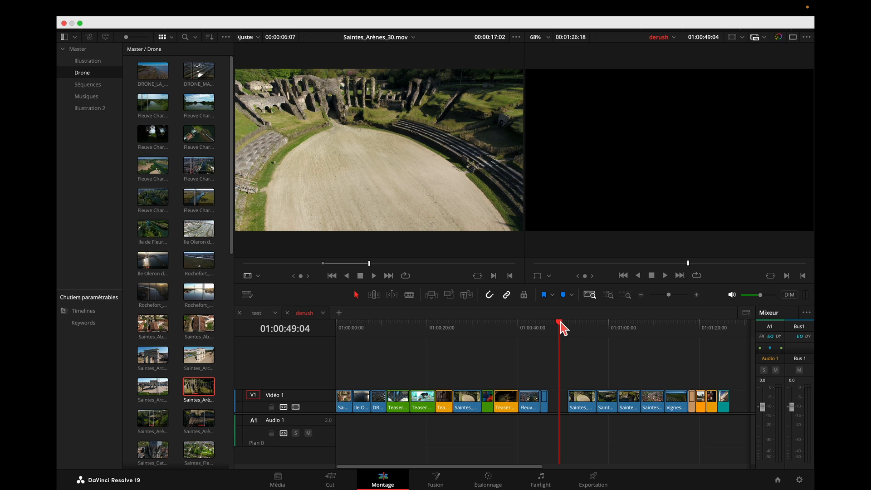
pyautogui.press('super+z')
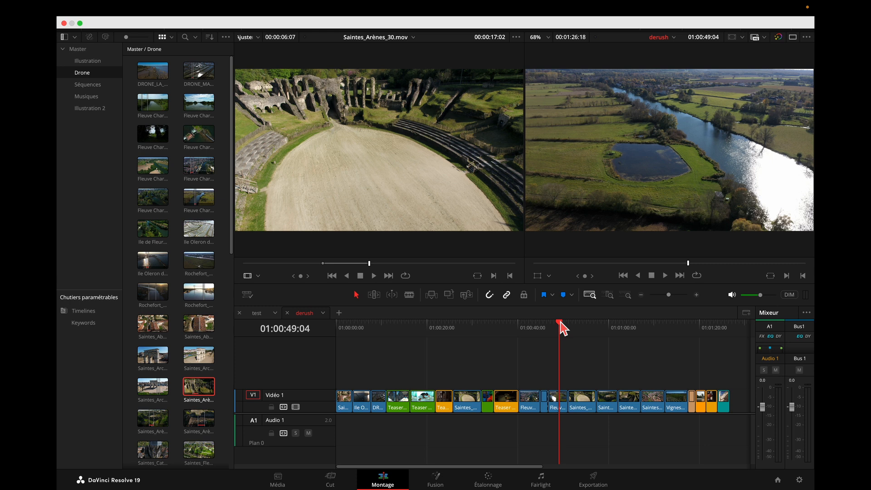
# Ripple-delete the second half of the split clip and undo the ripple deletion
pyautogui.click(559, 410)
pyautogui.hotkey('shift', 'BackSpace')
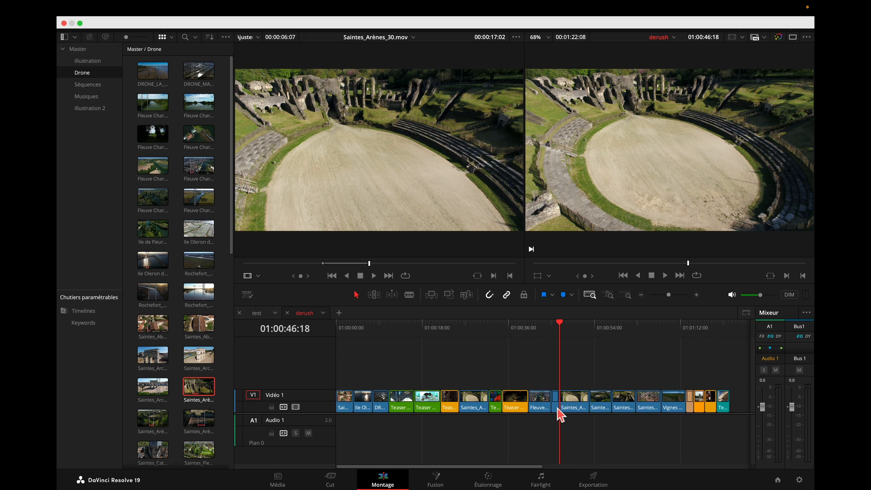
pyautogui.hotkey('ctrl', 'z')
# Disable the Saintes arena clip right after the split clip and enable it again
pyautogui.click(588, 408)
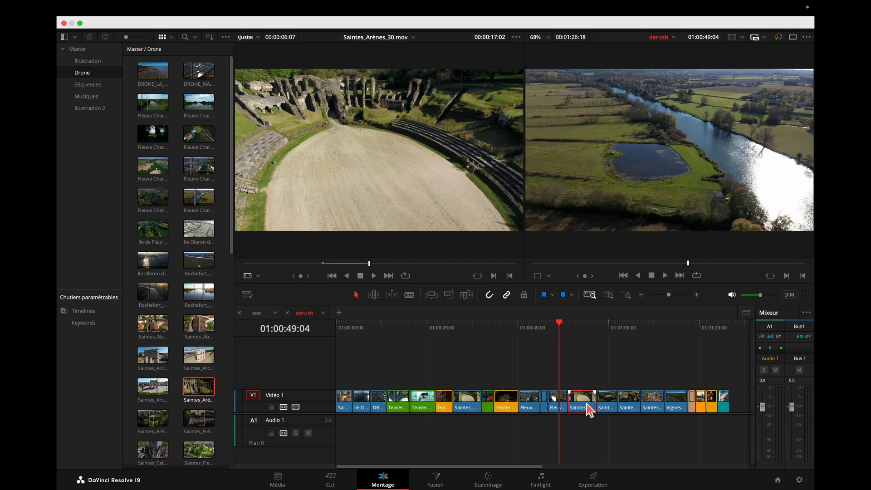
pyautogui.press('d')
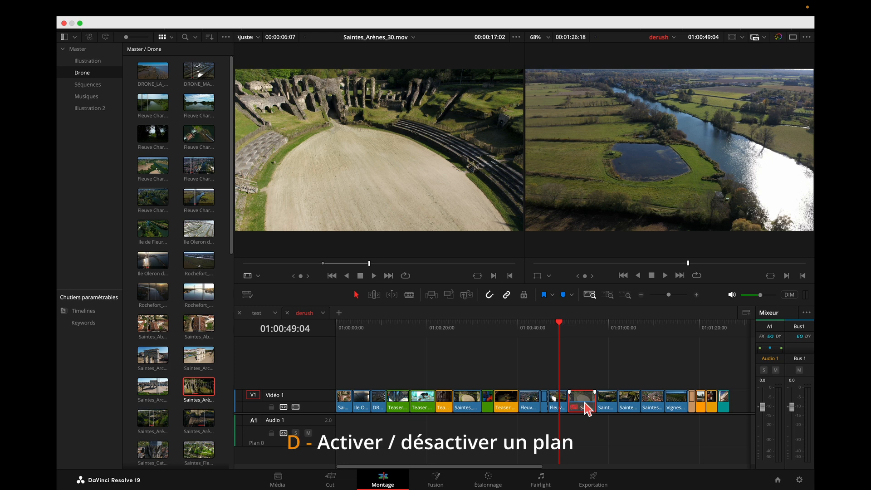
pyautogui.press('d')
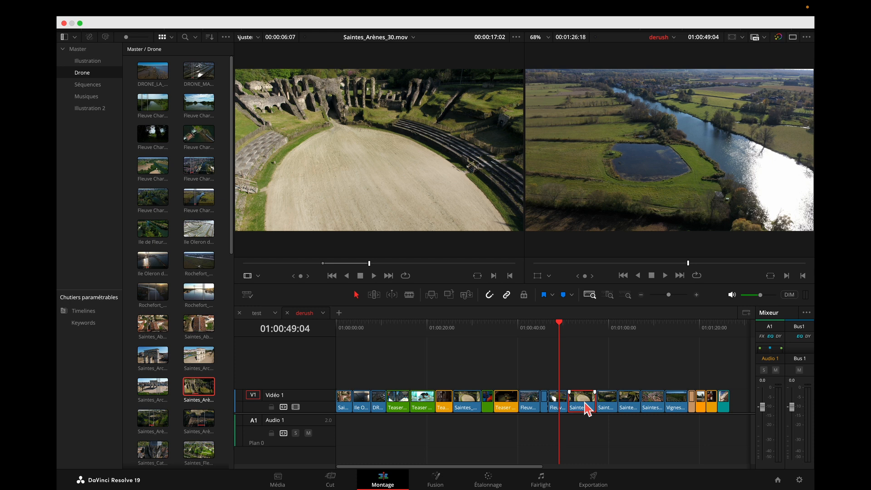
# Place a copy of the Saintes arena clip far past the timeline's end, fit the whole timeline in view, and remove the copy
pyautogui.moveTo(587, 408); pyautogui.dragTo(549, 418)
pyautogui.hotkey('shift', 'z')
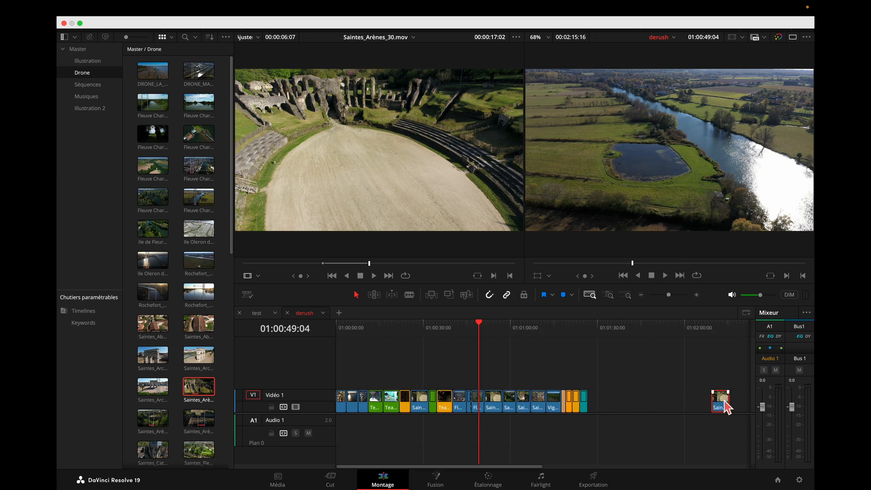
pyautogui.press('BackSpace')
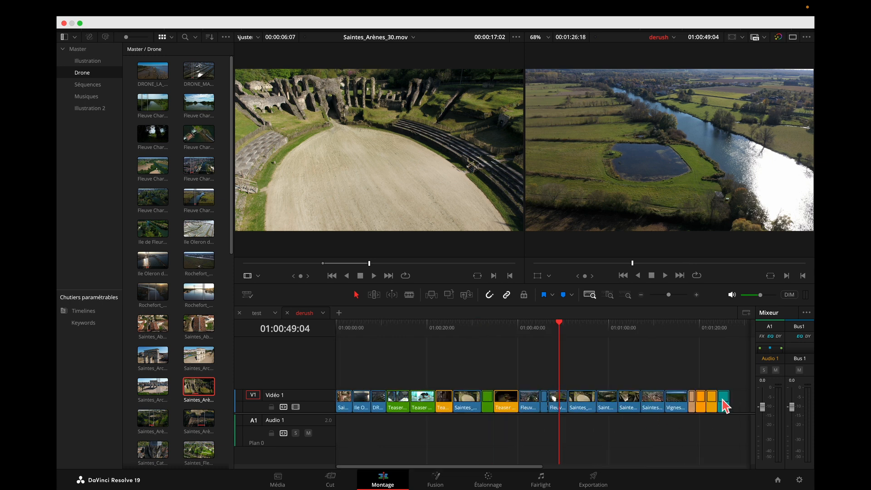
# Add a clip marker to Teaser plans_50.mov at 01:00:37:19
pyautogui.click(508, 331)
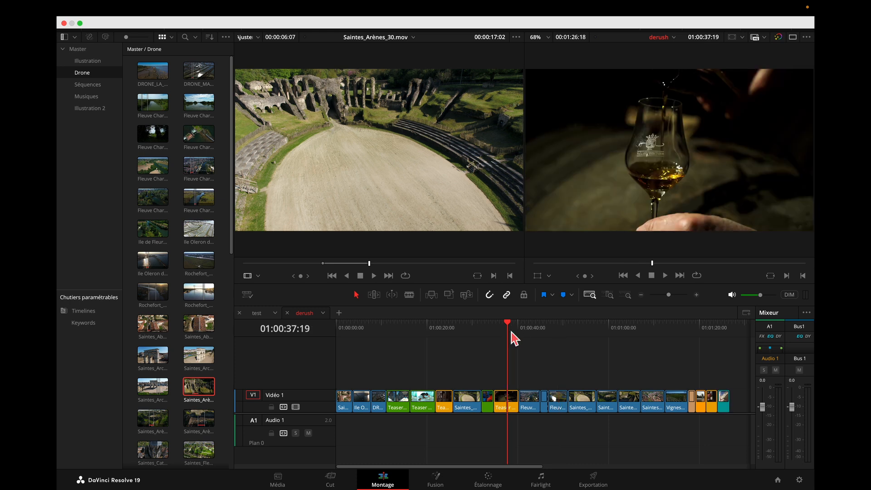
pyautogui.press('m')
pyautogui.click(510, 406)
pyautogui.press('m')
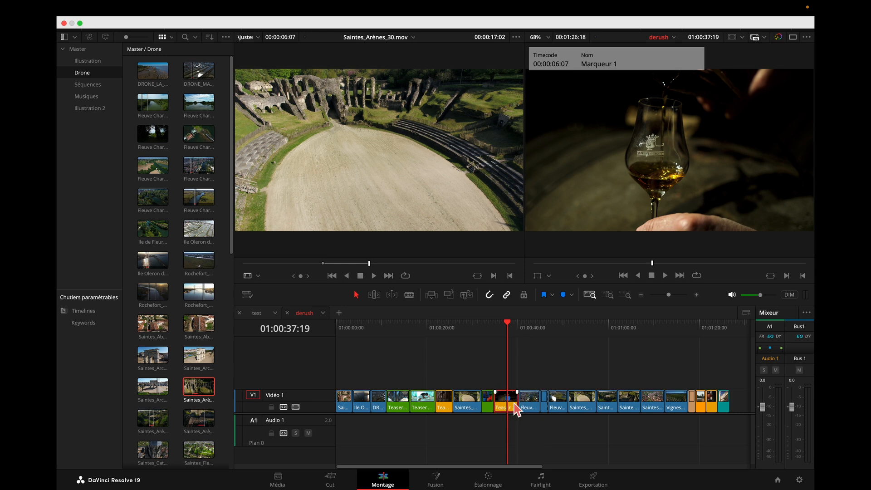
# Deselect all clips and add a marker on the timeline ruler at 01:01:04:05
pyautogui.moveTo(510, 325); pyautogui.dragTo(627, 326)
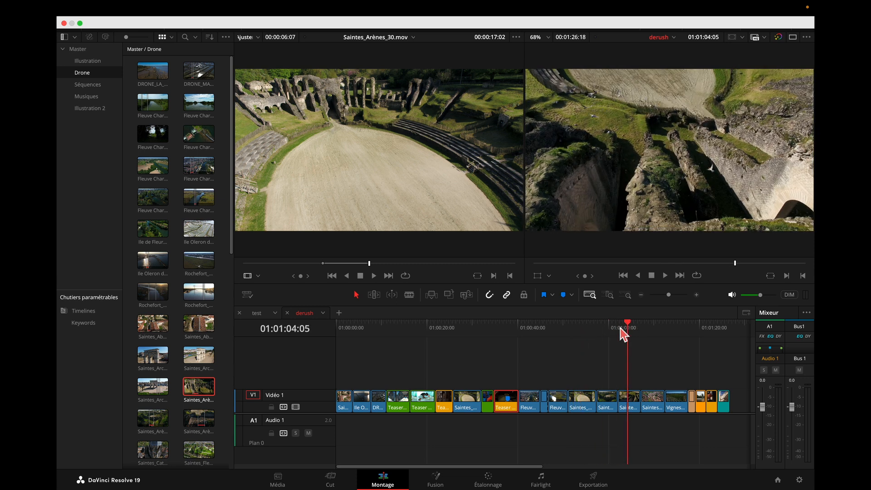
pyautogui.click(557, 365)
pyautogui.press('m')
# Move the playhead to 01:00:32:01, zoom the timeline in around it, and zoom back out
pyautogui.moveTo(630, 329)
pyautogui.mouseDown()
pyautogui.moveTo(661, 328)
pyautogui.moveTo(482, 338)
pyautogui.mouseUp()
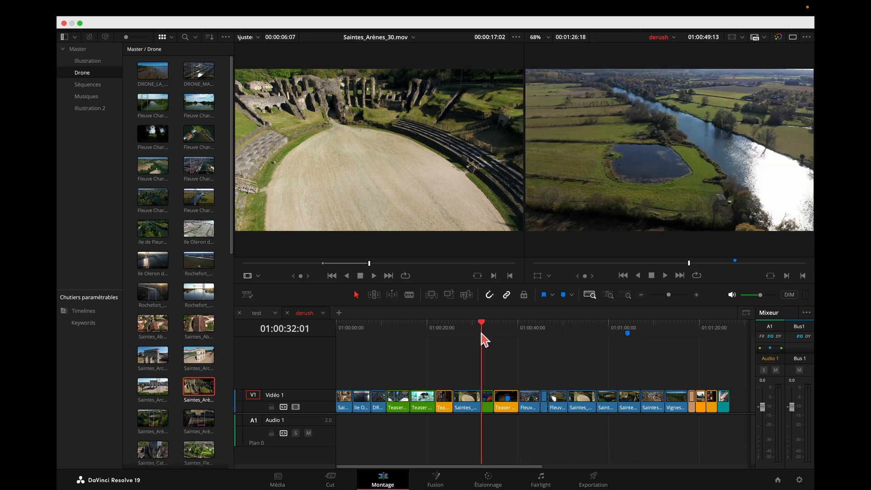
pyautogui.press('super+equal')
pyautogui.press('super+equal')
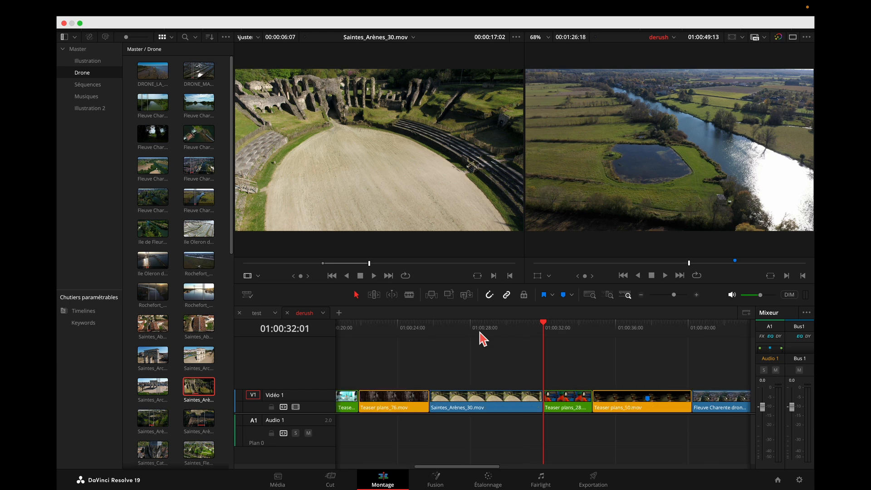
pyautogui.press('super+minus')
pyautogui.press('super+minus')
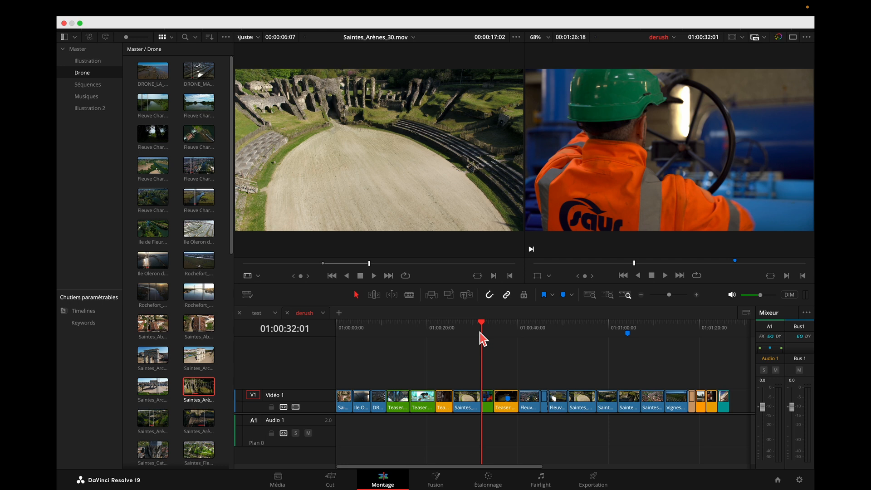
# Open the dialog for creating a new timeline and cancel it
pyautogui.press('super+n')
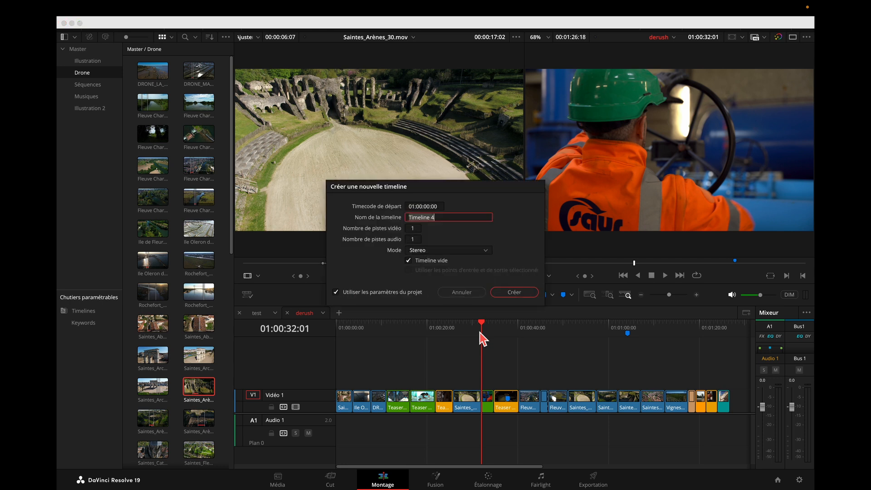
pyautogui.click(469, 296)
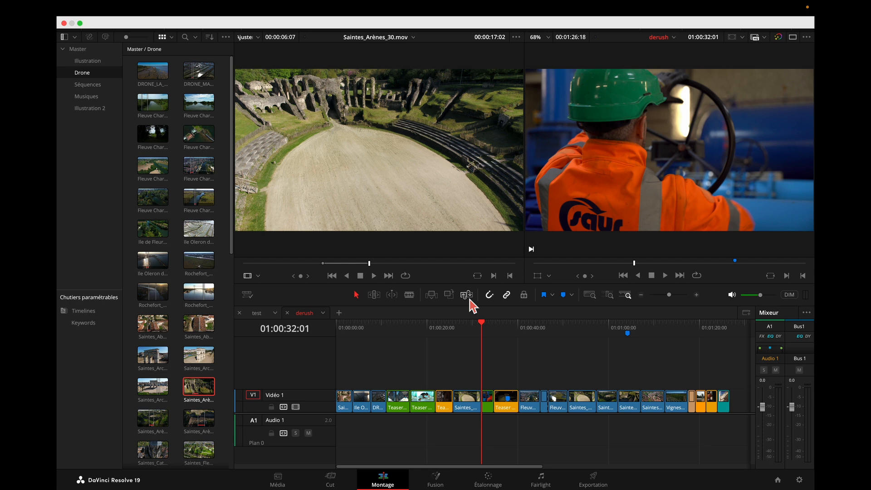
# Jump the playhead back four edit points to 01:00:11:03 and advance it frame by frame
pyautogui.press('Up')
pyautogui.press('Up')
pyautogui.press('Up')
pyautogui.press('Up')
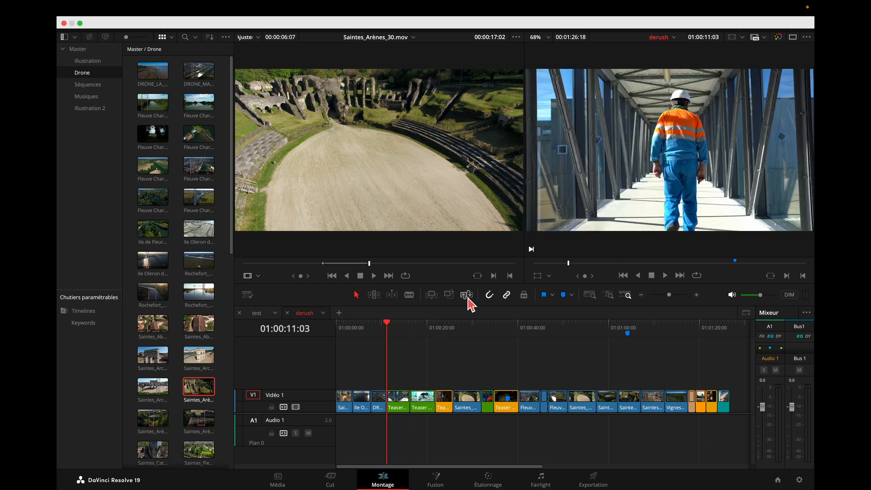
pyautogui.press('Right')
pyautogui.press('Right')
pyautogui.press('Right')
pyautogui.press('Right')
pyautogui.press('Right')
pyautogui.press('Right')
pyautogui.press('Right')
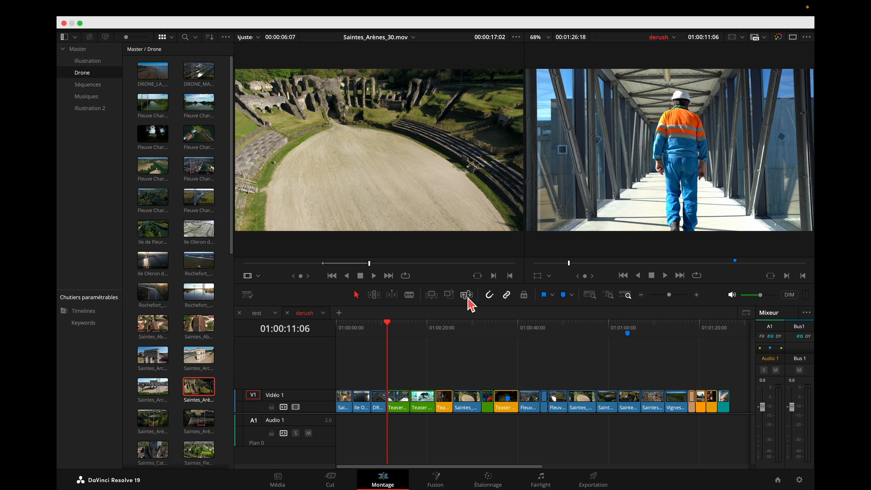
# Advance the playhead frame by frame to 01:00:11:19 on the derush timeline
pyautogui.press('Right')
pyautogui.press('Right')
pyautogui.press('Right')
pyautogui.press('Right')
pyautogui.press('Right')
pyautogui.press('Right')
pyautogui.press('Right')
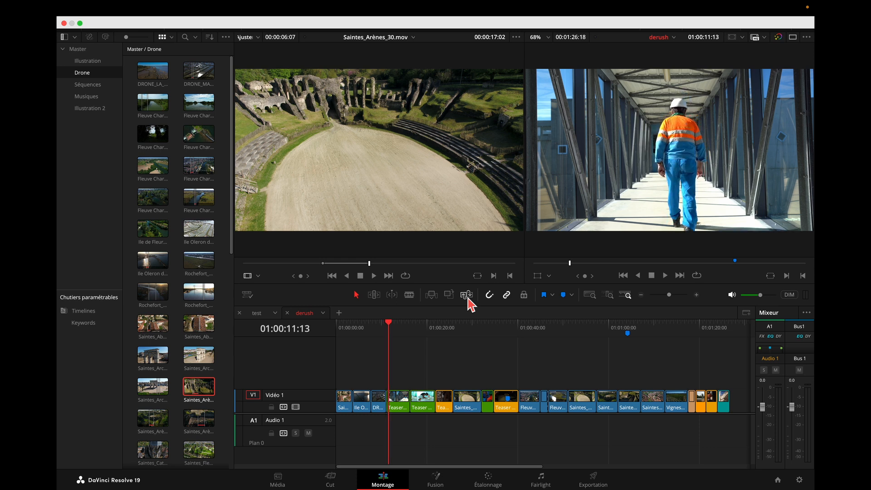
pyautogui.press('Right')
pyautogui.press('Right')
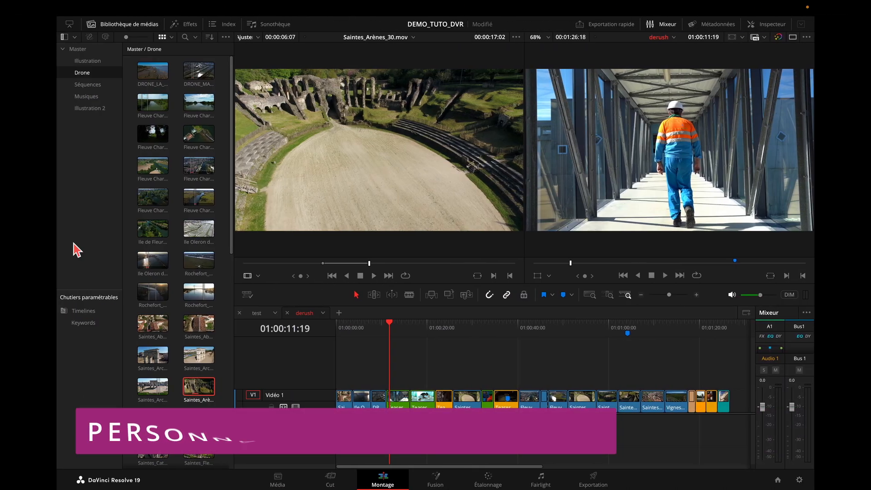
# Open the keyboard customization window and look through the shortcut presets and the options for saving, importing, exporting and deleting presets
pyautogui.click(112, 12)
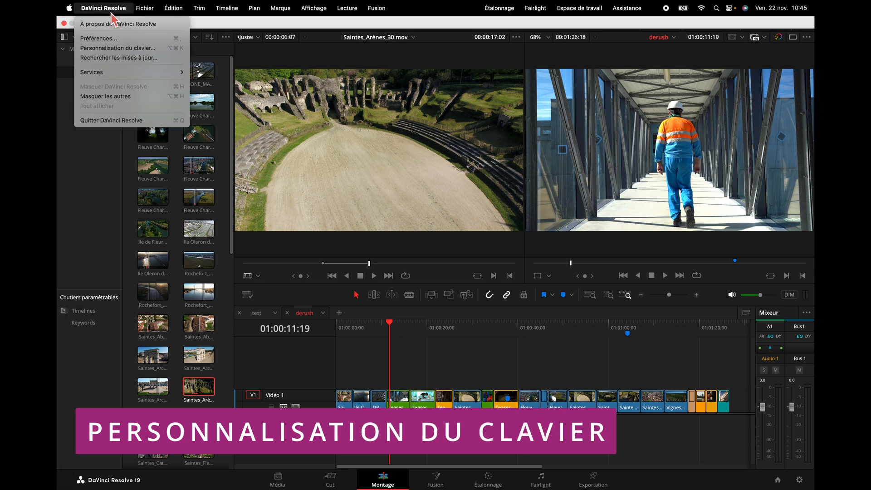
pyautogui.click(114, 49)
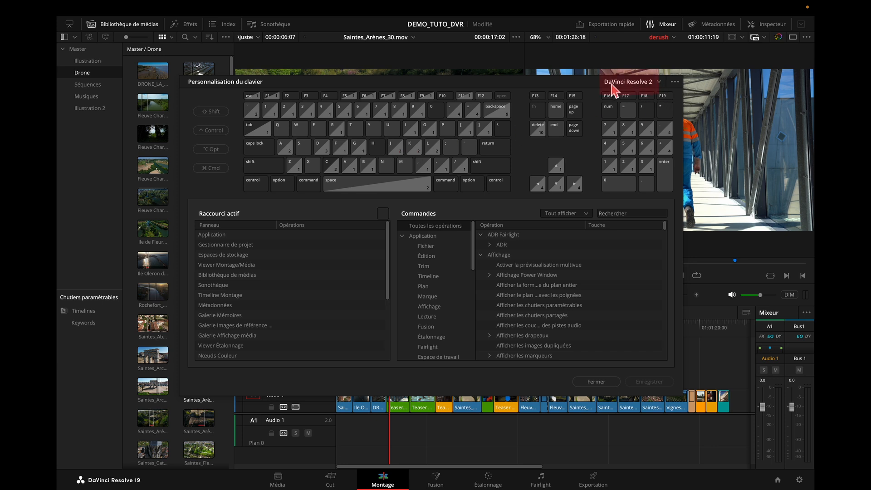
pyautogui.click(660, 84)
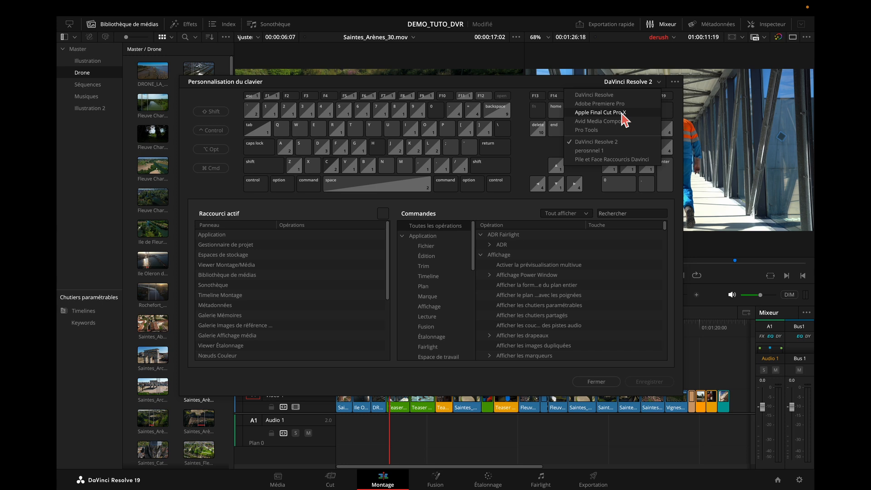
pyautogui.click(548, 82)
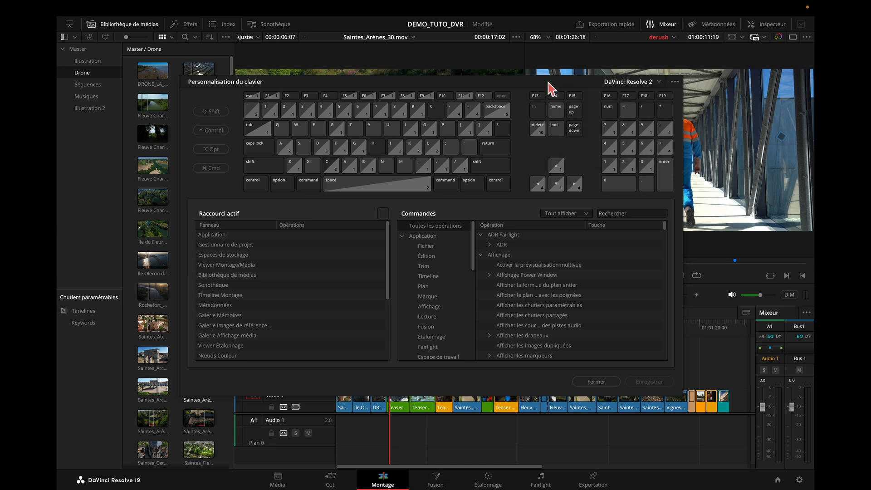
pyautogui.click(676, 82)
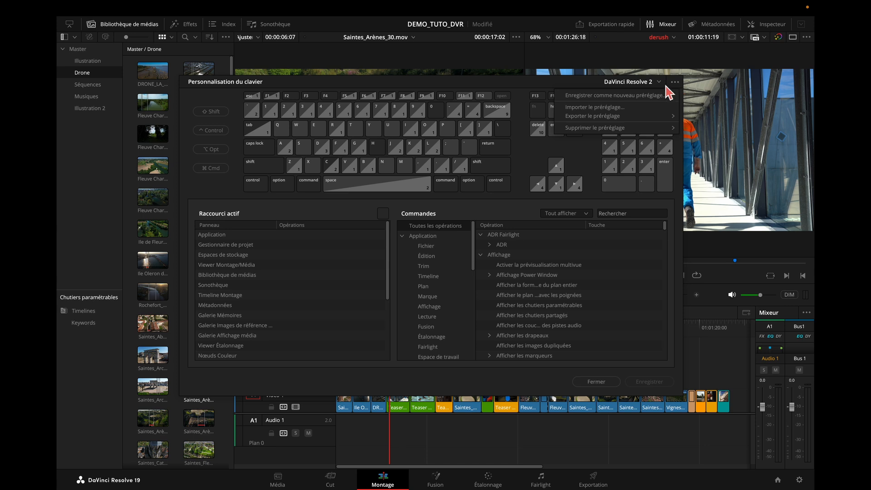
pyautogui.click(637, 109)
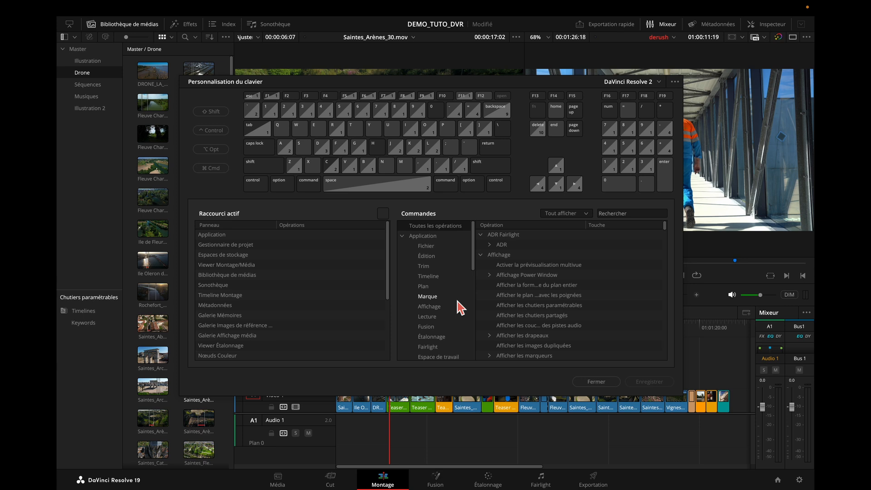
# Look up the operation assigned to F9 and open the shortcut of the Insérer command for editing
pyautogui.click(429, 97)
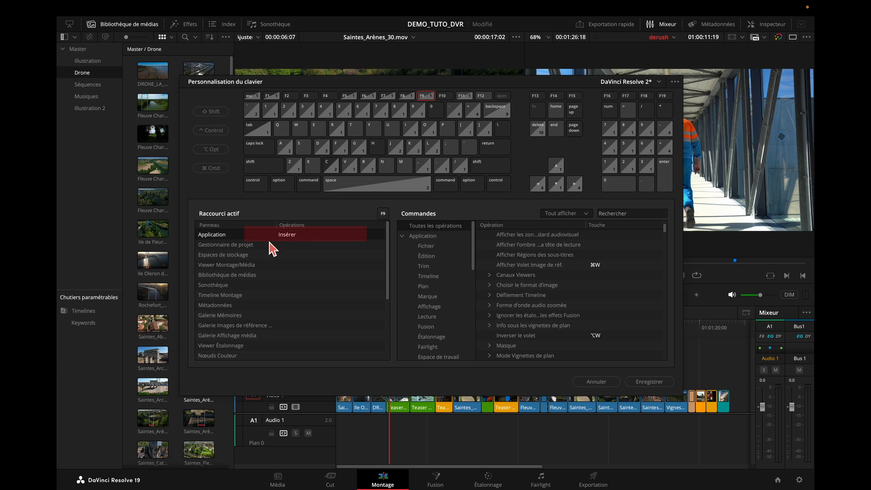
pyautogui.click(294, 240)
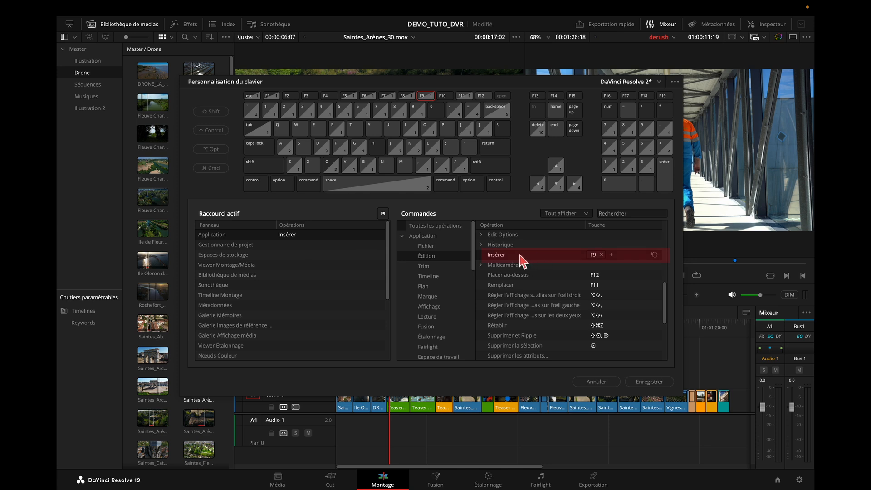
pyautogui.click(594, 256)
pyautogui.scroll(1, 608, 275)
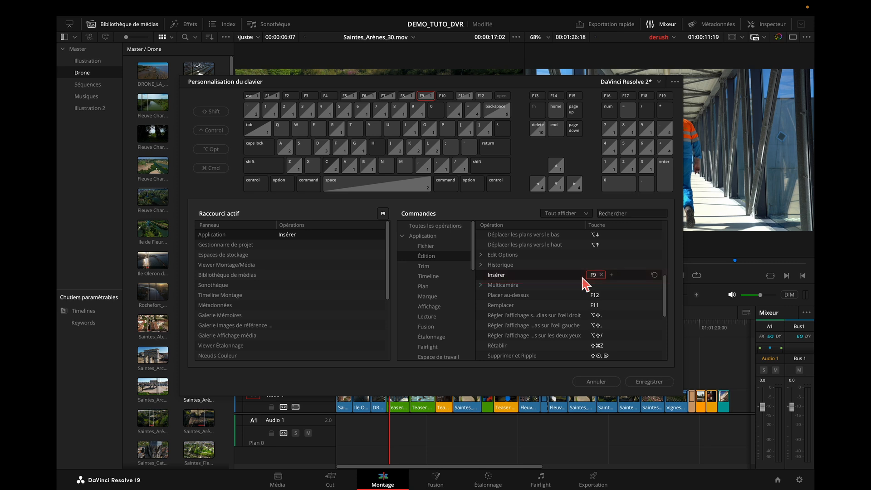
# Look up the operations assigned to I and to Cmd+I on the virtual keyboard
pyautogui.click(411, 132)
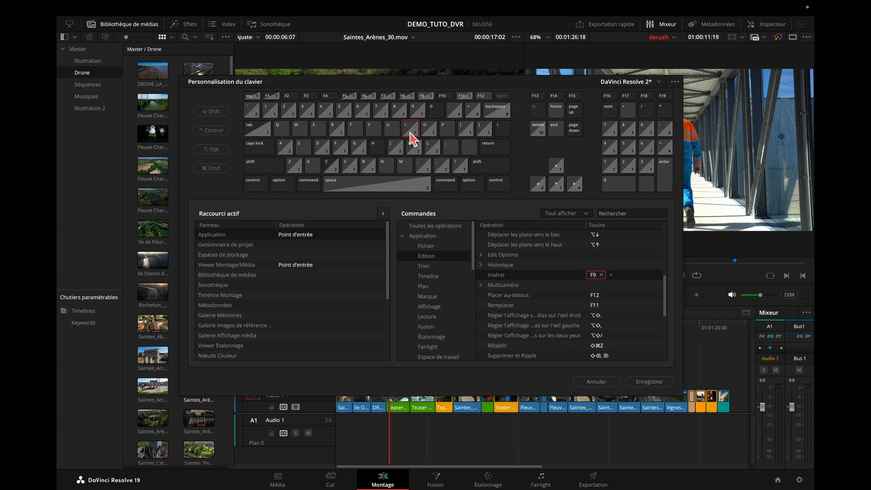
pyautogui.click(213, 169)
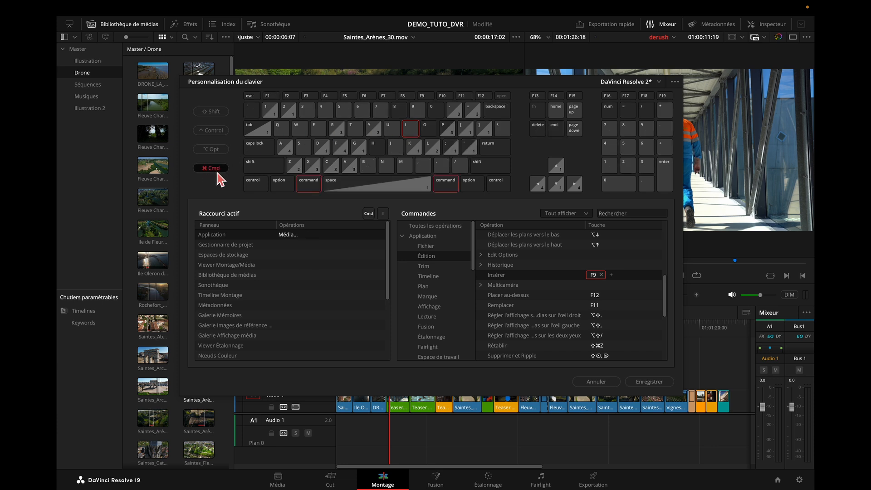
# Check which commands the I key is assigned to when combined with Cmd, Option and Control
pyautogui.click(298, 243)
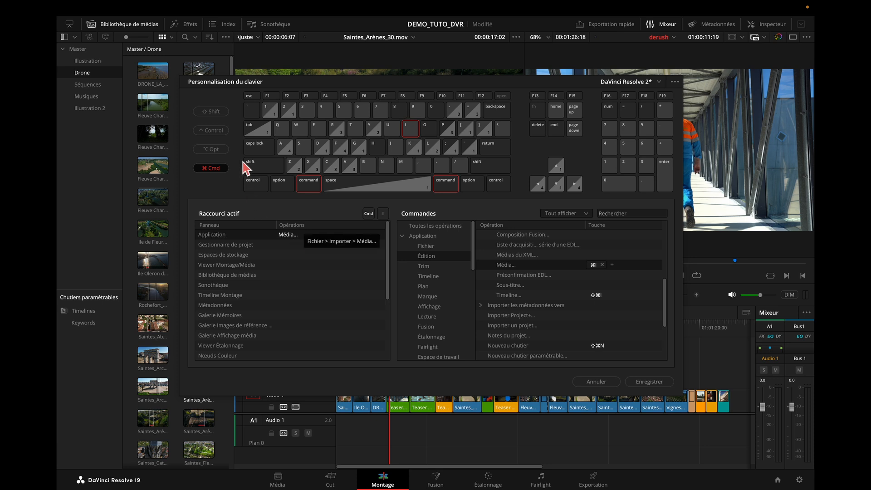
pyautogui.click(211, 149)
pyautogui.click(211, 168)
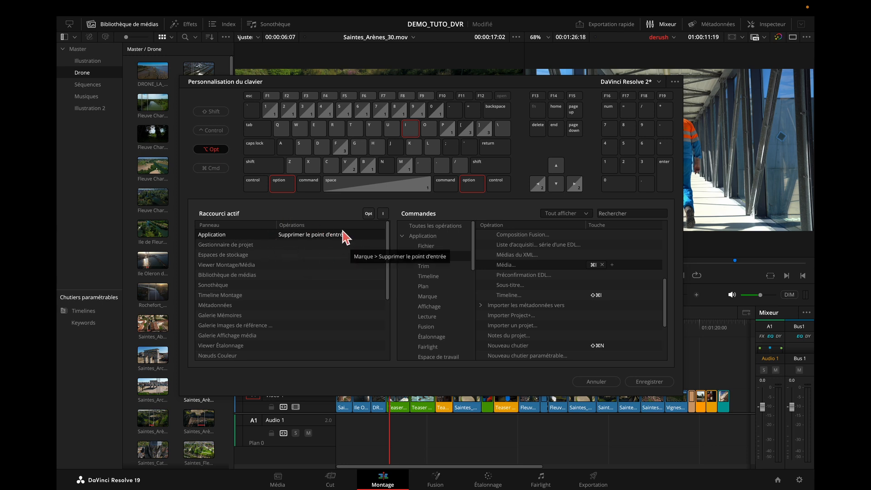
pyautogui.click(212, 150)
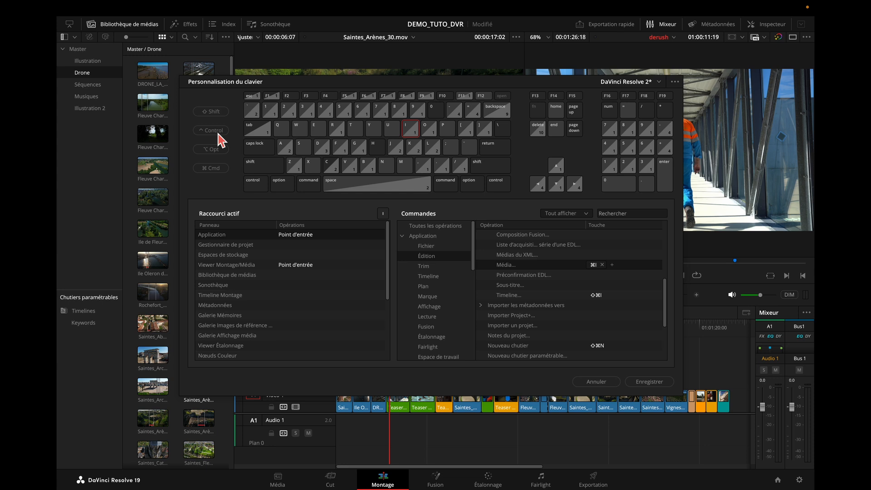
pyautogui.click(217, 133)
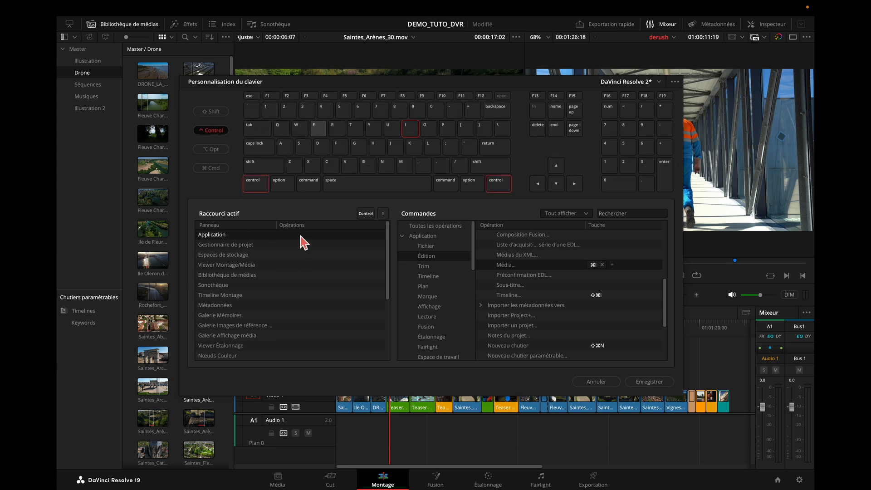
pyautogui.click(214, 131)
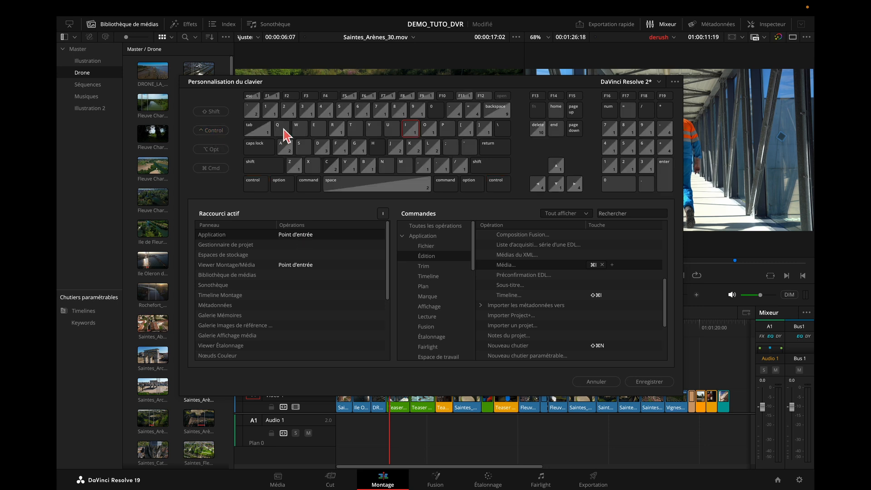
# Look up the Insérer command through F9, replace its shortcut with Control+I, save the keyboard layout and close the customization window
pyautogui.click(426, 97)
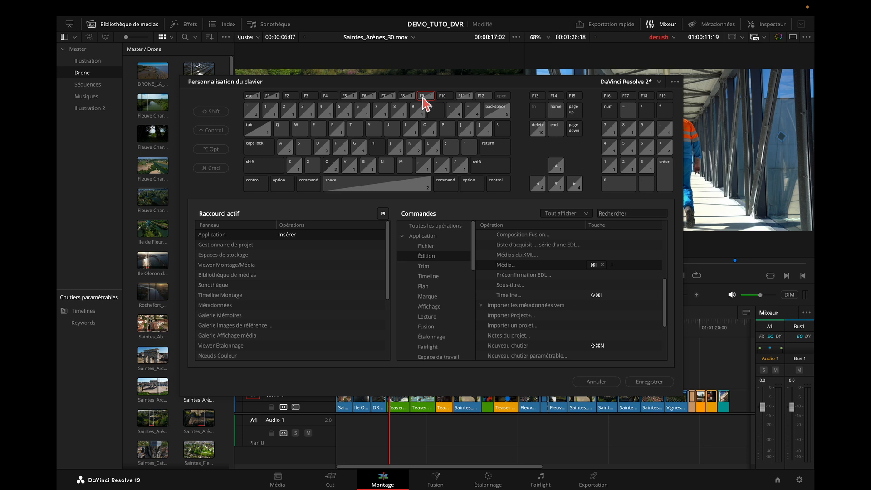
pyautogui.click(289, 240)
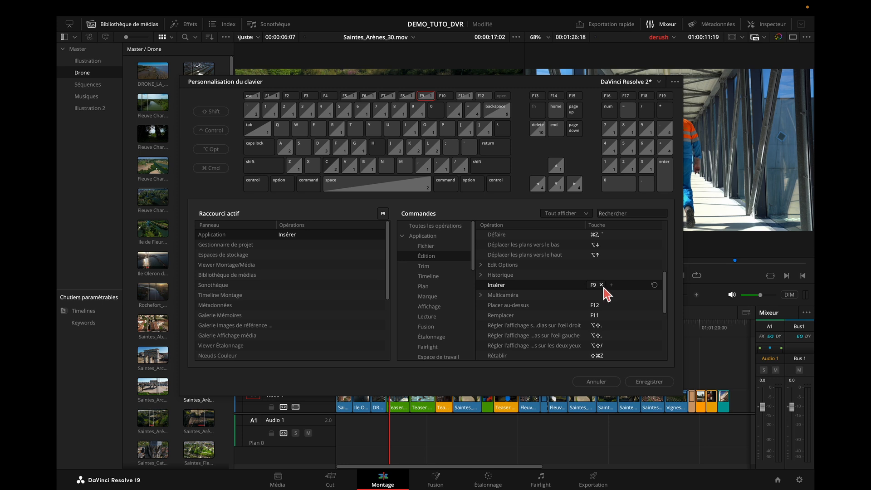
pyautogui.click(602, 286)
pyautogui.hotkey('ctrl', 'i')
pyautogui.click(653, 384)
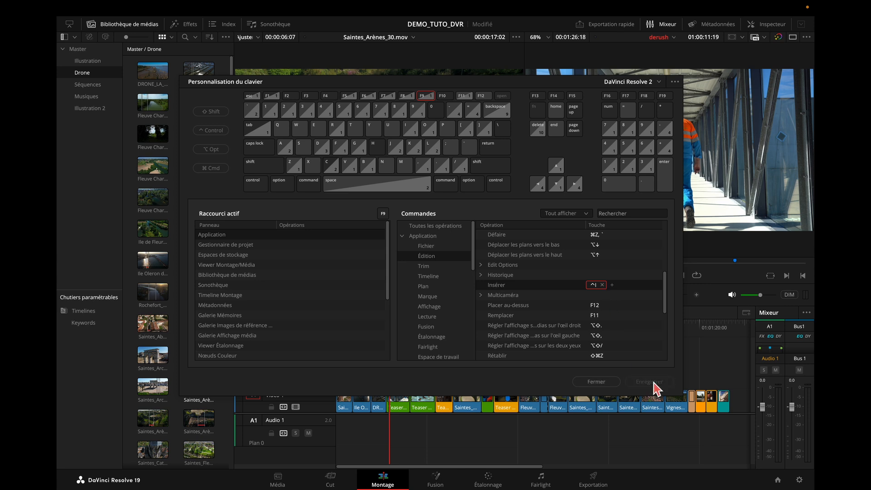
pyautogui.click(606, 382)
# Insert the source clip Saintes_Arènes_30.mov into the derush timeline at 01:00:11:03, before the first green Teaser clip
pyautogui.moveTo(390, 325)
pyautogui.mouseDown()
pyautogui.moveTo(598, 338)
pyautogui.moveTo(386, 331)
pyautogui.mouseUp()
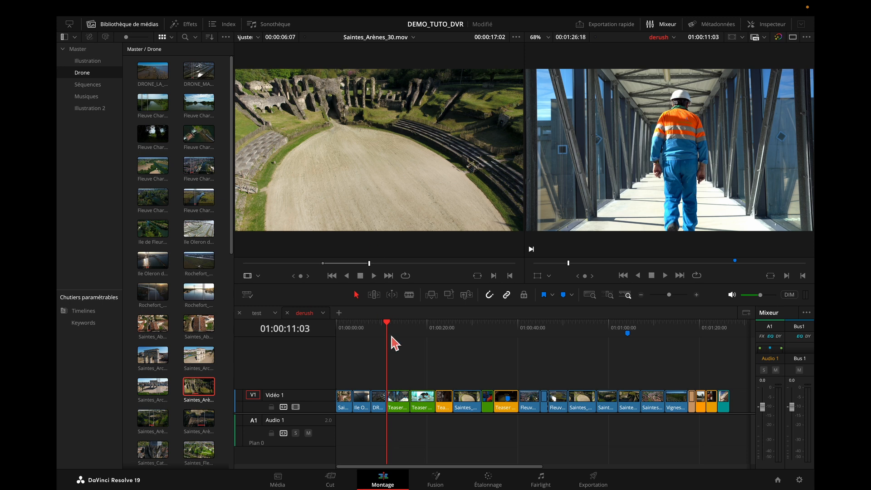
pyautogui.moveTo(389, 325)
pyautogui.mouseDown()
pyautogui.moveTo(378, 326)
pyautogui.moveTo(403, 328)
pyautogui.moveTo(381, 329)
pyautogui.moveTo(391, 332)
pyautogui.mouseUp()
pyautogui.click(390, 177)
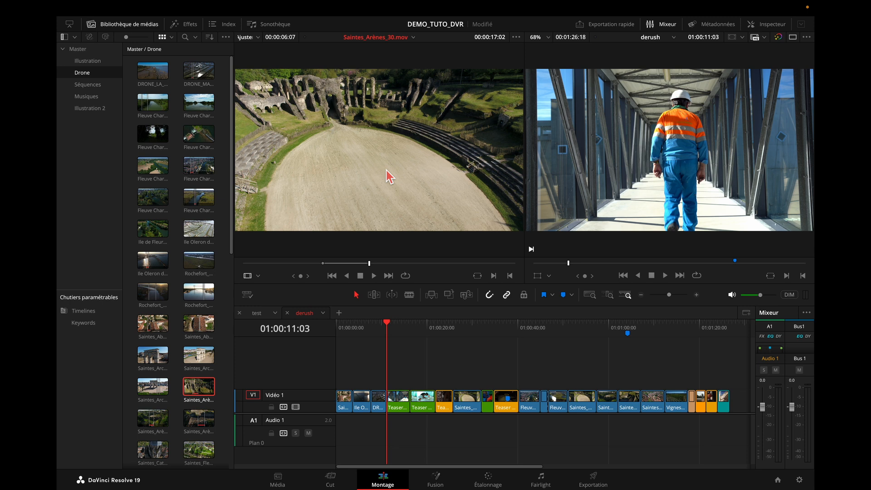
pyautogui.press('F9')
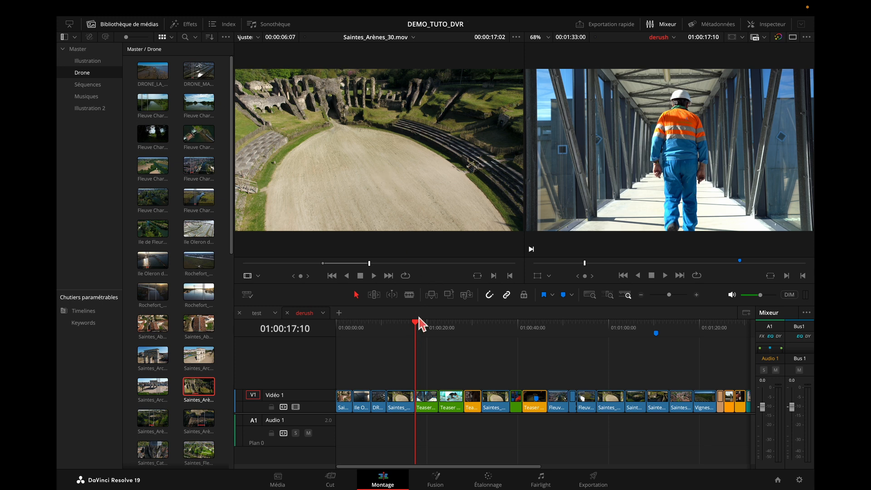
# Reopen the keyboard customization and look up which command F11 is assigned to
pyautogui.moveTo(420, 319); pyautogui.dragTo(469, 355)
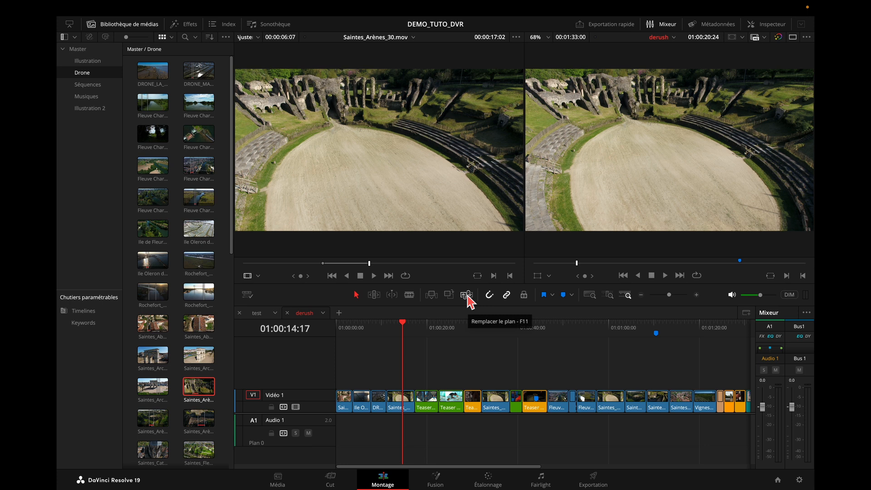
pyautogui.click(119, 8)
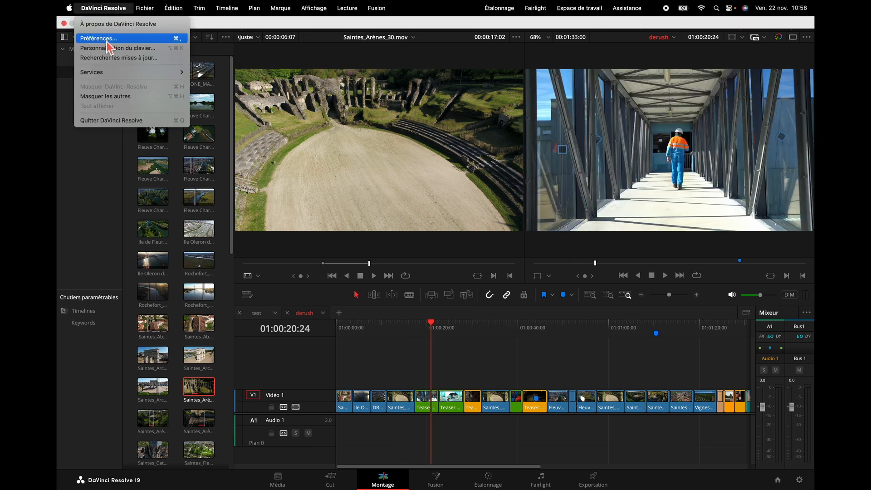
pyautogui.click(117, 48)
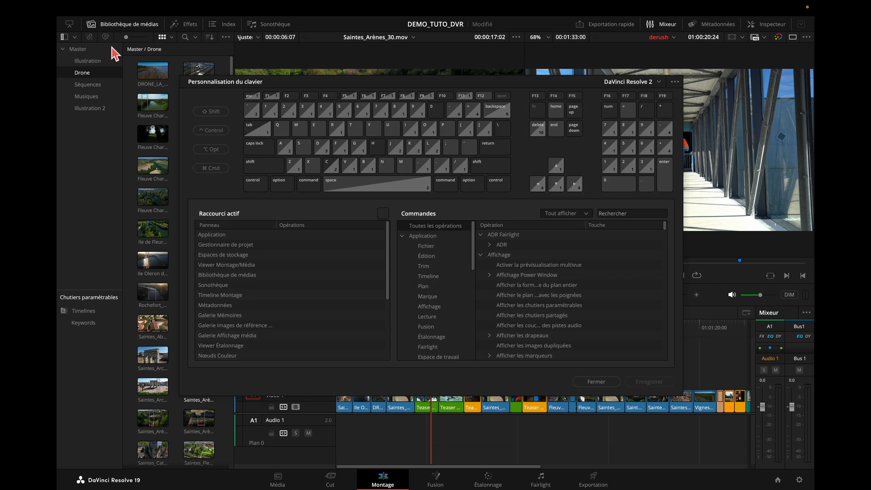
pyautogui.click(467, 100)
pyautogui.click(308, 236)
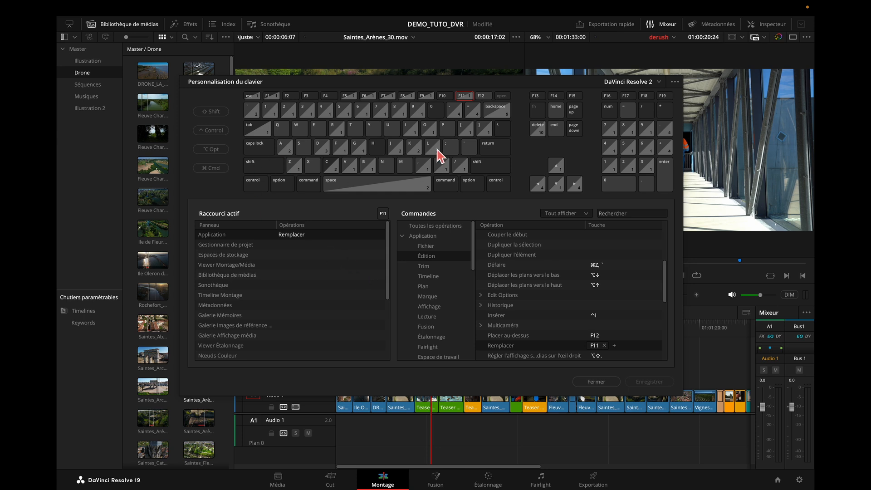
# Check which commands the R key is assigned to alone and with Cmd, Option and Control
pyautogui.click(341, 135)
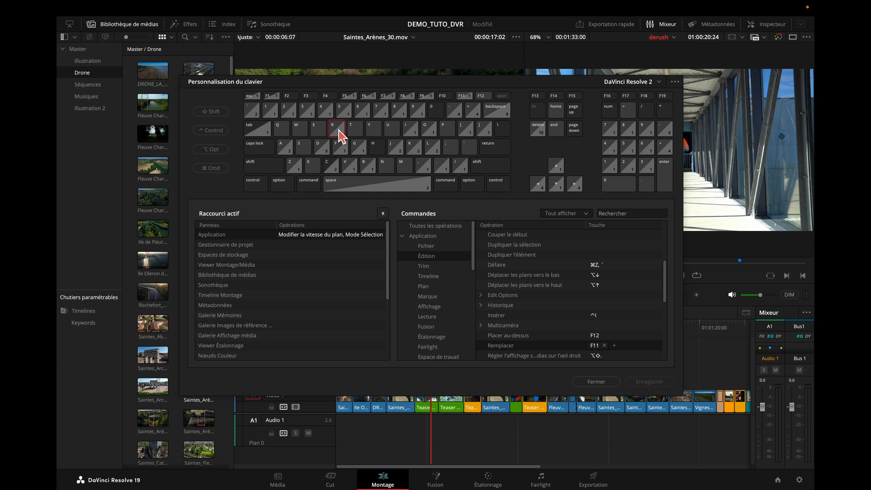
pyautogui.click(220, 169)
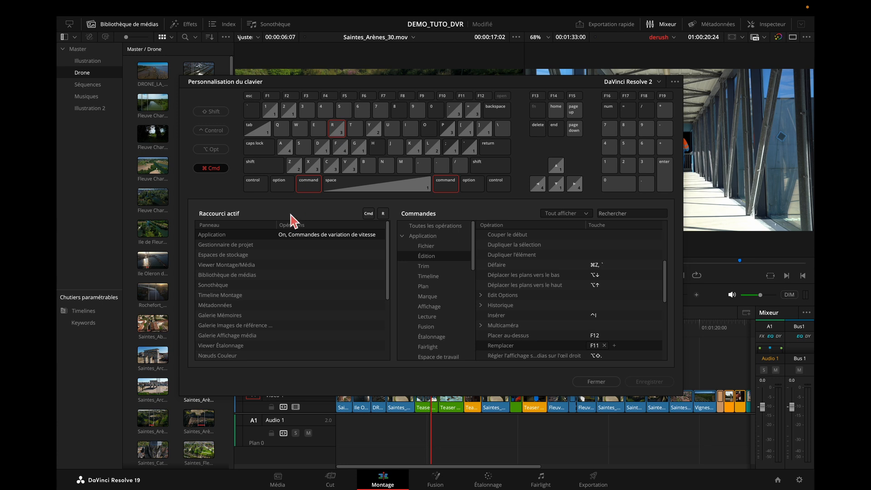
pyautogui.click(217, 153)
pyautogui.click(218, 169)
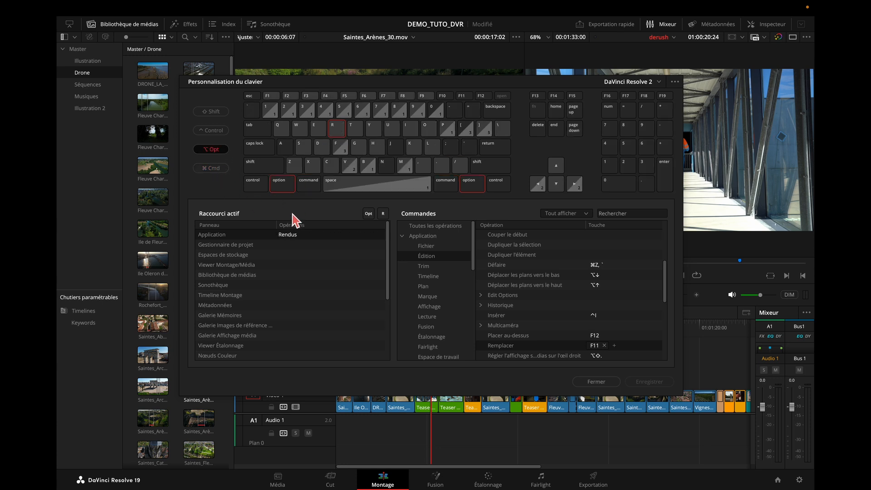
pyautogui.click(217, 130)
pyautogui.click(220, 150)
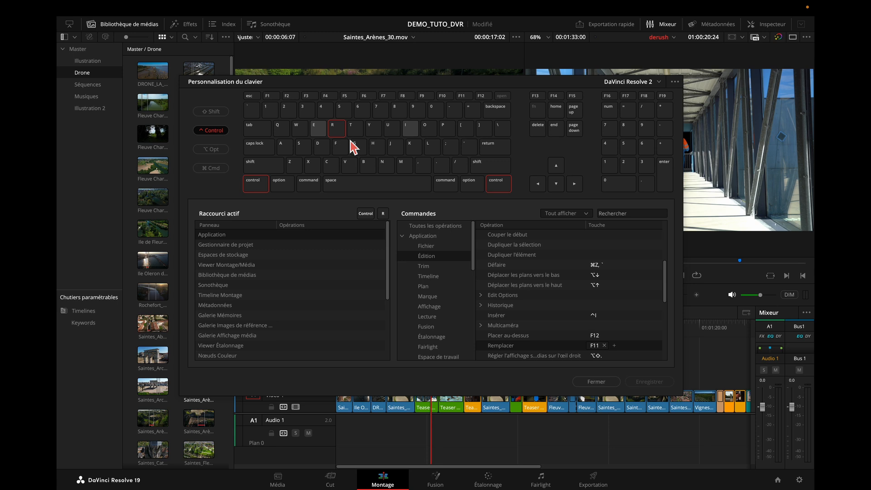
# Replace the Remplacer command's shortcut with Control+R, save the keyboard layout and close the customization window
pyautogui.click(462, 100)
pyautogui.click(216, 131)
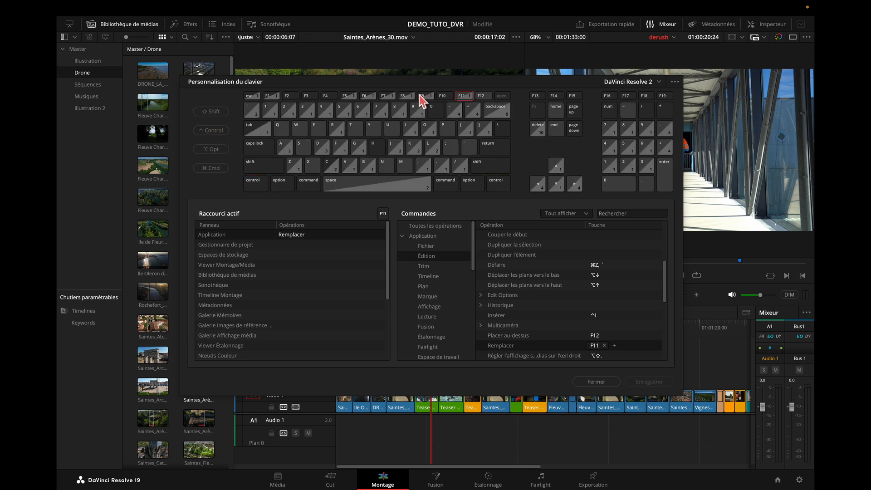
pyautogui.click(604, 345)
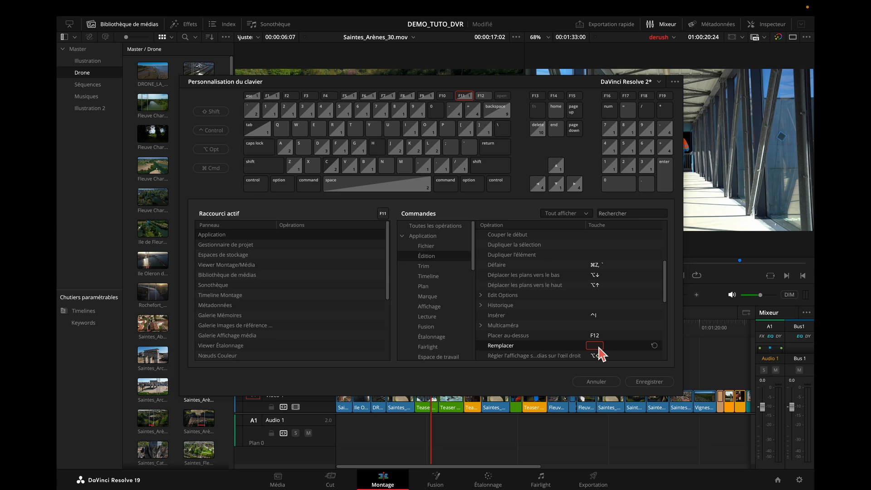
pyautogui.hotkey('ctrl', 'r')
pyautogui.click(650, 384)
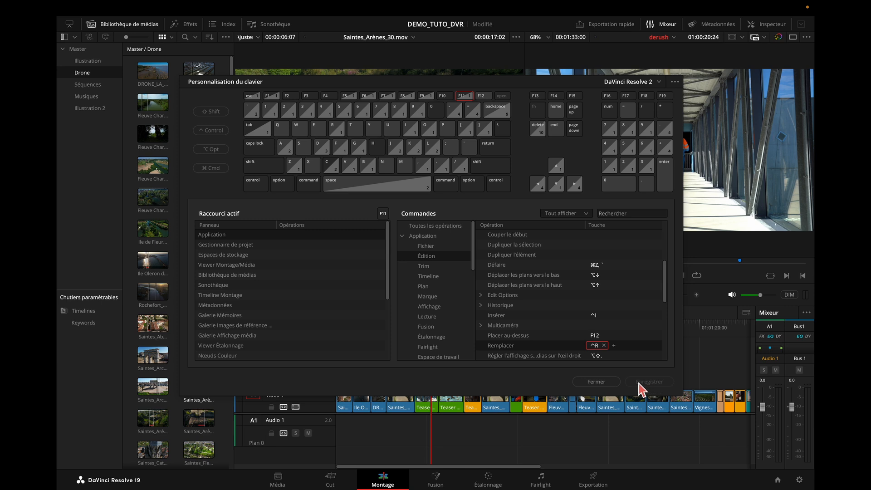
pyautogui.click(610, 384)
# Replace the orange Teaser clip at 01:00:41:01 in the derush timeline with the source clip Saintes_Arènes_30.mov
pyautogui.moveTo(433, 323); pyautogui.dragTo(526, 325)
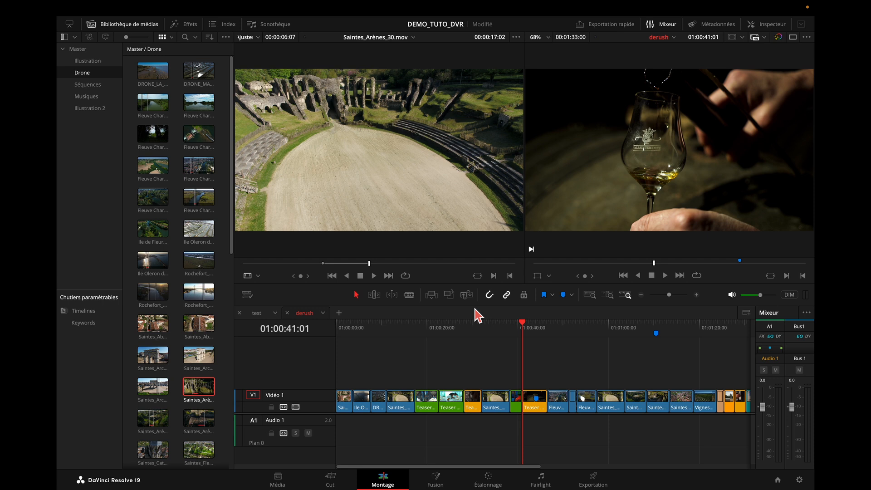
pyautogui.press('F11')
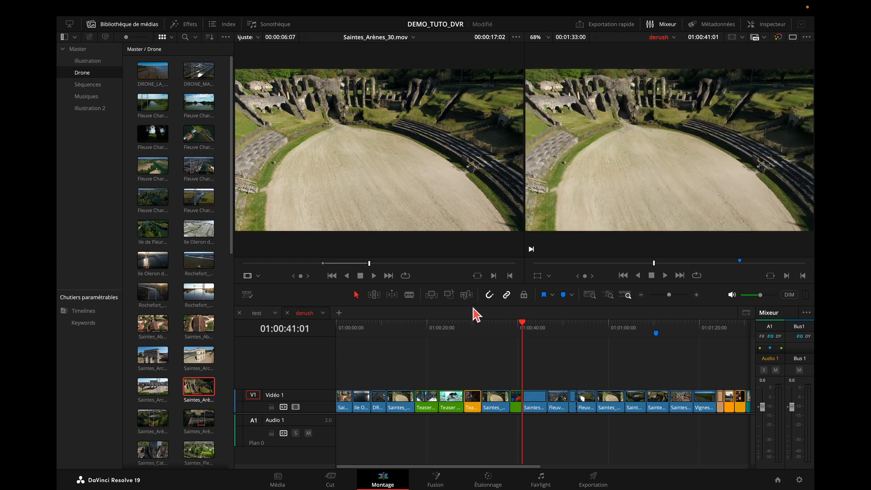
pyautogui.moveTo(524, 326)
pyautogui.mouseDown()
pyautogui.moveTo(538, 325)
pyautogui.moveTo(525, 325)
pyautogui.mouseUp()
pyautogui.moveTo(540, 330); pyautogui.dragTo(539, 330)
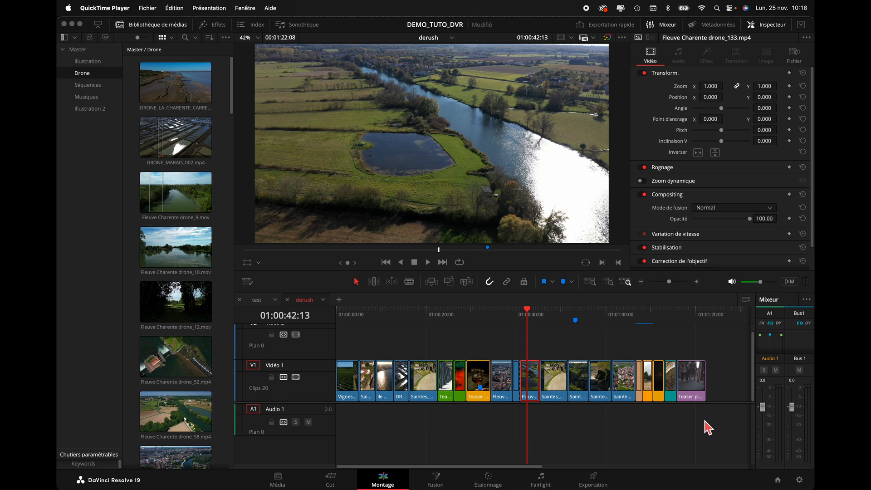
# Play the derush timeline from its beginning and reduce the height of the video tracks
pyautogui.click(422, 337)
pyautogui.press('Home')
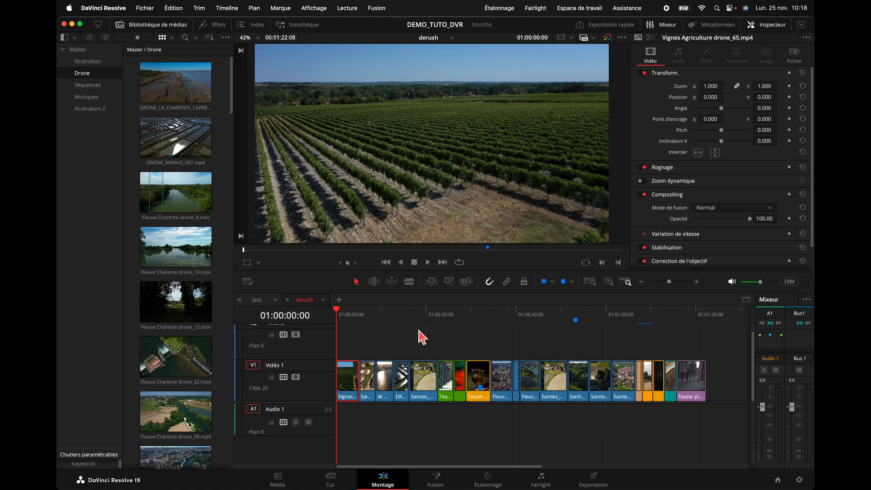
pyautogui.moveTo(338, 312)
pyautogui.mouseDown()
pyautogui.moveTo(352, 312)
pyautogui.moveTo(336, 320)
pyautogui.mouseUp()
pyautogui.press('space')
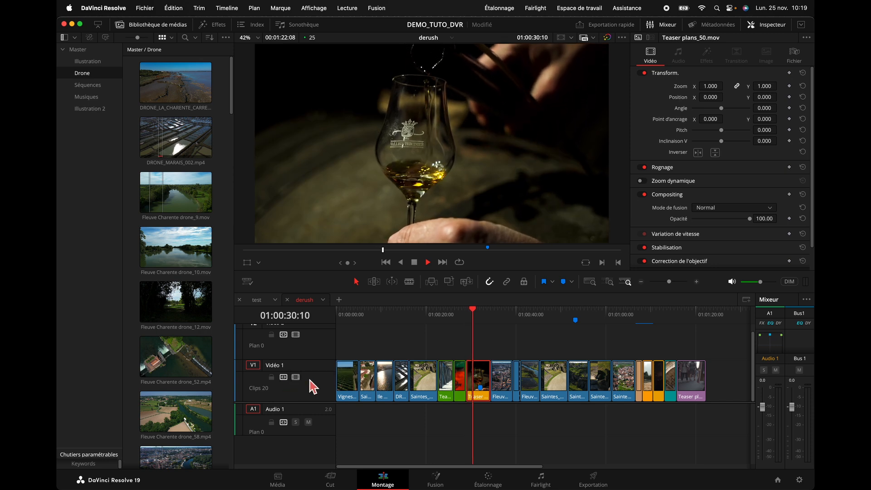
pyautogui.scroll(-1, 310, 379)
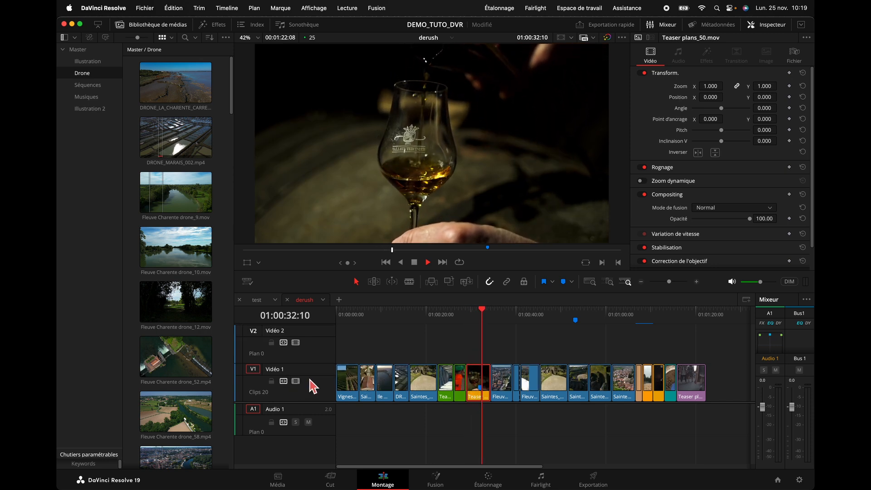
pyautogui.scroll(-2, 312, 387)
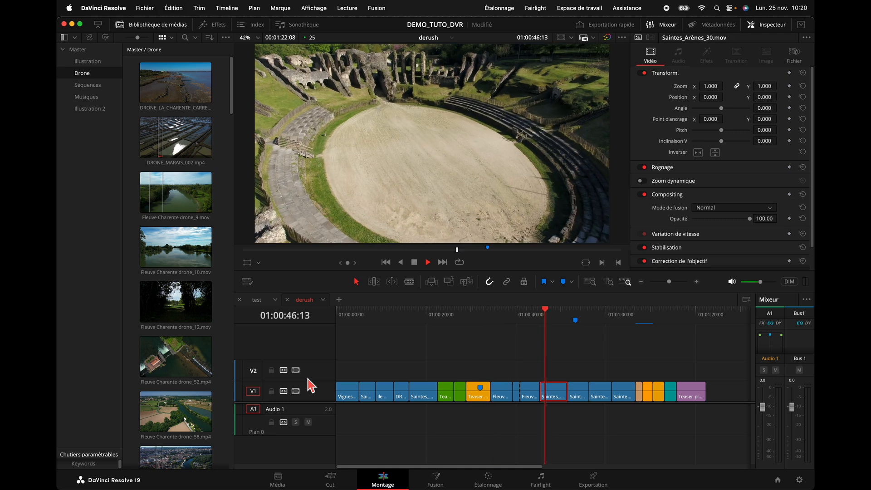
# Set the timeline playback resolution to Quart
pyautogui.click(348, 8)
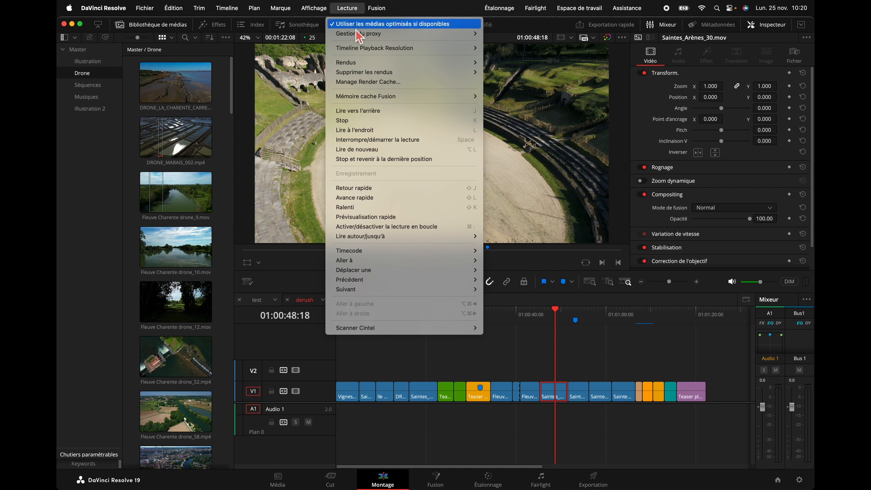
pyautogui.moveTo(356, 50)
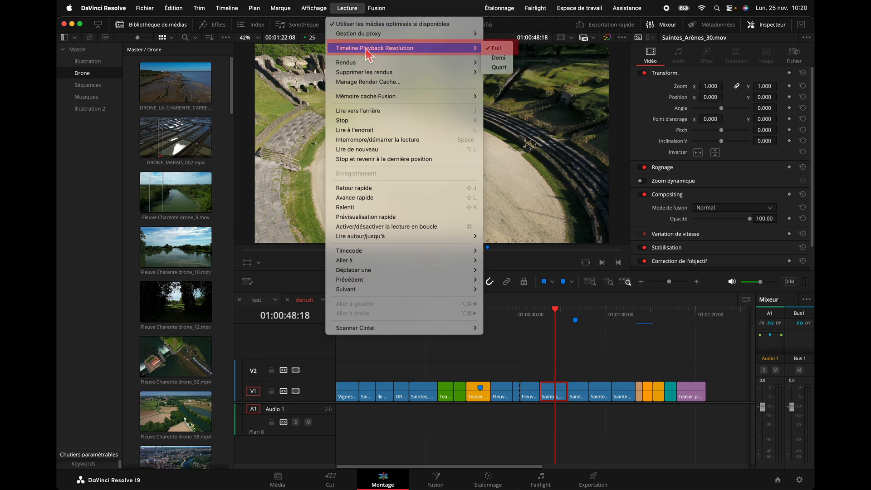
pyautogui.click(496, 68)
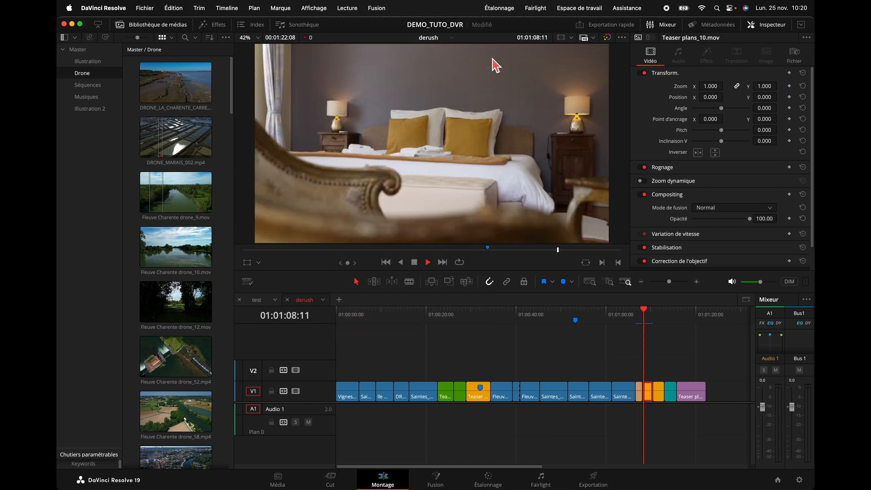
# Return the playhead to the start of the timeline and play the opening clips to check playback smoothness
pyautogui.press('space')
pyautogui.moveTo(647, 311); pyautogui.dragTo(248, 296)
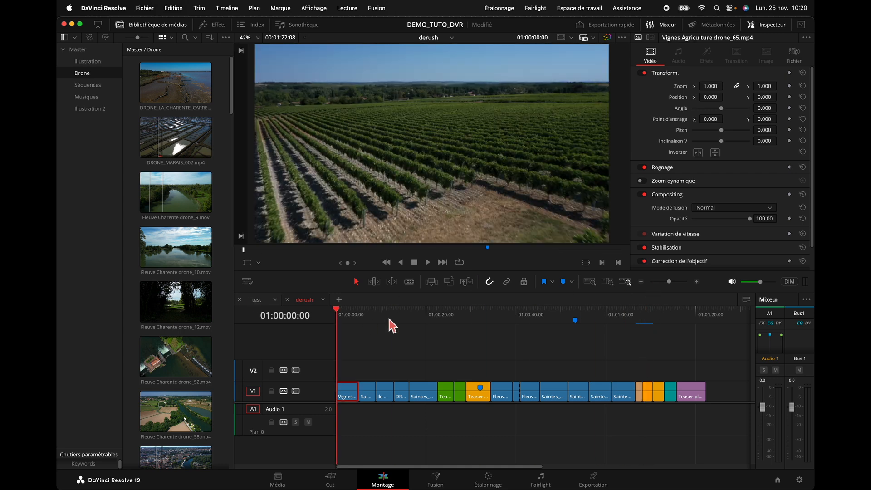
pyautogui.press('space')
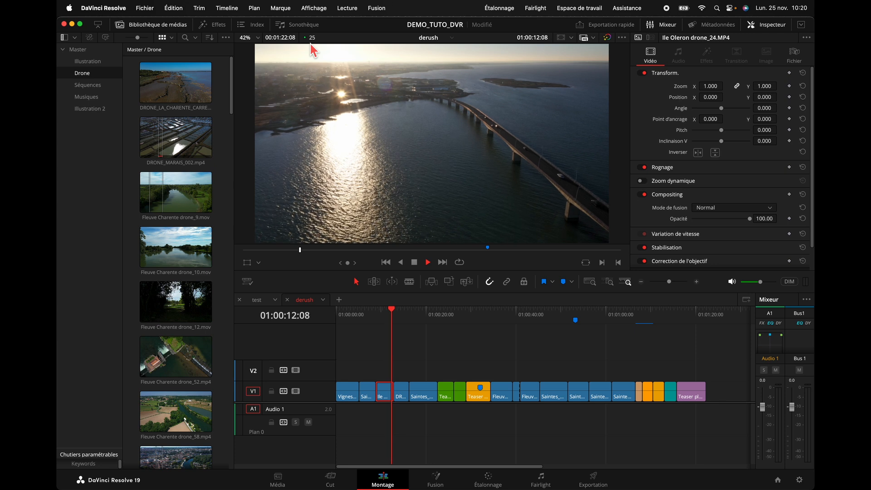
pyautogui.press('space')
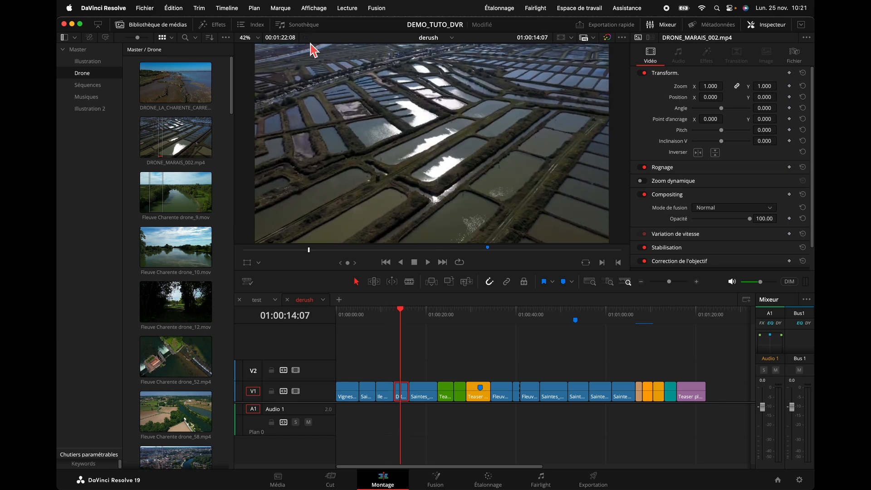
# Set the timeline playback resolution to Full, play the derush timeline, and stop on the green Teaser clip at 01:00:22:22
pyautogui.press('space')
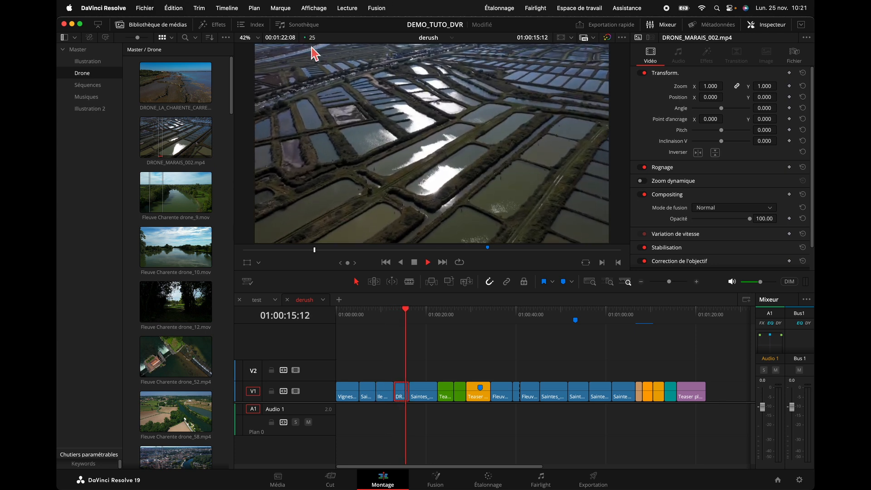
pyautogui.click(352, 9)
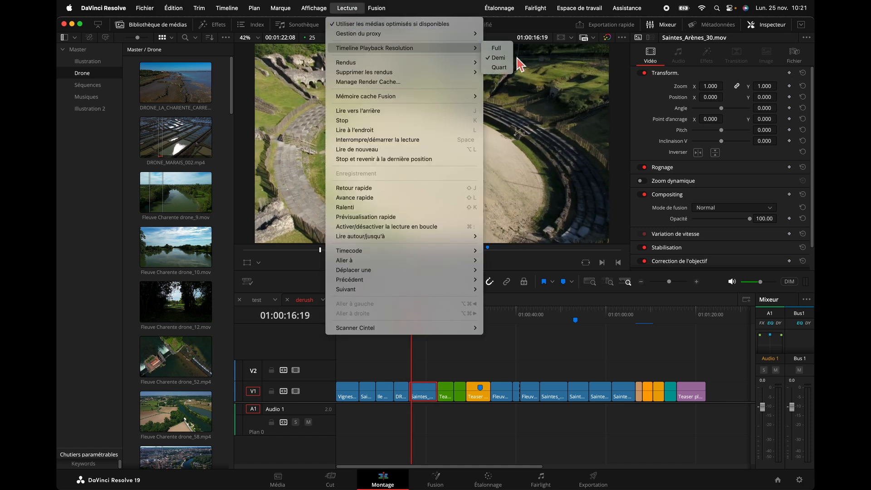
pyautogui.click(505, 49)
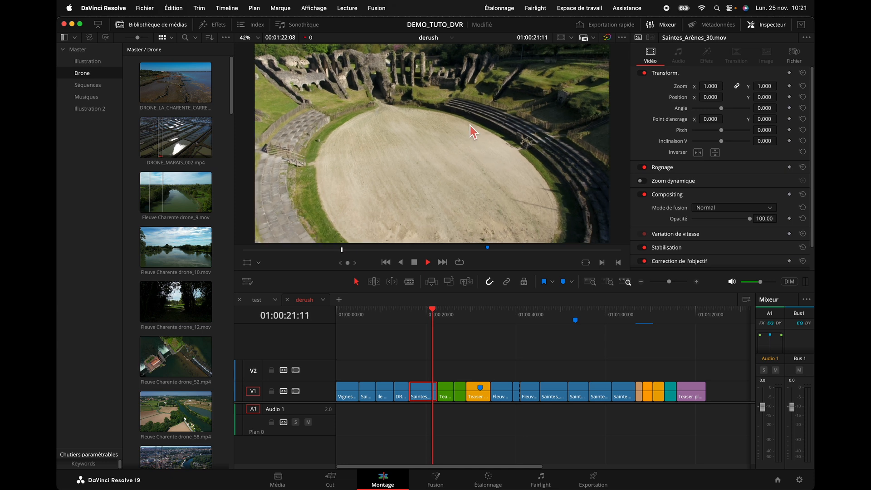
pyautogui.press('space')
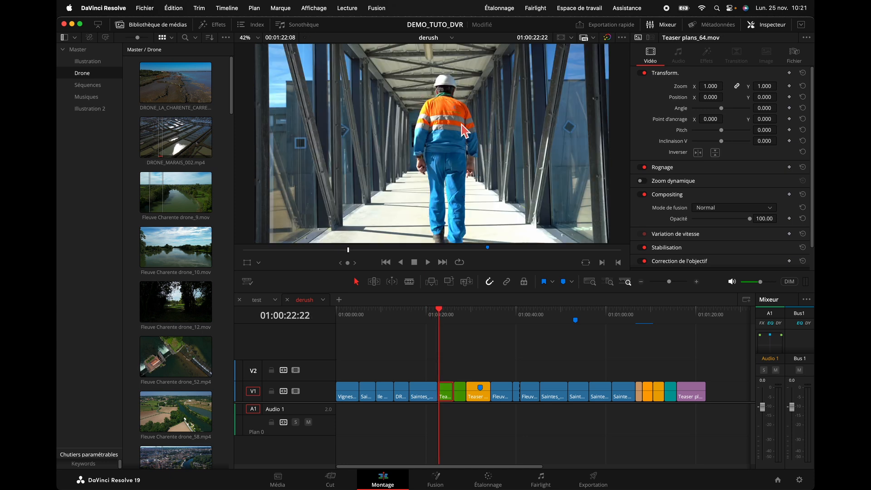
# Enlarge the worker's jacket in the timeline viewer to 401% and set the timeline playback resolution to Demi
pyautogui.scroll(10, 462, 124)
pyautogui.click(347, 7)
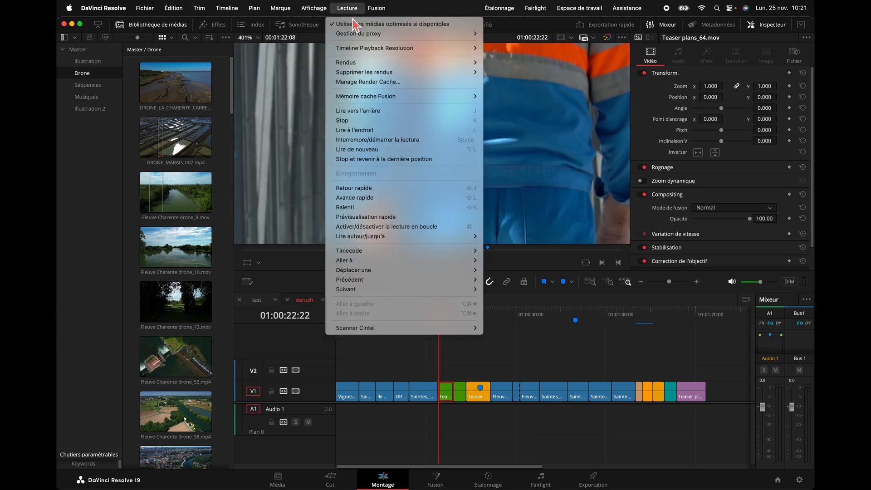
pyautogui.moveTo(377, 50)
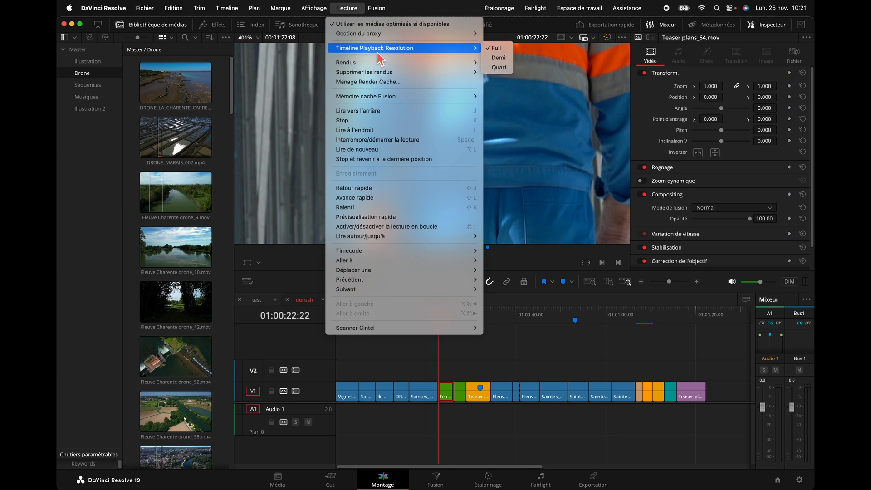
pyautogui.click(498, 58)
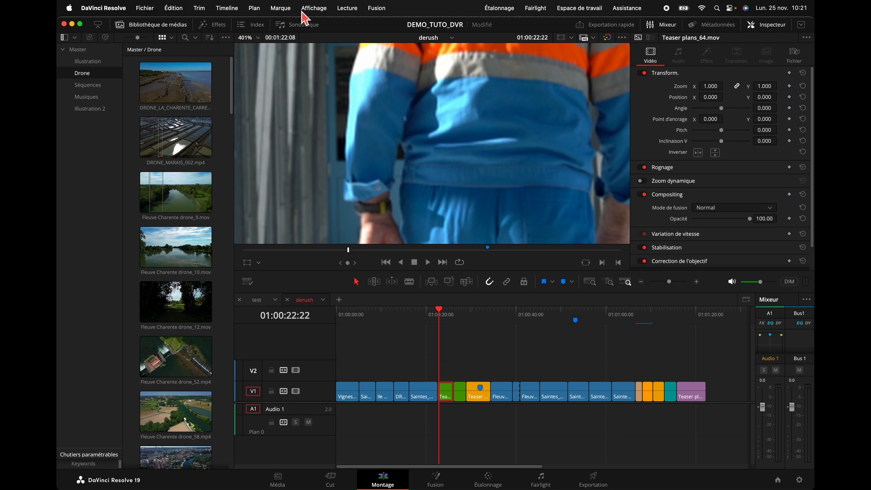
# Set the timeline playback resolution to Quart to compare image sharpness on the enlarged frame
pyautogui.click(347, 9)
pyautogui.moveTo(362, 49)
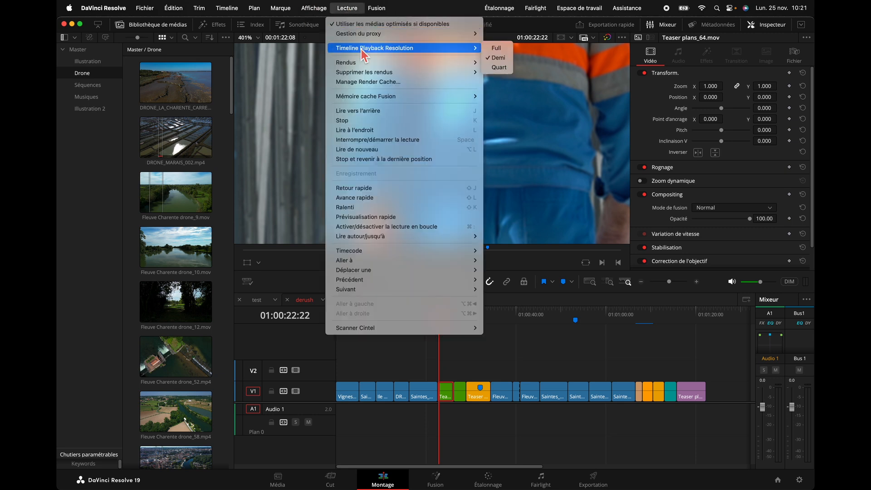
pyautogui.click(499, 67)
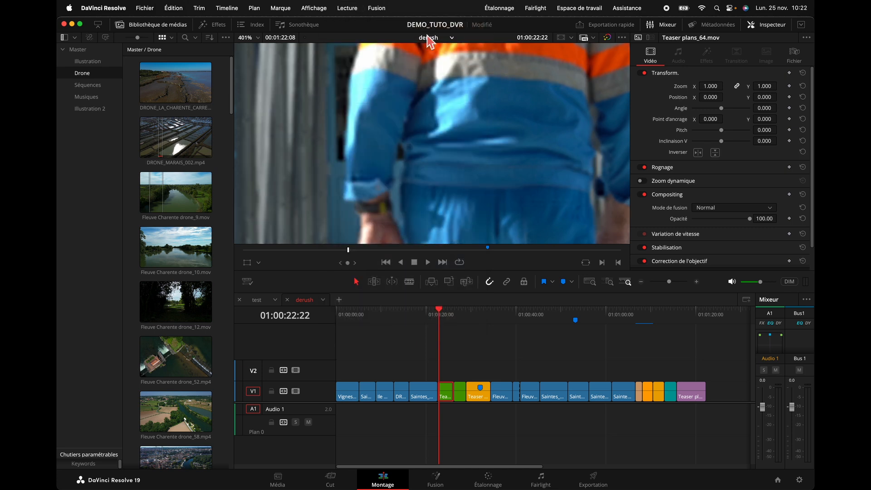
# Restore the timeline playback resolution to Full and fit the whole frame in the timeline viewer
pyautogui.click(352, 10)
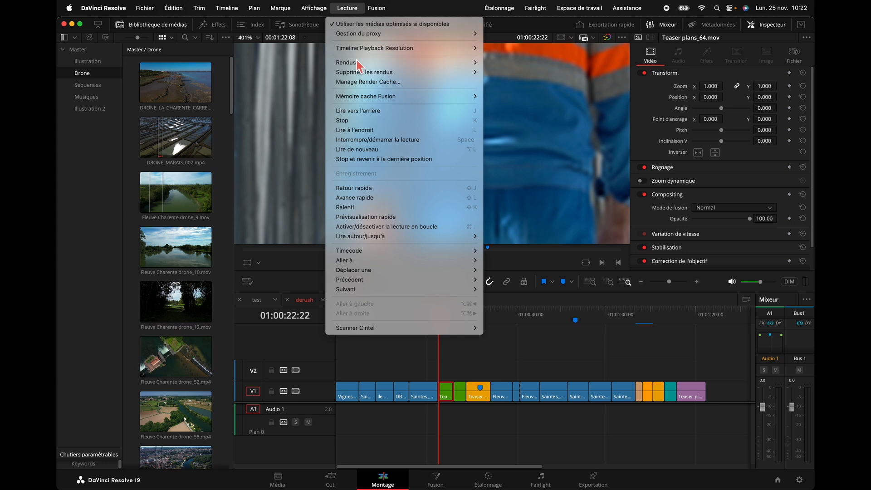
pyautogui.moveTo(366, 49)
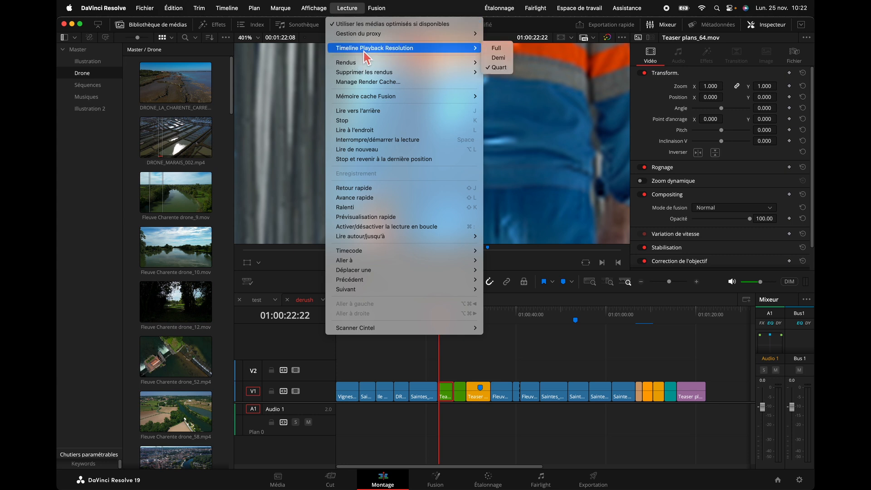
pyautogui.click(496, 48)
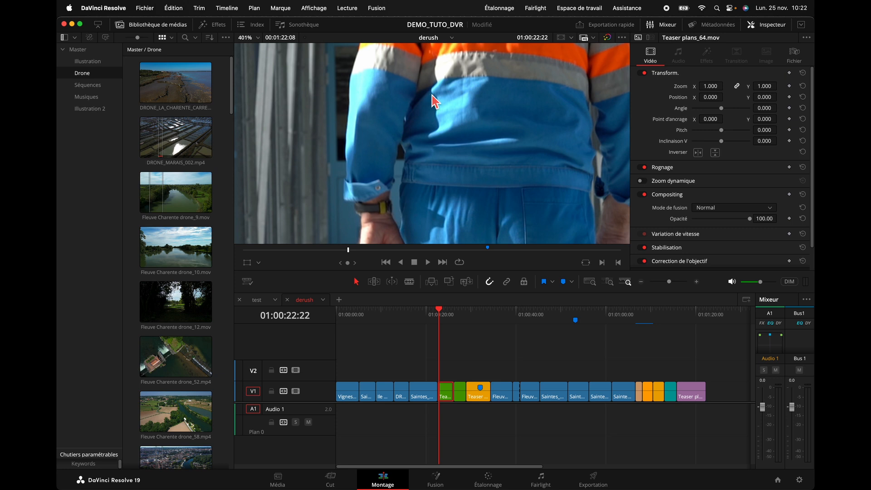
pyautogui.hotkey('shift', 'z')
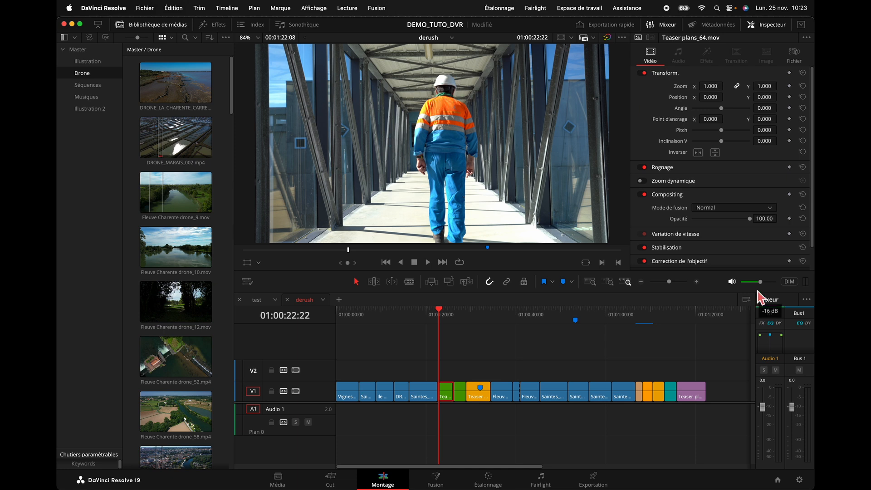
# Open the project settings and examine the proxy, optimized media and render formats and the working folder locations
pyautogui.click(800, 482)
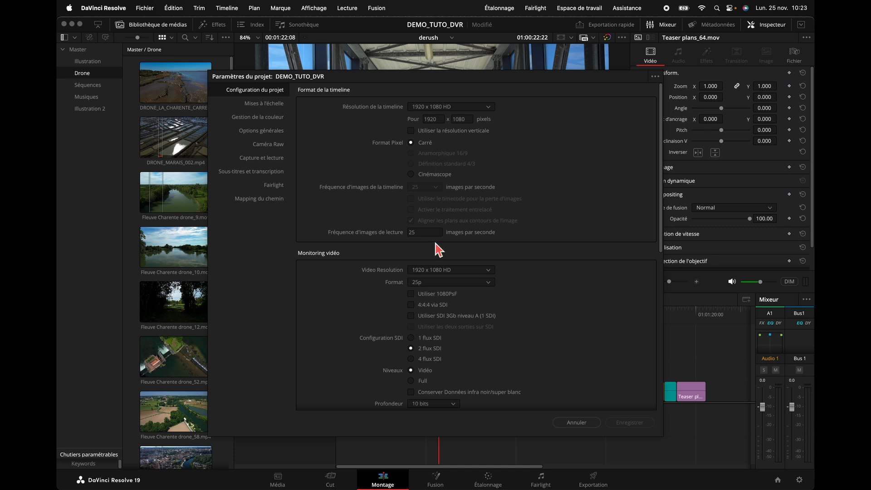
pyautogui.scroll(-5, 435, 243)
pyautogui.scroll(-3, 437, 252)
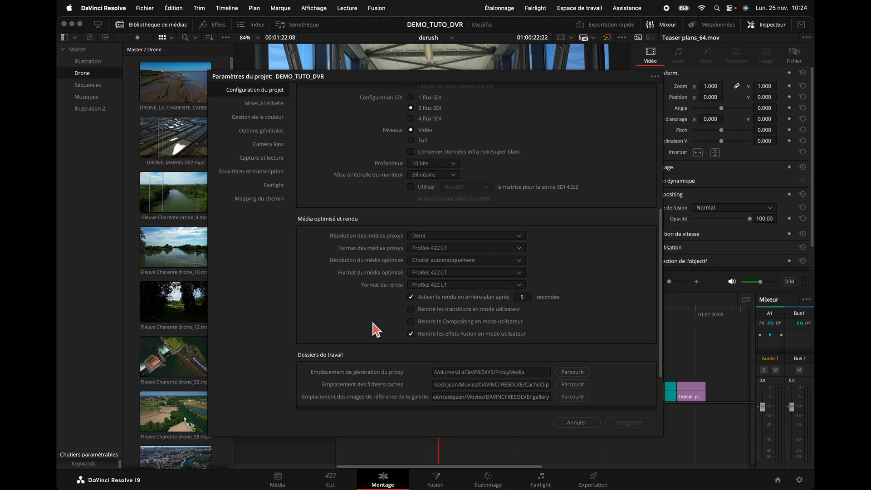
pyautogui.scroll(-3, 373, 323)
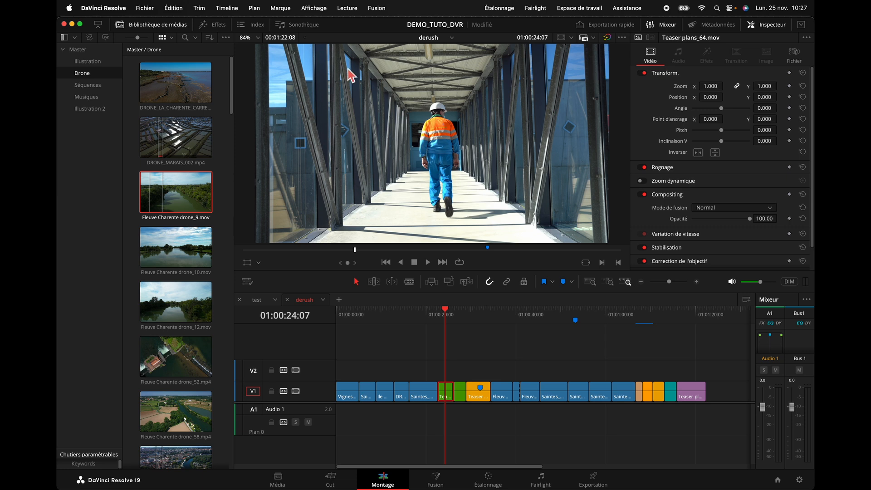
# Set proxy handling to prefer proxies over the camera originals
pyautogui.click(349, 8)
pyautogui.moveTo(350, 34)
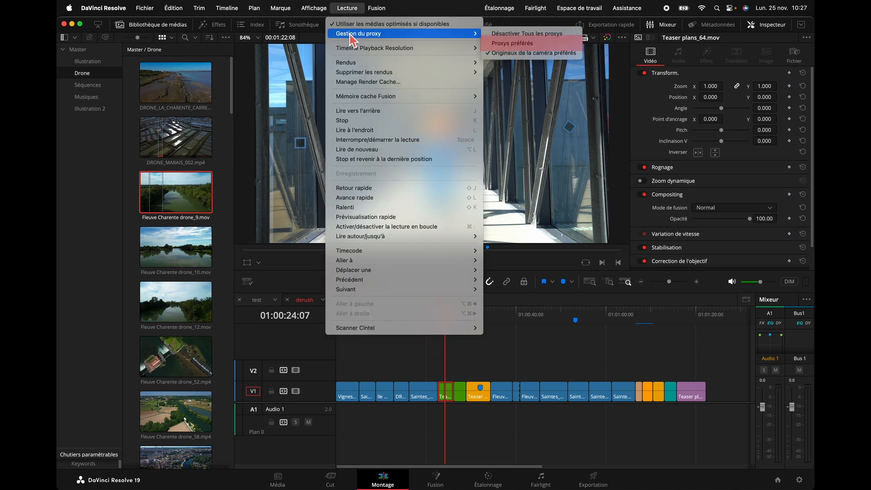
pyautogui.click(499, 47)
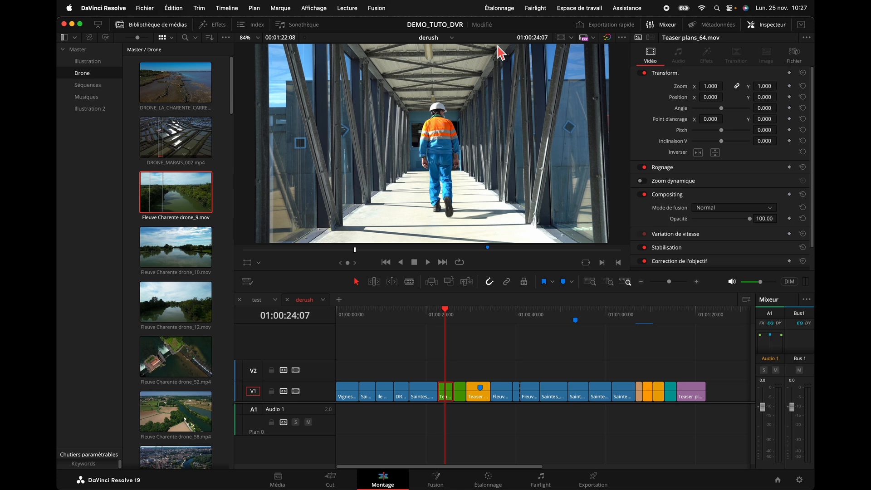
pyautogui.click(593, 38)
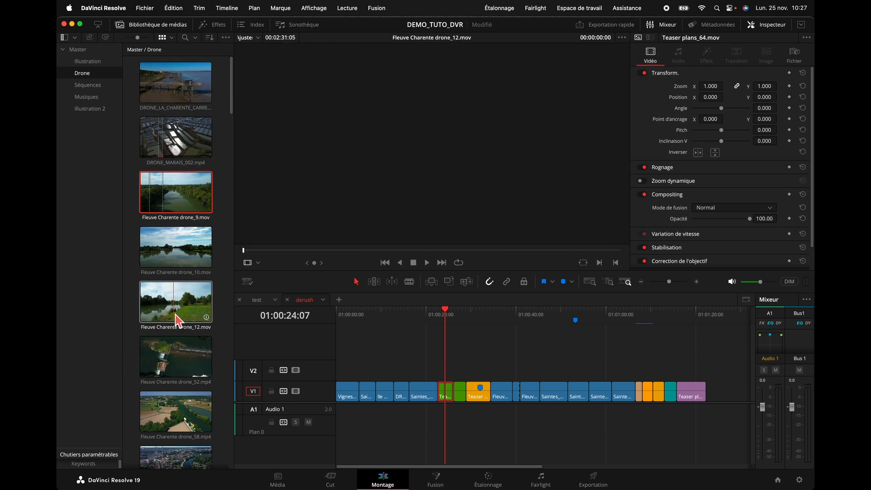
# Generate a proxy media file for the clip Fleuve Charente drone_10.mov in the Drone bin
pyautogui.click(175, 314)
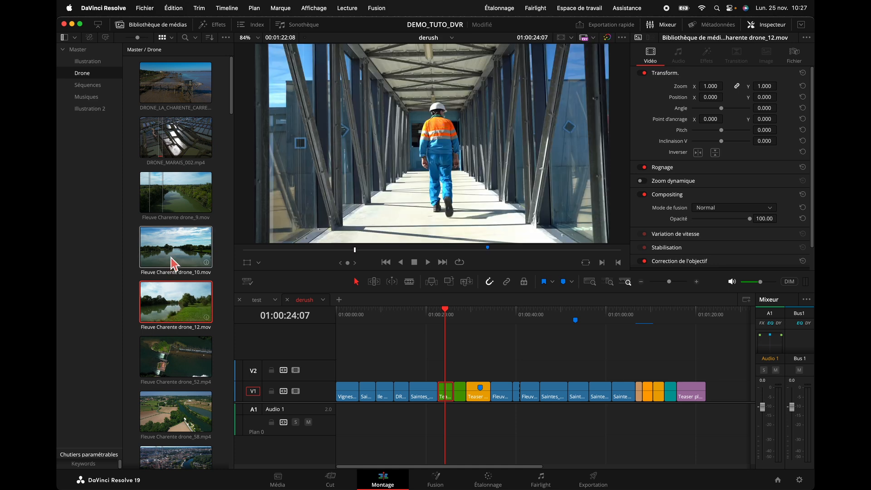
pyautogui.click(173, 263)
pyautogui.rightClick(175, 261)
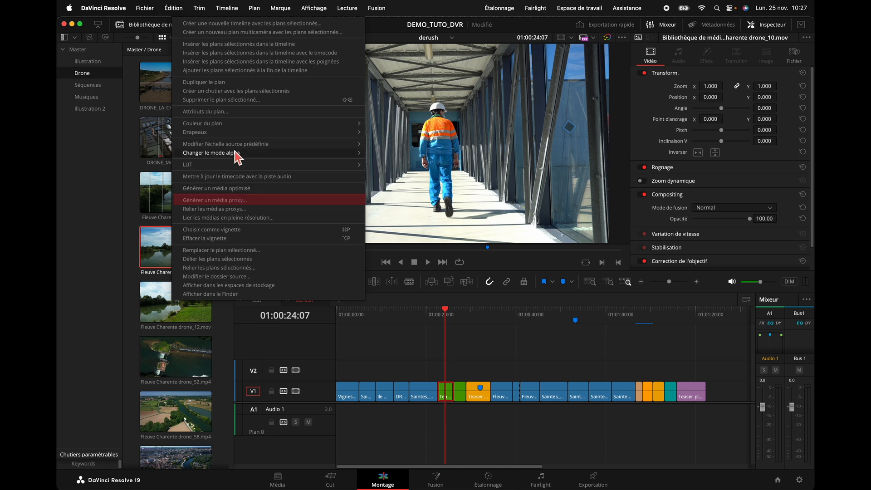
pyautogui.moveTo(238, 146)
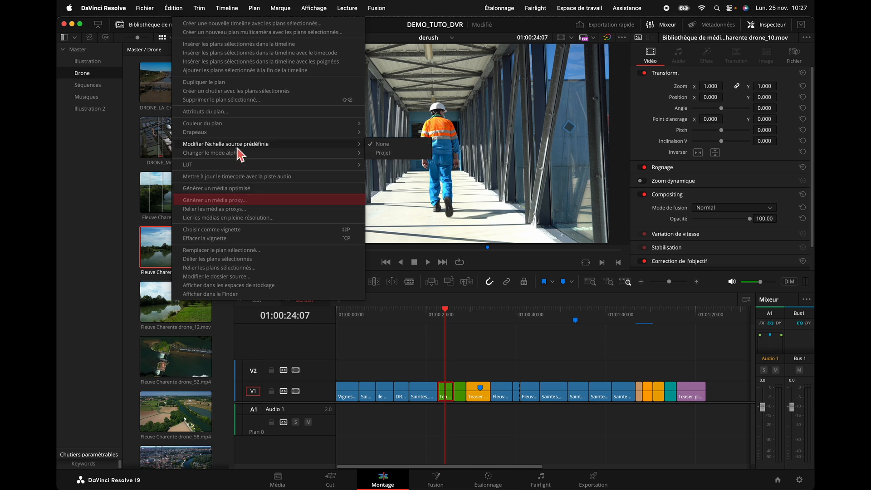
pyautogui.click(240, 201)
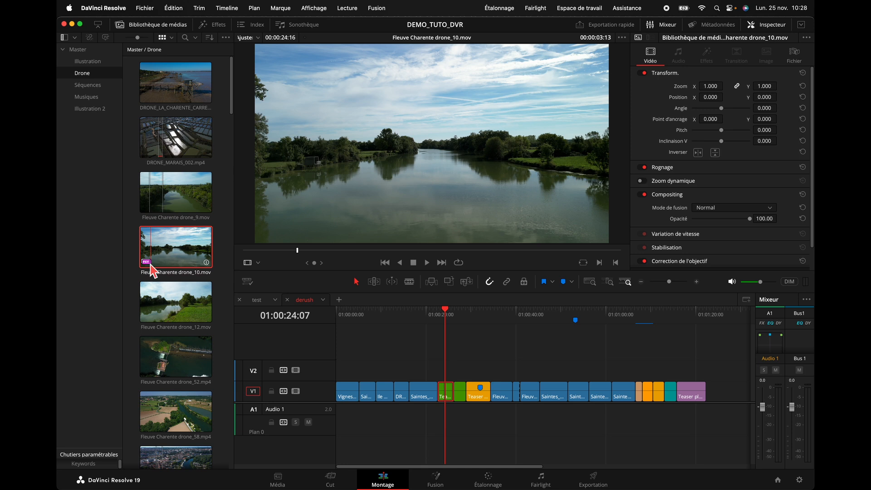
# Check the timeline viewer's proxy mode choices and move the playhead to the green Teaser clip at 01:00:22:15
pyautogui.click(446, 395)
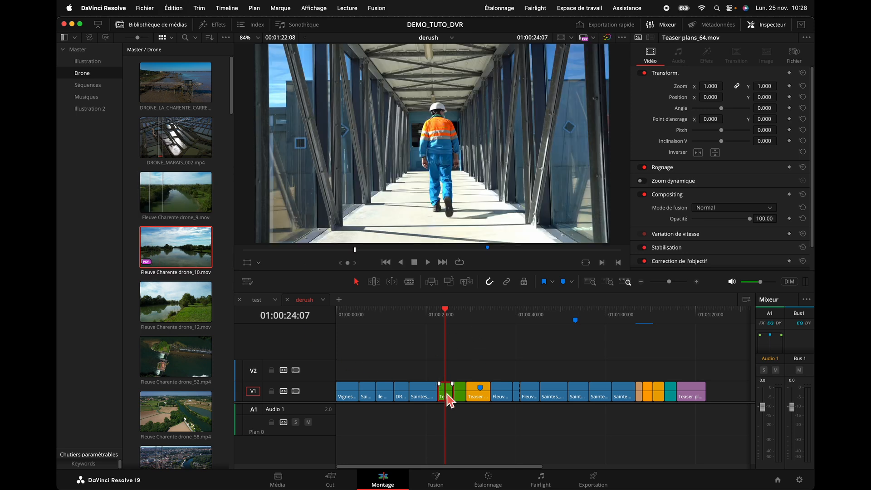
pyautogui.click(593, 39)
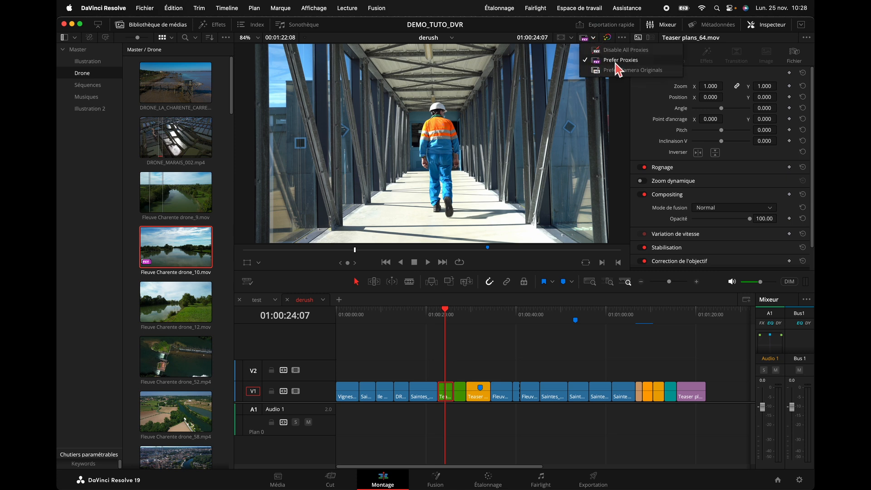
pyautogui.click(447, 316)
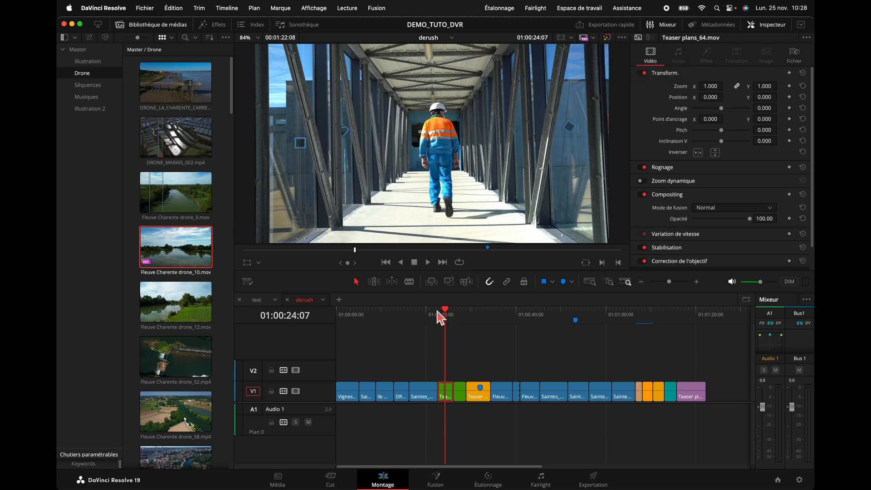
pyautogui.moveTo(448, 317)
pyautogui.mouseDown()
pyautogui.moveTo(430, 318)
pyautogui.moveTo(438, 318)
pyautogui.mouseUp()
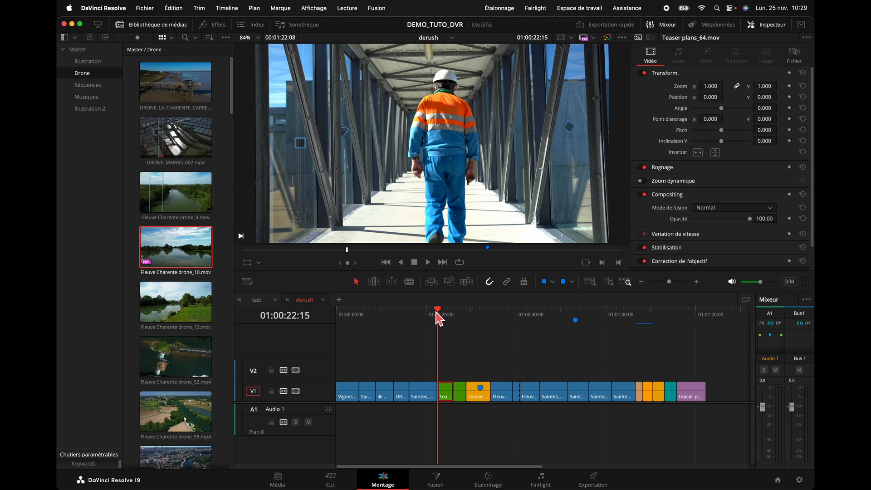
# Review the render cache modes Aucun, Automatique and Utilisateur available for timeline playback
pyautogui.click(348, 9)
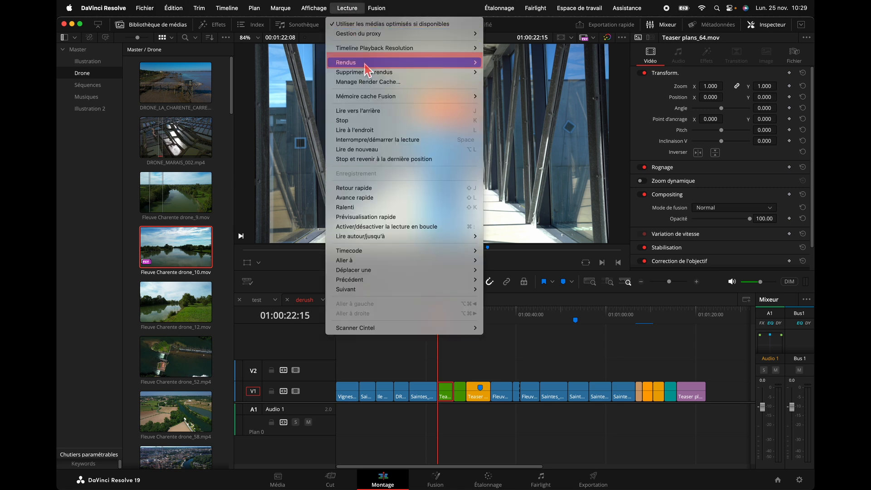
pyautogui.moveTo(365, 64)
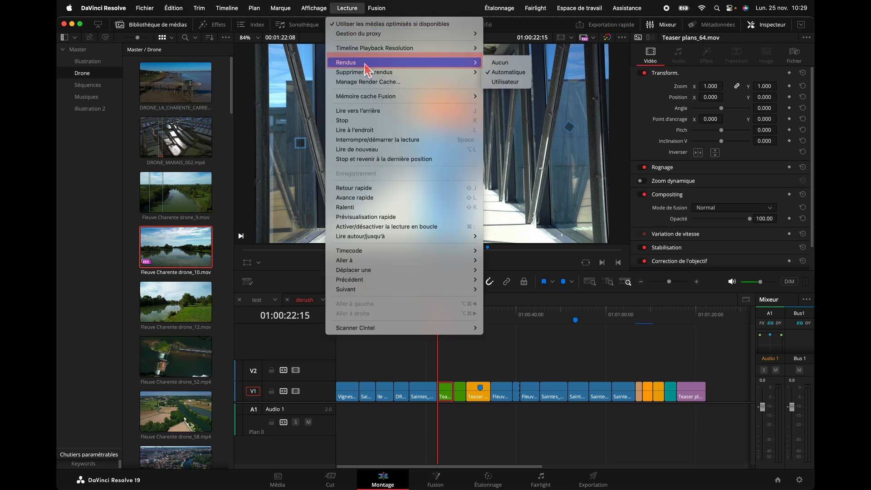
pyautogui.click(508, 64)
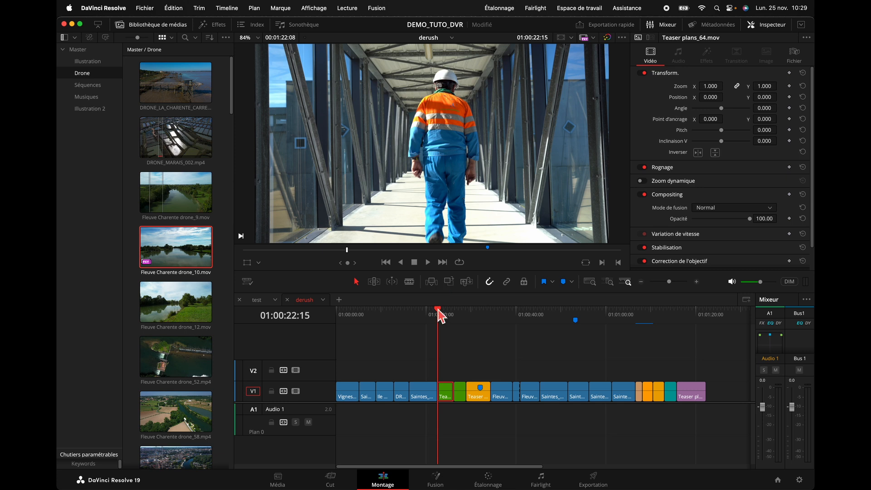
# Replace the media pool with the effects library and add a Text+ title on track V3 above the green Teaser clips at 01:00:24:00
pyautogui.moveTo(440, 312)
pyautogui.mouseDown()
pyautogui.moveTo(651, 321)
pyautogui.moveTo(479, 319)
pyautogui.mouseUp()
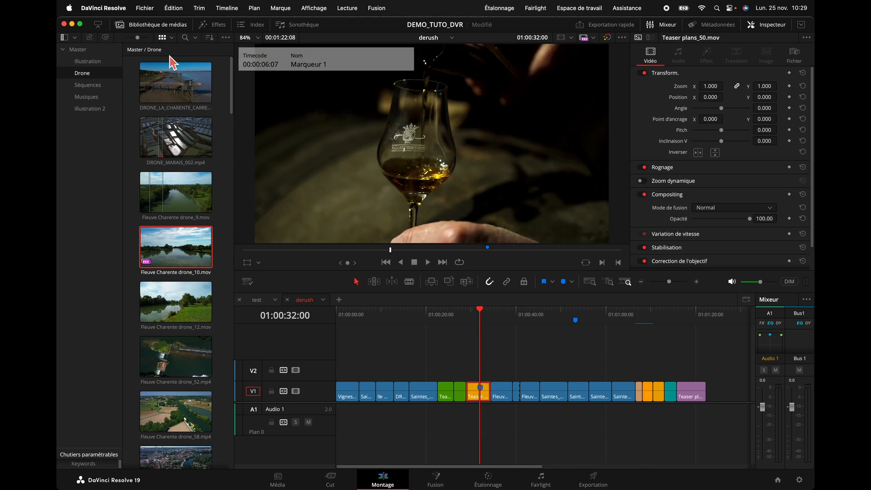
pyautogui.click(214, 25)
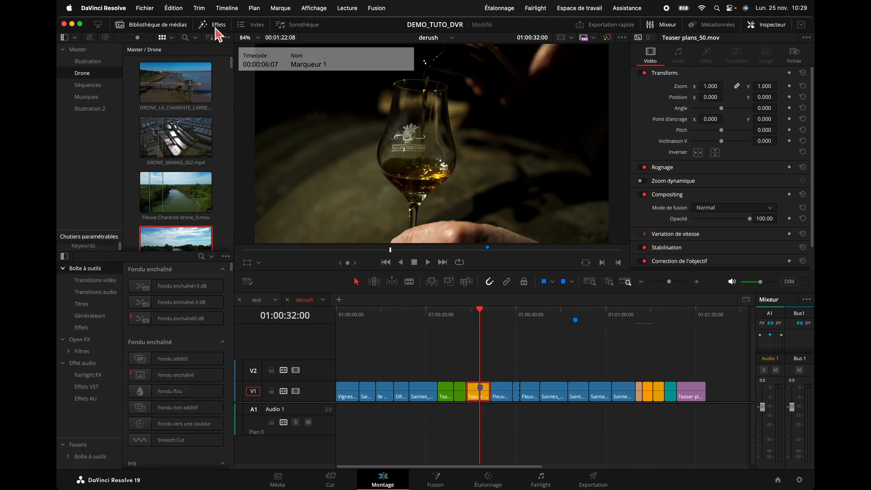
pyautogui.click(164, 27)
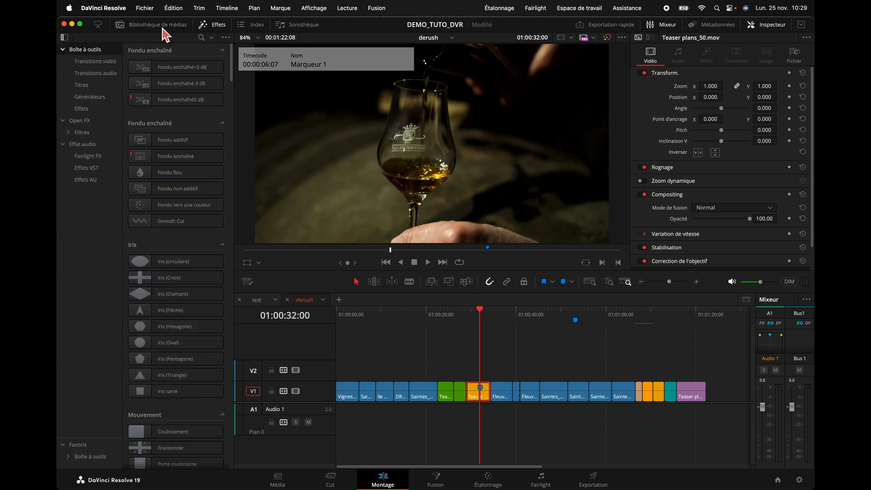
pyautogui.click(86, 85)
pyautogui.moveTo(143, 85); pyautogui.dragTo(449, 369)
pyautogui.click(455, 350)
pyautogui.moveTo(449, 317); pyautogui.dragTo(450, 317)
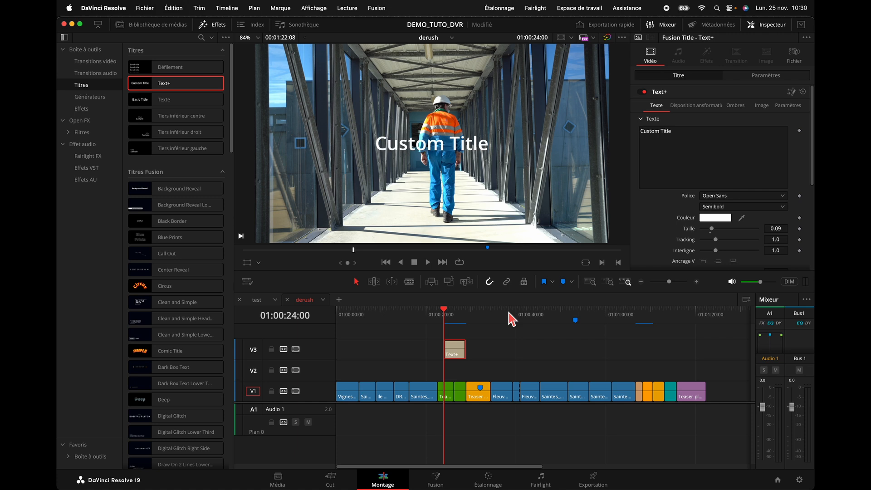
# Delete the project's unused render caches (Inutilisés) and accept the irreversible deletion
pyautogui.click(352, 9)
pyautogui.moveTo(375, 76)
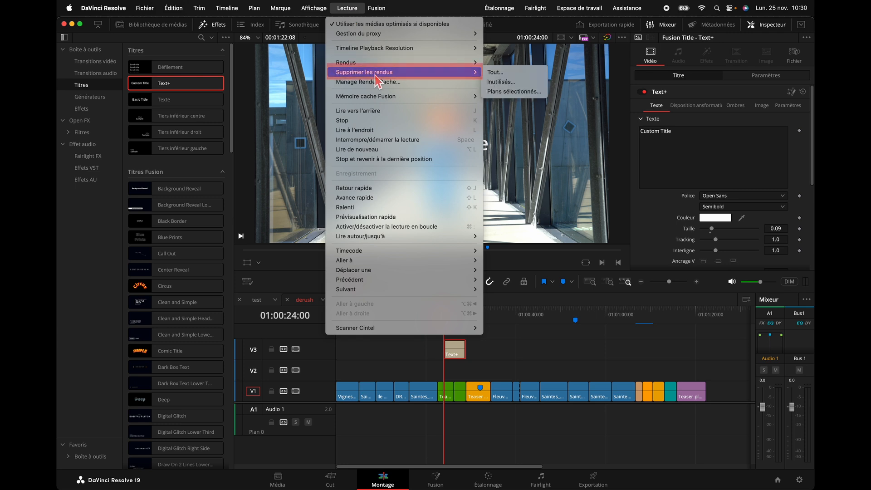
pyautogui.click(505, 82)
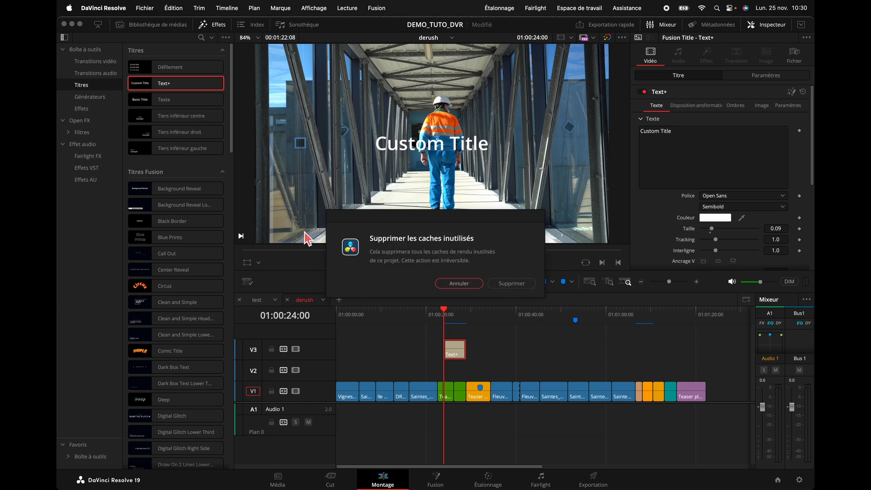
pyautogui.click(521, 284)
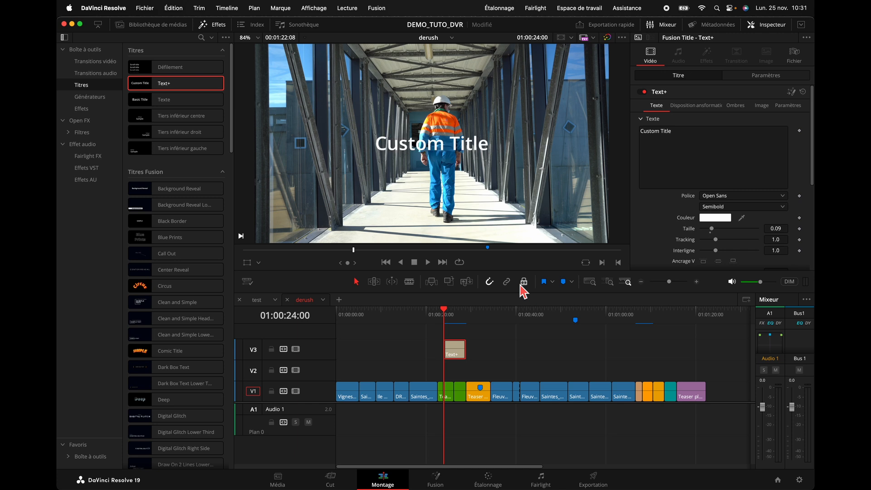
# Open the render cache manager and mark the TUTO_DVR project's render cache for clearing
pyautogui.click(347, 8)
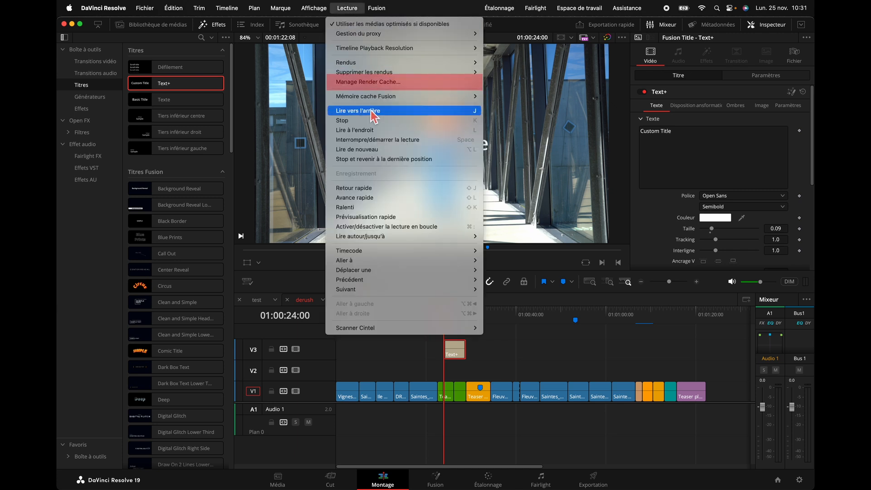
pyautogui.click(388, 82)
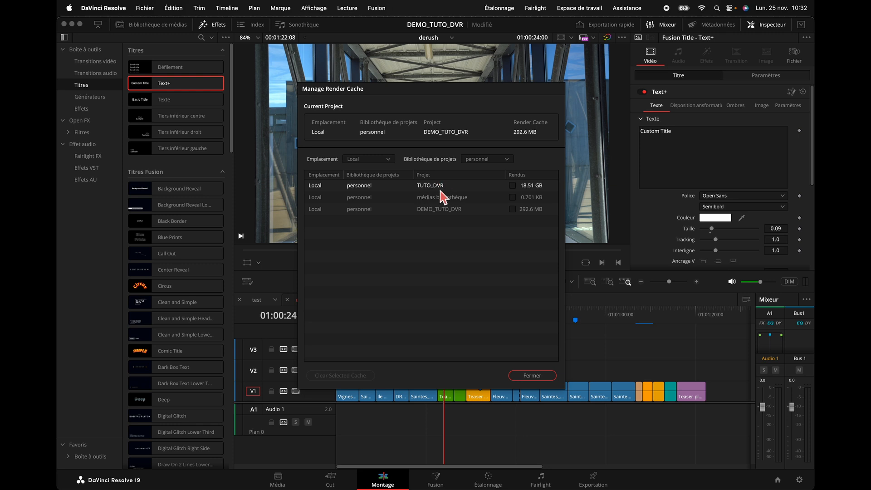
pyautogui.click(515, 188)
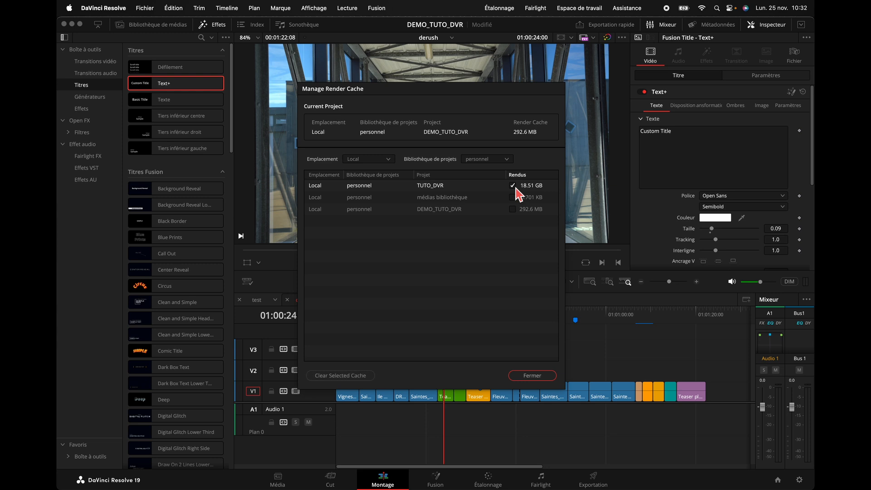
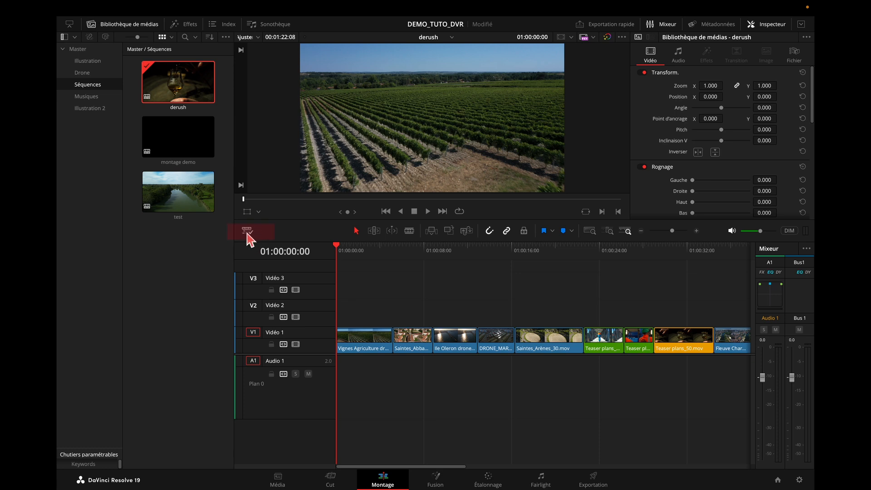
# Hide the media pool and enable stacked timelines in the timeline view options
pyautogui.click(137, 27)
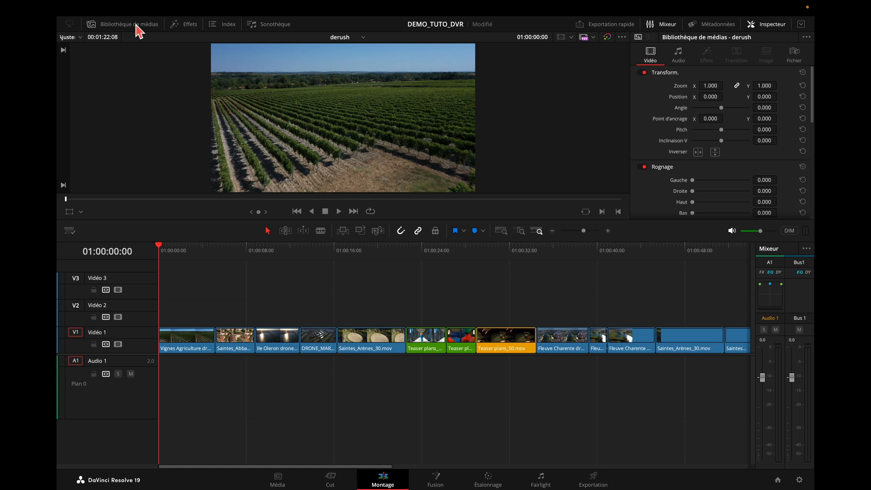
pyautogui.click(70, 231)
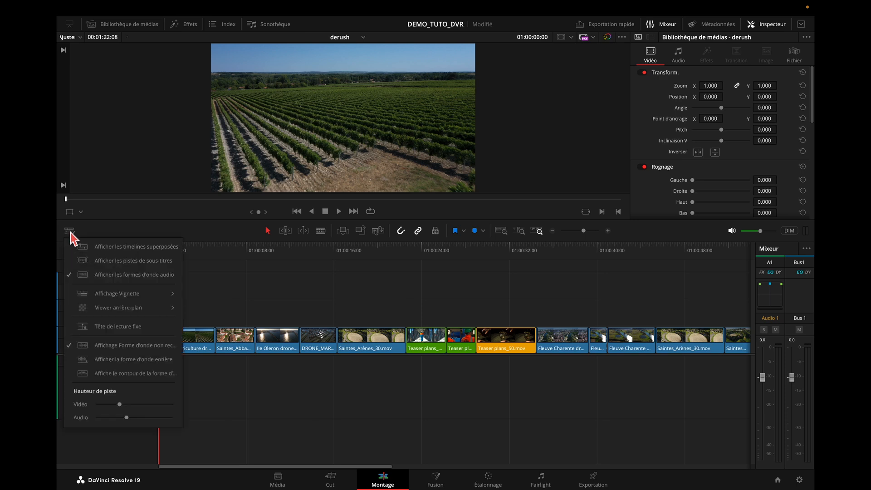
pyautogui.click(110, 246)
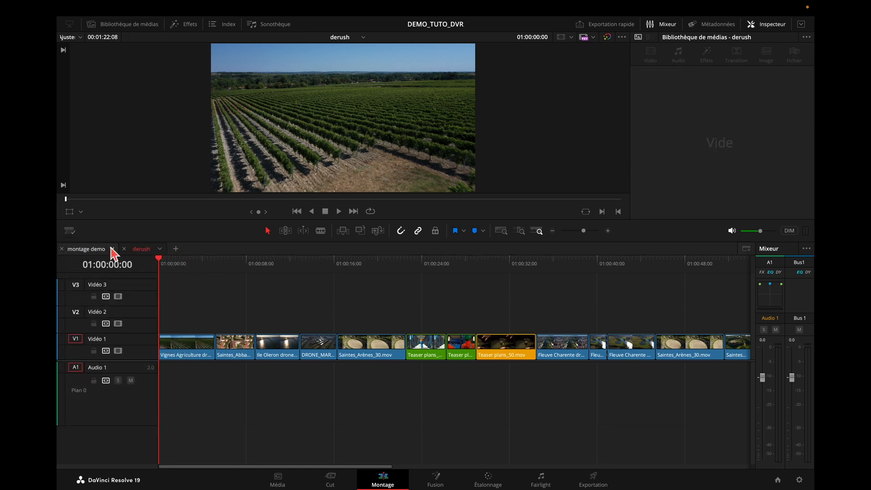
# Switch back and forth between the montage demo and derush timelines, and close the derush one
pyautogui.click(97, 249)
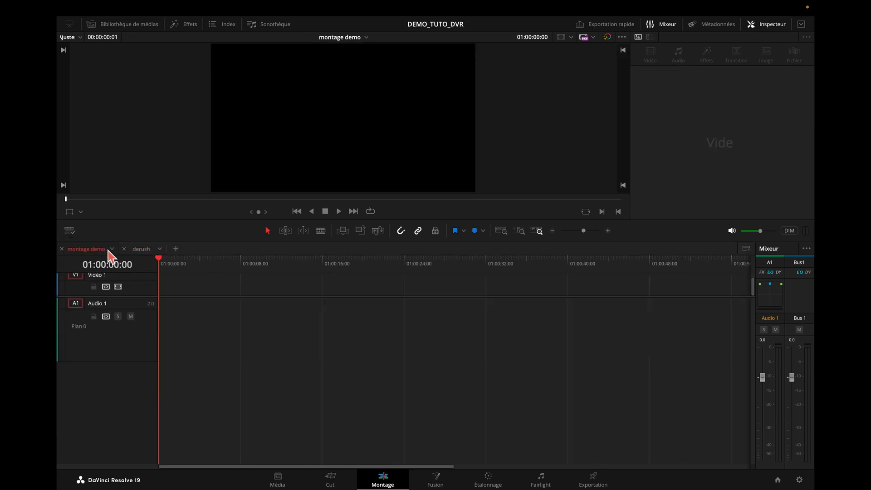
pyautogui.click(139, 250)
pyautogui.click(91, 251)
pyautogui.click(144, 252)
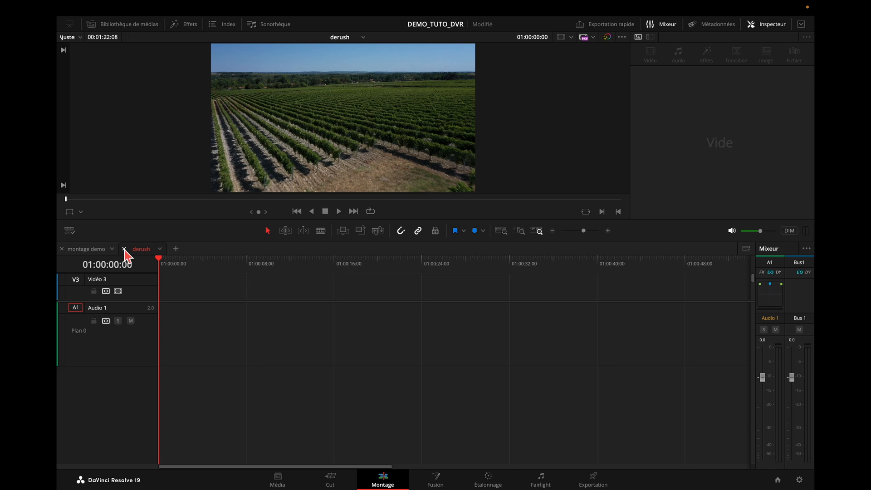
pyautogui.click(123, 249)
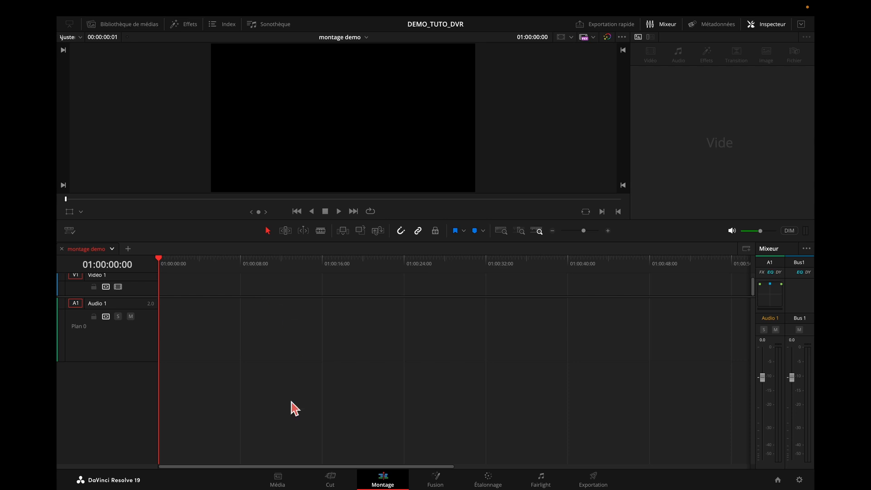
# Add a second timeline pane stacked below montage demo and load the derush timeline in it
pyautogui.click(747, 250)
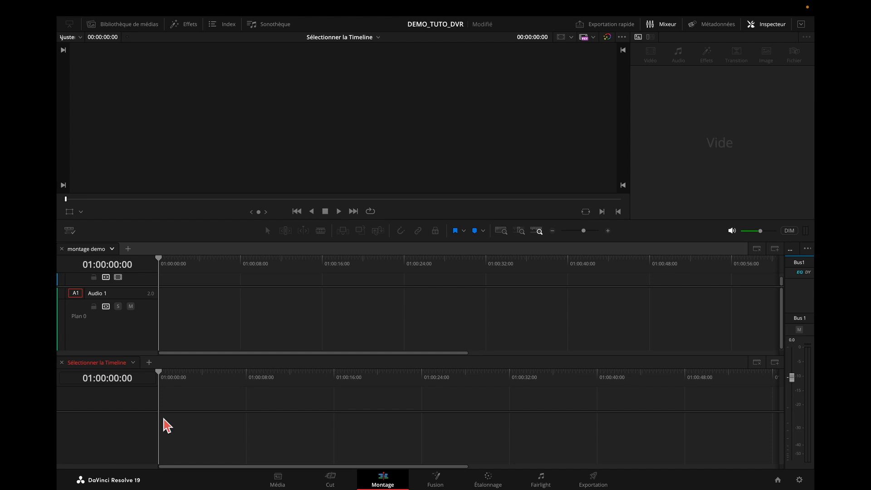
pyautogui.click(134, 362)
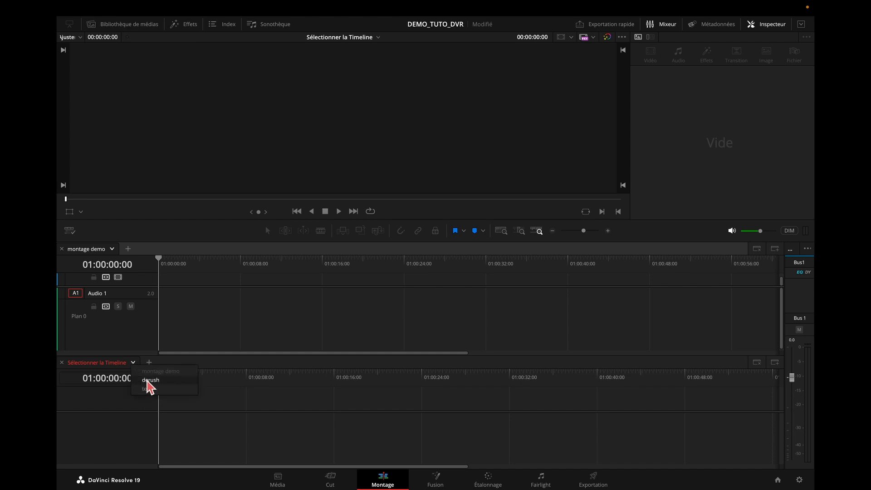
pyautogui.click(149, 380)
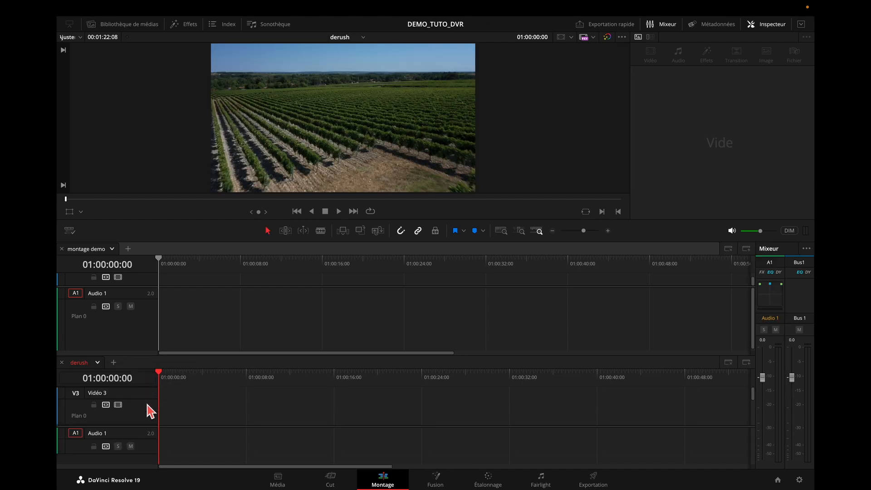
# Adjust the split between video and audio tracks in both stacked timelines so that Vidéo 1 shows in each
pyautogui.moveTo(138, 429); pyautogui.dragTo(139, 447)
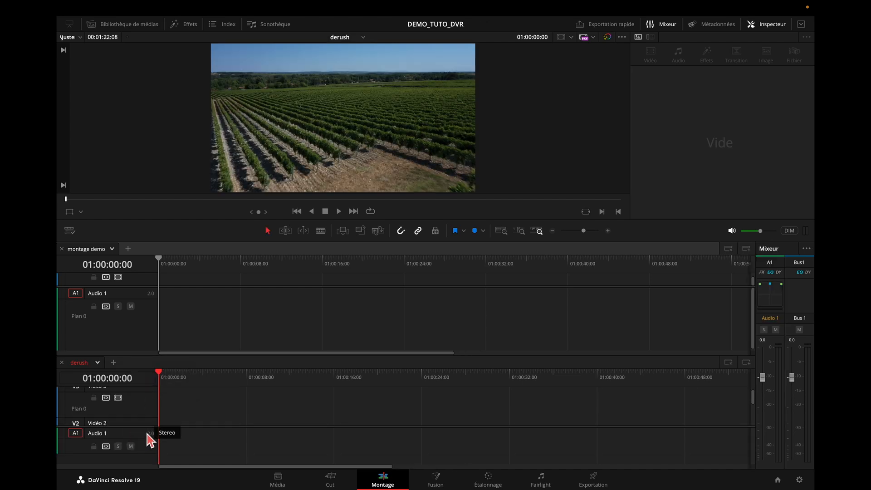
pyautogui.scroll(-3, 133, 424)
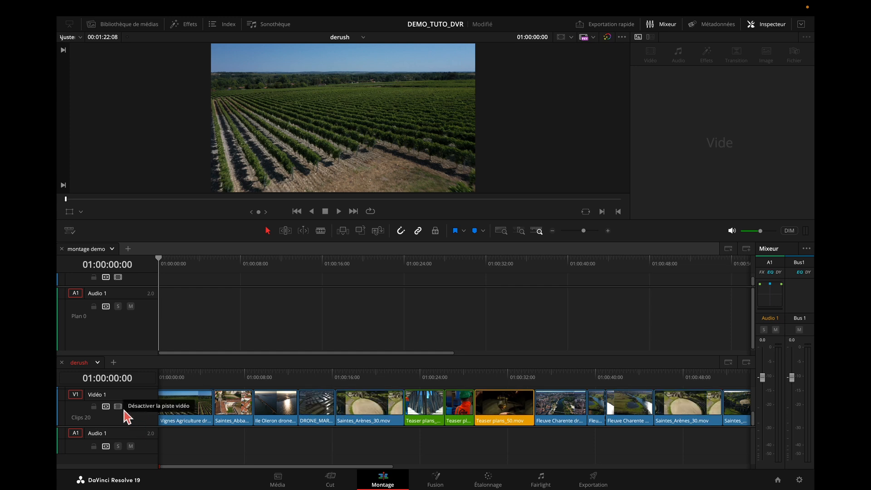
pyautogui.scroll(-3, 123, 409)
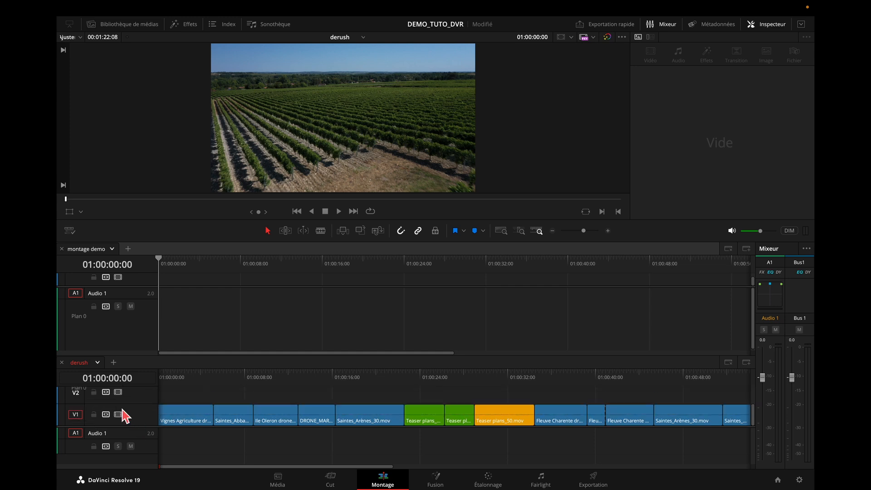
pyautogui.scroll(3, 122, 414)
pyautogui.scroll(2, 135, 430)
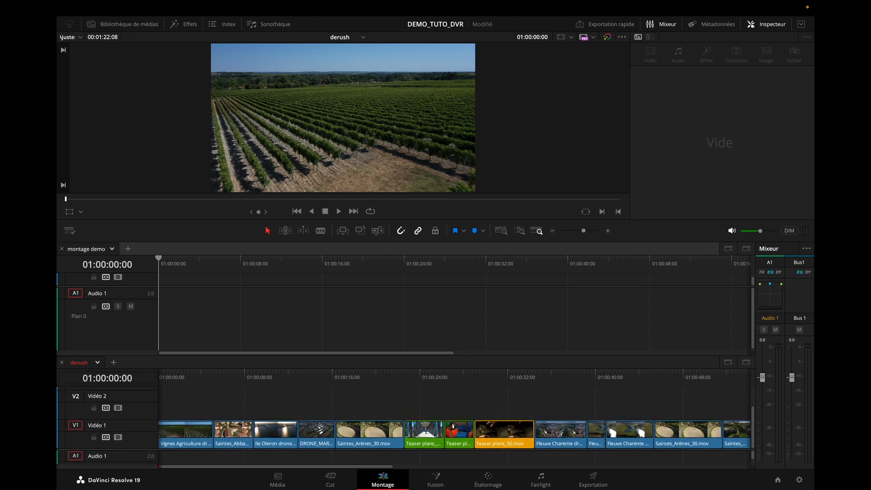
pyautogui.moveTo(148, 291); pyautogui.dragTo(150, 315)
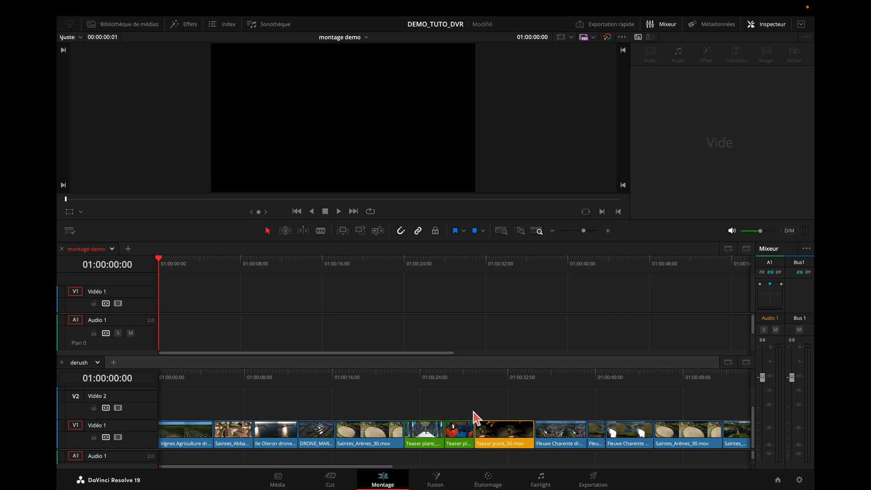
# Copy the clip Fleuve Charente drone_133.mp4 from derush to the start of V1 in montage demo and play it back
pyautogui.moveTo(376, 468); pyautogui.dragTo(529, 468)
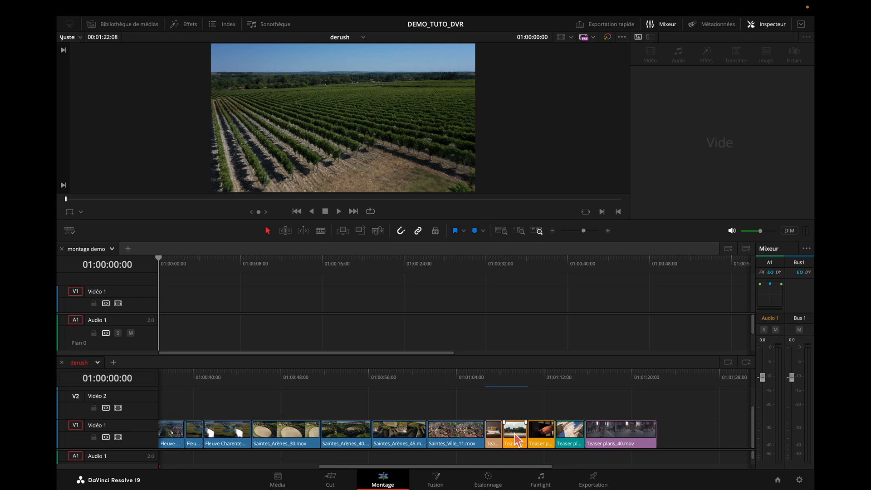
pyautogui.moveTo(470, 467); pyautogui.dragTo(443, 470)
pyautogui.moveTo(375, 468); pyautogui.dragTo(285, 471)
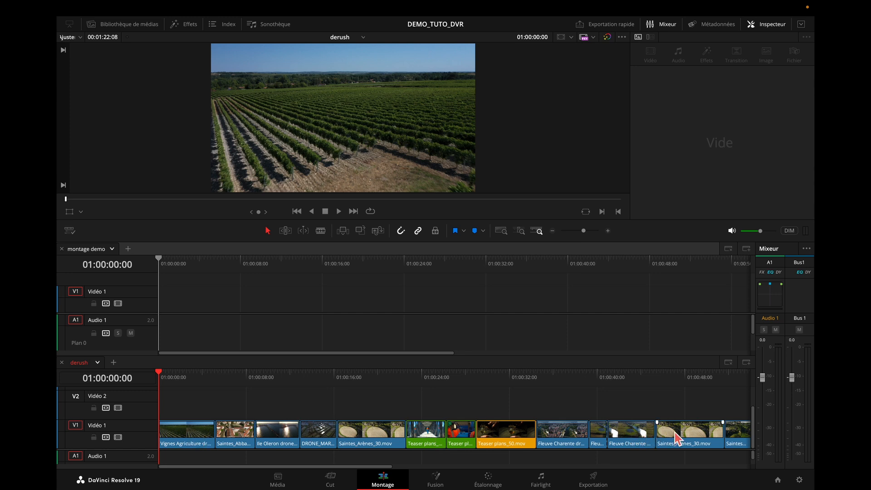
pyautogui.moveTo(623, 439); pyautogui.dragTo(236, 325)
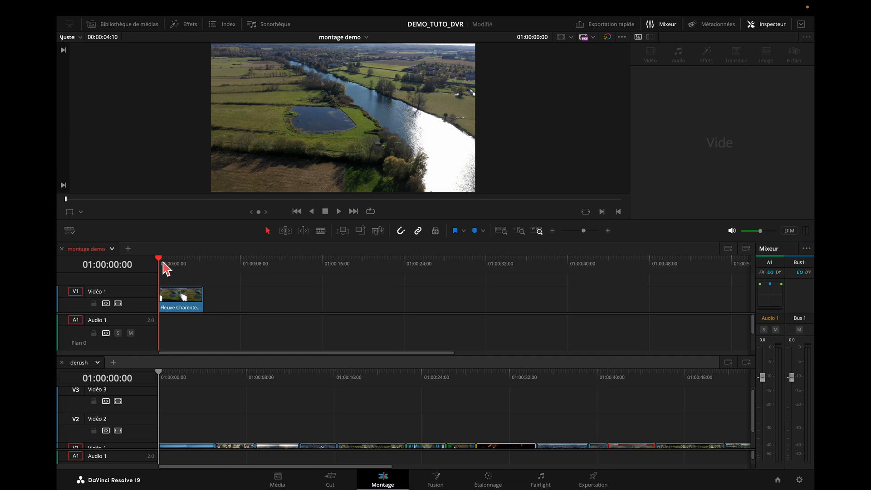
pyautogui.press('space')
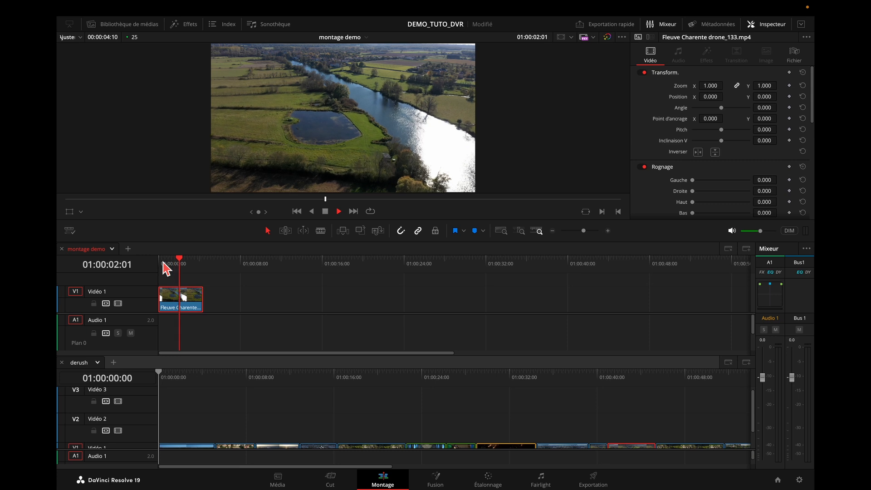
pyautogui.press('space')
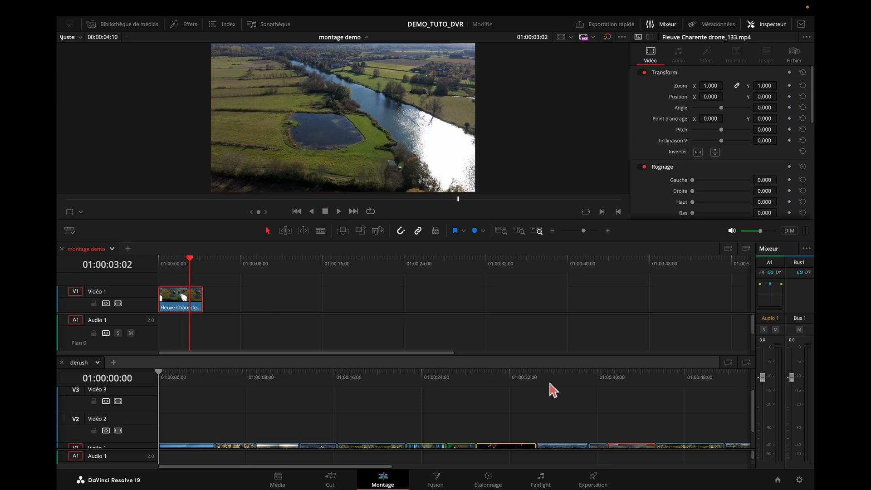
# Disable the already used Fleuve Charente drone_133.mp4 clip on V1 of the derush timeline
pyautogui.scroll(-2, 615, 397)
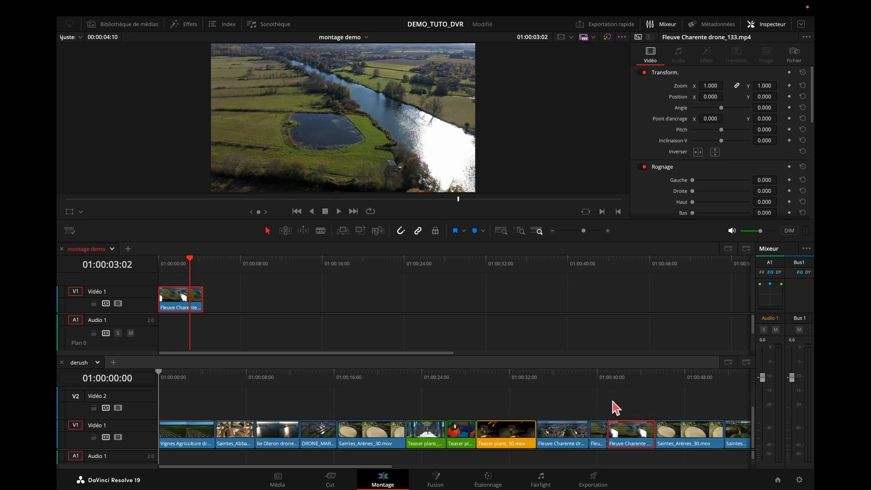
pyautogui.click(640, 442)
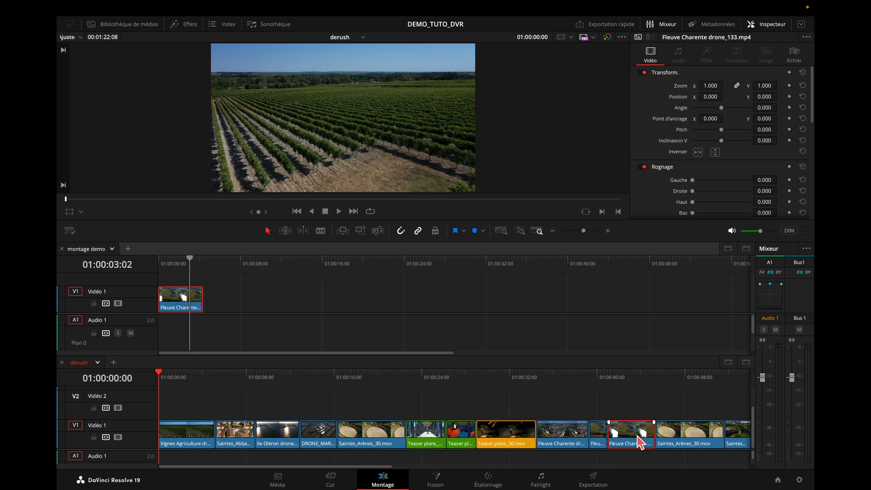
pyautogui.press('d')
# Insert the Ile Oleron drone clip at the start of montage demo and append Fleuve Charente drone_108.mp4 at its end
pyautogui.moveTo(281, 443); pyautogui.dragTo(179, 297)
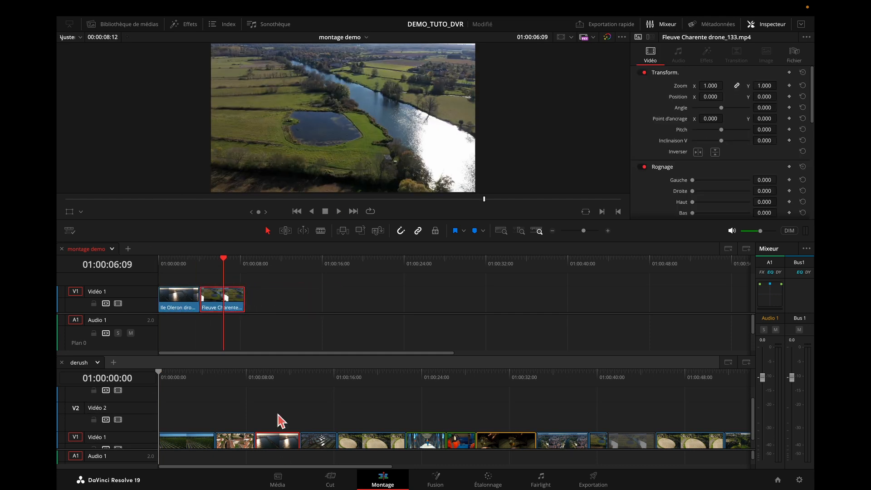
pyautogui.moveTo(562, 435); pyautogui.dragTo(248, 303)
pyautogui.press('space')
pyautogui.press('d')
# Append Saintes_Arènes_40.mov and Saintes_Arènes_45.mov from derush to the end of V1 in montage demo
pyautogui.moveTo(376, 466); pyautogui.dragTo(513, 467)
pyautogui.moveTo(404, 437); pyautogui.dragTo(319, 301)
pyautogui.press('d')
pyautogui.moveTo(474, 434); pyautogui.dragTo(384, 300)
# Disable the used Saintes_Arènes_40.mov and Saintes_Arènes_45.mov clips in the derush timeline
pyautogui.click(409, 441)
pyautogui.press('d')
pyautogui.click(453, 438)
pyautogui.press('d')
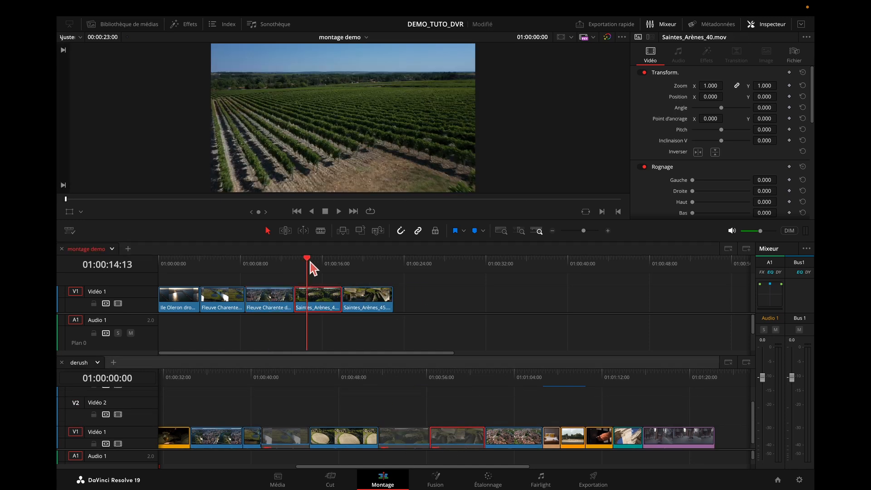
# Play the montage demo timeline from its start and put the playhead at 01:00:20:19
pyautogui.moveTo(309, 262); pyautogui.dragTo(157, 263)
pyautogui.press('space')
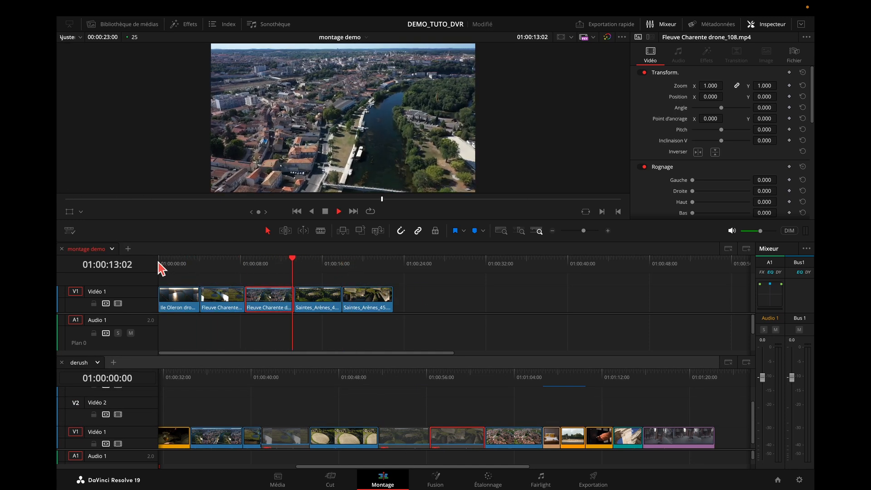
pyautogui.click(371, 265)
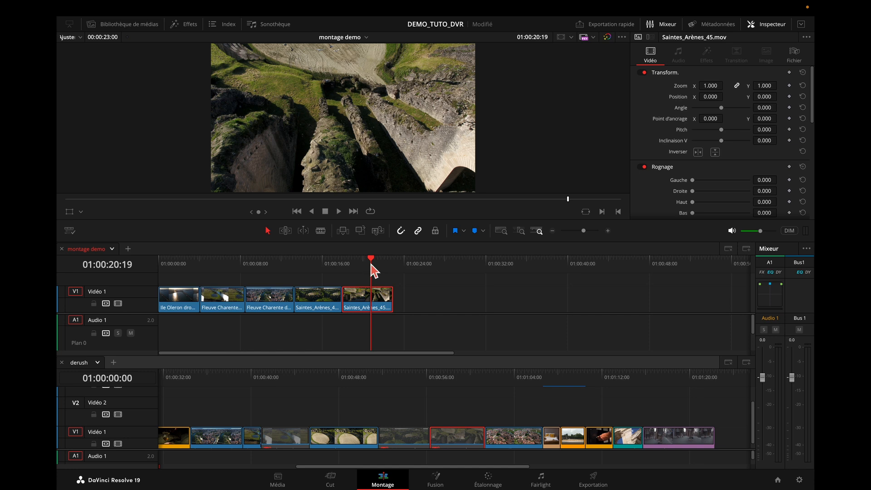
# Open the Musiques bin in the media library and listen to the opening of the File E 0-13_331 - Trailer Intro Emotional (Short 4).mp3 track
pyautogui.click(132, 27)
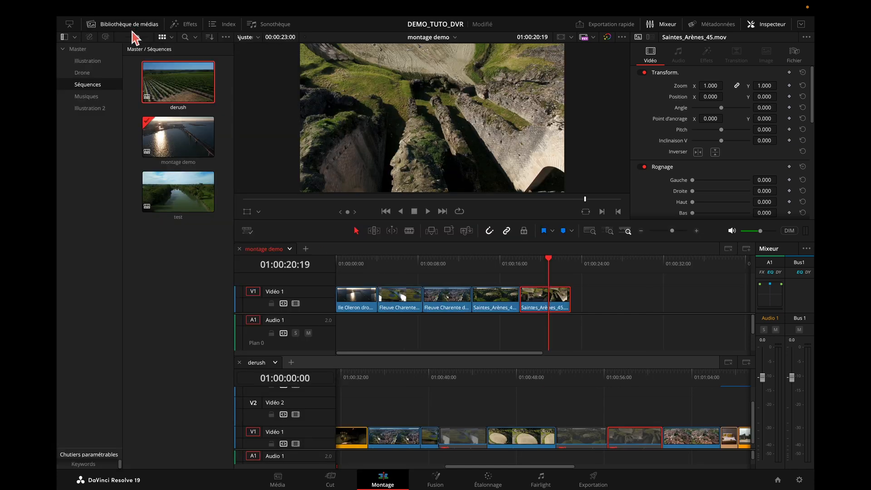
pyautogui.click(97, 97)
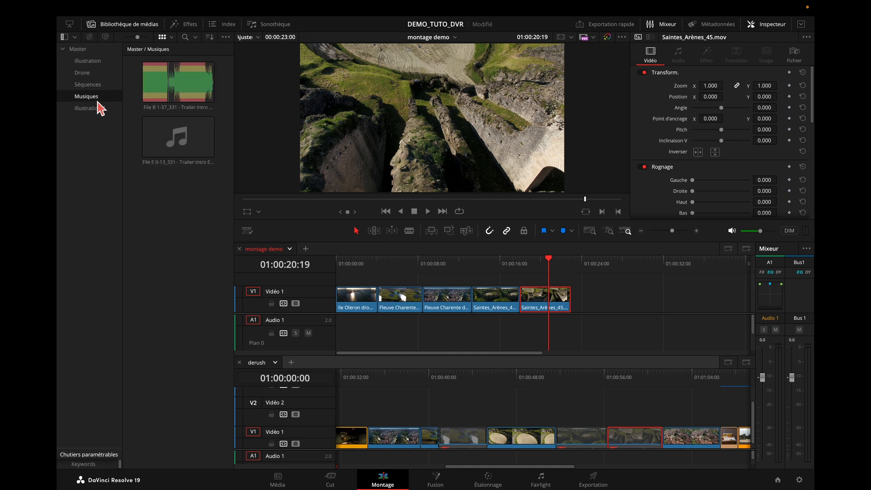
pyautogui.click(159, 151)
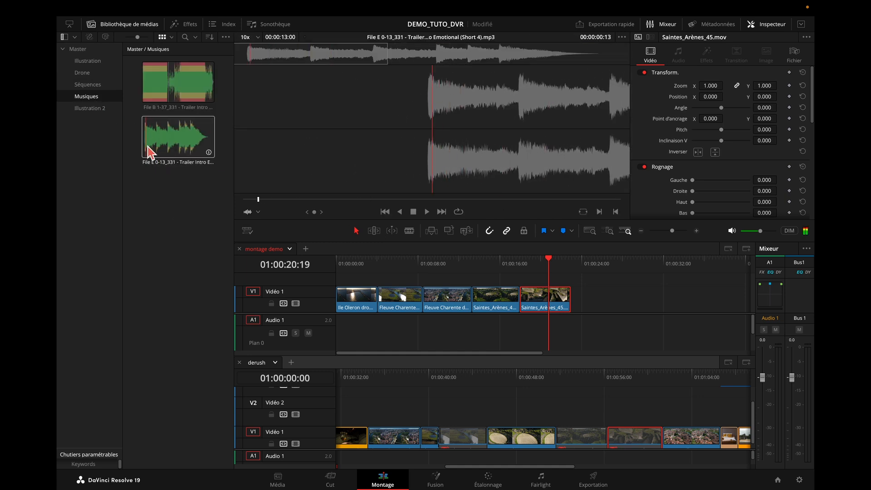
pyautogui.press('space')
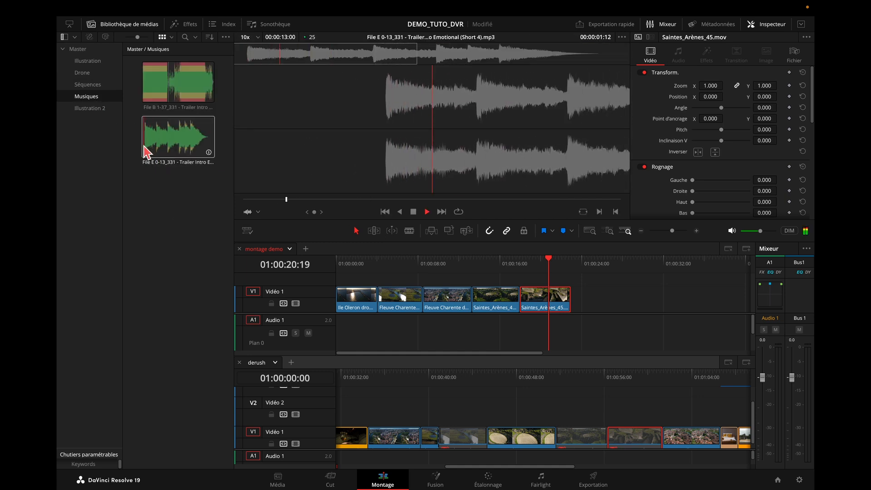
pyautogui.press('XF86AudioLowerVolume')
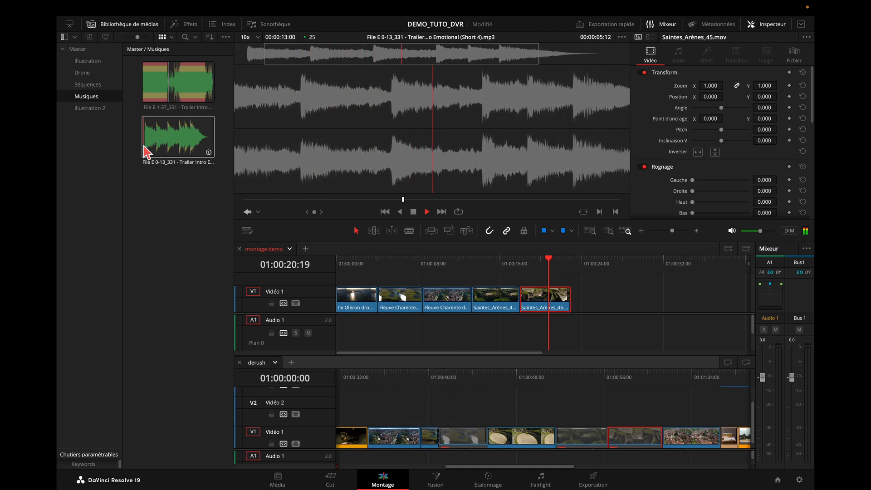
pyautogui.press('space')
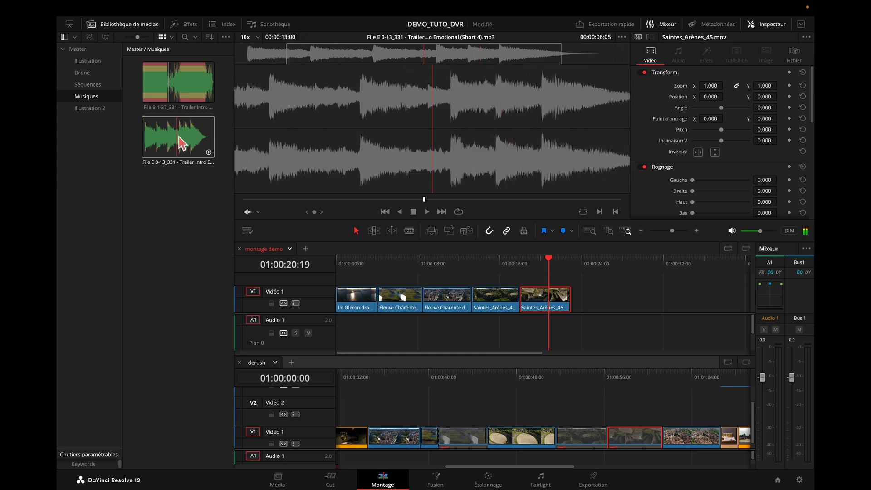
# Place the Trailer Intro Emotional (Short 4).mp3 music on A1 at the start of montage demo and play its opening
pyautogui.click(195, 144)
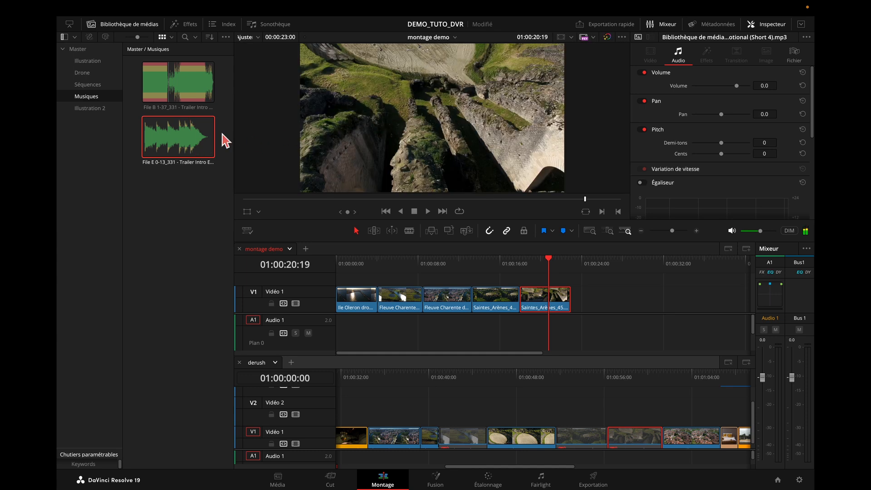
pyautogui.moveTo(187, 138); pyautogui.dragTo(337, 328)
pyautogui.moveTo(549, 264); pyautogui.dragTo(268, 279)
pyautogui.press('space')
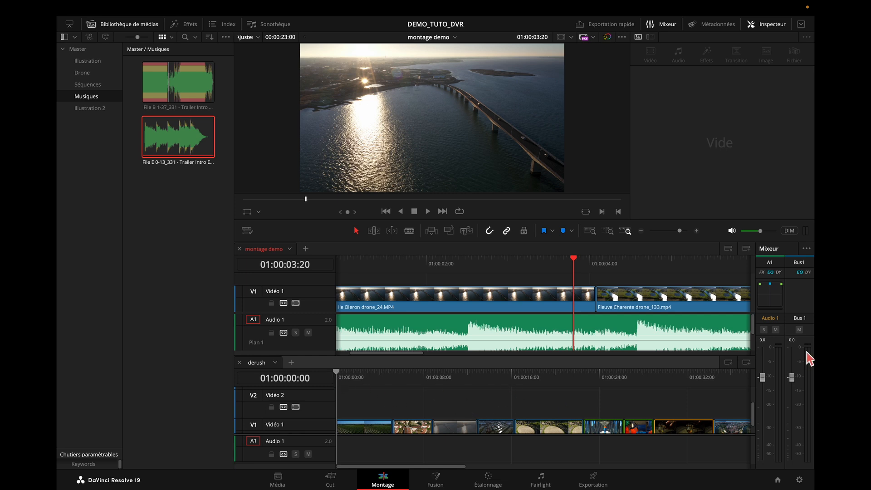
# Close the stacked derush timeline, fit the whole montage demo in view, and play its first second
pyautogui.click(733, 365)
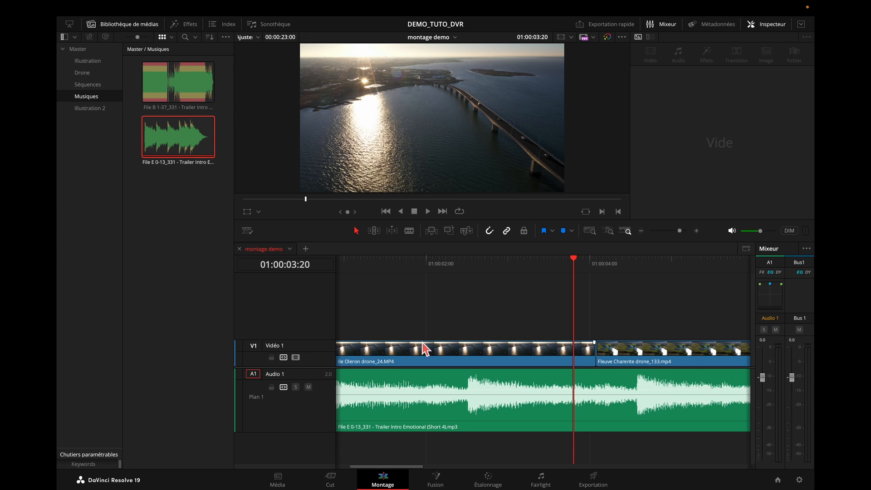
pyautogui.click(590, 231)
pyautogui.click(452, 266)
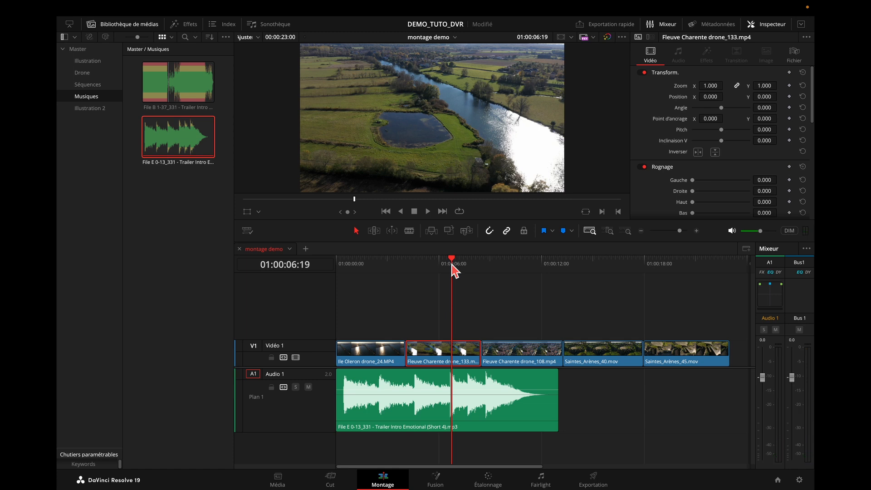
pyautogui.press('Home')
pyautogui.press('space')
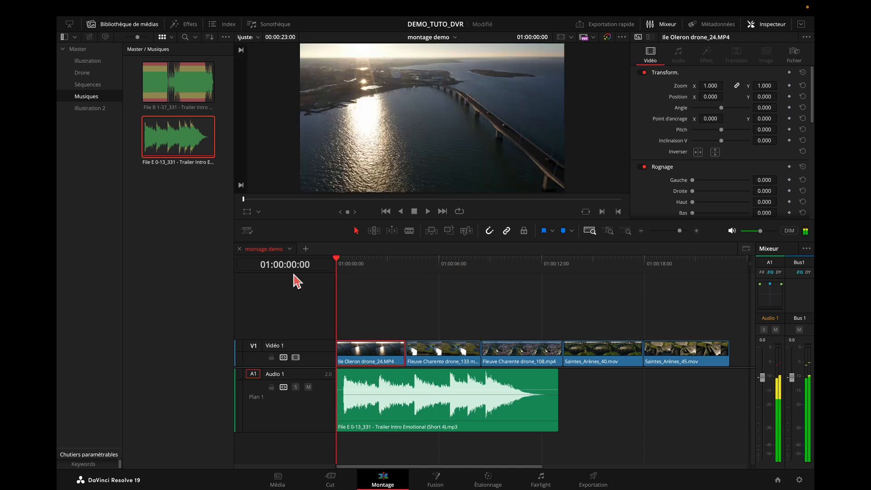
pyautogui.press('space')
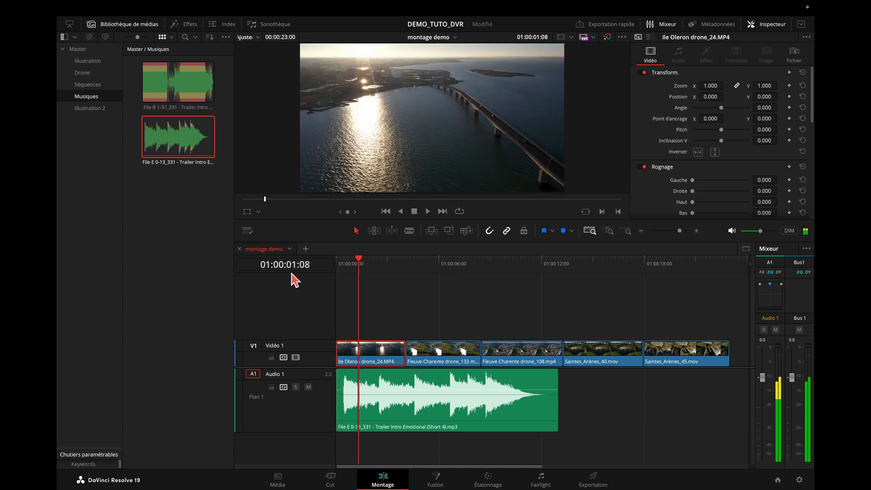
# Trim the silent head off the music clip and slide the clip back to the timeline start
pyautogui.click(371, 380)
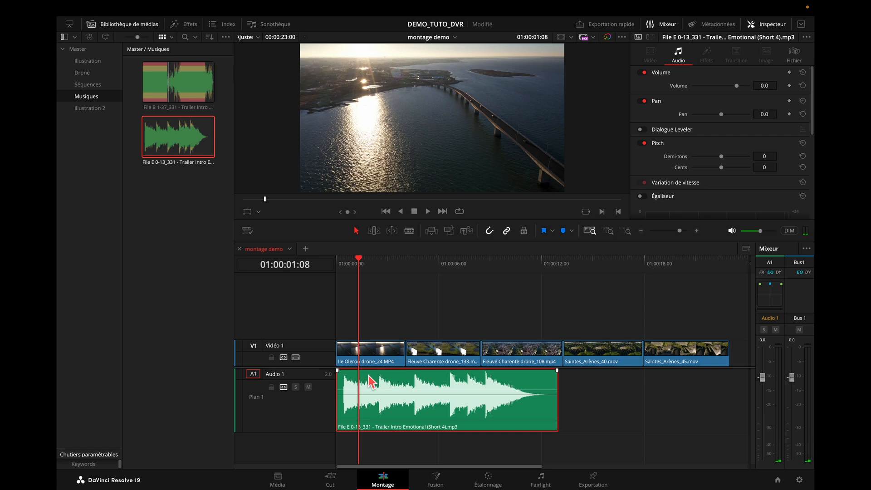
pyautogui.press('super+equal')
pyautogui.press('super+equal')
pyautogui.press('super+equal')
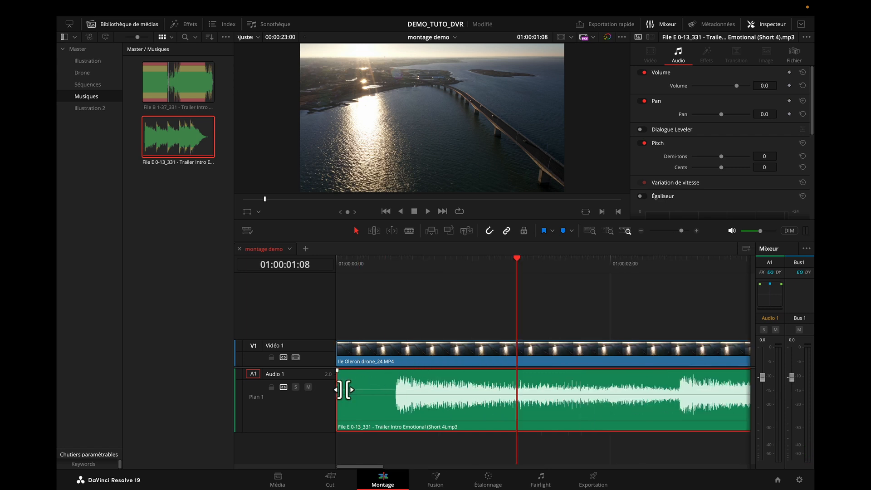
pyautogui.moveTo(343, 389); pyautogui.dragTo(402, 390)
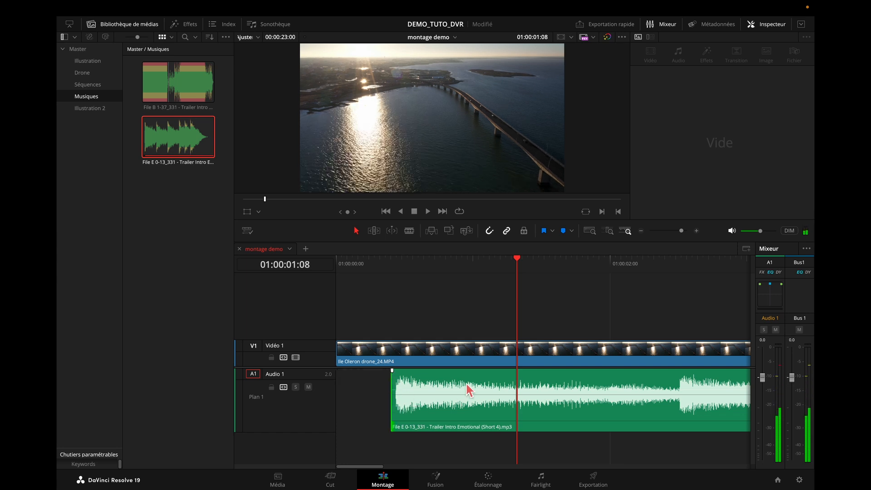
pyautogui.moveTo(492, 383); pyautogui.dragTo(418, 384)
# Save the project and play the opening of montage demo from its start to check the music sync
pyautogui.click(370, 359)
pyautogui.click(511, 260)
pyautogui.moveTo(506, 264); pyautogui.dragTo(328, 269)
pyautogui.hotkey('ctrl', 's')
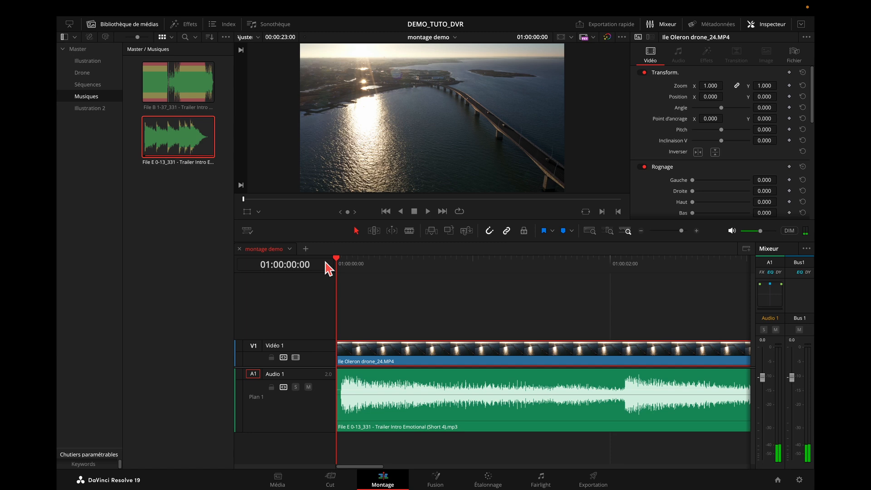
pyautogui.press('space')
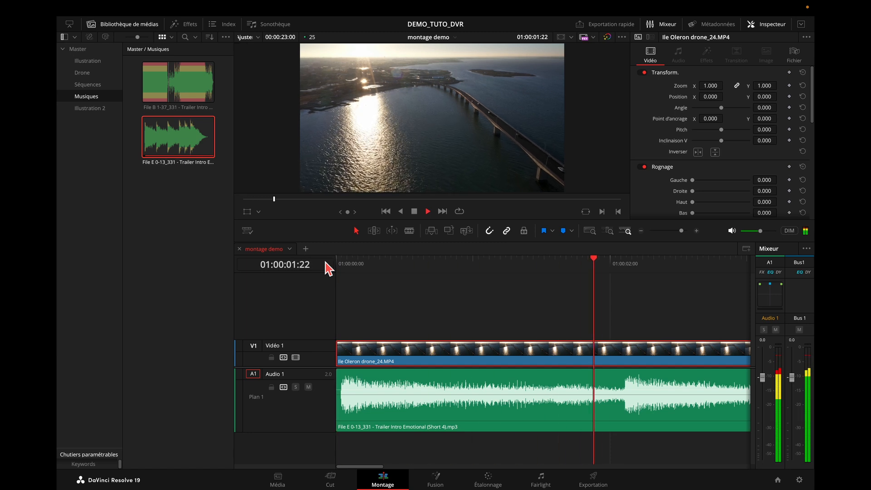
pyautogui.press('space')
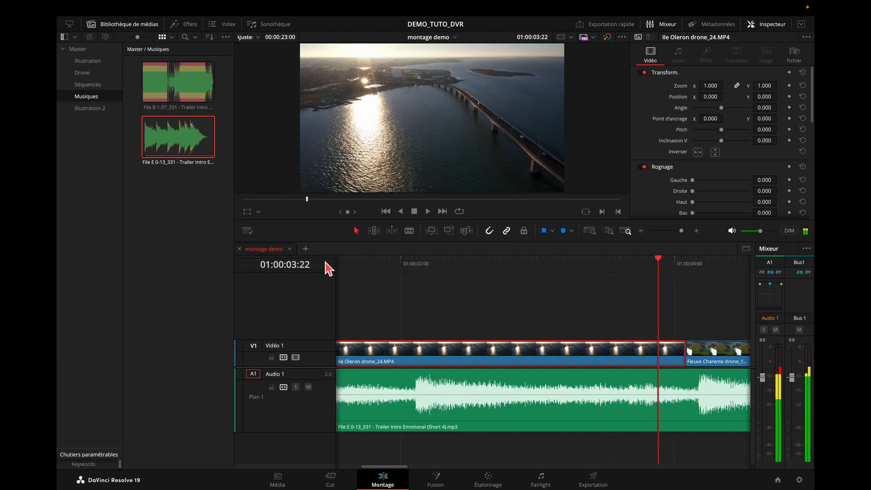
# Hide the media library and play montage demo from its start to 01:00:10:13
pyautogui.press('Home')
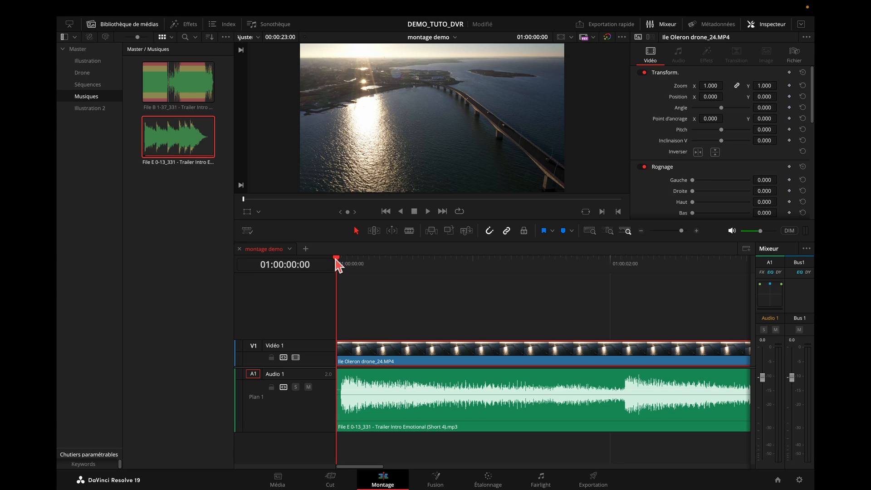
pyautogui.press('space')
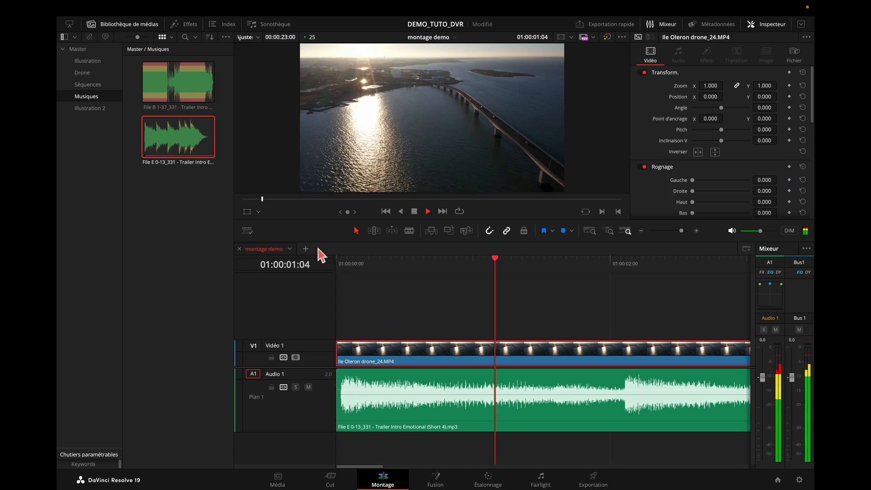
pyautogui.click(118, 24)
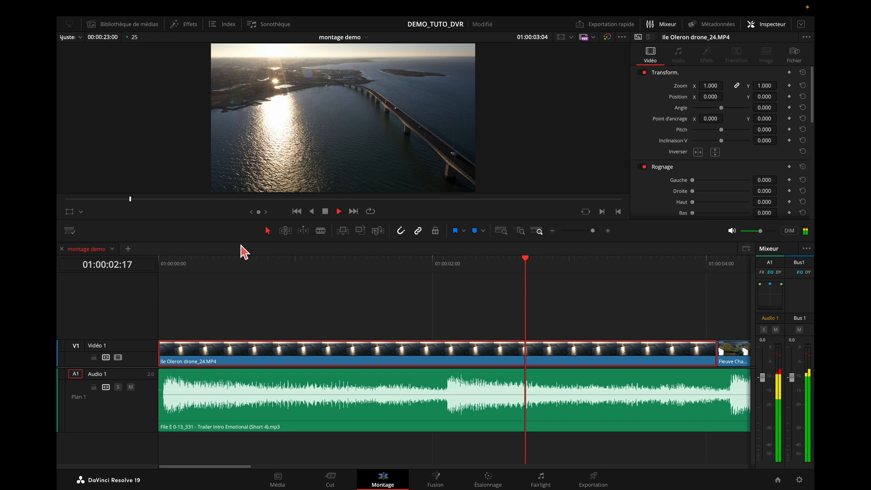
pyautogui.press('super+minus')
pyautogui.press('super+minus')
pyautogui.press('super+minus')
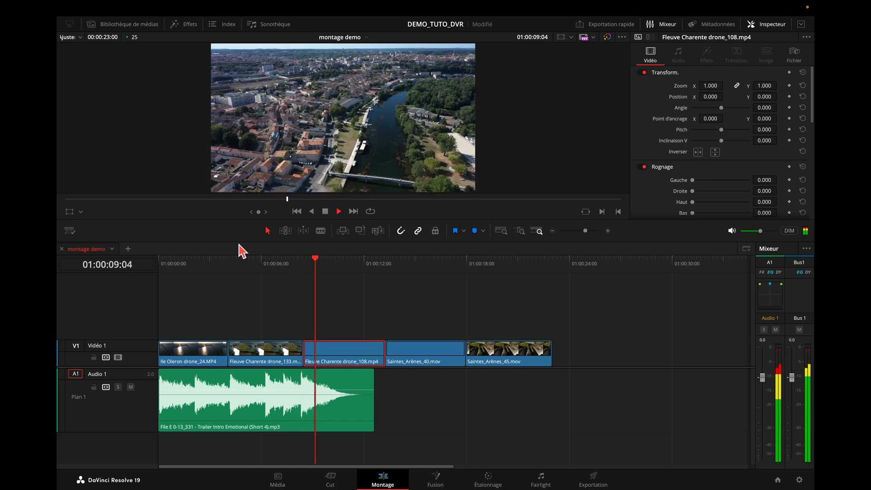
pyautogui.press('space')
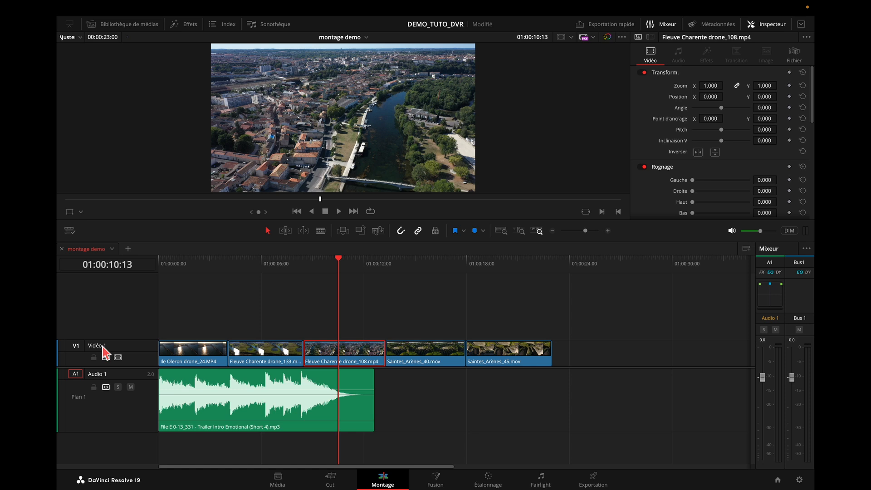
# Rename video track V1 to MONTAGE and audio track A1 to MUSQIUE FOND
pyautogui.doubleClick(103, 346)
pyautogui.click(110, 347)
pyautogui.doubleClick(105, 374)
pyautogui.doubleClick(109, 375)
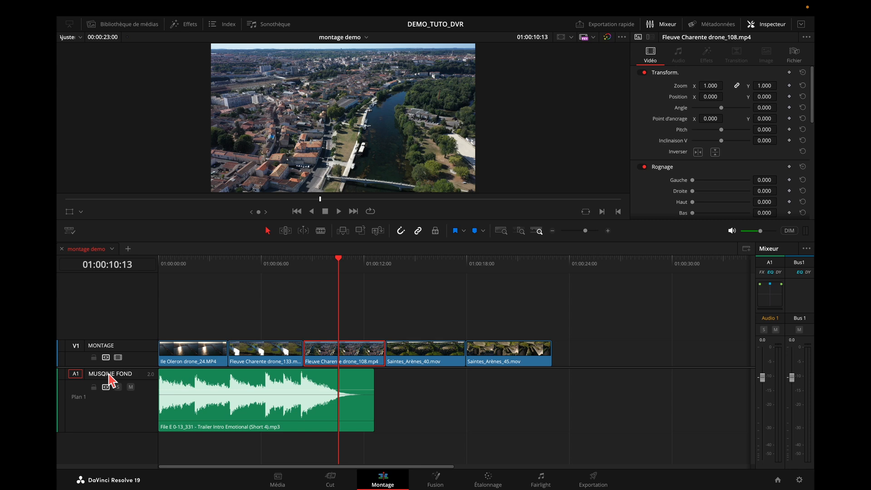
# Hide the inspector and play montage demo from its start to 01:00:06:02 to locate the music beats
pyautogui.click(221, 313)
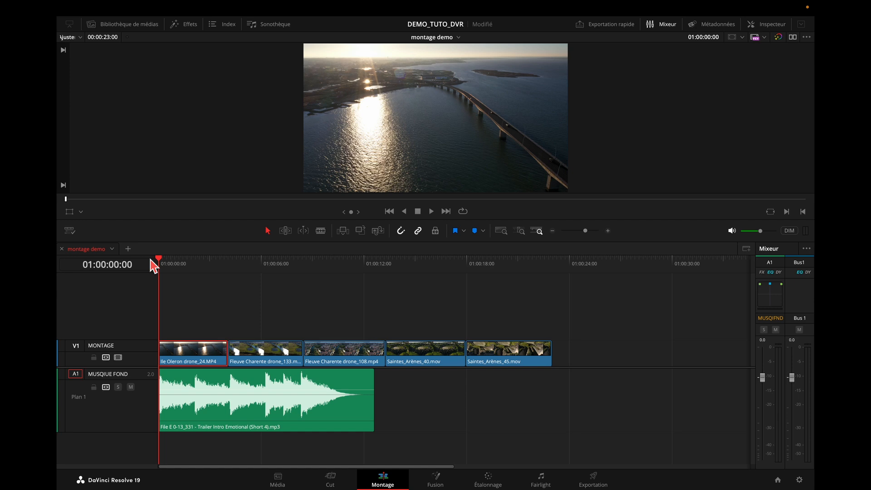
pyautogui.press('space')
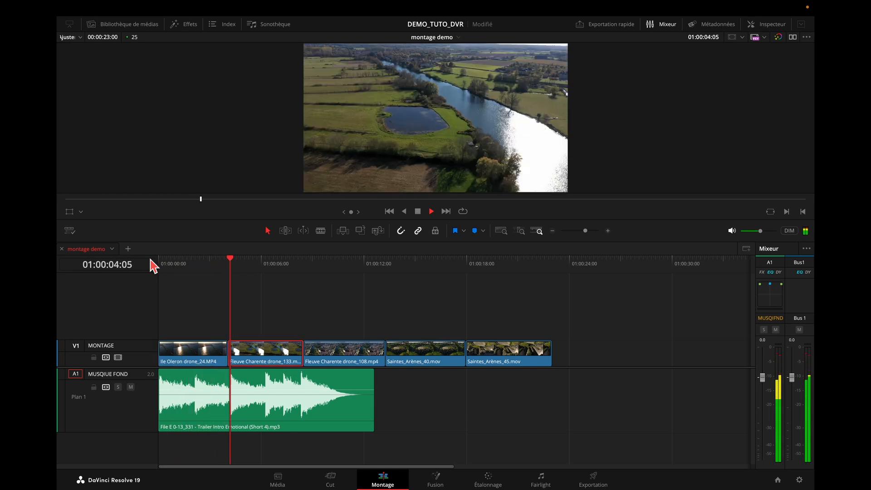
pyautogui.press('space')
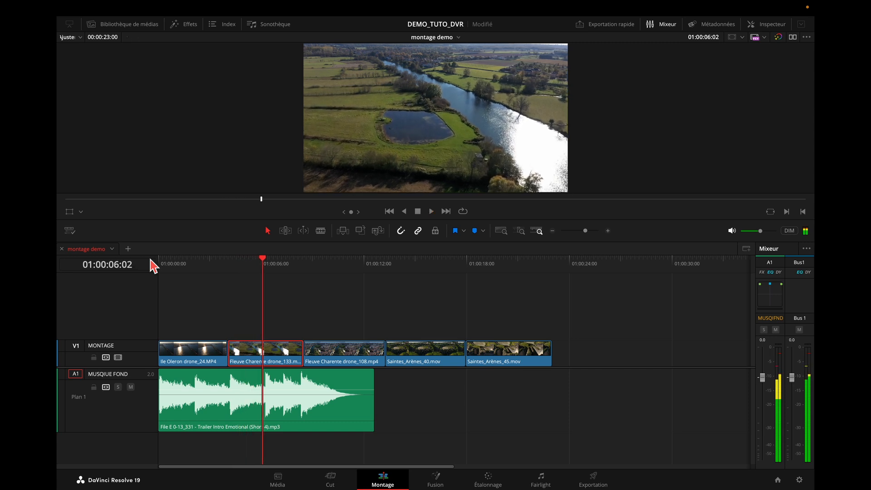
# In trim mode, shorten the first three clips to end on music beats and roll the cut between Saintes_Arènes_40.mov and Saintes_Arènes_45.mov to the next beat
pyautogui.click(214, 365)
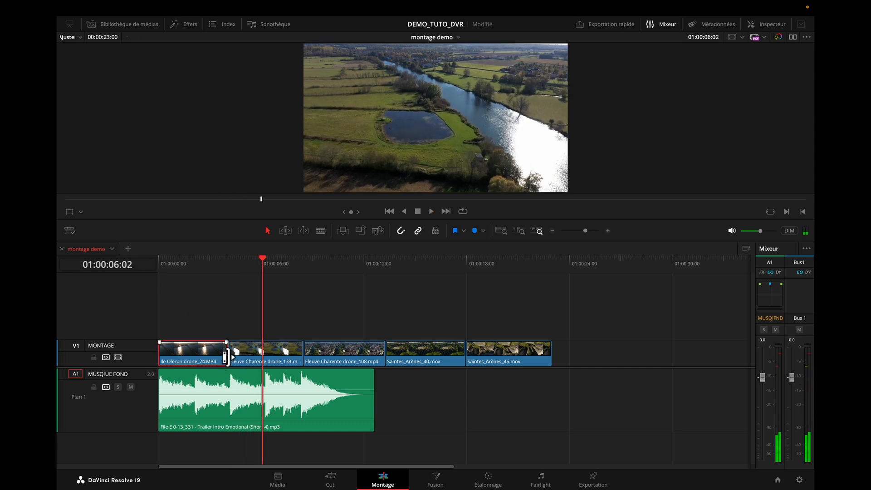
pyautogui.click(241, 359)
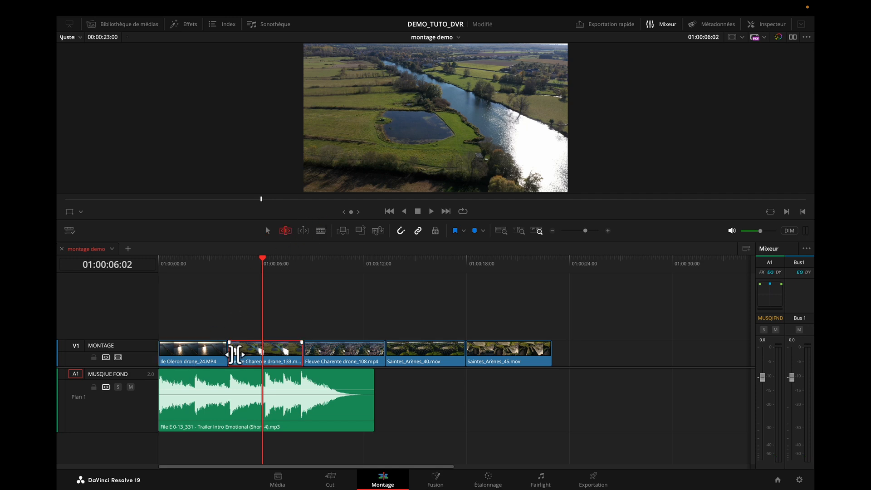
pyautogui.moveTo(225, 356); pyautogui.dragTo(195, 359)
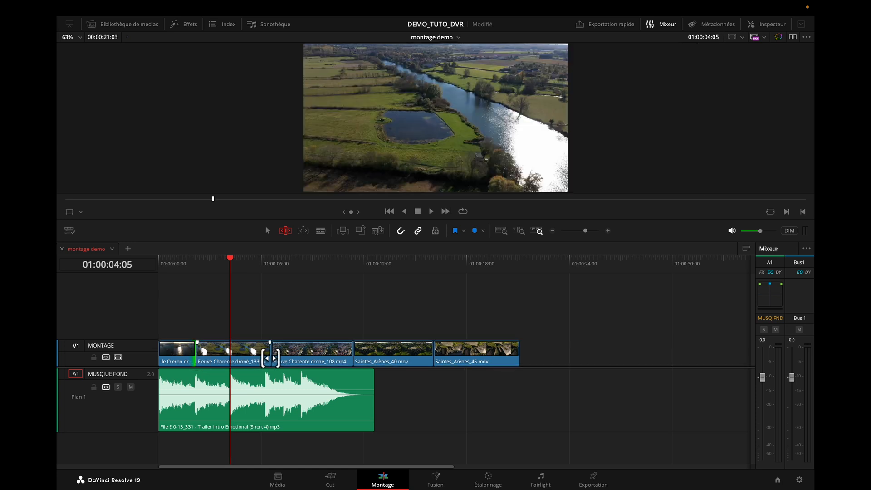
pyautogui.moveTo(270, 360); pyautogui.dragTo(231, 360)
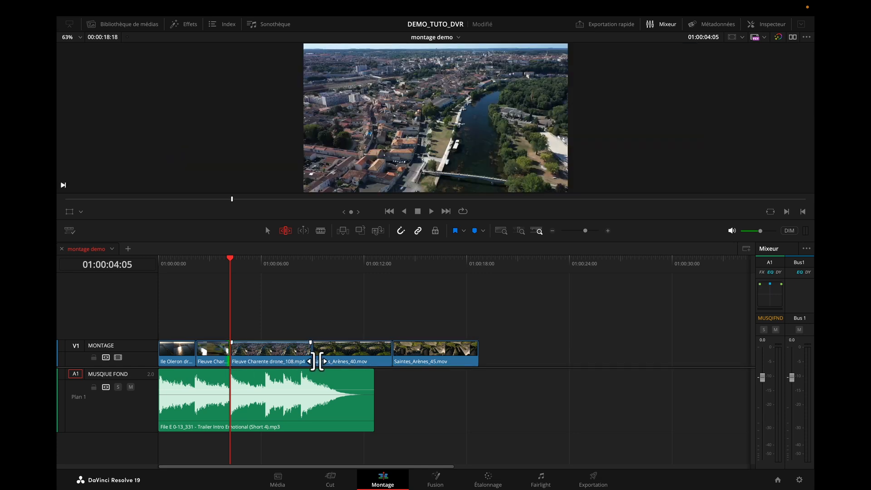
pyautogui.moveTo(313, 362); pyautogui.dragTo(266, 361)
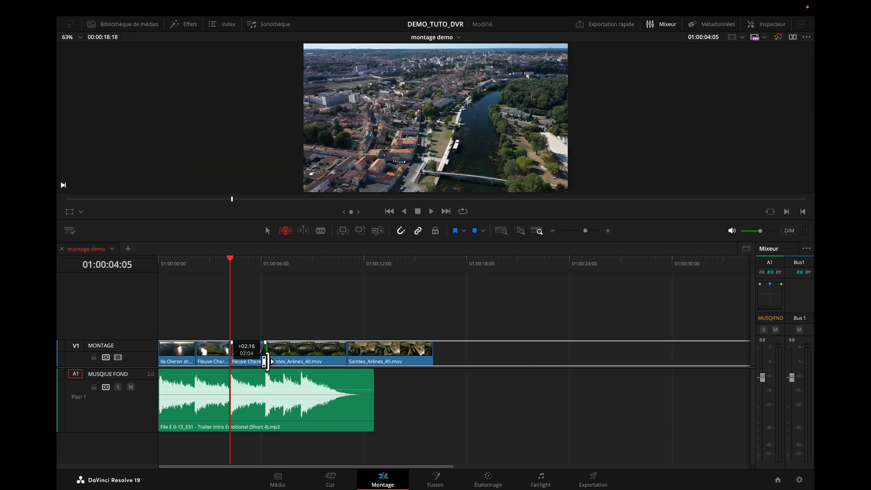
pyautogui.moveTo(353, 359); pyautogui.dragTo(306, 360)
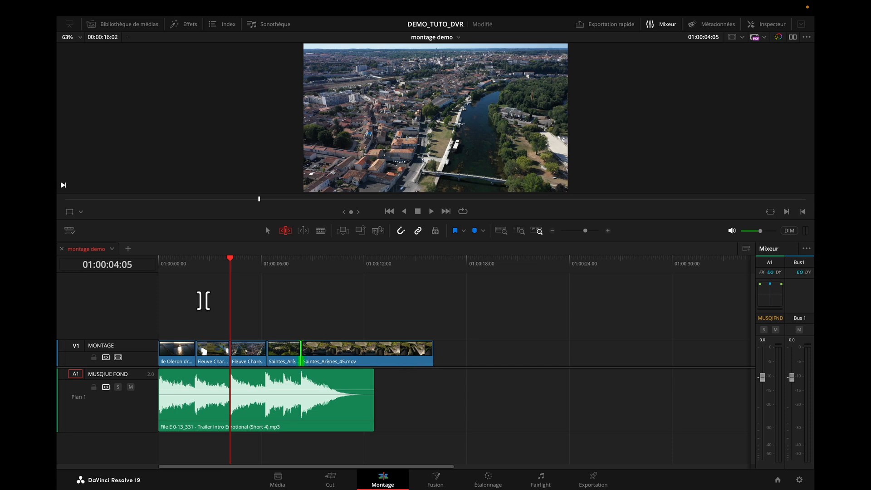
# Play montage demo from its start to 01:00:08:19 to check the cuts against the music, and return to the start
pyautogui.moveTo(241, 268); pyautogui.dragTo(102, 268)
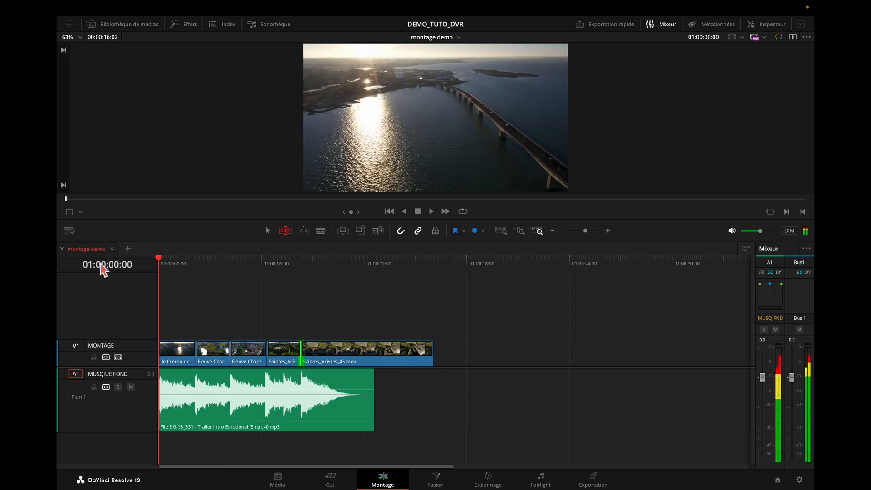
pyautogui.press('space')
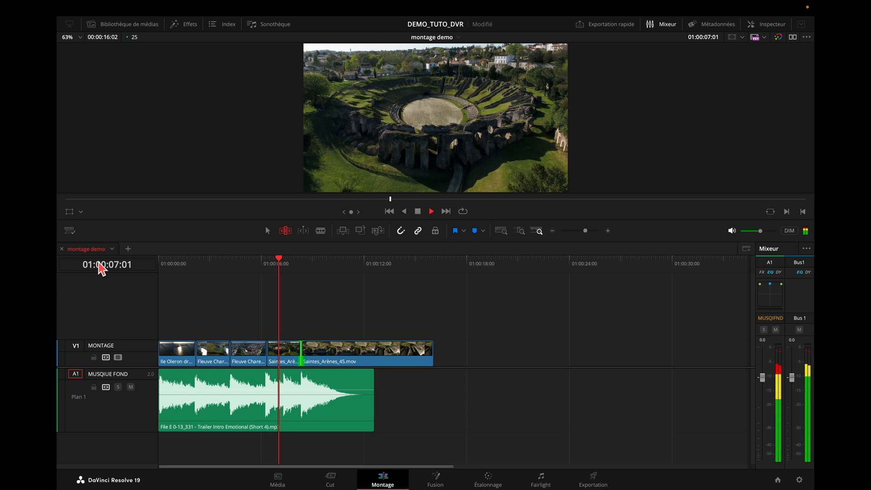
pyautogui.press('space')
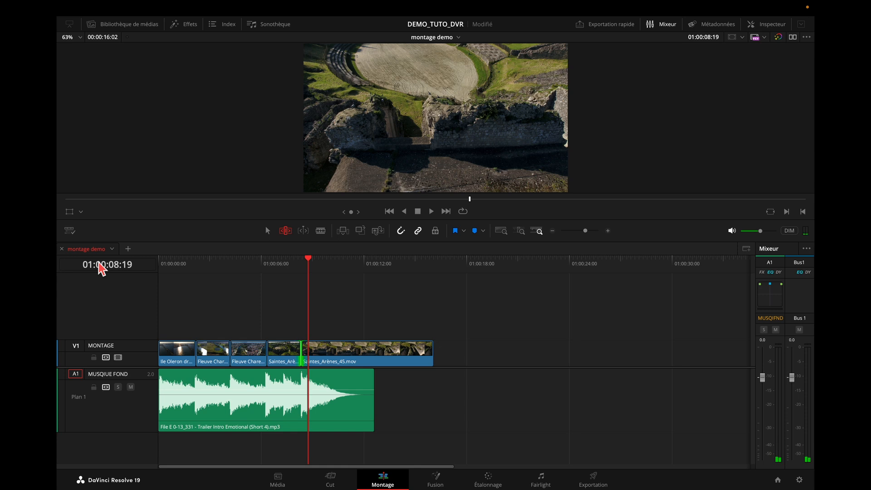
pyautogui.click(155, 263)
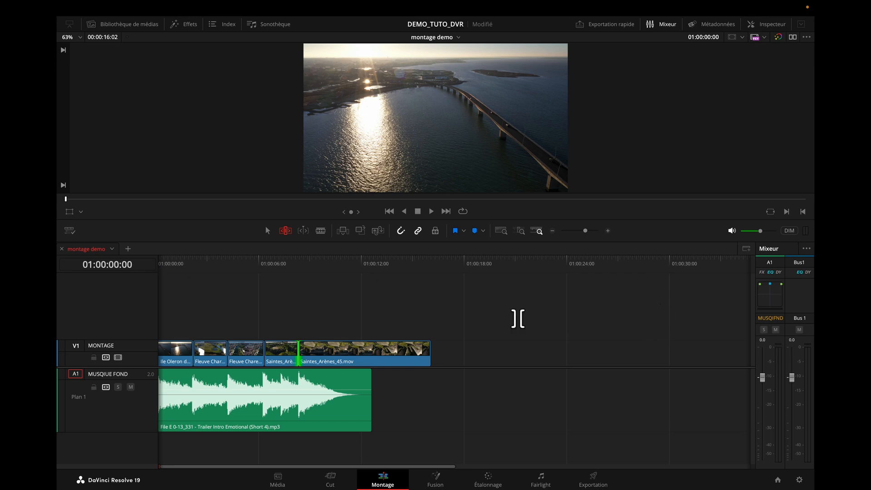
# Correct the name of audio track A1 to MUSIQUE FOND
pyautogui.doubleClick(113, 377)
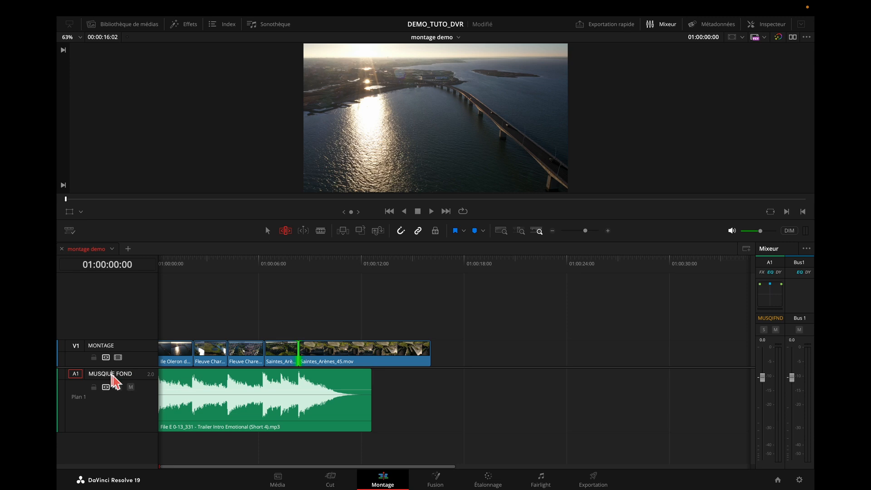
pyautogui.click(111, 376)
pyautogui.tripleClick(112, 375)
pyautogui.write('MU')
pyautogui.click(389, 399)
# Play montage demo to 01:00:09:03 to watch the music level in the mixer, and save the project
pyautogui.press('space')
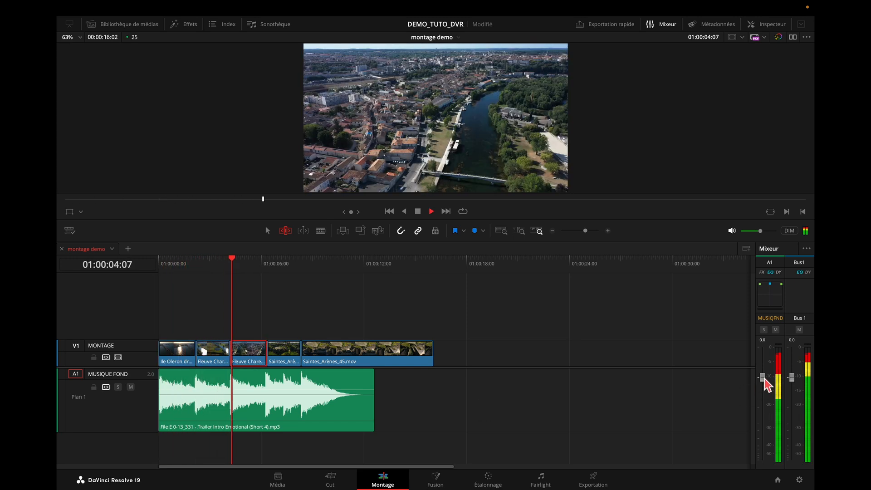
pyautogui.press('XF86AudioLowerVolume')
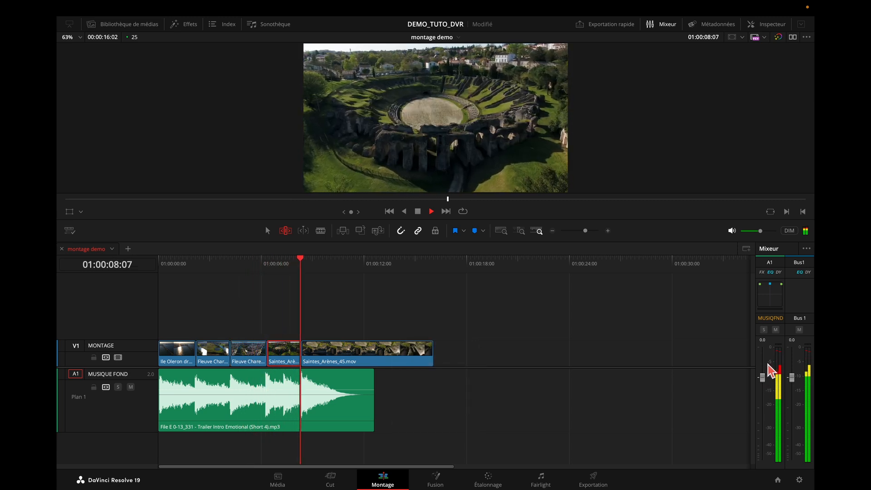
pyautogui.press('space')
pyautogui.press('super+s')
# Slightly lower the volume of the music clip on MUSIQUE FOND and play from about 01:00:06 to check its level
pyautogui.click(267, 231)
pyautogui.click(336, 395)
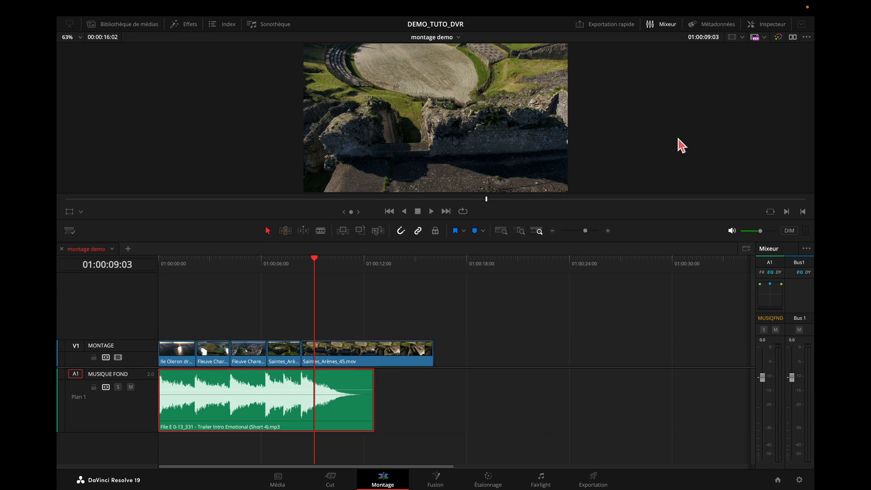
pyautogui.click(770, 26)
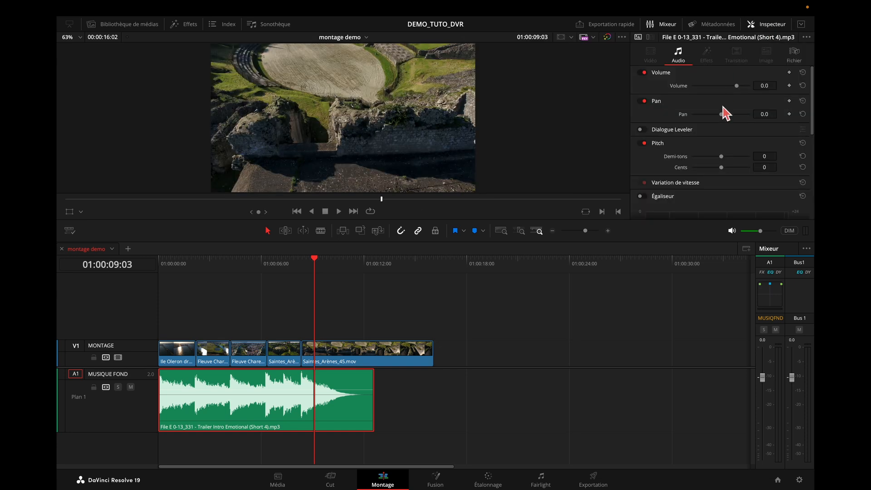
pyautogui.moveTo(766, 88); pyautogui.dragTo(768, 90)
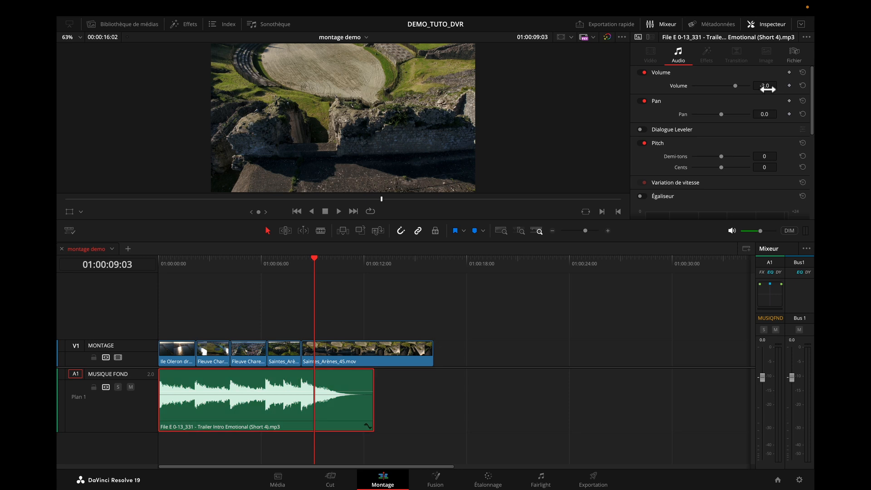
pyautogui.click(271, 267)
pyautogui.press('space')
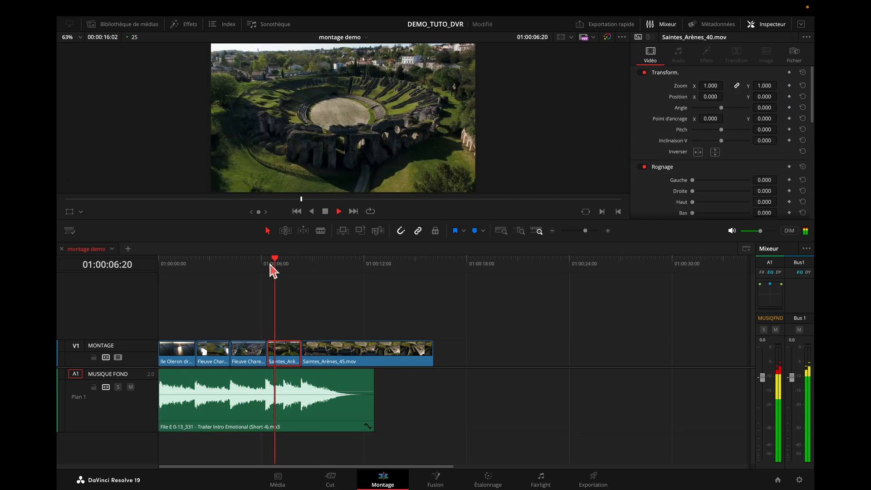
pyautogui.press('XF86AudioLowerVolume')
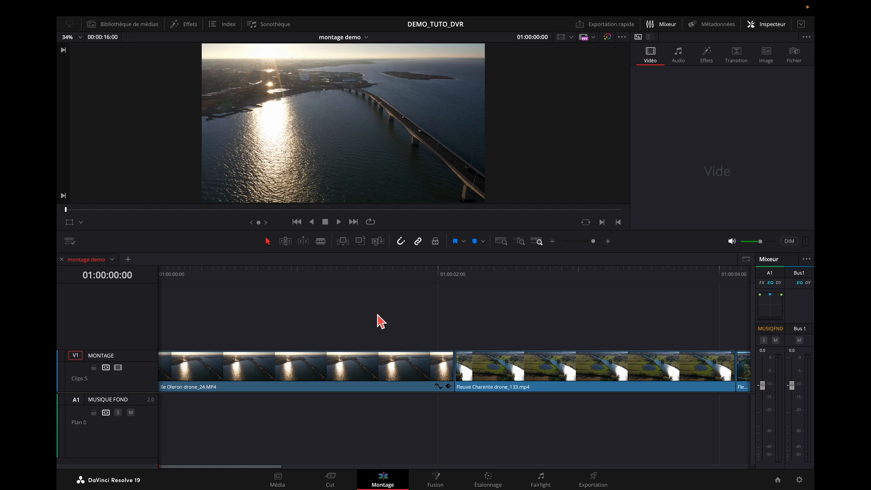
# Append DRONE_LA_CHARENTE_CARRELETS_006.mp4 from the Drone bin to the end of montage demo and view its first frames
pyautogui.click(138, 28)
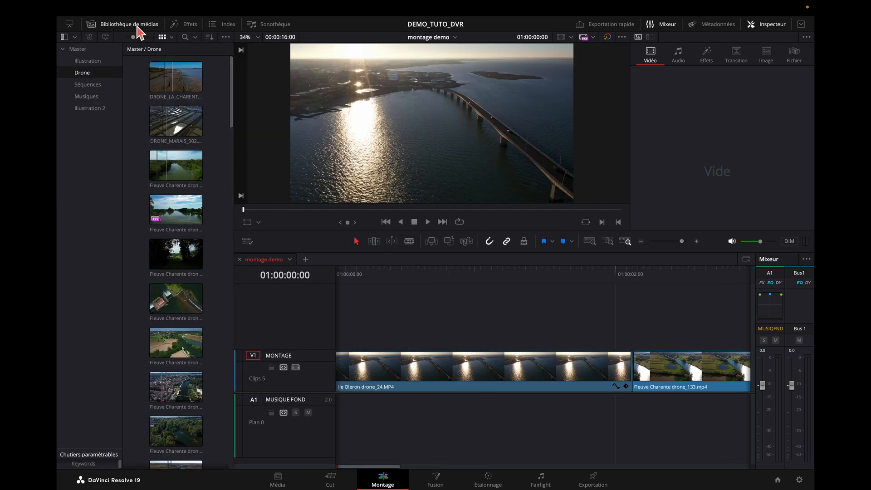
pyautogui.moveTo(340, 277); pyautogui.dragTo(730, 286)
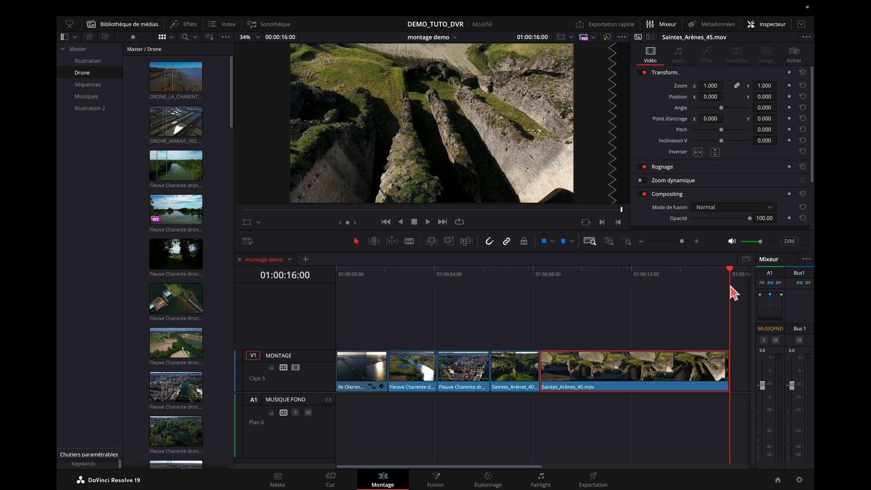
pyautogui.doubleClick(177, 85)
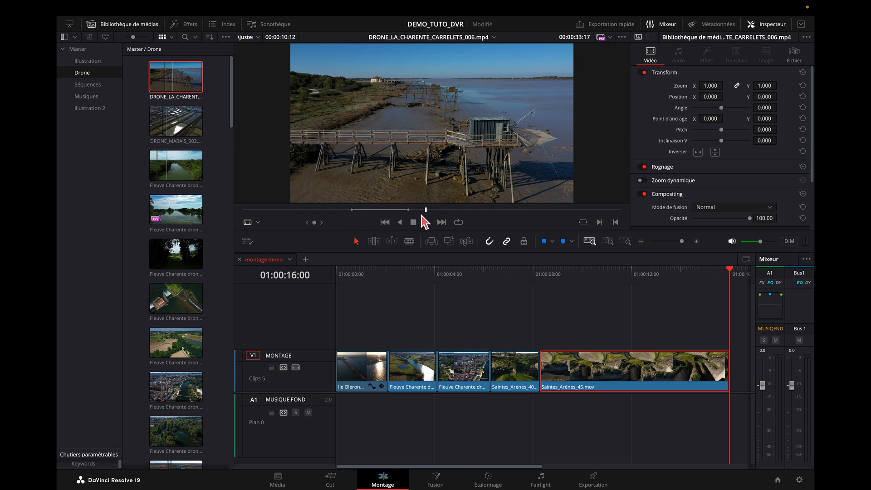
pyautogui.moveTo(425, 210); pyautogui.dragTo(379, 212)
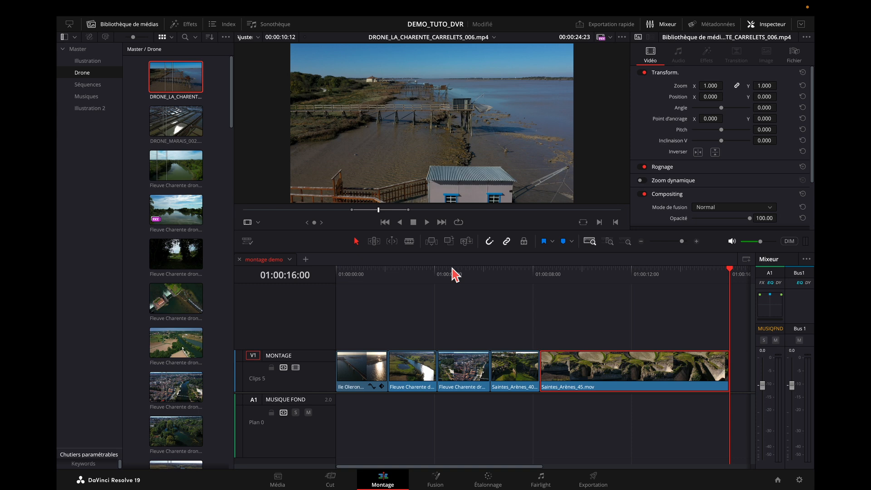
pyautogui.hotkey('shift', 'F12')
pyautogui.moveTo(731, 271); pyautogui.dragTo(589, 275)
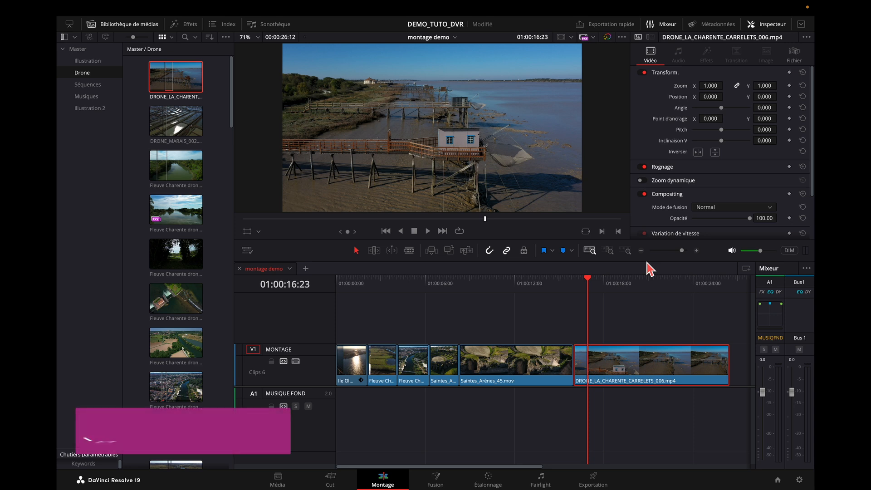
pyautogui.moveTo(589, 278); pyautogui.dragTo(591, 278)
# Return to the start of montage demo, enlarge the viewer and inspector area, and hide the media library
pyautogui.press('Home')
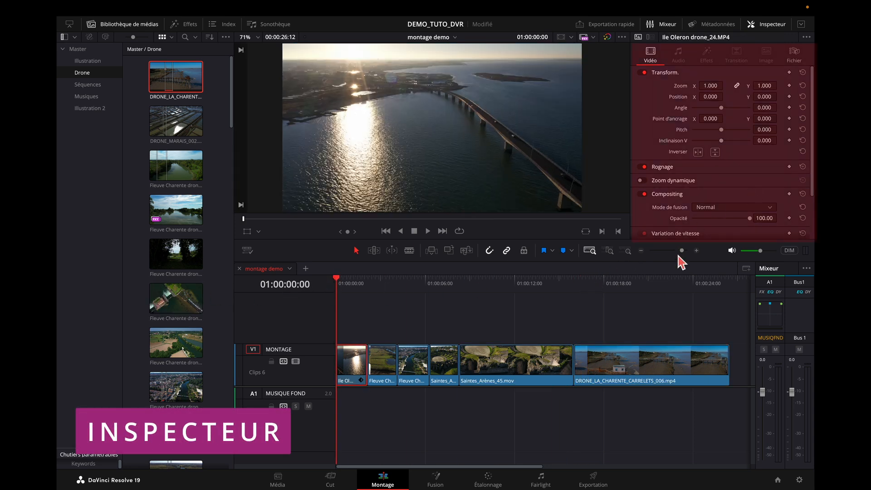
pyautogui.moveTo(692, 265); pyautogui.dragTo(699, 311)
pyautogui.moveTo(341, 331)
pyautogui.mouseDown()
pyautogui.moveTo(443, 335)
pyautogui.moveTo(337, 333)
pyautogui.mouseUp()
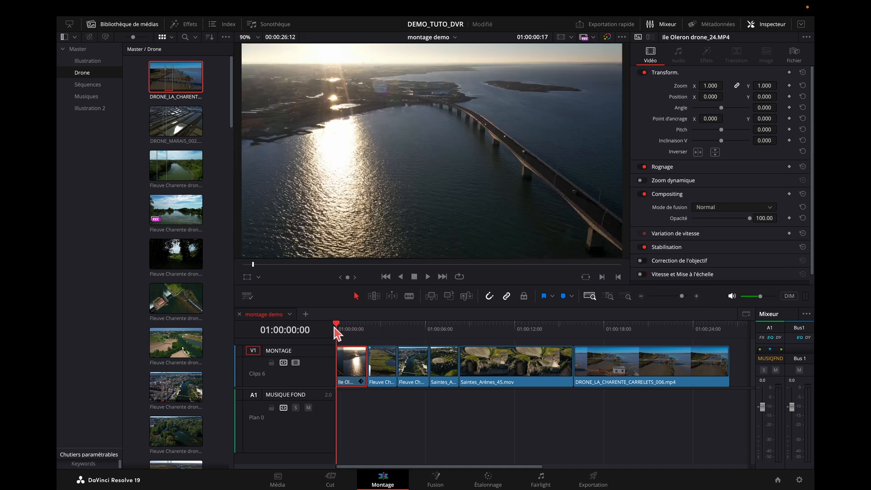
pyautogui.click(140, 24)
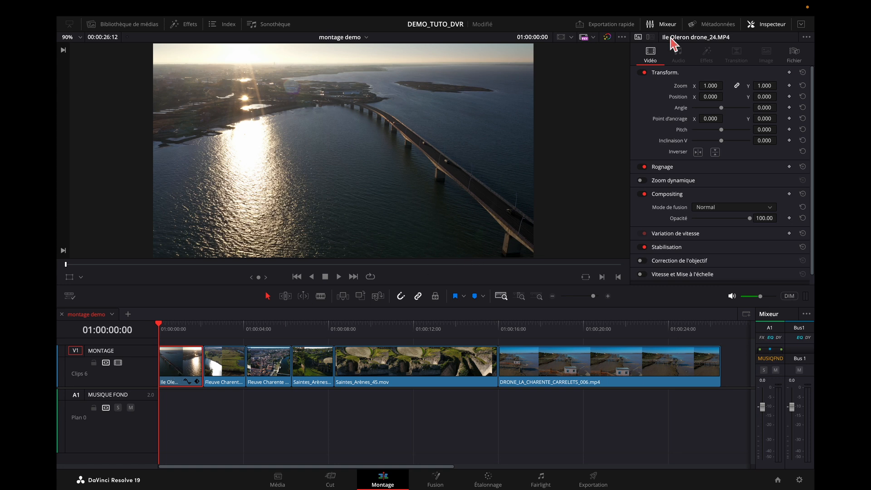
# Try a 1.020 zoom, X position 3.000, angle 2.750 and vertical tilt -0.057 on Ile Oleron drone_24.MP4, and reset its transform
pyautogui.click(653, 55)
pyautogui.moveTo(710, 85); pyautogui.dragTo(721, 108)
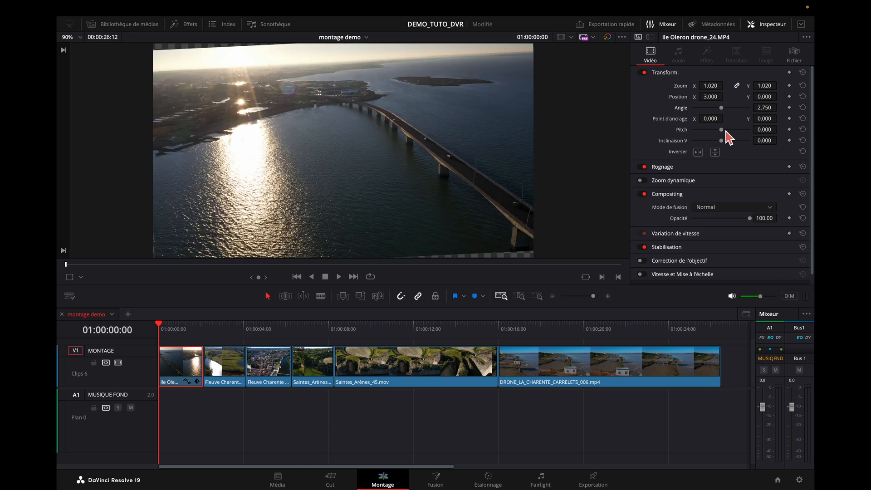
pyautogui.moveTo(721, 141); pyautogui.dragTo(725, 147)
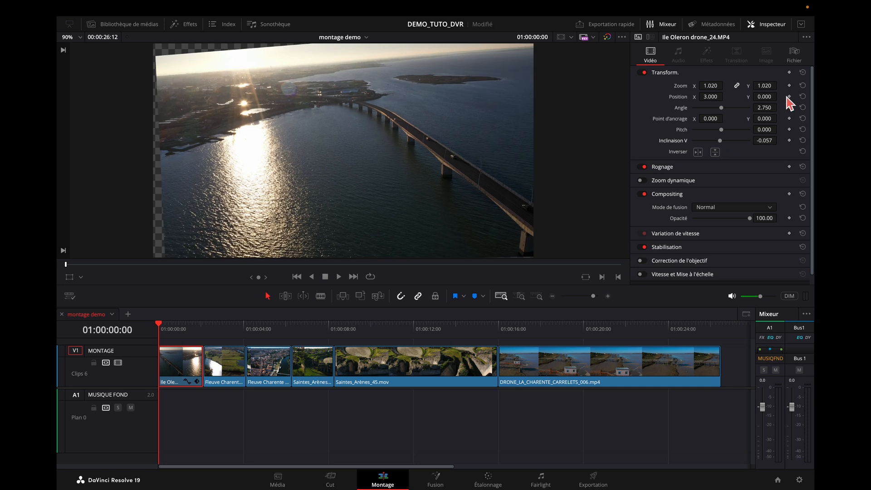
pyautogui.click(803, 73)
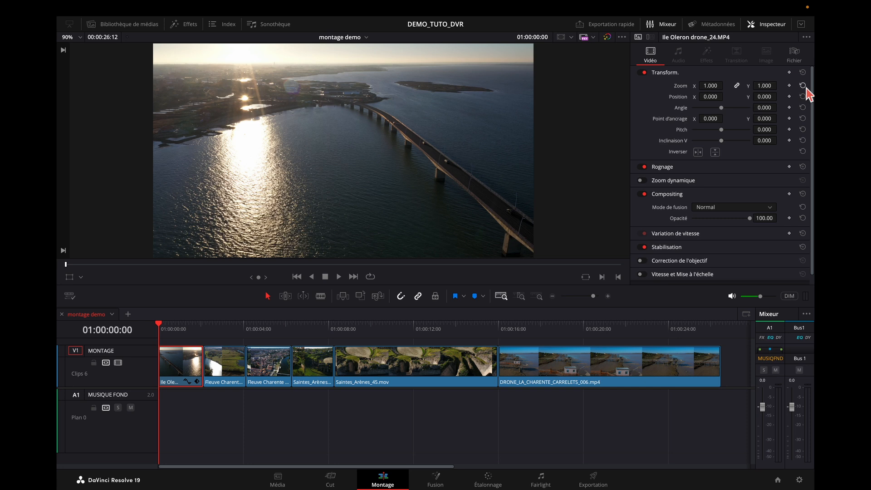
# Try cropping the bottom of Ile Oleron drone_24.MP4 by 379.200, and reset the bottom crop
pyautogui.click(726, 170)
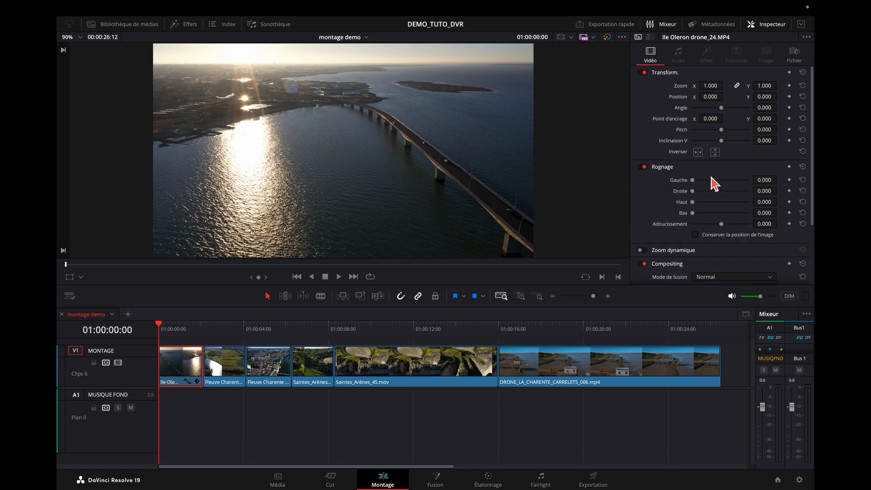
pyautogui.moveTo(693, 180)
pyautogui.mouseDown()
pyautogui.moveTo(710, 181)
pyautogui.moveTo(691, 181)
pyautogui.mouseUp()
pyautogui.moveTo(722, 193); pyautogui.dragTo(713, 213)
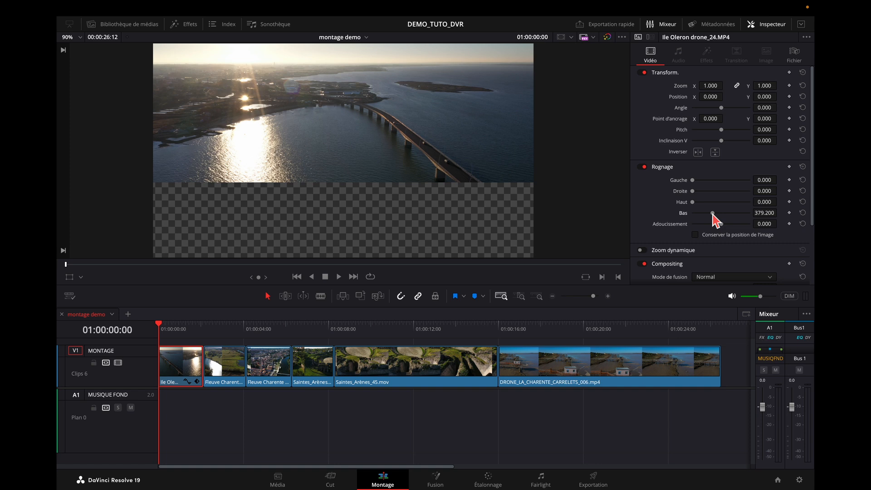
pyautogui.click(803, 212)
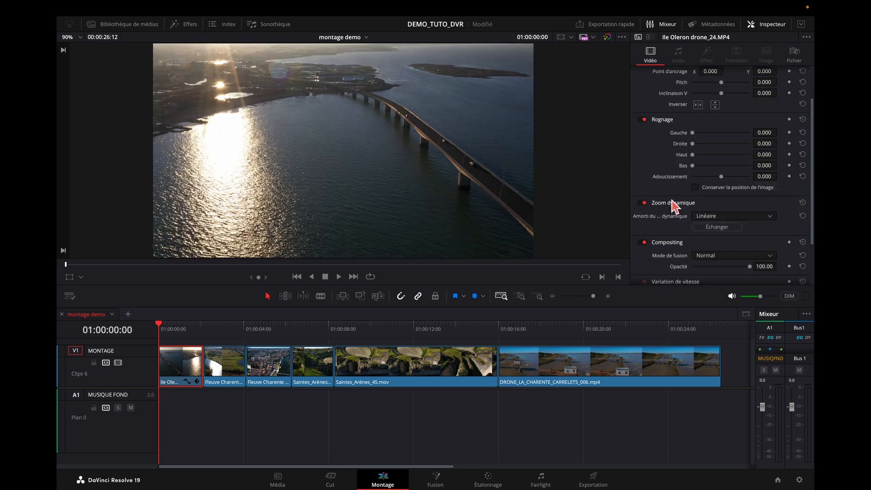
# Compare Ile Oleron drone_24.MP4 without and with dynamic zoom, leaving the linear dynamic zoom enabled
pyautogui.click(644, 203)
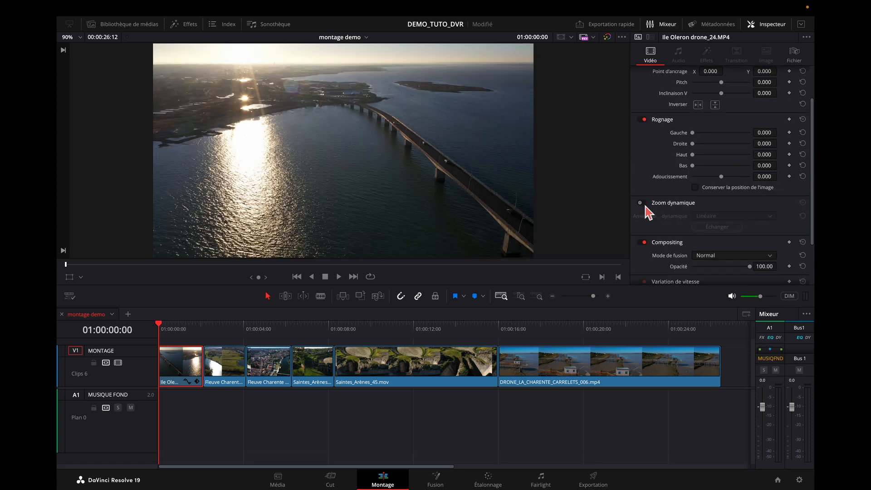
pyautogui.click(644, 204)
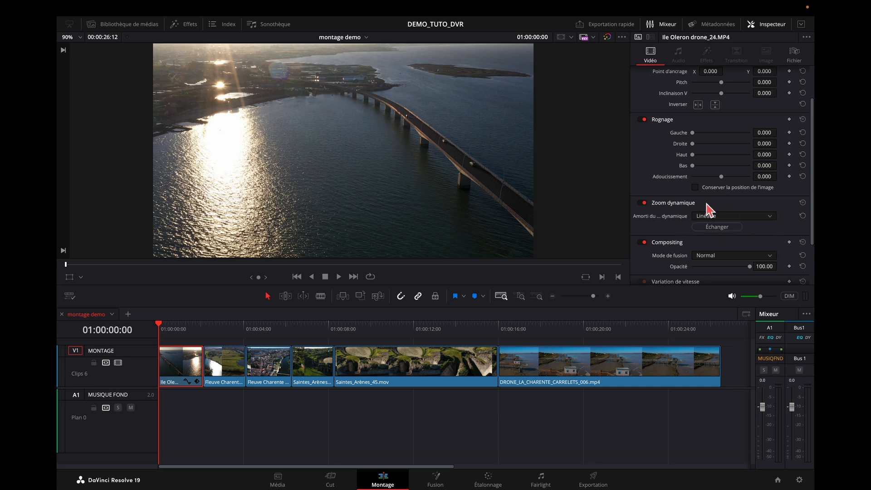
pyautogui.scroll(-2, 707, 209)
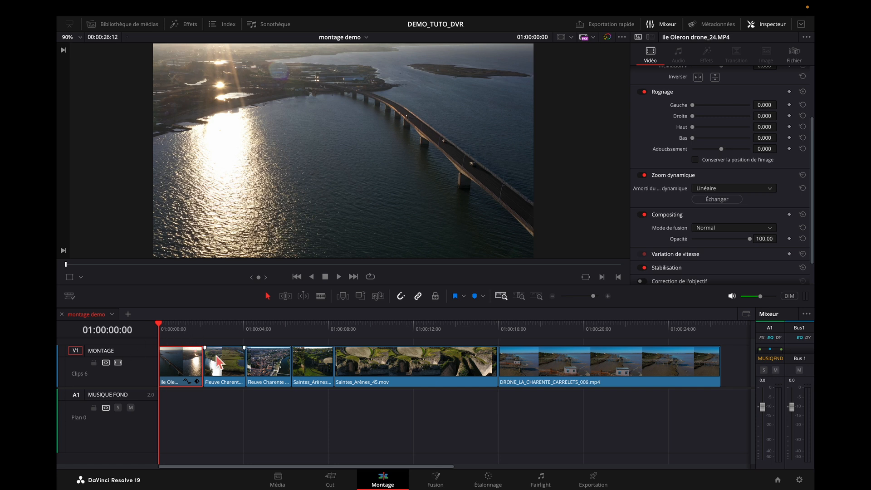
# Show the media library and add a new video track above MONTAGE
pyautogui.click(133, 26)
pyautogui.hotkey('shift', 'z')
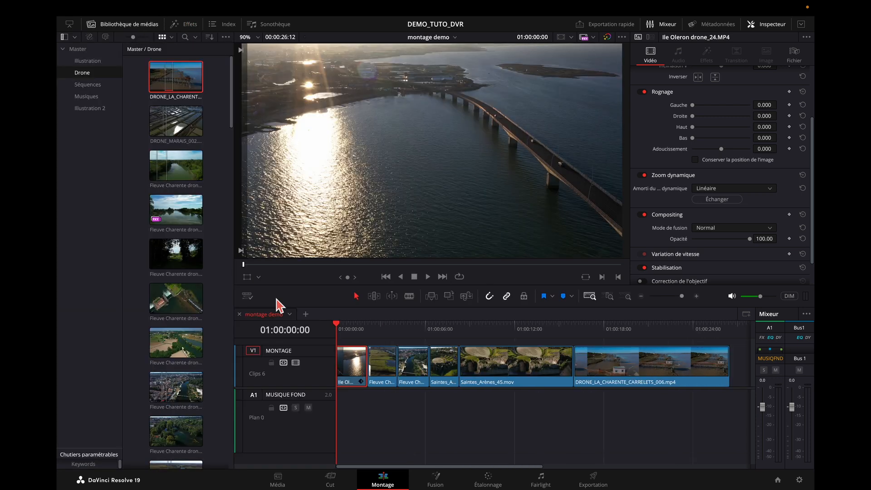
pyautogui.moveTo(325, 353); pyautogui.dragTo(325, 369)
pyautogui.rightClick(305, 352)
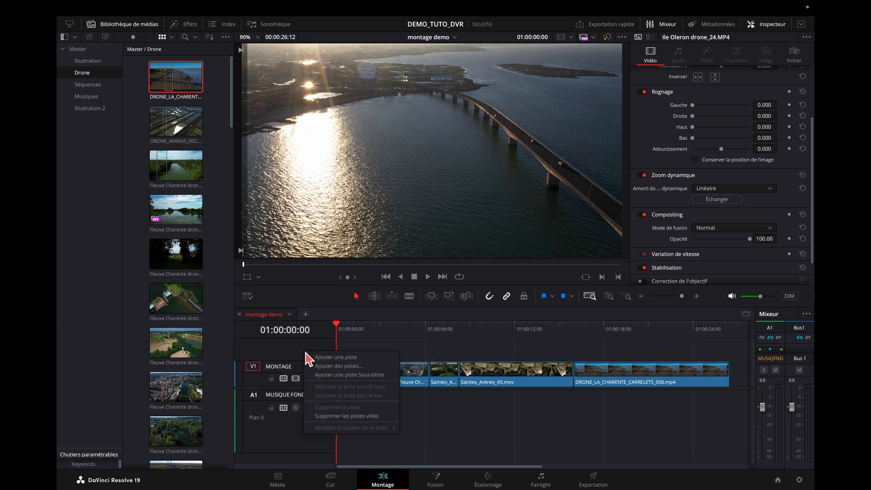
pyautogui.click(329, 358)
# Enlarge the timeline area and adjust the split between video and audio tracks so that Vidéo 2 and MONTAGE are both fully shown
pyautogui.scroll(2, 297, 355)
pyautogui.scroll(-2, 297, 355)
pyautogui.scroll(2, 299, 355)
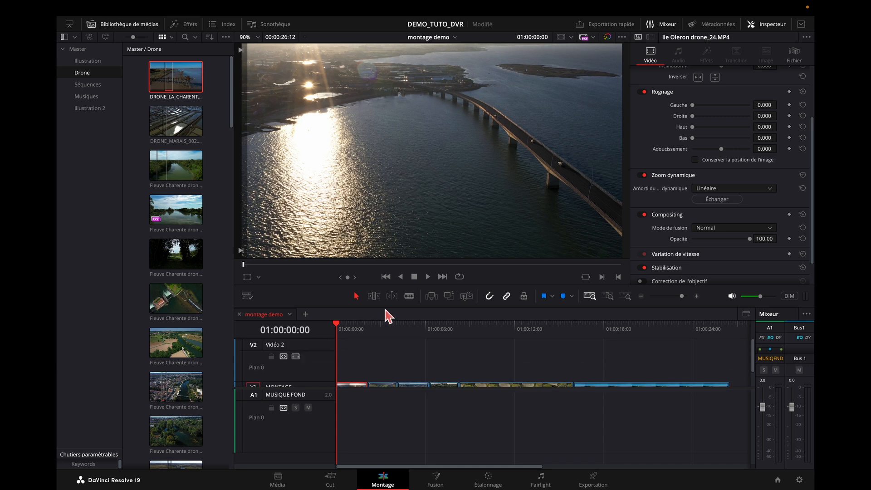
pyautogui.moveTo(387, 308); pyautogui.dragTo(388, 277)
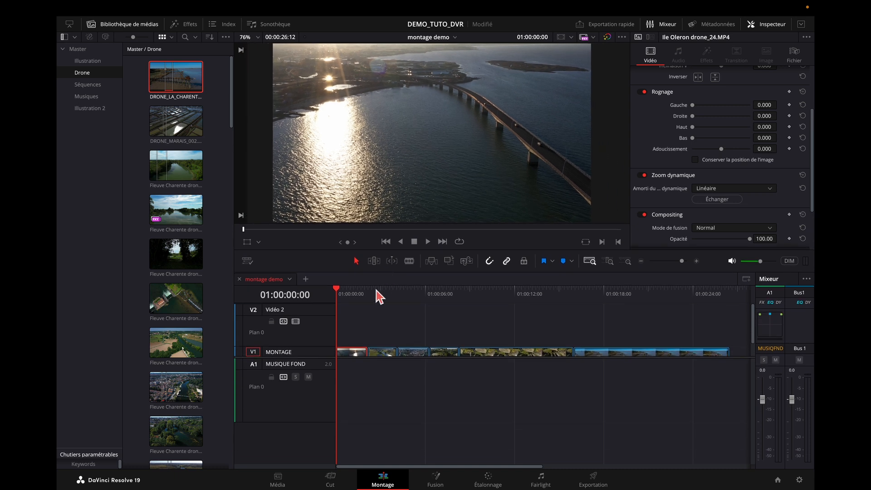
pyautogui.moveTo(364, 361); pyautogui.dragTo(374, 404)
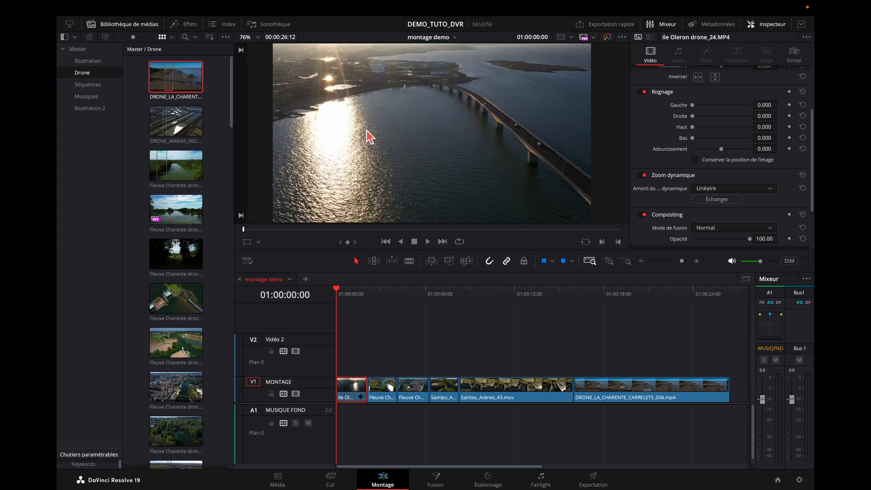
# Place DRONE_LA_CHARENTE_CARRELETS_006.mp4 at the start of track Vidéo 2, move the playhead to 01:00:00:22 and save the project
pyautogui.doubleClick(179, 78)
pyautogui.moveTo(399, 151); pyautogui.dragTo(346, 358)
pyautogui.click(349, 290)
pyautogui.hotkey('ctrl', 's')
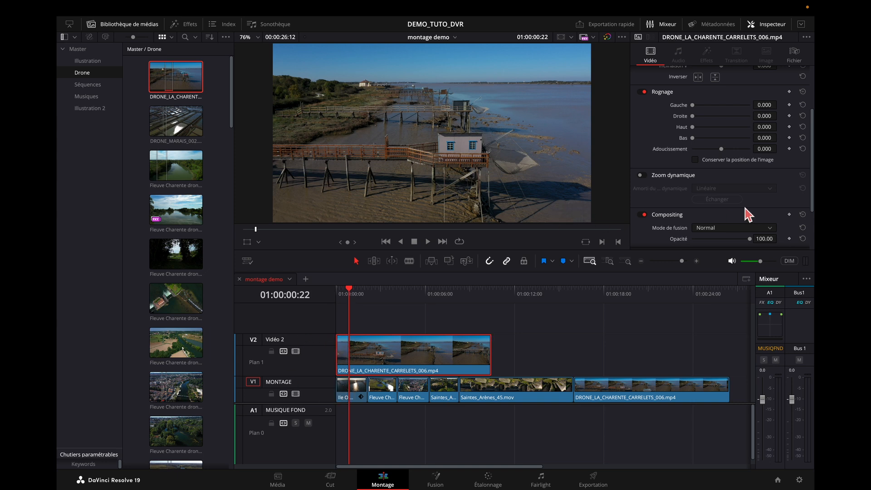
# Set the blend mode of the DRONE_LA_CHARENTE_CARRELETS_006.mp4 clip on Vidéo 2 to Superposition and check the blended image at 01:00:00:24
pyautogui.scroll(-2, 740, 202)
pyautogui.click(772, 179)
pyautogui.scroll(-5, 719, 240)
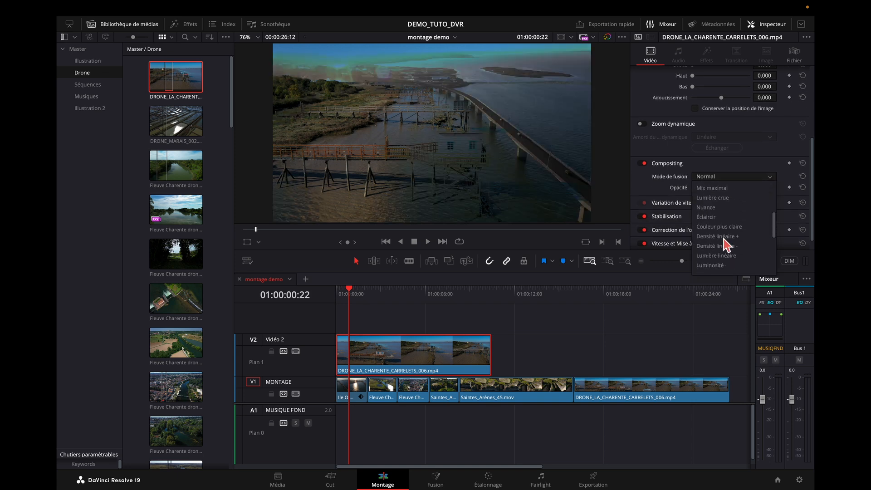
pyautogui.scroll(-2, 727, 245)
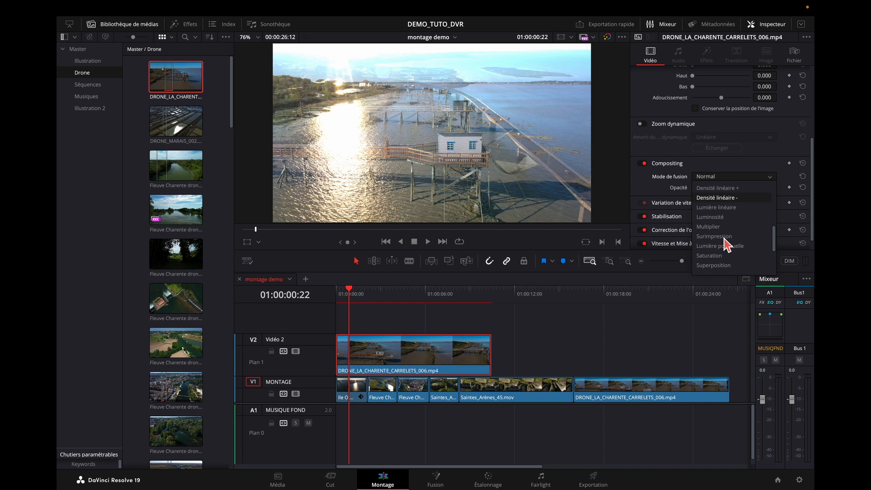
pyautogui.click(730, 266)
pyautogui.moveTo(352, 302)
pyautogui.mouseDown()
pyautogui.moveTo(352, 293)
pyautogui.moveTo(376, 295)
pyautogui.moveTo(343, 297)
pyautogui.moveTo(369, 299)
pyautogui.moveTo(352, 296)
pyautogui.mouseUp()
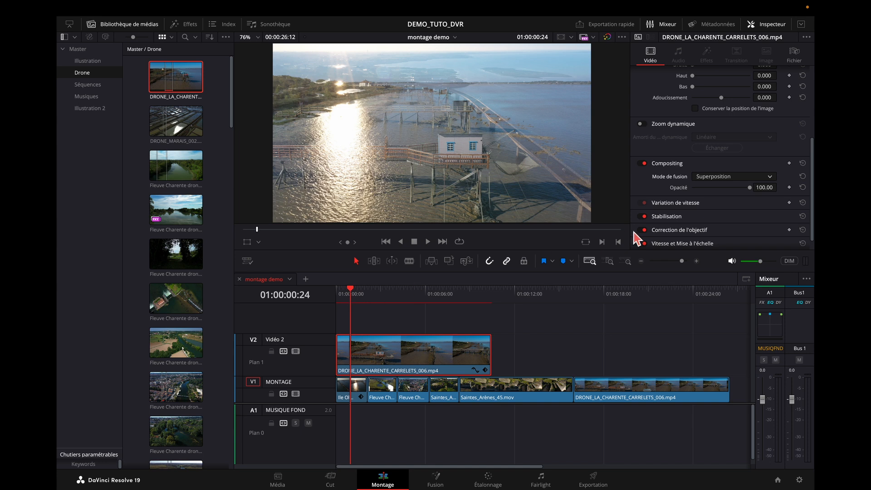
# Reset and disable the compositing settings of the clip on Vidéo 2, and delete that clip from the timeline
pyautogui.click(802, 163)
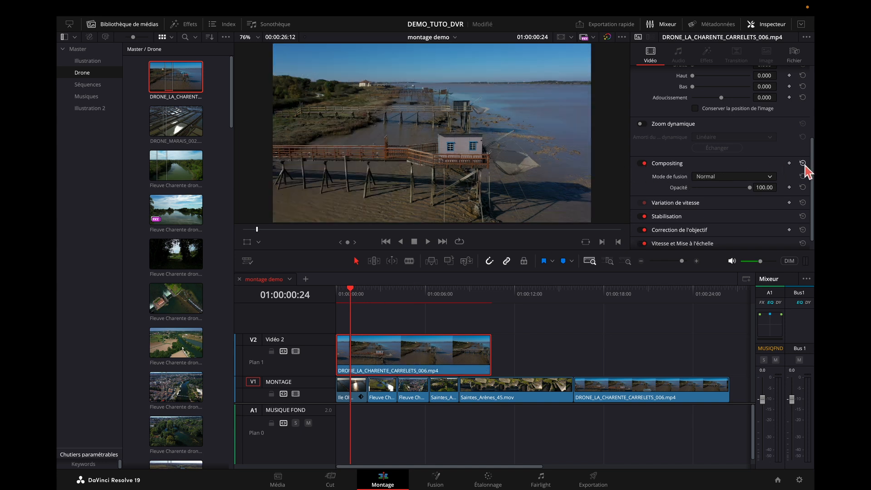
pyautogui.click(642, 164)
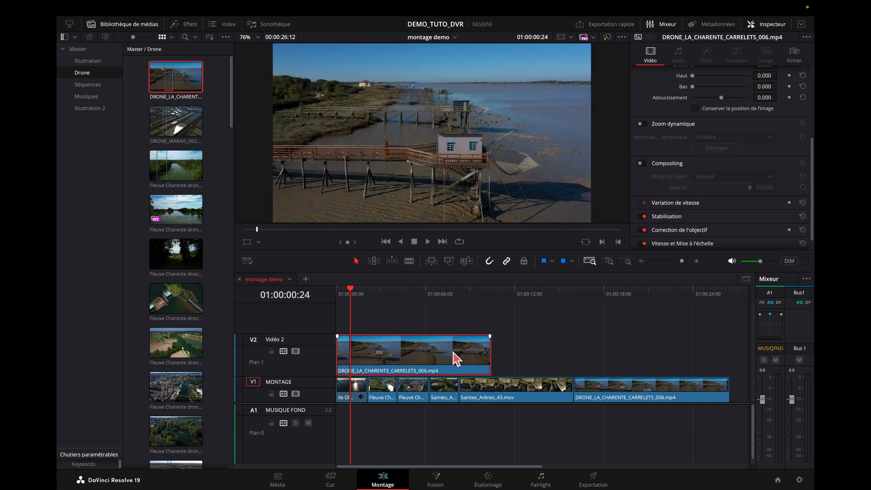
pyautogui.press('Delete')
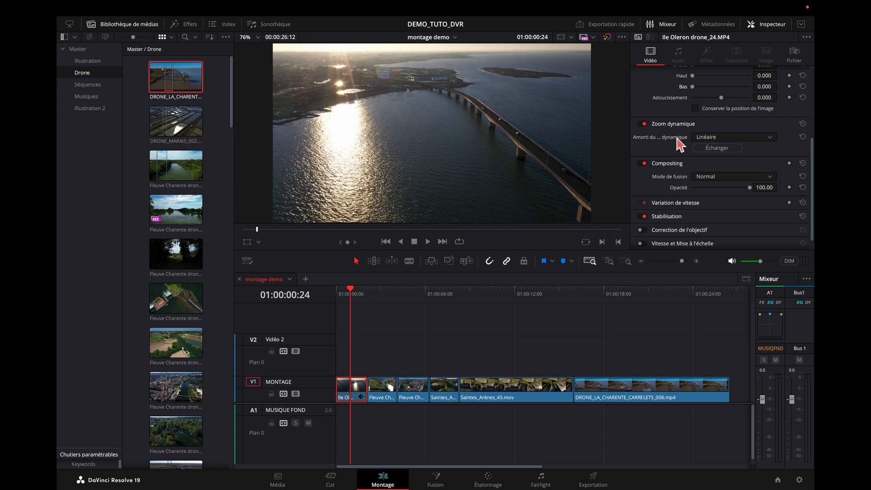
# Examine the speed change and stabilisation settings of Ile Oleron drone_24.MP4
pyautogui.scroll(-1, 689, 172)
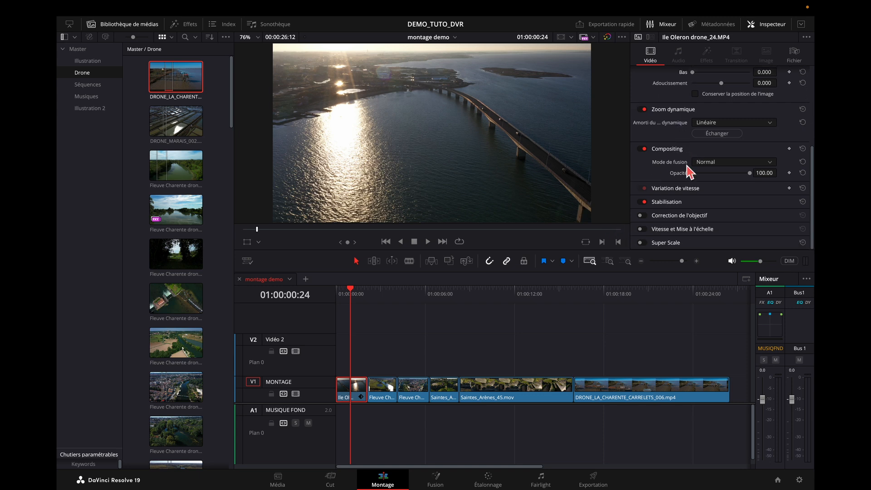
pyautogui.click(721, 190)
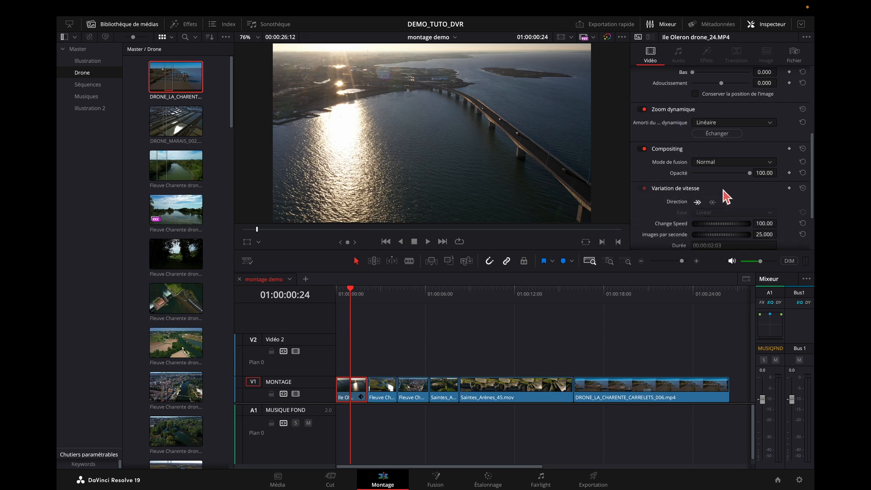
pyautogui.scroll(-3, 714, 194)
pyautogui.scroll(-1, 711, 196)
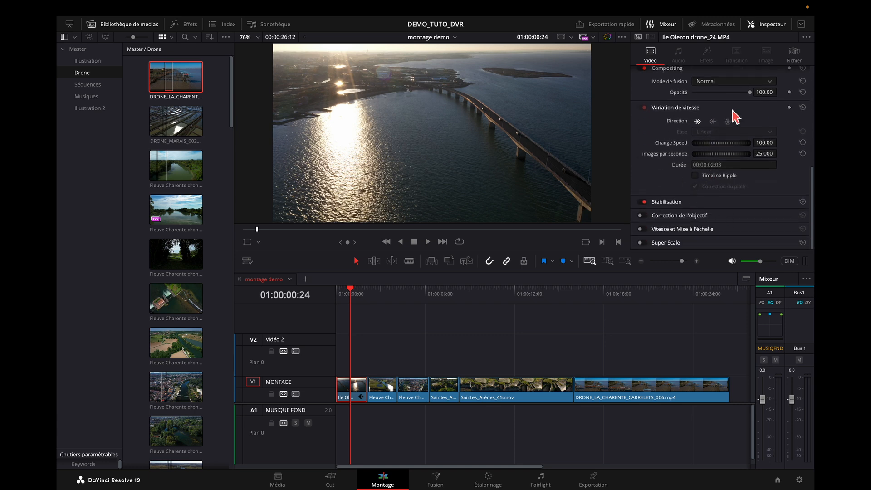
pyautogui.click(719, 202)
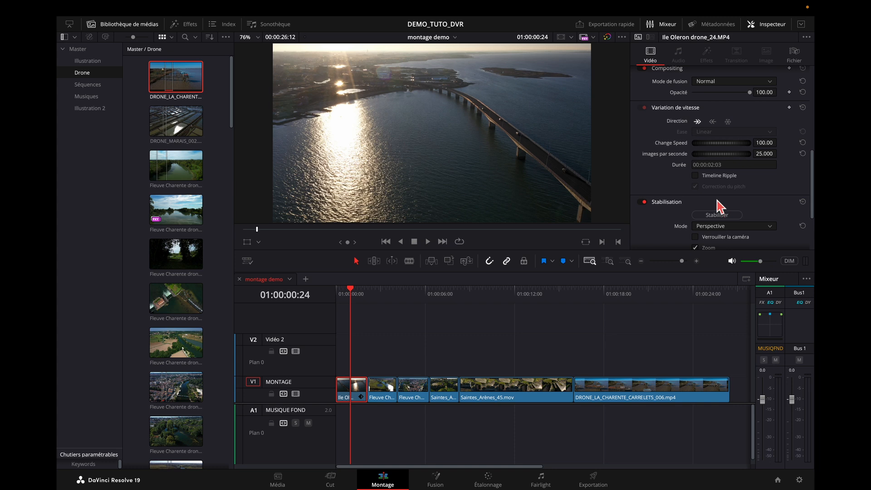
pyautogui.scroll(-4, 718, 201)
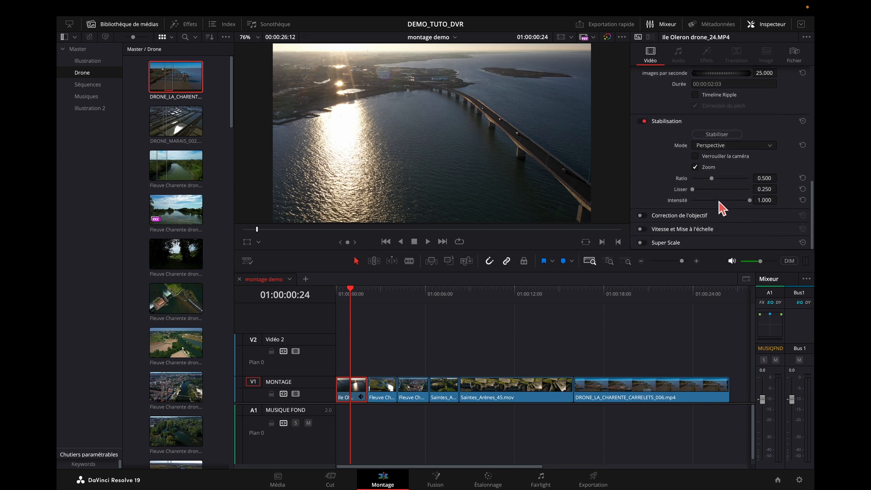
# Try out lens correction and Super Scale on Ile Oleron drone_24.MP4, switching each one on and off again
pyautogui.click(641, 216)
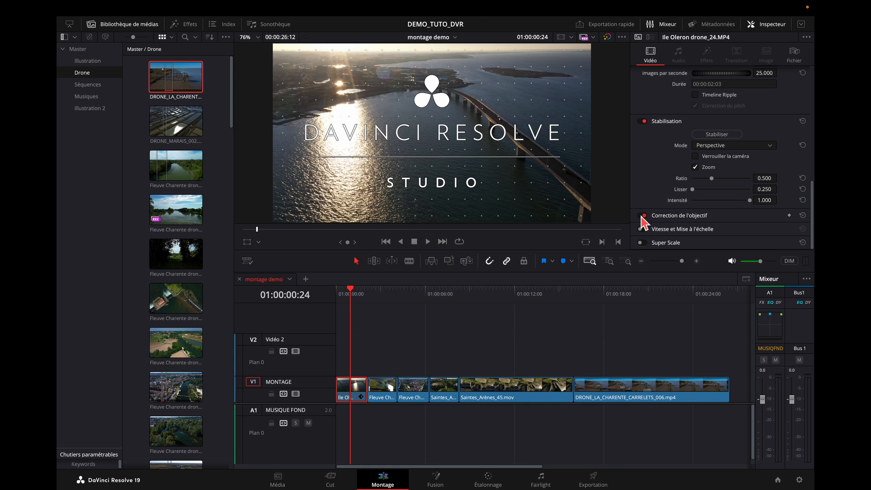
pyautogui.click(641, 217)
pyautogui.click(642, 229)
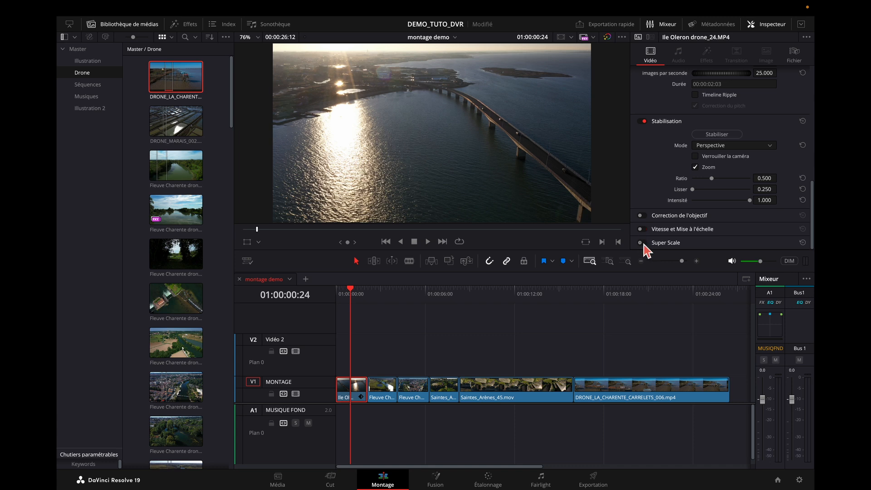
pyautogui.click(640, 243)
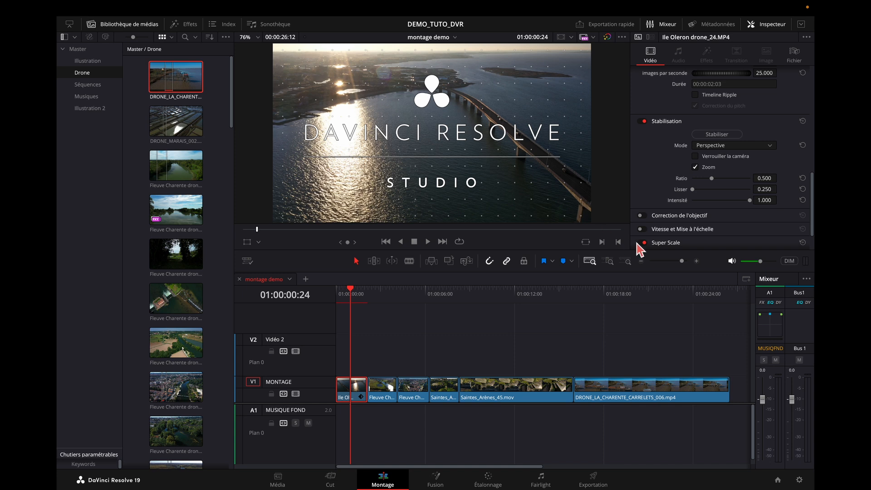
pyautogui.click(644, 243)
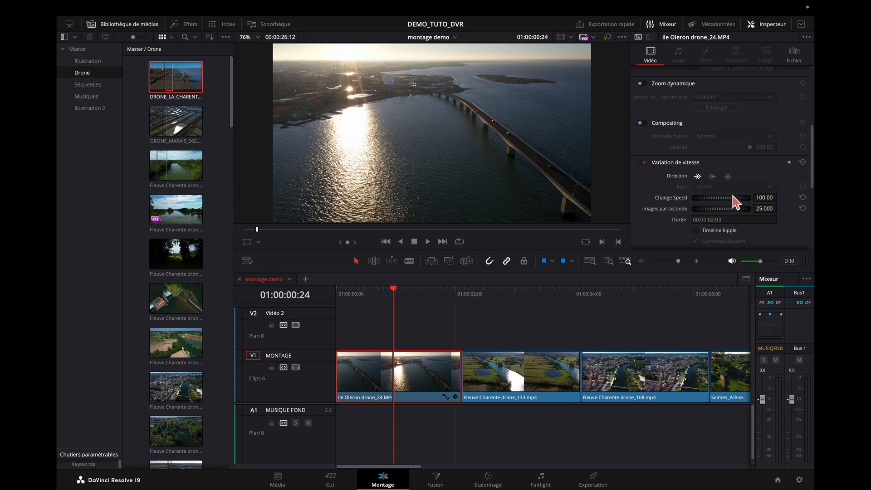
# Keyframe the zoom of Ile Oleron drone_24.MP4 from 1.000 at 01:00:00:00 to 1.360 at 01:00:02:02
pyautogui.scroll(5, 722, 209)
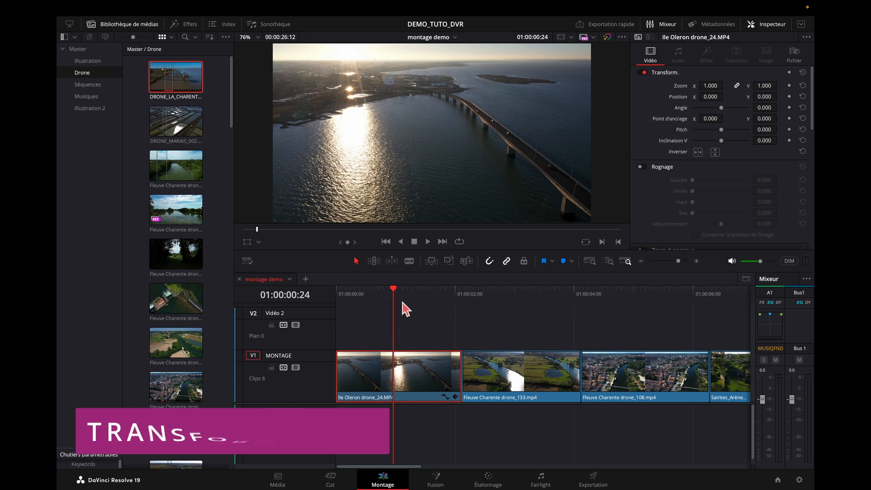
pyautogui.moveTo(395, 292); pyautogui.dragTo(334, 325)
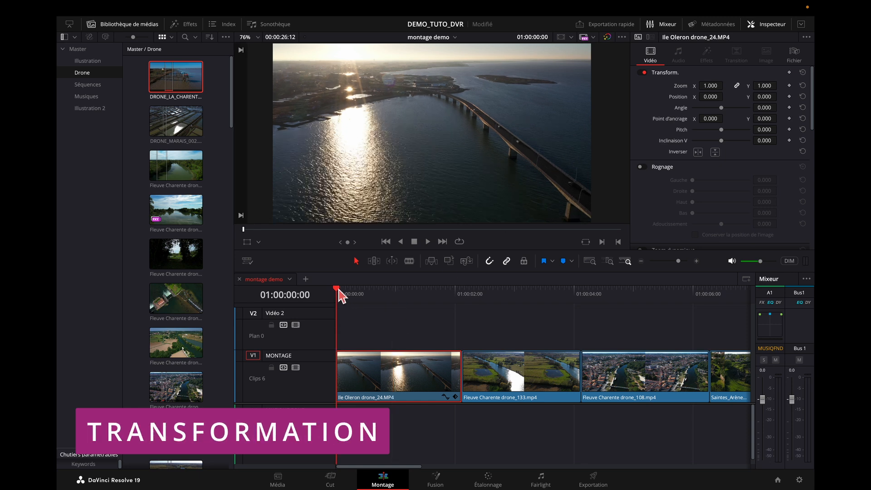
pyautogui.moveTo(340, 293)
pyautogui.mouseDown()
pyautogui.moveTo(447, 293)
pyautogui.moveTo(338, 298)
pyautogui.mouseUp()
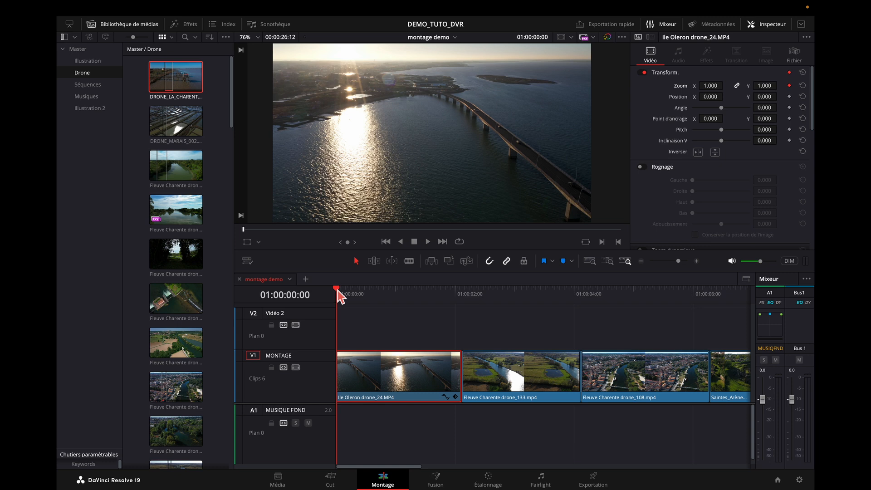
pyautogui.moveTo(340, 291); pyautogui.dragTo(455, 292)
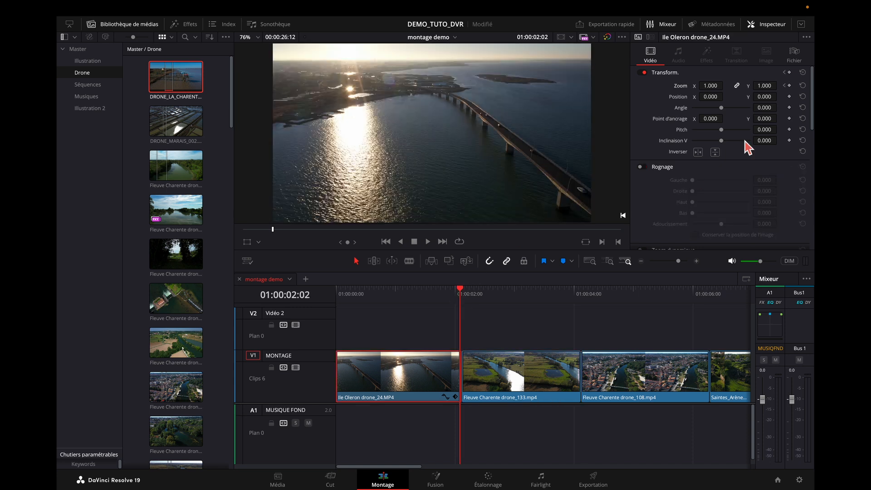
pyautogui.moveTo(715, 88); pyautogui.dragTo(728, 85)
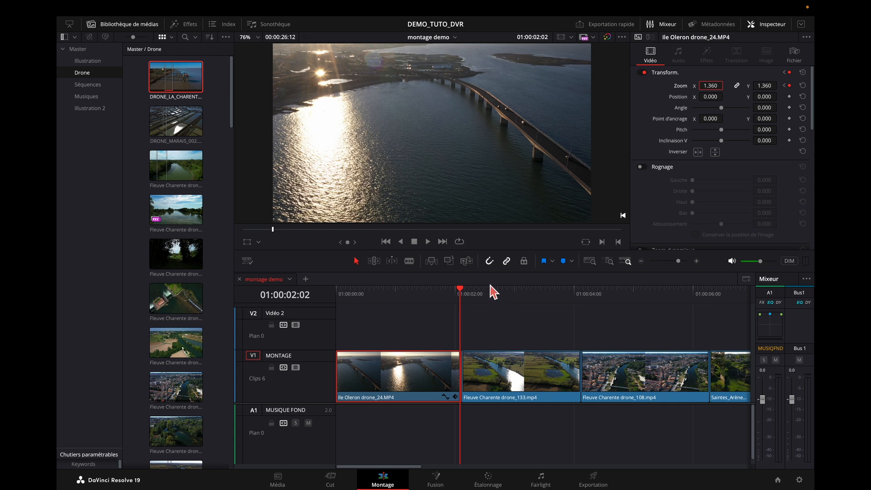
# Play the timeline from its start through the first clip to check the keyframed zoom
pyautogui.click(443, 292)
pyautogui.press('Home')
pyautogui.press('space')
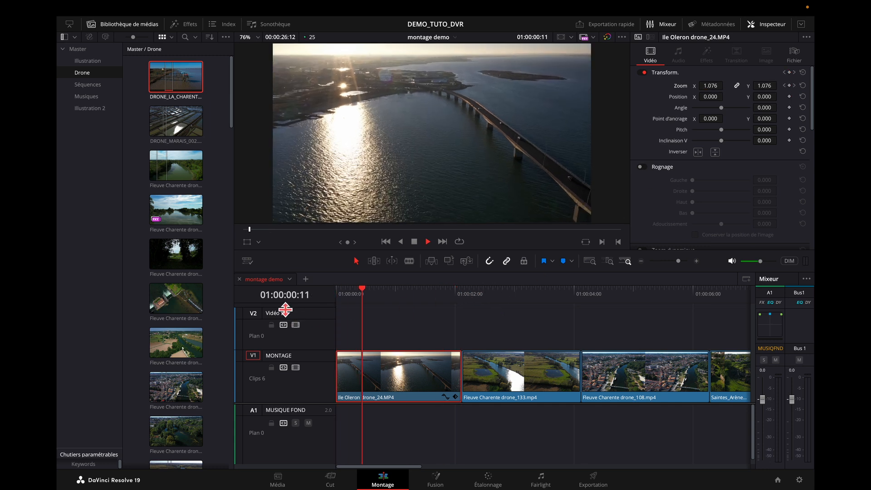
pyautogui.press('space')
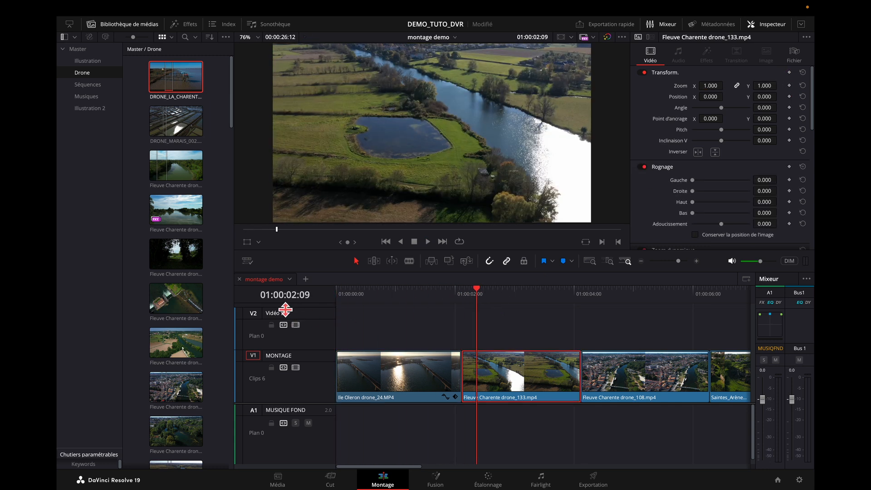
# Mark a timeline range around the first clip with an in point at 01:00:00:00 and an out point at 01:00:02:03
pyautogui.press('Home')
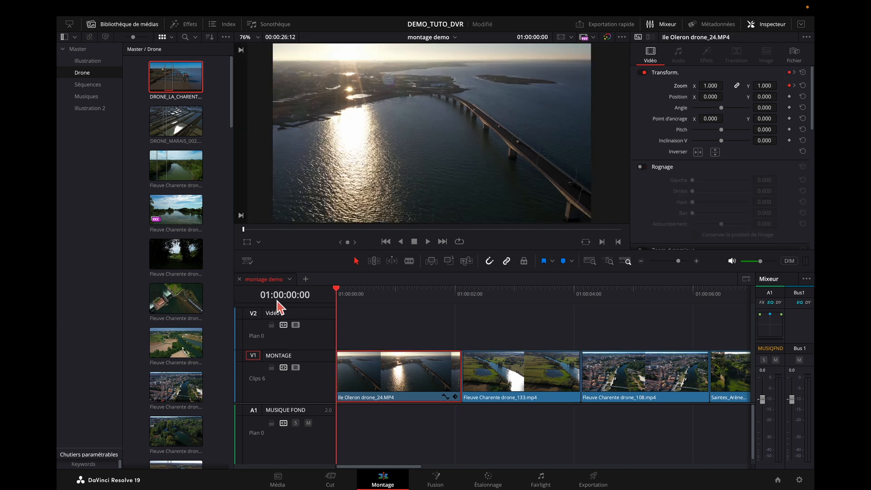
pyautogui.click(348, 290)
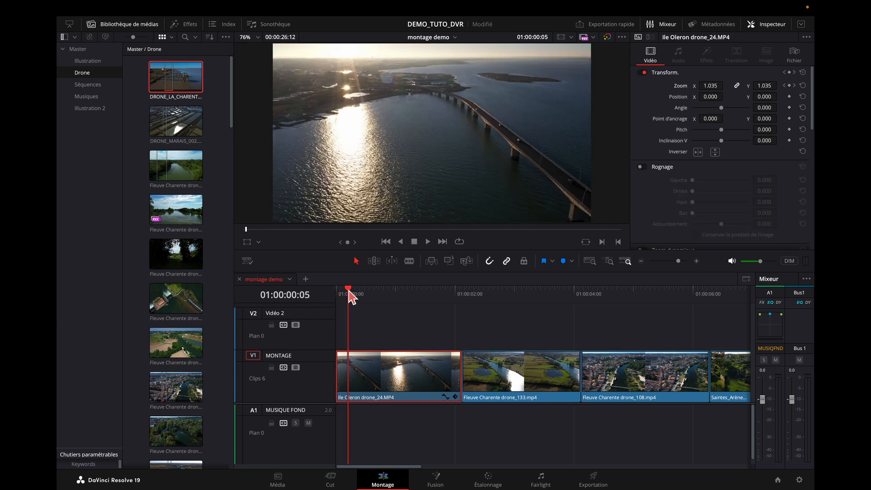
pyautogui.moveTo(349, 291); pyautogui.dragTo(328, 290)
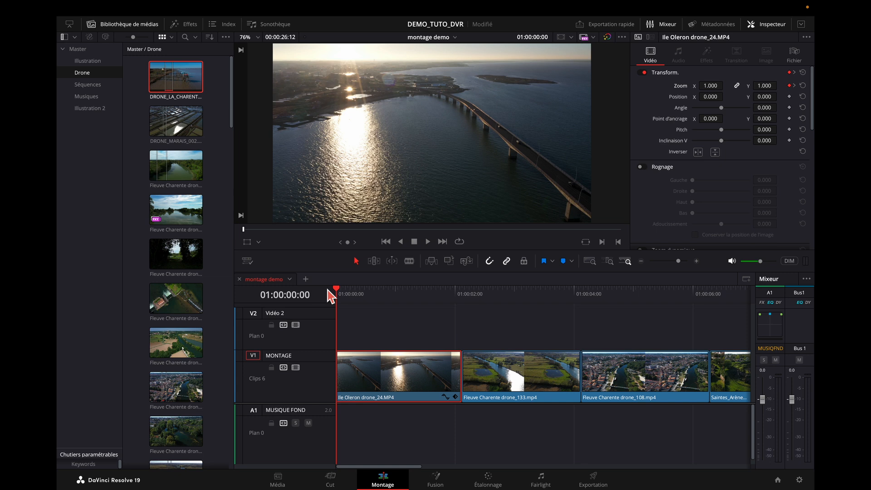
pyautogui.press('i')
pyautogui.moveTo(340, 299); pyautogui.dragTo(467, 301)
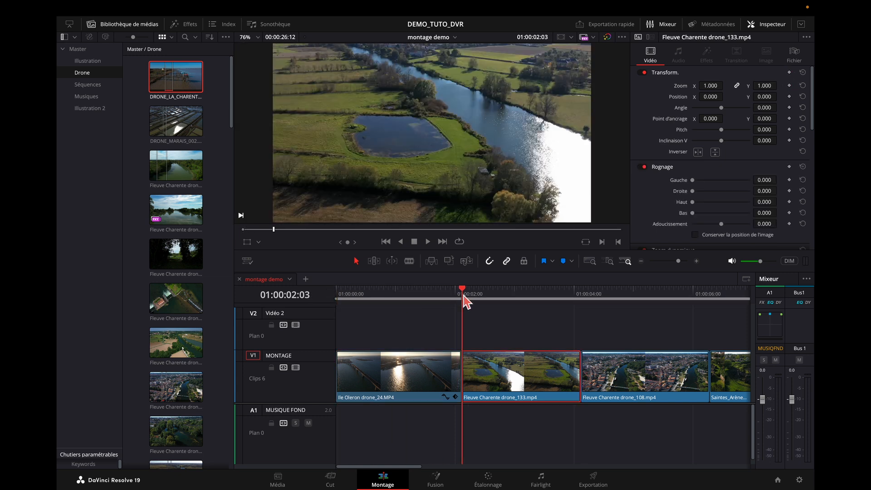
pyautogui.press('o')
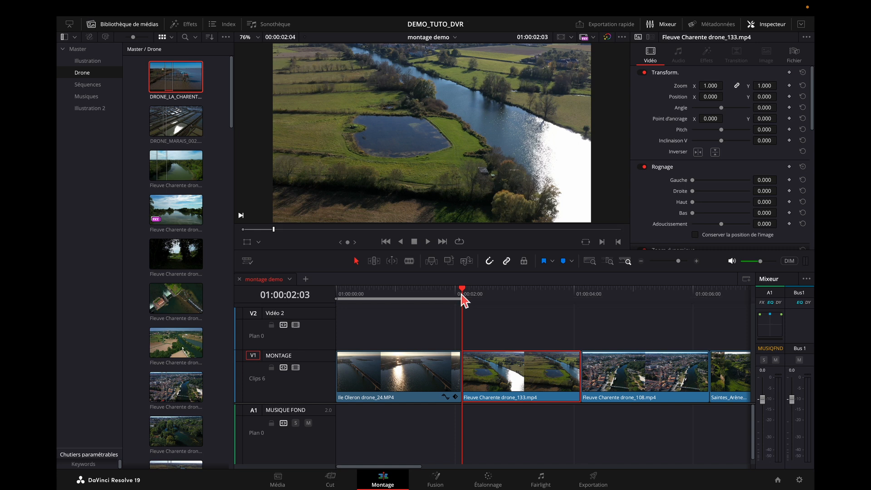
# Enable loop playback and play the marked range repeatedly to review the zoom animation
pyautogui.click(460, 243)
pyautogui.press('space')
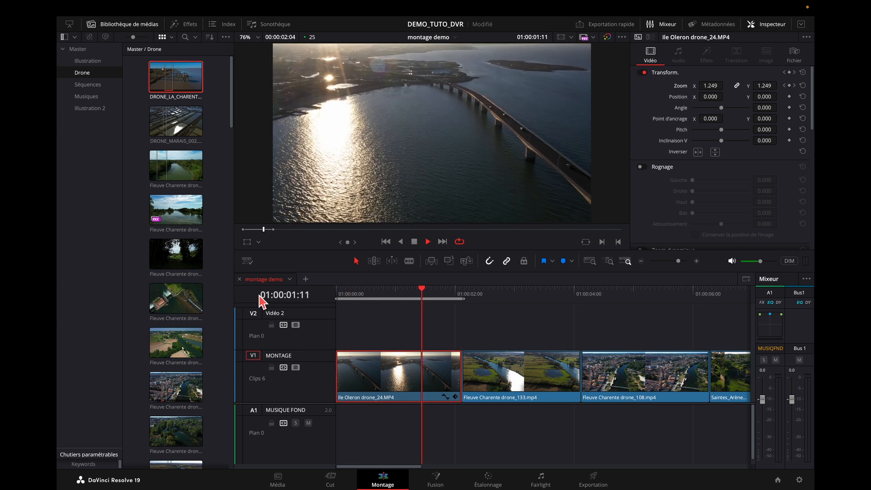
pyautogui.moveTo(455, 290); pyautogui.dragTo(307, 292)
pyautogui.press('space')
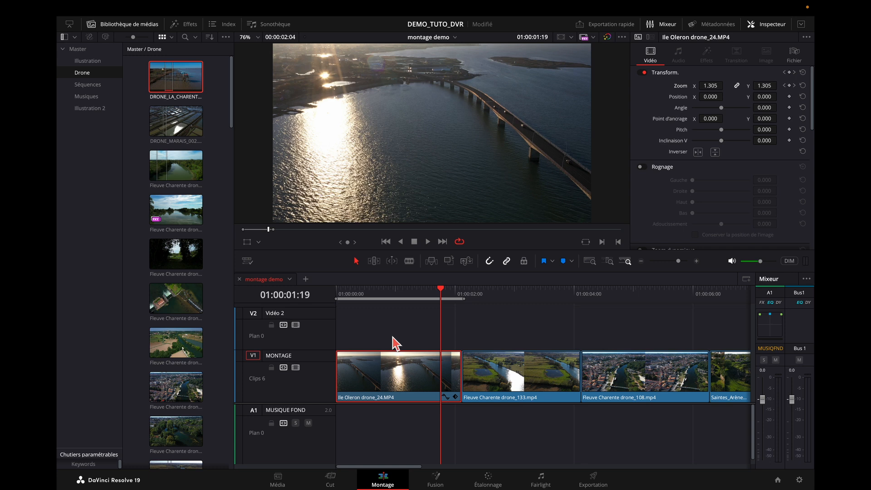
# Show the zoom curve of Ile Oleron drone_24.MP4, select both keyframes and smooth them with ease in and out
pyautogui.click(445, 397)
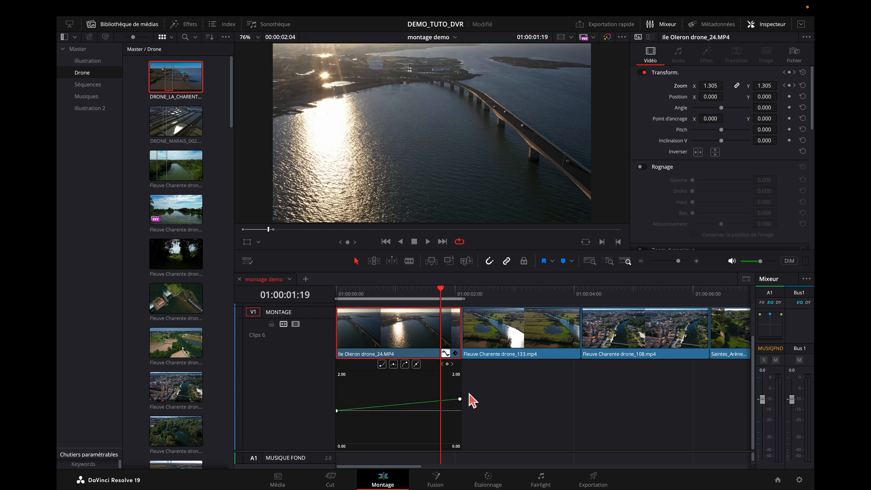
pyautogui.moveTo(460, 399)
pyautogui.moveTo(336, 382); pyautogui.dragTo(453, 428)
pyautogui.click(393, 364)
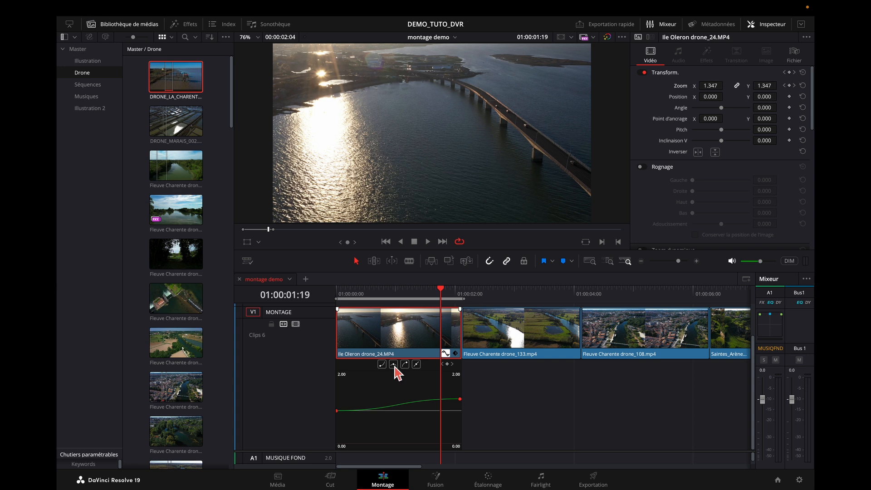
# Play the marked range in a loop from 01:00:00:00 to review the eased zoom
pyautogui.moveTo(444, 292); pyautogui.dragTo(337, 295)
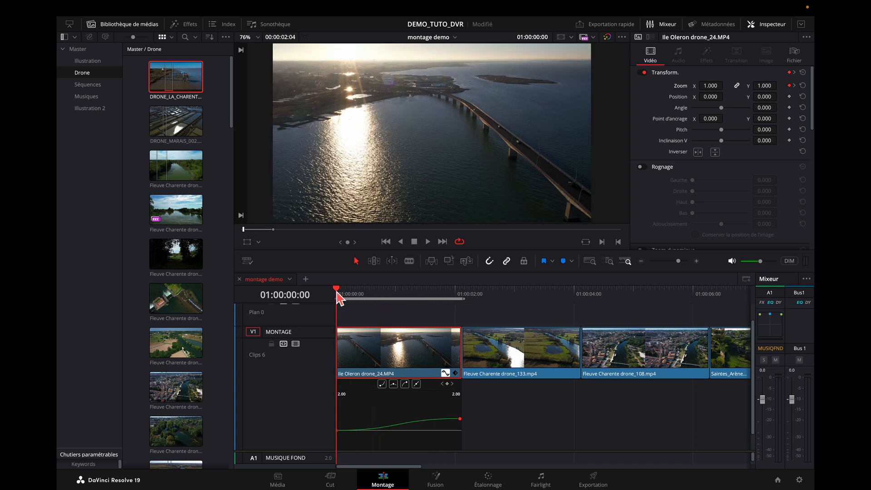
pyautogui.press('space')
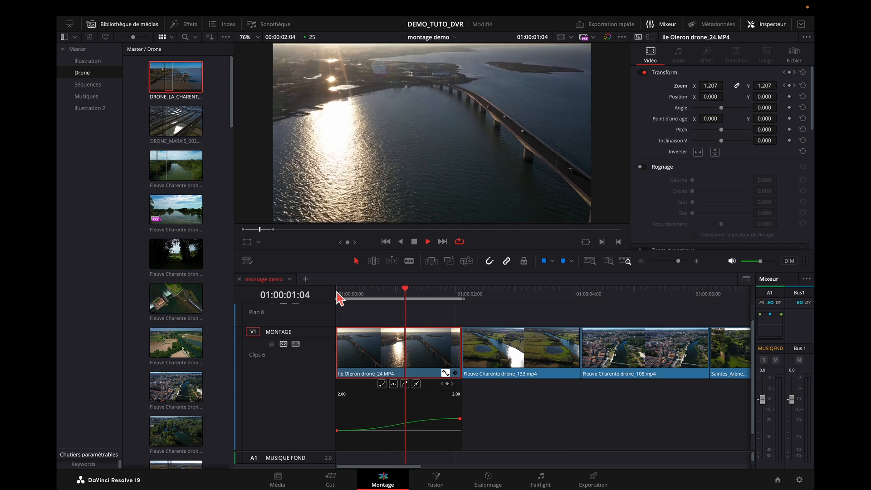
pyautogui.press('space')
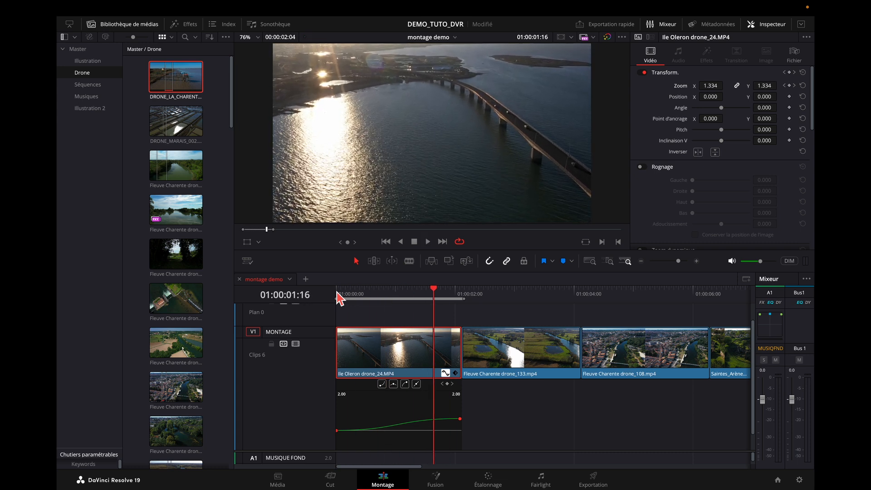
pyautogui.press('space')
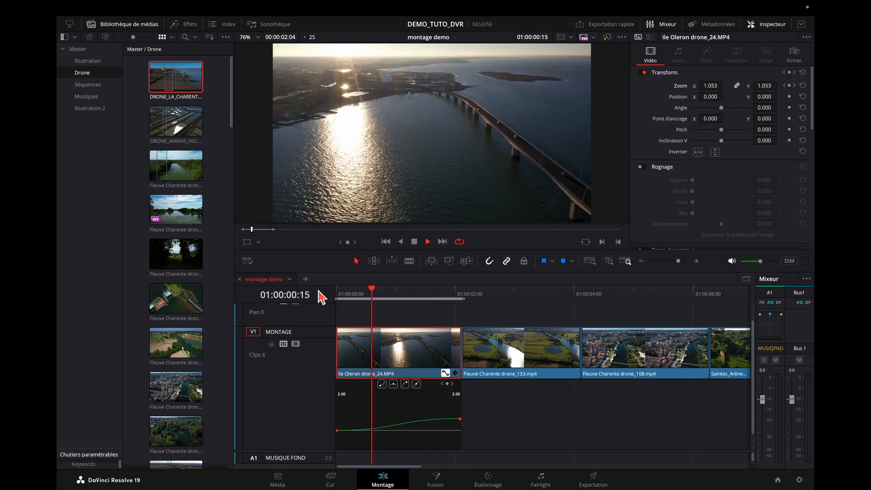
# Stop playback, reset all Transform settings of Ile Oleron drone_24.MP4 and return the playhead to 01:00:00:00
pyautogui.press('space')
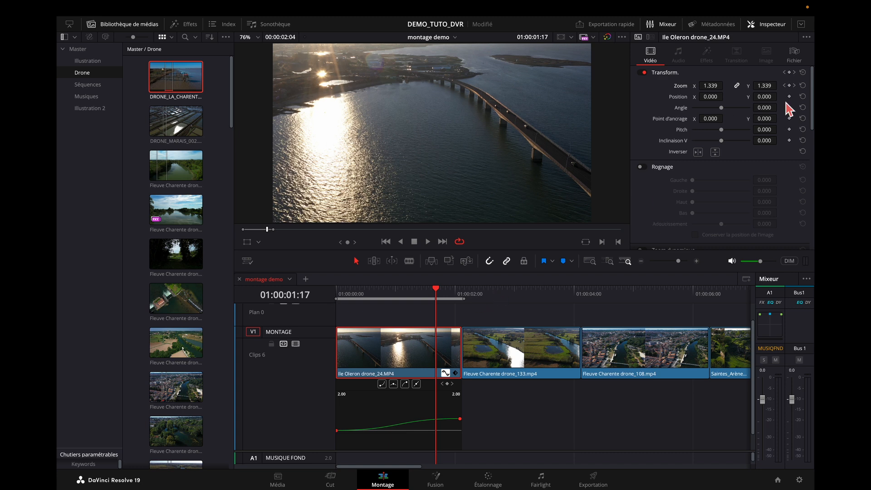
pyautogui.click(803, 73)
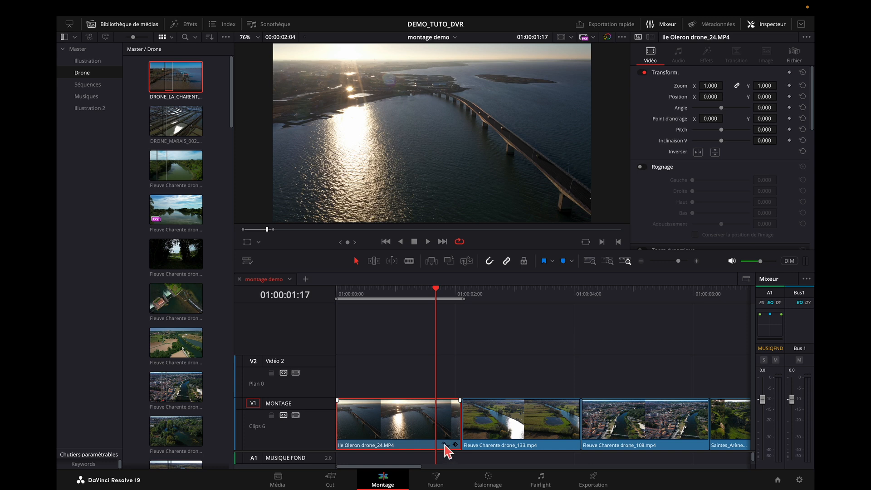
pyautogui.moveTo(438, 295); pyautogui.dragTo(336, 295)
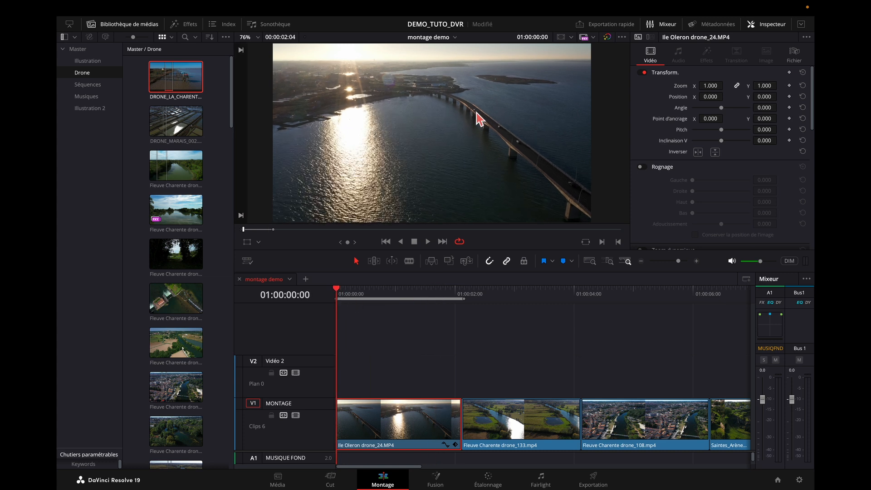
# Show the on-screen transform handles and move the clip's anchor point onto the bridge, to about X 360, Y 37
pyautogui.click(257, 243)
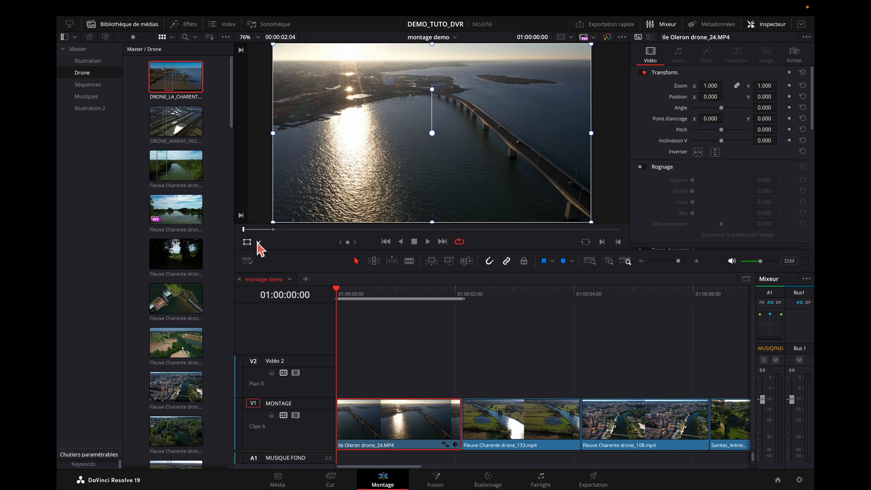
pyautogui.moveTo(433, 133); pyautogui.dragTo(495, 128)
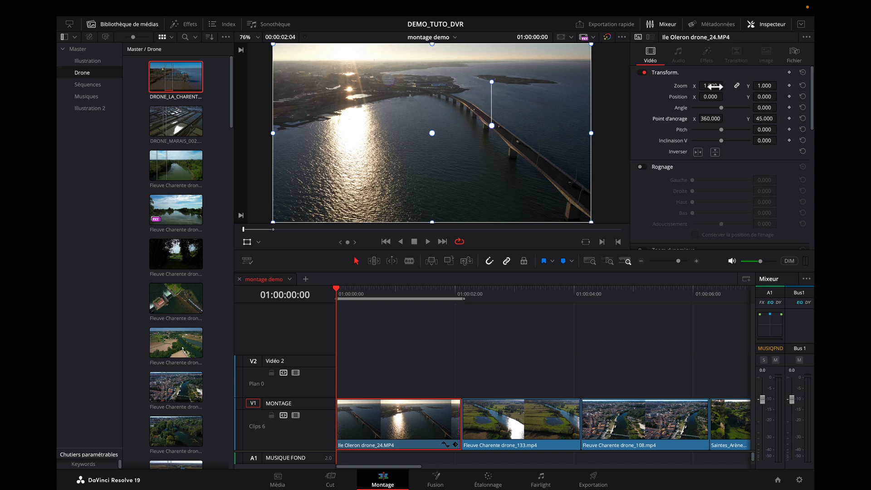
pyautogui.moveTo(720, 89)
pyautogui.mouseDown()
pyautogui.moveTo(726, 85)
pyautogui.moveTo(712, 86)
pyautogui.mouseUp()
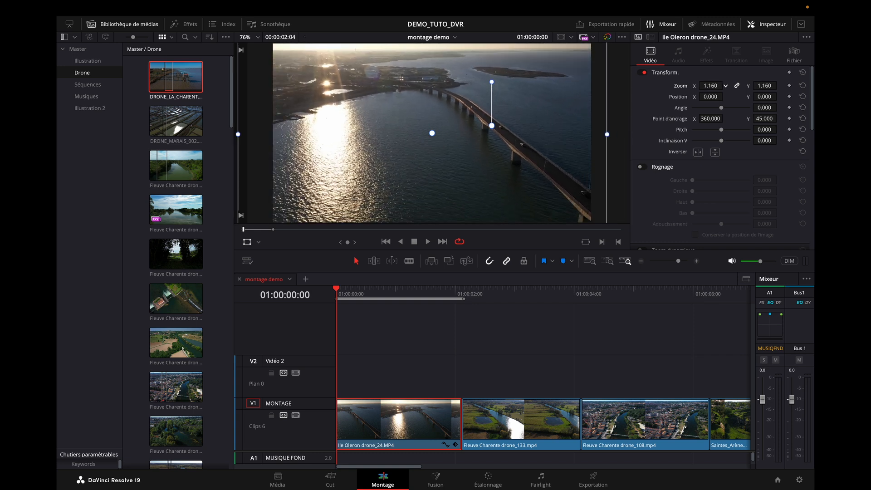
pyautogui.press('super+z')
pyautogui.moveTo(492, 128); pyautogui.dragTo(492, 128)
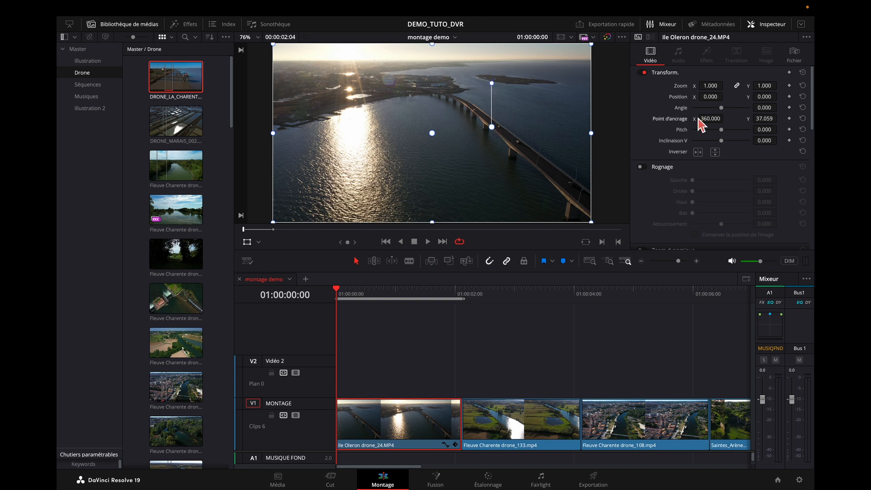
# Keyframe the clip's zoom at its first frame with 1.000 and at 01:00:02:02 with 2.340
pyautogui.click(789, 85)
pyautogui.moveTo(338, 293); pyautogui.dragTo(458, 295)
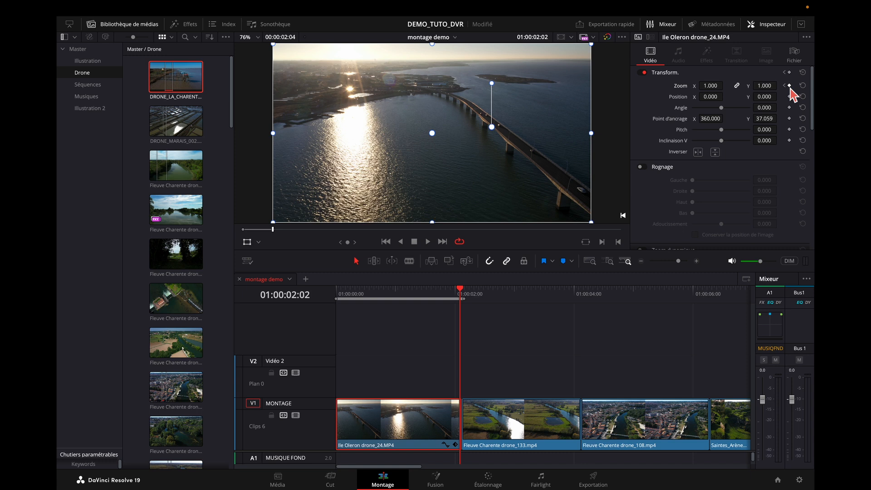
pyautogui.moveTo(710, 90); pyautogui.dragTo(726, 85)
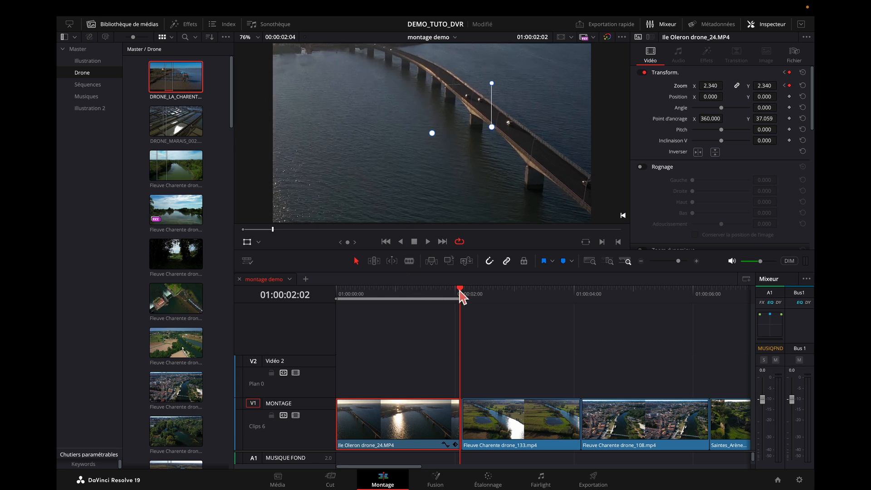
# Play the marked range from its start to review the zoom towards the bridge
pyautogui.moveTo(462, 297); pyautogui.dragTo(297, 296)
pyautogui.press('space')
pyautogui.moveTo(461, 295); pyautogui.dragTo(308, 300)
pyautogui.press('space')
pyautogui.press('space')
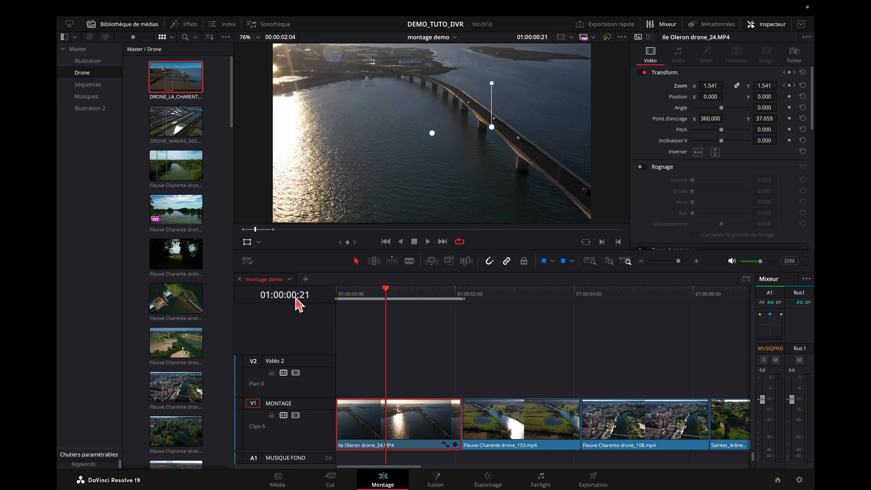
# Hide the on-screen transform handles, show the clip's zoom curve and smooth both keyframes with ease in and out
pyautogui.click(259, 243)
pyautogui.click(249, 243)
pyautogui.click(249, 242)
pyautogui.click(445, 445)
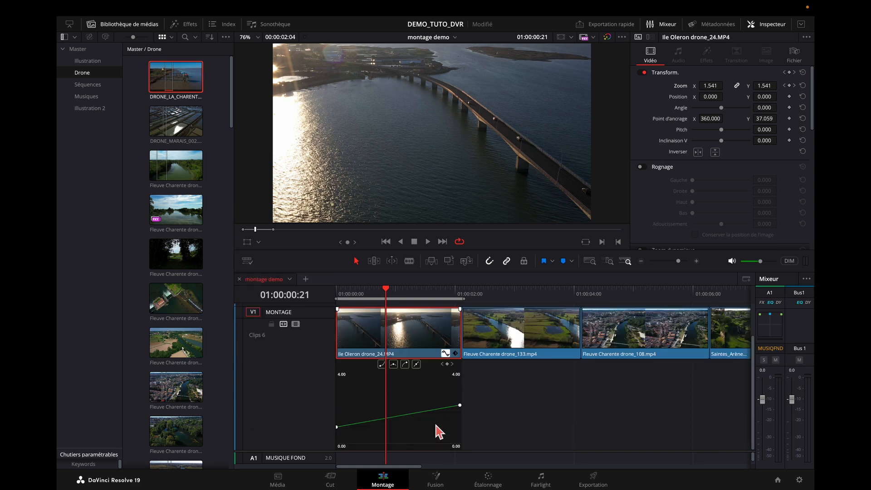
pyautogui.moveTo(339, 387); pyautogui.dragTo(459, 437)
pyautogui.click(396, 365)
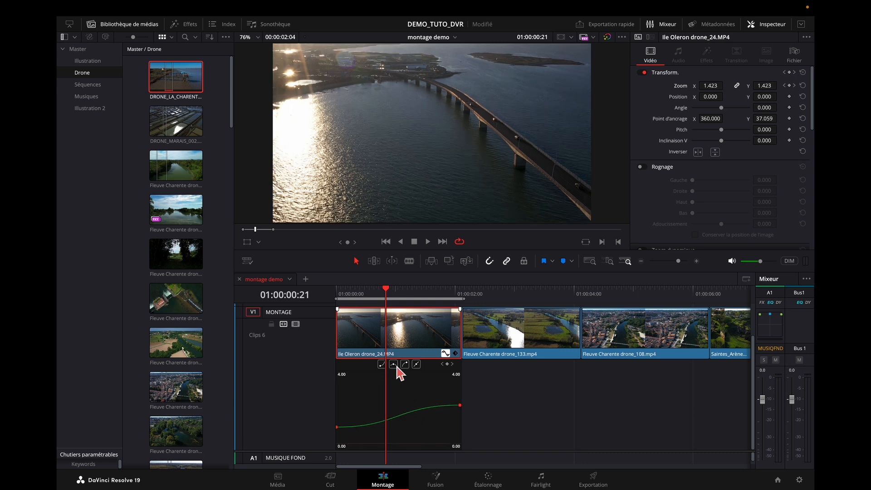
# Play the range from 01:00:00:00 to review the eased zoom on the bridge, and close the clip's curve
pyautogui.moveTo(385, 291); pyautogui.dragTo(335, 290)
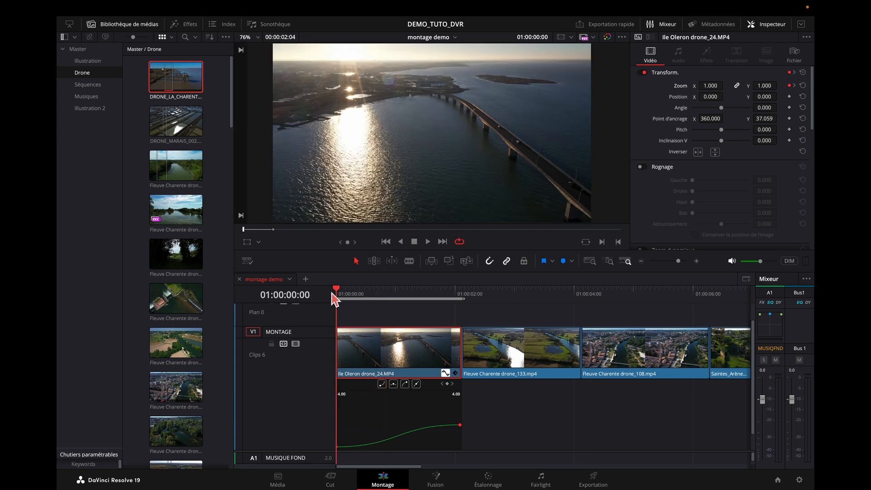
pyautogui.press('space')
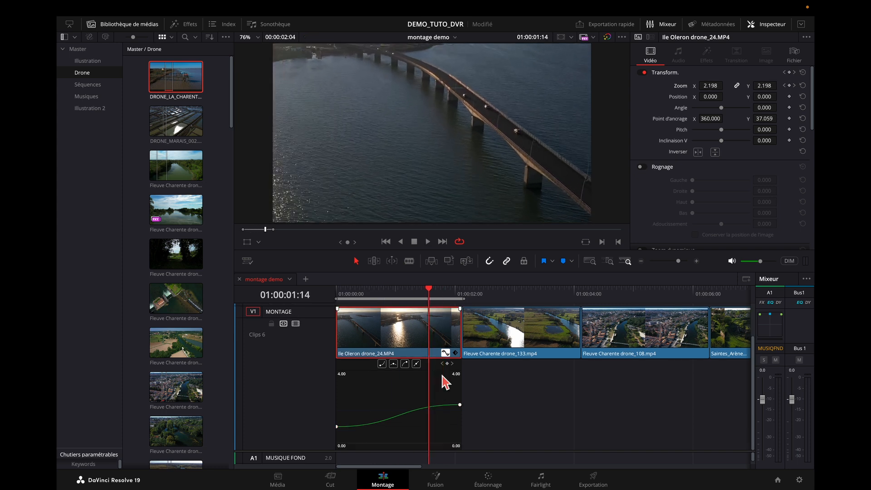
pyautogui.click(444, 353)
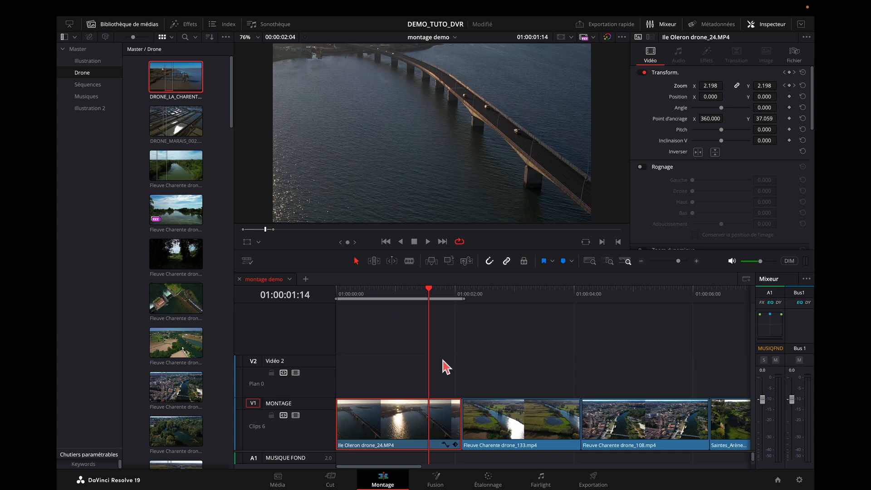
# Show the clip's keyframe track, move its first keyframe later and its last keyframe earlier, and reopen the zoom curve
pyautogui.click(456, 444)
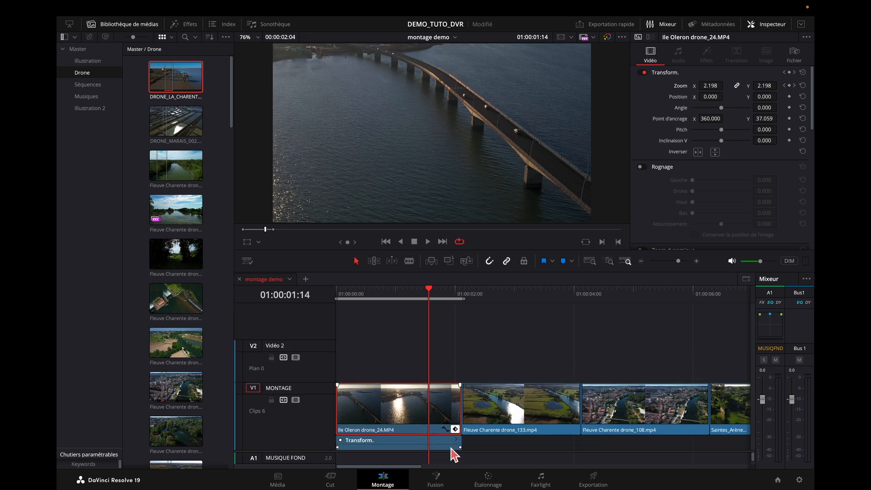
pyautogui.moveTo(466, 449)
pyautogui.mouseDown()
pyautogui.moveTo(438, 449)
pyautogui.moveTo(460, 450)
pyautogui.moveTo(451, 449)
pyautogui.mouseUp()
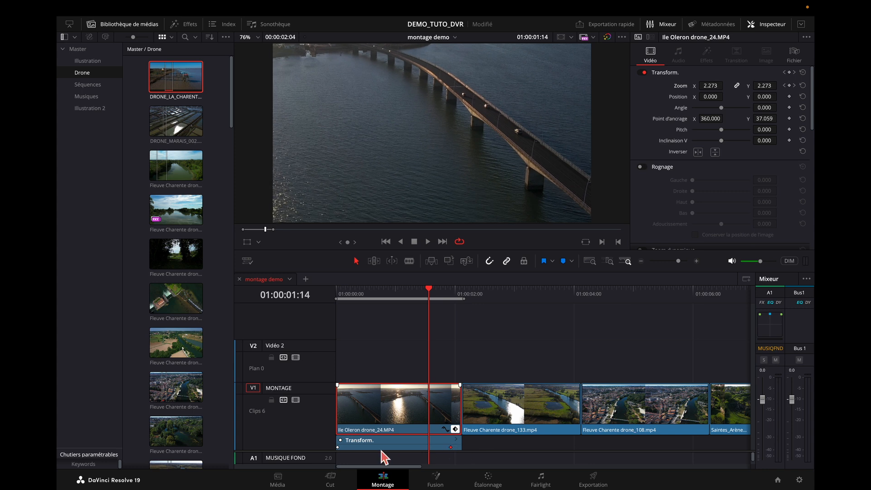
pyautogui.click(337, 447)
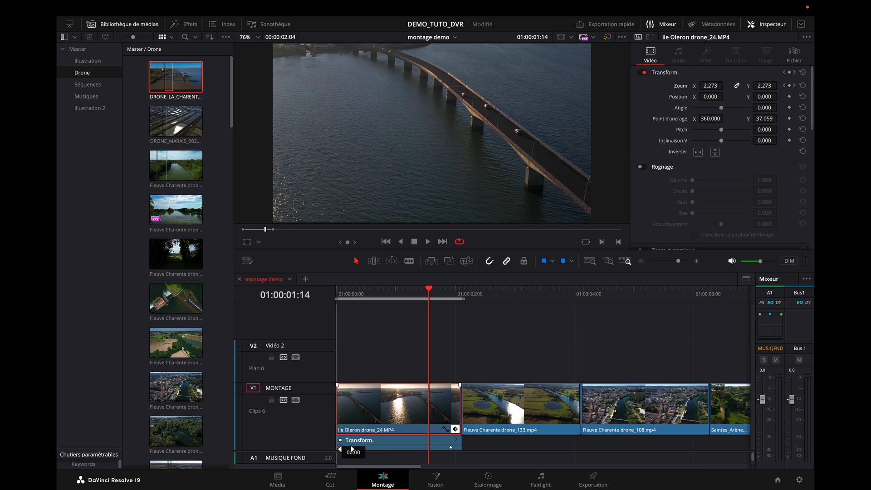
pyautogui.moveTo(352, 449); pyautogui.dragTo(349, 447)
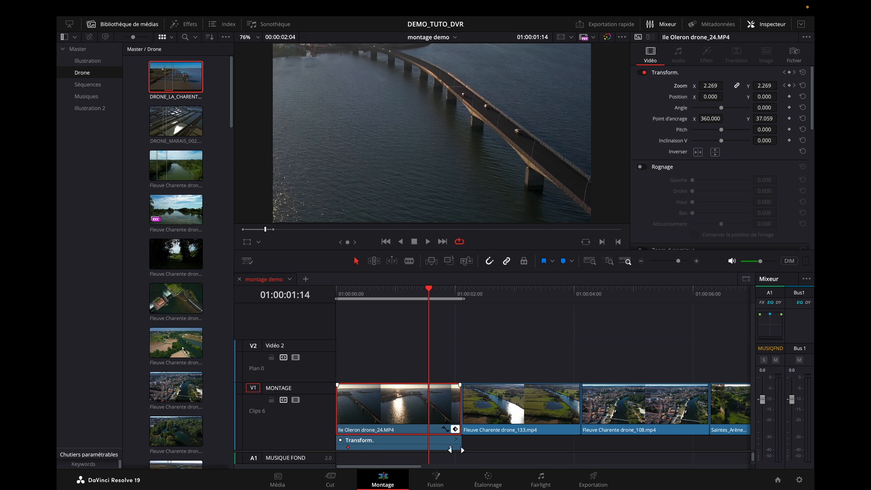
pyautogui.moveTo(450, 448); pyautogui.dragTo(446, 448)
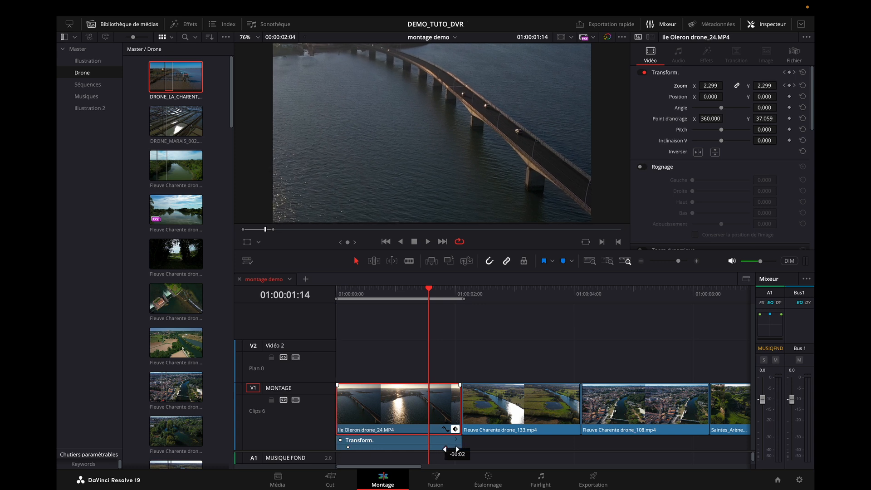
pyautogui.click(446, 429)
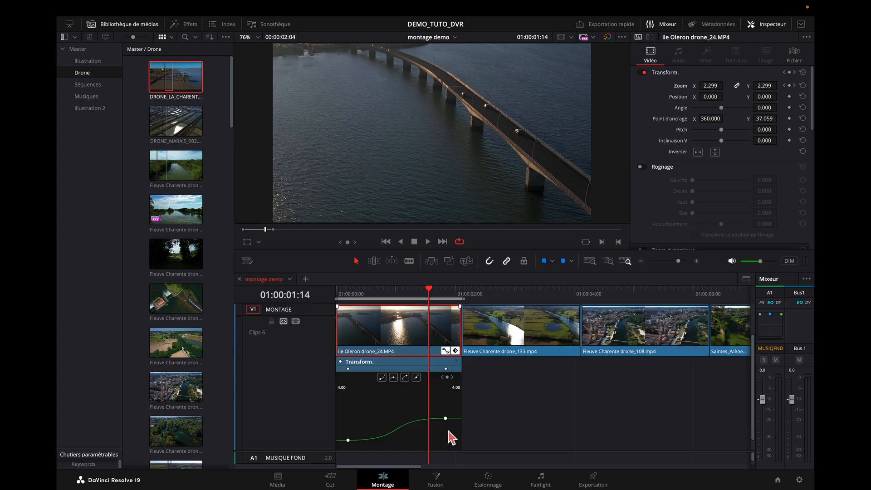
# Play the clip from its start to review the zoom with the shifted keyframes
pyautogui.moveTo(353, 431)
pyautogui.moveTo(428, 291); pyautogui.dragTo(320, 291)
pyautogui.press('space')
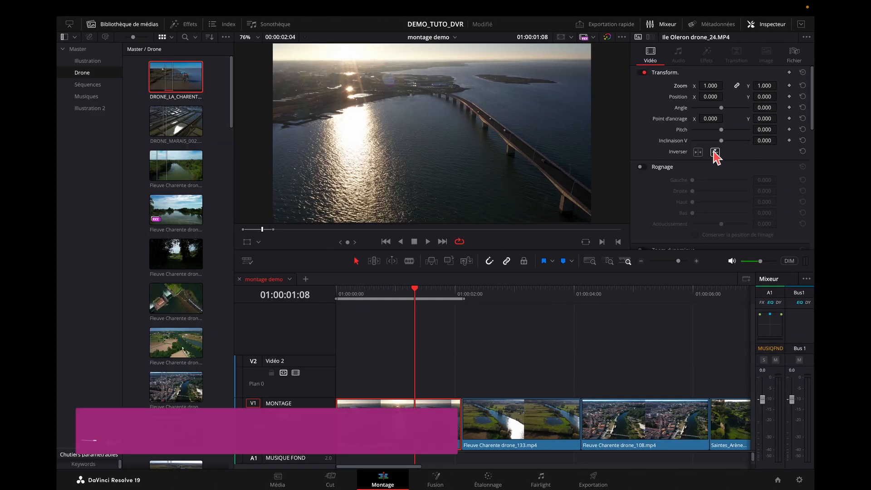
# Examine the clip's speed variation settings in the inspector and its clip speed dialog, closing the dialog without changes
pyautogui.scroll(-5, 714, 152)
pyautogui.scroll(-2, 714, 151)
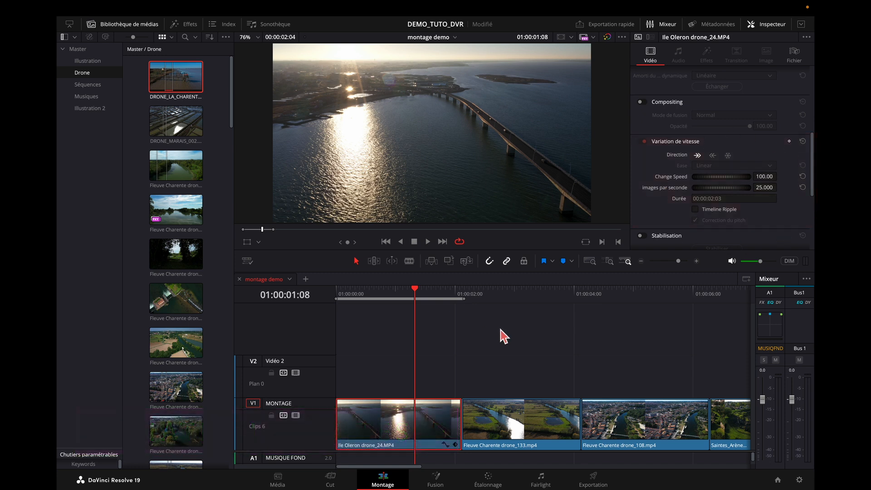
pyautogui.press('r')
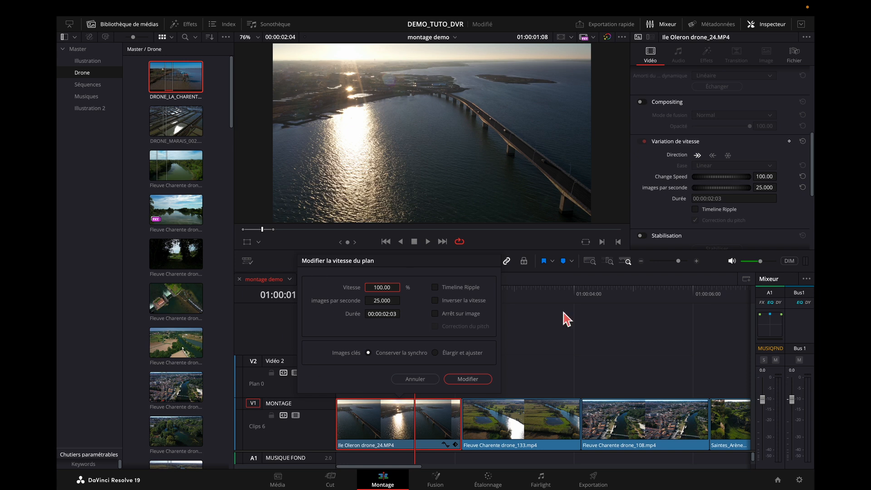
pyautogui.click(417, 380)
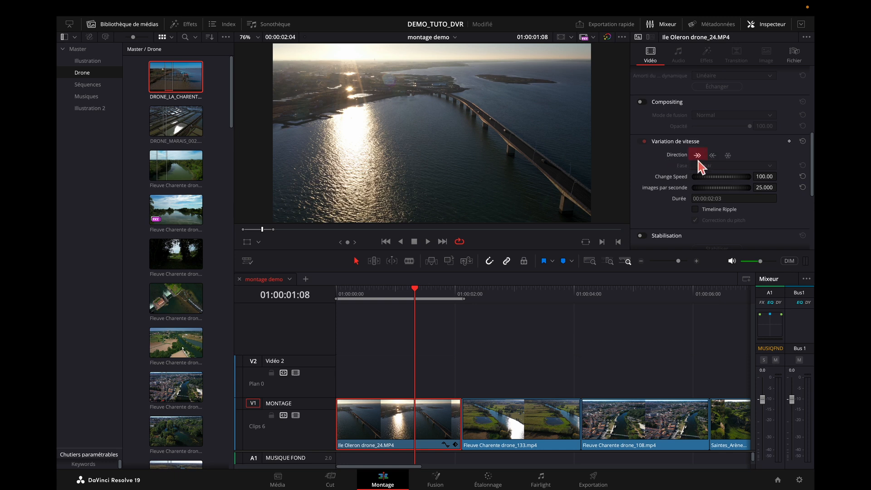
# Try reversing the direction of Ile Oleron drone_24.MP4, play it from 01:00:00:00 and restore the forward direction
pyautogui.click(411, 294)
pyautogui.moveTo(411, 294); pyautogui.dragTo(444, 305)
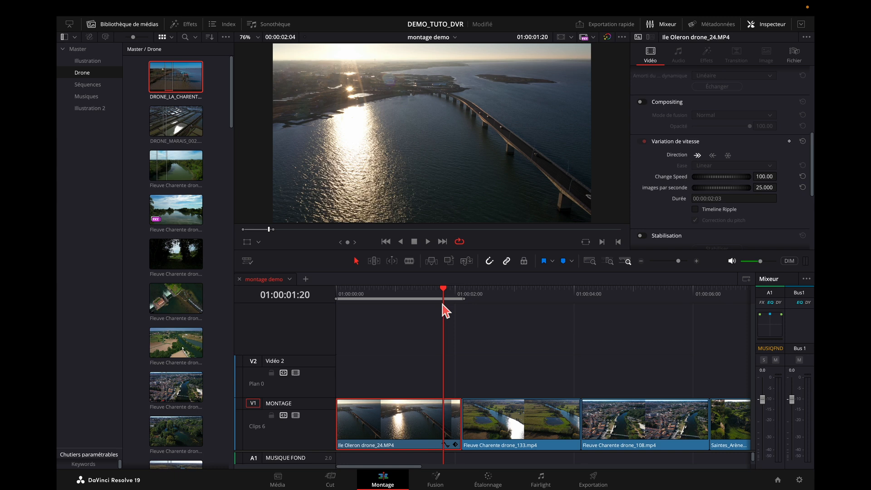
pyautogui.click(715, 158)
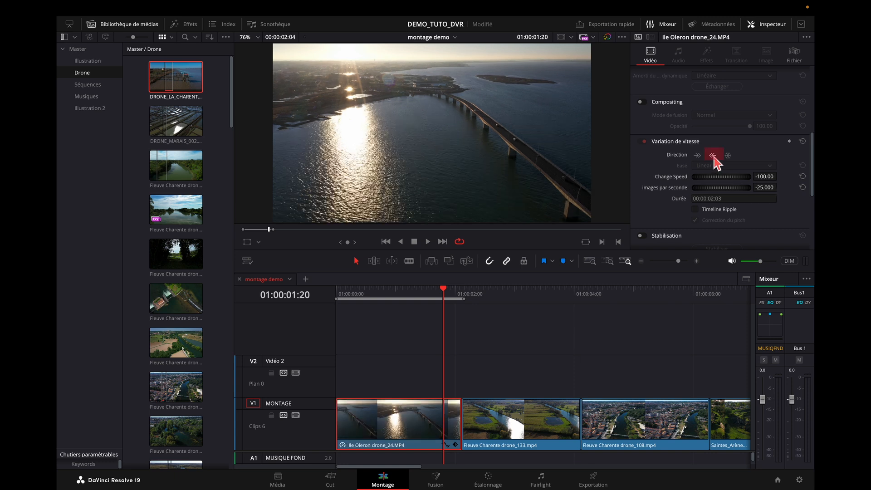
pyautogui.moveTo(444, 292); pyautogui.dragTo(328, 301)
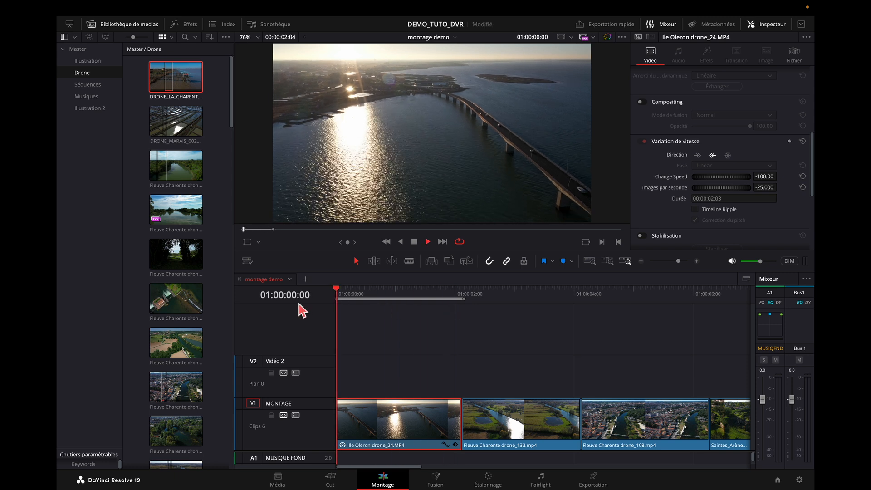
pyautogui.press('space')
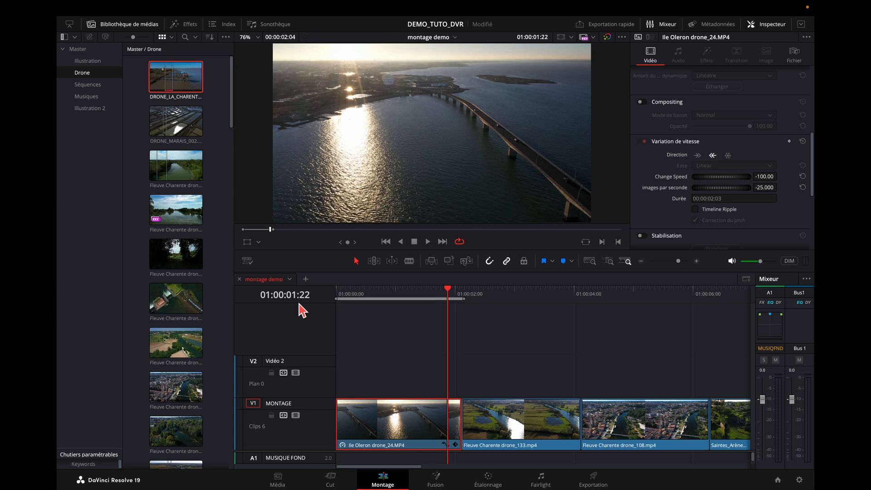
pyautogui.click(699, 156)
# Try a freeze frame on the clip from 01:00:01:10, inspect the frozen part and undo it
pyautogui.moveTo(447, 291); pyautogui.dragTo(419, 294)
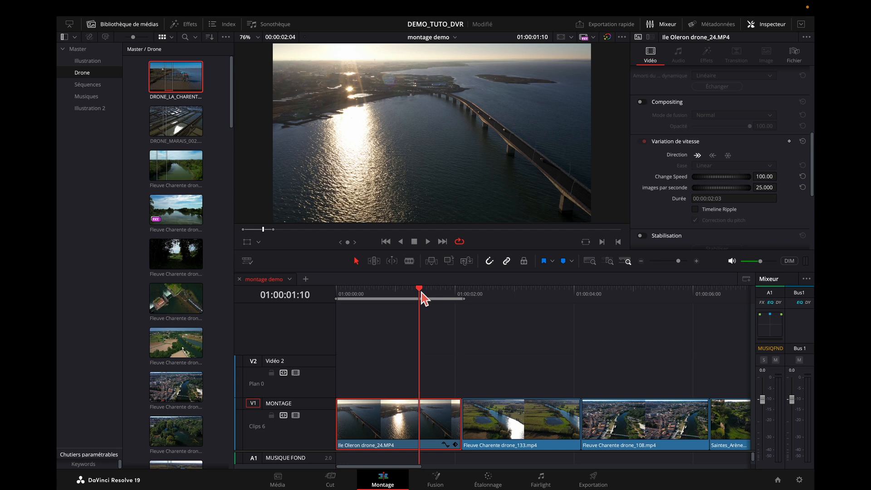
pyautogui.click(728, 156)
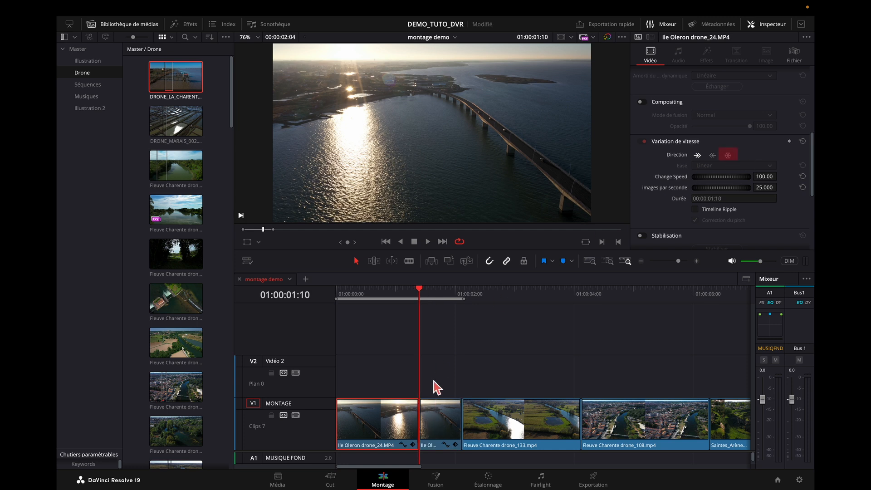
pyautogui.click(443, 427)
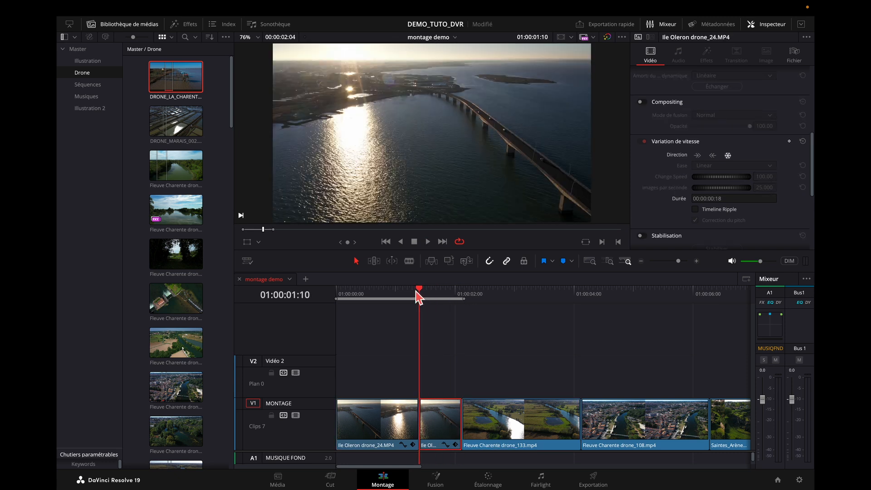
pyautogui.hotkey('ctrl', 'z')
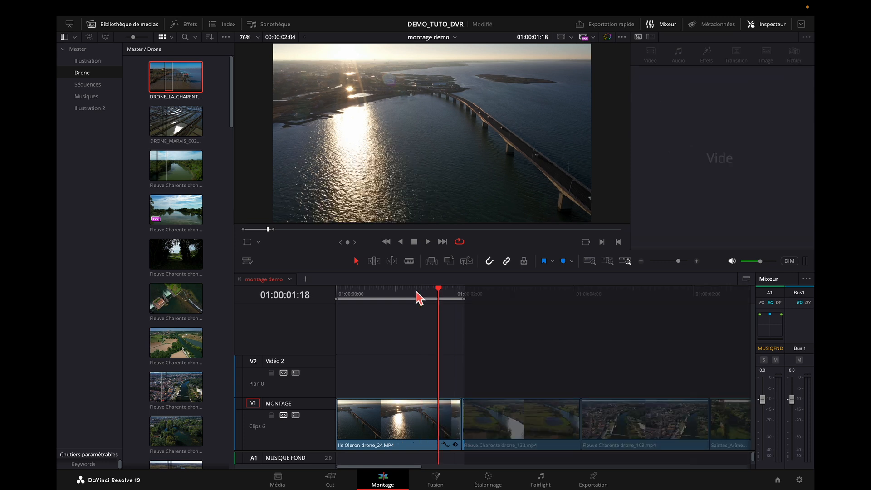
# Select Ile Oleron drone_24.MP4 and raise its speed to 701.00
pyautogui.click(418, 413)
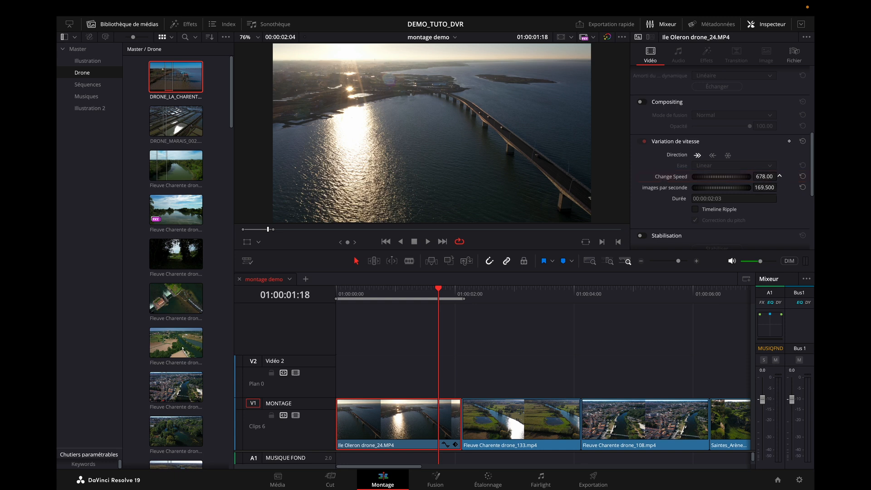
pyautogui.moveTo(780, 176); pyautogui.dragTo(769, 178)
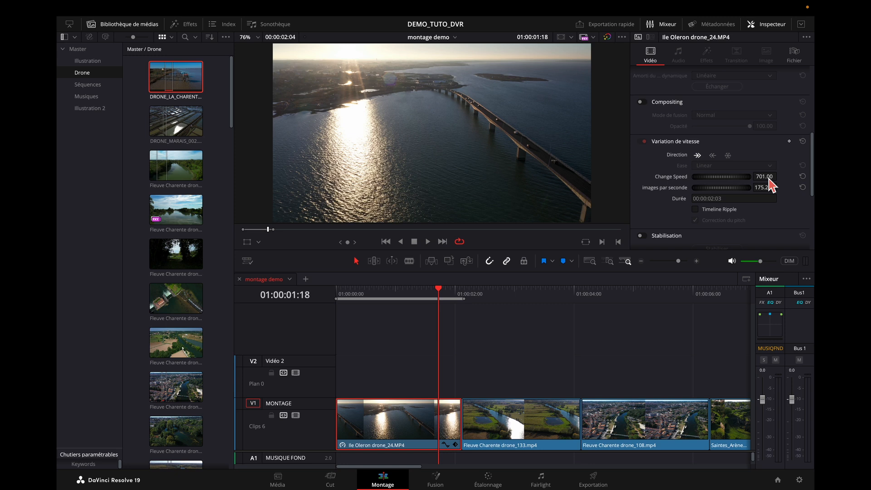
# Play the sped-up Ile Oleron drone_24.MP4 from 01:00:00:00 and undo its speed change
pyautogui.moveTo(385, 294); pyautogui.dragTo(337, 299)
pyautogui.press('space')
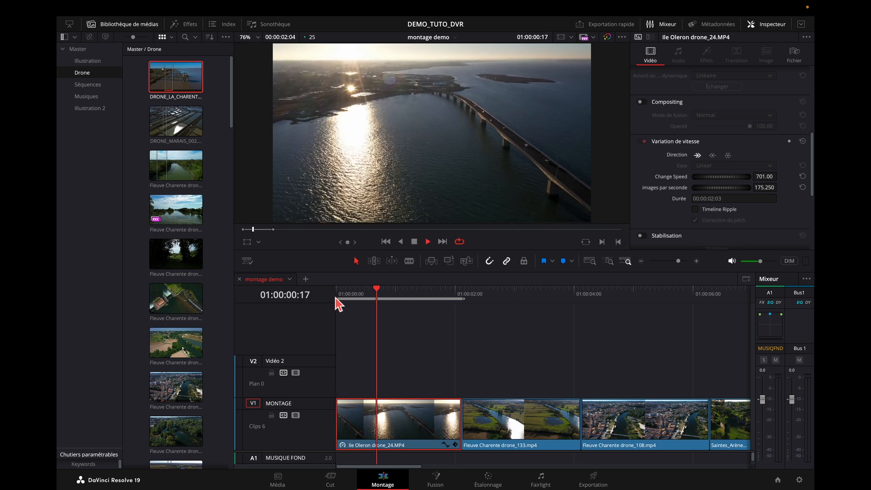
pyautogui.press('space')
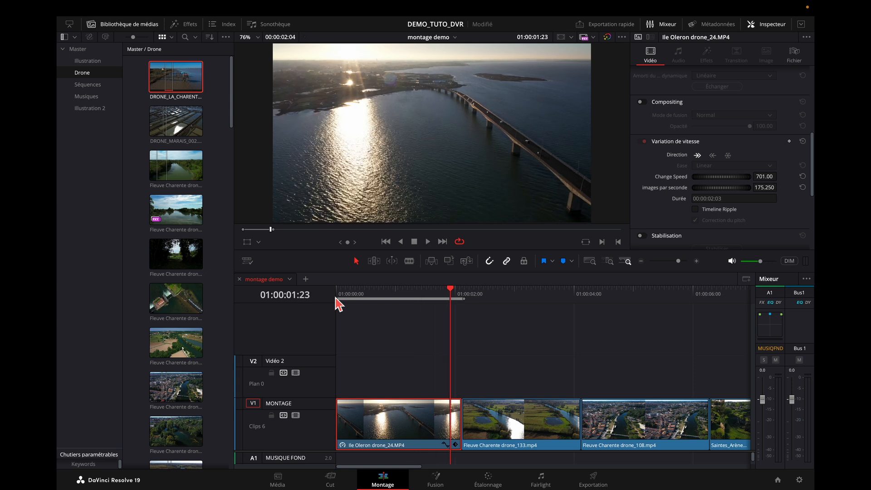
pyautogui.hotkey('ctrl', 'z')
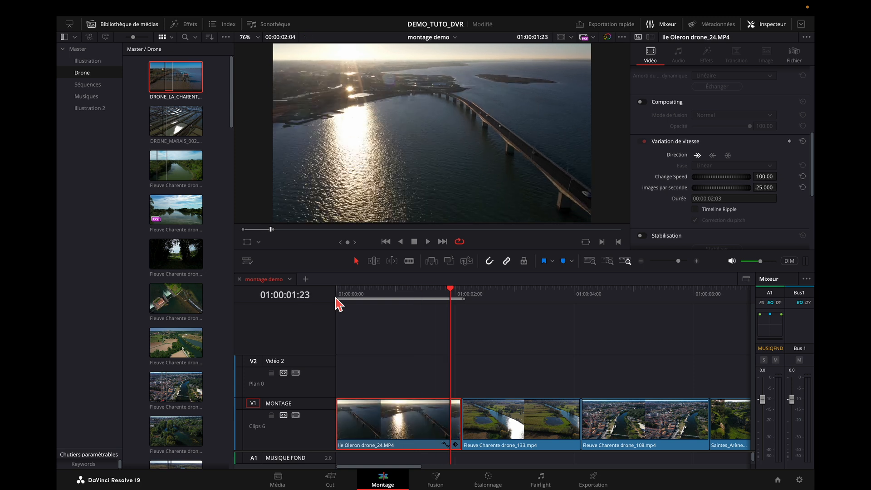
# Enable Timeline Ripple for Ile Oleron drone_24.MP4 and raise its Change Speed value to 357.00
pyautogui.moveTo(455, 298); pyautogui.dragTo(425, 297)
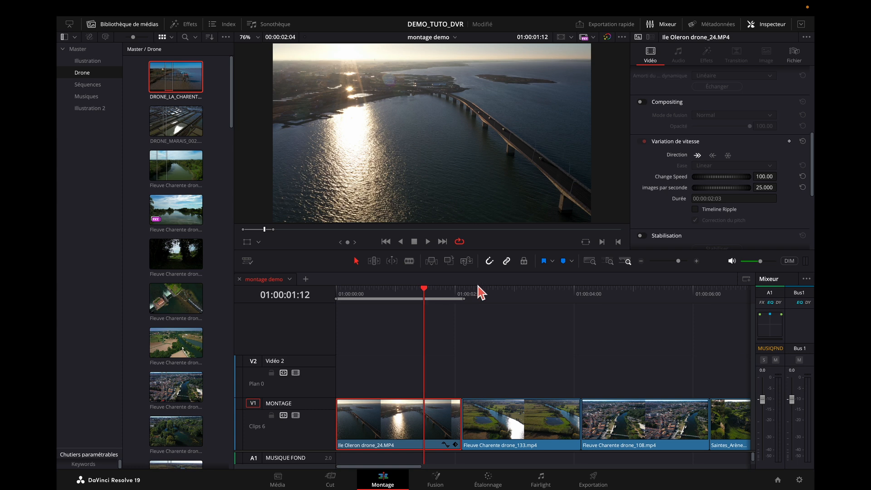
pyautogui.hotkey('ctrl', 's')
pyautogui.moveTo(780, 176); pyautogui.dragTo(766, 178)
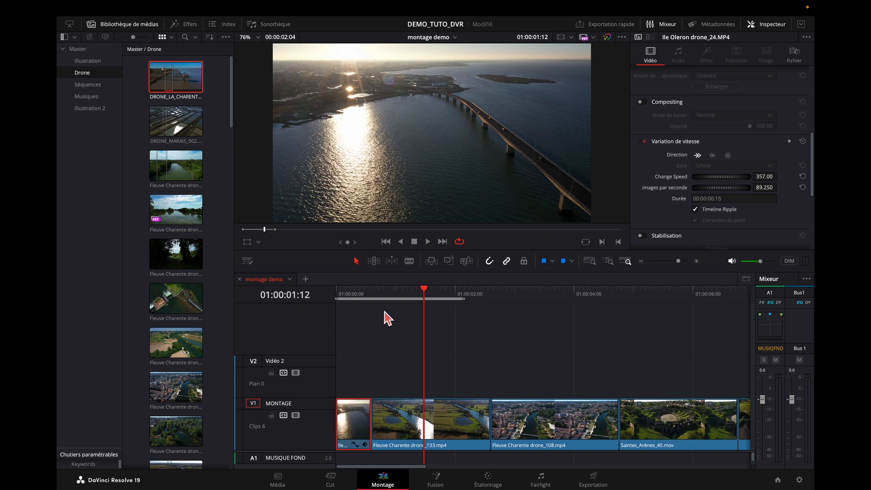
# Play the start of the timeline across the shortened first clip, and reset that clip's speed variation
pyautogui.moveTo(434, 298); pyautogui.dragTo(317, 305)
pyautogui.press('space')
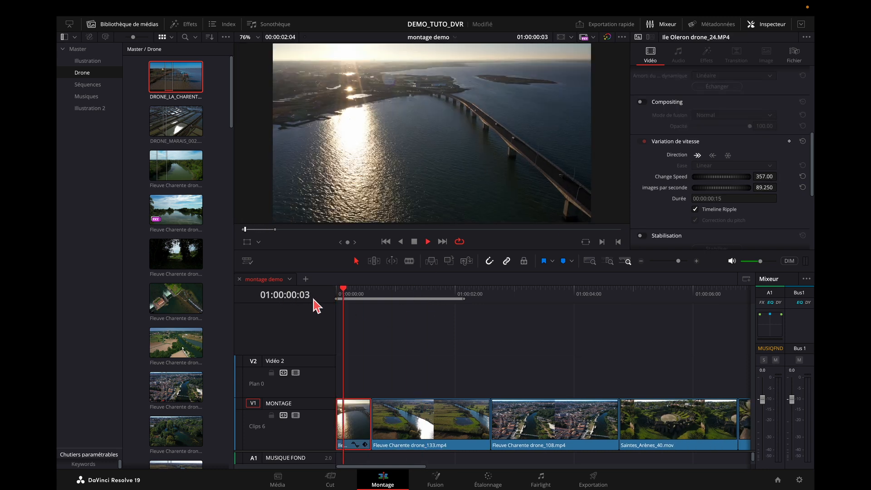
pyautogui.press('space')
pyautogui.moveTo(399, 292); pyautogui.dragTo(335, 292)
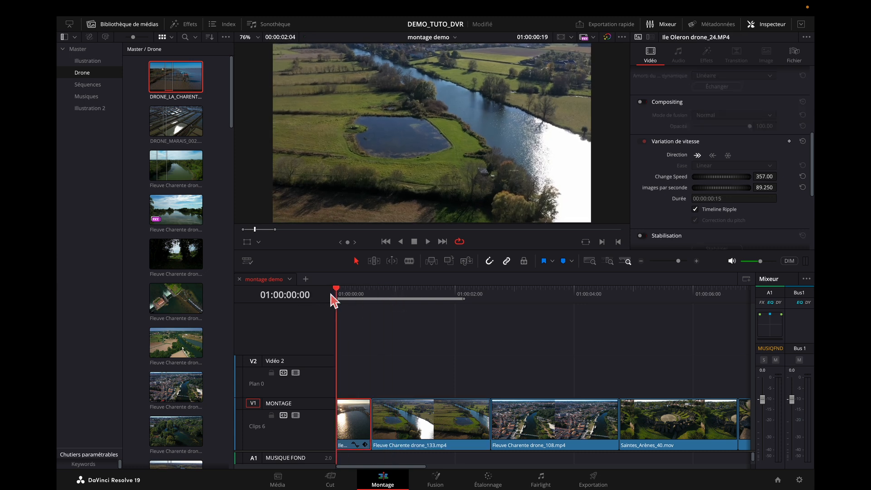
pyautogui.click(803, 141)
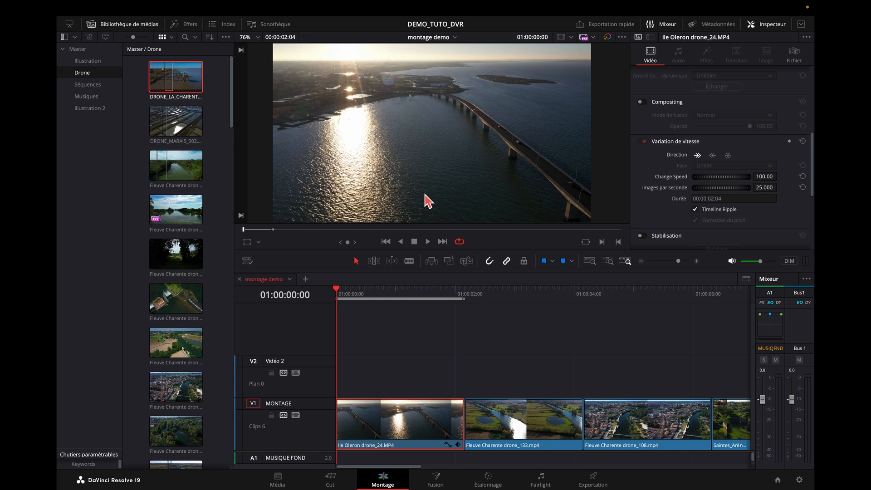
# Try a higher speed for the first clip through its clip speed dialog, play the timeline start and undo the change
pyautogui.hotkey('ctrl', 'r')
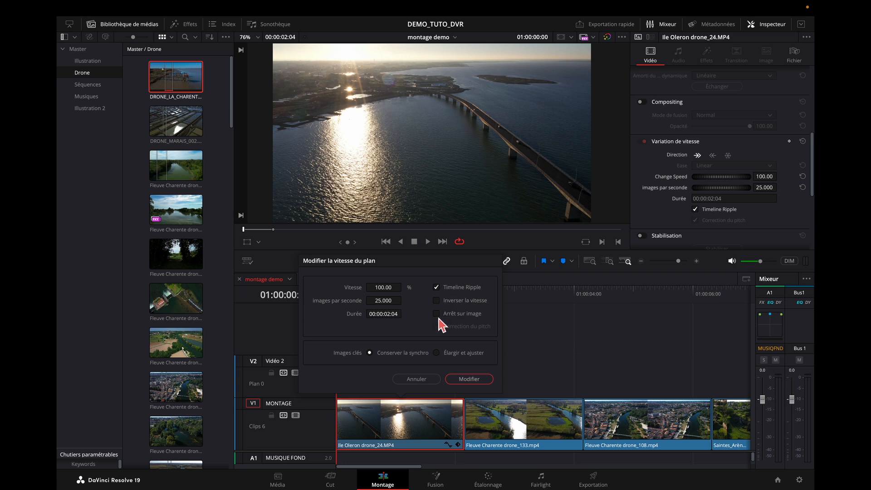
pyautogui.moveTo(395, 292); pyautogui.dragTo(404, 287)
pyautogui.click(469, 379)
pyautogui.press('space')
pyautogui.moveTo(374, 288); pyautogui.dragTo(328, 290)
pyautogui.press('space')
pyautogui.press('space')
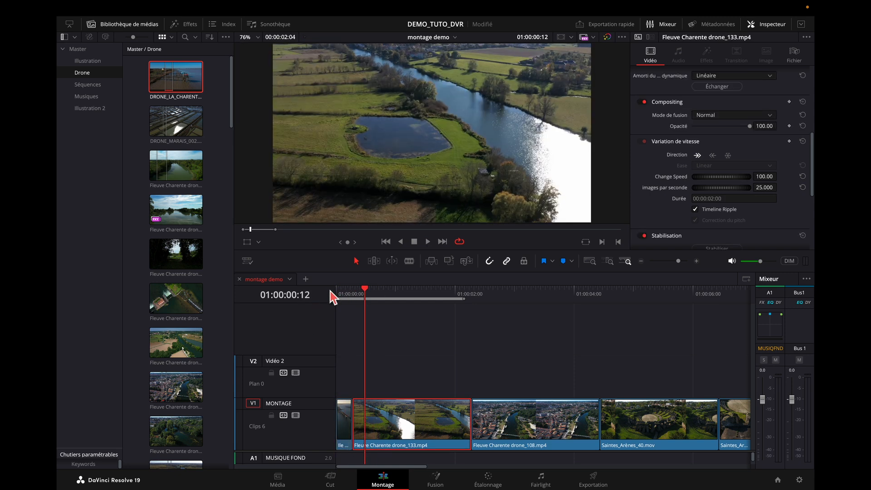
pyautogui.press('super+z')
pyautogui.press('super+z')
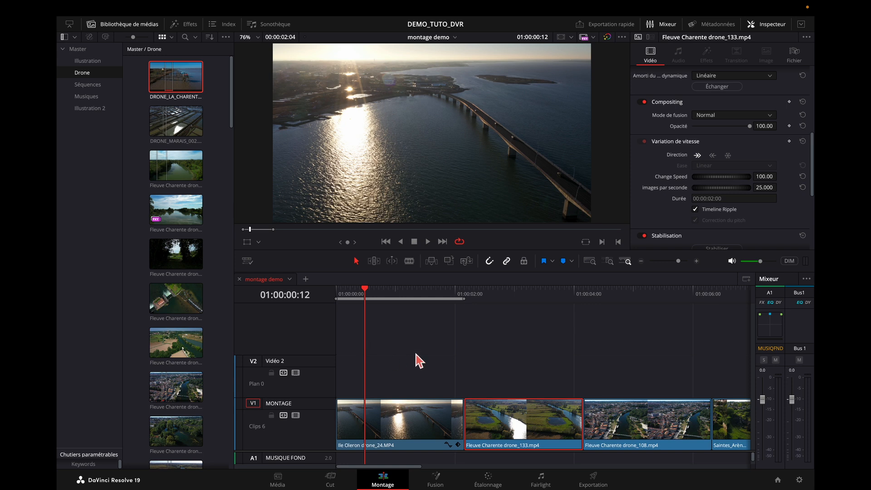
# Try a speed of 211.00 on Ile Oleron drone_24.MP4, and apply 213.00 % with Timeline Ripple through its clip speed dialog
pyautogui.moveTo(366, 286); pyautogui.dragTo(389, 289)
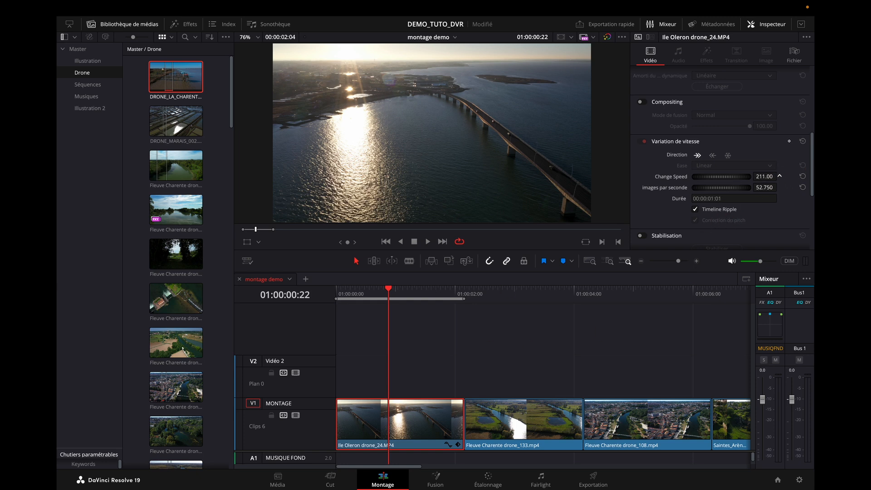
pyautogui.moveTo(780, 176); pyautogui.dragTo(768, 177)
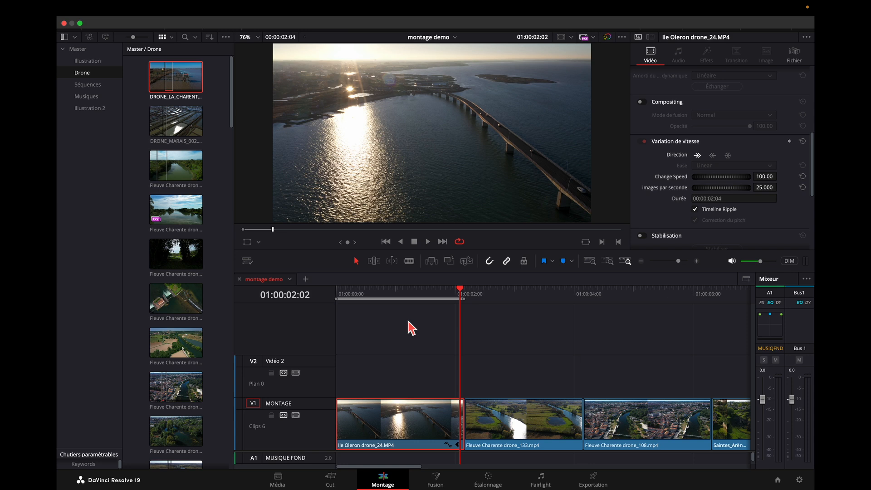
pyautogui.press('r')
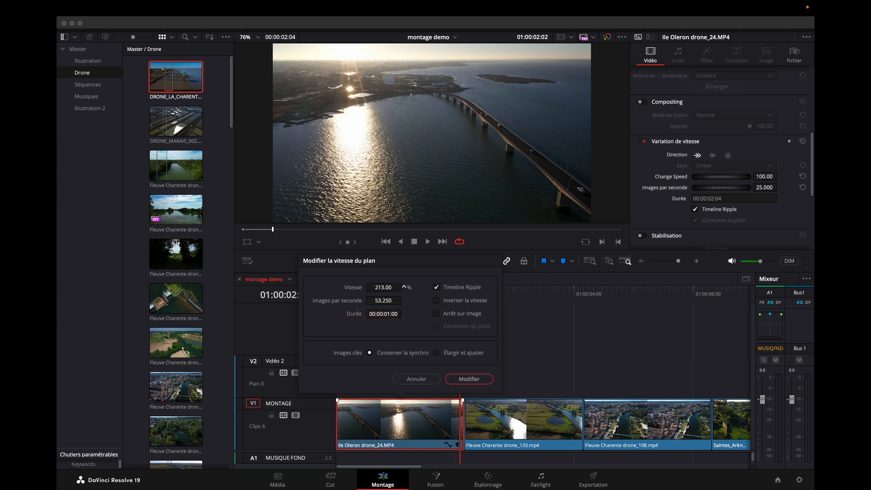
pyautogui.click(470, 380)
pyautogui.moveTo(460, 291); pyautogui.dragTo(392, 298)
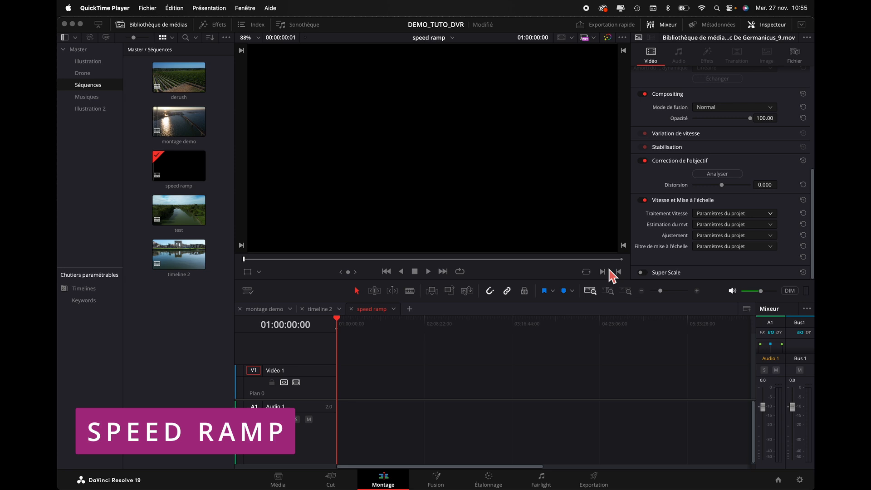
# Find Saintes_Arc De Germanicus_9.mov in the Drone bin and place it on Vidéo 1 of the speed ramp timeline
pyautogui.click(189, 178)
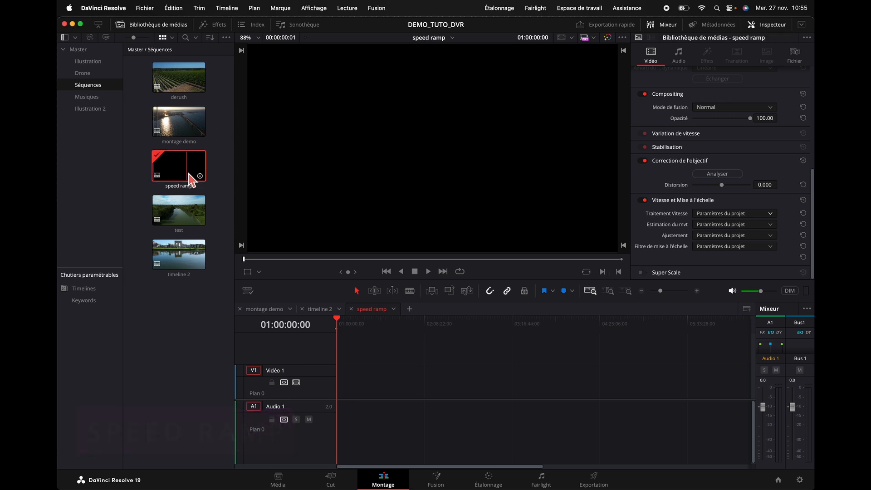
pyautogui.click(90, 76)
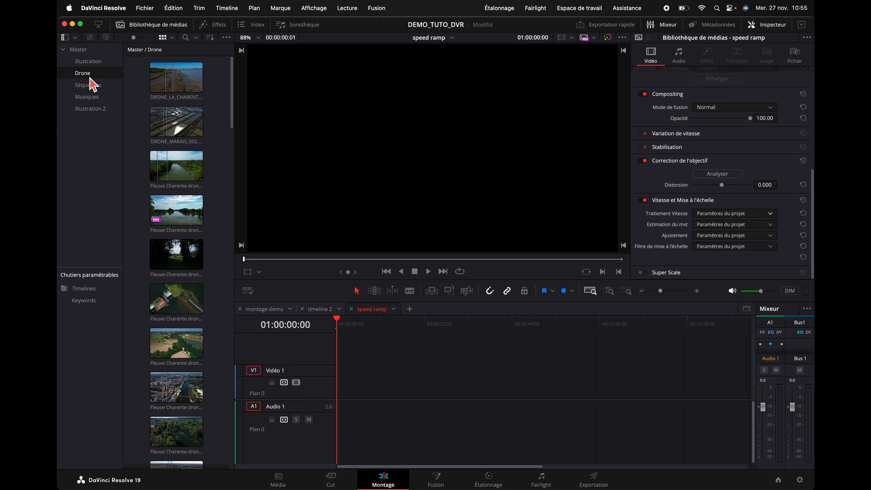
pyautogui.scroll(-15, 181, 309)
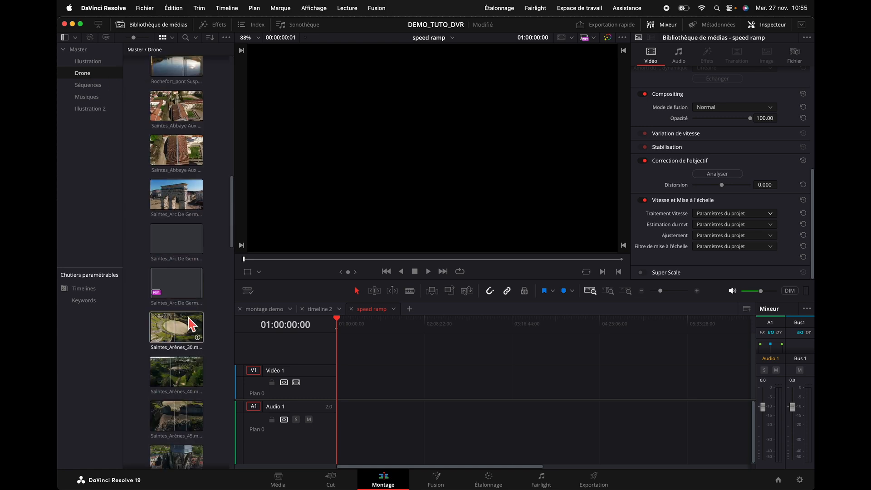
pyautogui.click(181, 286)
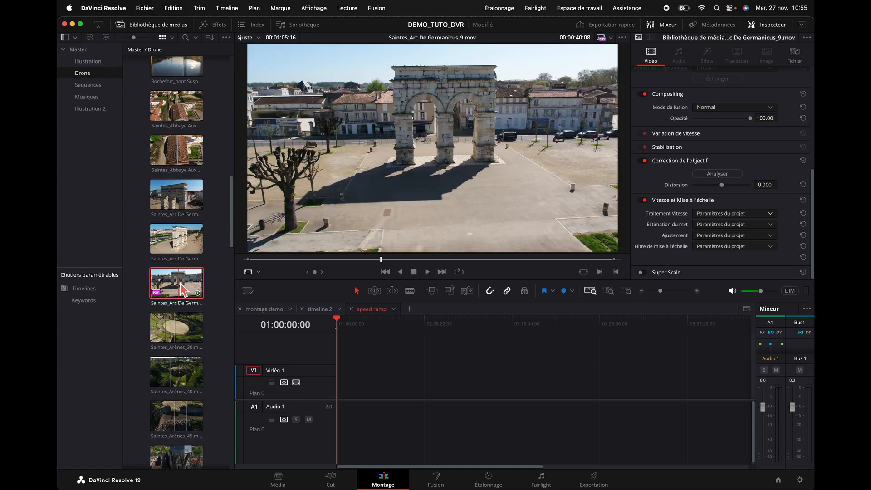
pyautogui.moveTo(194, 290); pyautogui.dragTo(399, 389)
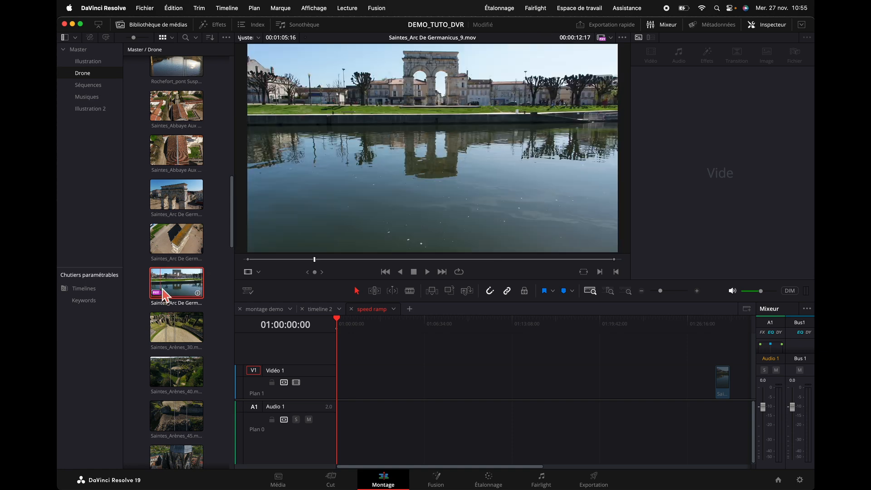
# Move the Saintes_Arc De Germanicus_9.mov clip to the start of Vidéo 1 at 01:00:00:00
pyautogui.click(354, 382)
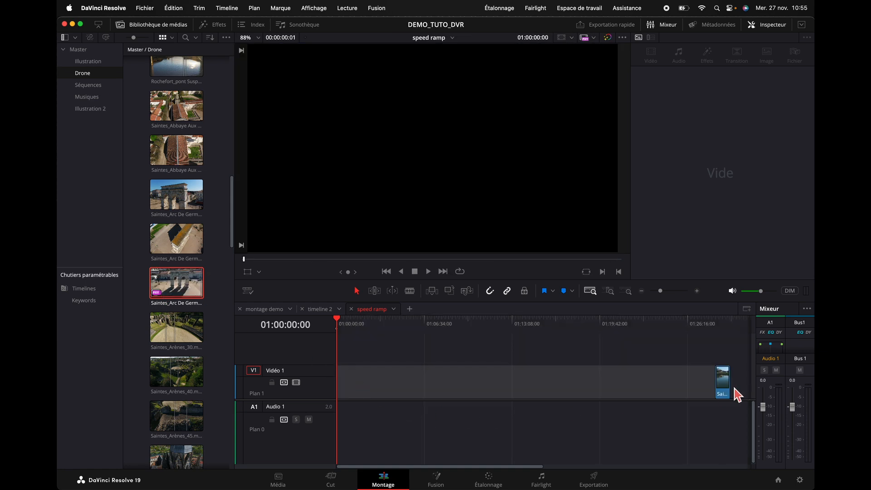
pyautogui.moveTo(723, 380); pyautogui.dragTo(368, 397)
pyautogui.moveTo(723, 389); pyautogui.dragTo(321, 383)
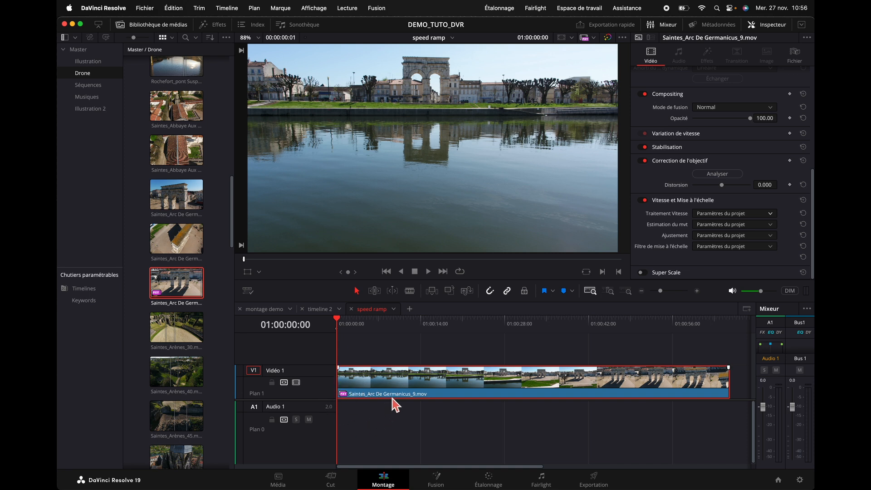
# Skim through Saintes_Arc De Germanicus_9.mov and turn on its speed variation controls (Commandes de variation de vitesse) in the timeline
pyautogui.moveTo(341, 321); pyautogui.dragTo(684, 437)
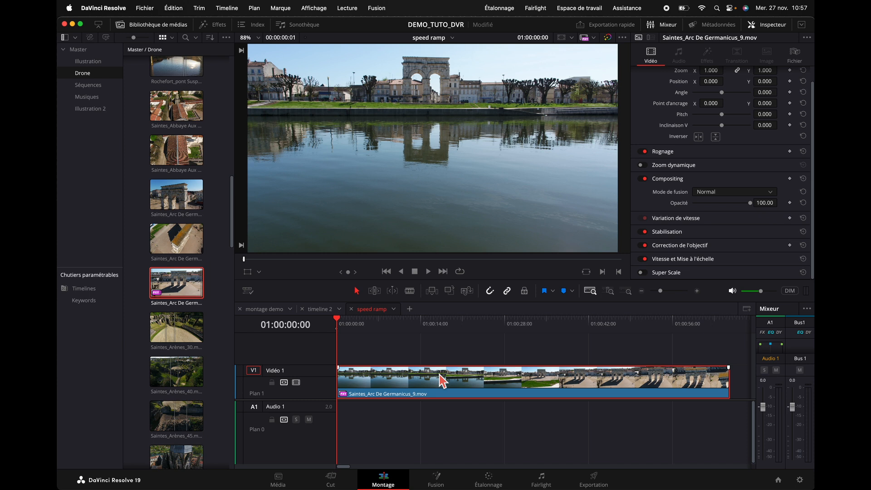
pyautogui.press('super+r')
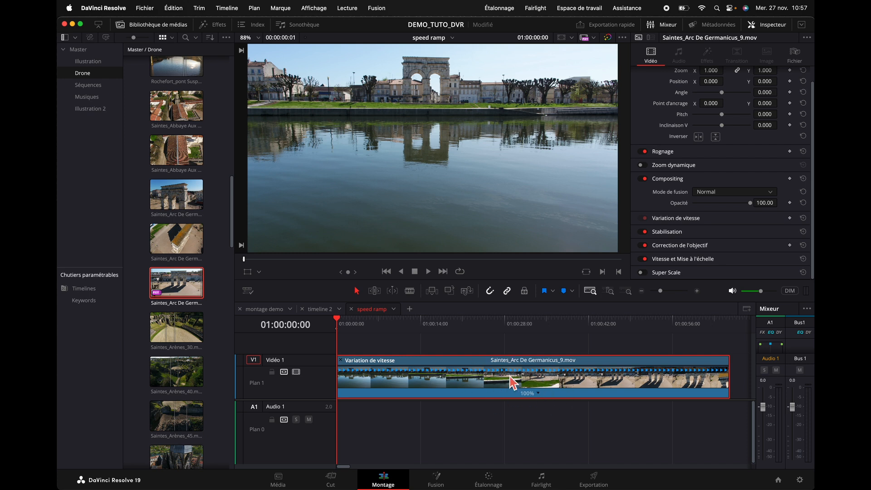
pyautogui.press('super+r')
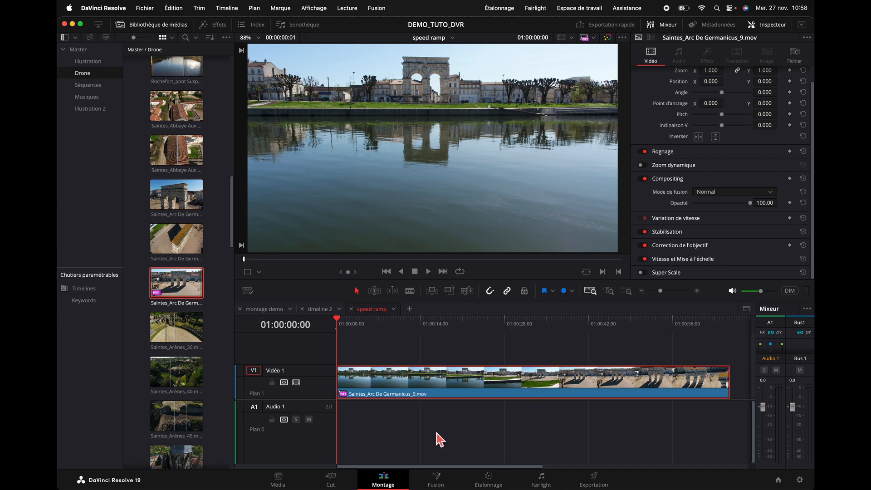
pyautogui.rightClick(446, 384)
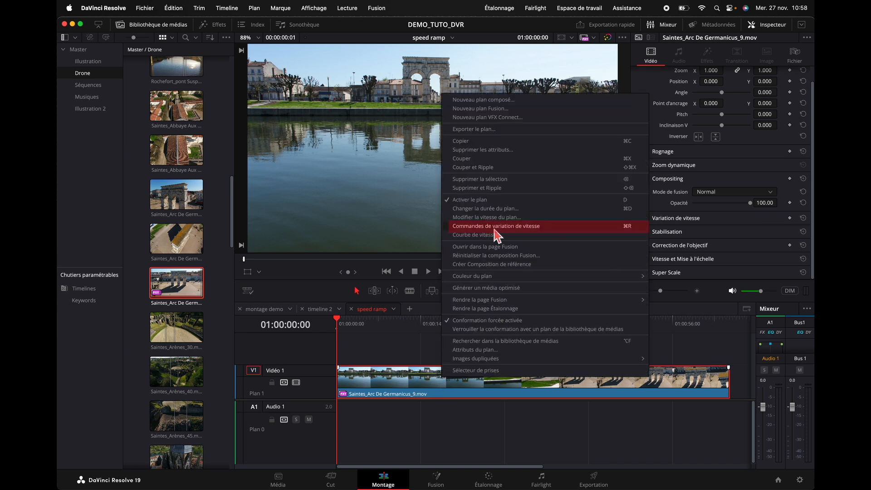
pyautogui.click(496, 226)
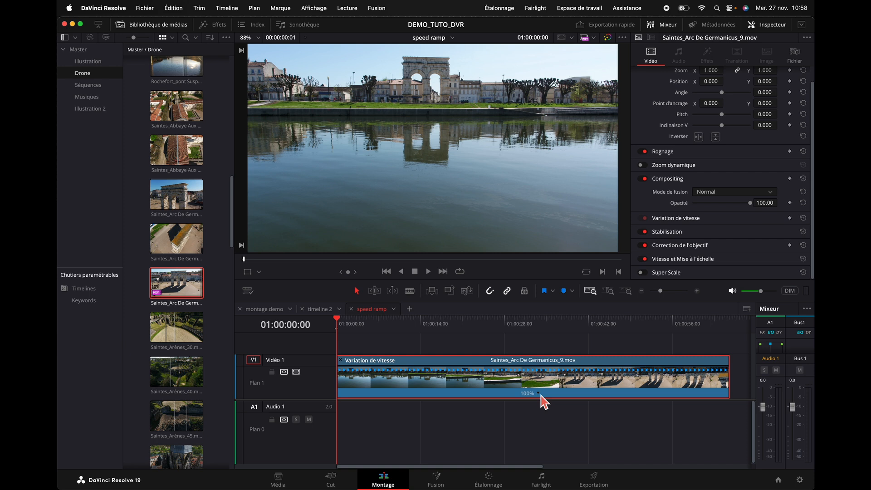
# Add a speed point to Saintes_Arc De Germanicus_9.mov at 01:00:11:15
pyautogui.moveTo(344, 324); pyautogui.dragTo(410, 344)
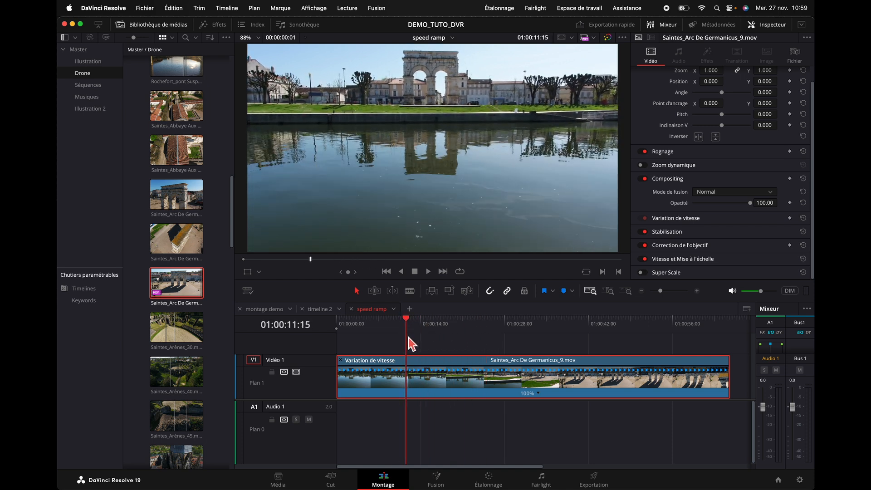
pyautogui.click(539, 393)
pyautogui.click(569, 397)
# Add a second speed point to the clip at 01:00:57:00, where the arch is seen from above
pyautogui.moveTo(538, 334); pyautogui.dragTo(680, 350)
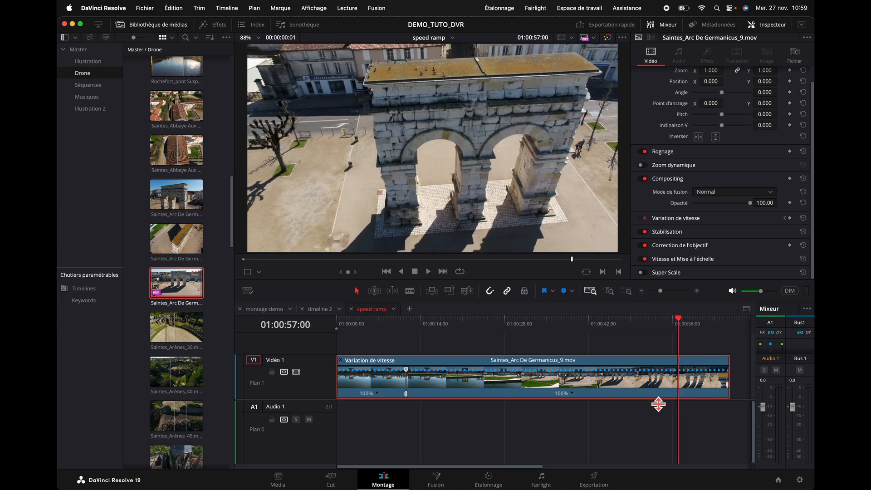
pyautogui.click(573, 394)
pyautogui.click(611, 398)
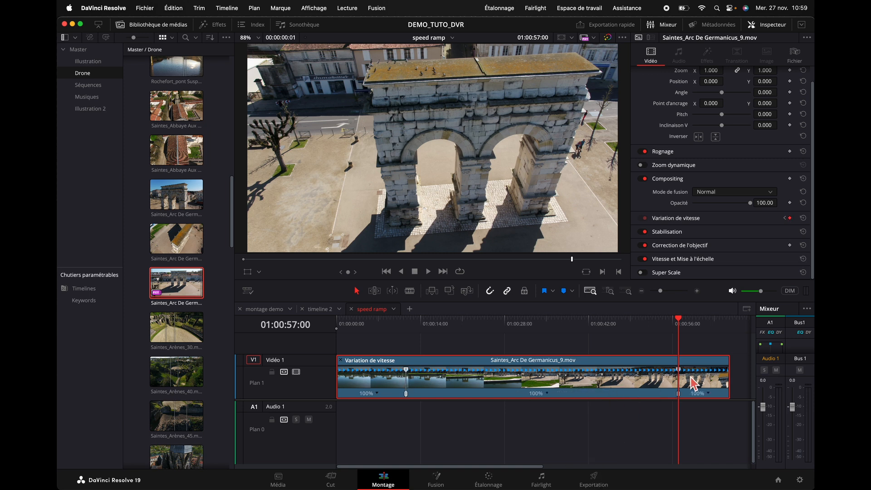
# Pull the second speed point towards the first to speed the middle section up to 1071%, and play the ramp
pyautogui.moveTo(679, 325); pyautogui.dragTo(536, 322)
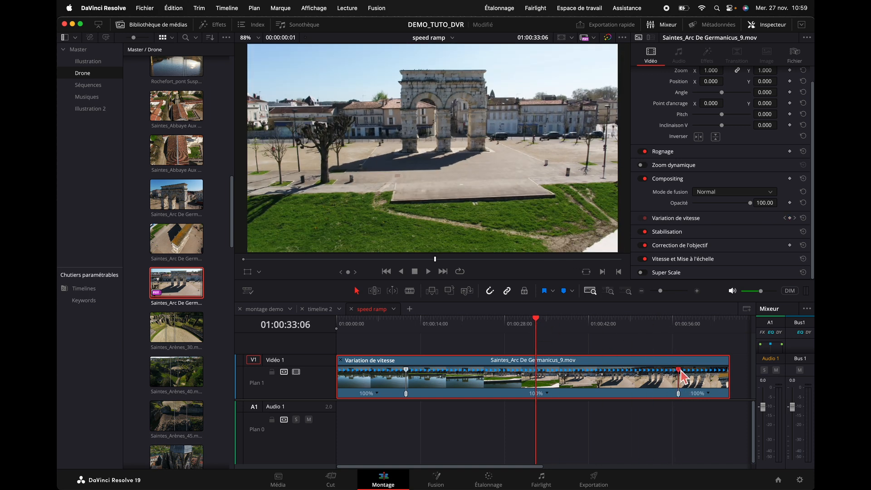
pyautogui.moveTo(679, 370); pyautogui.dragTo(434, 374)
pyautogui.hotkey('shift', 'z')
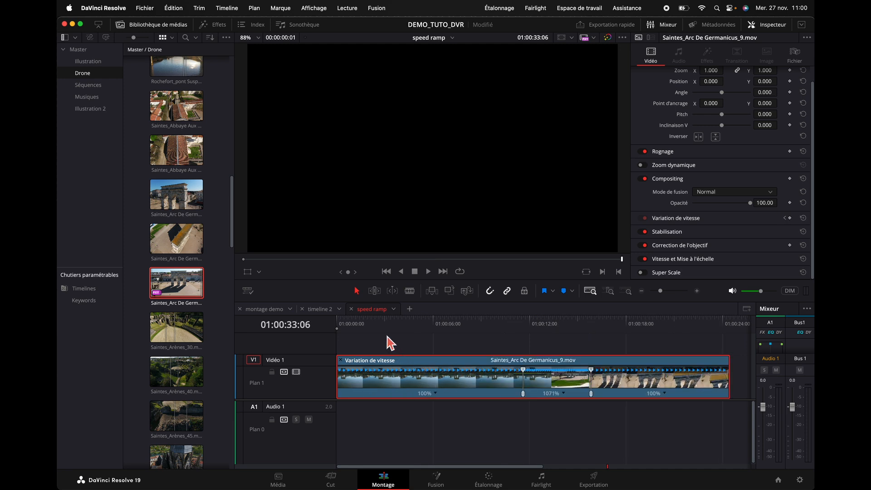
pyautogui.click(489, 330)
pyautogui.press('space')
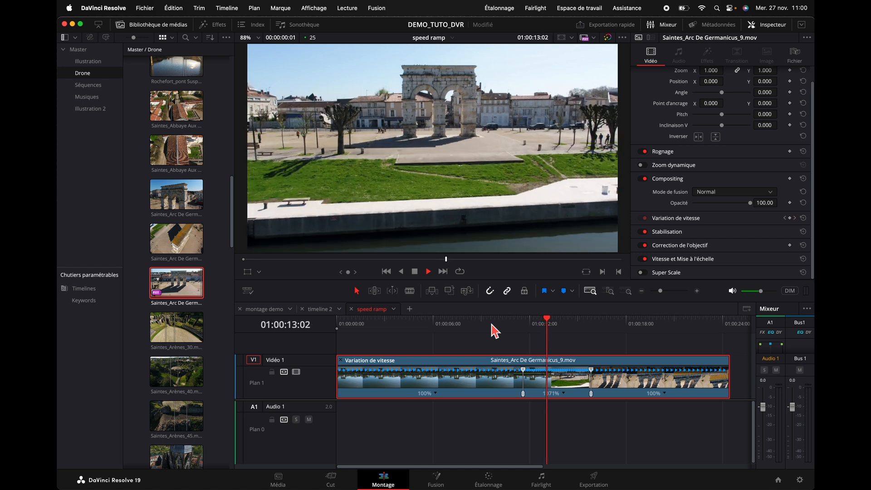
pyautogui.press('space')
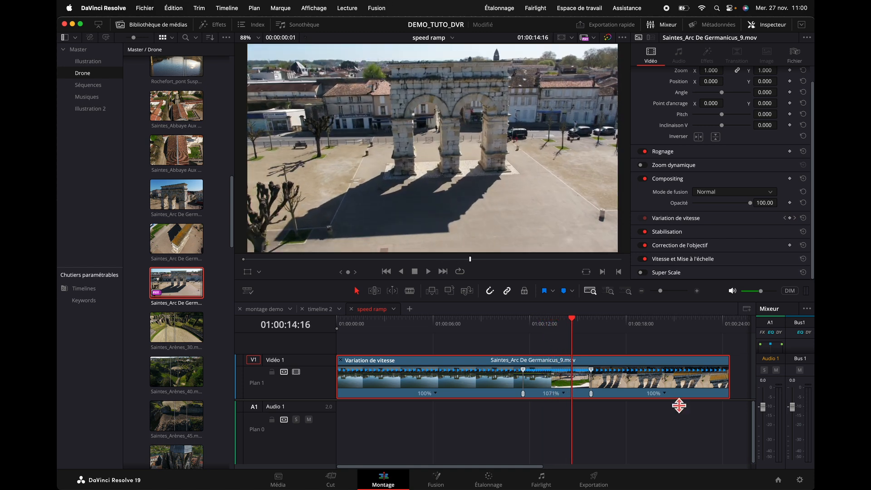
# Pull the second speed point even closer to the first to accelerate the middle section further, and replay the ramp
pyautogui.moveTo(593, 377); pyautogui.dragTo(546, 369)
pyautogui.click(518, 319)
pyautogui.press('space')
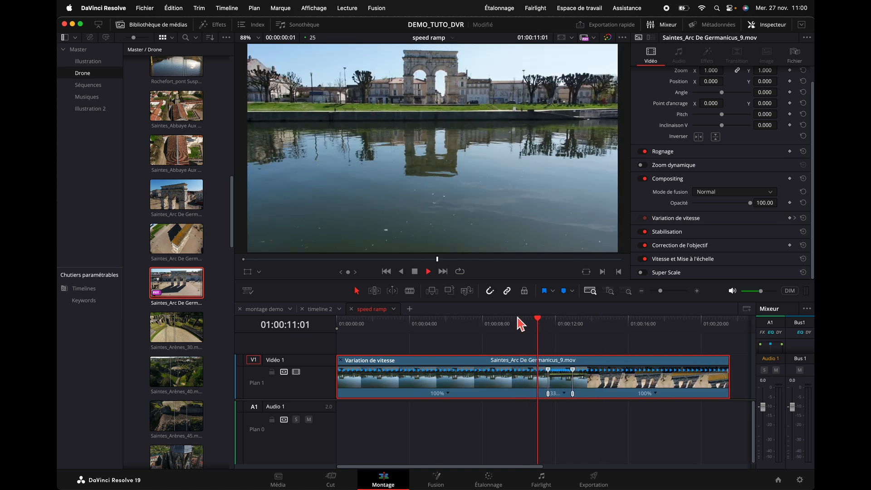
# Pull the second speed point closer to the first to raise the middle section to 4729%, and replay the ramp
pyautogui.press('space')
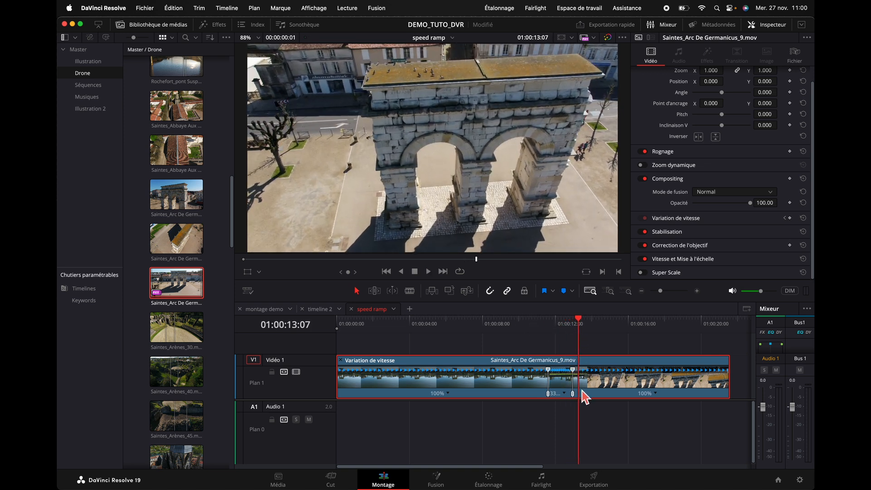
pyautogui.press('super+equal')
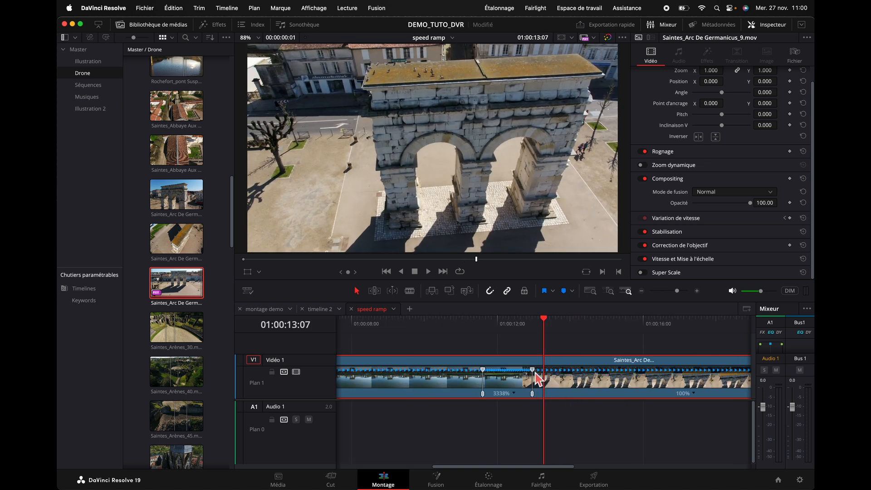
pyautogui.moveTo(534, 372); pyautogui.dragTo(519, 373)
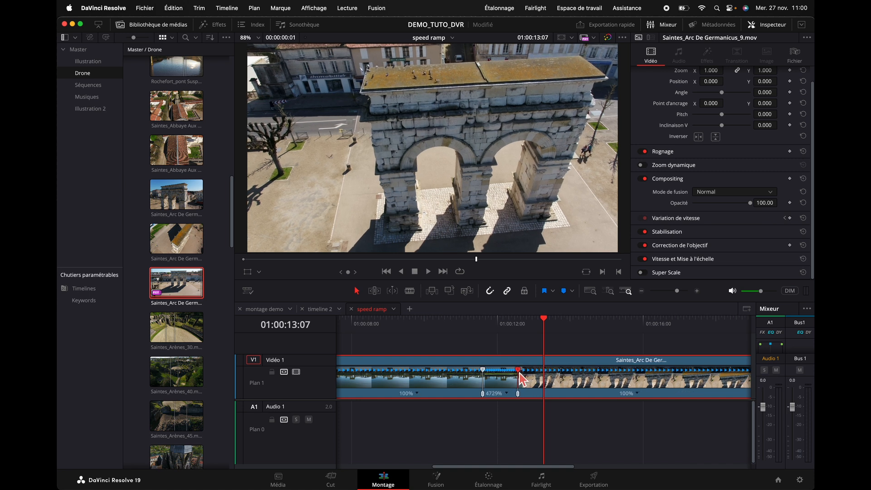
pyautogui.click(439, 324)
pyautogui.press('space')
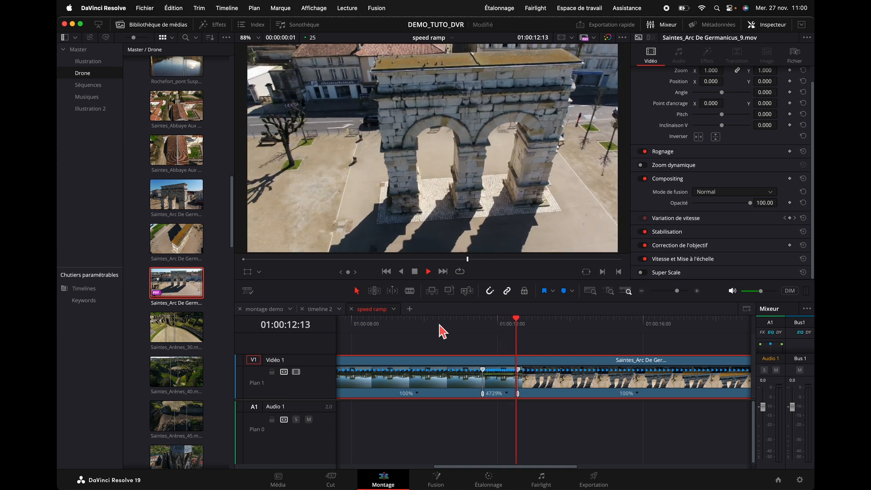
pyautogui.press('space')
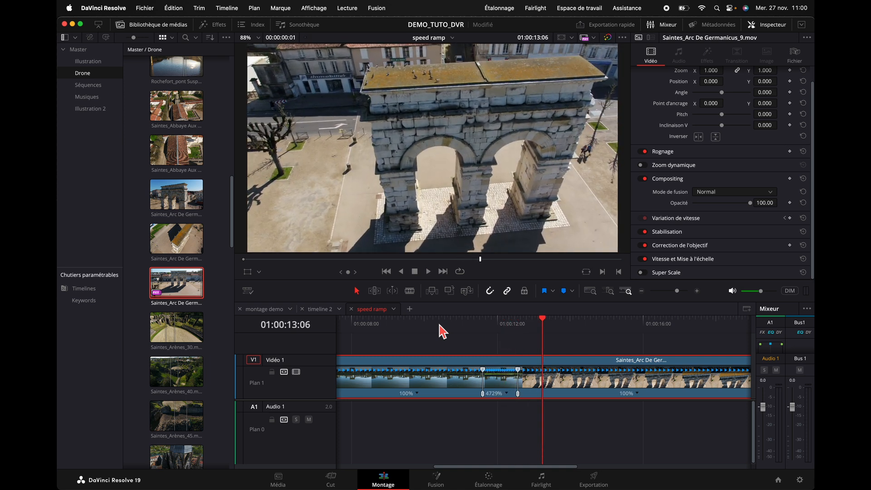
pyautogui.click(453, 324)
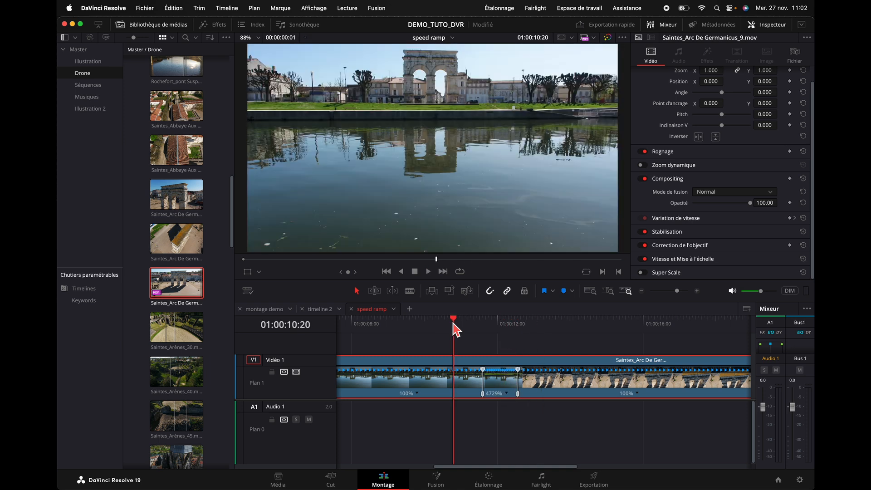
pyautogui.press('space')
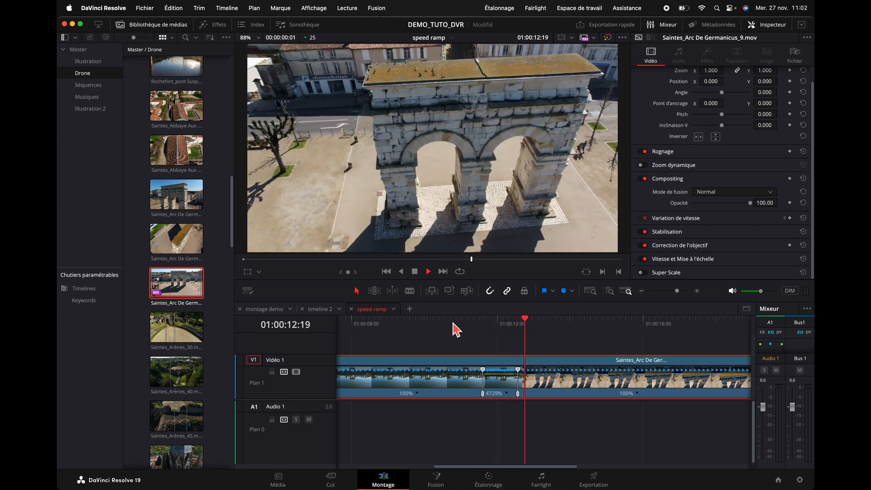
# Display the clip's speed curve (Courbe de vitesse), enlarge the curve and timeline area, and hide the media library
pyautogui.rightClick(451, 373)
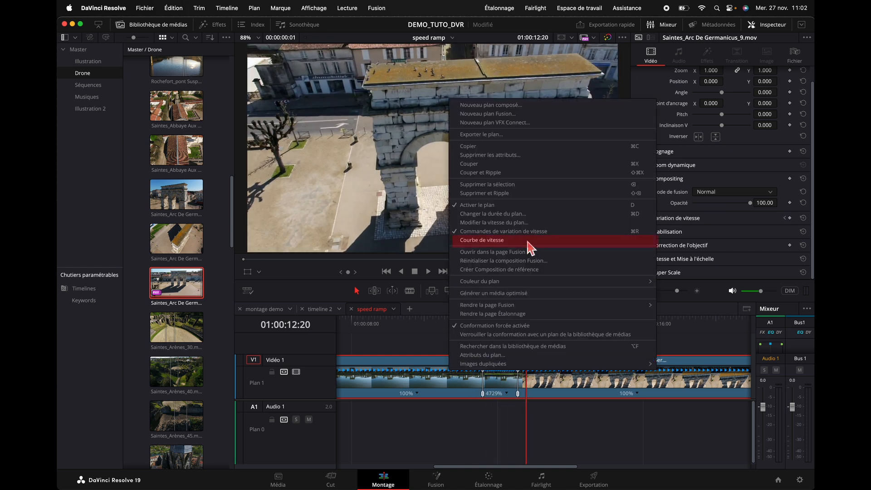
pyautogui.click(508, 242)
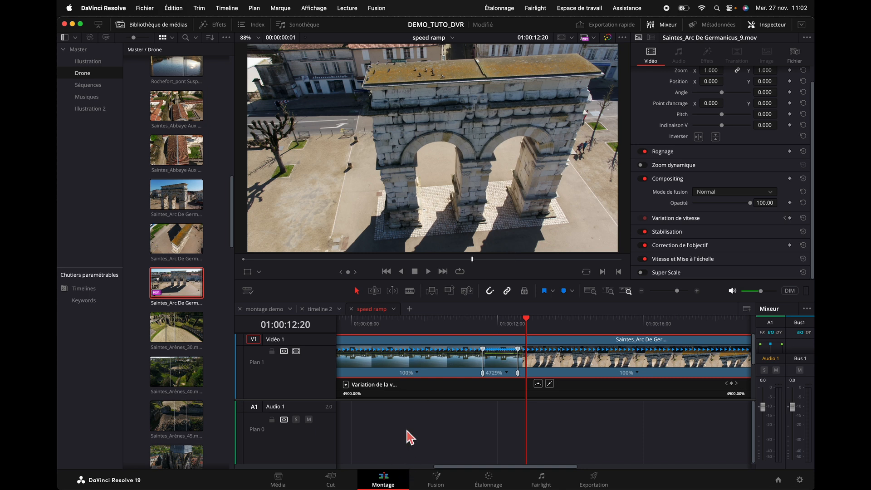
pyautogui.moveTo(442, 404); pyautogui.dragTo(427, 474)
pyautogui.scroll(-2, 484, 391)
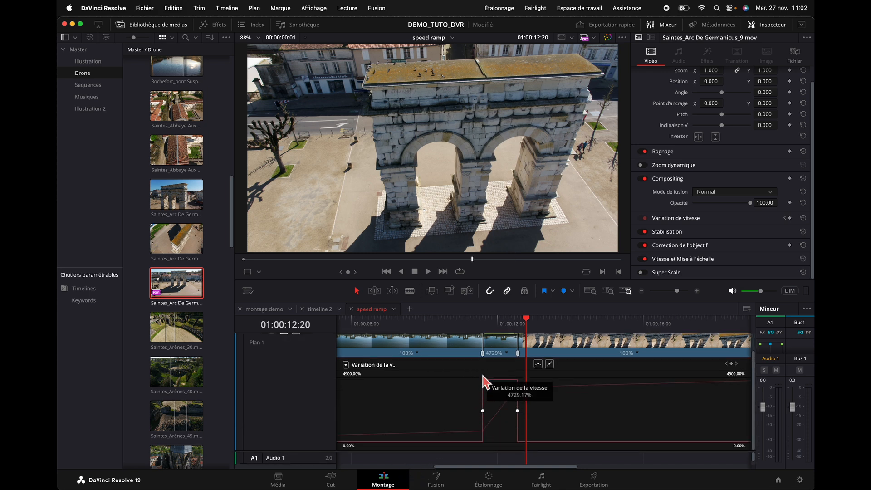
pyautogui.moveTo(544, 306); pyautogui.dragTo(564, 239)
pyautogui.click(163, 26)
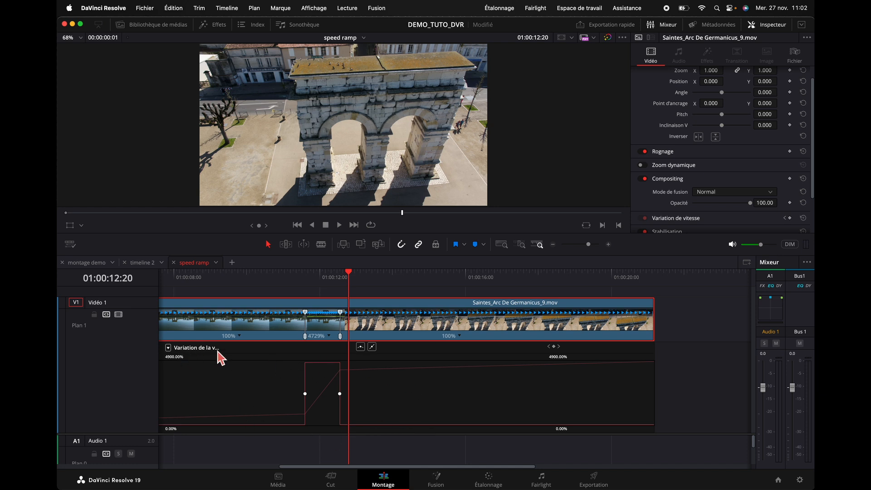
pyautogui.moveTo(570, 359); pyautogui.dragTo(596, 360)
# Smooth the curve at both speed keyframes so the acceleration eases in and out, and play the ramp
pyautogui.click(309, 398)
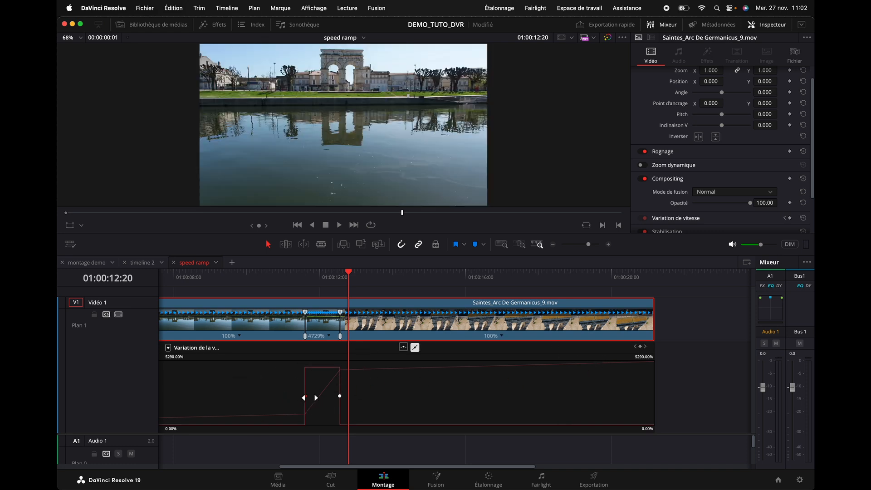
pyautogui.click(403, 347)
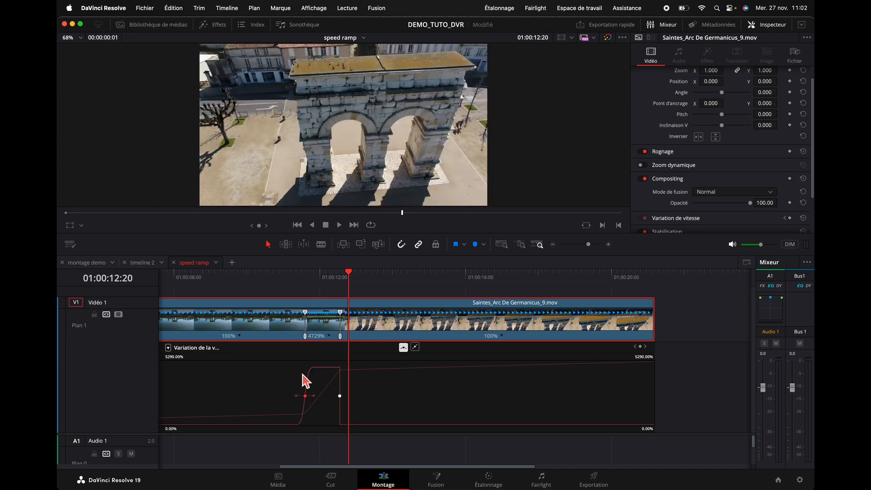
pyautogui.click(340, 396)
pyautogui.click(404, 348)
pyautogui.click(278, 279)
pyautogui.press('space')
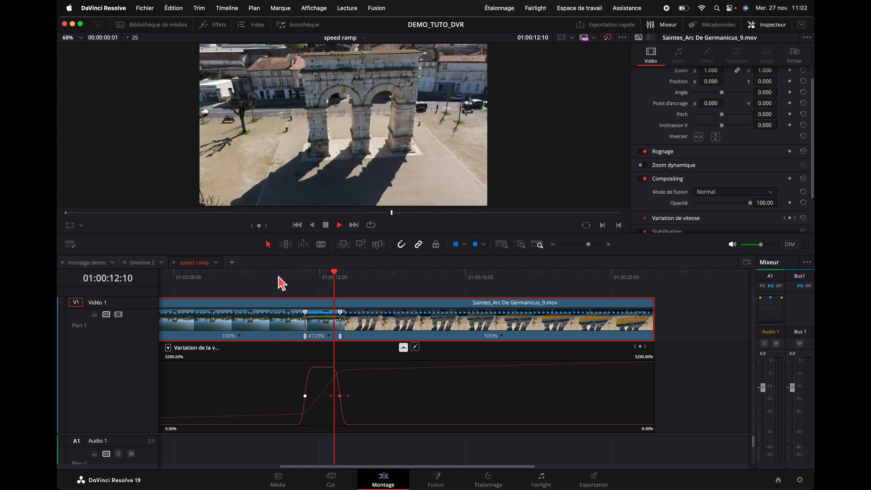
pyautogui.click(278, 279)
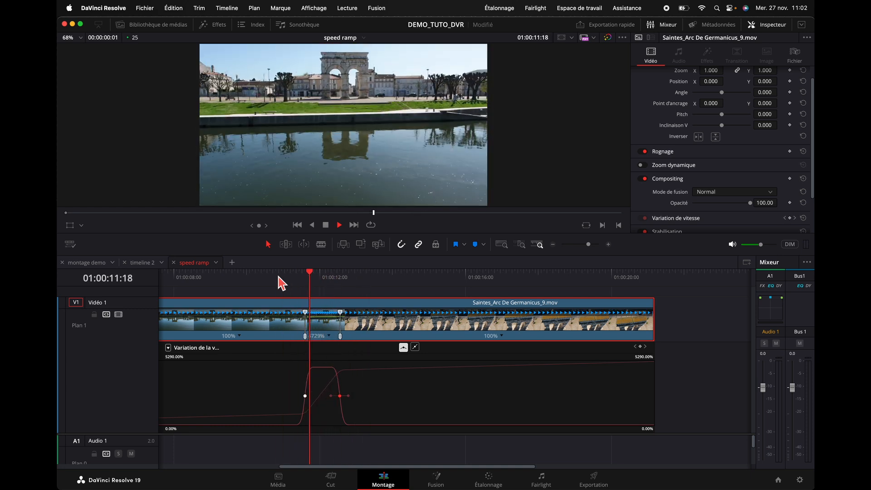
pyautogui.click(278, 279)
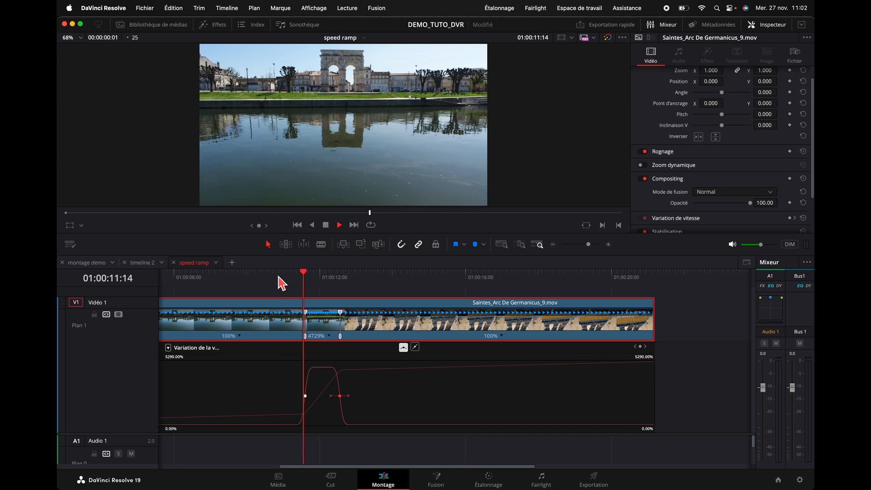
pyautogui.press('space')
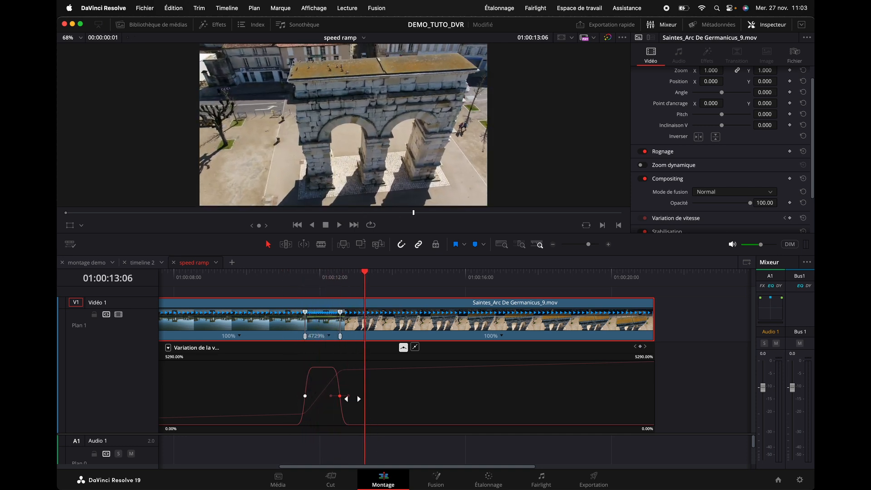
# Lengthen the curve handles of both speed keyframes for a more gradual ramp, and replay it
pyautogui.moveTo(353, 399); pyautogui.dragTo(361, 399)
pyautogui.moveTo(303, 397); pyautogui.dragTo(296, 397)
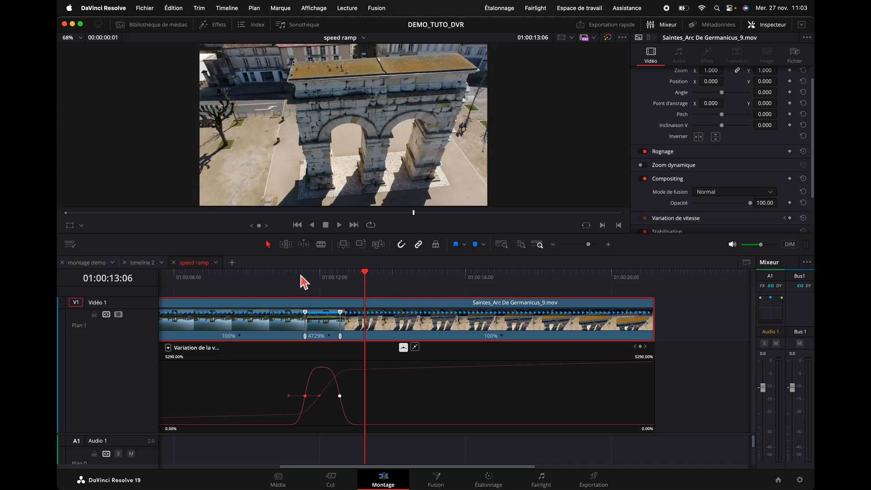
pyautogui.click(247, 274)
pyautogui.press('space')
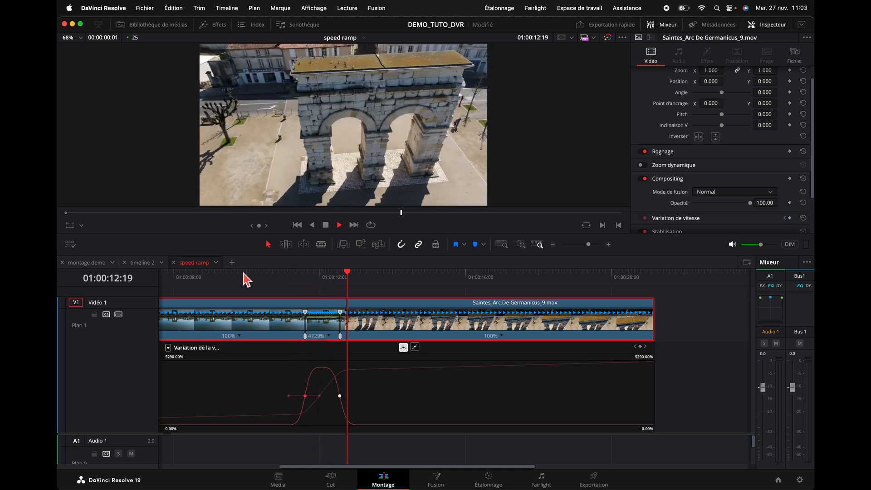
pyautogui.click(247, 275)
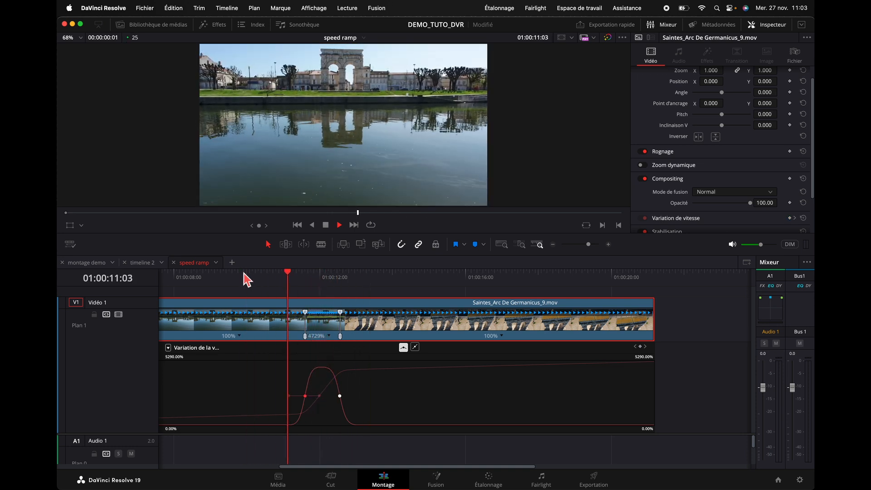
pyautogui.click(244, 273)
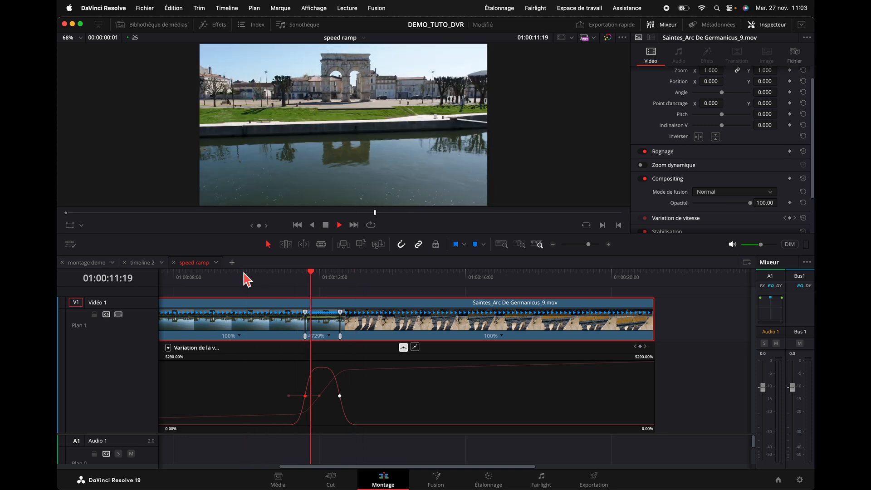
pyautogui.press('space')
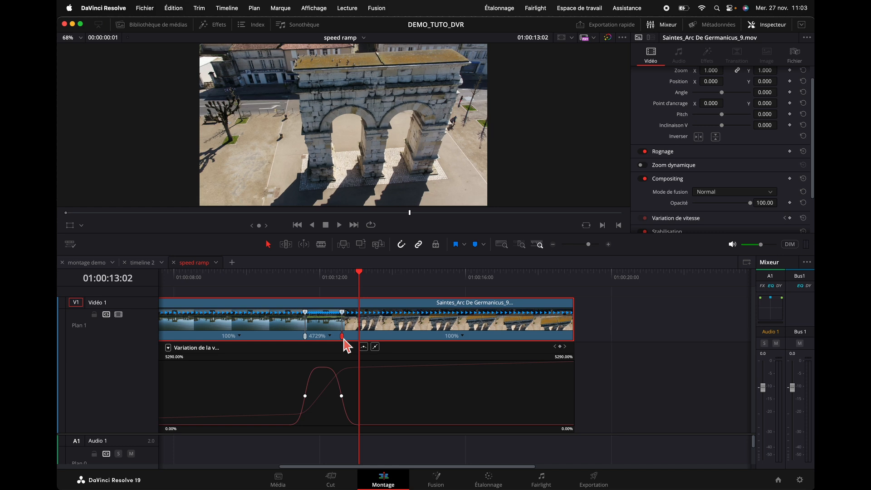
# Try shifting the source frame at the second speed point with its lower handle, and replay the ramp's end
pyautogui.moveTo(345, 339); pyautogui.dragTo(343, 339)
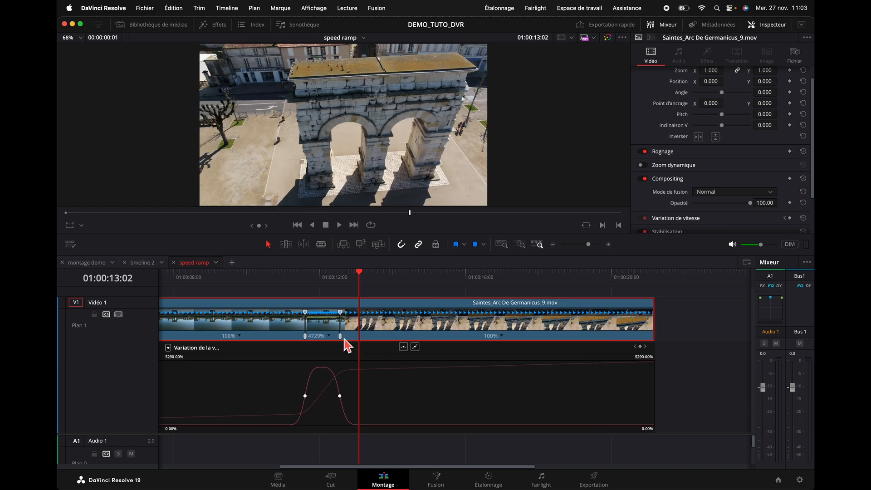
pyautogui.click(331, 282)
pyautogui.press('space')
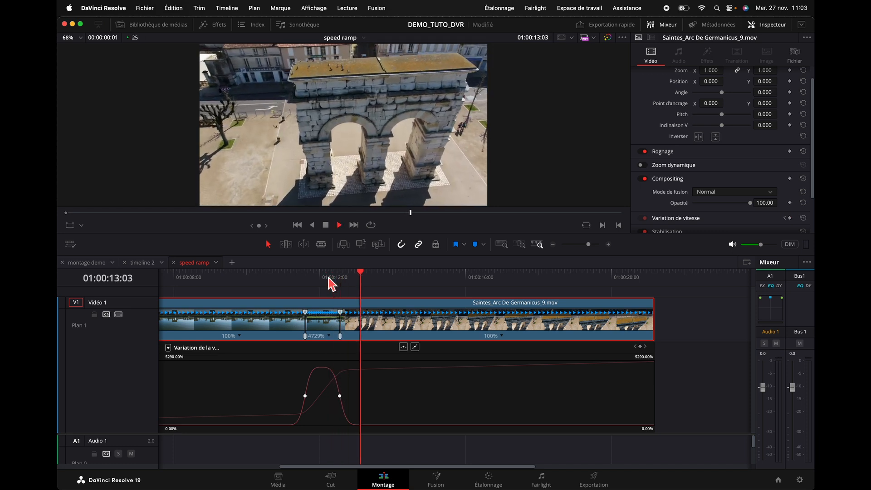
pyautogui.press('space')
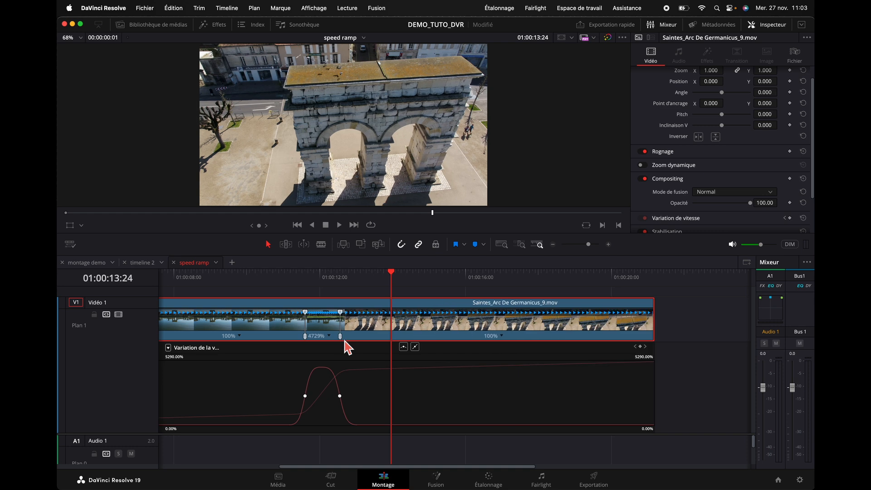
pyautogui.click(336, 284)
pyautogui.press('space')
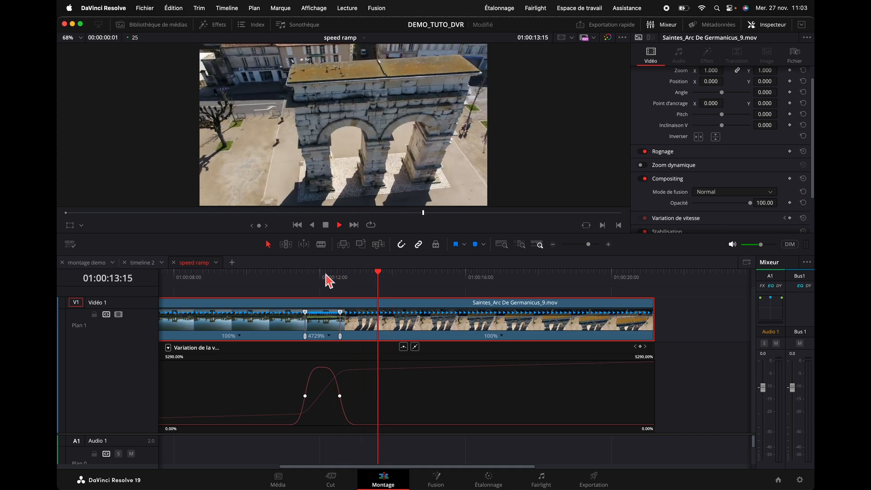
# Try small shifts of the second speed point's lower handle, undo each one, and replay the end of the ramp
pyautogui.moveTo(340, 338); pyautogui.dragTo(346, 338)
pyautogui.press('super+z')
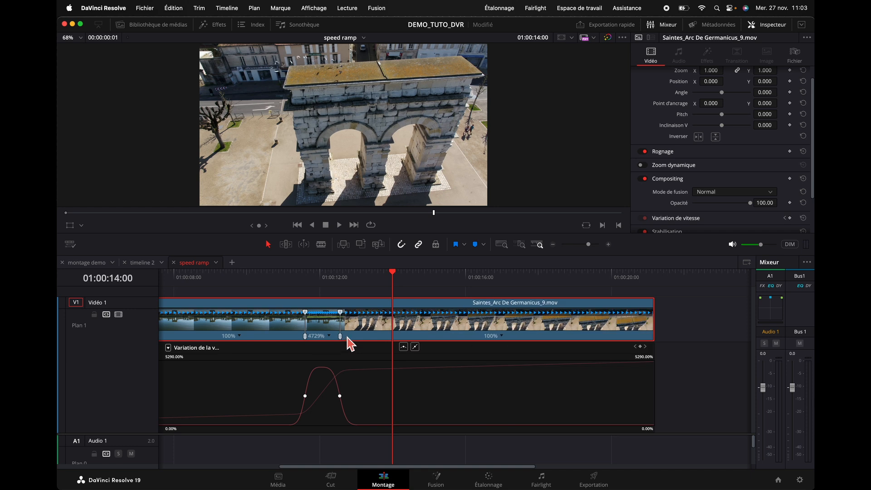
pyautogui.moveTo(344, 339); pyautogui.dragTo(345, 339)
pyautogui.press('super+z')
pyautogui.click(327, 278)
pyautogui.press('space')
pyautogui.click(325, 277)
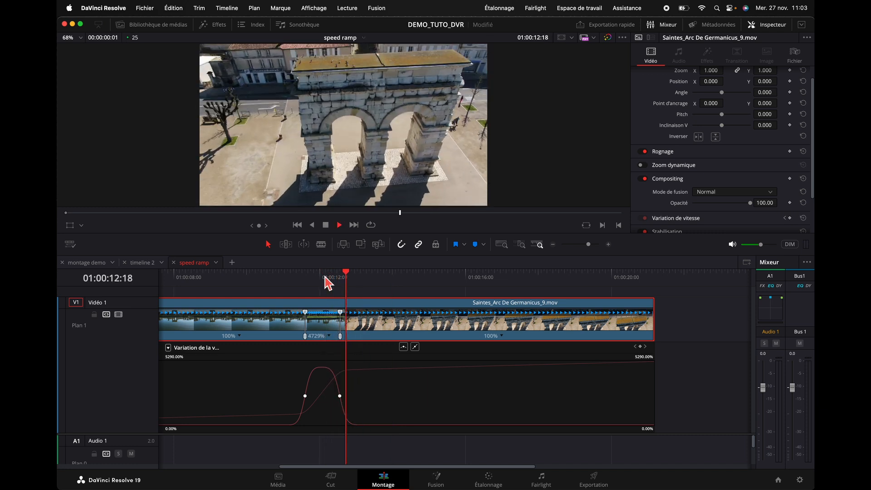
pyautogui.press('space')
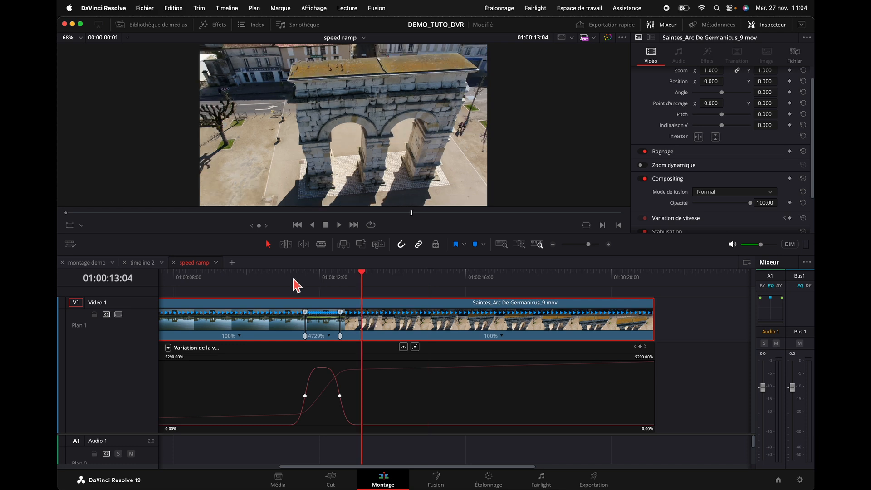
# Hide the clip's speed curve in the timeline and replay the ramp from just before the first speed point
pyautogui.rightClick(290, 323)
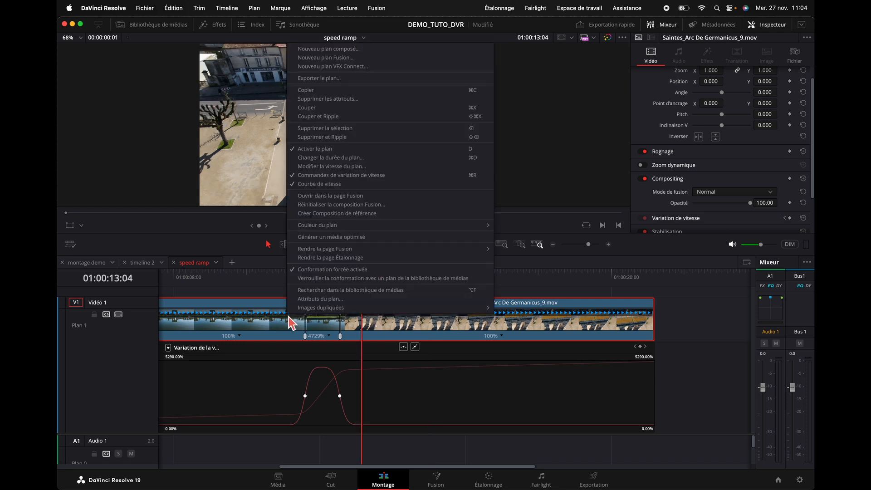
pyautogui.click(306, 184)
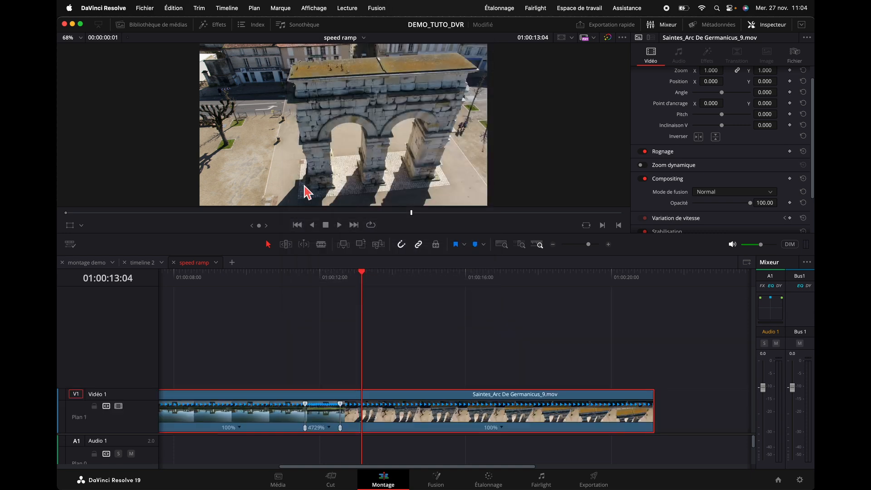
pyautogui.press('Left')
pyautogui.press('Left')
pyautogui.press('Left')
pyautogui.press('Left')
pyautogui.press('Left')
pyautogui.click(298, 279)
pyautogui.press('space')
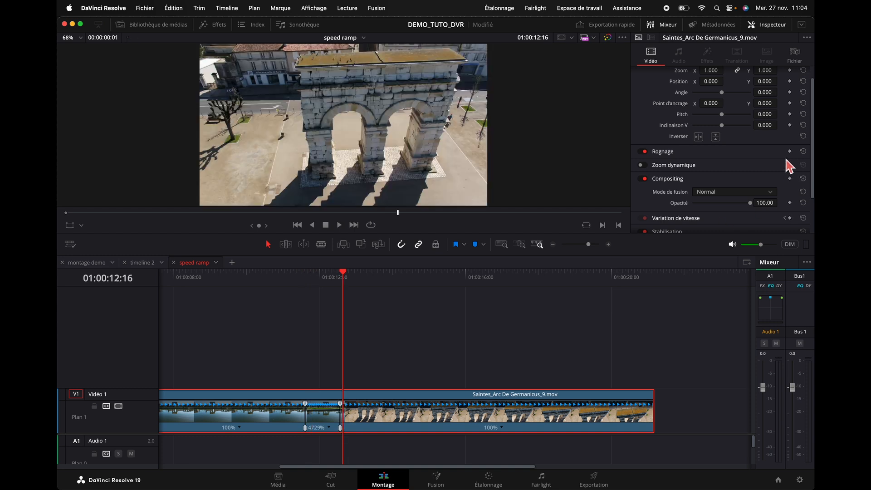
# Set the clip's Traitement Vitesse to Fusion en Opacité and save the project
pyautogui.scroll(-2, 765, 166)
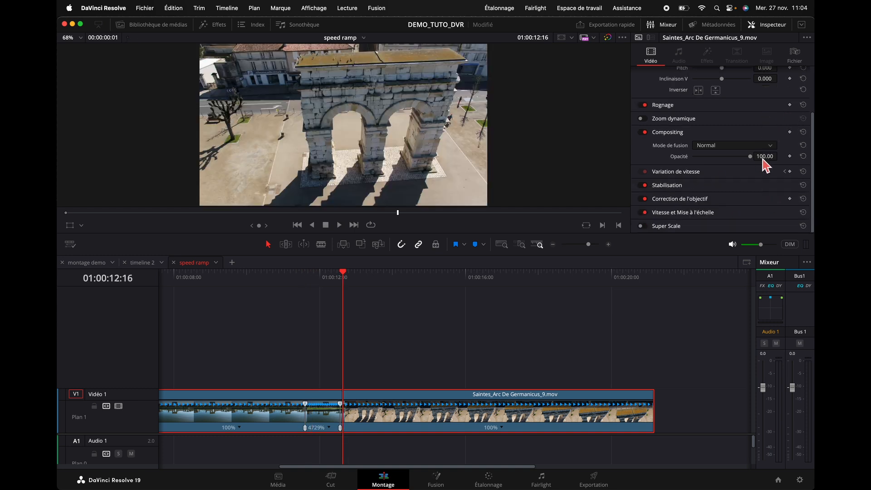
pyautogui.click(749, 215)
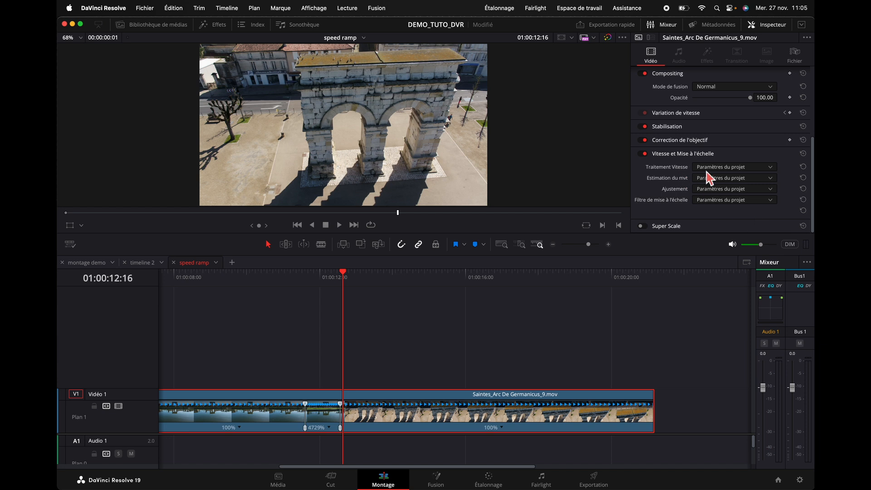
pyautogui.click(771, 169)
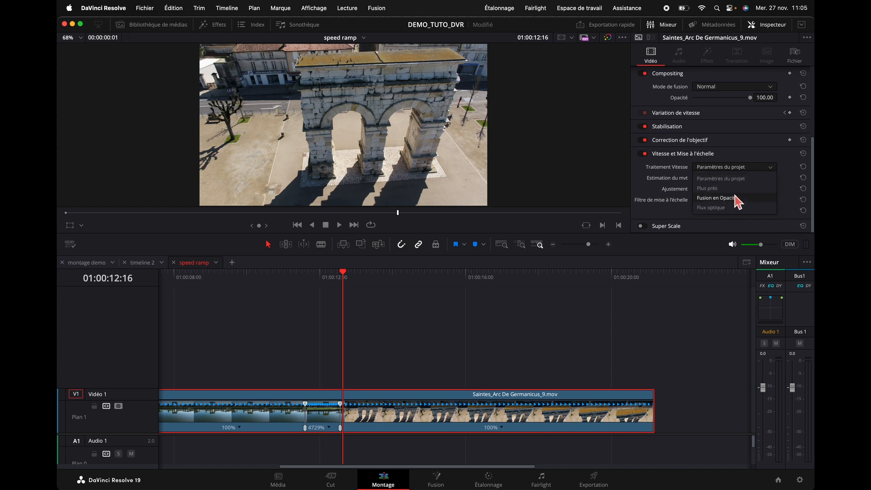
pyautogui.click(730, 198)
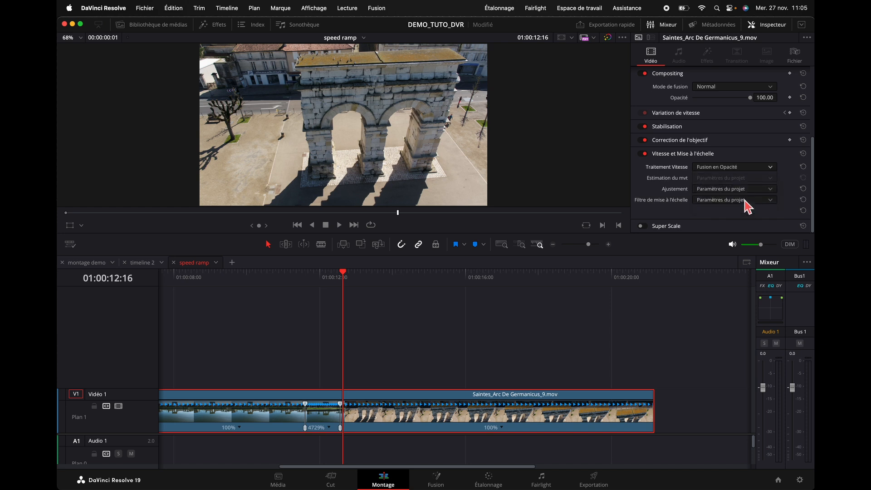
pyautogui.press('super+s')
# Mark an in-to-out range around the two speed points and turn on loop playback
pyautogui.click(267, 275)
pyautogui.press('i')
pyautogui.moveTo(268, 276); pyautogui.dragTo(320, 282)
pyautogui.press('i')
pyautogui.press('o')
pyautogui.click(372, 225)
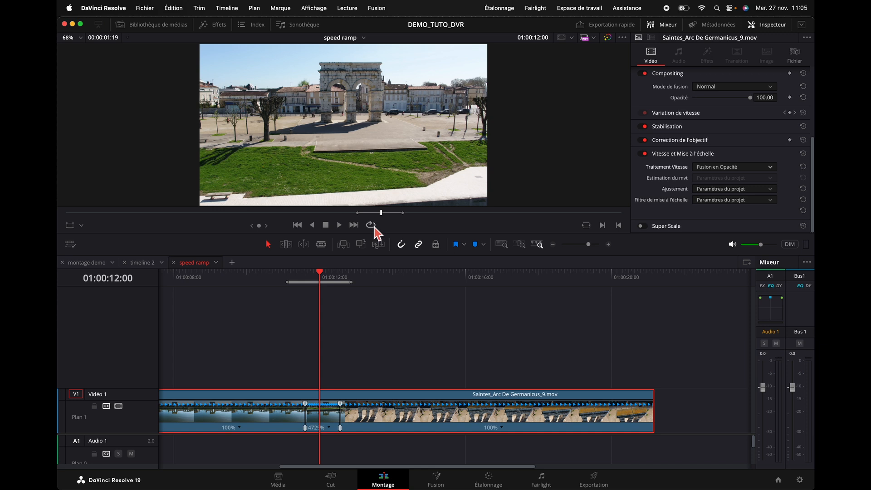
# Play the looped ramp and compare it with the Vitesse et Mise à l'échelle settings switched off and on
pyautogui.press('space')
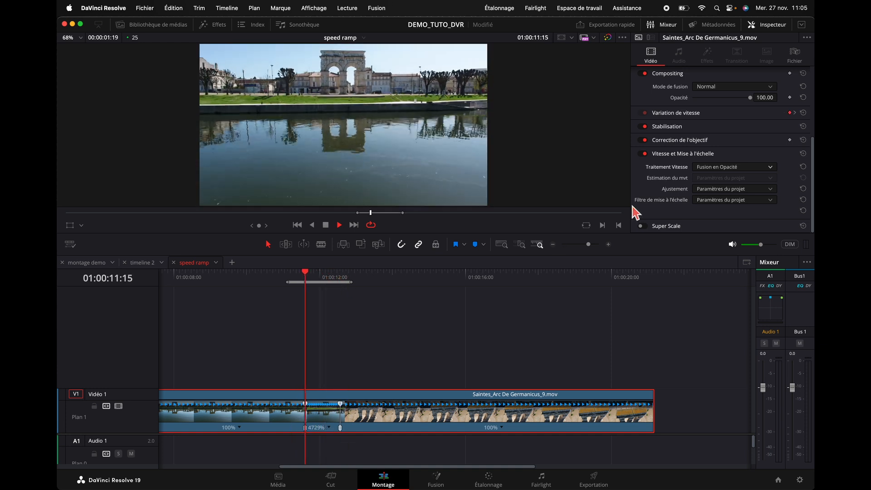
pyautogui.click(645, 154)
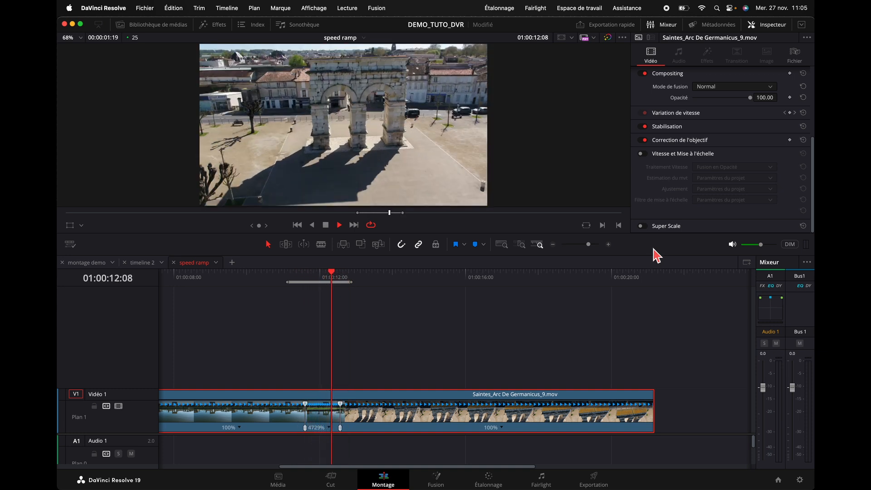
pyautogui.click(644, 154)
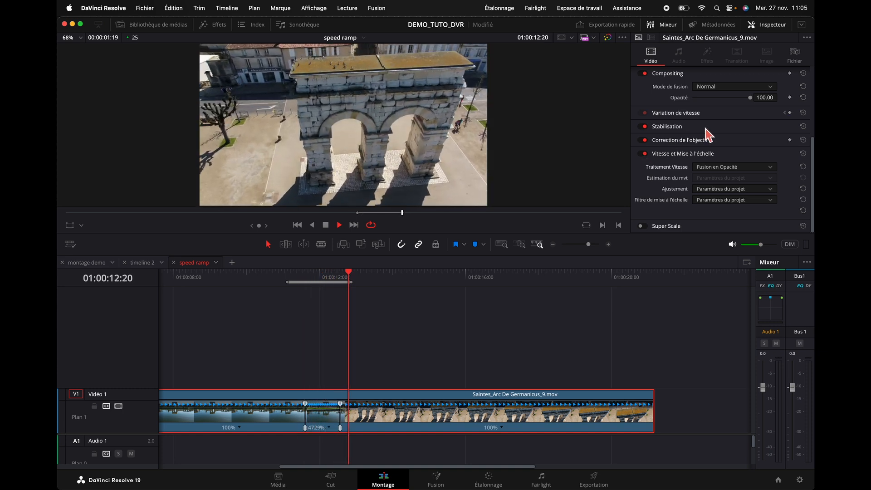
# Stabilise the drone clip in Similitude mode with a ratio of 0.250 and an intensity of 0.130
pyautogui.click(706, 128)
pyautogui.press('space')
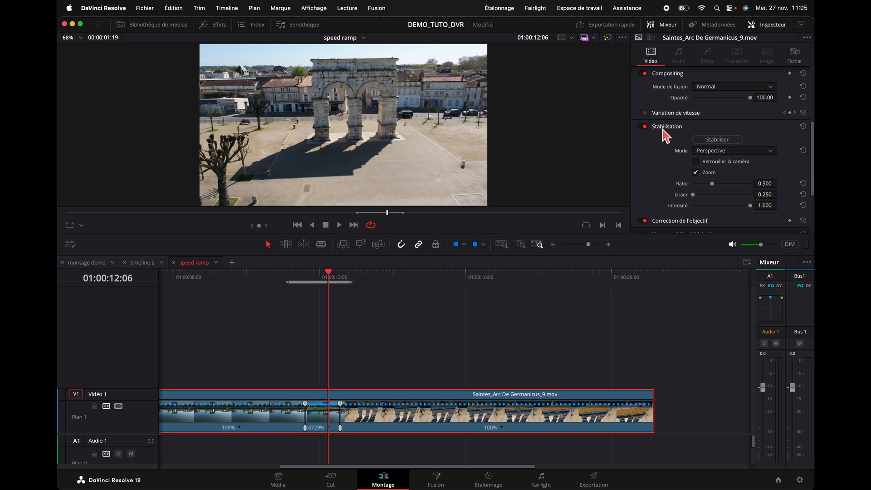
pyautogui.click(771, 152)
pyautogui.click(728, 173)
pyautogui.moveTo(751, 207); pyautogui.dragTo(685, 185)
pyautogui.click(727, 140)
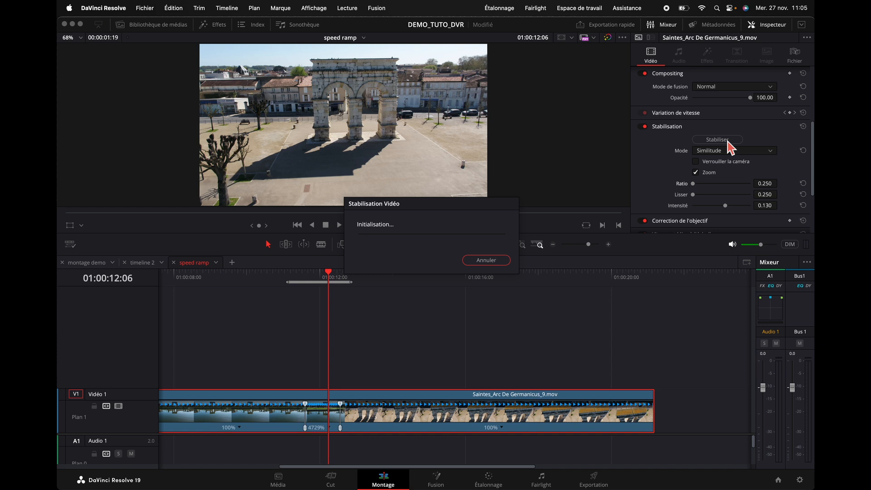
# Replay the stabilised ramp from just before the first speed point
pyautogui.click(268, 277)
pyautogui.press('space')
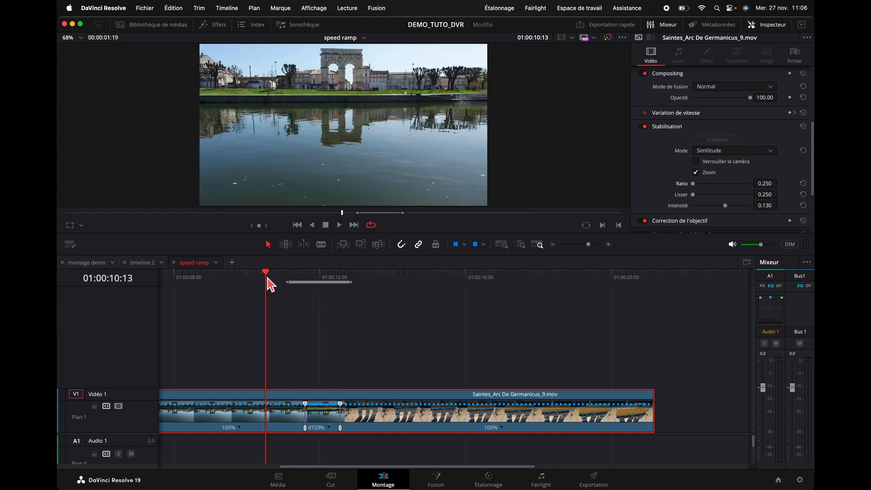
pyautogui.click(266, 277)
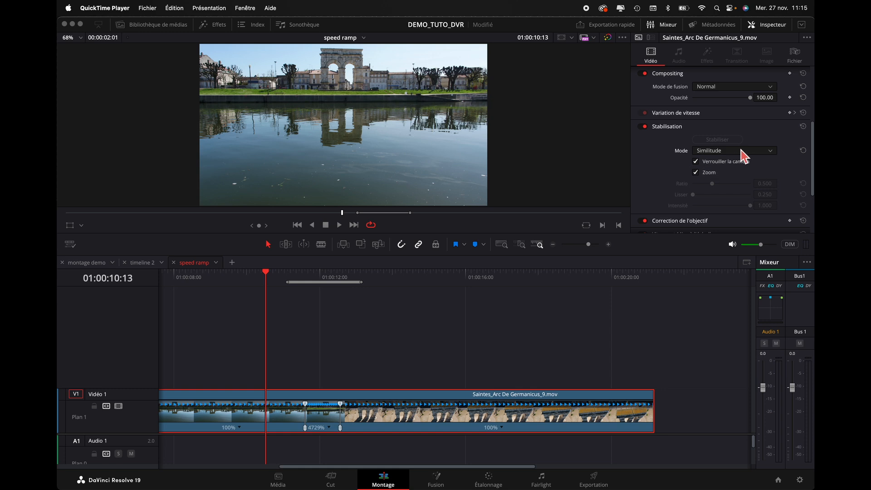
pyautogui.click(268, 278)
pyautogui.press('space')
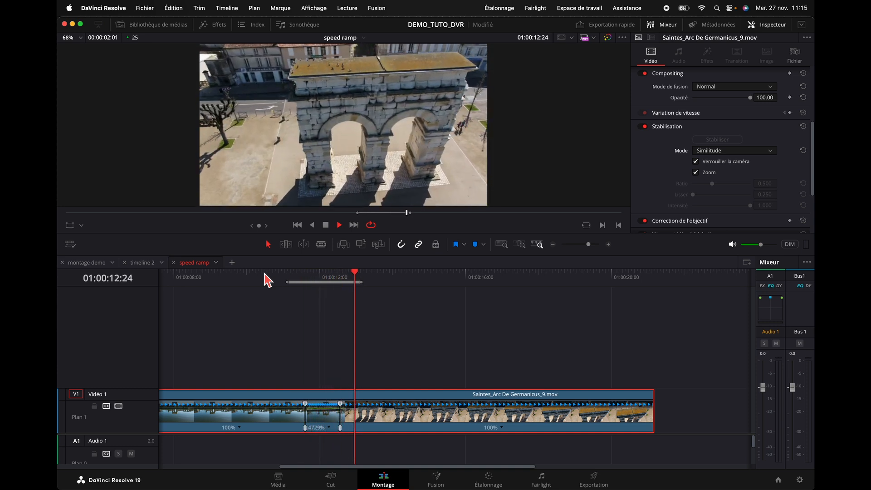
pyautogui.press('space')
# Widen the in-to-out range to about 11 seconds around the ramp and play the clip from before it
pyautogui.moveTo(286, 283); pyautogui.dragTo(186, 283)
pyautogui.moveTo(363, 284); pyautogui.dragTo(604, 283)
pyautogui.click(163, 278)
pyautogui.press('space')
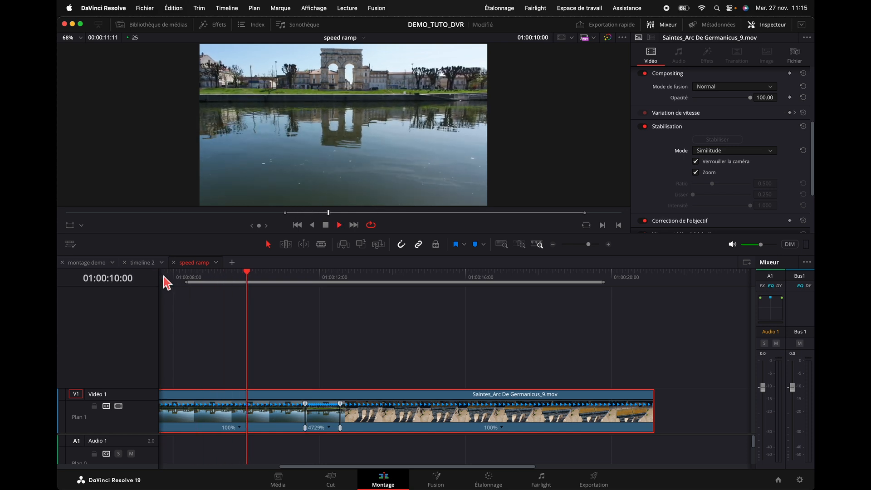
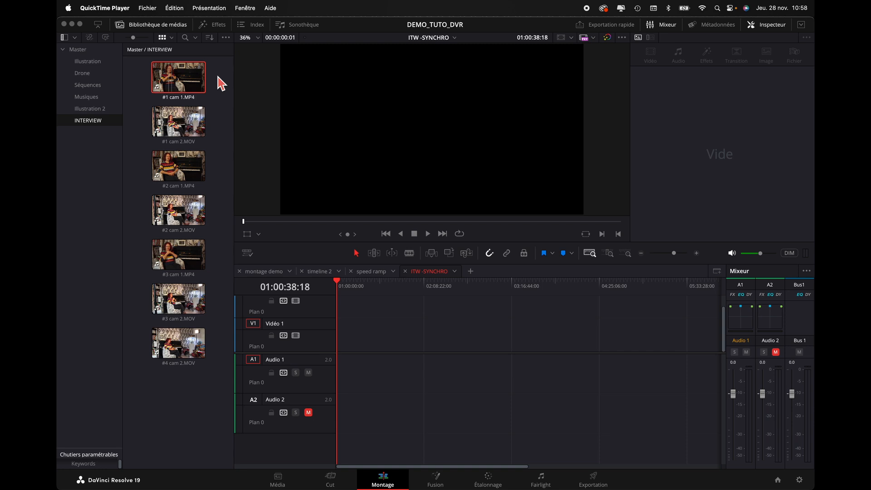
# Preview the interview clips #1 cam 1.MP4 and #1 cam 2.MOV from the INTERVIEW bin
pyautogui.click(204, 83)
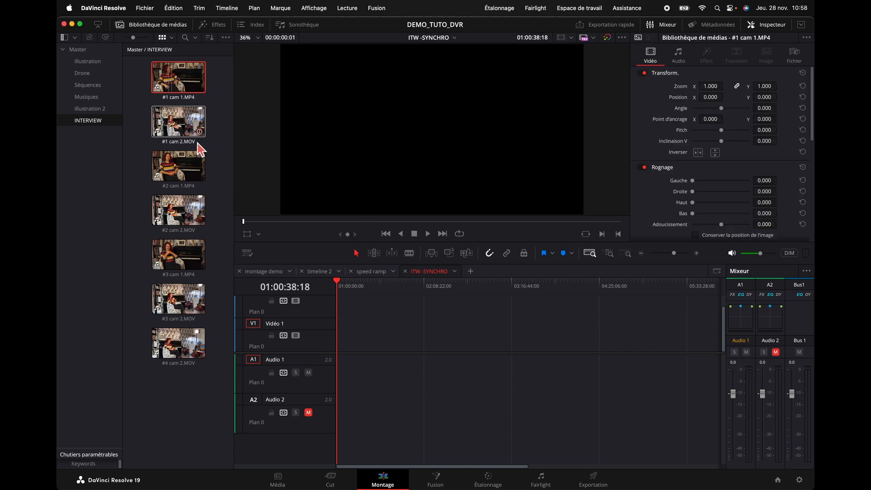
pyautogui.click(182, 132)
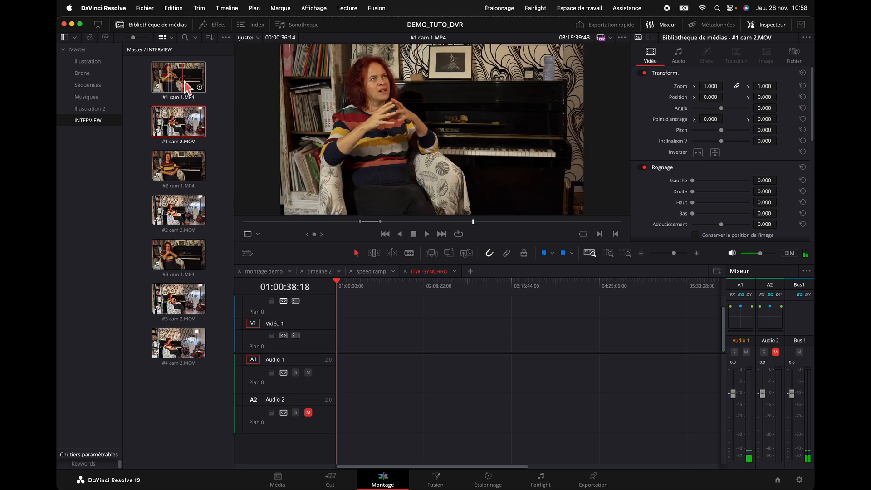
pyautogui.click(186, 86)
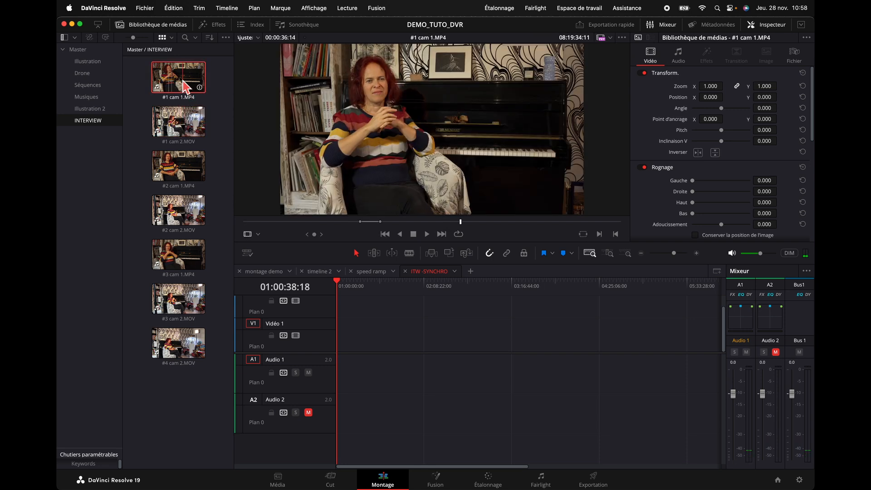
pyautogui.click(184, 130)
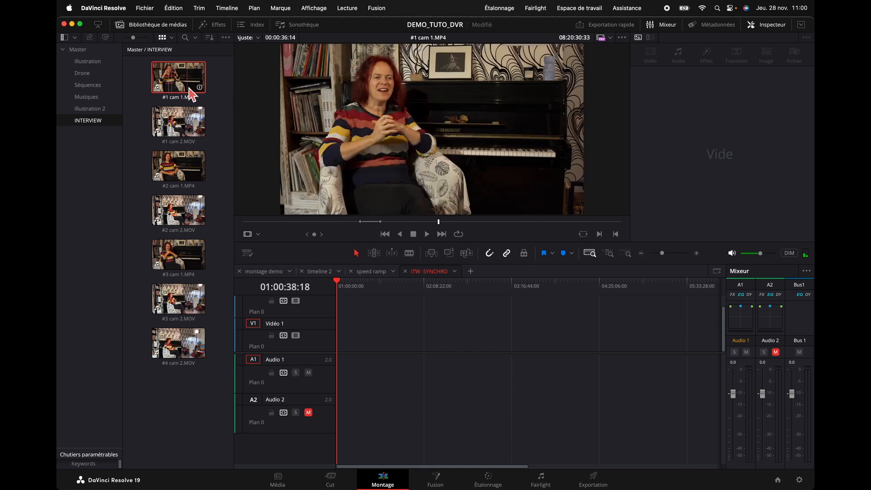
# Place #1 cam 1.MP4 on Vidéo 1 and Audio 1 at the very start of the ITW-SYNCHRO timeline
pyautogui.moveTo(182, 78); pyautogui.dragTo(349, 349)
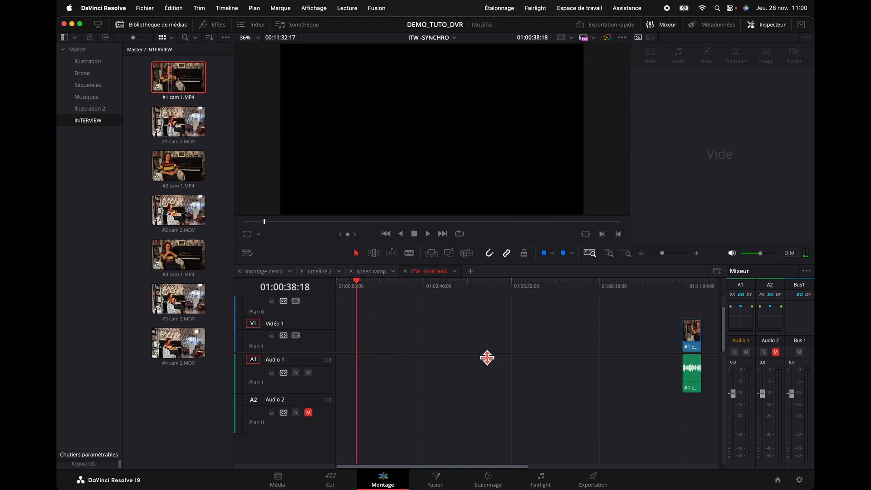
pyautogui.click(693, 343)
pyautogui.moveTo(693, 344); pyautogui.dragTo(343, 347)
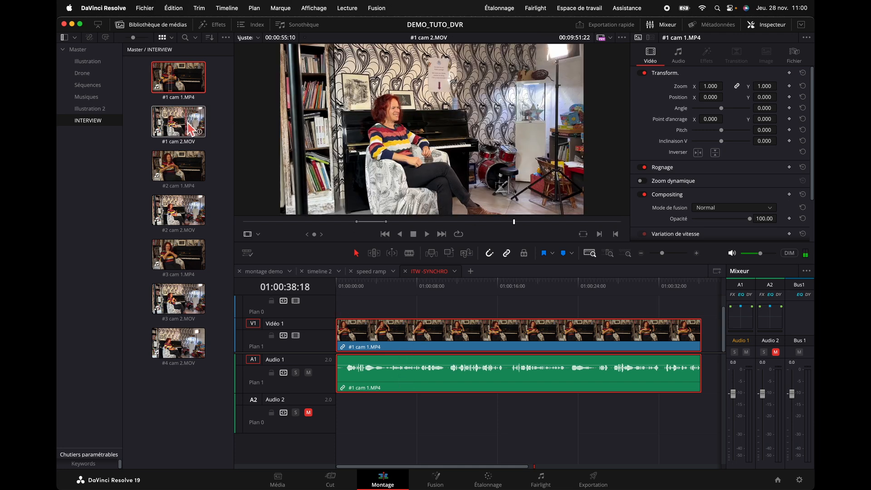
# Place #1 cam 2.MOV on Vidéo 2 and Audio 2 at the timeline's start, above the cam 1 clip
pyautogui.moveTo(187, 124); pyautogui.dragTo(340, 297)
pyautogui.press('super+z')
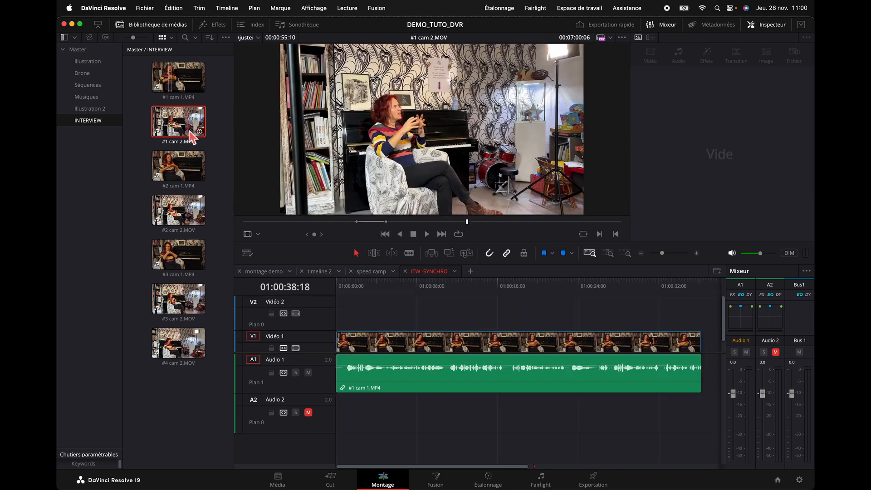
pyautogui.moveTo(181, 129); pyautogui.dragTo(342, 321)
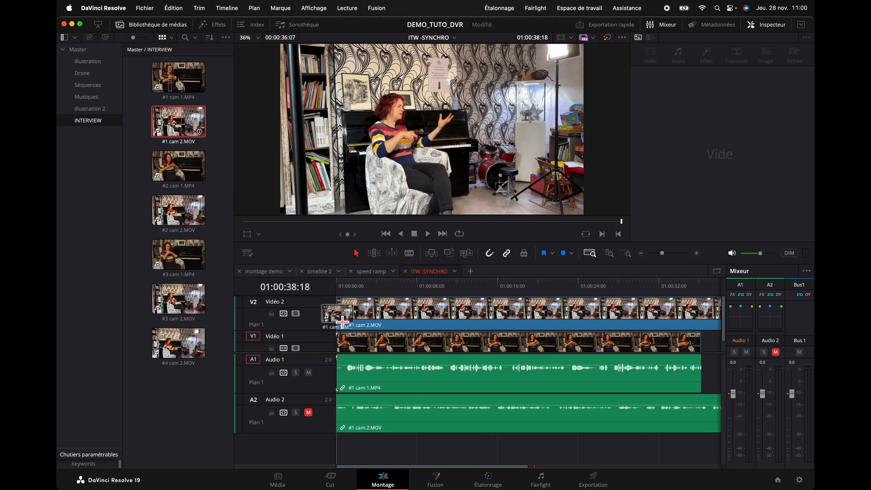
pyautogui.moveTo(342, 322); pyautogui.dragTo(342, 322)
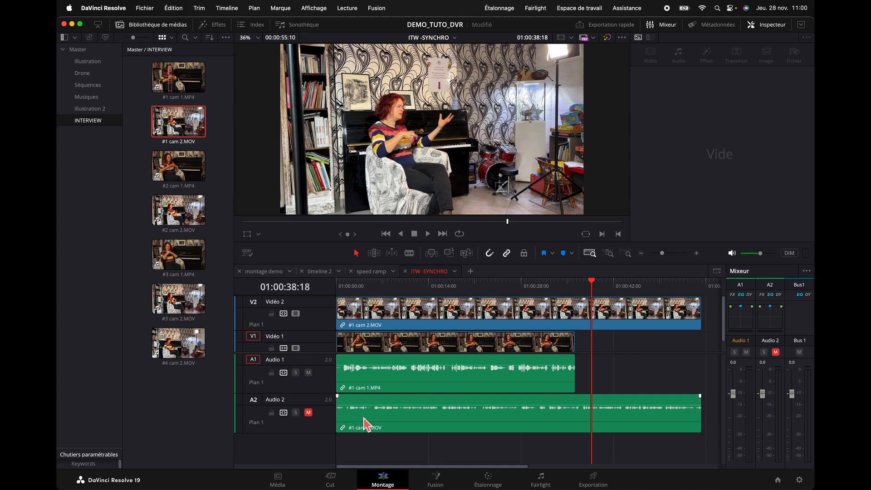
# Move both camera clips together about 32 seconds later in the timeline
pyautogui.click(508, 389)
pyautogui.press('super+minus')
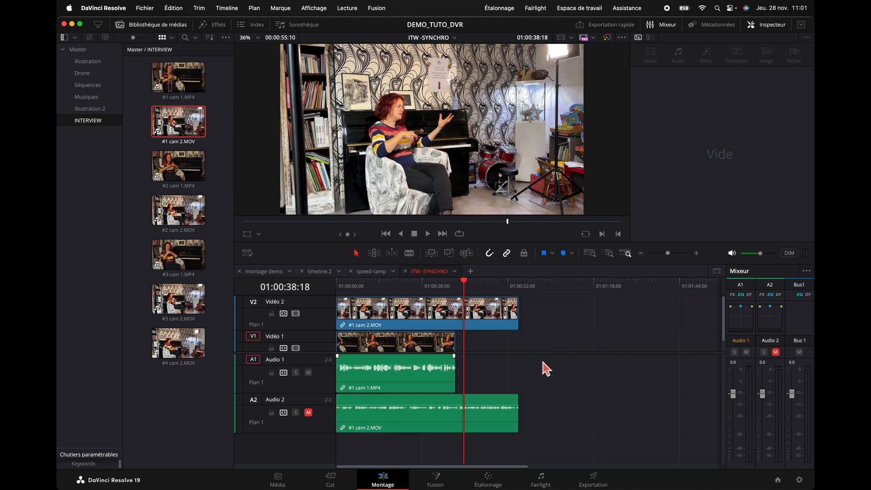
pyautogui.moveTo(609, 313); pyautogui.dragTo(366, 458)
pyautogui.moveTo(371, 319); pyautogui.dragTo(477, 318)
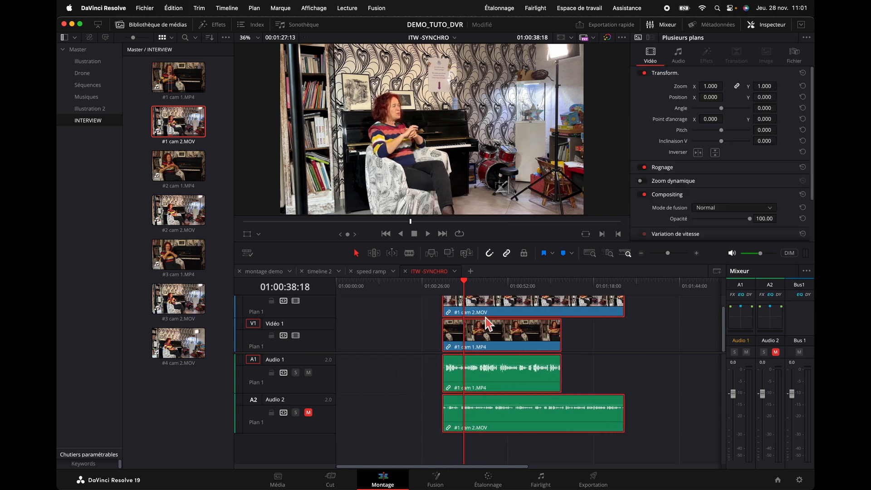
# Synchronise the cam 1 and cam 2 clips automatically with L'oscilloscope, using track number 1
pyautogui.moveTo(686, 318); pyautogui.dragTo(351, 442)
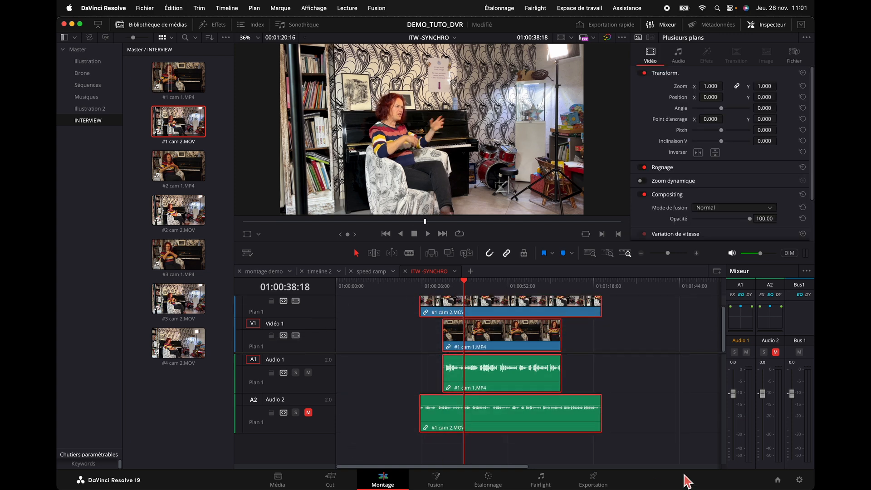
pyautogui.rightClick(513, 403)
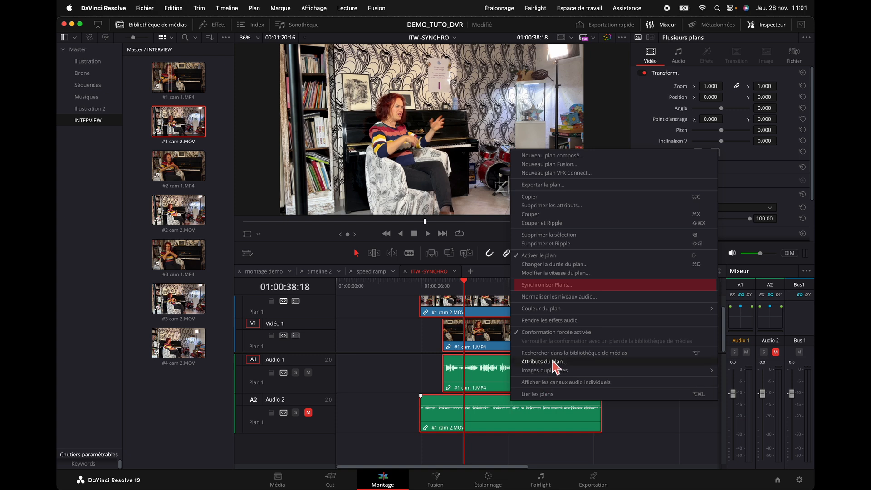
pyautogui.click(555, 285)
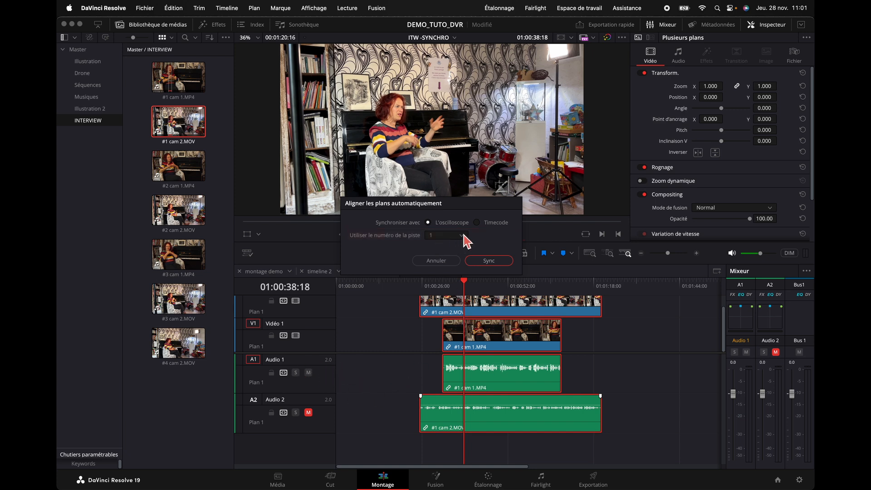
pyautogui.click(490, 261)
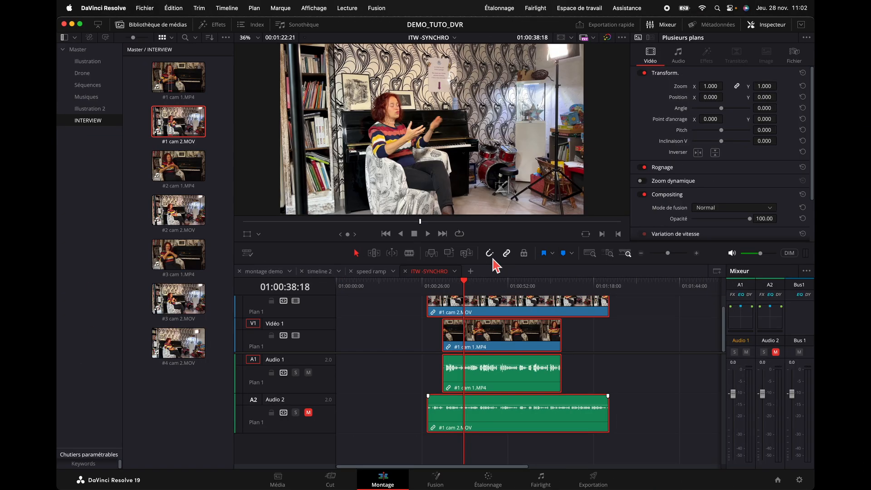
# Play the synchronised clips and compare both cameras' sound by switching the mute on Audio 1 and Audio 2, leaving only Audio 2 muted
pyautogui.click(418, 287)
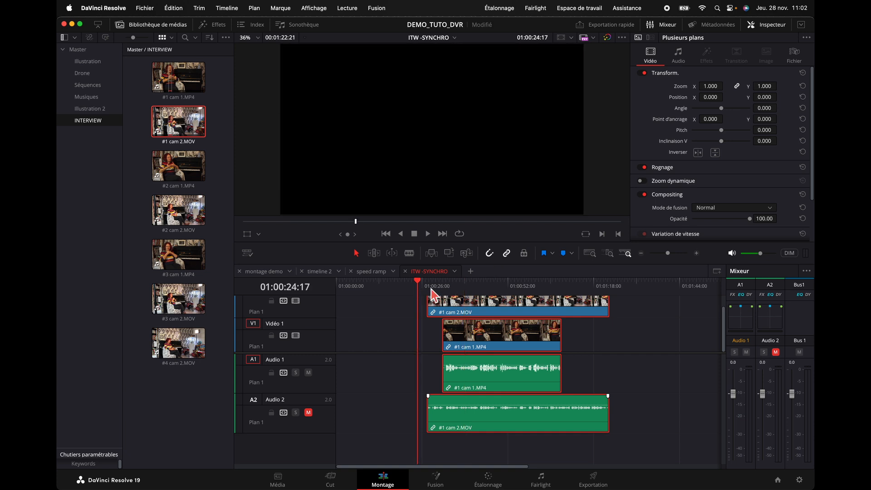
pyautogui.click(453, 293)
pyautogui.press('space')
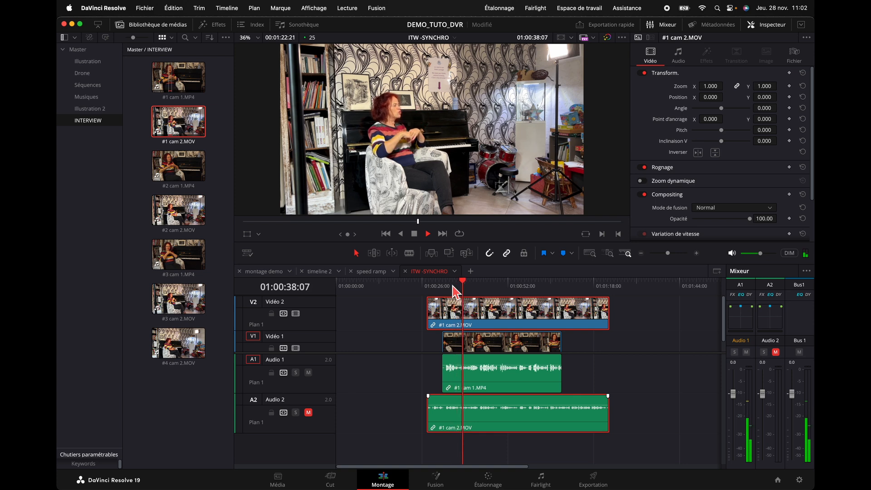
pyautogui.click(308, 413)
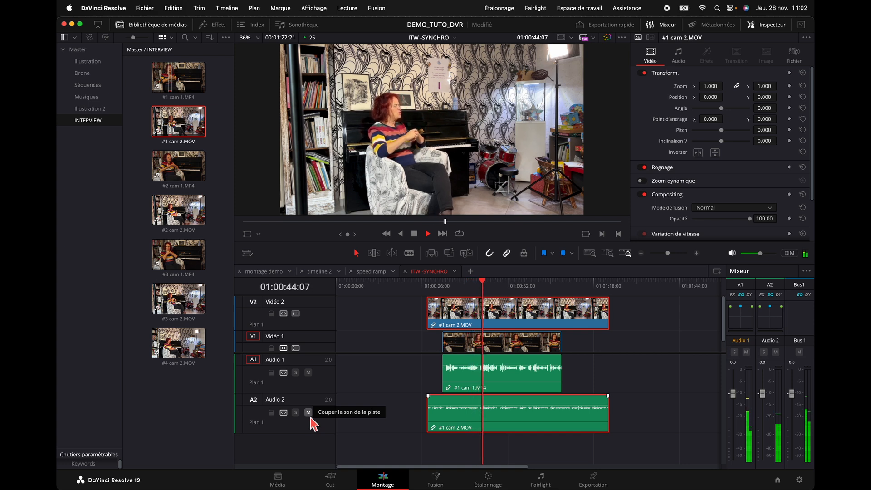
pyautogui.click(308, 372)
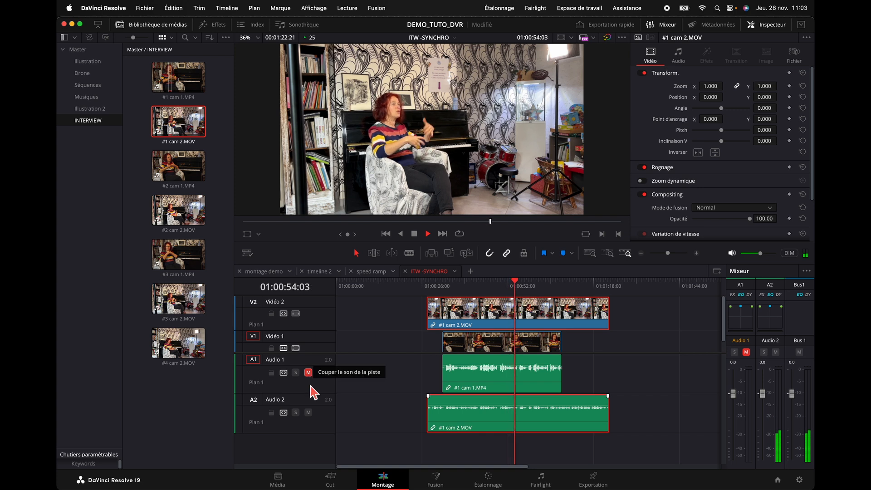
pyautogui.click(309, 412)
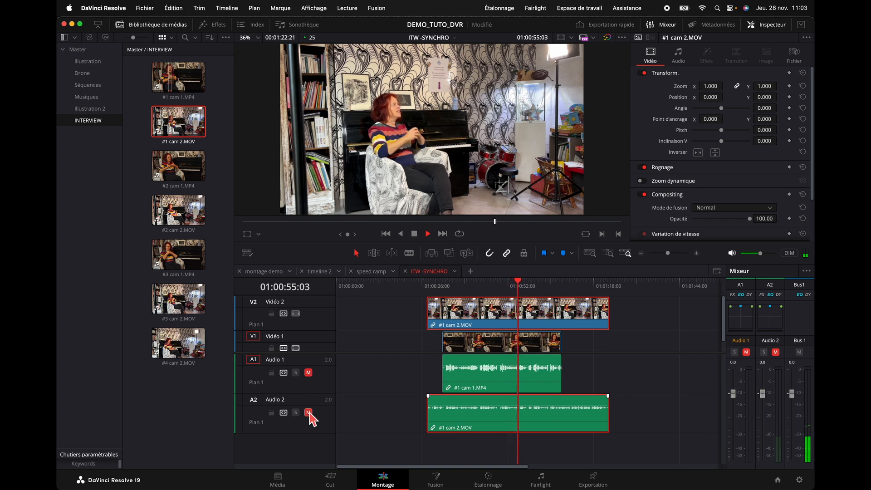
pyautogui.click(309, 373)
pyautogui.click(449, 370)
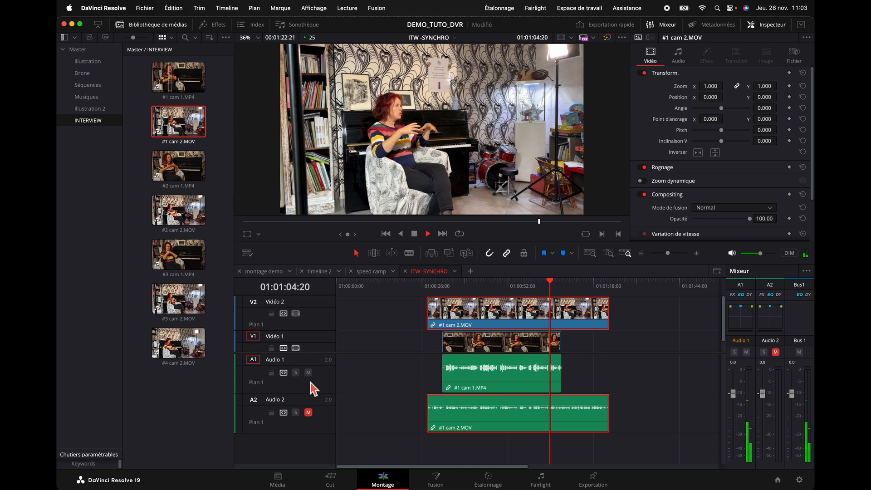
pyautogui.press('space')
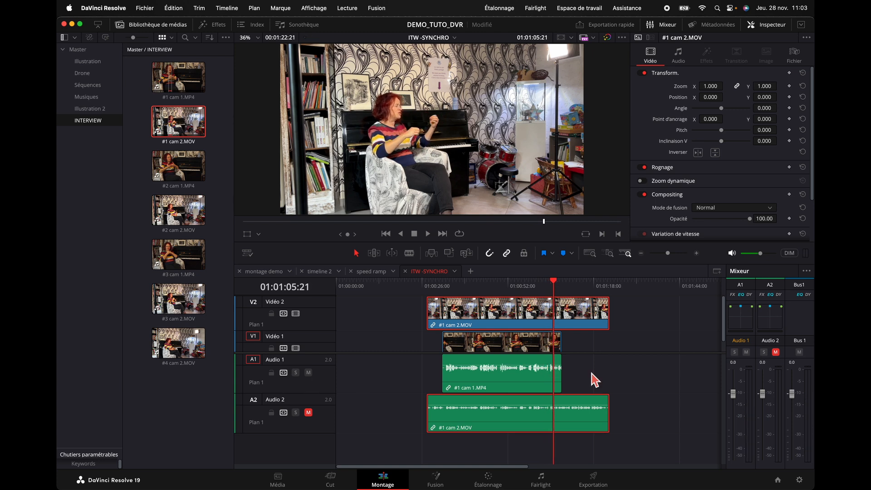
# Try deleting the cam 2 audio on Audio 2 while it is linked to its video, and undo the deletion
pyautogui.click(591, 373)
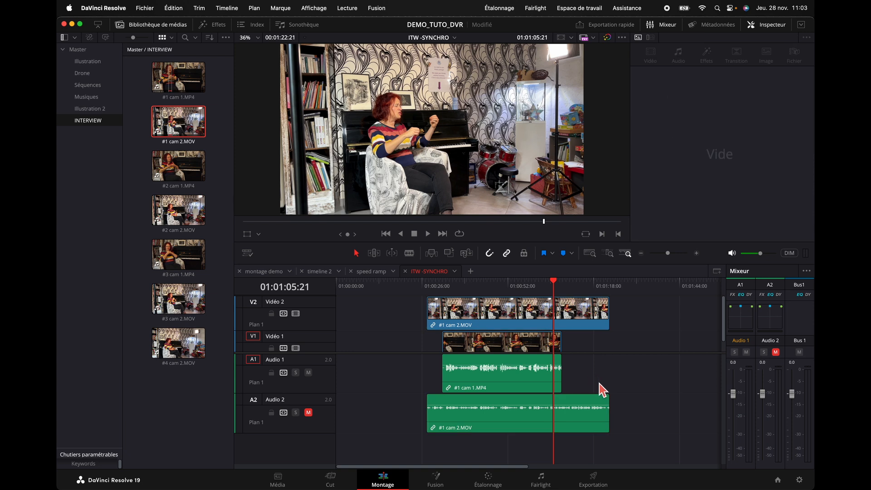
pyautogui.click(585, 423)
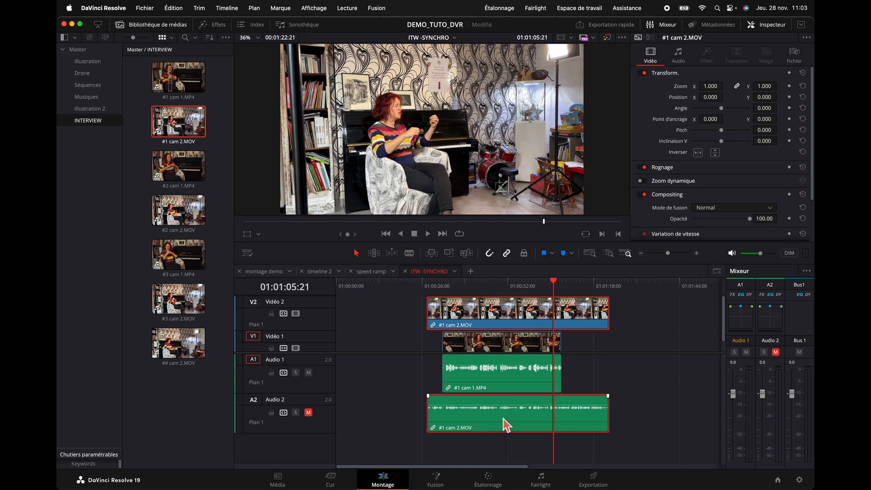
pyautogui.press('BackSpace')
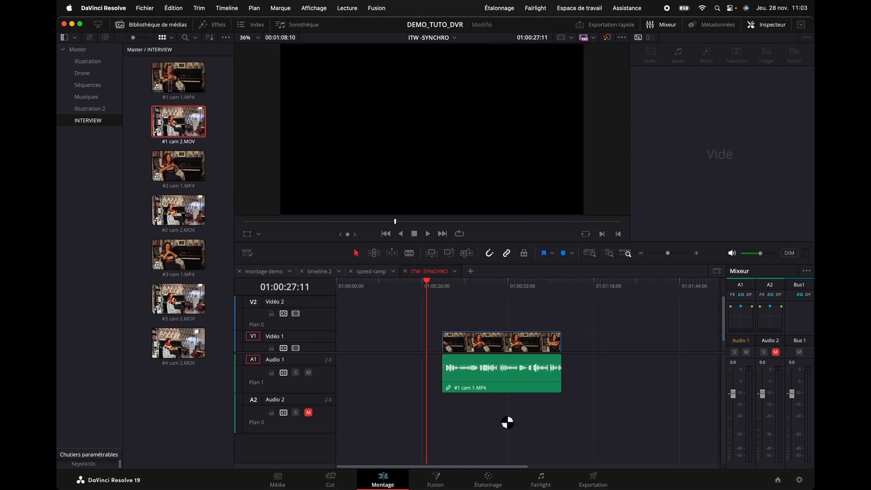
pyautogui.press('super+z')
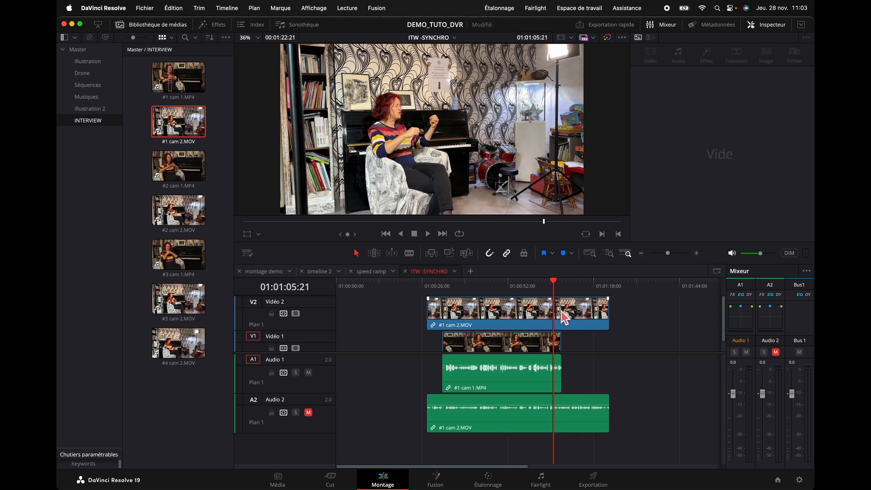
# With linked selection off, try a ripple delete of only the cam 2 audio on Audio 2, and undo it
pyautogui.click(589, 317)
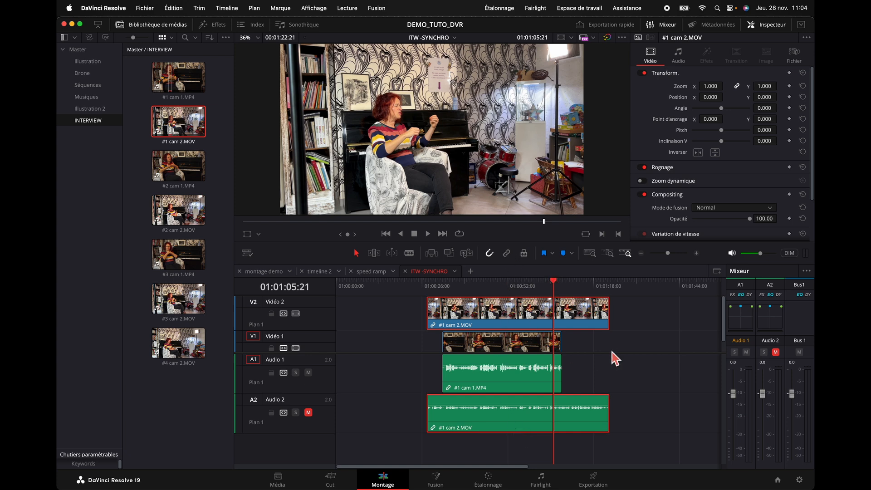
pyautogui.click(590, 426)
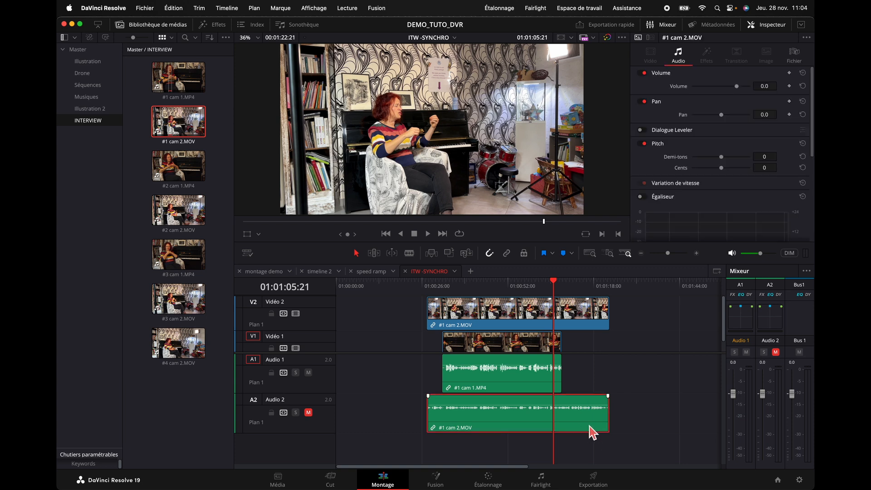
pyautogui.press('Delete')
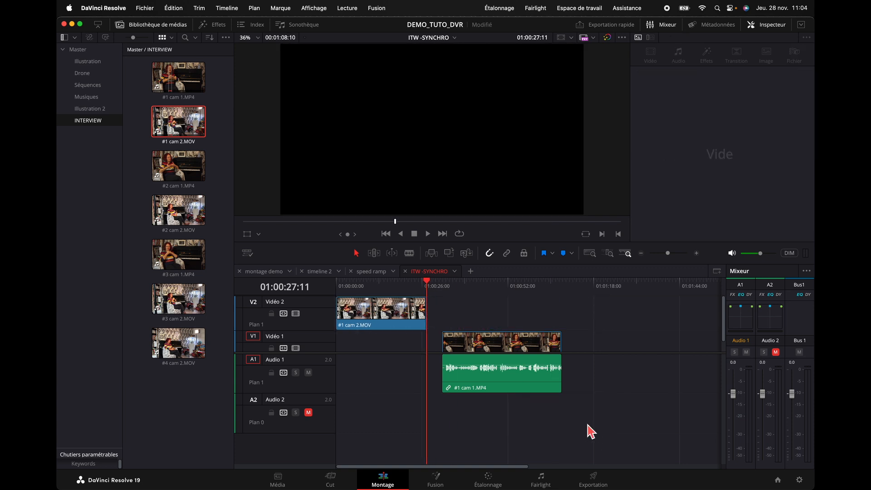
pyautogui.press('super+z')
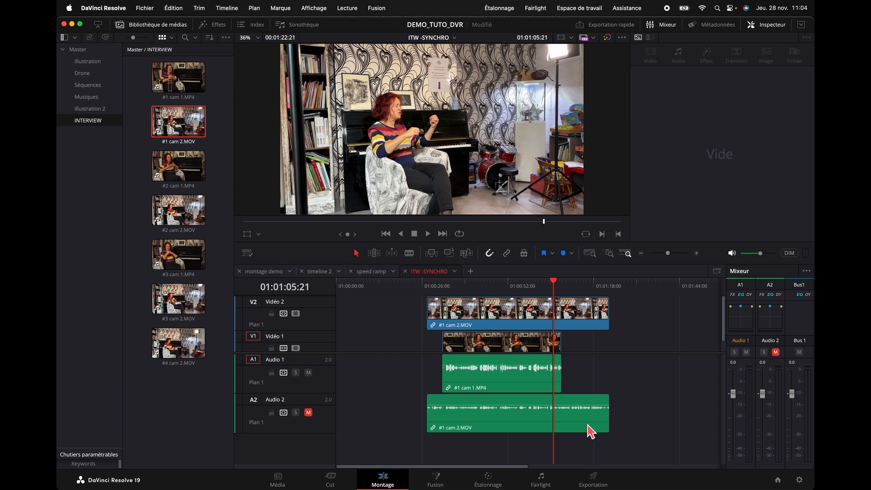
# Delete only the #1 cam 2.MOV audio from Audio 2 without shifting other clips, and play back the synchronised clips
pyautogui.click(591, 429)
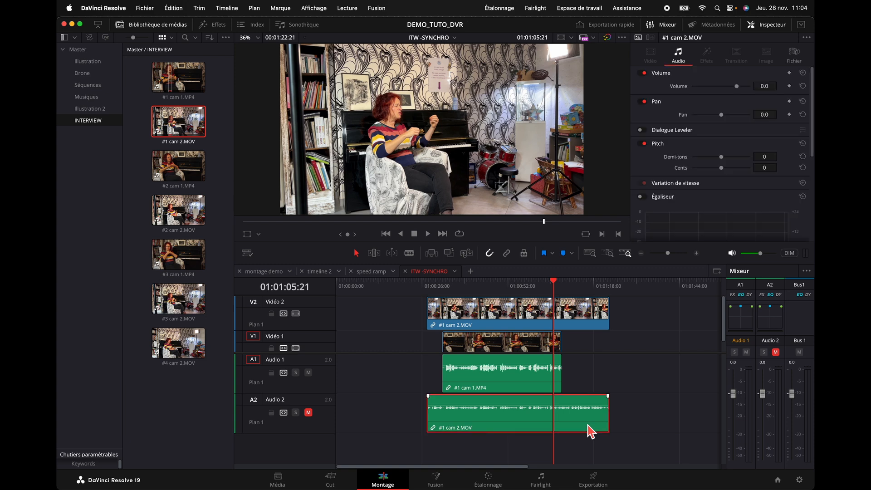
pyautogui.press('BackSpace')
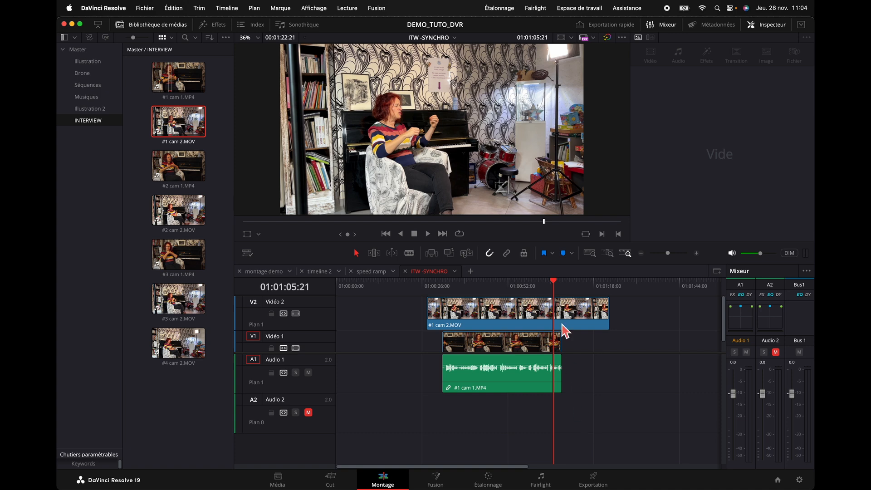
pyautogui.click(459, 286)
pyautogui.press('space')
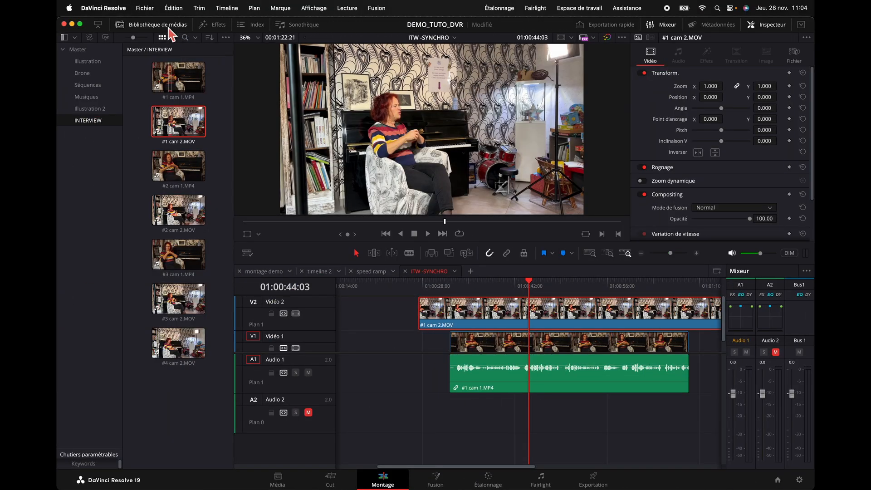
# Hide the media library and extend the start of #1 cam 1.MP4 about 15 seconds earlier on Vidéo 1
pyautogui.click(169, 28)
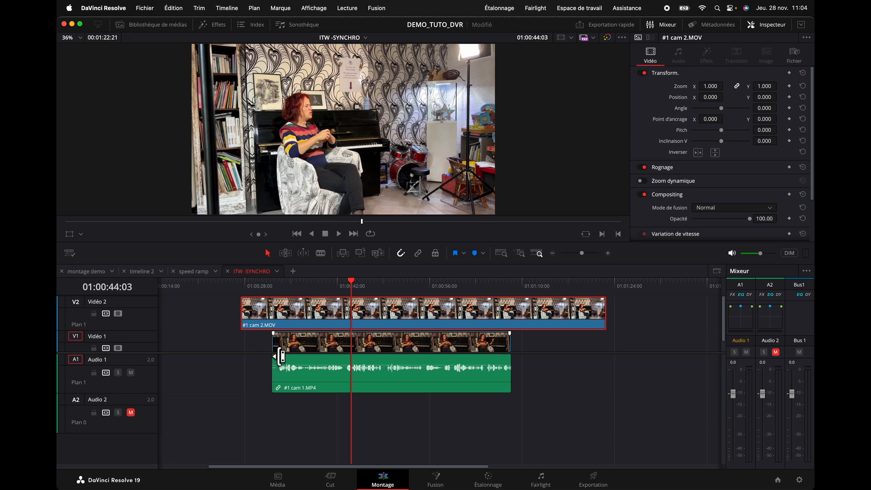
pyautogui.moveTo(279, 355)
pyautogui.mouseDown()
pyautogui.moveTo(241, 350)
pyautogui.moveTo(275, 356)
pyautogui.mouseUp()
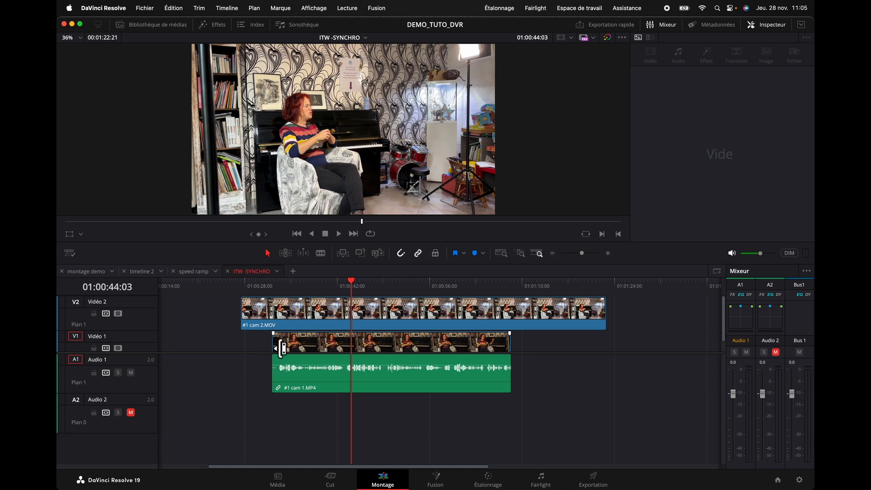
pyautogui.moveTo(280, 348); pyautogui.dragTo(179, 347)
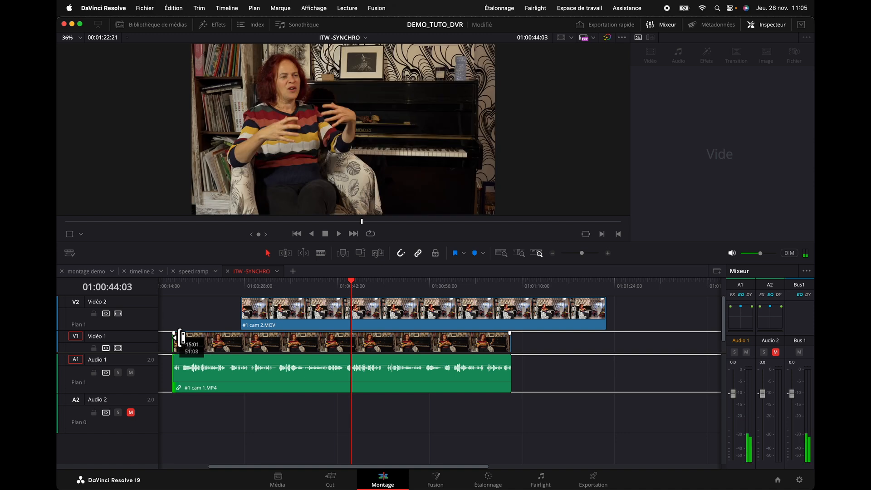
# Play the passage where camera 1 changes to camera 2, starting at about 01:00:26
pyautogui.click(232, 285)
pyautogui.press('space')
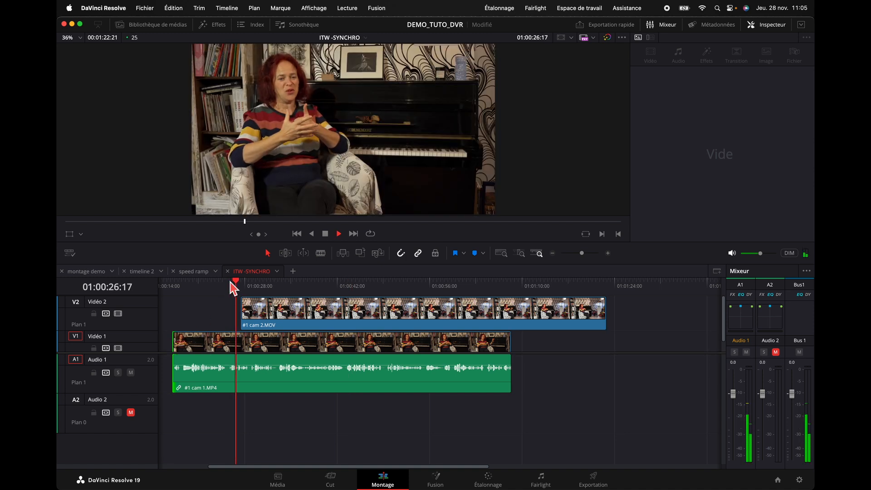
pyautogui.press('space')
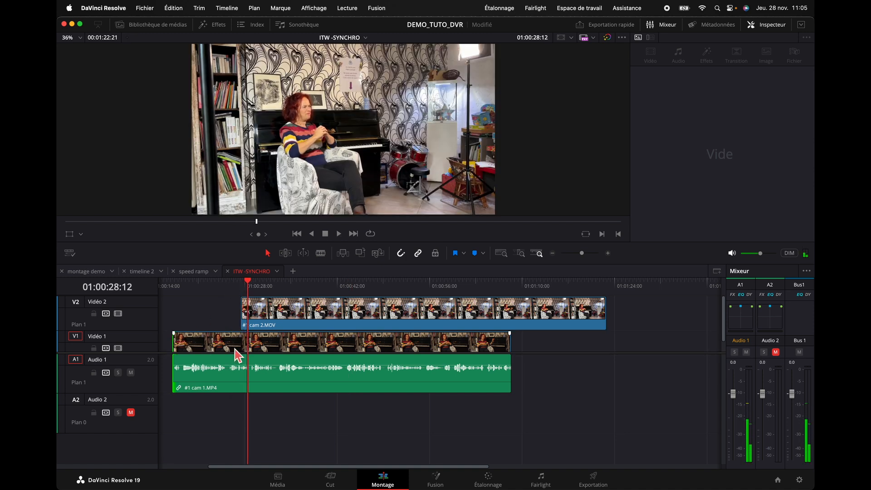
# Extend the start of #1 cam 1.MP4 further back to the playhead at 01:00:11:18
pyautogui.hscroll(-3, 233, 356)
pyautogui.click(211, 288)
pyautogui.press('space')
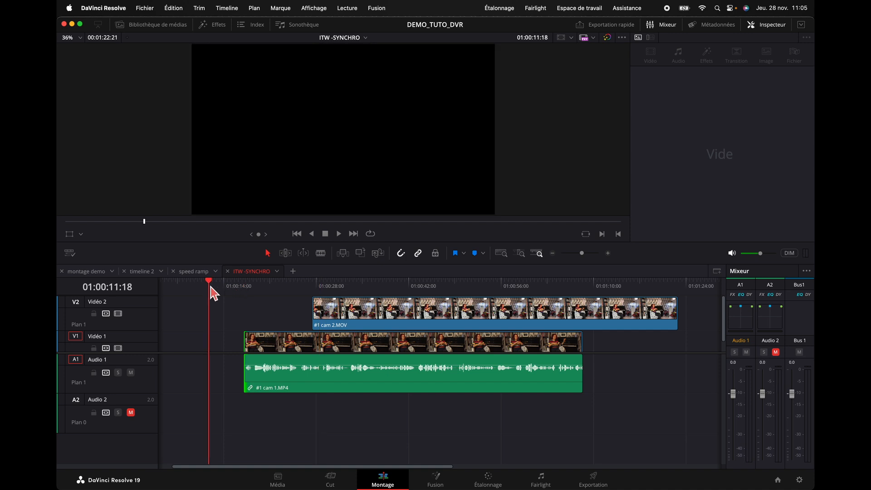
pyautogui.moveTo(249, 347); pyautogui.dragTo(210, 341)
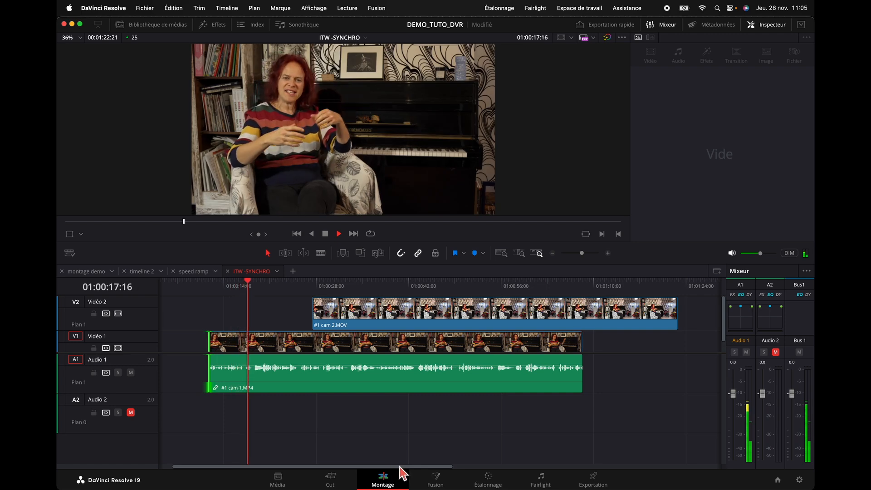
# Play around the start of #1 cam 2.MOV to check the change from camera 1 to camera 2
pyautogui.click(305, 285)
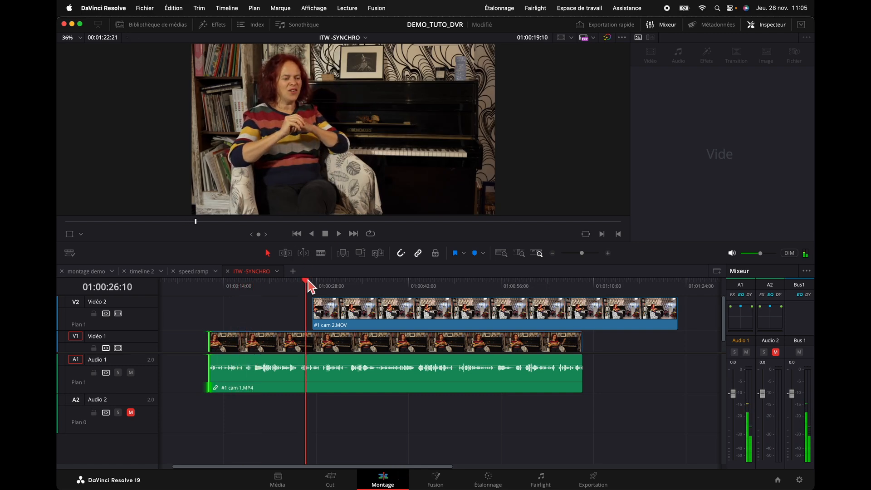
pyautogui.press('space')
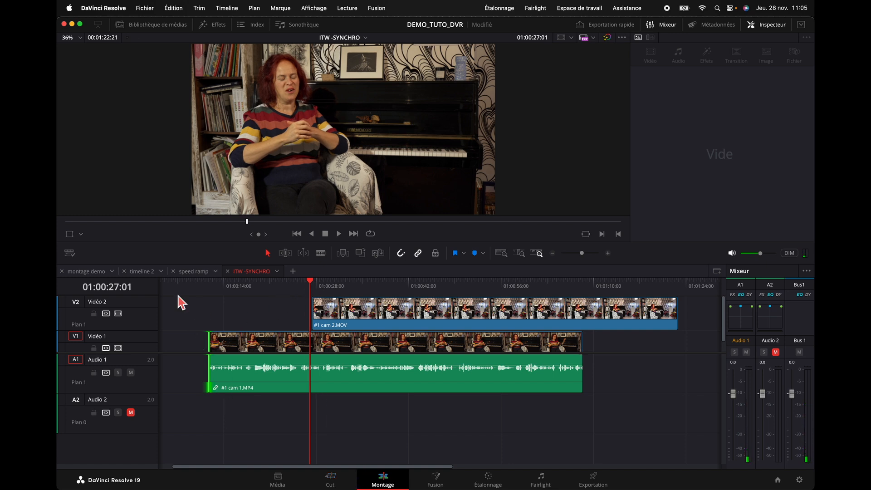
pyautogui.click(334, 285)
pyautogui.press('space')
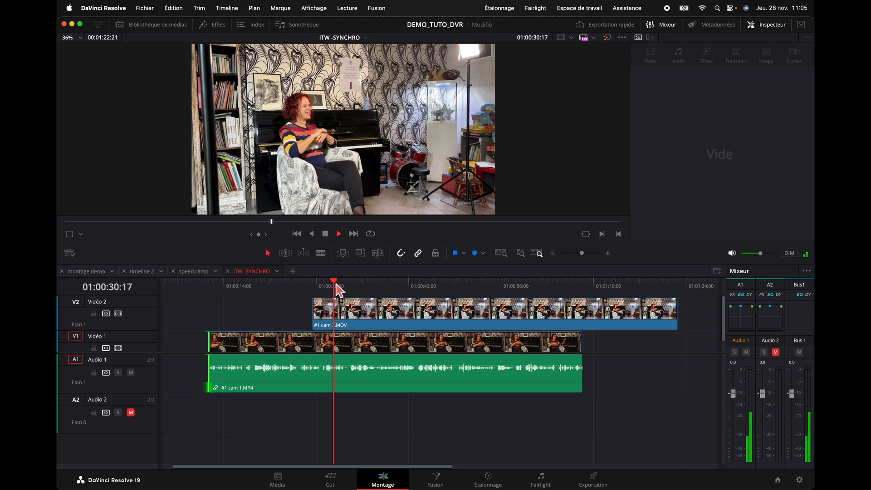
pyautogui.click(316, 286)
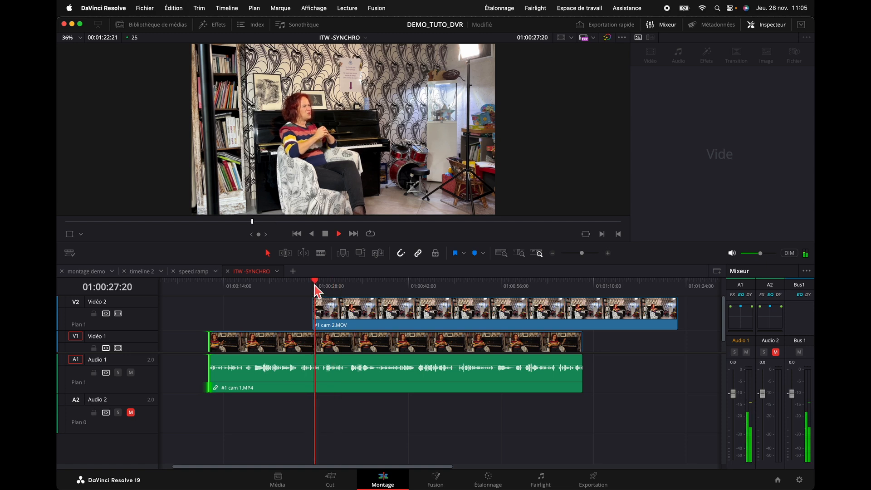
# Trim the starts of #1 cam 1.MP4 and #1 cam 2.MOV to the same point at about 01:00:28, play the result and save
pyautogui.moveTo(207, 343); pyautogui.dragTo(326, 318)
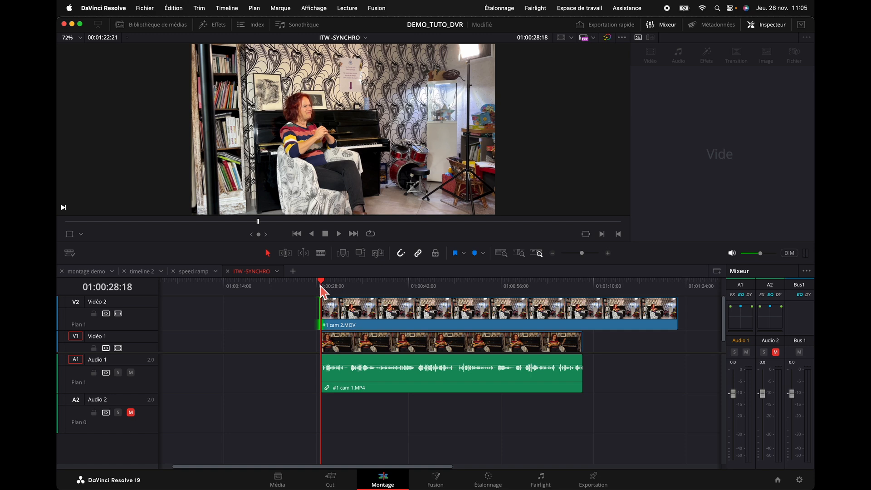
pyautogui.moveTo(323, 284)
pyautogui.mouseDown()
pyautogui.moveTo(311, 282)
pyautogui.moveTo(322, 287)
pyautogui.mouseUp()
pyautogui.press('space')
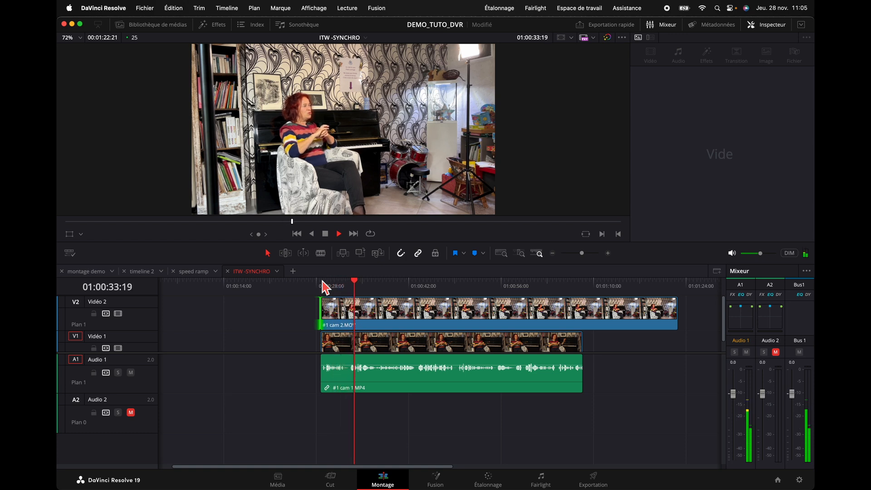
pyautogui.press('space')
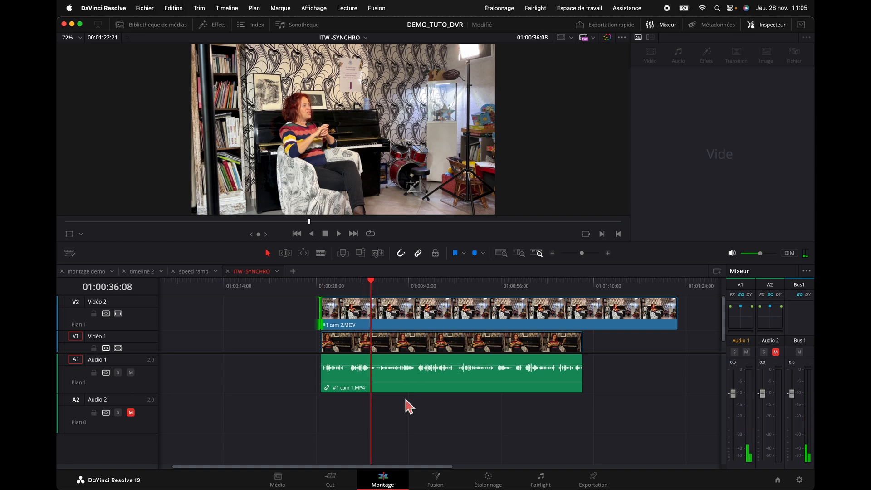
pyautogui.press('super+s')
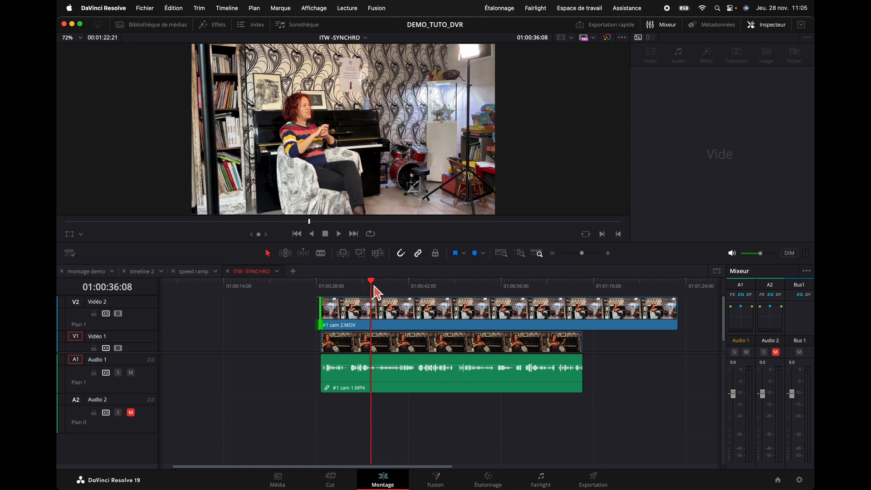
# Cut #1 cam 2.MOV on Vidéo 2 into six segments with the blade tool
pyautogui.click(321, 253)
pyautogui.click(349, 313)
pyautogui.click(392, 313)
pyautogui.click(443, 313)
pyautogui.click(495, 314)
pyautogui.click(537, 313)
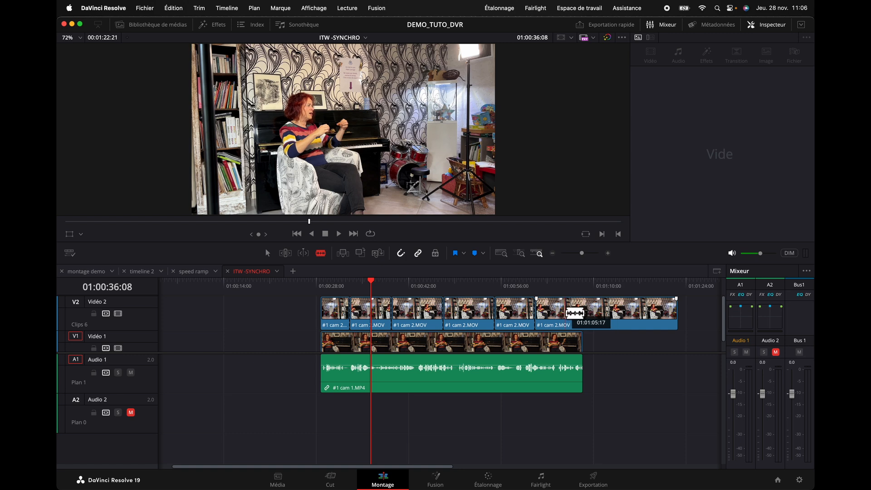
# Delete the second, fourth and sixth segments of #1 cam 2.MOV so the camera 1 clip shows in the gaps
pyautogui.press('a')
pyautogui.click(581, 315)
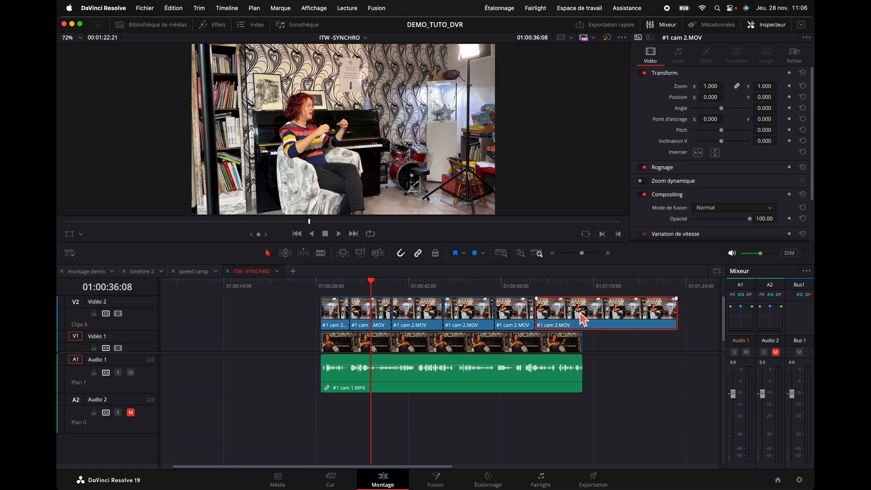
pyautogui.press('BackSpace')
pyautogui.click(475, 319)
pyautogui.press('BackSpace')
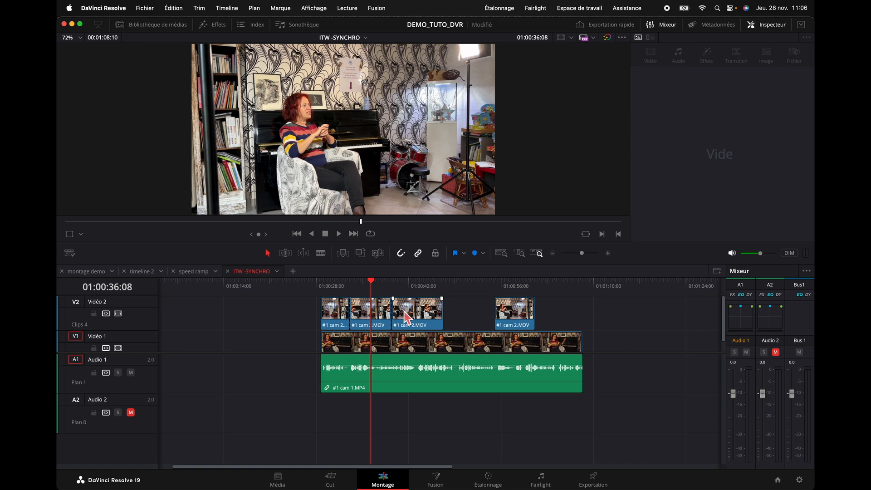
pyautogui.click(376, 323)
pyautogui.press('BackSpace')
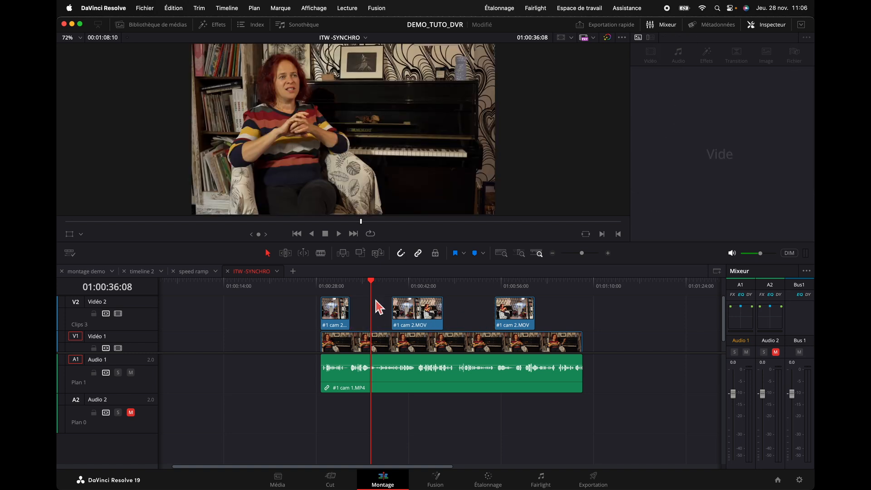
# Enlarge the viewer area and play the alternating camera angles from about 01:00:36
pyautogui.click(379, 341)
pyautogui.press('space')
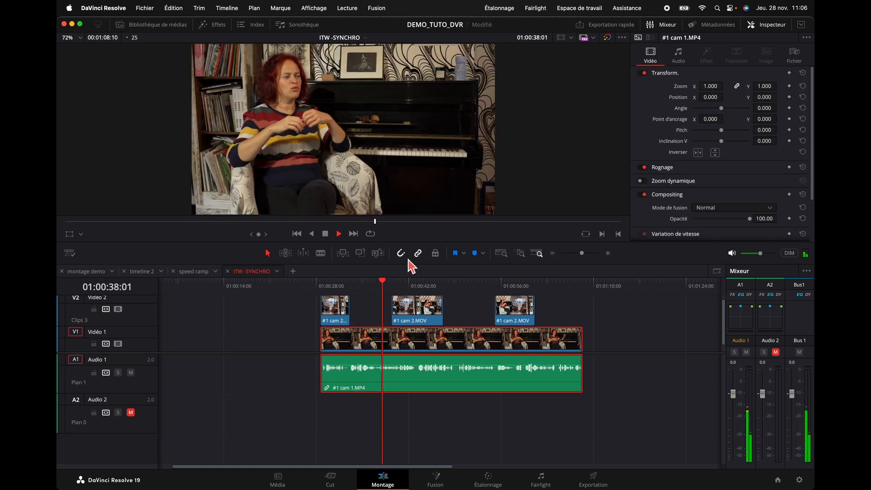
pyautogui.moveTo(422, 269); pyautogui.dragTo(422, 288)
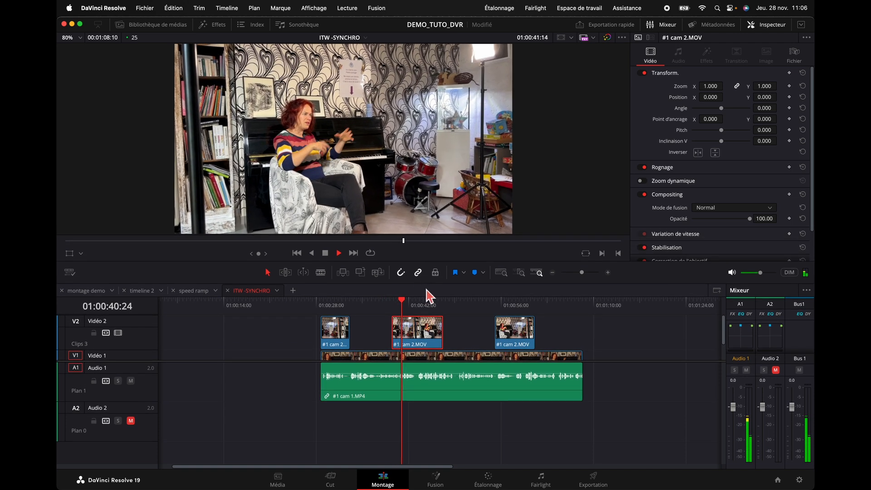
pyautogui.press('space')
pyautogui.click(374, 302)
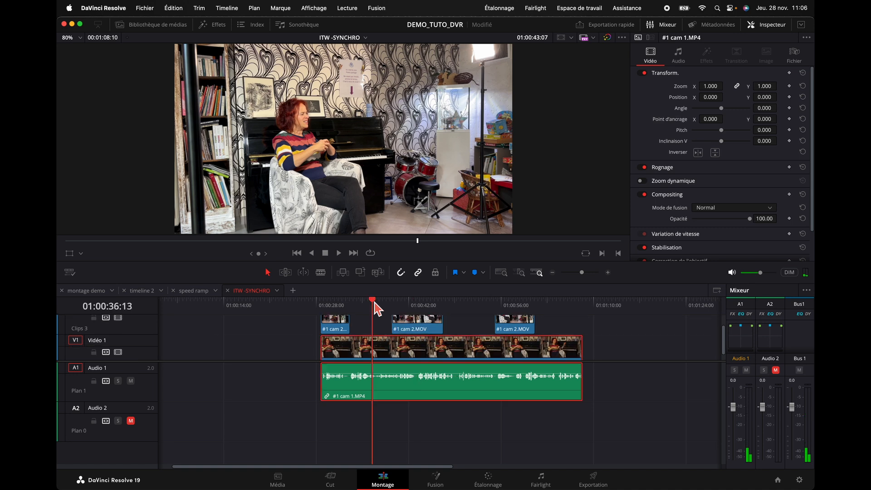
pyautogui.press('space')
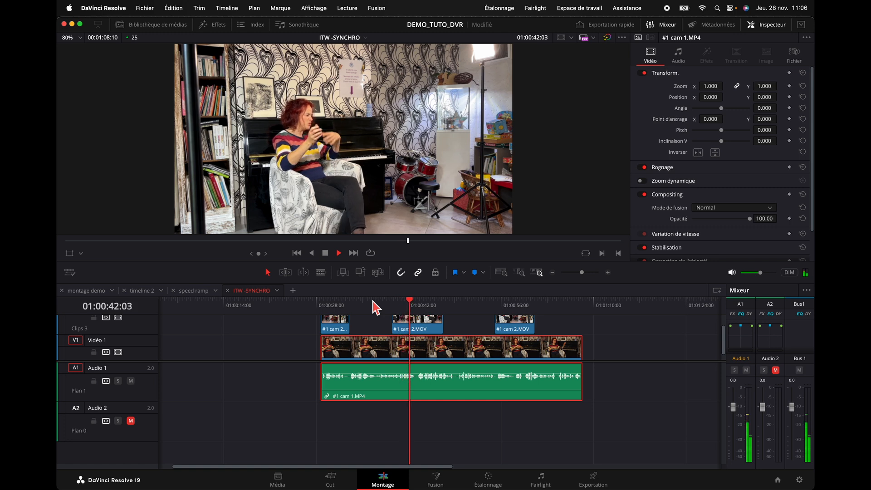
pyautogui.press('space')
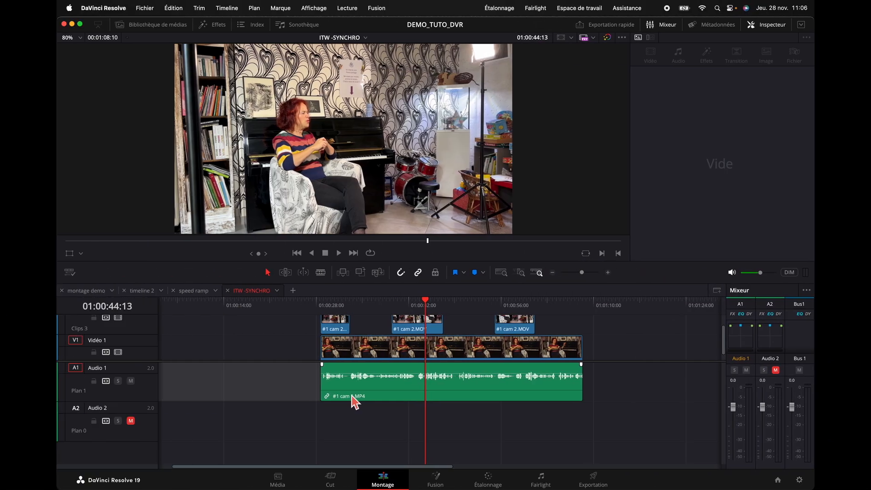
# Duplicate only the audio part of #1 cam 1.MP4 onto the Audio 2 track, aligned with the original
pyautogui.click(352, 396)
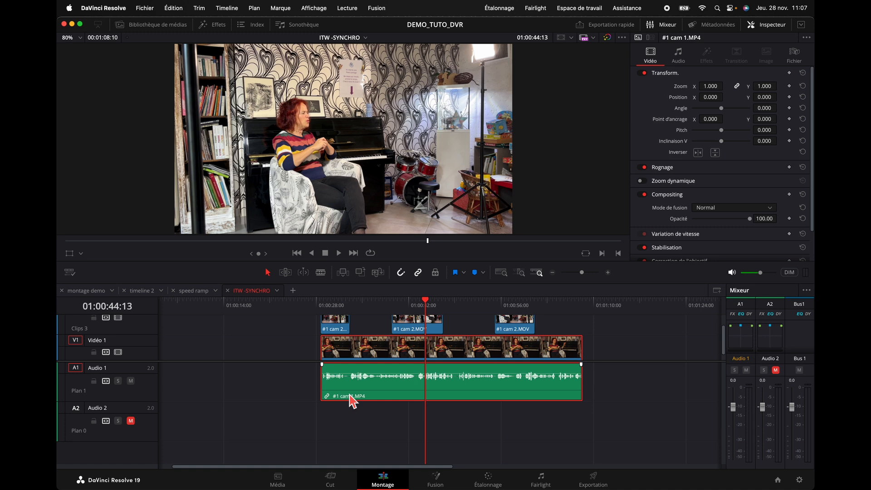
pyautogui.click(449, 441)
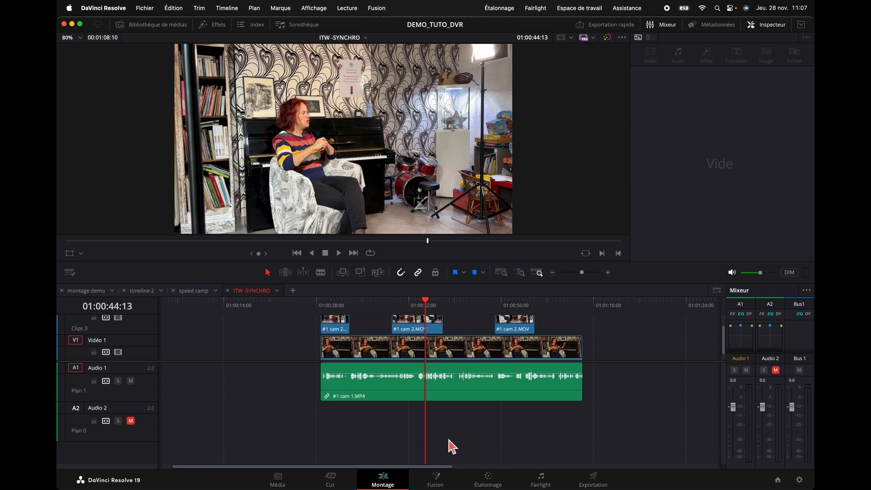
pyautogui.click(450, 388)
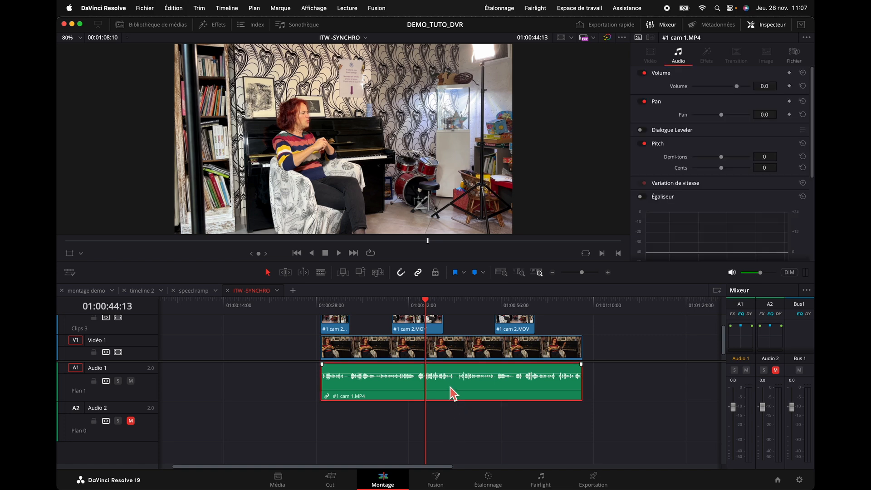
pyautogui.moveTo(449, 389); pyautogui.dragTo(448, 415)
# Listen to both audio tracks from about 01:00:26 with Audio 2 unmuted, and mute Audio 2 again
pyautogui.click(305, 300)
pyautogui.press('space')
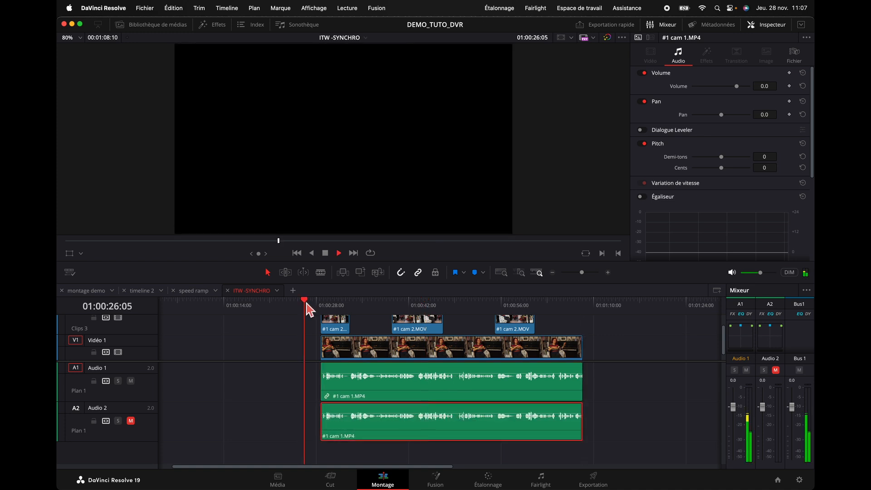
pyautogui.click(131, 421)
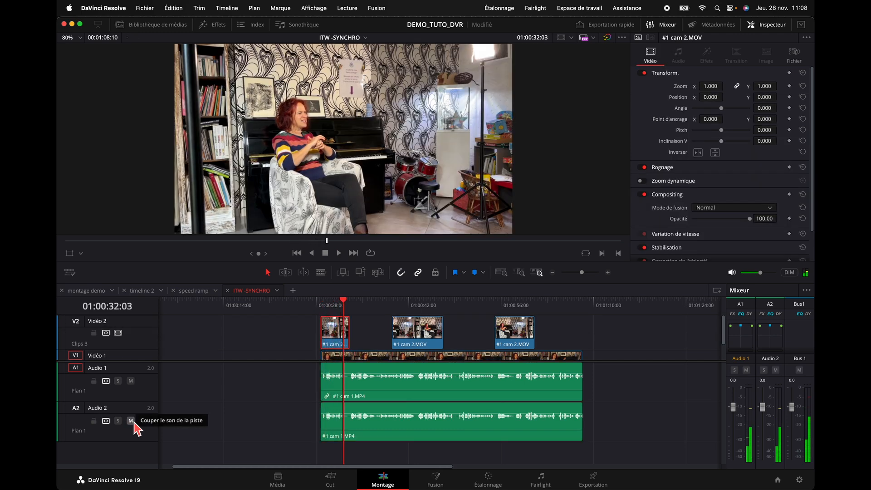
pyautogui.press('space')
pyautogui.click(132, 421)
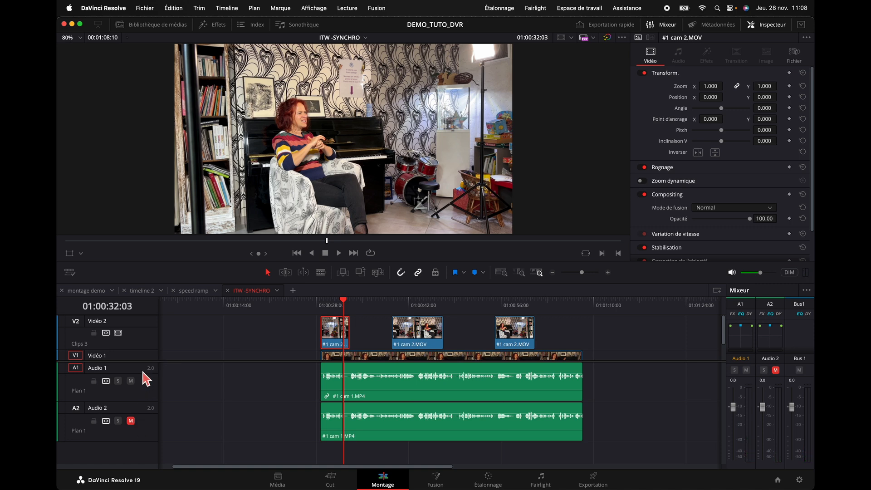
# Set both stereo source channels of the #1 cam 1.MP4 clip on Audio 1 to Canal 1 intégré in its clip attributes
pyautogui.click(348, 398)
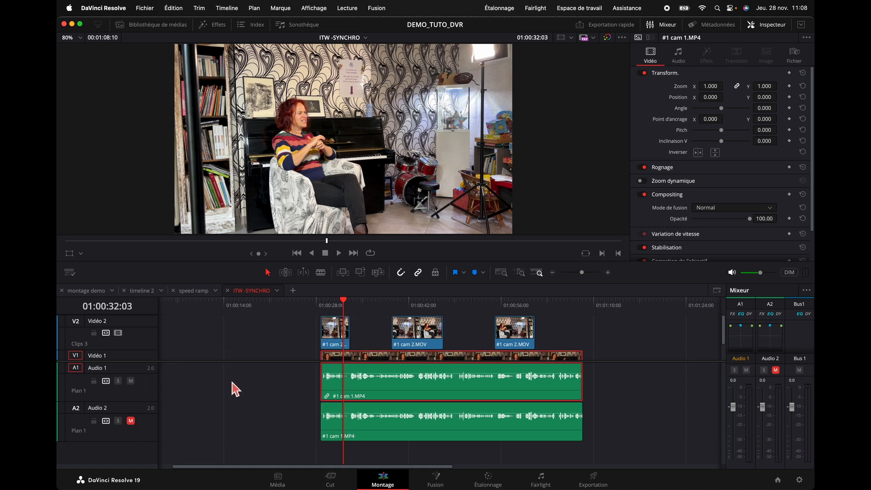
pyautogui.rightClick(376, 396)
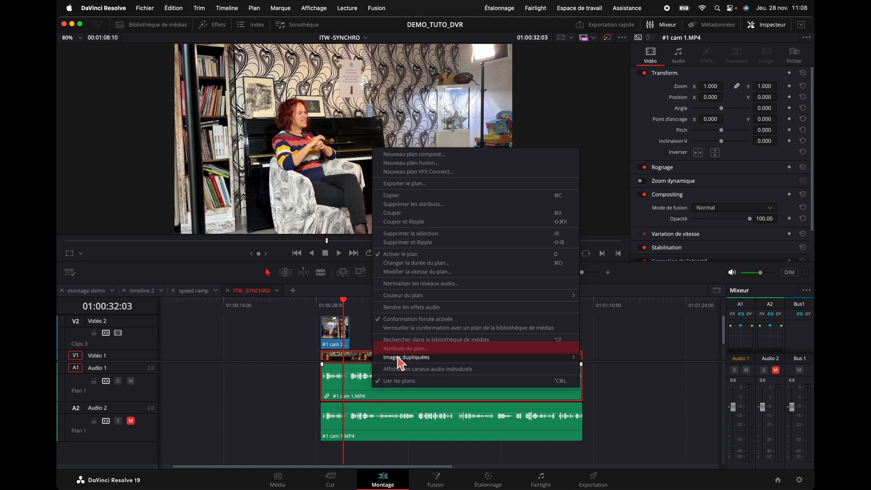
pyautogui.click(400, 348)
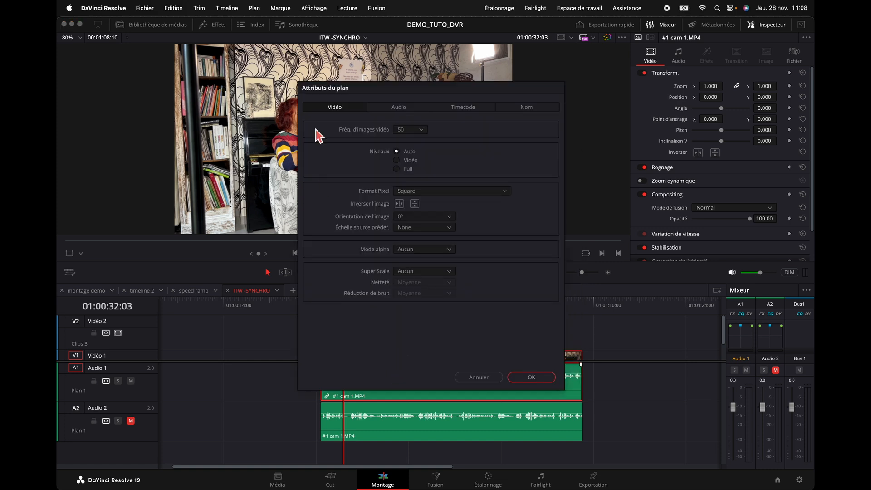
pyautogui.click(408, 112)
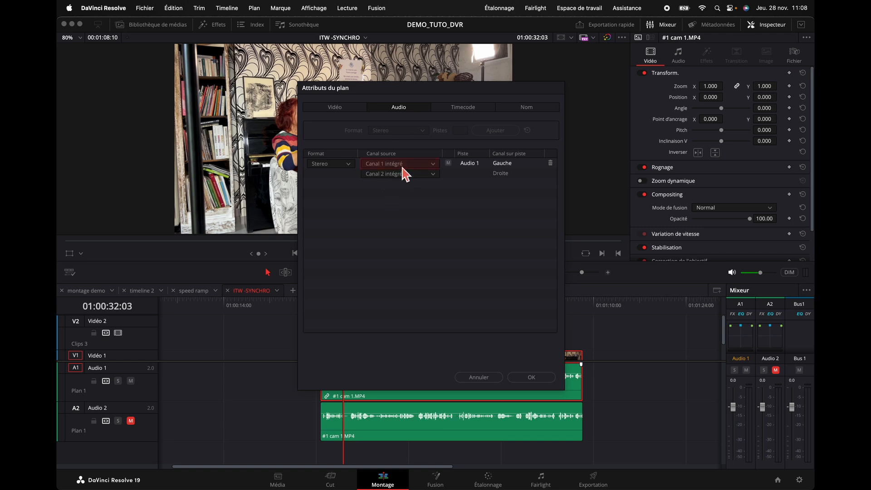
pyautogui.click(434, 175)
pyautogui.click(407, 197)
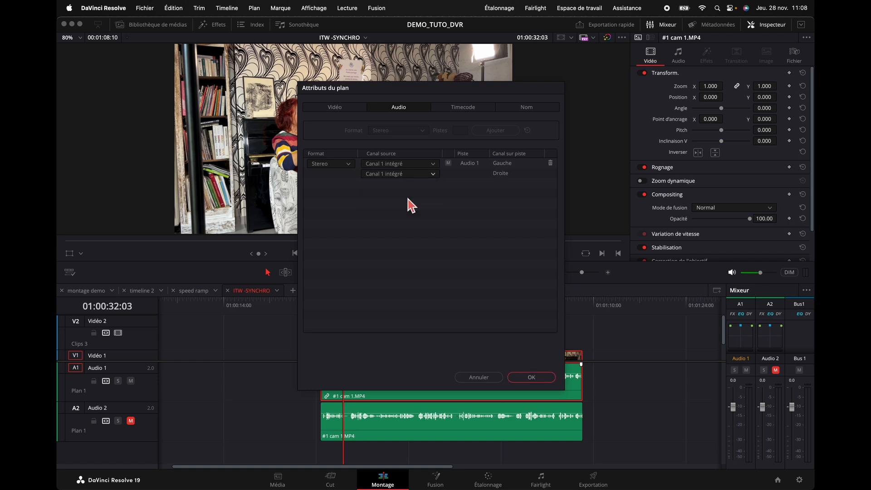
pyautogui.click(546, 381)
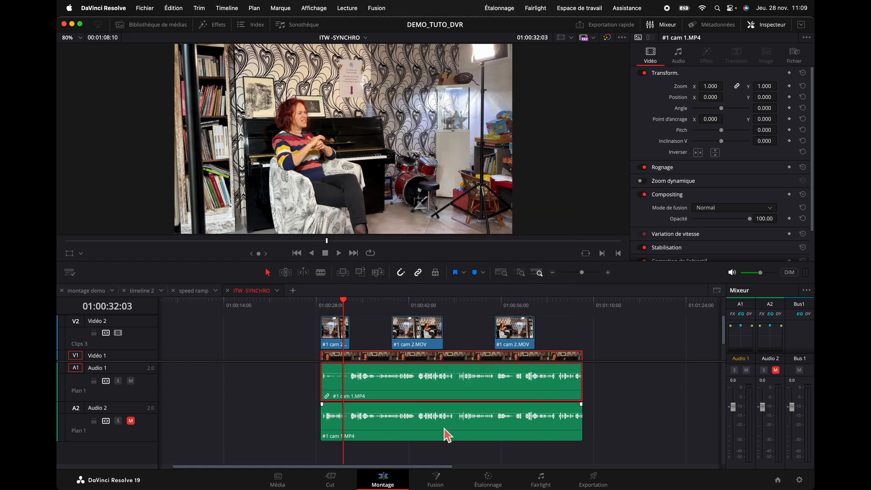
# Set both stereo source channels of the #1 cam 1.MP4 audio clip on Audio 2 to Canal 2 intégré in its clip attributes
pyautogui.click(443, 429)
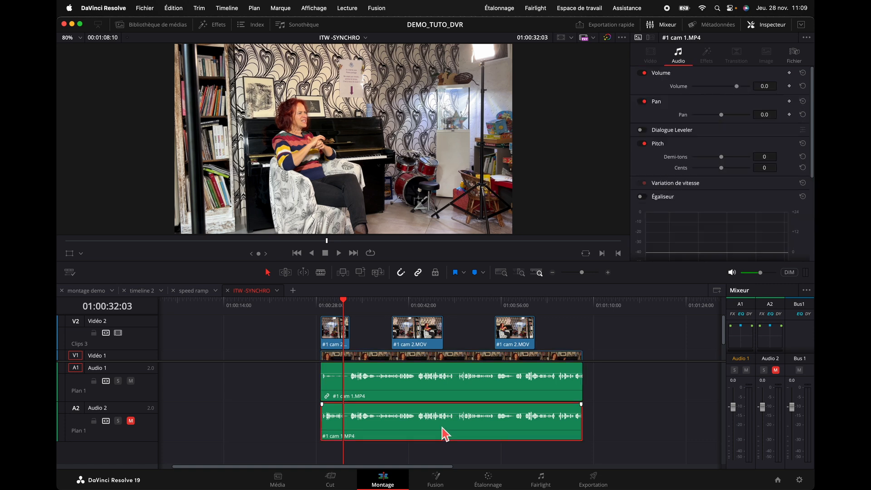
pyautogui.rightClick(442, 428)
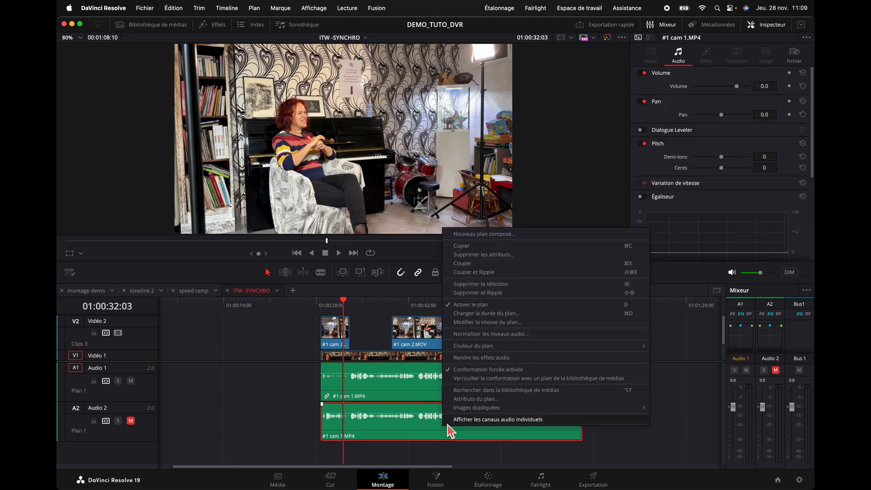
pyautogui.click(470, 401)
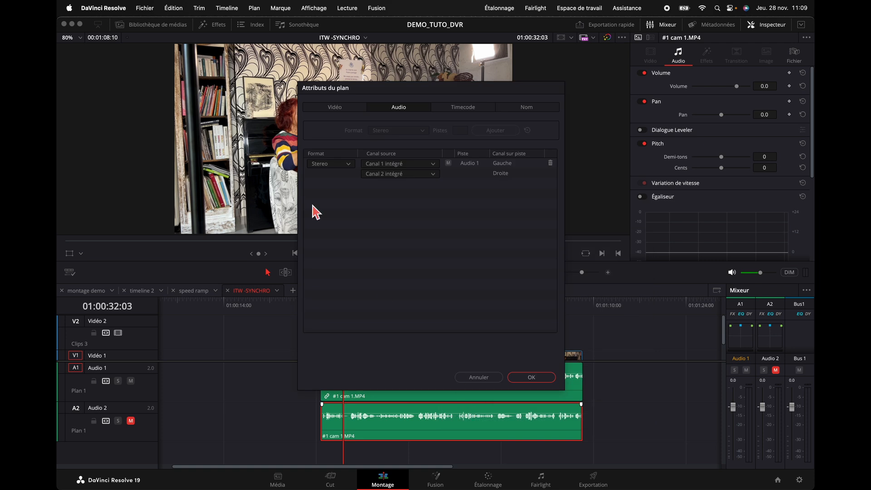
pyautogui.click(438, 166)
pyautogui.click(401, 195)
pyautogui.click(528, 379)
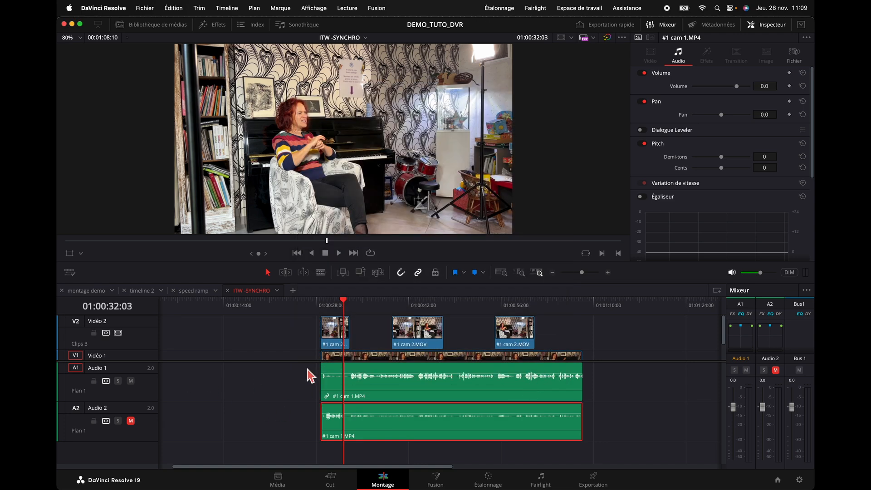
# Listen to the start of the interview with Audio 2 muted, and rename the Audio 1 track to invitée
pyautogui.press('super+equal')
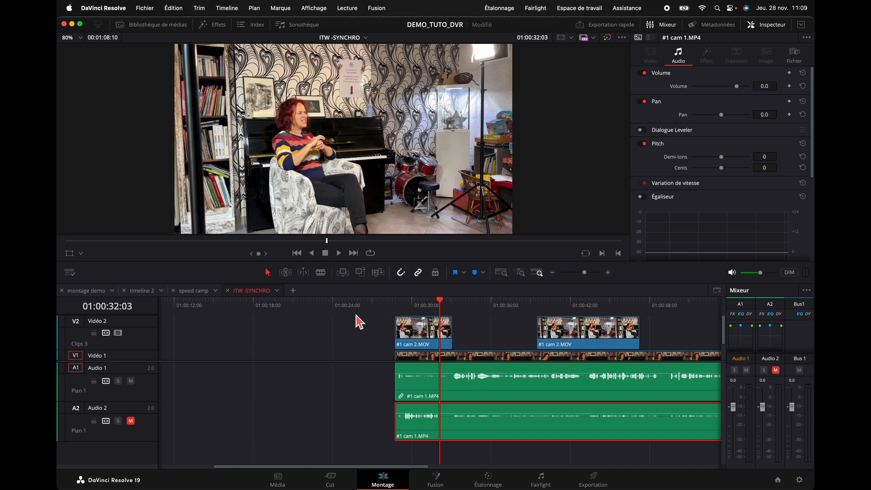
pyautogui.click(383, 304)
pyautogui.press('space')
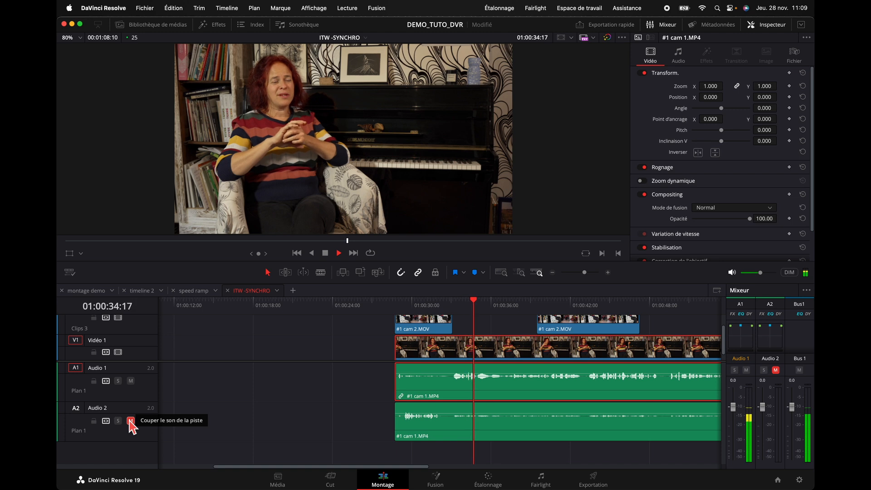
pyautogui.press('space')
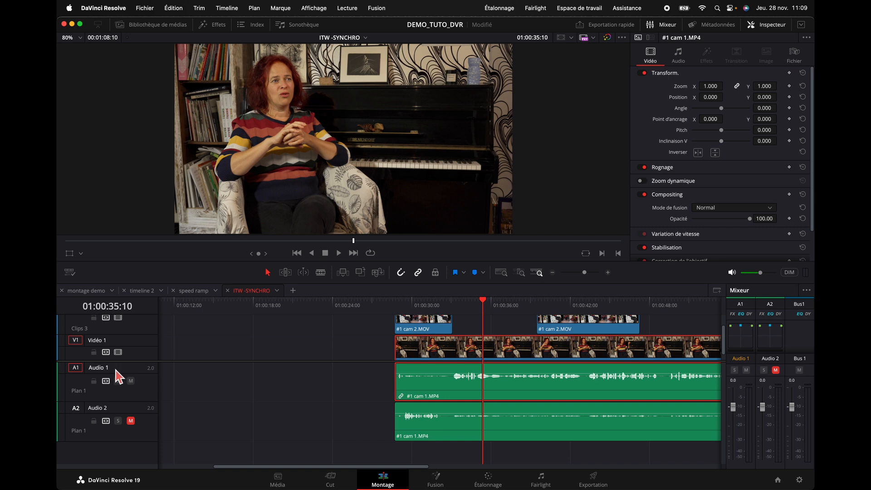
pyautogui.press('BackSpace')
pyautogui.press('Tab')
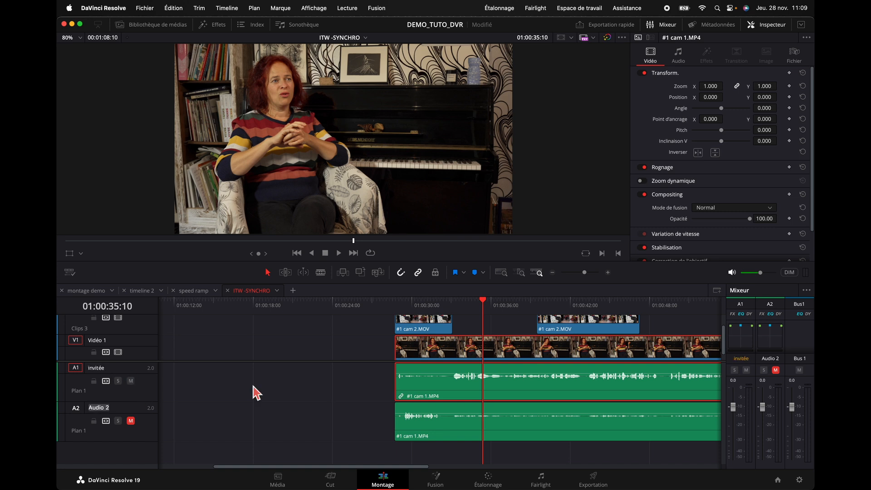
# Unmute Audio 2, listen from the start of the clips, and rename the Audio 2 track with the other speaker's first name
pyautogui.moveTo(399, 306); pyautogui.dragTo(422, 304)
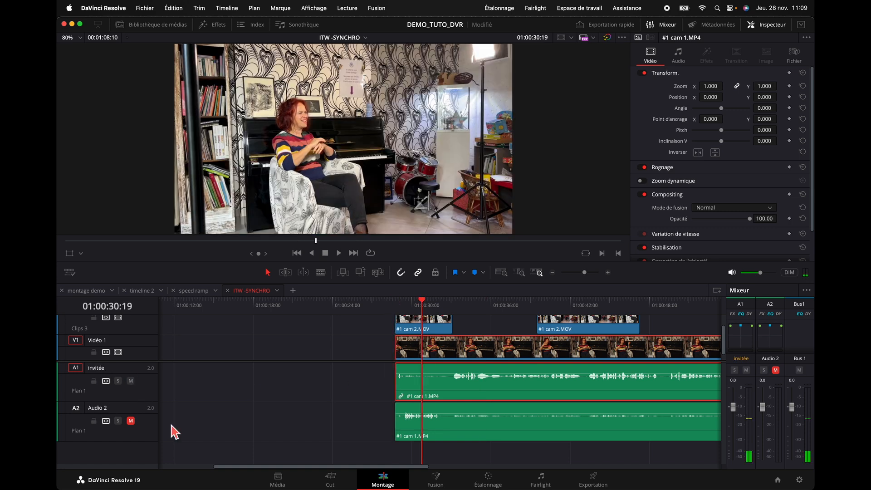
pyautogui.click(131, 423)
pyautogui.click(396, 304)
pyautogui.press('space')
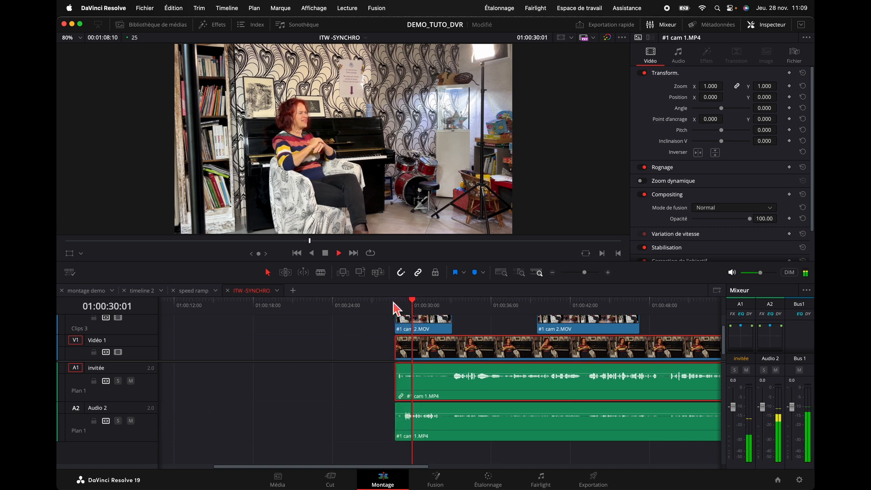
pyautogui.press('space')
pyautogui.doubleClick(108, 408)
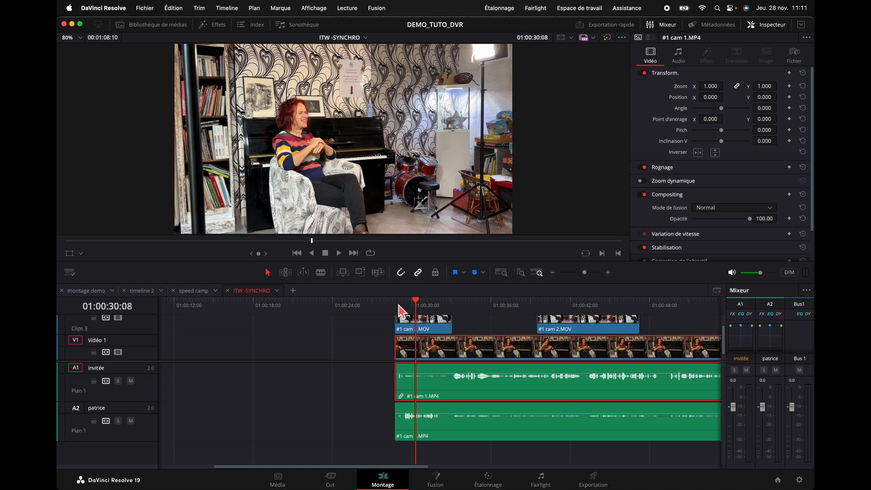
# Listen repeatedly to the passage from about 01:00:35:00 to locate the part to cut out
pyautogui.click(480, 304)
pyautogui.press('space')
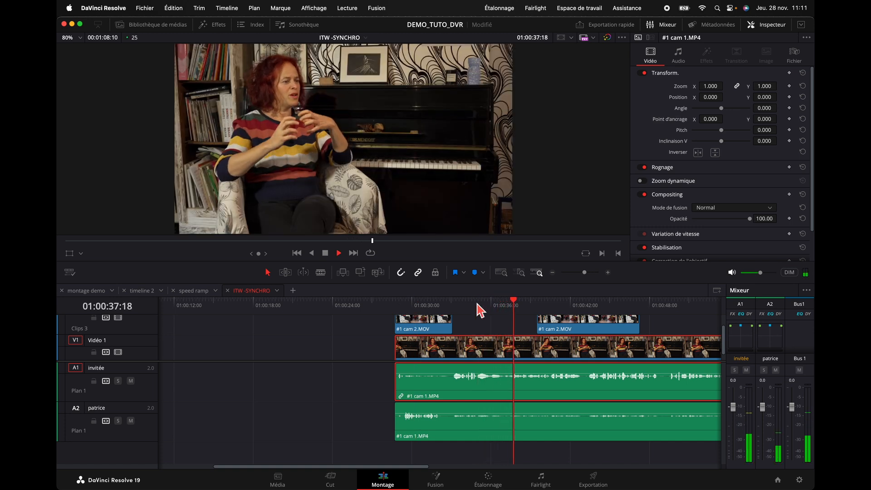
pyautogui.press('space')
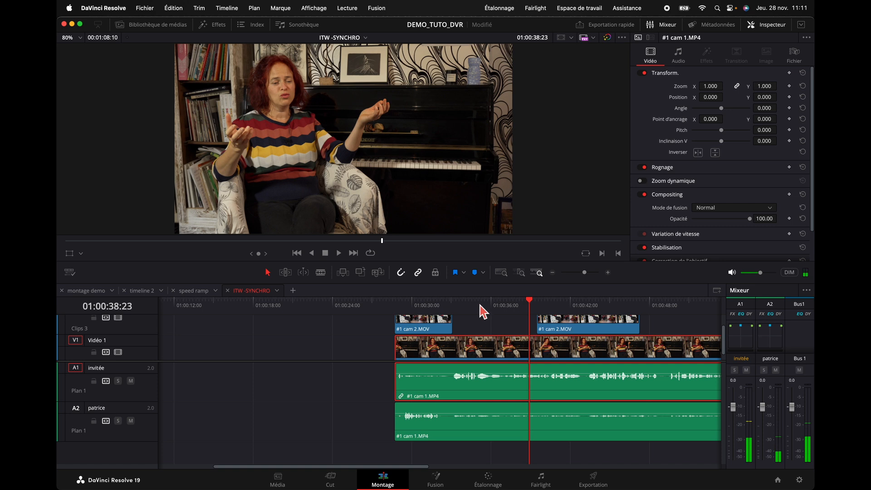
pyautogui.click(478, 304)
pyautogui.press('space')
pyautogui.press('space')
pyautogui.click(477, 304)
pyautogui.press('space')
pyautogui.press('space')
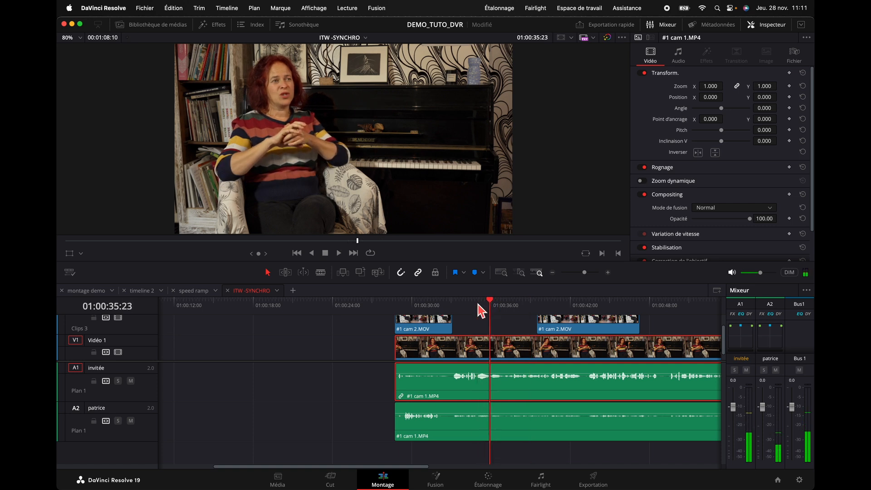
pyautogui.press('space')
pyautogui.click(479, 304)
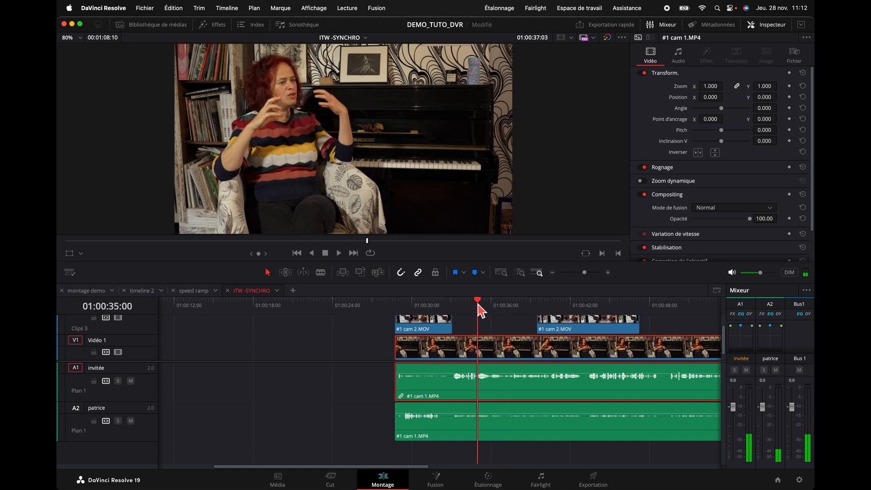
pyautogui.press('space')
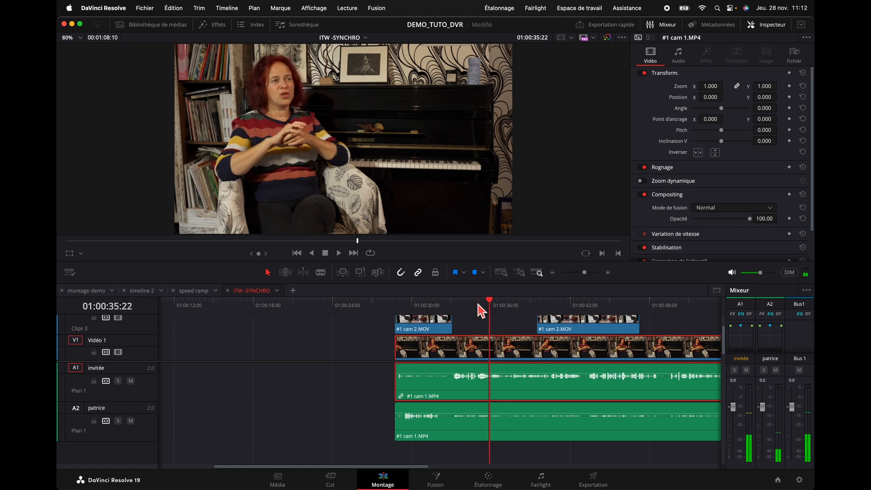
# Increase the height of the invitée track and set the in point at 01:00:35:17 at the start of the unwanted passage
pyautogui.press('super+equal')
pyautogui.press('super+equal')
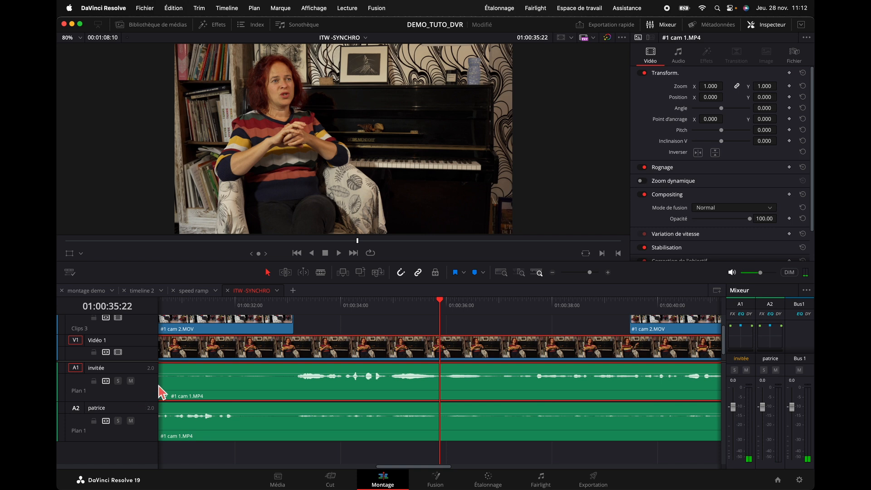
pyautogui.scroll(3, 141, 399)
pyautogui.scroll(1, 141, 399)
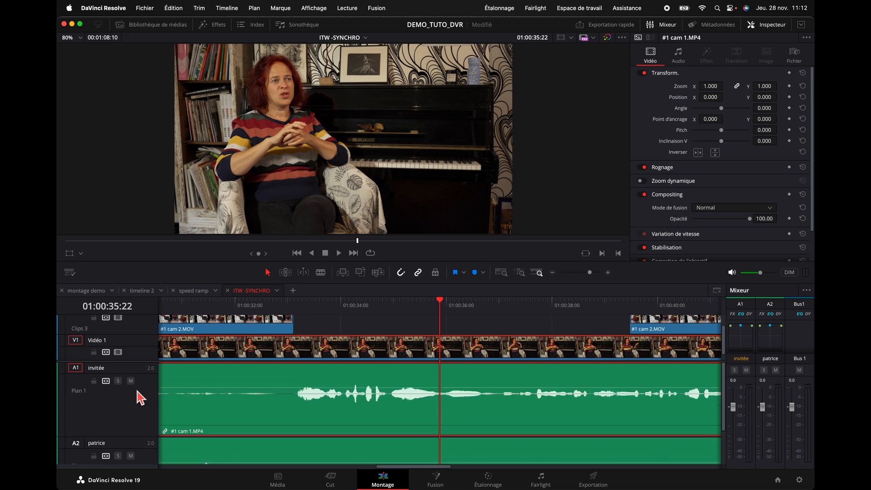
pyautogui.click(389, 304)
pyautogui.press('space')
pyautogui.click(388, 305)
pyautogui.press('space')
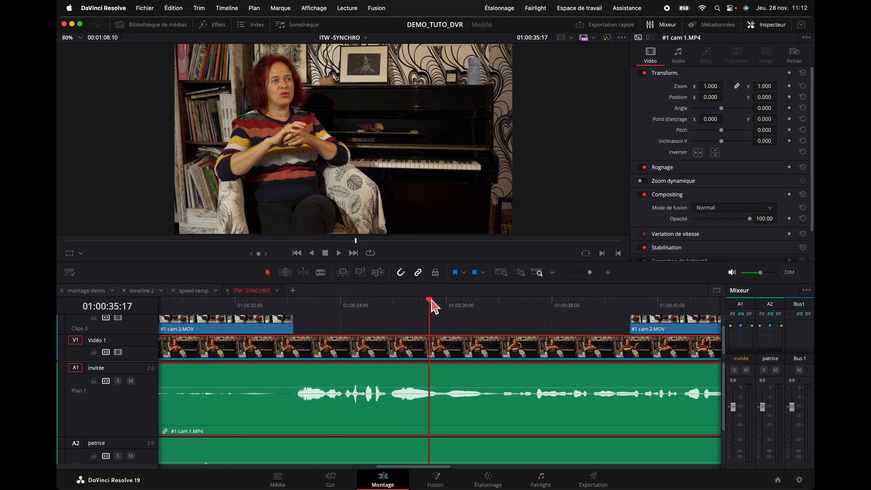
pyautogui.press('i')
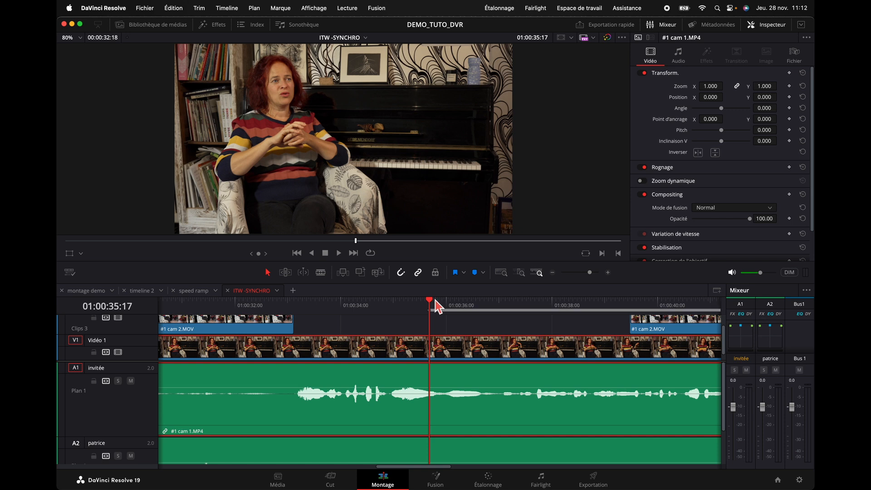
# Play the passage after the in point and set the out point at 01:00:36:16
pyautogui.press('space')
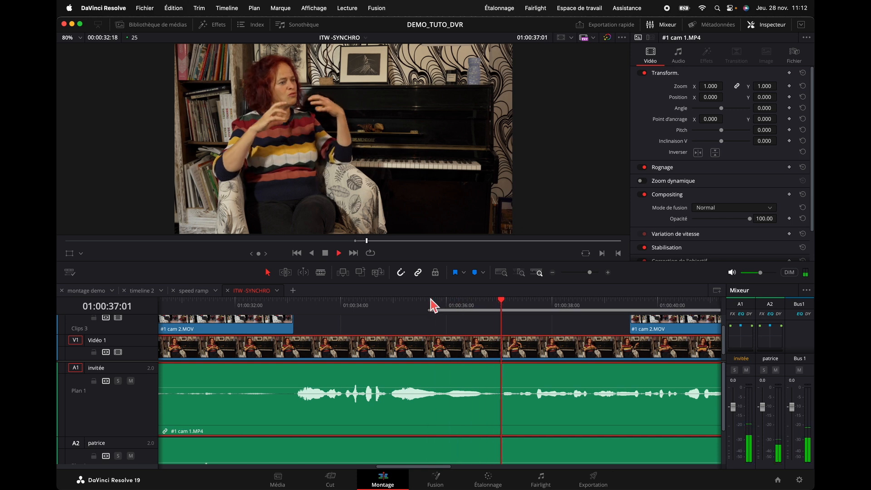
pyautogui.moveTo(527, 303); pyautogui.dragTo(432, 304)
pyautogui.press('space')
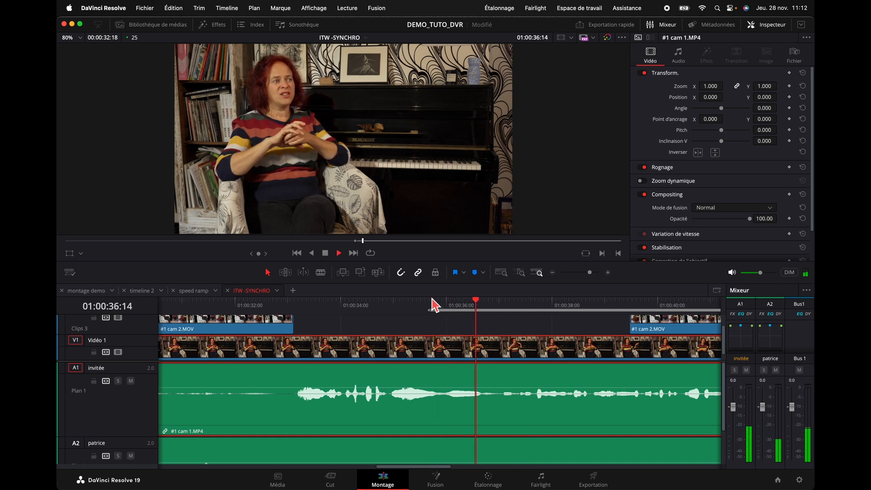
pyautogui.click(443, 300)
pyautogui.press('space')
pyautogui.press('Right')
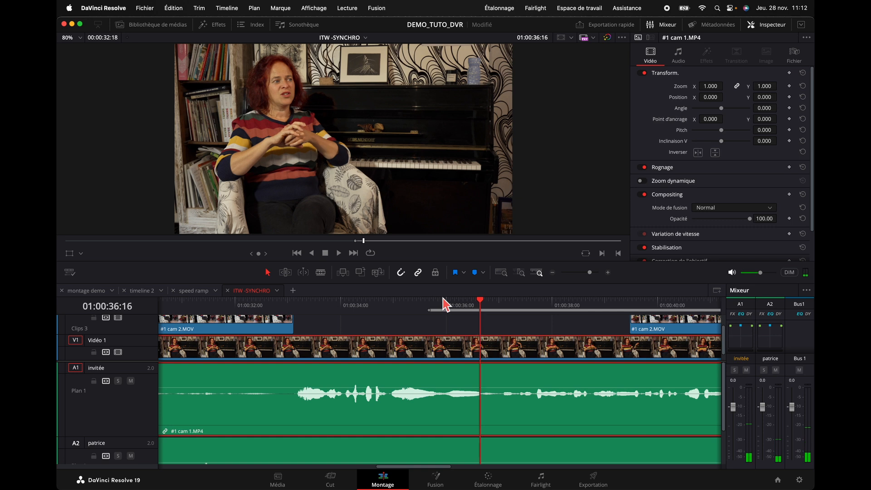
pyautogui.press('o')
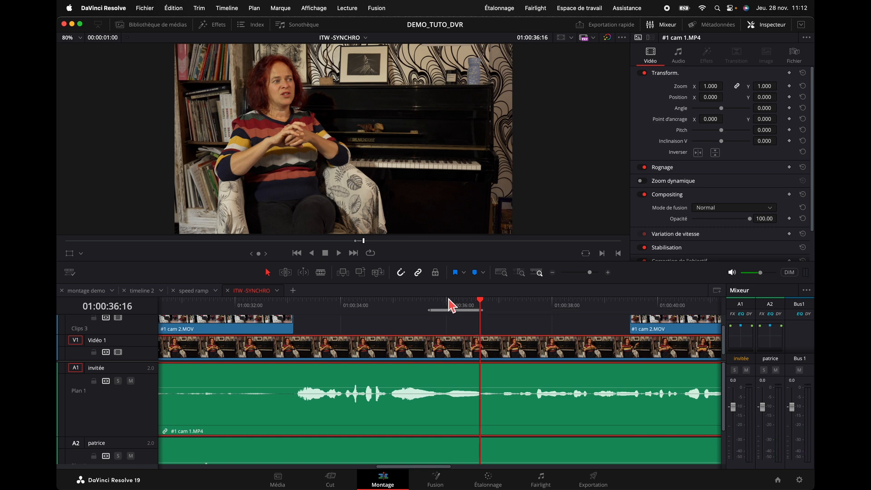
# Select the range between the in and out points on all tracks, try deleting it, and undo the deletion
pyautogui.click(459, 333)
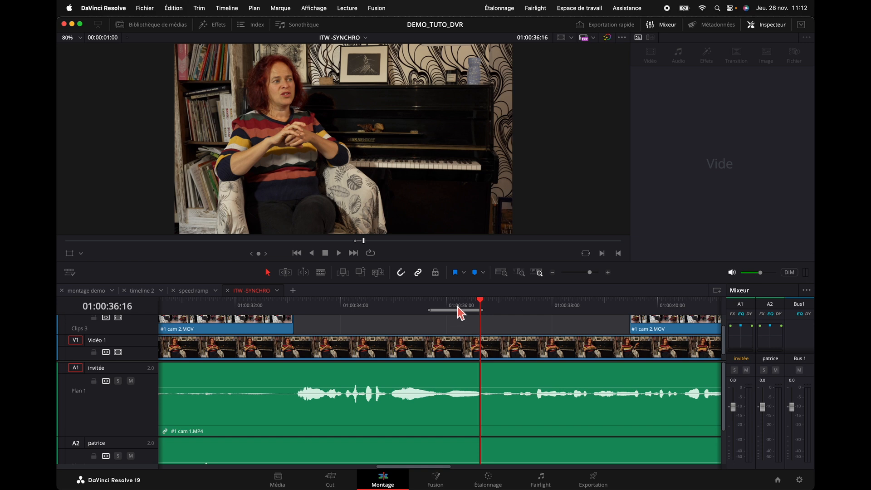
pyautogui.click(457, 308)
pyautogui.click(466, 308)
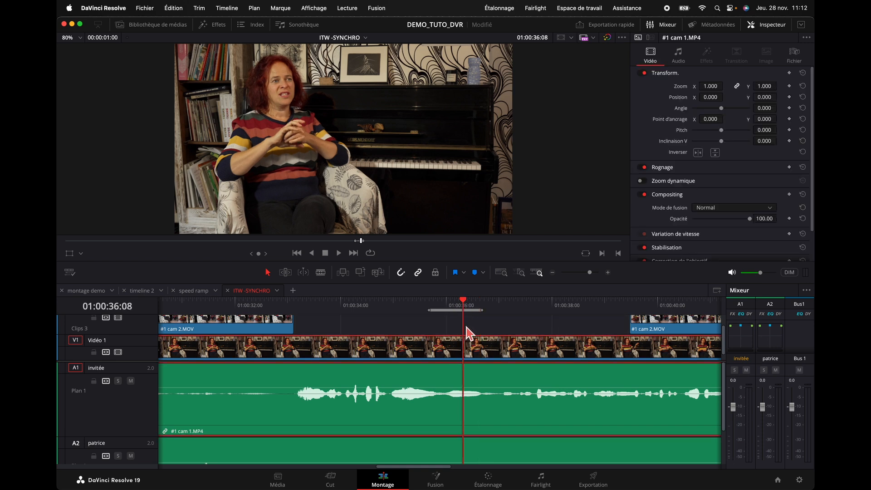
pyautogui.click(472, 334)
pyautogui.click(471, 327)
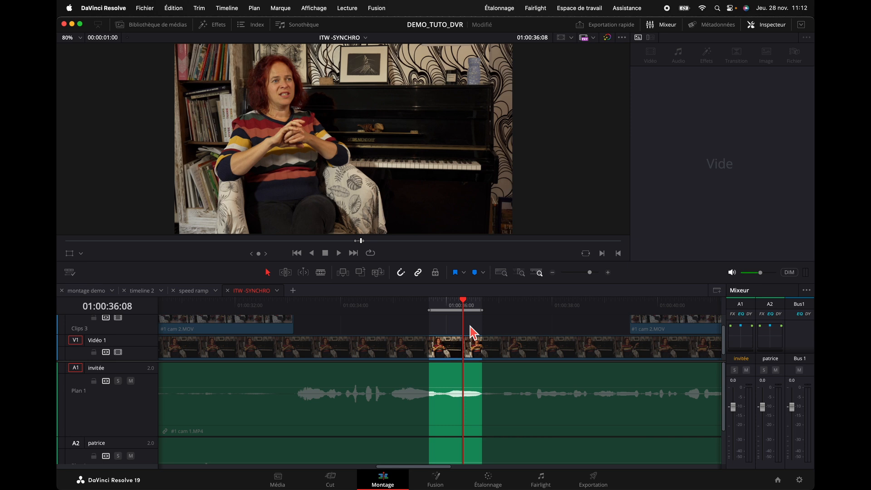
pyautogui.press('BackSpace')
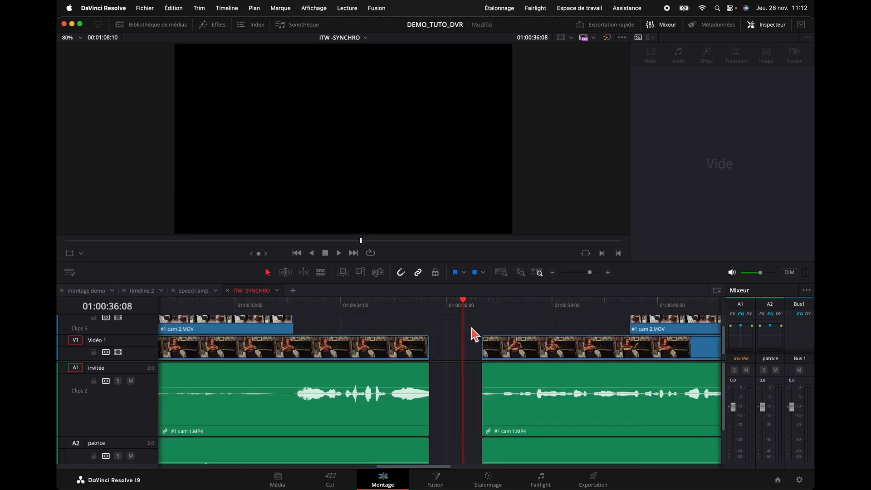
pyautogui.press('super+z')
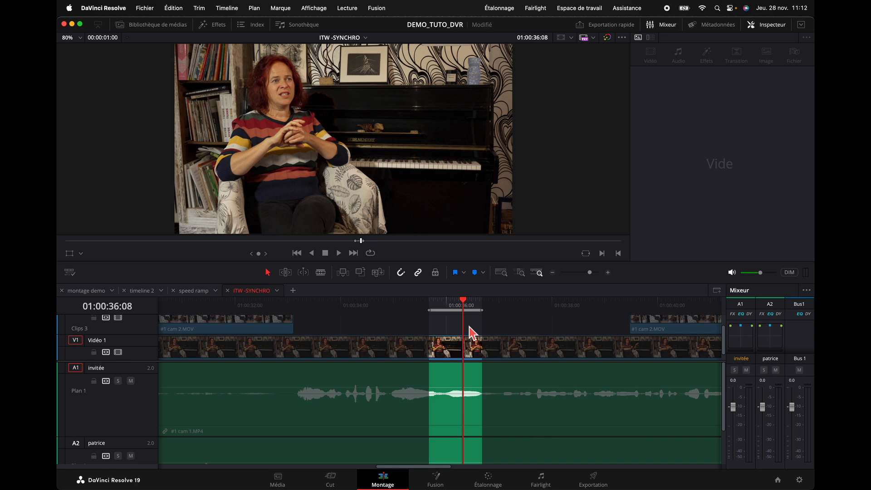
# Ripple-delete the range between the in and out points on all tracks and play back the cut
pyautogui.hotkey('shift', 'BackSpace')
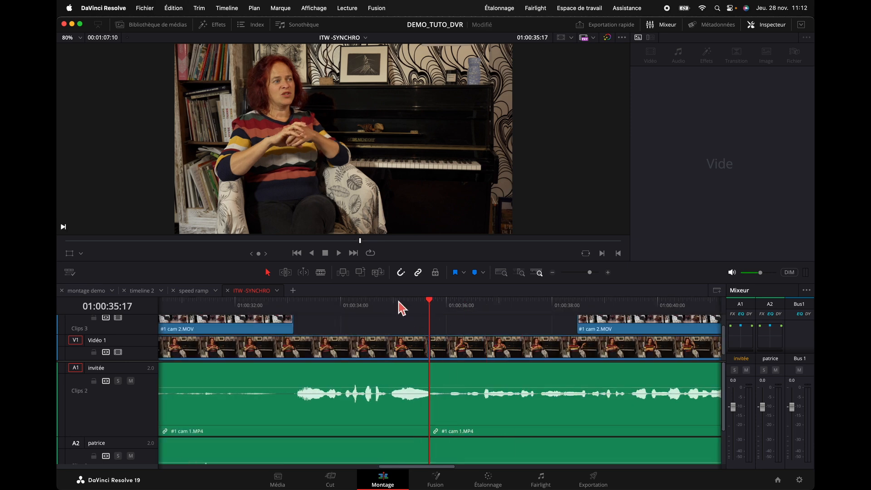
pyautogui.click(399, 305)
pyautogui.press('space')
pyautogui.click(400, 306)
pyautogui.click(399, 305)
pyautogui.press('space')
# Extend the start of the second #1 cam 2.MOV clip back to the cut at 01:00:35:17 and play the angle change
pyautogui.moveTo(579, 328); pyautogui.dragTo(429, 328)
pyautogui.press('space')
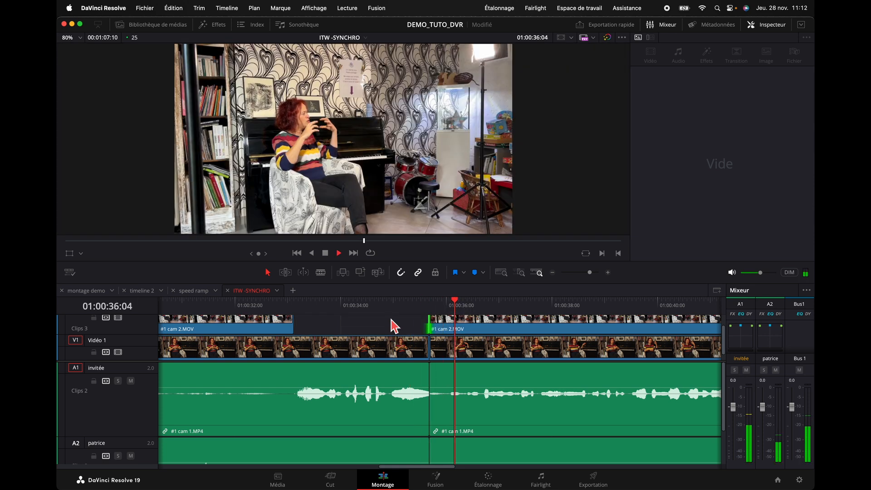
pyautogui.press('space')
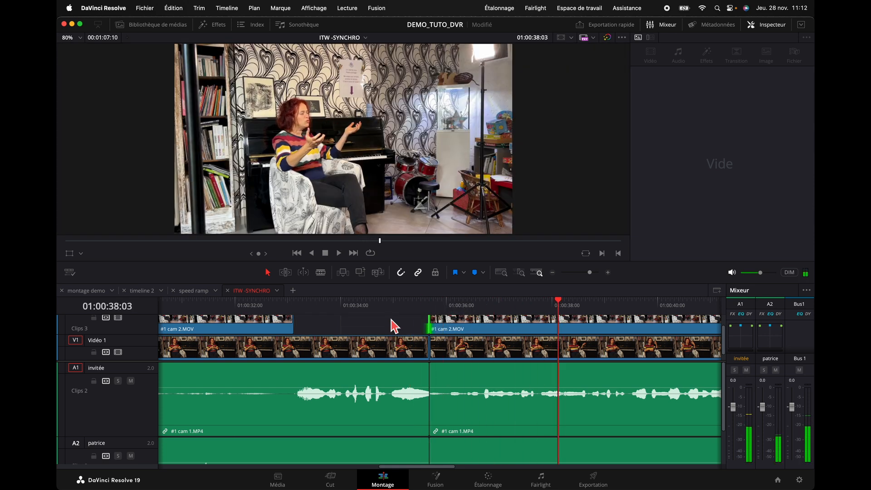
pyautogui.click(398, 314)
pyautogui.press('space')
pyautogui.press('space')
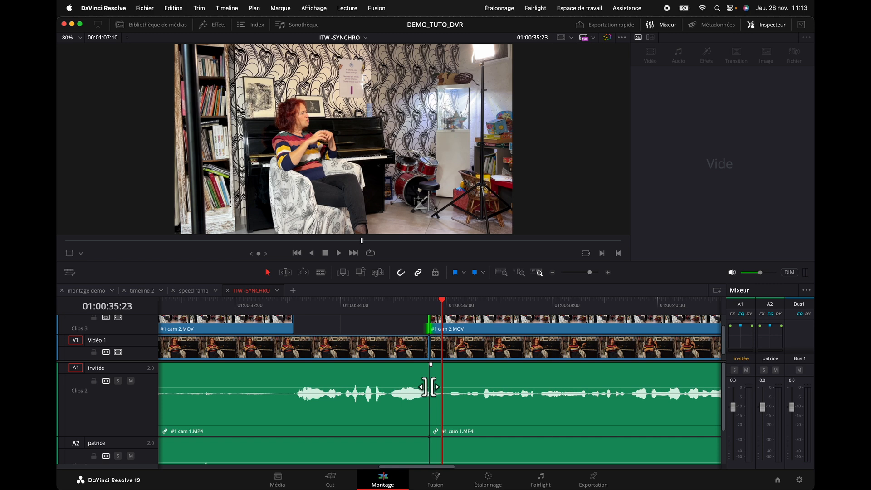
# Add a 4-frame 0 dB crossfade at the cut on the invitée track and listen to the passage around it
pyautogui.click(431, 393)
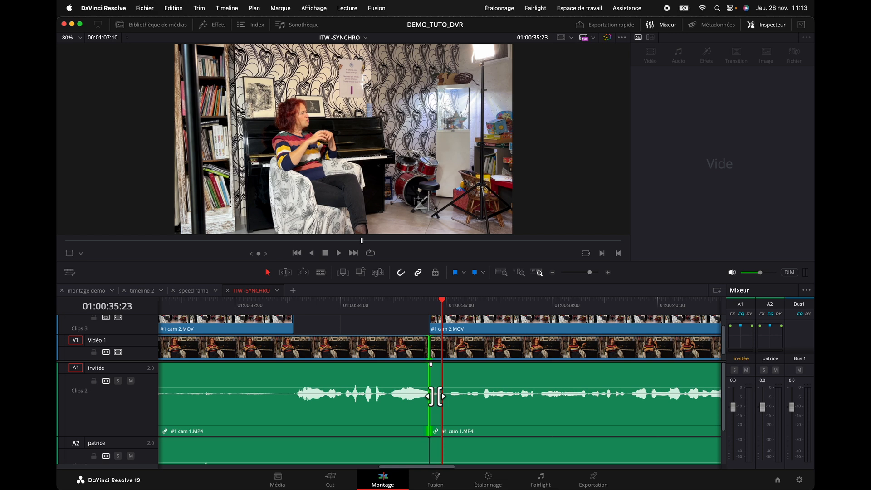
pyautogui.rightClick(431, 395)
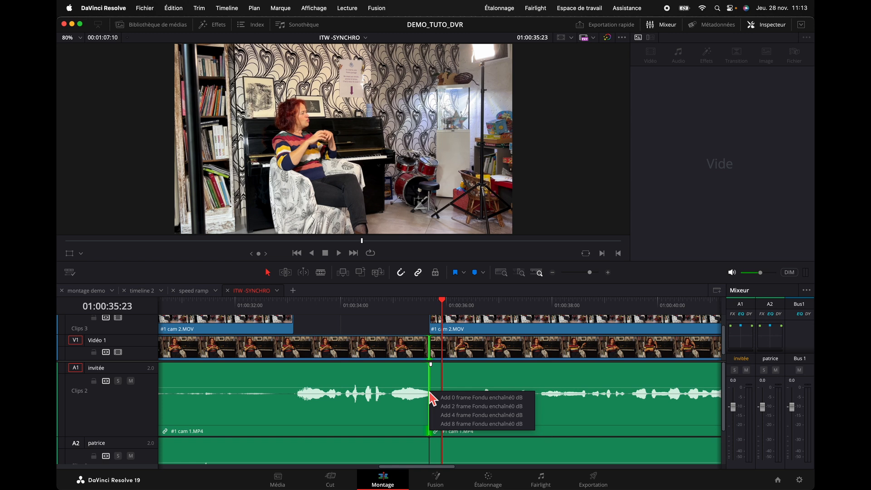
pyautogui.click(429, 392)
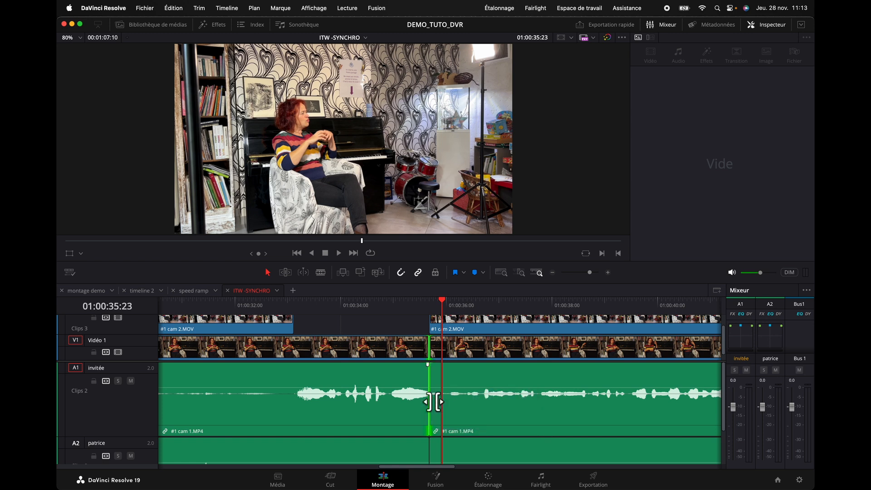
pyautogui.rightClick(433, 401)
pyautogui.click(453, 422)
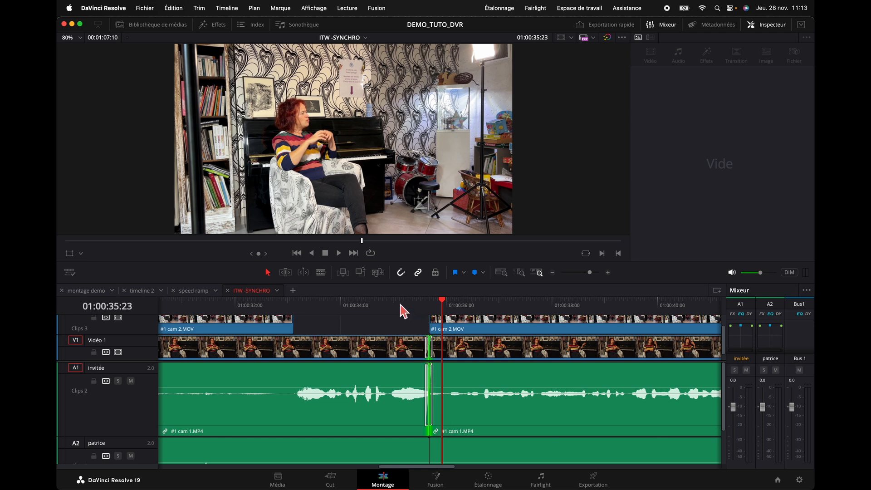
pyautogui.click(394, 304)
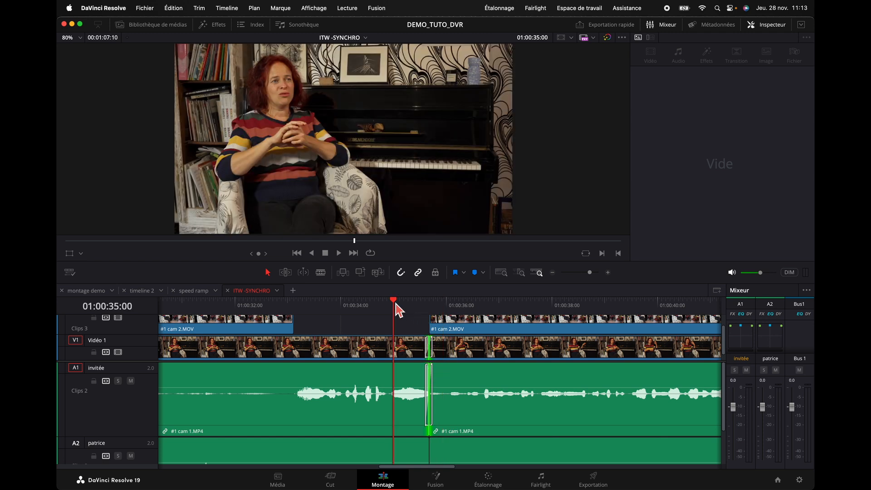
pyautogui.press('space')
pyautogui.click(373, 304)
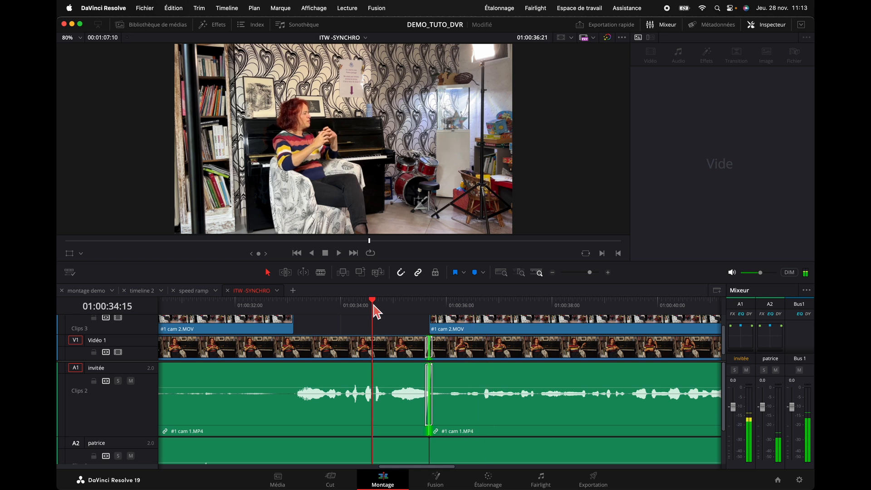
pyautogui.press('space')
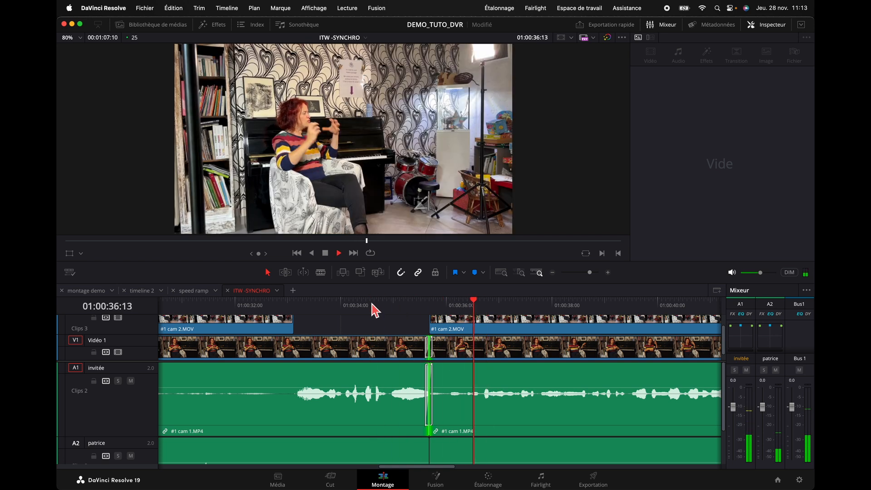
pyautogui.click(372, 305)
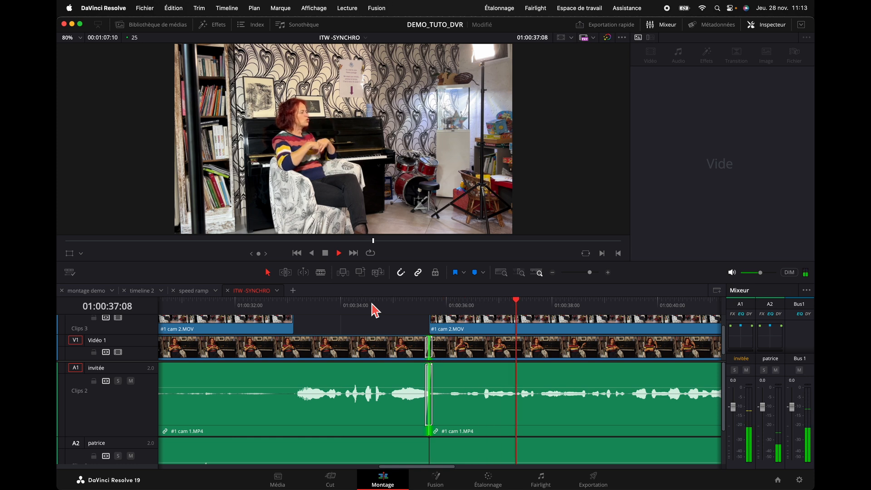
pyautogui.press('space')
# Reframe the first #1 cam 2.MOV clip with a zoom of 1.770, position X 12 and position Y 44
pyautogui.press('super+minus')
pyautogui.press('super+minus')
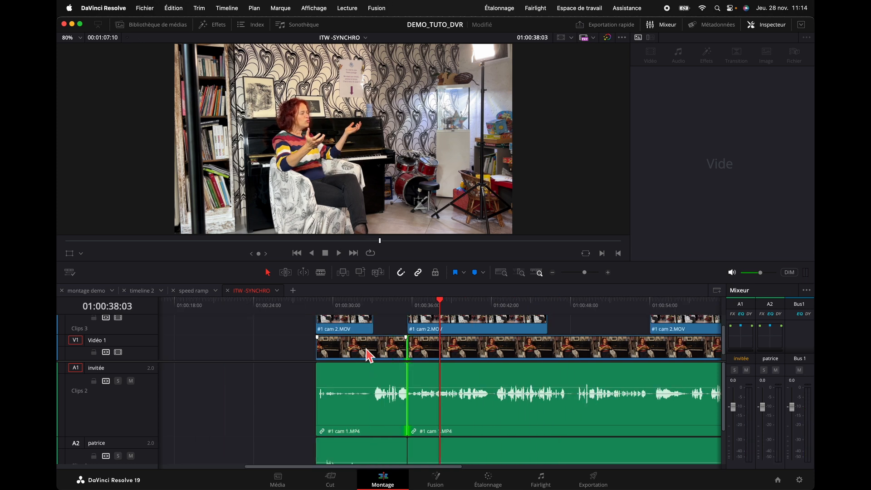
pyautogui.moveTo(351, 301); pyautogui.dragTo(346, 299)
pyautogui.click(353, 338)
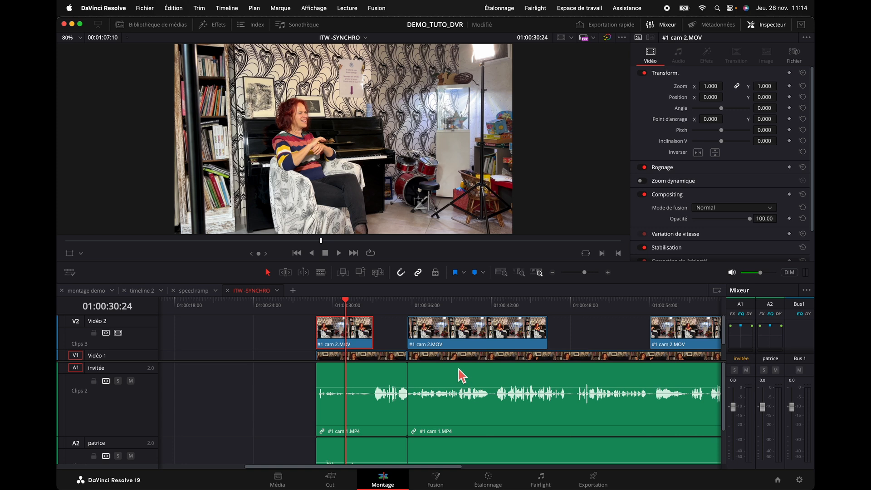
pyautogui.scroll(-3, 459, 369)
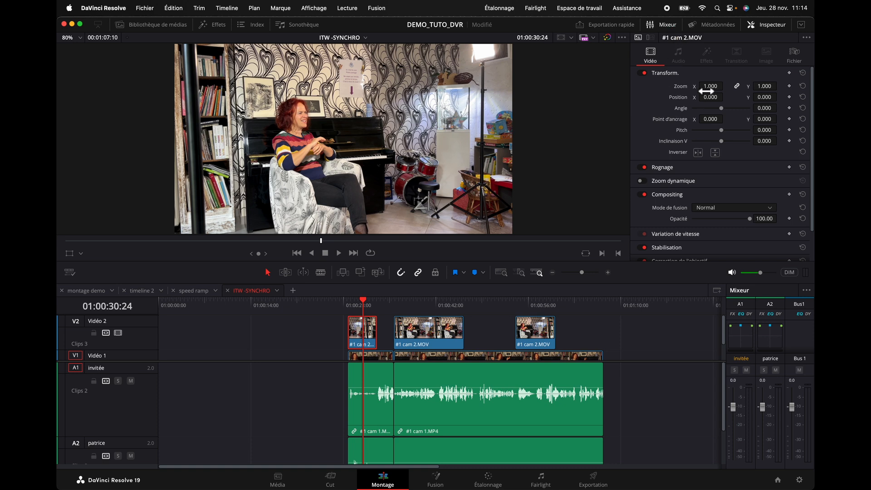
pyautogui.moveTo(711, 86)
pyautogui.mouseDown()
pyautogui.moveTo(731, 86)
pyautogui.moveTo(707, 91)
pyautogui.mouseUp()
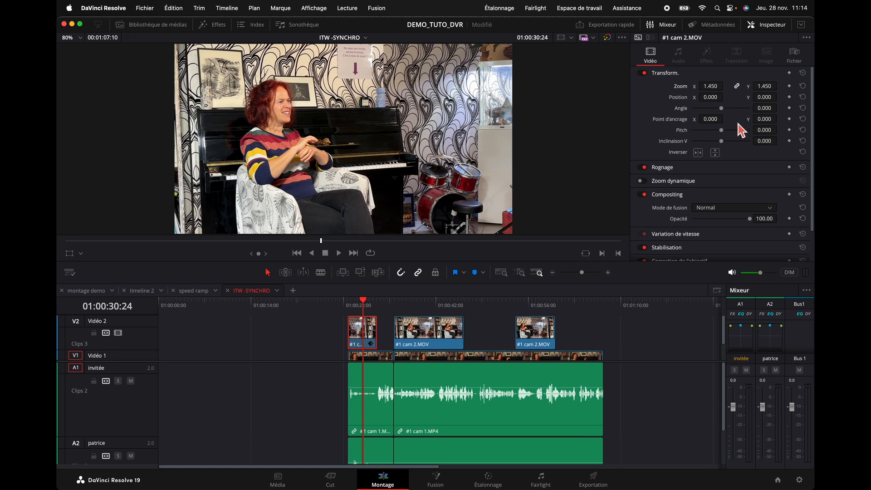
pyautogui.moveTo(766, 99); pyautogui.dragTo(767, 99)
pyautogui.moveTo(711, 89); pyautogui.dragTo(726, 86)
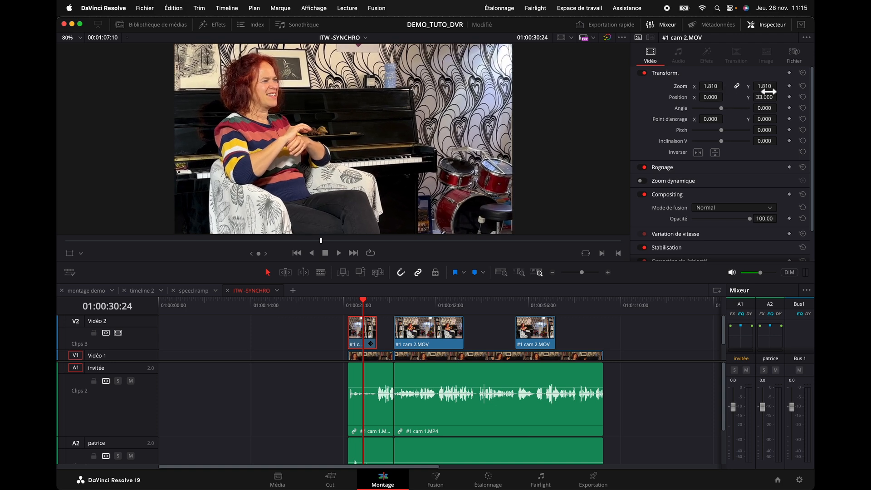
pyautogui.moveTo(726, 86); pyautogui.dragTo(724, 86)
pyautogui.moveTo(772, 98); pyautogui.dragTo(779, 97)
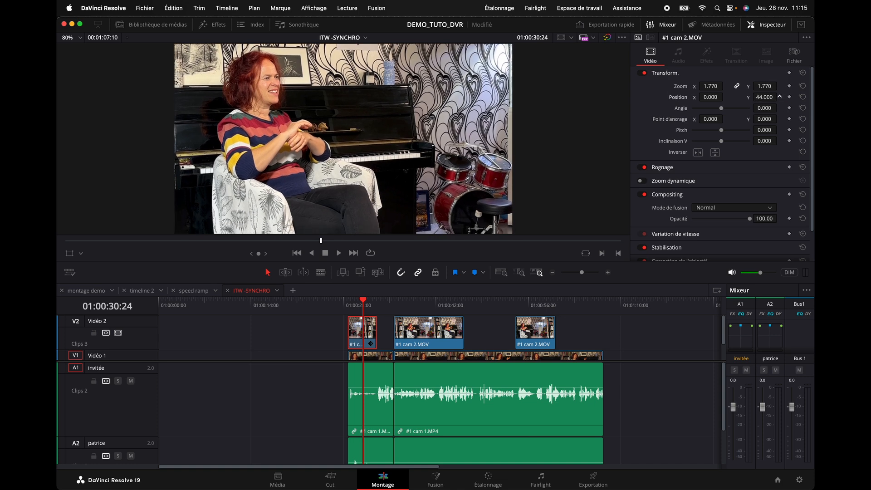
pyautogui.moveTo(716, 97); pyautogui.dragTo(726, 96)
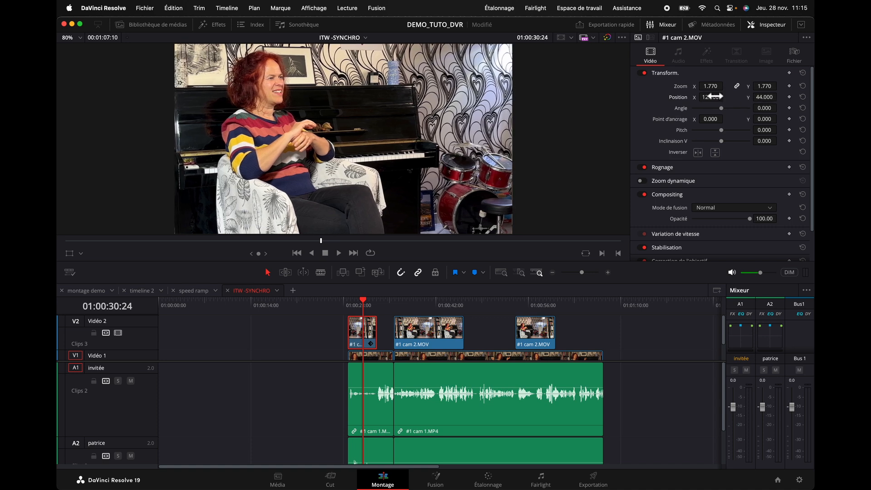
# Play the start of the interview to review the tighter camera 2 framing and the change to camera 1
pyautogui.click(336, 305)
pyautogui.press('space')
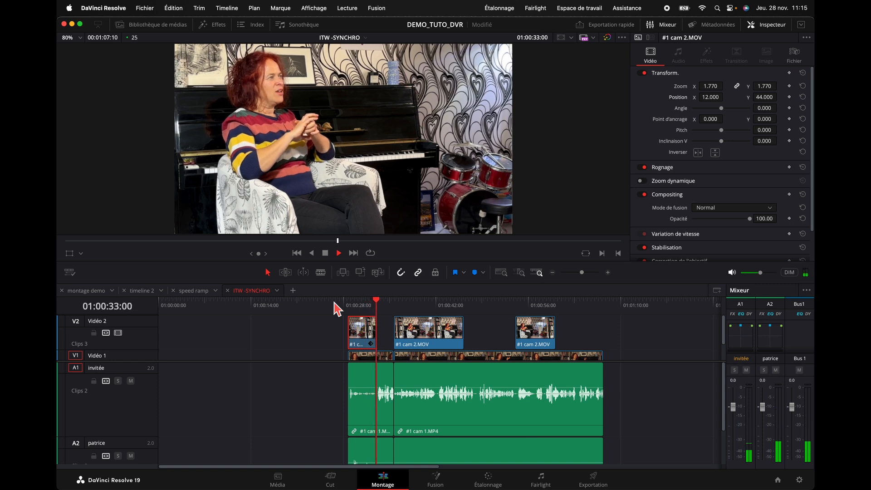
pyautogui.press('space')
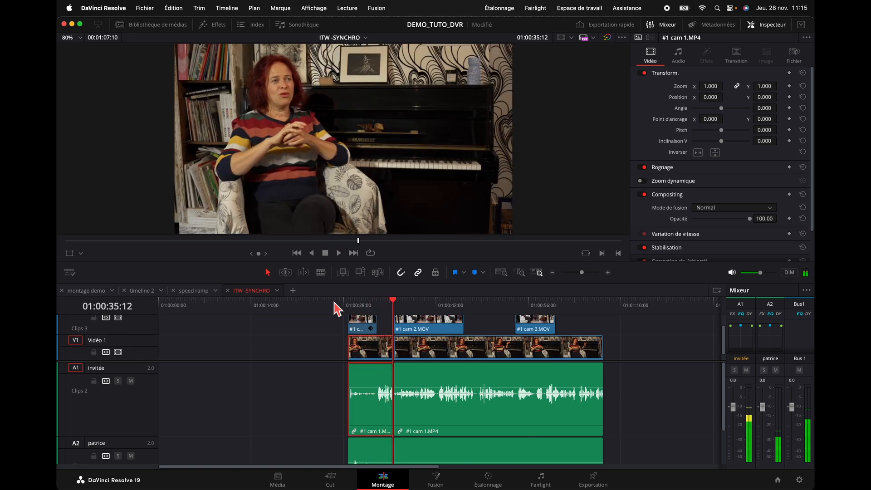
pyautogui.click(362, 306)
pyautogui.press('space')
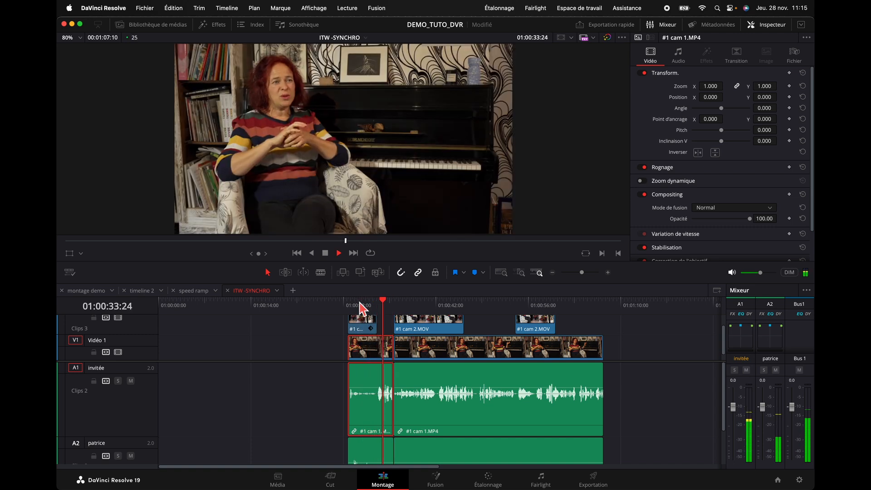
# Place the playhead at 01:00:41:24 in the second #1 cam 2.MOV clip and copy the reframed first clip
pyautogui.click(447, 303)
pyautogui.moveTo(447, 304)
pyautogui.mouseDown()
pyautogui.moveTo(352, 303)
pyautogui.moveTo(436, 307)
pyautogui.mouseUp()
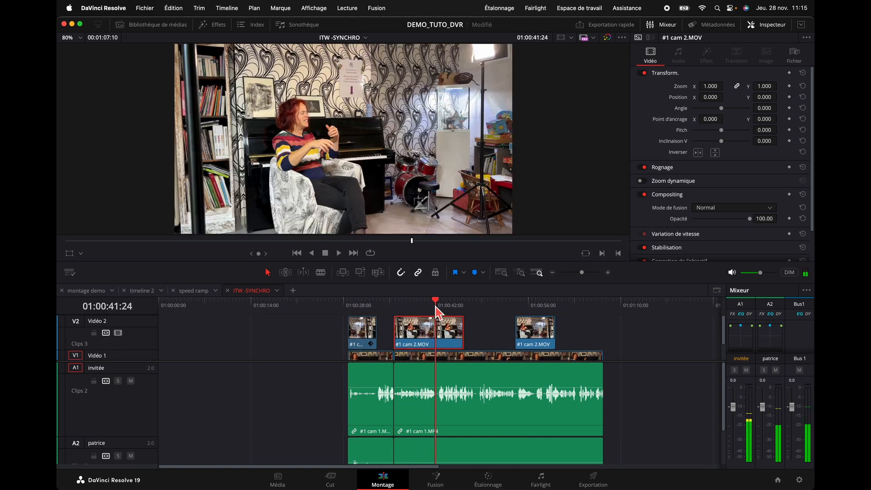
pyautogui.click(370, 343)
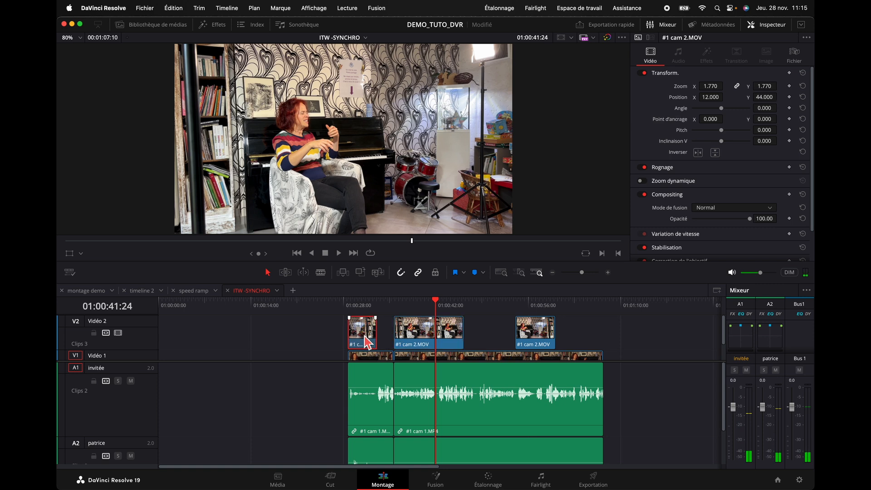
# Paste all video attributes of the reframed clip onto the second #1 cam 2.MOV clip, check its framing, and undo the paste
pyautogui.click(432, 343)
pyautogui.rightClick(432, 338)
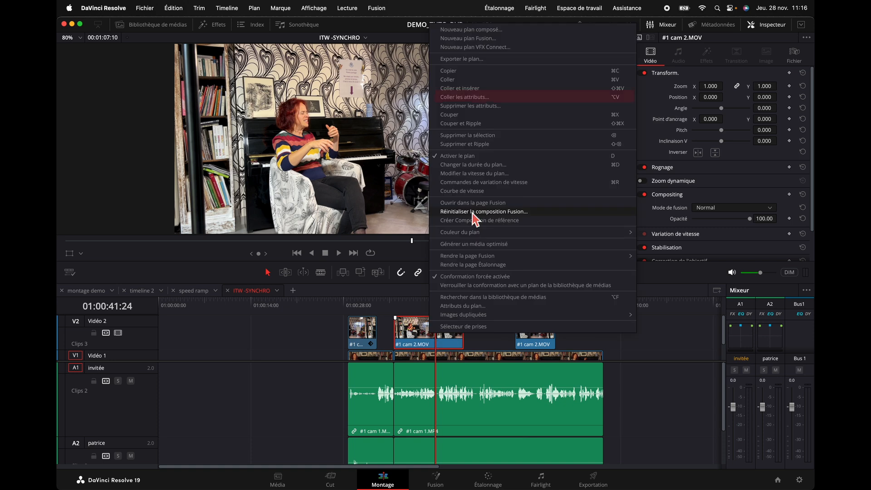
pyautogui.click(466, 98)
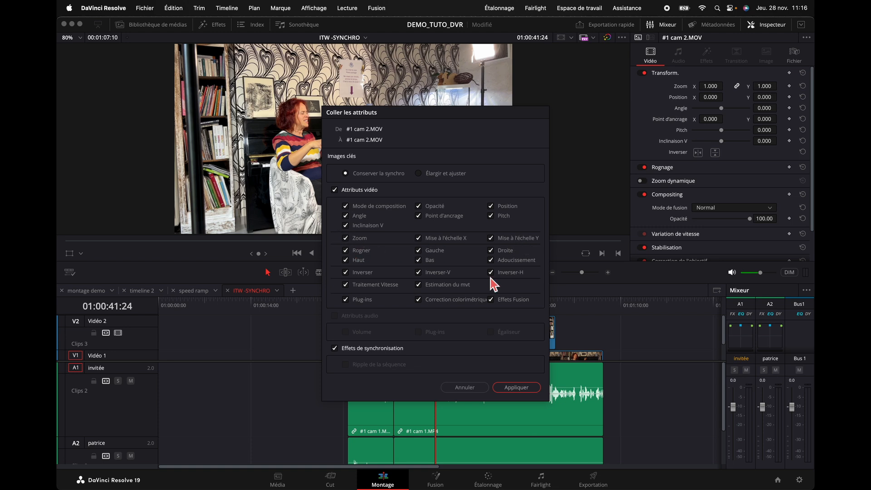
pyautogui.click(517, 390)
pyautogui.moveTo(434, 301); pyautogui.dragTo(437, 329)
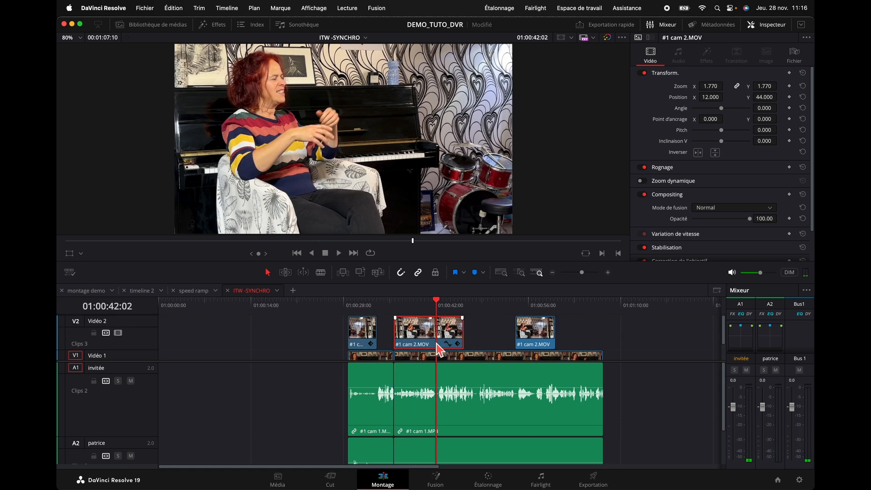
pyautogui.press('super+z')
# Paste all video attributes onto the second and third #1 cam 2.MOV clips together, save the project, and review the framing
pyautogui.moveTo(613, 330); pyautogui.dragTo(412, 334)
pyautogui.rightClick(411, 334)
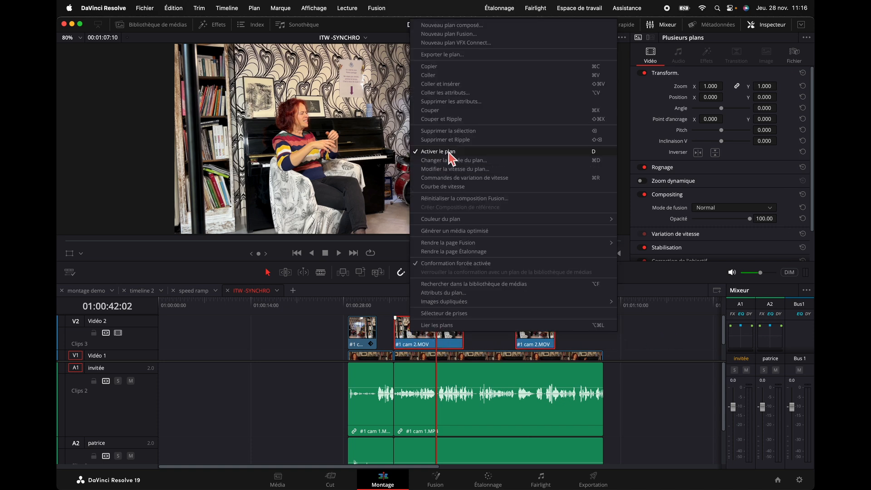
pyautogui.click(450, 94)
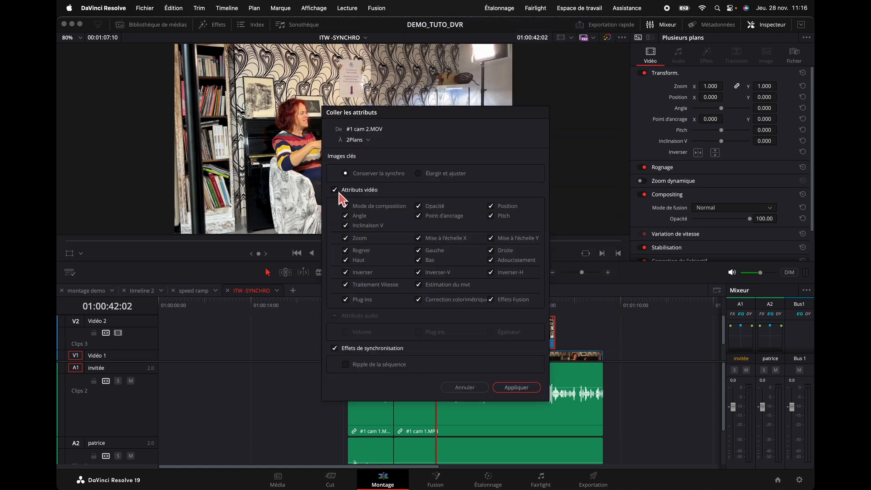
pyautogui.press('super+s')
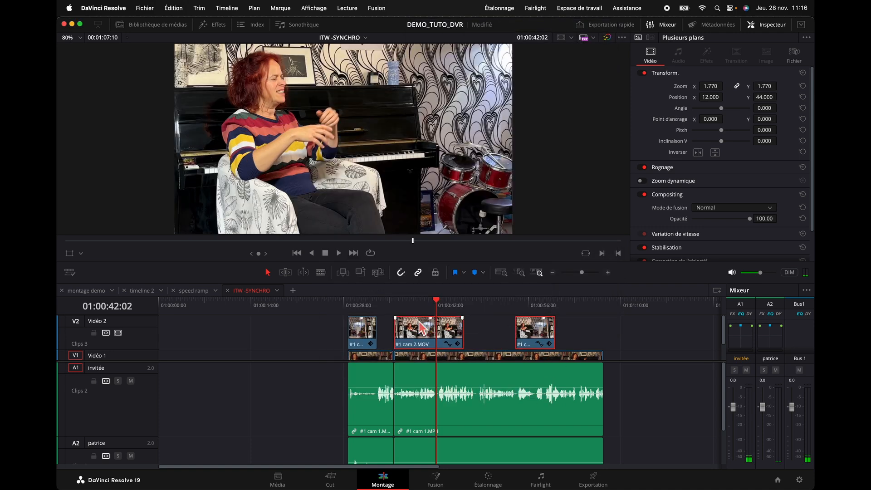
pyautogui.moveTo(438, 308); pyautogui.dragTo(355, 310)
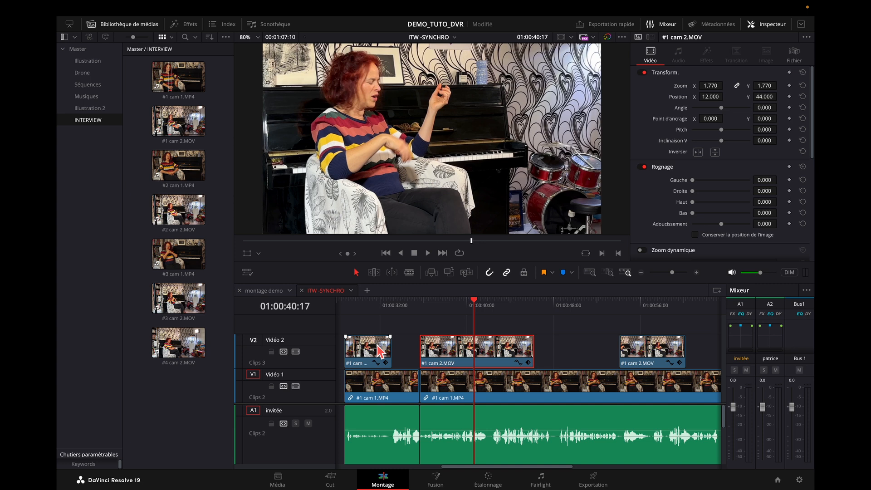
# Flag the #1 cam 2.MOV clip in yellow (Jaune) and the second #1 cam 1.MP4 clip in red (Rouge)
pyautogui.click(498, 304)
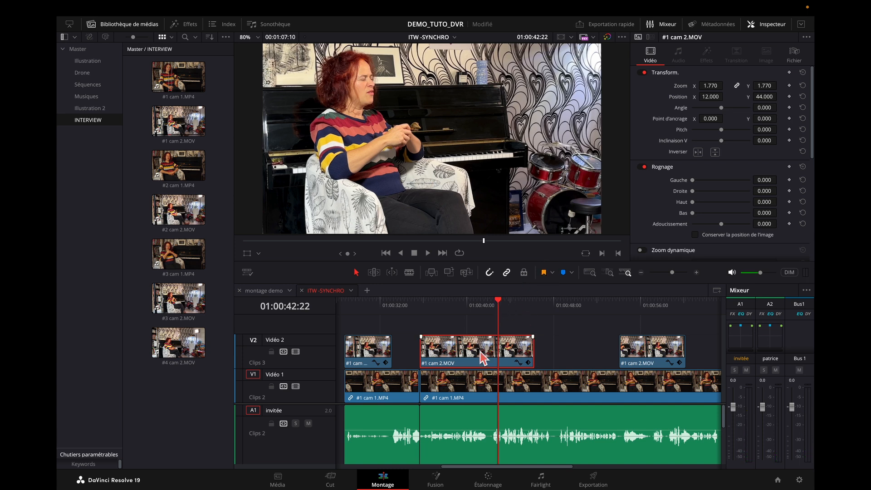
pyautogui.press('m')
pyautogui.click(500, 375)
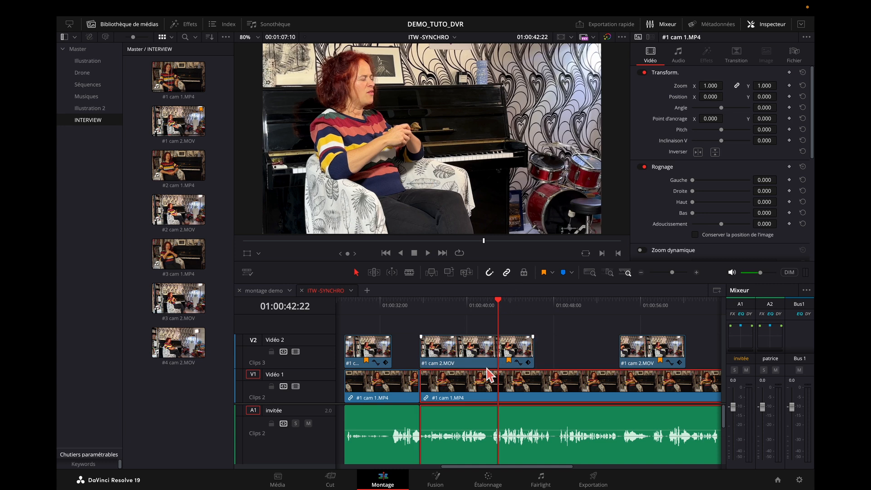
pyautogui.click(553, 274)
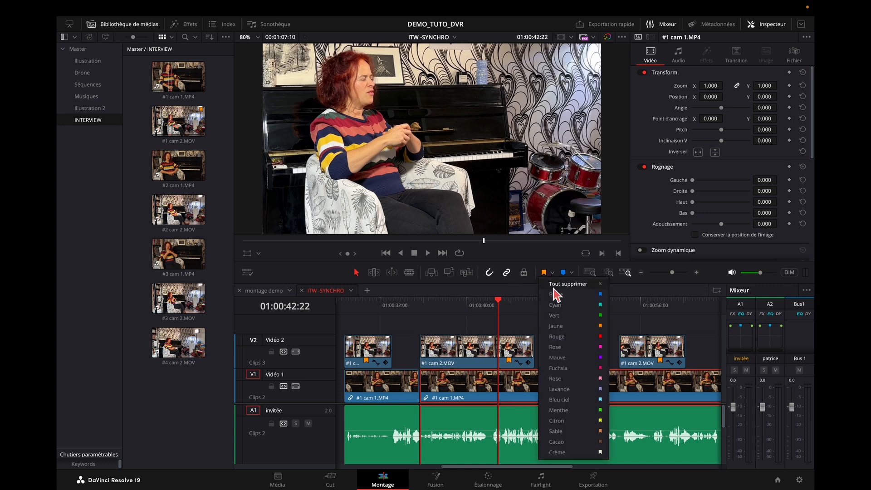
pyautogui.click(558, 336)
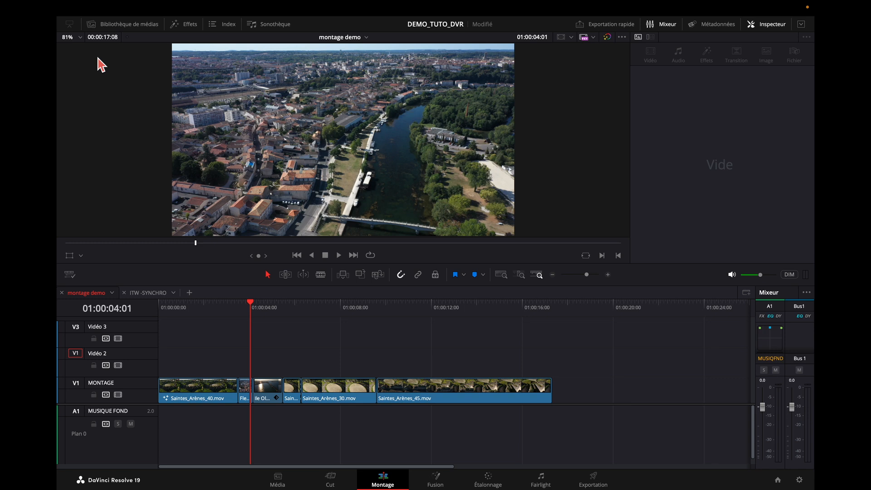
# Browse the Iris, Mouvement and Transitions Fusion categories of the video transitions and preview Circles and Iris (circulaire)
pyautogui.click(186, 25)
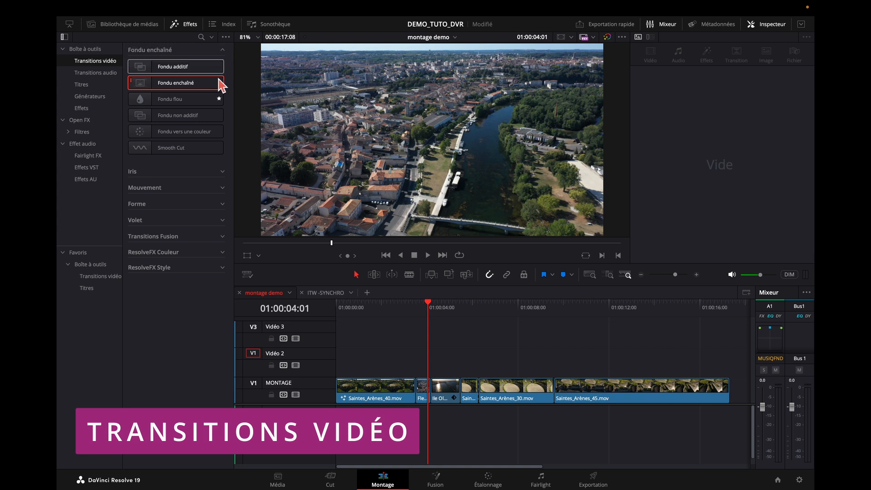
pyautogui.click(222, 172)
pyautogui.click(224, 343)
pyautogui.scroll(-2, 201, 354)
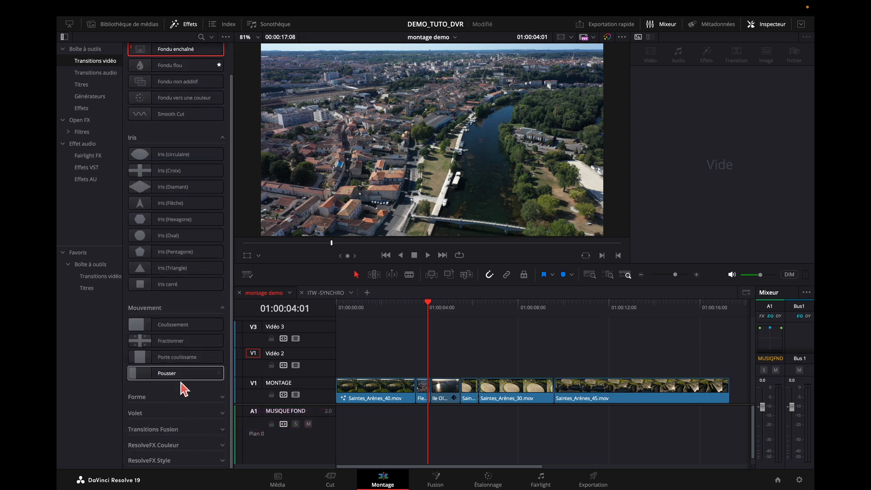
pyautogui.click(222, 429)
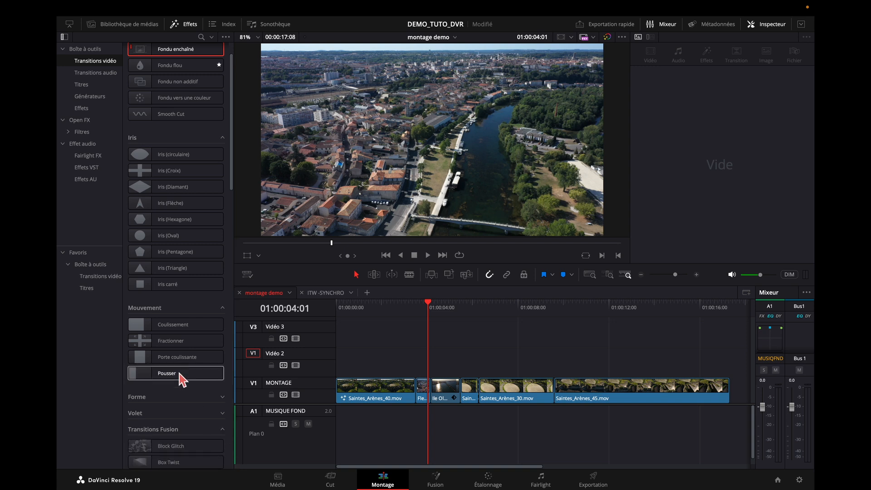
pyautogui.scroll(-10, 178, 371)
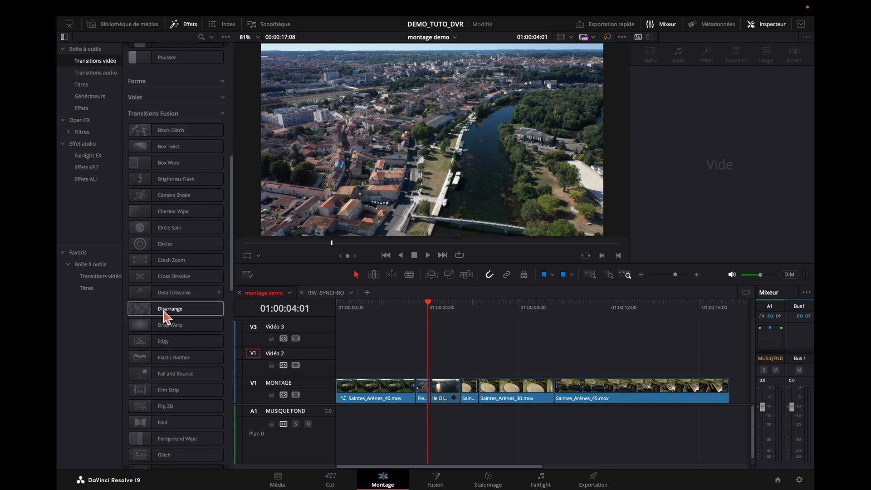
pyautogui.click(148, 245)
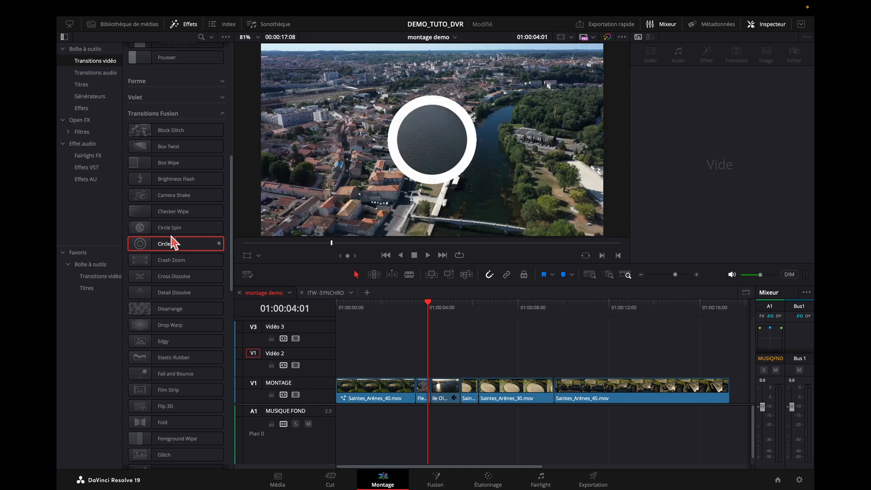
pyautogui.scroll(10, 176, 185)
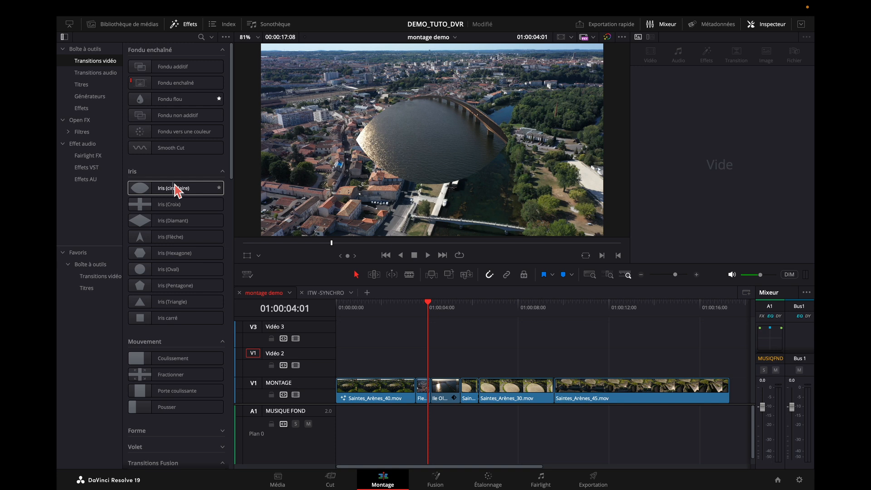
# Collapse the transition categories and look through Fondu enchaîné, Forme and Volet
pyautogui.click(222, 51)
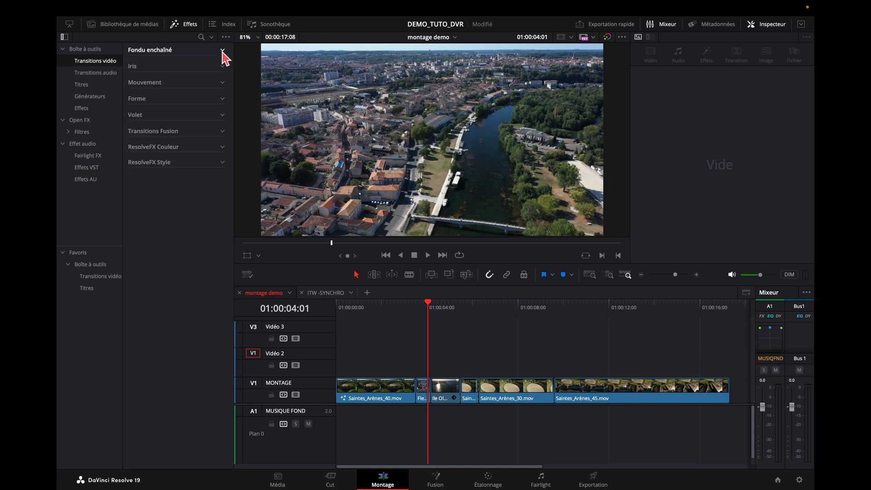
pyautogui.click(222, 51)
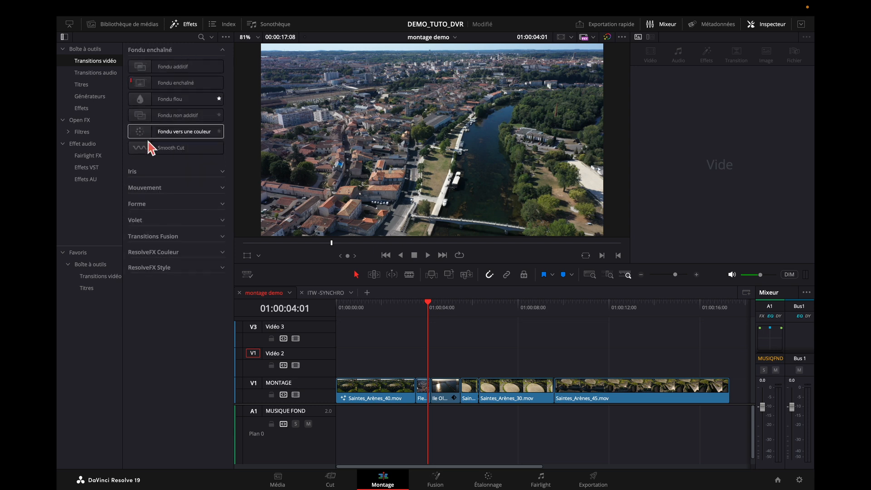
pyautogui.click(224, 207)
pyautogui.click(223, 205)
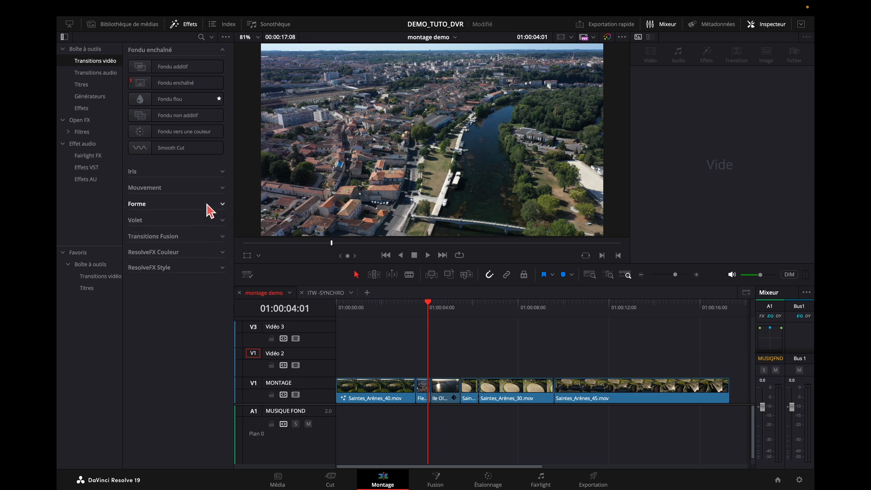
pyautogui.click(220, 222)
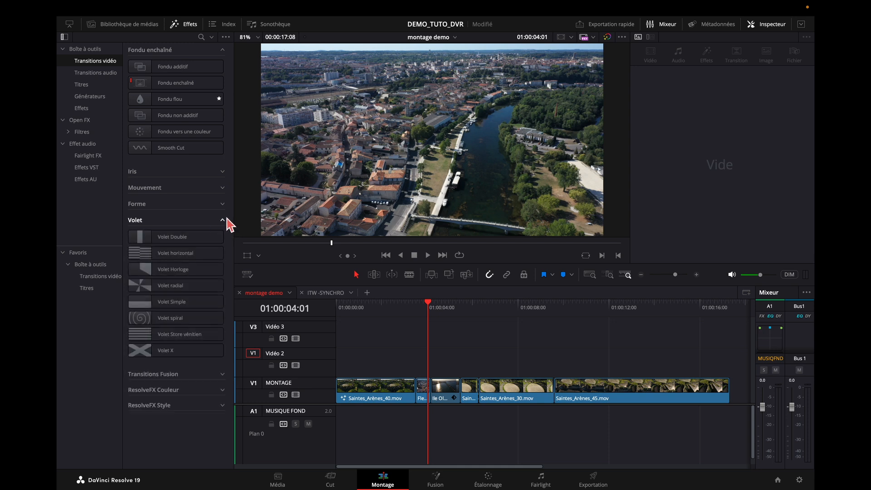
pyautogui.click(224, 221)
# Add the Pousser transition from Mouvement at the cut between Saintes_Arènes_40.mov and Fleuve Charente drone_108.mp4, and play it back
pyautogui.click(222, 188)
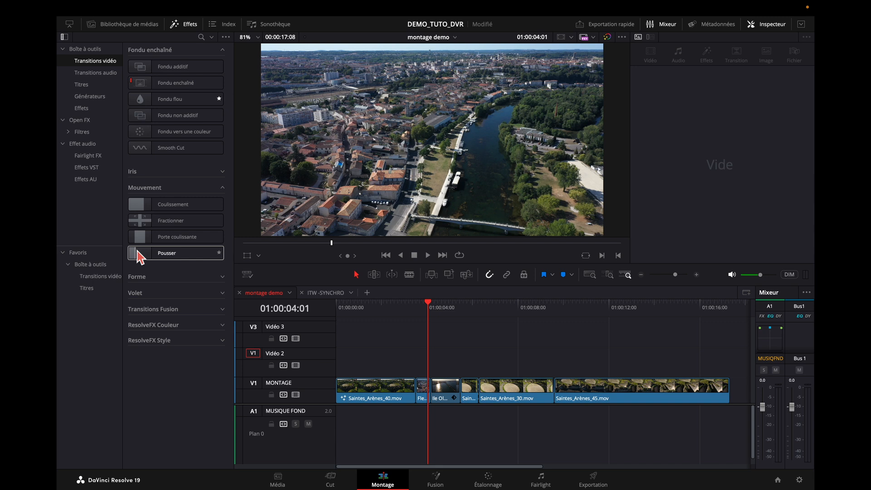
pyautogui.hotkey('ctrl', '=')
pyautogui.hotkey('ctrl', '=')
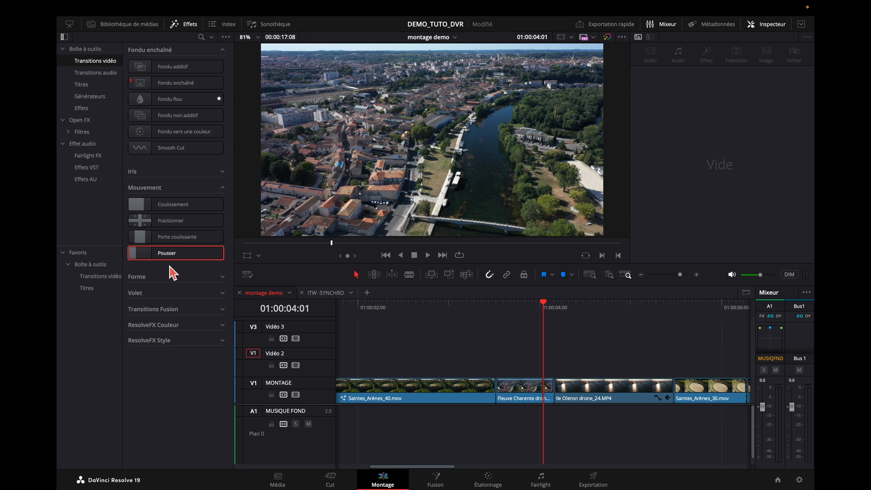
pyautogui.moveTo(156, 256); pyautogui.dragTo(497, 388)
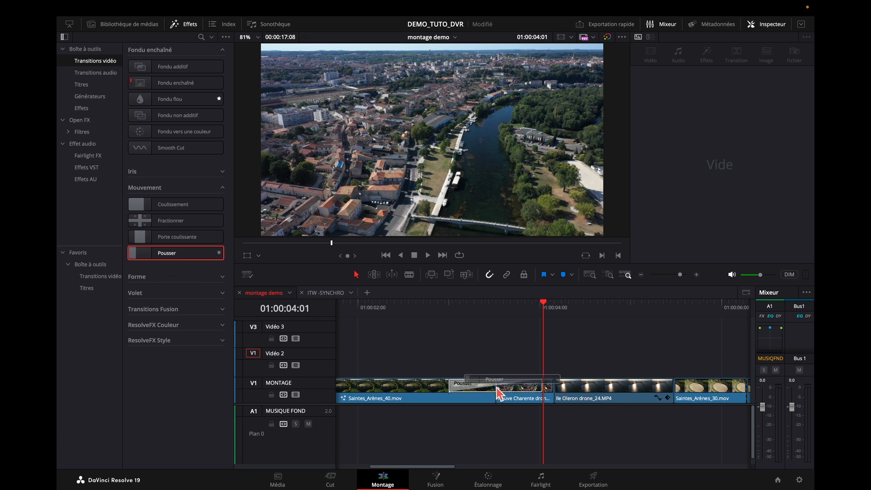
pyautogui.click(439, 313)
pyautogui.press('space')
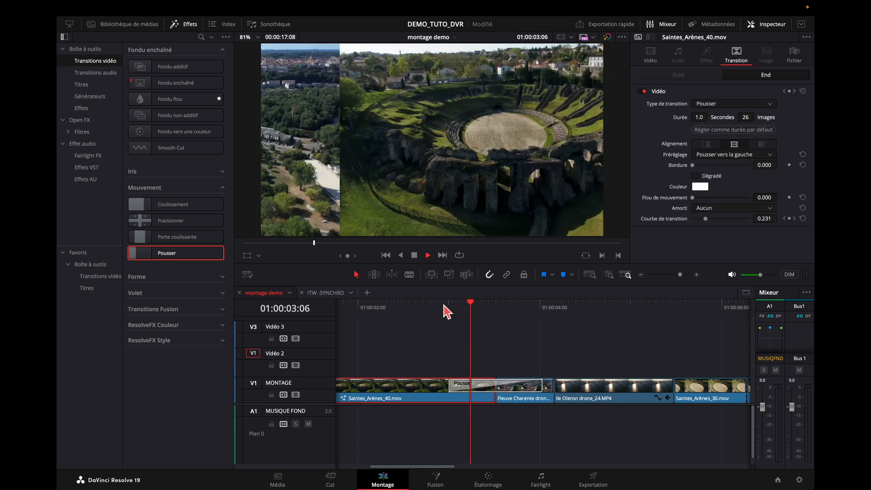
pyautogui.press('space')
pyautogui.click(433, 313)
pyautogui.press('space')
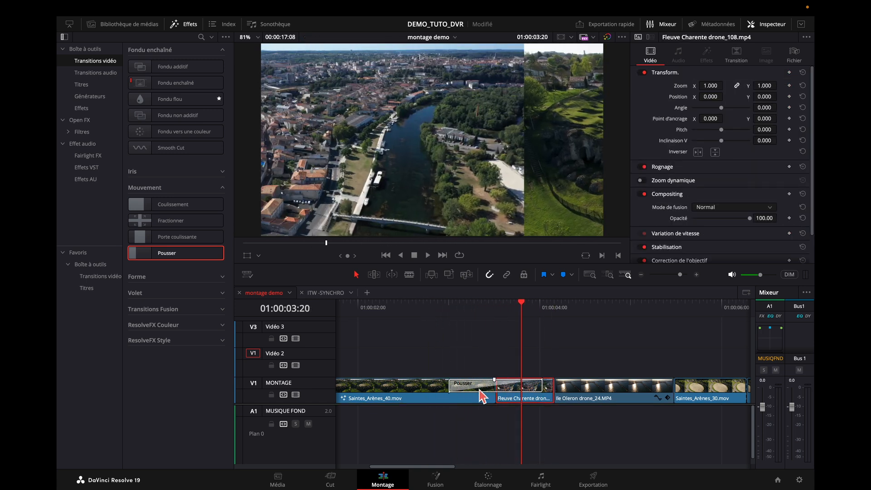
# Shorten the Pousser transition after Saintes_Arènes_40.mov to 0.2 seconds (4 images) and scrub across the cut
pyautogui.click(483, 396)
pyautogui.press('Delete')
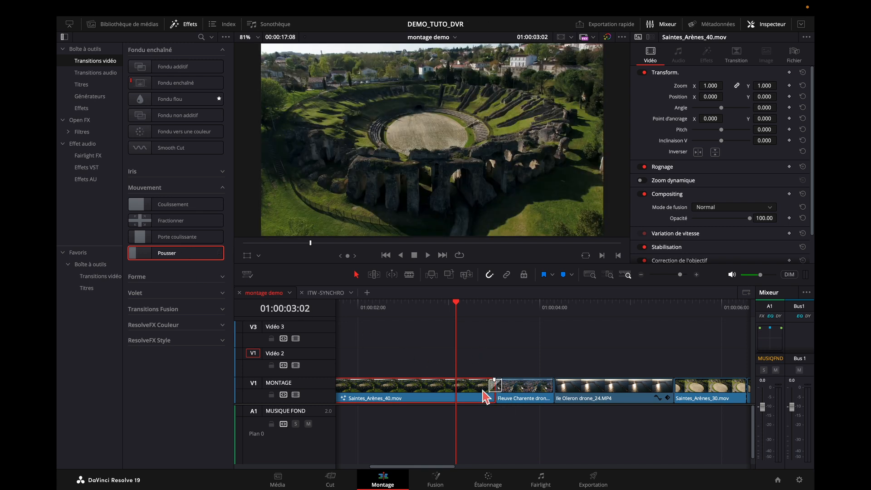
pyautogui.moveTo(458, 303); pyautogui.dragTo(499, 316)
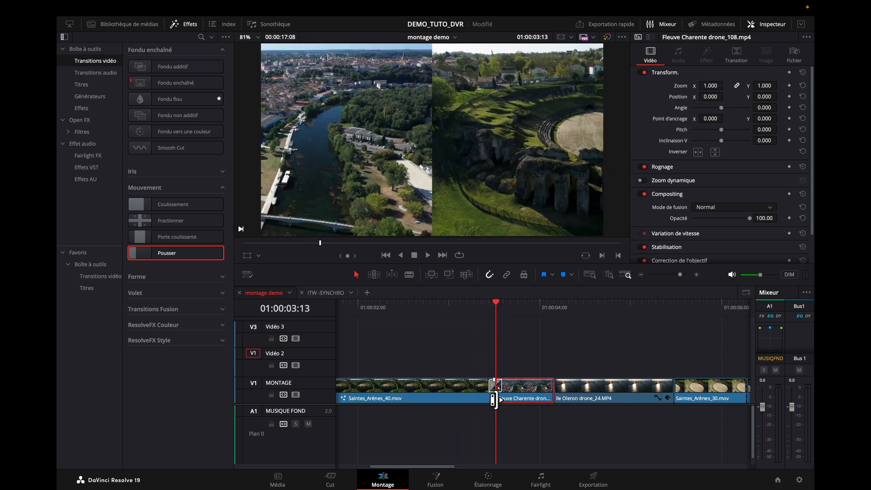
pyautogui.click(494, 390)
pyautogui.click(449, 311)
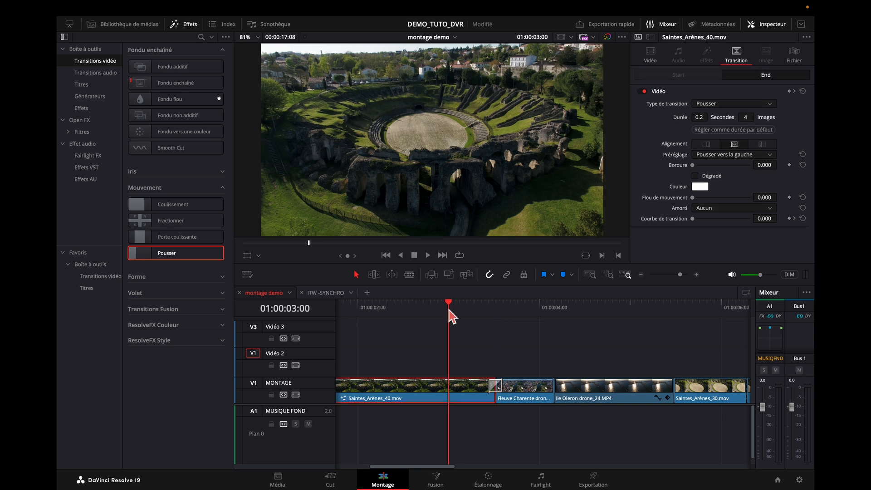
# Examine the shortened Pousser transition closely around 01:00:03:13 and play the passage back twice
pyautogui.click(504, 389)
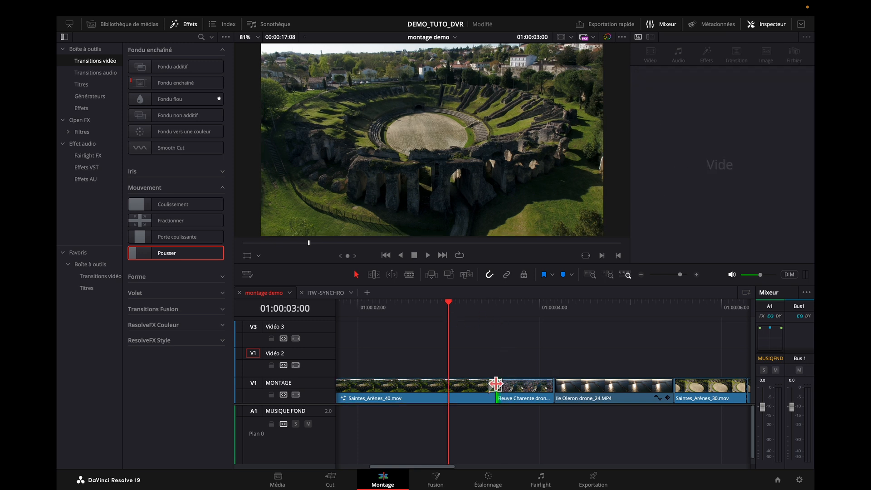
pyautogui.click(495, 386)
pyautogui.moveTo(455, 307); pyautogui.dragTo(484, 312)
pyautogui.press('super+equal')
pyautogui.press('super+equal')
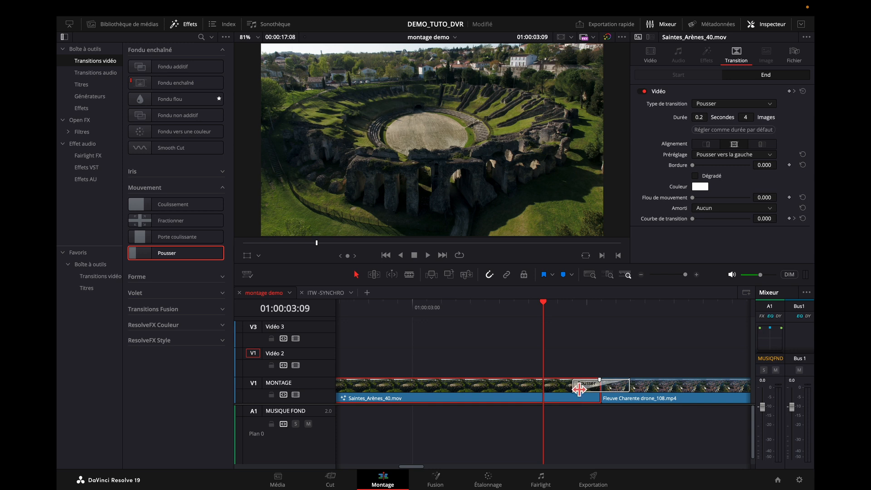
pyautogui.click(578, 388)
pyautogui.moveTo(550, 307); pyautogui.dragTo(600, 308)
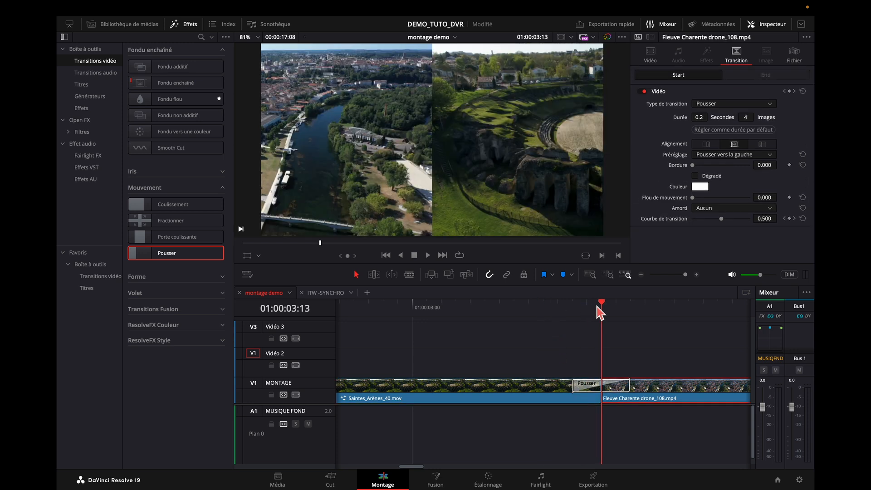
pyautogui.click(578, 388)
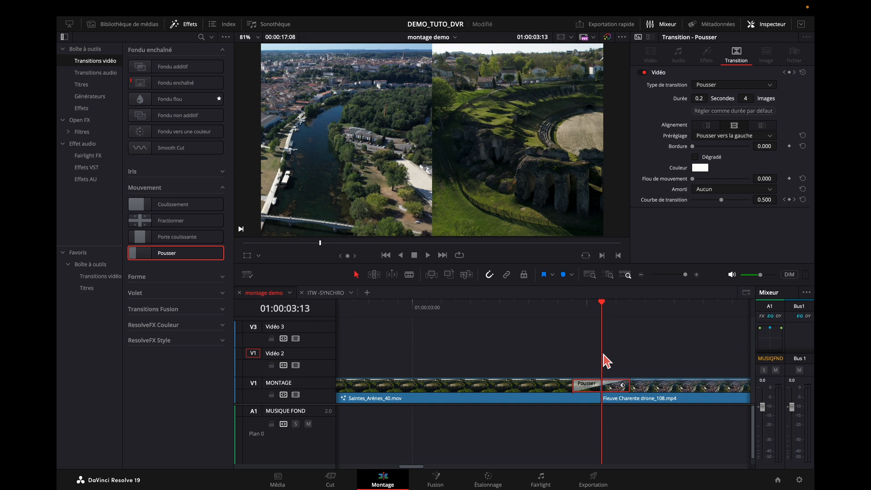
pyautogui.click(546, 312)
pyautogui.press('space')
pyautogui.press('space')
pyautogui.click(542, 310)
pyautogui.press('space')
pyautogui.press('space')
# Lengthen the Pousser transition symmetrically around the cut to 14 images, play it back, and save the project
pyautogui.click(594, 388)
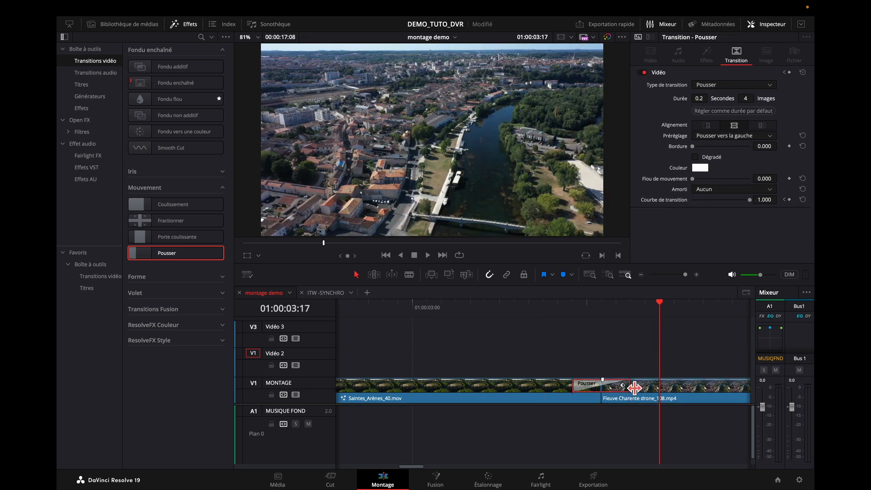
pyautogui.moveTo(634, 387); pyautogui.dragTo(708, 398)
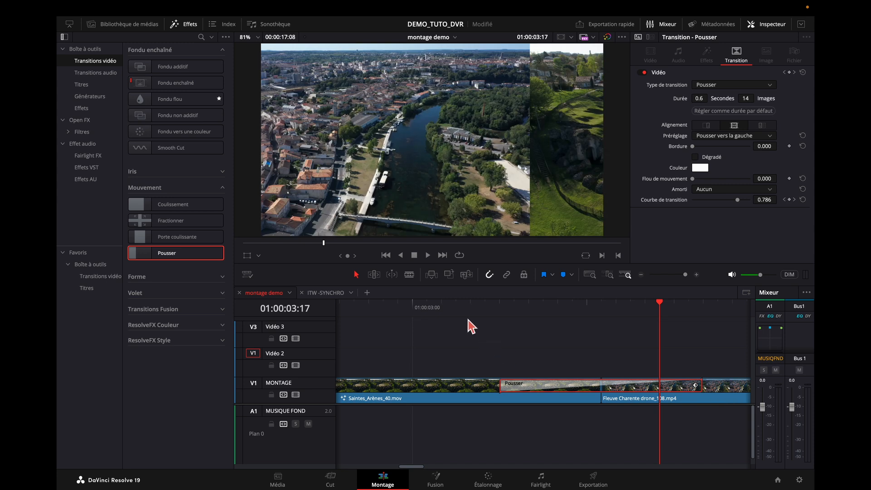
pyautogui.click(408, 315)
pyautogui.press('space')
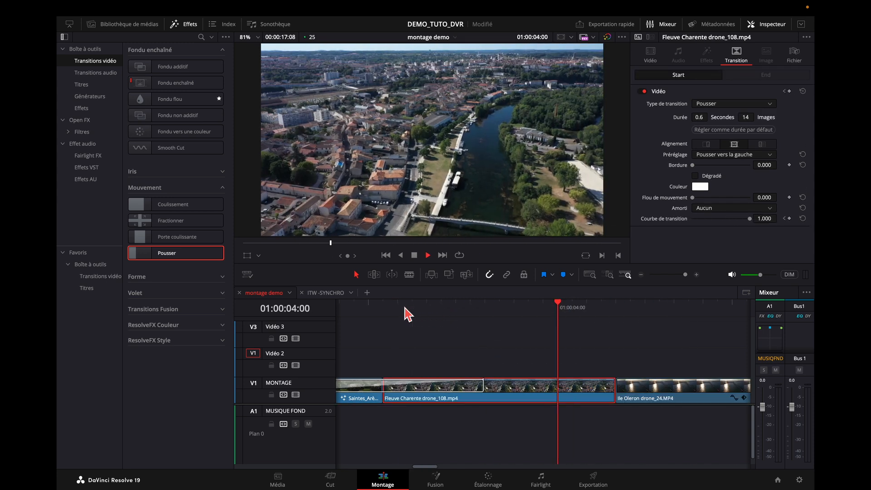
pyautogui.press('space')
pyautogui.hotkey('ctrl', 's')
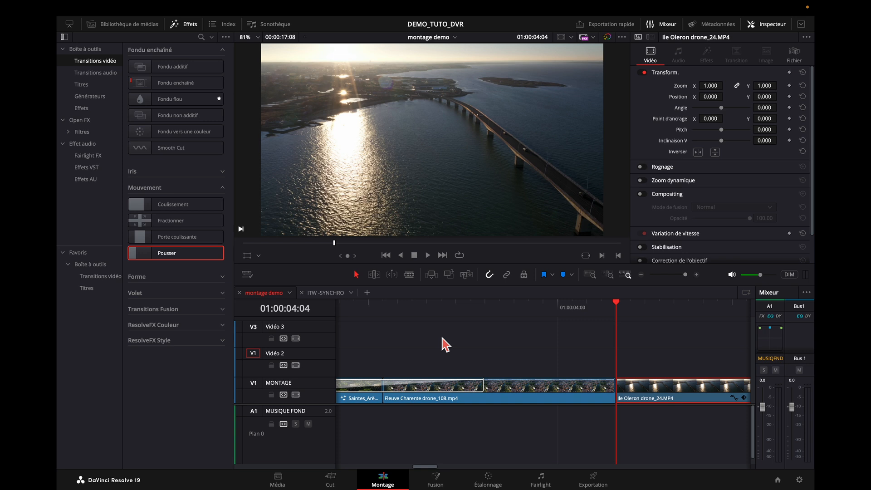
# Set the duration of the Pousser transition to 1.0 second (24 images)
pyautogui.click(479, 424)
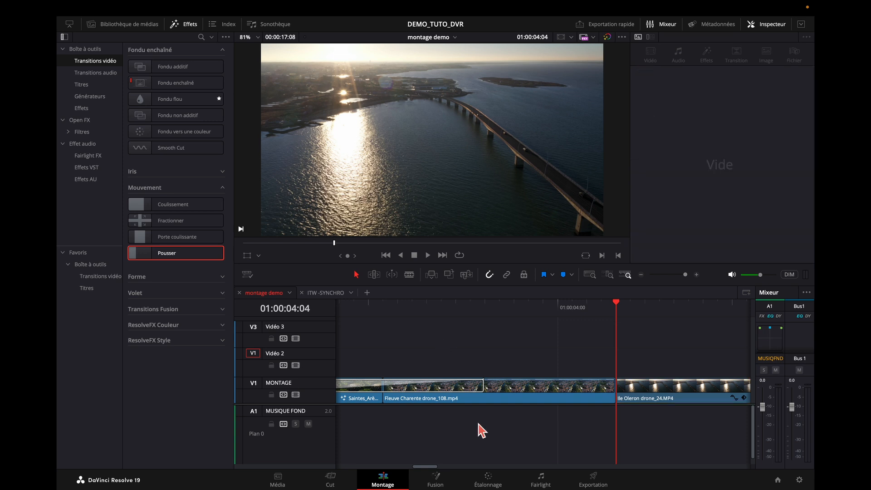
pyautogui.press('super+minus')
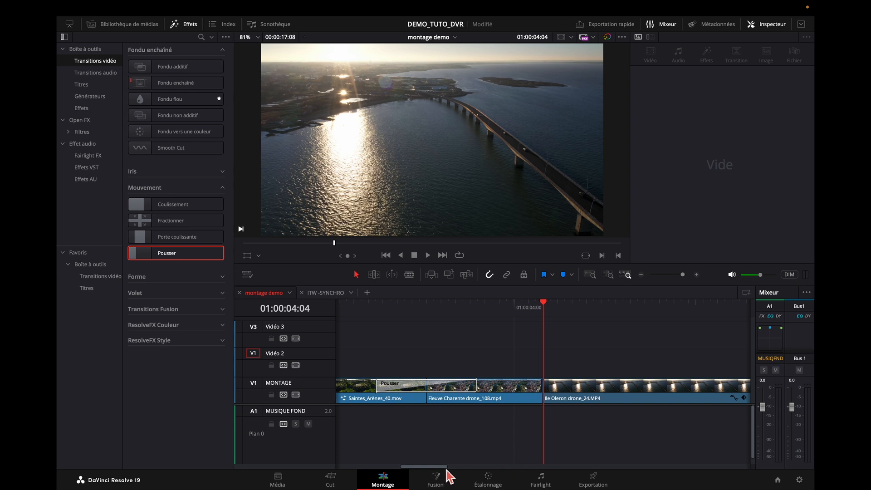
pyautogui.hscroll(-4, 433, 472)
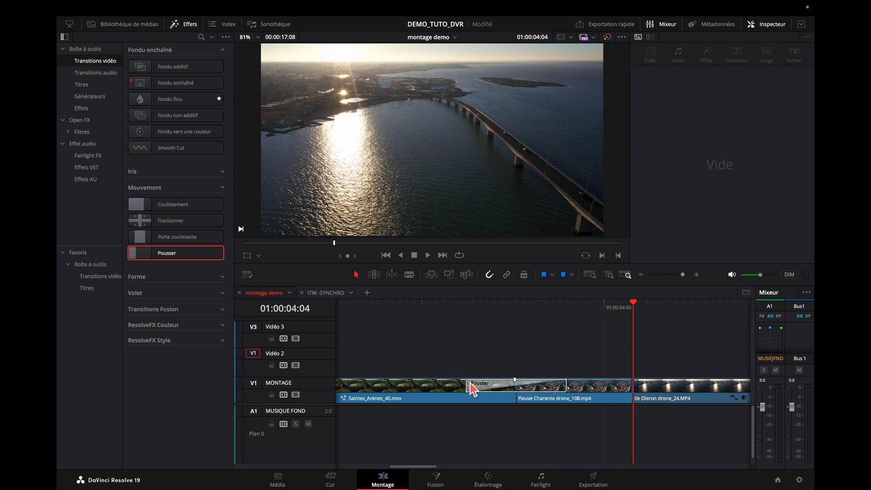
pyautogui.click(470, 382)
pyautogui.moveTo(698, 103)
pyautogui.mouseDown()
pyautogui.moveTo(682, 103)
pyautogui.moveTo(715, 103)
pyautogui.moveTo(691, 103)
pyautogui.moveTo(706, 102)
pyautogui.mouseUp()
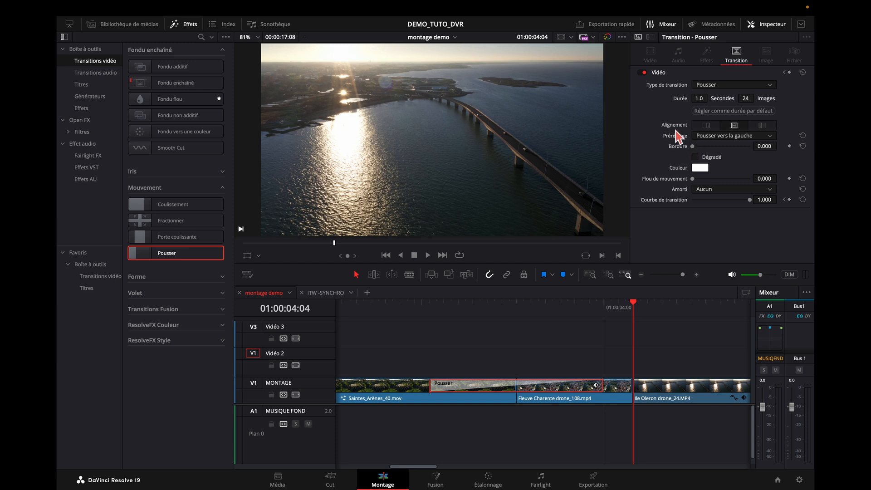
# Try aligning the Pousser transition before and after the cut, then centre it on the cut
pyautogui.click(707, 126)
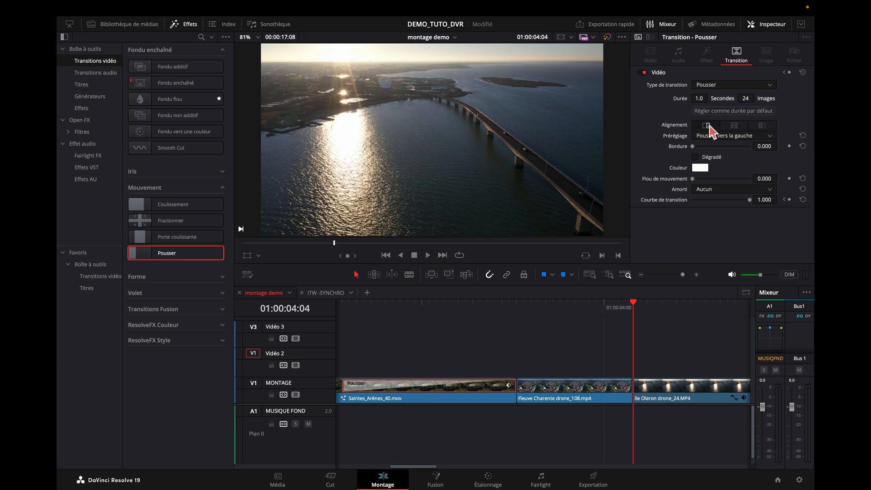
pyautogui.click(759, 126)
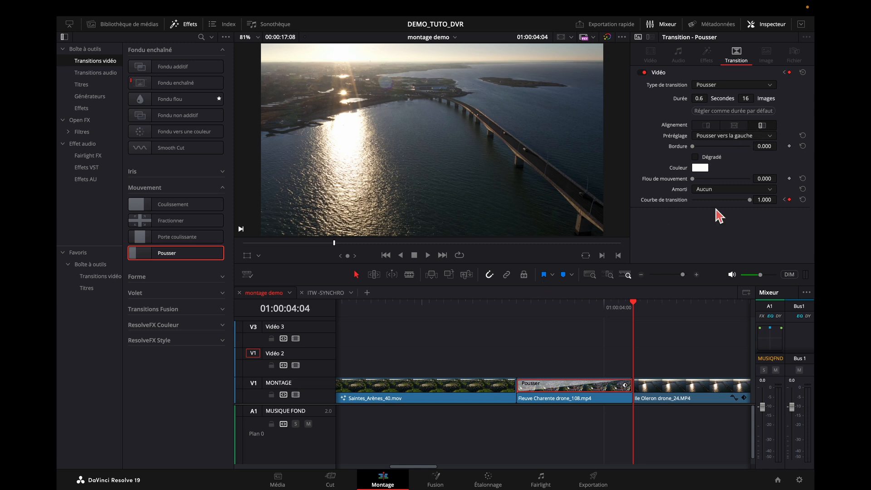
pyautogui.click(735, 126)
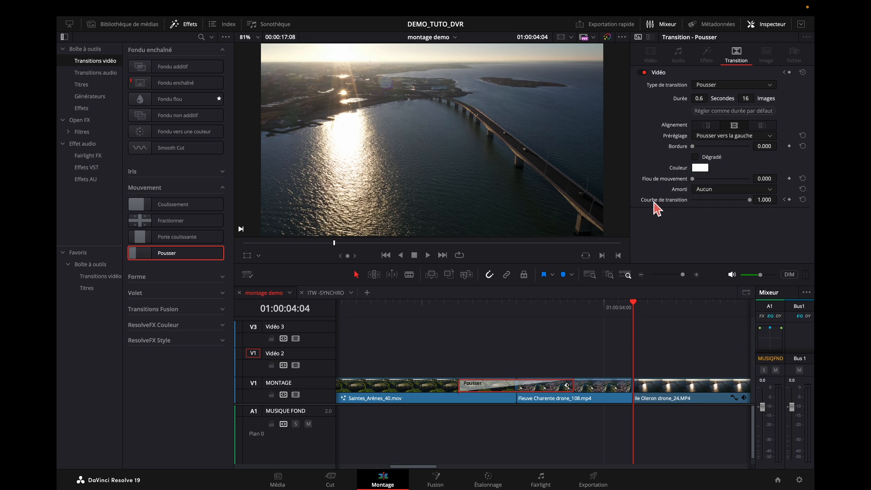
# Set the Pousser transition's Amorti to Approche & Éloignement and play the transition back
pyautogui.click(770, 190)
pyautogui.click(744, 230)
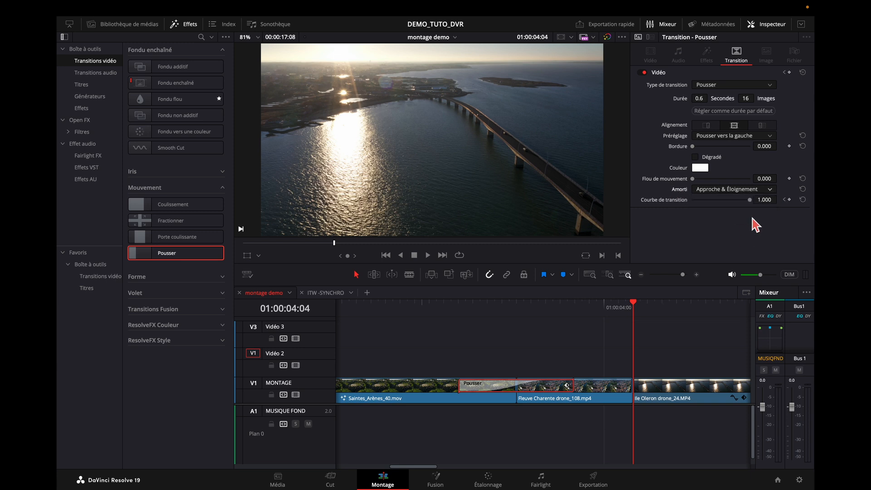
pyautogui.click(360, 310)
pyautogui.press('space')
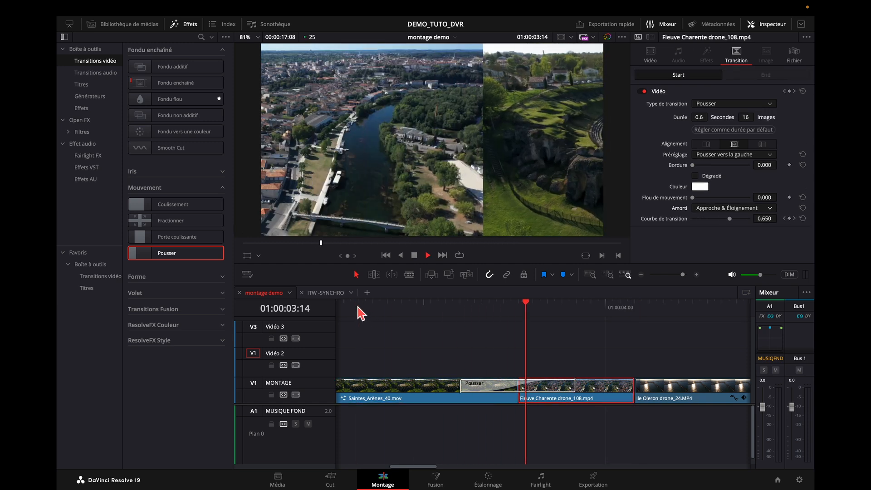
# Lengthen the Pousser transition between Saintes_Arènes_40.mov and Fleuve Charente drone_108.mp4 to 26 images and play it back several times
pyautogui.click(358, 307)
pyautogui.press('space')
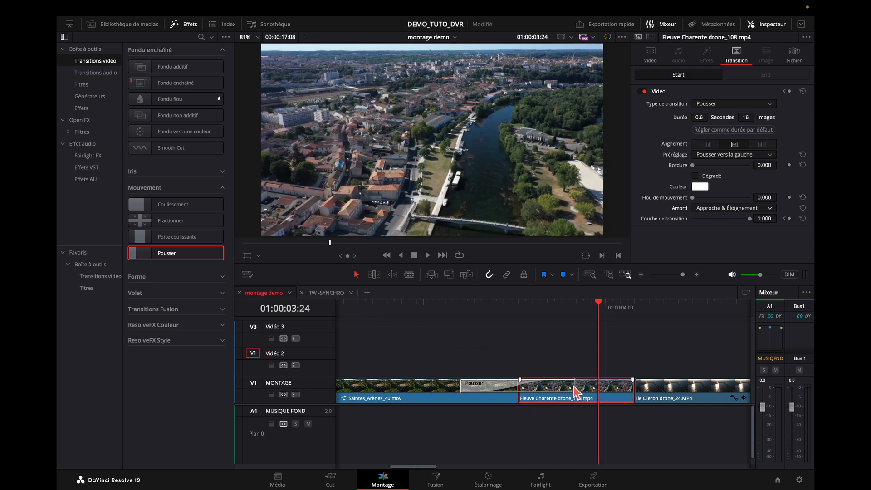
pyautogui.moveTo(577, 390); pyautogui.dragTo(612, 391)
pyautogui.click(358, 306)
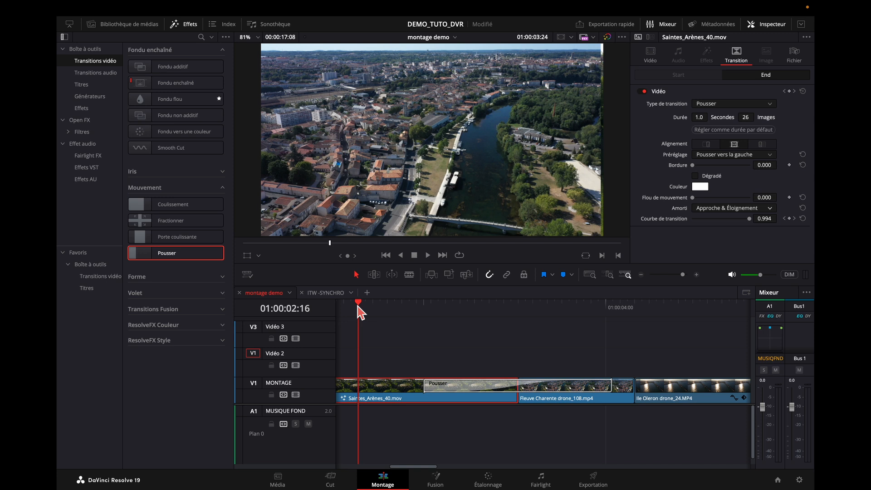
pyautogui.press('space')
pyautogui.click(356, 305)
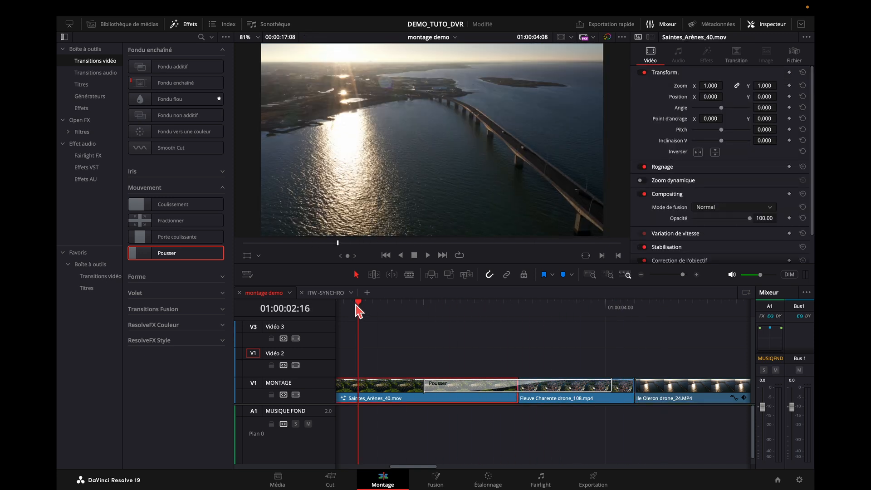
pyautogui.press('space')
pyautogui.click(356, 305)
pyautogui.press('space')
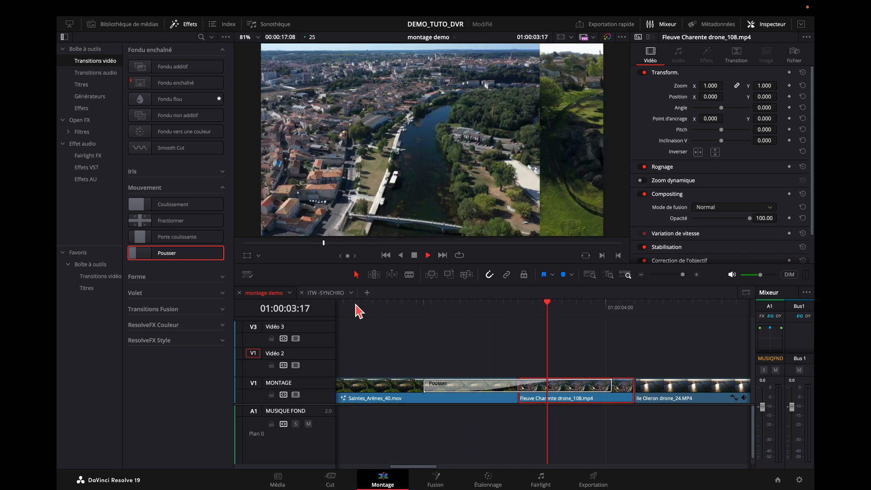
pyautogui.press('space')
pyautogui.click(436, 386)
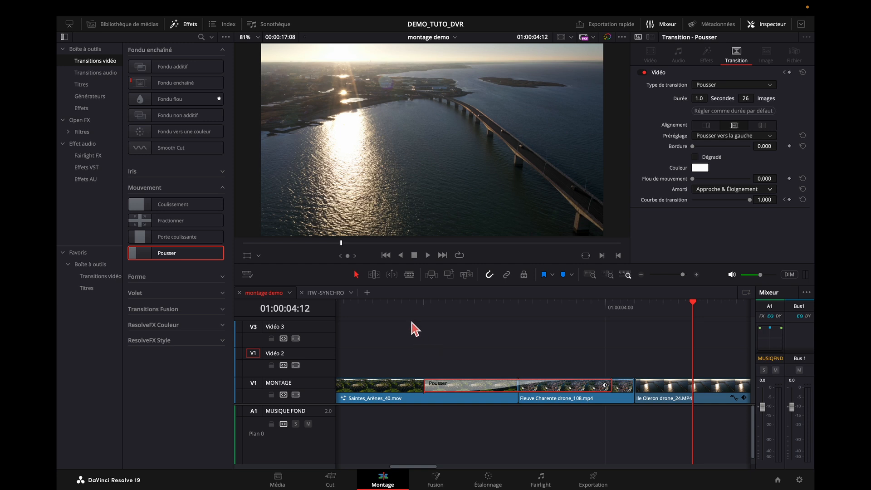
pyautogui.click(390, 311)
pyautogui.press('space')
pyautogui.press('space')
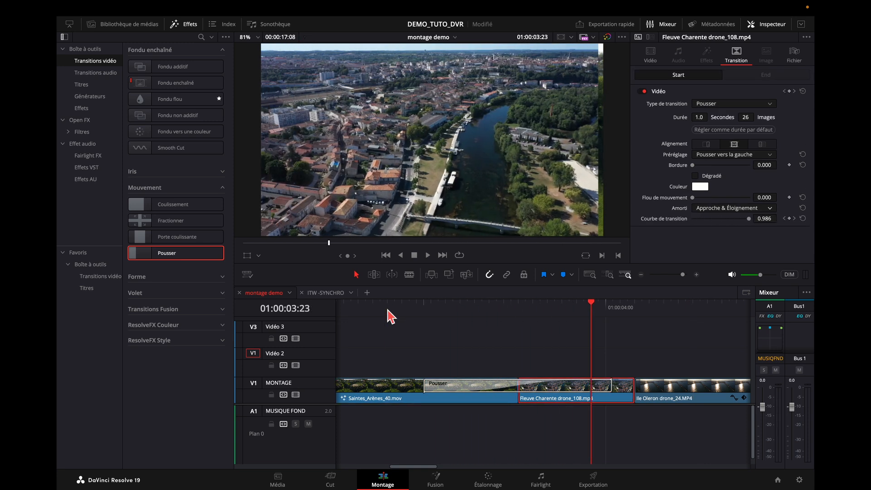
# Save the adjusted Pousser transition as a preset named "Pousser 2" and select it in the Utilisateur category
pyautogui.click(514, 398)
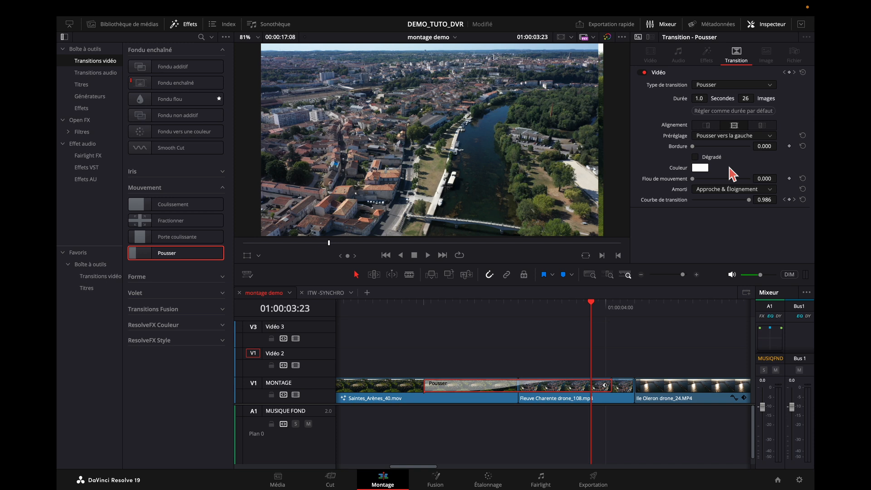
pyautogui.rightClick(566, 389)
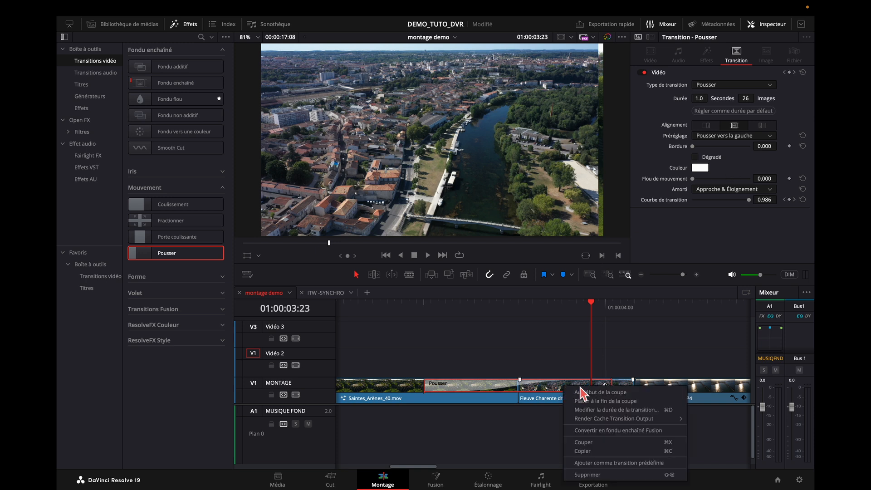
pyautogui.click(620, 463)
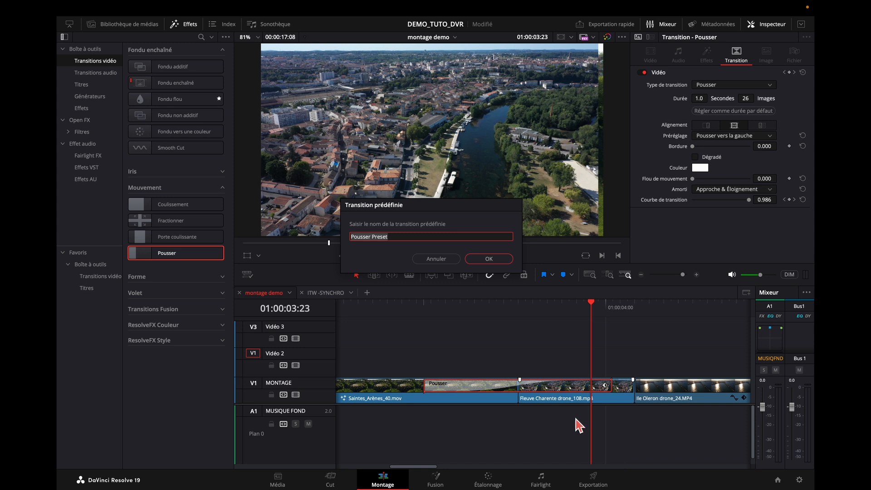
pyautogui.click(411, 241)
pyautogui.write('2')
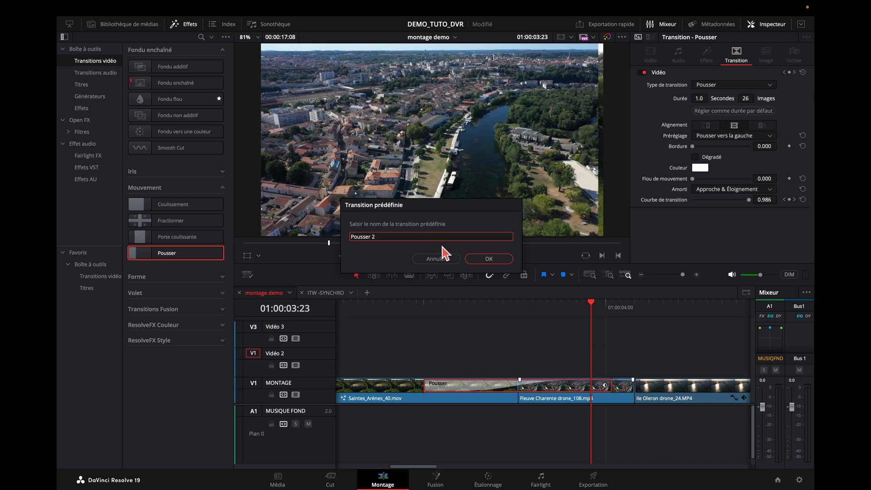
pyautogui.click(499, 261)
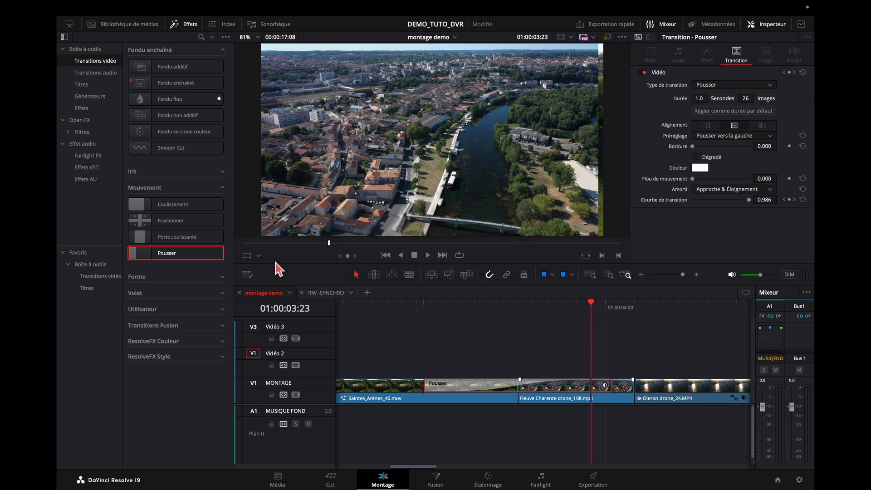
pyautogui.click(223, 311)
pyautogui.click(172, 328)
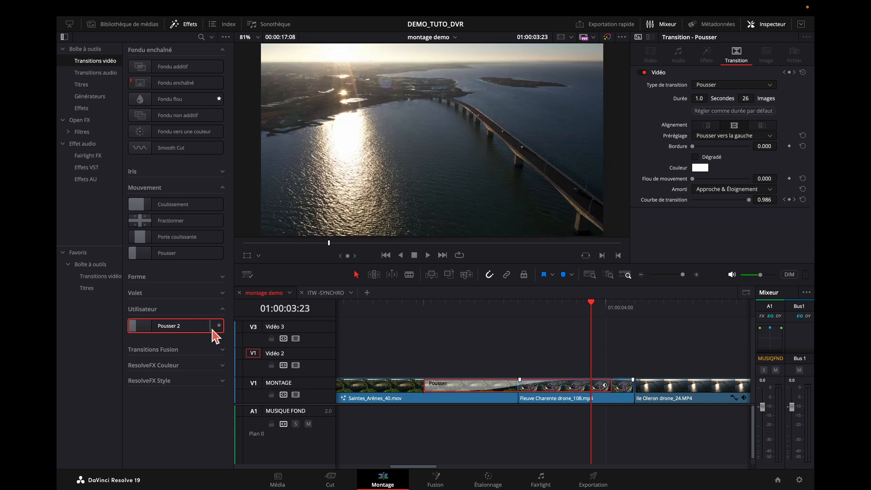
# Shorten the Pousser transition to 10 images and move the playhead to the start of Saintes_Arènes_30.mov
pyautogui.moveTo(616, 389); pyautogui.dragTo(557, 388)
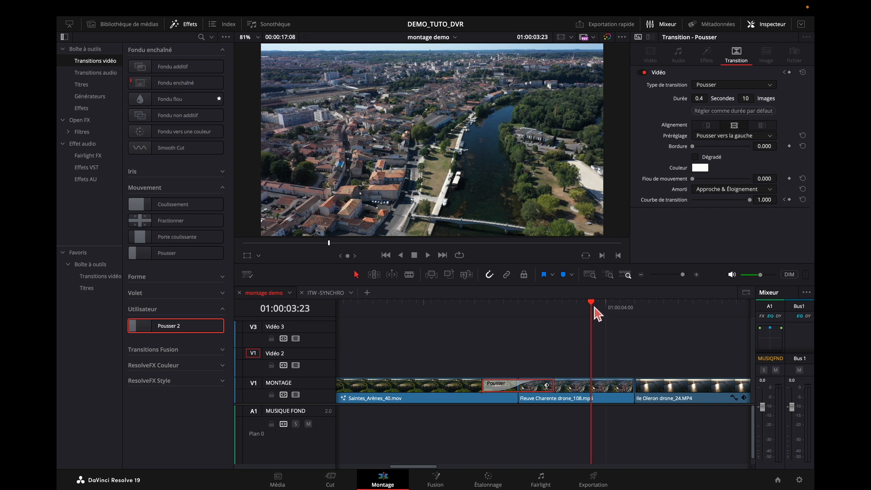
pyautogui.press('super+minus')
pyautogui.press('super+minus')
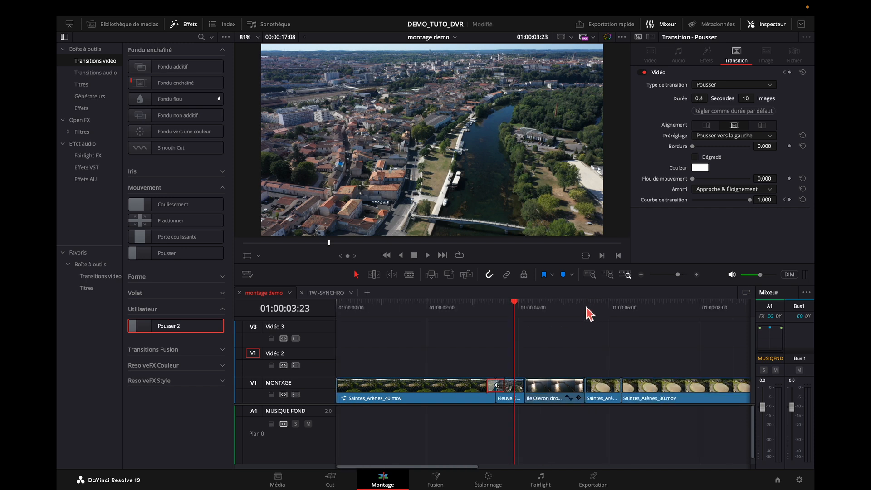
pyautogui.moveTo(516, 306); pyautogui.dragTo(622, 319)
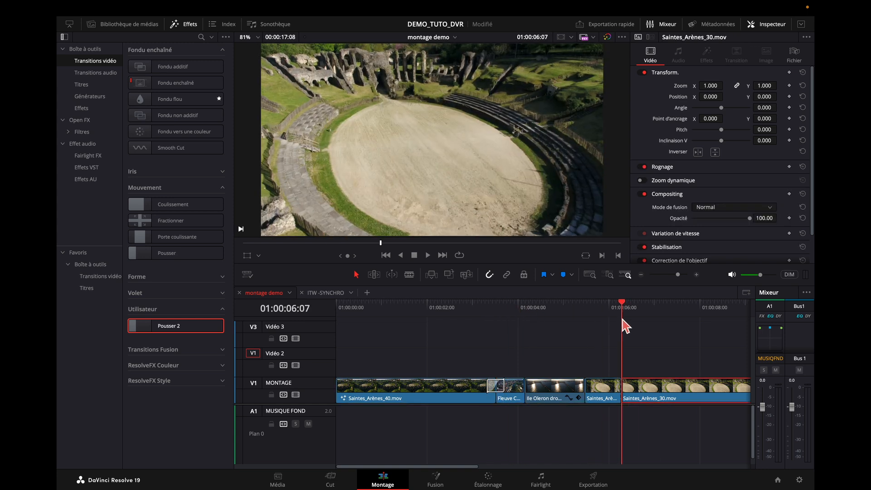
# Copy the Pousser transition and move the playhead to the cut before Saintes_Arènes_45.mov
pyautogui.click(495, 390)
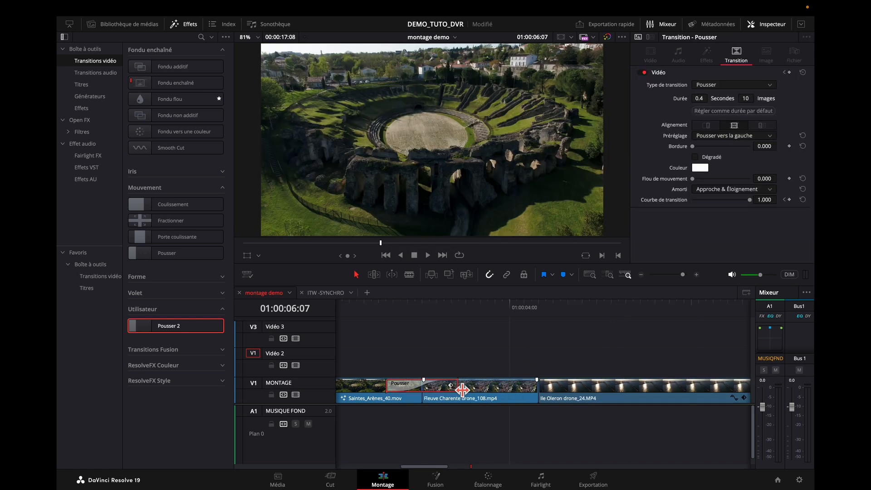
pyautogui.rightClick(443, 385)
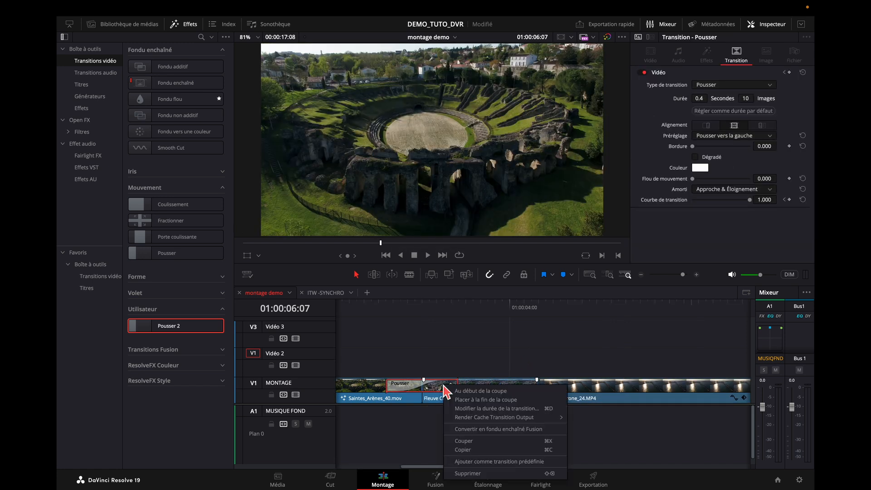
pyautogui.click(482, 452)
pyautogui.hotkey('ctrl', '-')
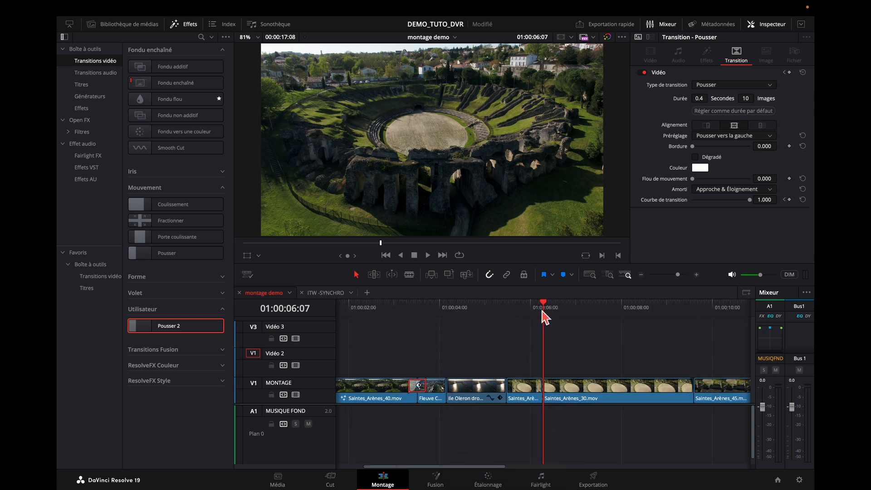
pyautogui.press('Up')
pyautogui.press('Down')
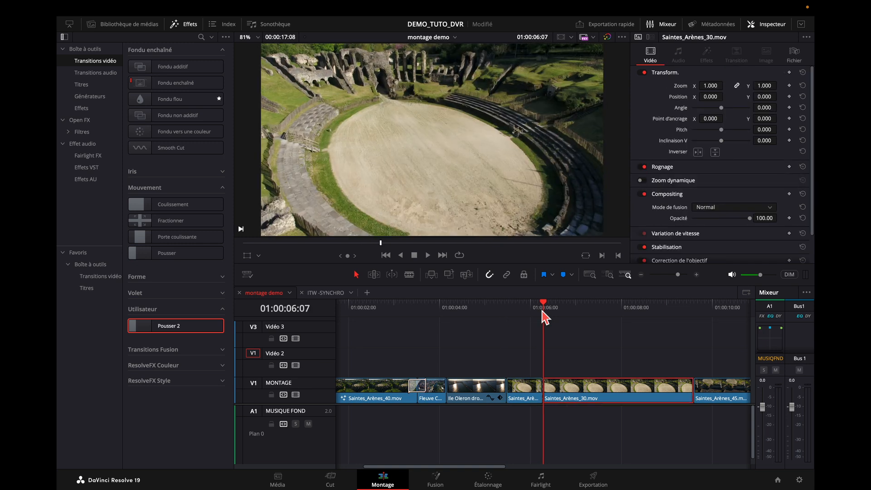
pyautogui.press('Down')
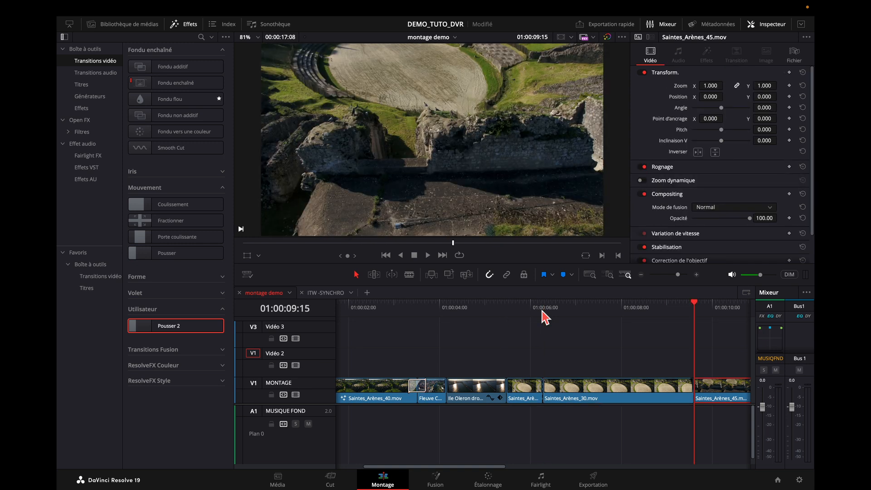
# Paste the copied transition onto the cut between Saintes_Arènes_30.mov and Saintes_Arènes_45.mov and play it back
pyautogui.click(690, 393)
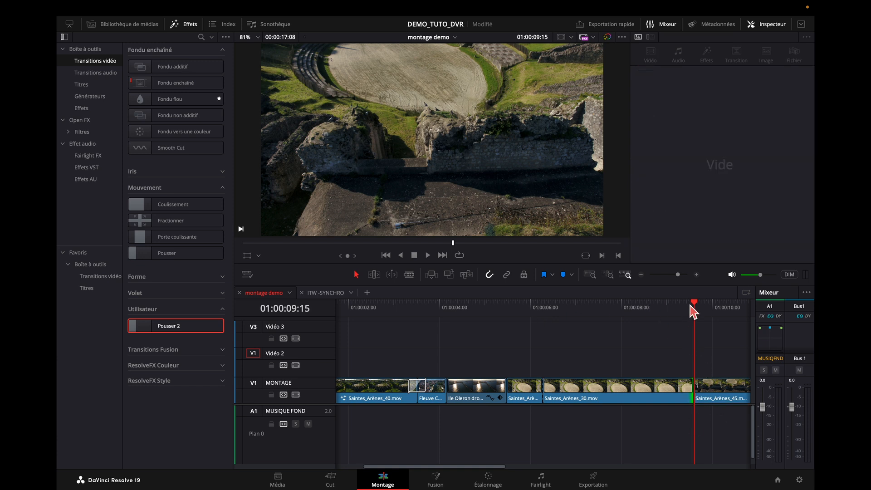
pyautogui.moveTo(697, 309)
pyautogui.mouseDown()
pyautogui.moveTo(724, 306)
pyautogui.moveTo(699, 311)
pyautogui.mouseUp()
pyautogui.click(711, 310)
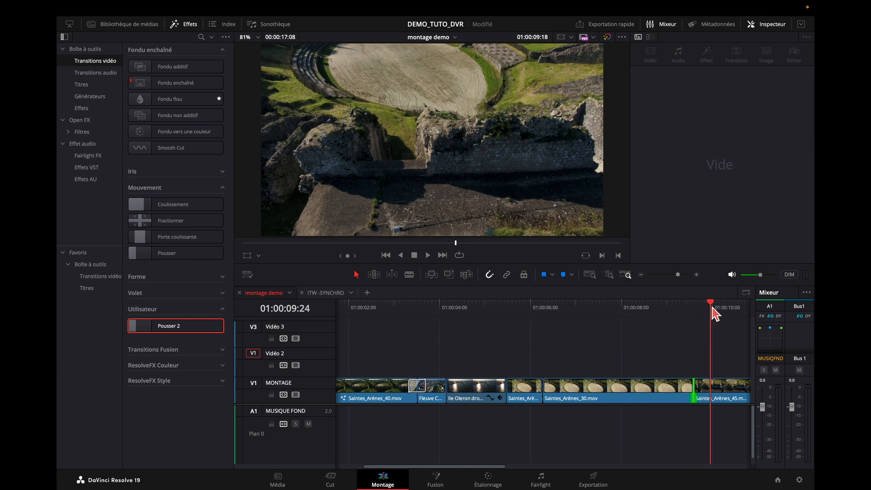
pyautogui.moveTo(709, 309); pyautogui.dragTo(694, 309)
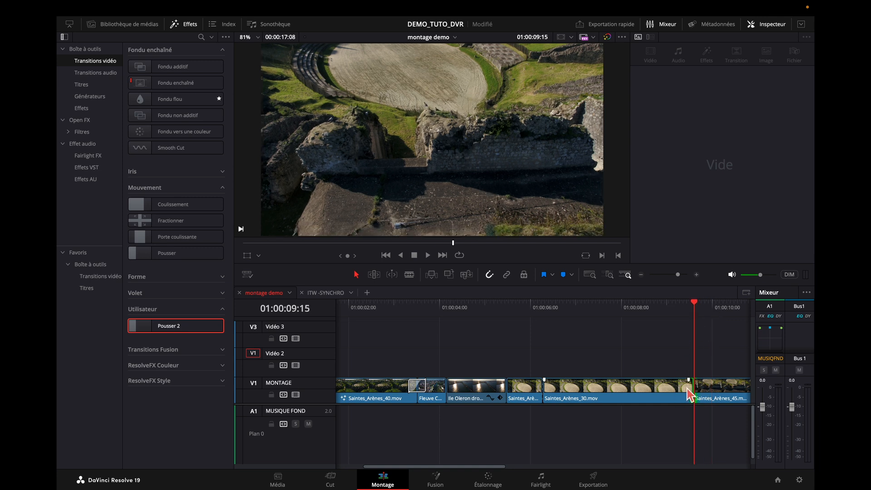
pyautogui.press('super+t')
pyautogui.click(661, 308)
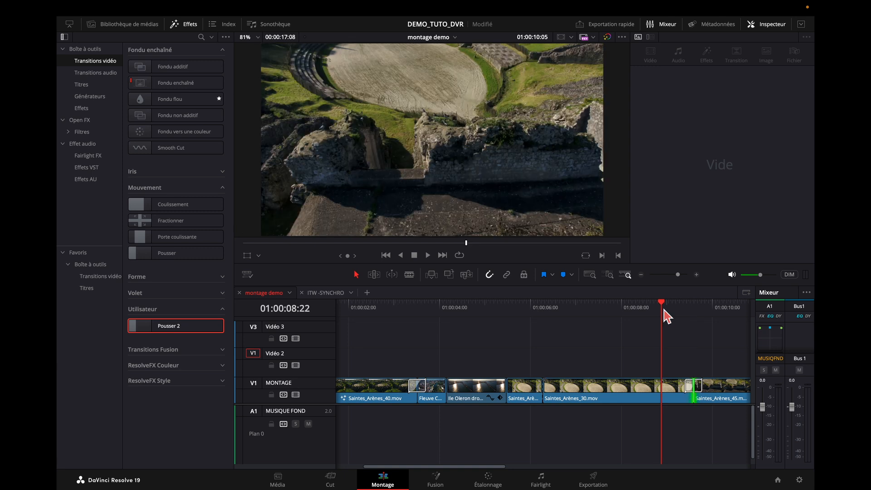
pyautogui.press('space')
pyautogui.click(663, 309)
pyautogui.press('space')
pyautogui.press('space')
# Delete the transition before Saintes_Arènes_45.mov and the Pousser transition after Saintes_Arènes_40.mov
pyautogui.click(707, 391)
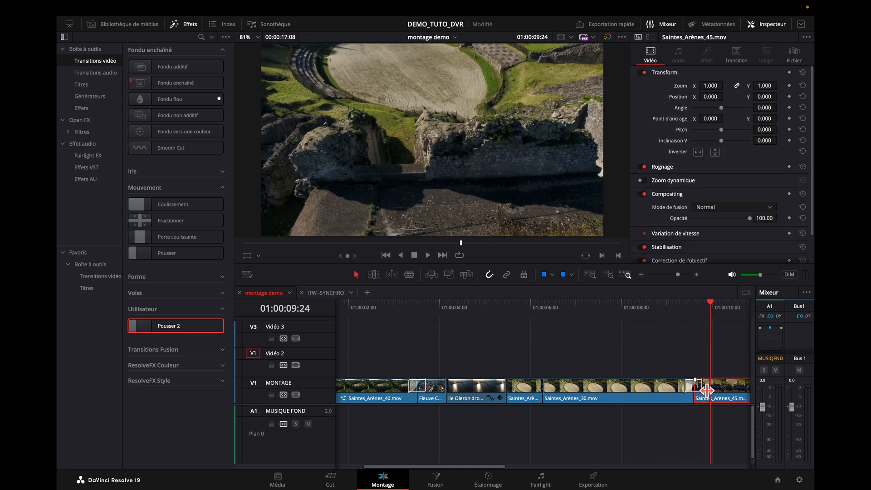
pyautogui.click(696, 385)
pyautogui.press('Delete')
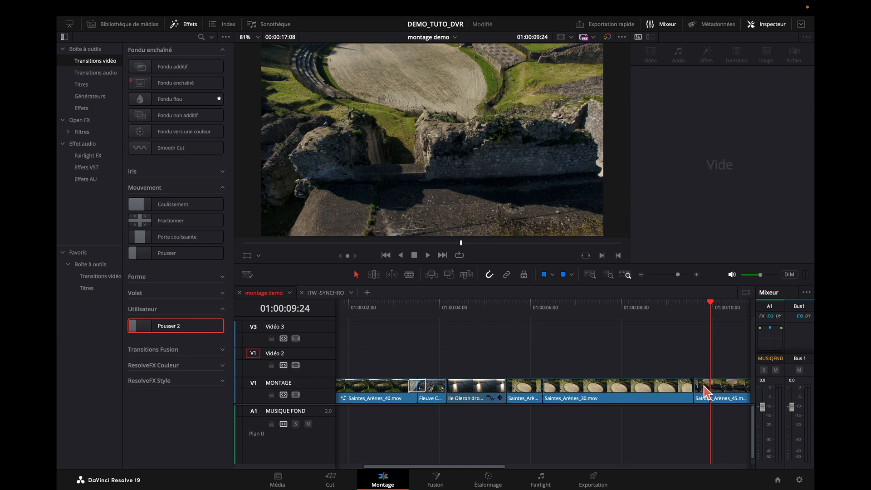
pyautogui.click(427, 389)
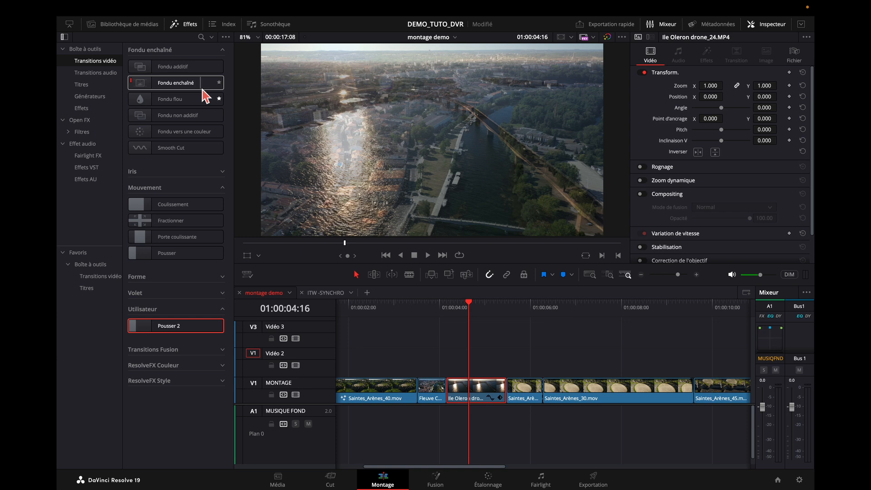
# Set Fondu additif as the default transition and place the playhead on the cut between Fleuve Charente drone_108.mp4 and Ile Oleron drone_24.MP4
pyautogui.click(188, 68)
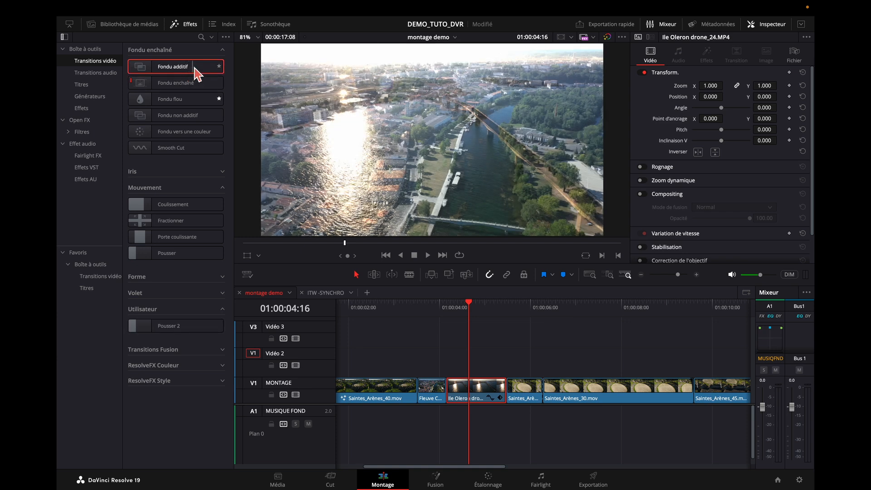
pyautogui.rightClick(196, 72)
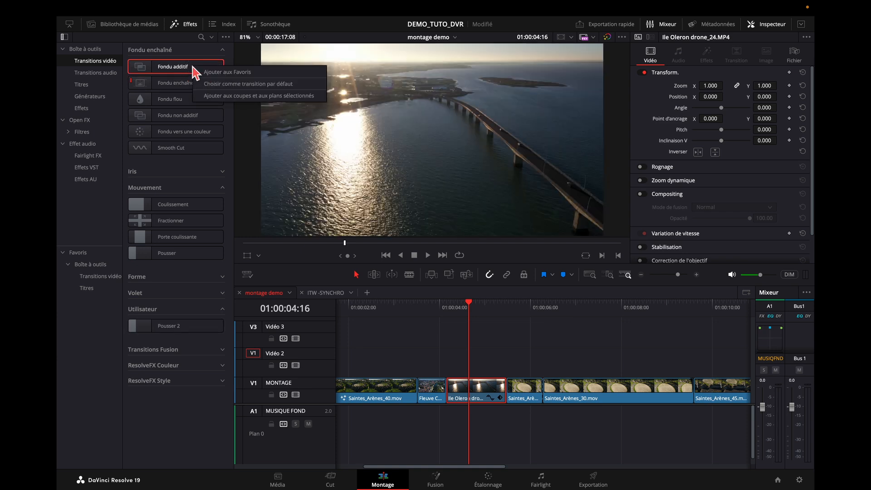
pyautogui.click(227, 87)
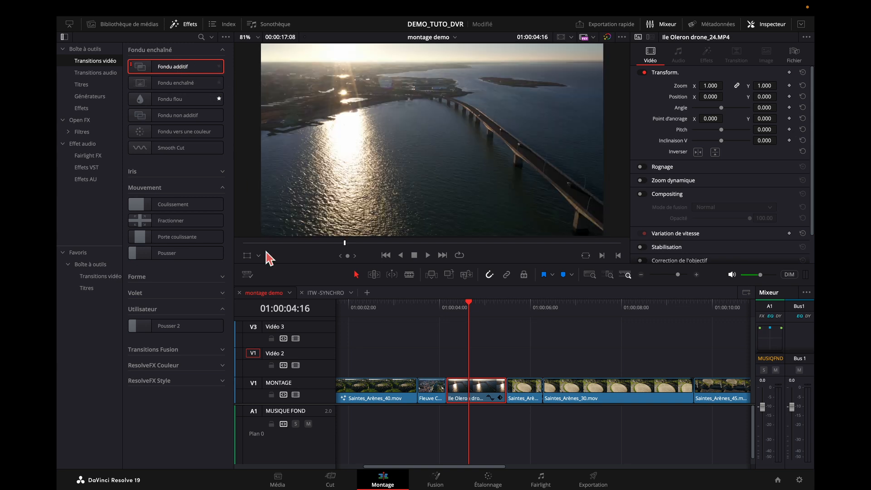
pyautogui.click(439, 304)
pyautogui.moveTo(439, 303); pyautogui.dragTo(447, 304)
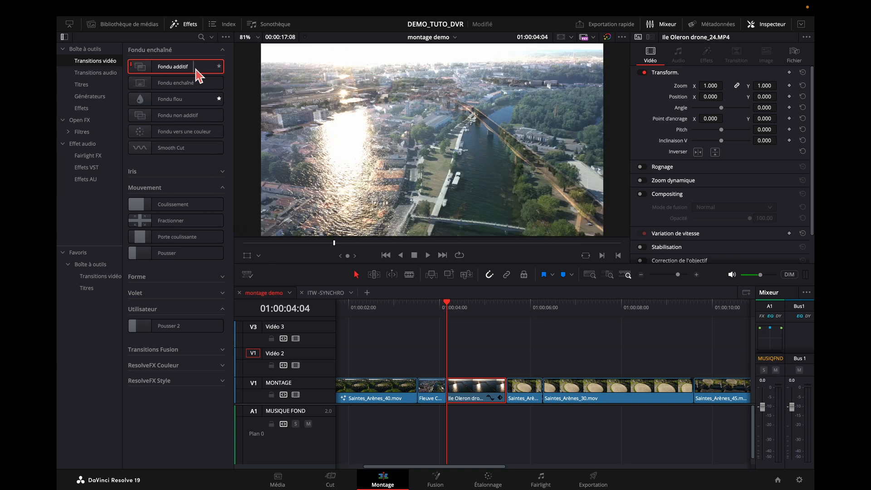
# Add a Fondu additif transition to the cut after Ile Oleron drone_24.MP4, undoing any accidental deletion
pyautogui.moveTo(182, 74); pyautogui.dragTo(506, 393)
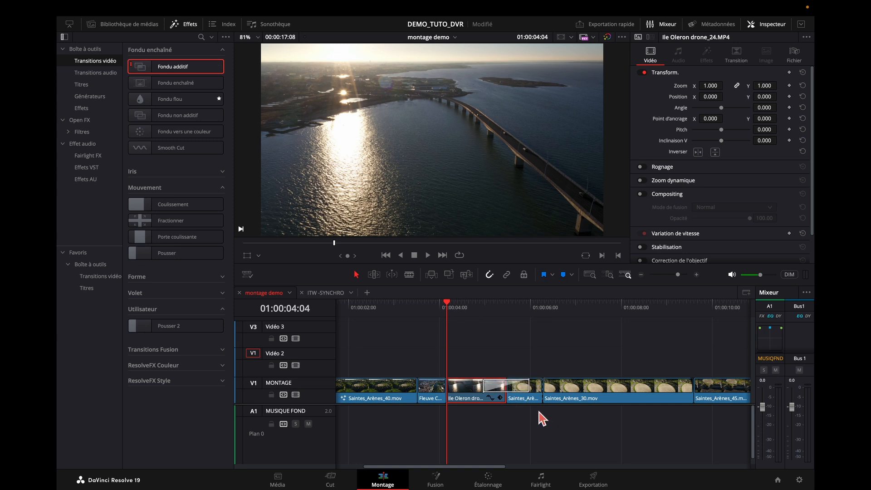
pyautogui.press('BackSpace')
pyautogui.press('super+z')
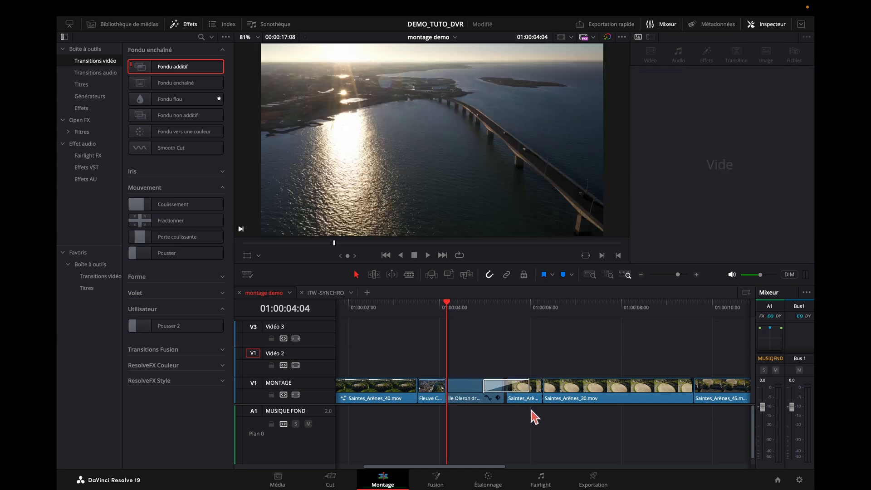
# Delete the Fondu additif after Ile Oleron drone_24.MP4 and apply Fondu additif to the cut at the playhead instead
pyautogui.click(523, 389)
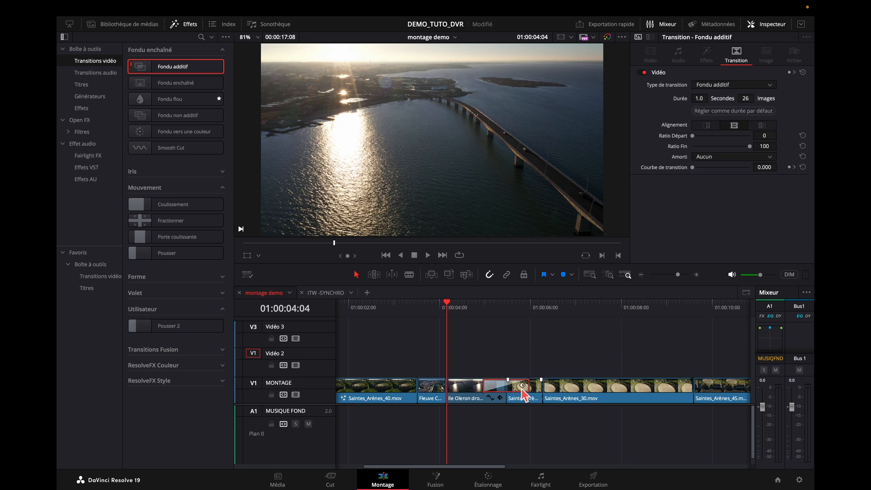
pyautogui.press('Delete')
pyautogui.doubleClick(181, 67)
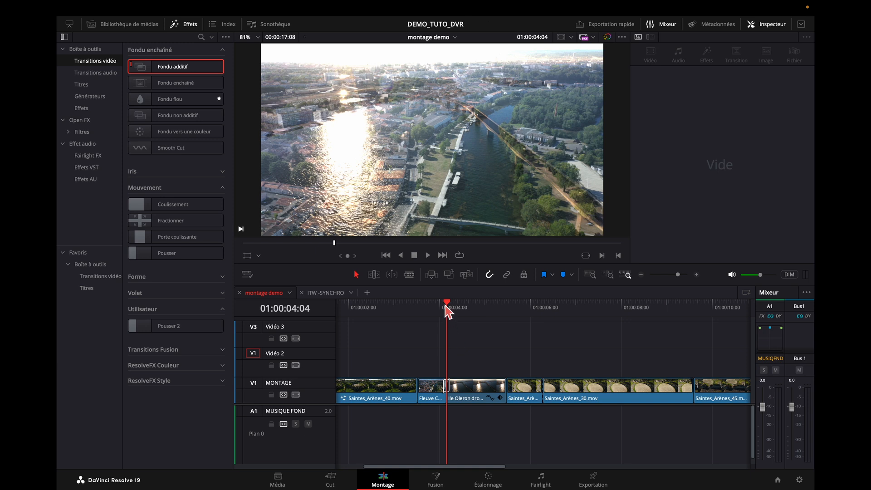
# Delete the Fondu additif transition between Fleuve Charente drone_108.mp4 and Ile Oleron drone_24.MP4
pyautogui.moveTo(451, 304)
pyautogui.mouseDown()
pyautogui.moveTo(480, 305)
pyautogui.moveTo(456, 306)
pyautogui.mouseUp()
pyautogui.scroll(5, 453, 391)
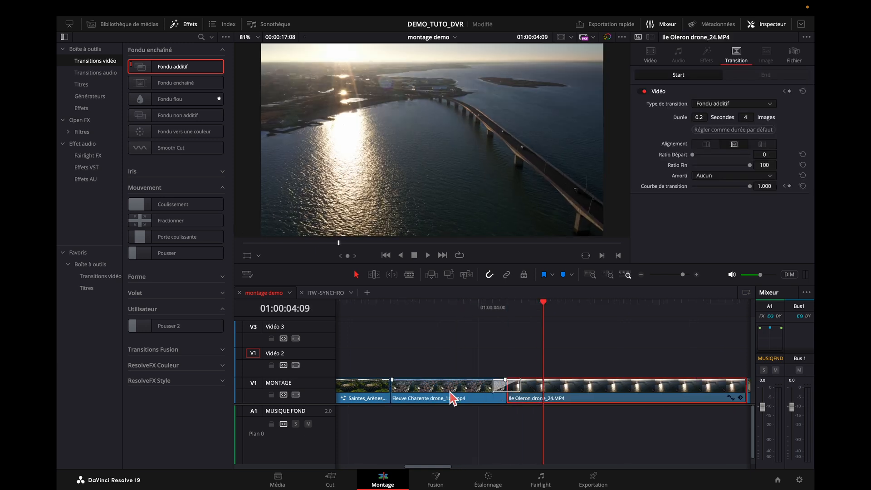
pyautogui.click(492, 385)
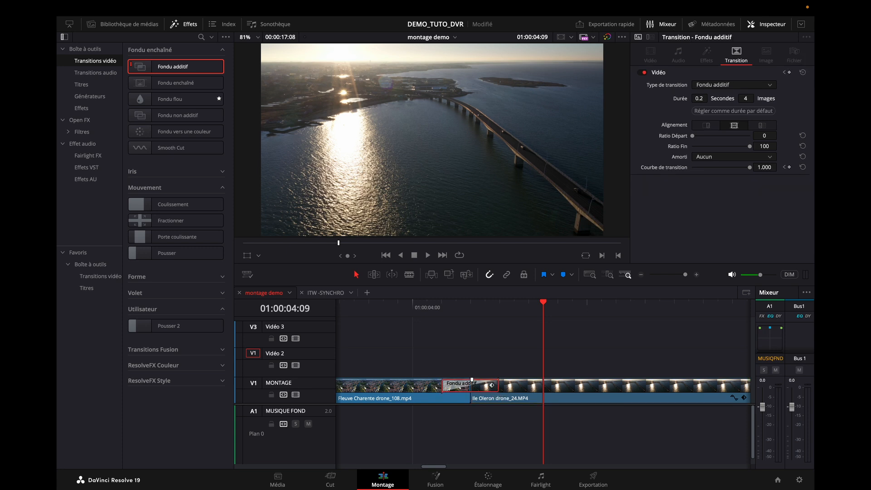
pyautogui.click(499, 385)
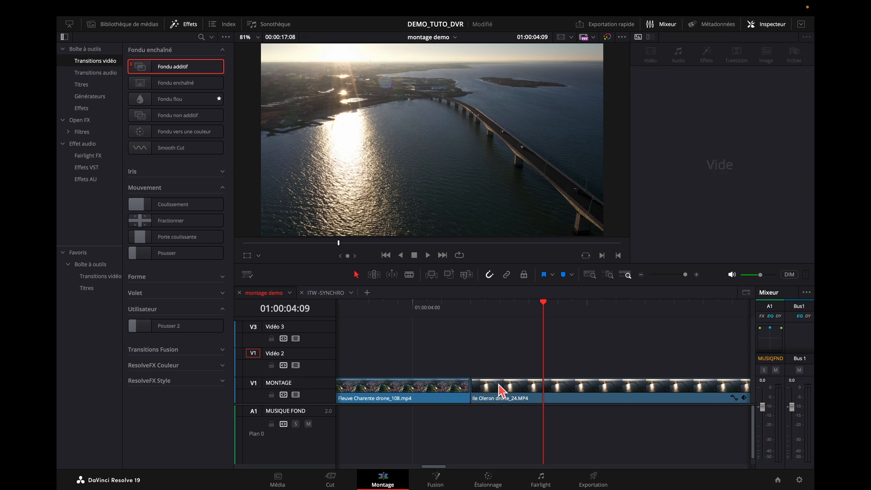
# Select the cut between Fleuve Charente drone_108.mp4 and Ile Oleron drone_24.MP4 and apply the default Fondu additif transition
pyautogui.scroll(-5, 543, 317)
pyautogui.click(539, 312)
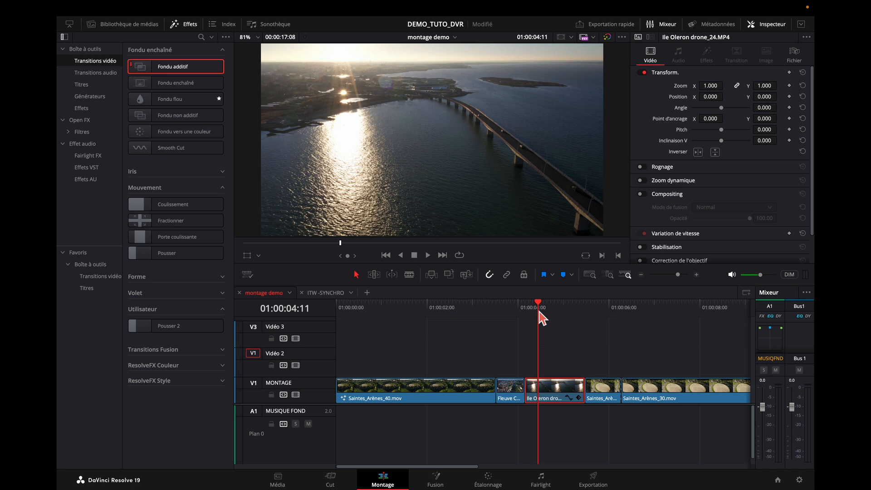
pyautogui.press('v')
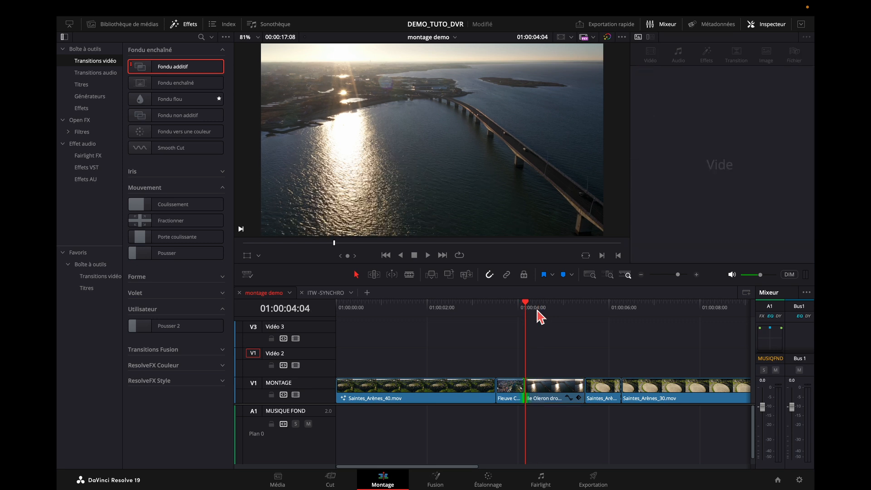
pyautogui.hotkey('ctrl', 't')
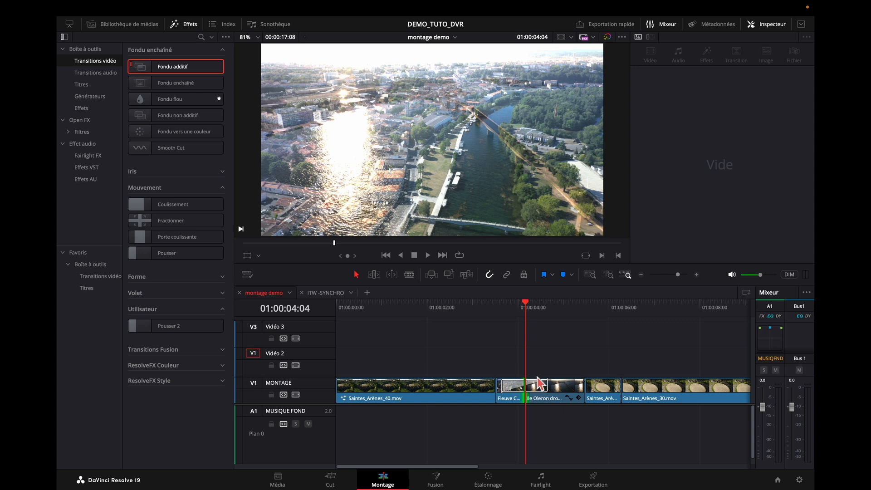
# Replace the Fondu additif before Ile Oleron drone_24.MP4 with a 12-frame Fondu additif
pyautogui.click(549, 391)
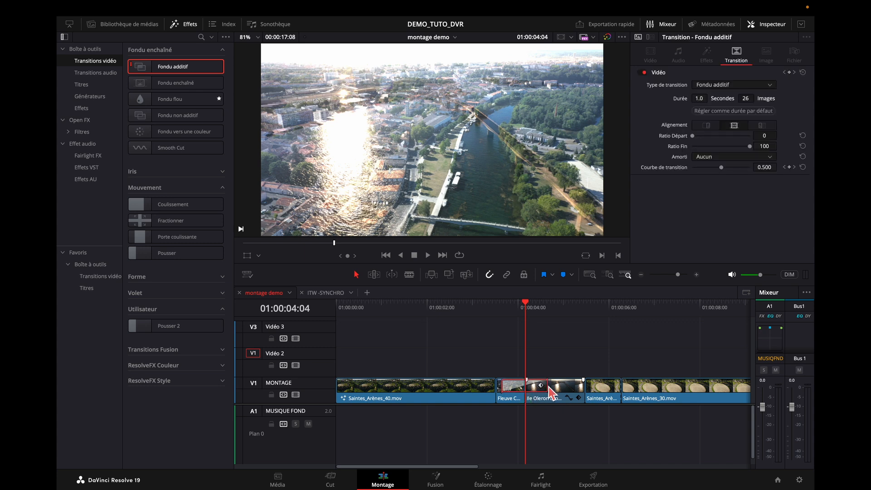
pyautogui.press('BackSpace')
pyautogui.press('space')
pyautogui.click(532, 396)
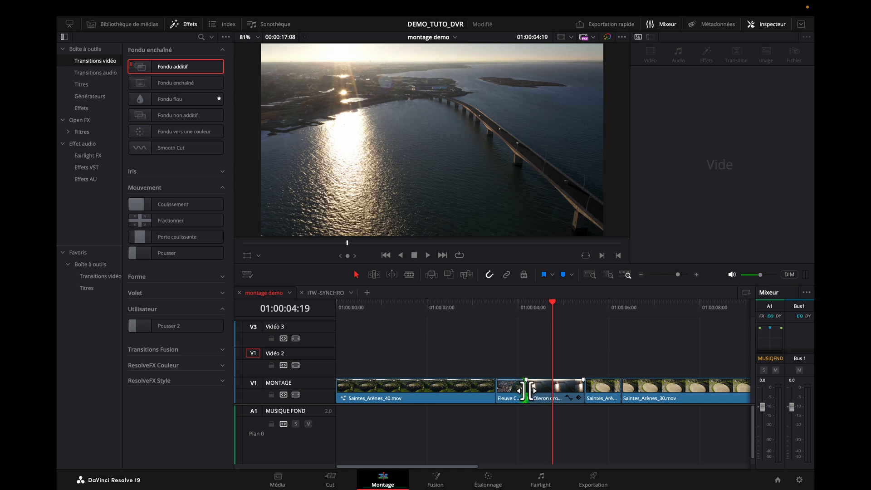
pyautogui.rightClick(527, 392)
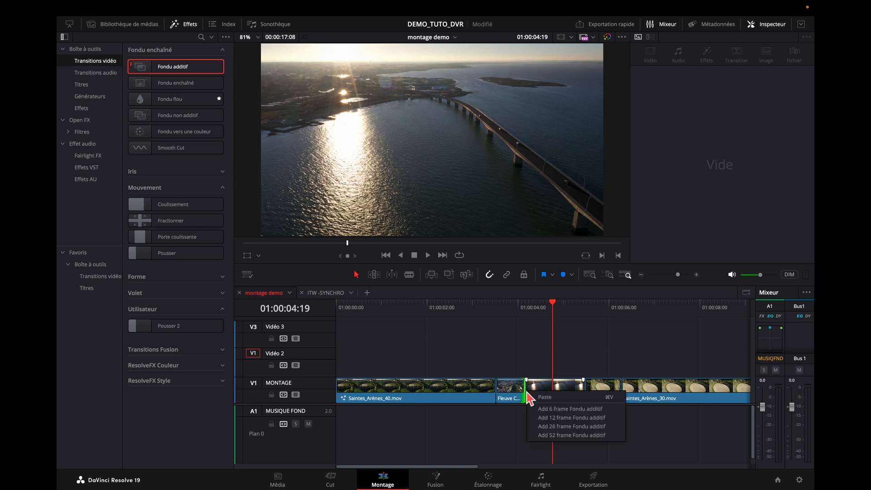
pyautogui.click(558, 418)
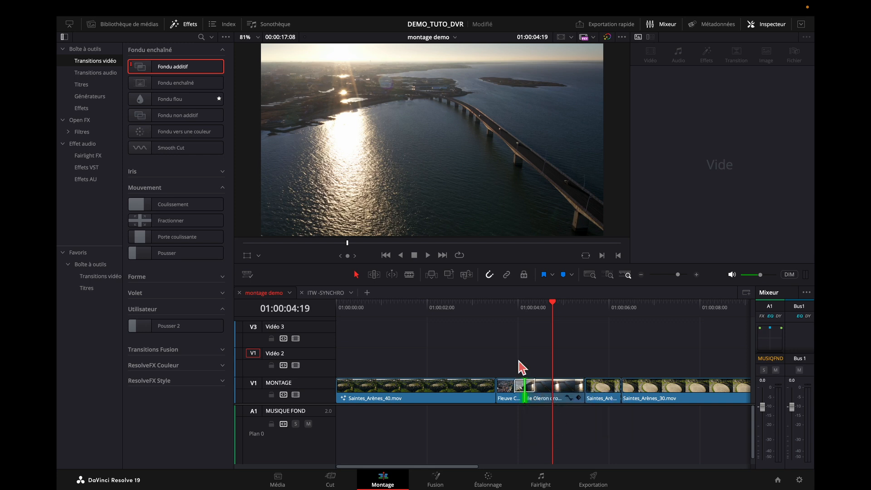
# Play through the 12-frame Fondu additif between the two drone clips and check its duration
pyautogui.click(509, 308)
pyautogui.press('space')
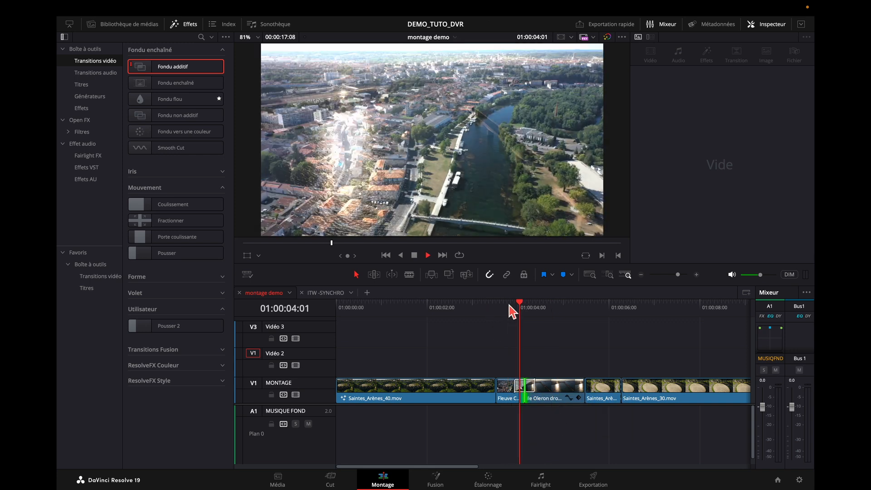
pyautogui.click(509, 305)
pyautogui.moveTo(509, 305)
pyautogui.mouseDown()
pyautogui.moveTo(530, 304)
pyautogui.moveTo(520, 303)
pyautogui.mouseUp()
pyautogui.click(523, 385)
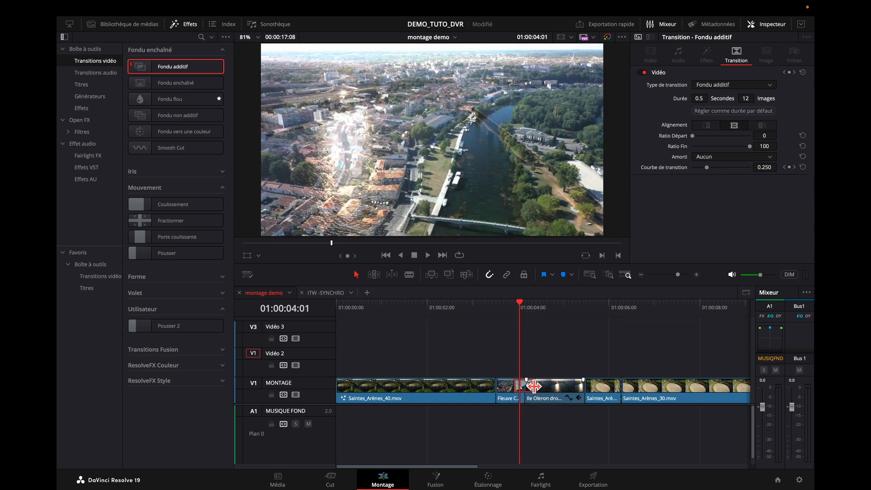
pyautogui.click(508, 306)
pyautogui.press('space')
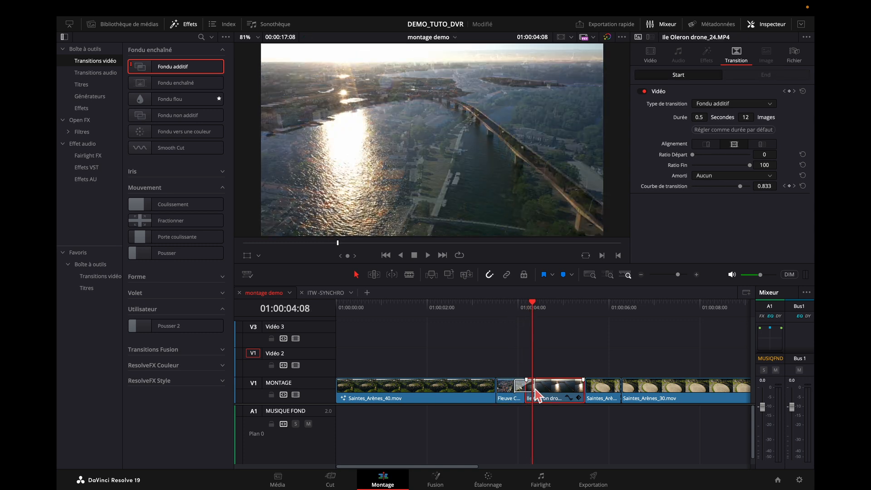
# Lengthen the Fondu additif between the drone clips to 24 frames and set it as the default transition duration
pyautogui.click(527, 386)
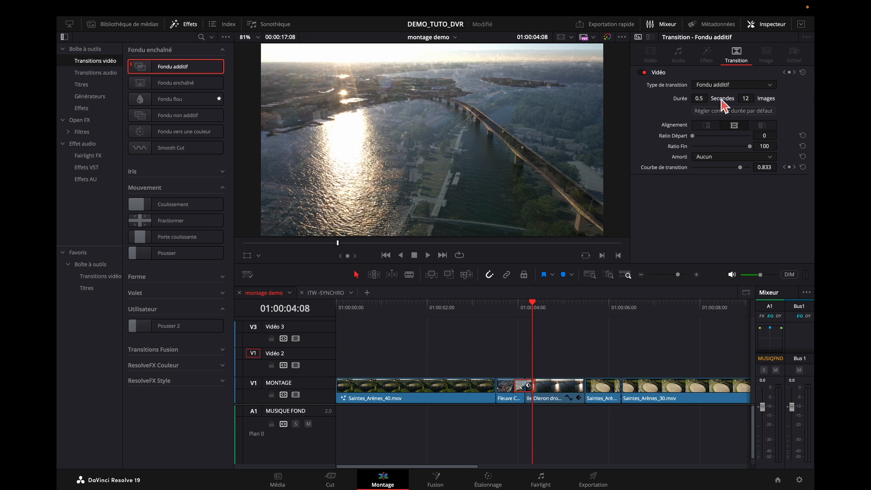
pyautogui.moveTo(528, 385); pyautogui.dragTo(539, 385)
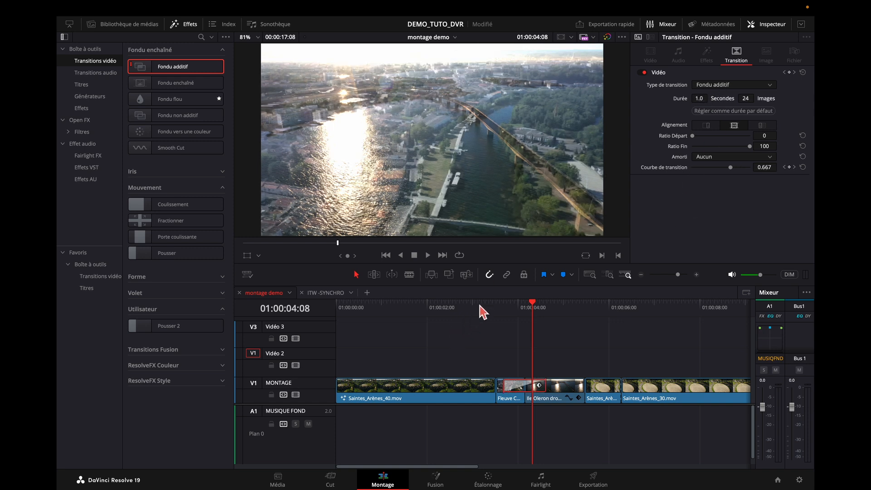
pyautogui.click(480, 309)
pyautogui.press('space')
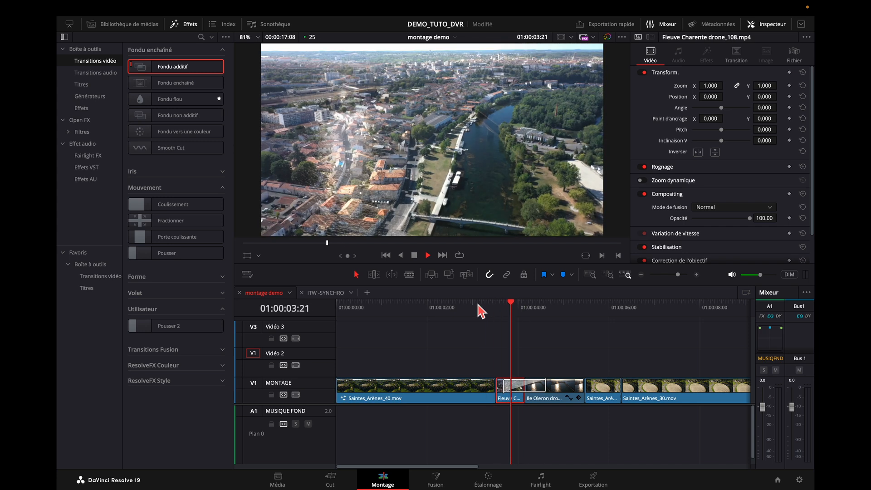
pyautogui.press('space')
pyautogui.click(544, 390)
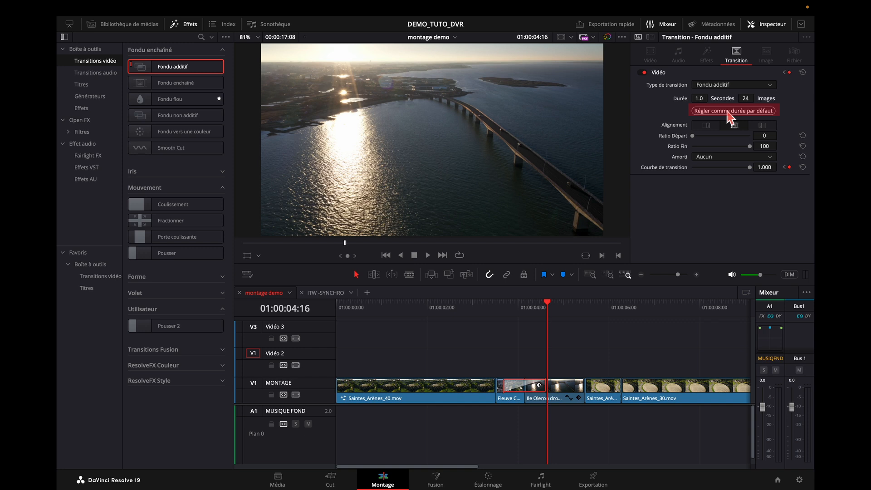
# Apply the default Fondu additif to the cut at the start of Saintes_Arènes_30.mov and select the new transition
pyautogui.moveTo(548, 303); pyautogui.dragTo(622, 305)
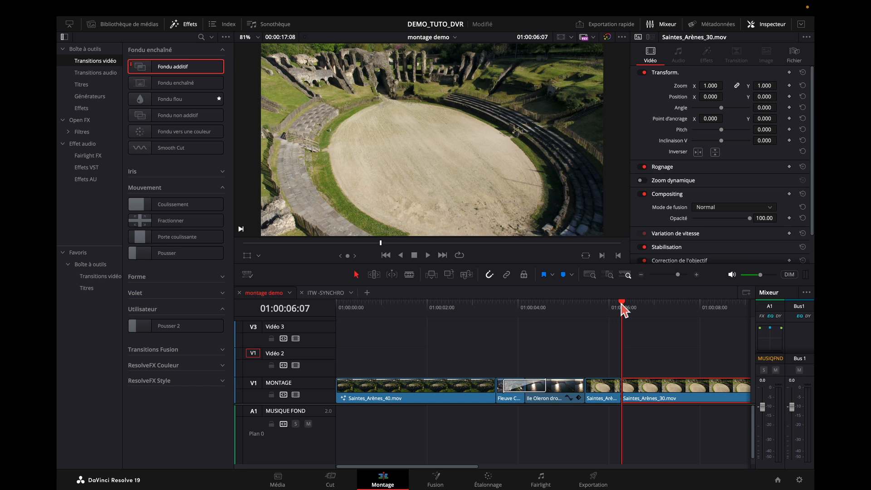
pyautogui.press('v')
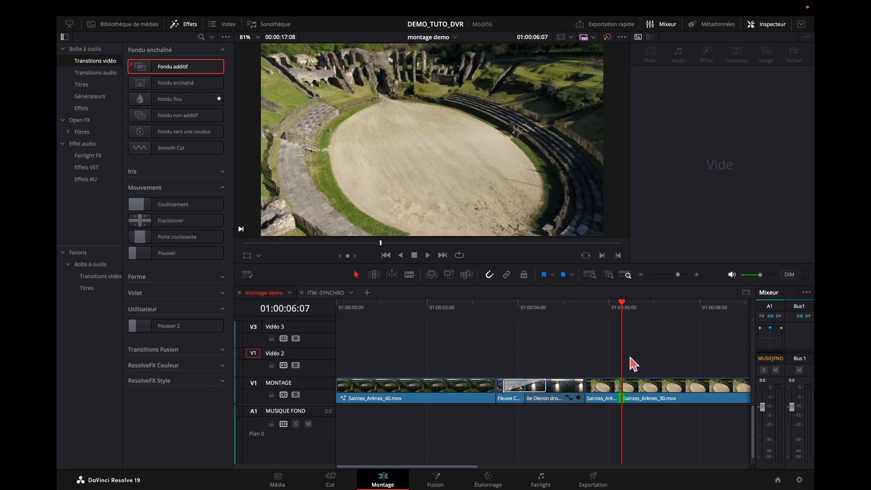
pyautogui.press('super+t')
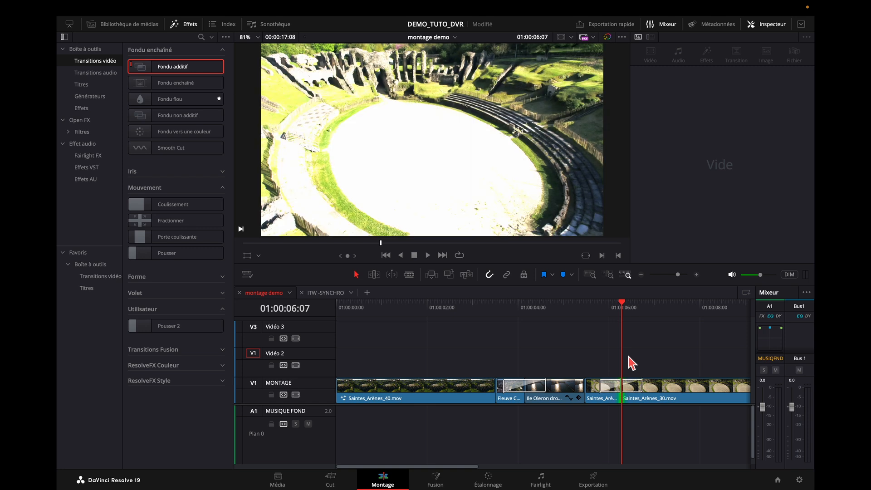
pyautogui.click(640, 390)
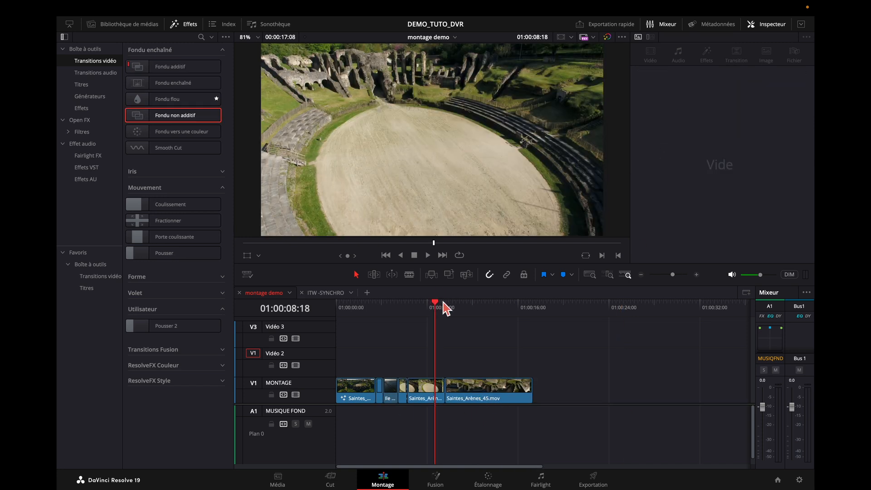
# Move Saintes_Arènes_45.mov away from the preceding clip to extend its start, and place it back against Saintes_Arènes_30.mov
pyautogui.moveTo(435, 305)
pyautogui.mouseDown()
pyautogui.moveTo(457, 305)
pyautogui.moveTo(446, 305)
pyautogui.mouseUp()
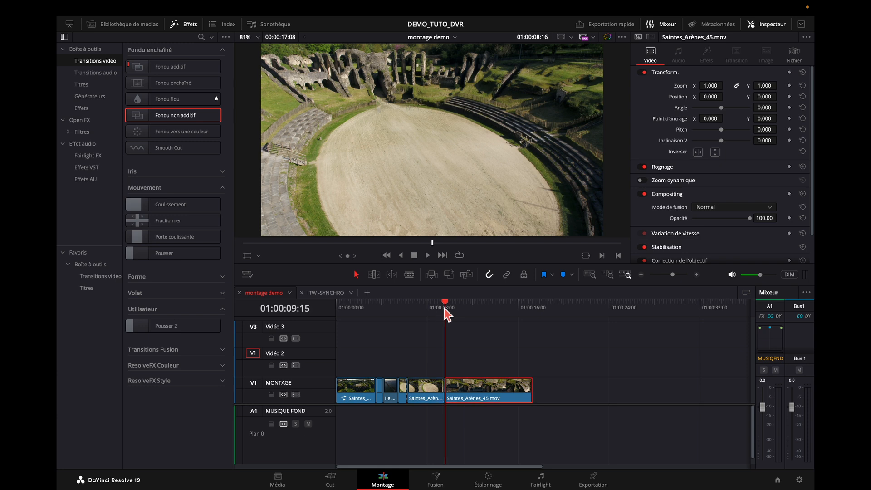
pyautogui.moveTo(482, 403); pyautogui.dragTo(454, 393)
pyautogui.moveTo(448, 307); pyautogui.dragTo(567, 327)
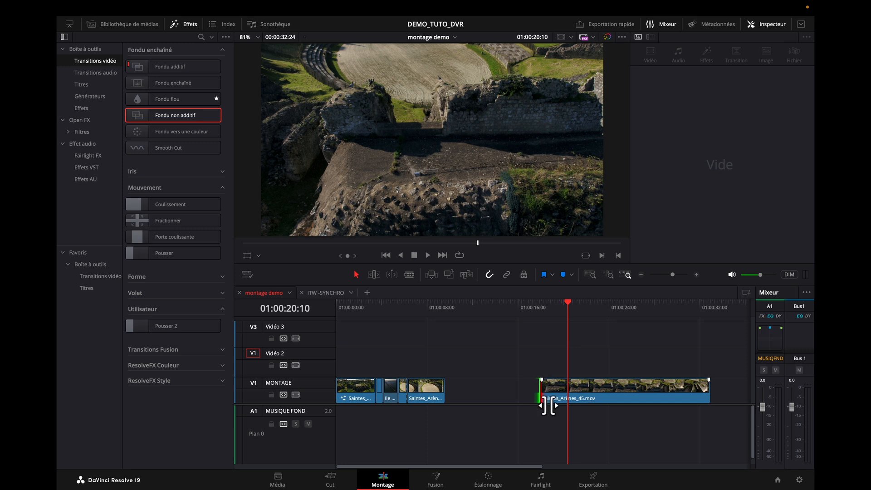
pyautogui.moveTo(607, 399); pyautogui.dragTo(516, 395)
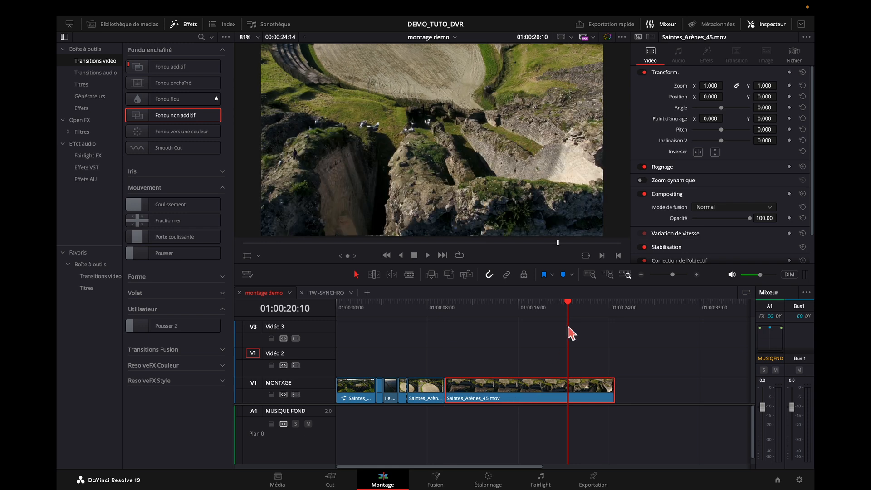
# Try to apply Fondu non additif to the cut between Saintes_Arènes_30.mov and Saintes_Arènes_45.mov
pyautogui.moveTo(571, 303); pyautogui.dragTo(454, 309)
pyautogui.press('v')
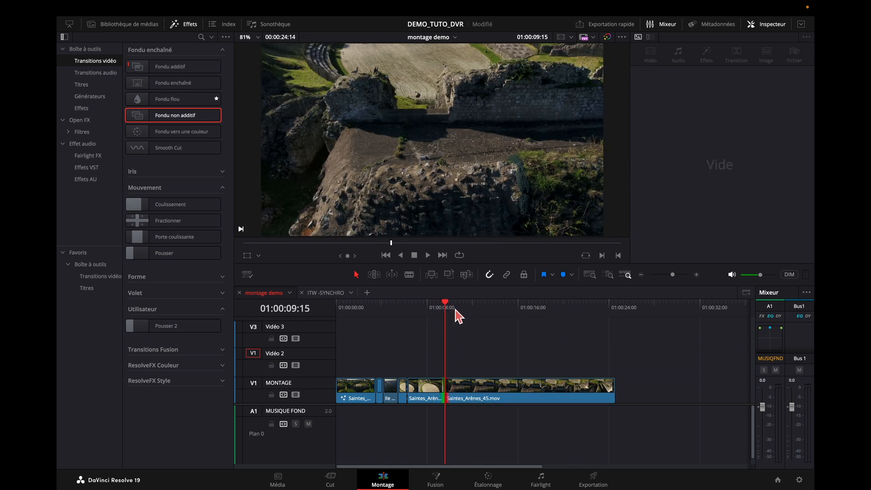
pyautogui.press('u')
pyautogui.moveTo(450, 304)
pyautogui.mouseDown()
pyautogui.moveTo(480, 313)
pyautogui.moveTo(463, 310)
pyautogui.mouseUp()
pyautogui.moveTo(139, 117); pyautogui.dragTo(448, 399)
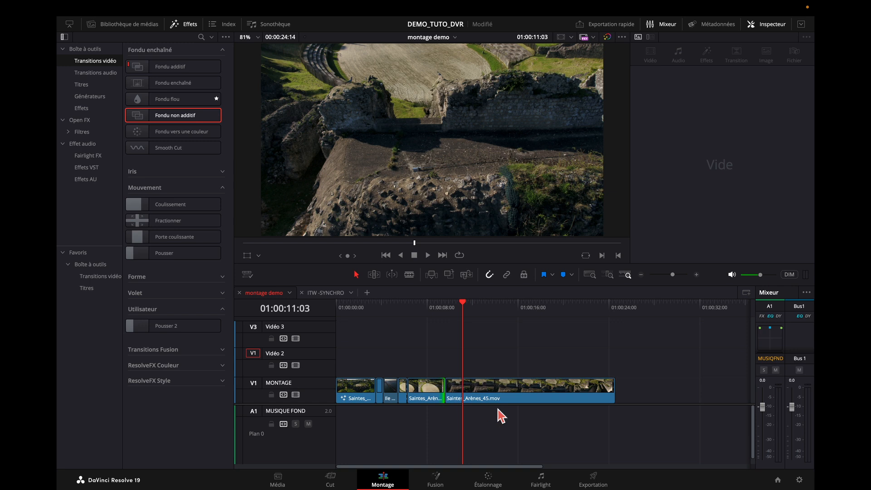
# Trim about 3.5 seconds off the start of Saintes_Arènes_45.mov, keeping it against Saintes_Arènes_30.mov
pyautogui.press('super+equal')
pyautogui.press('super+equal')
pyautogui.press('super+equal')
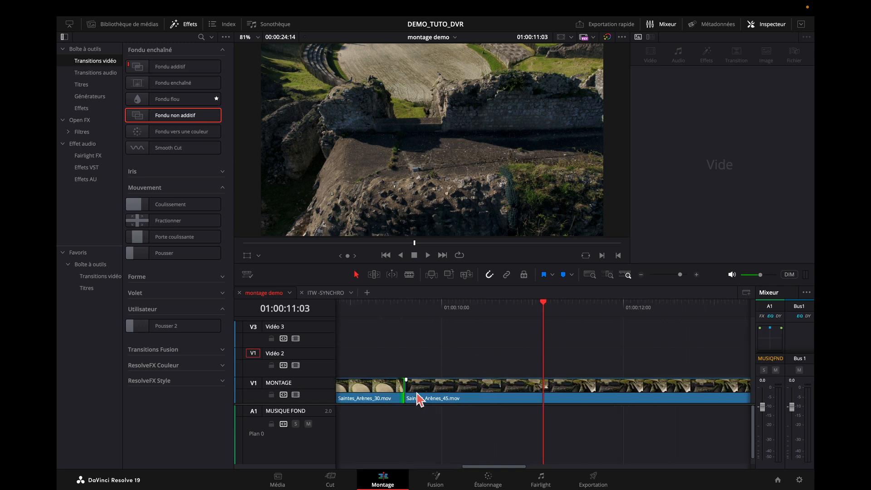
pyautogui.press('super+minus')
pyautogui.press('super+minus')
pyautogui.click(524, 396)
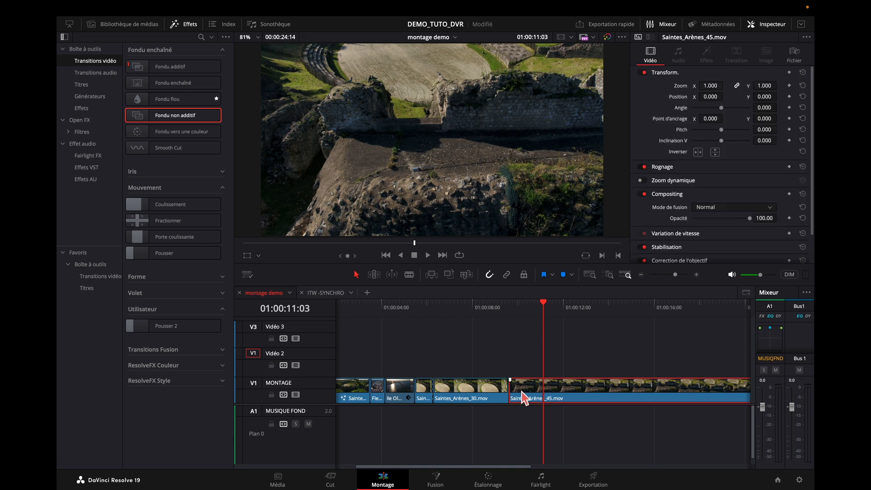
pyautogui.moveTo(517, 393); pyautogui.dragTo(570, 396)
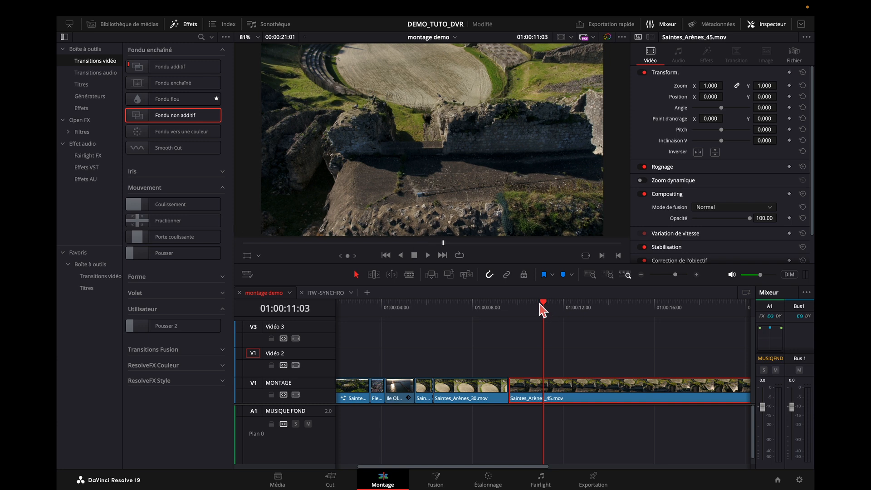
# Add a Fondu non additif transition to the cut between Saintes_Arènes_30.mov and the trimmed Saintes_Arènes_45.mov
pyautogui.moveTo(545, 303); pyautogui.dragTo(533, 303)
pyautogui.press('v')
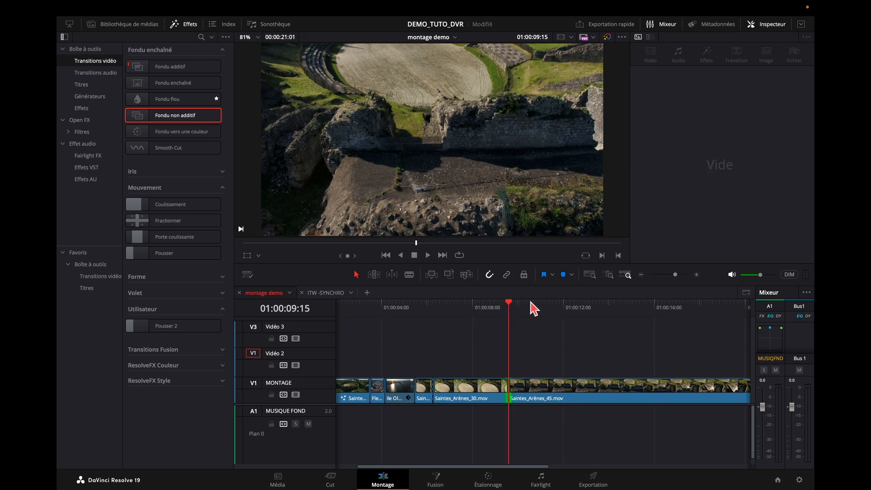
pyautogui.moveTo(511, 310); pyautogui.dragTo(528, 310)
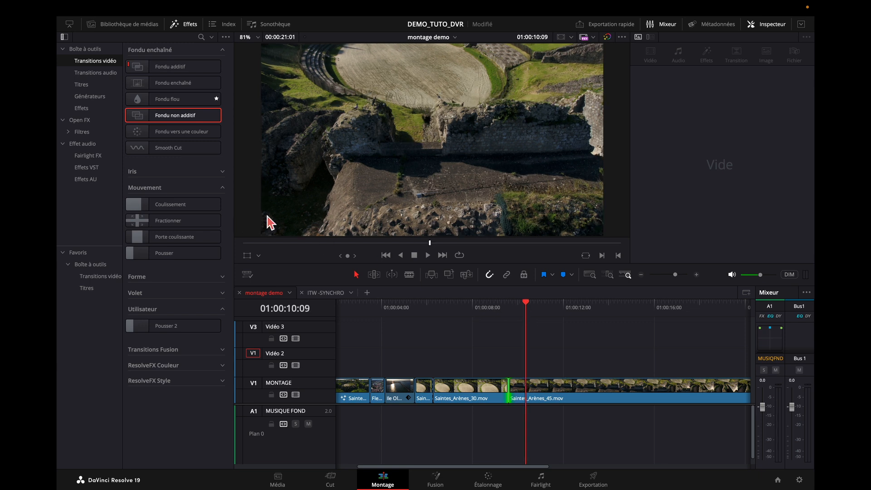
pyautogui.moveTo(142, 118); pyautogui.dragTo(509, 389)
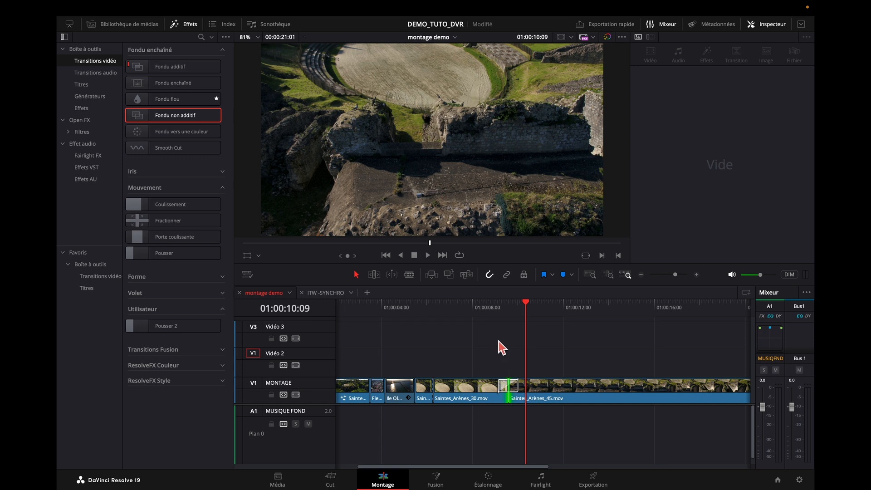
# Play through the Fondu non additif before Saintes_Arènes_45.mov and delete the transition
pyautogui.click(478, 304)
pyautogui.press('space')
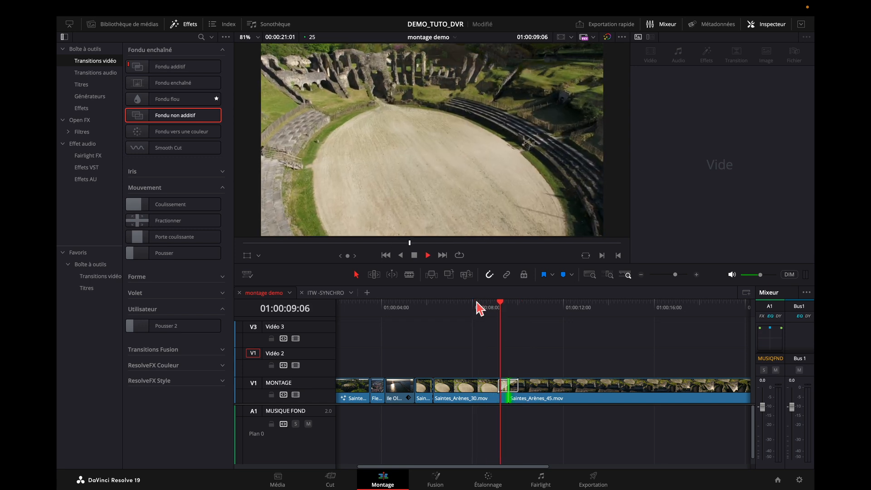
pyautogui.press('space')
pyautogui.click(519, 388)
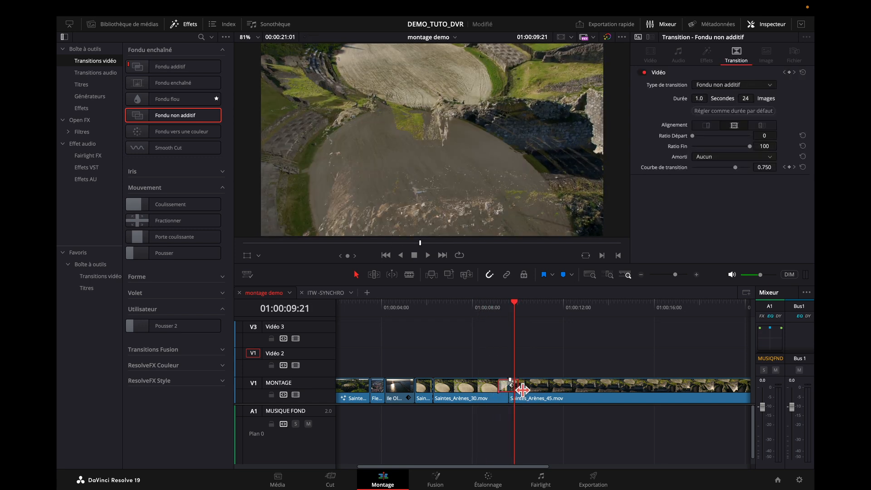
pyautogui.press('Delete')
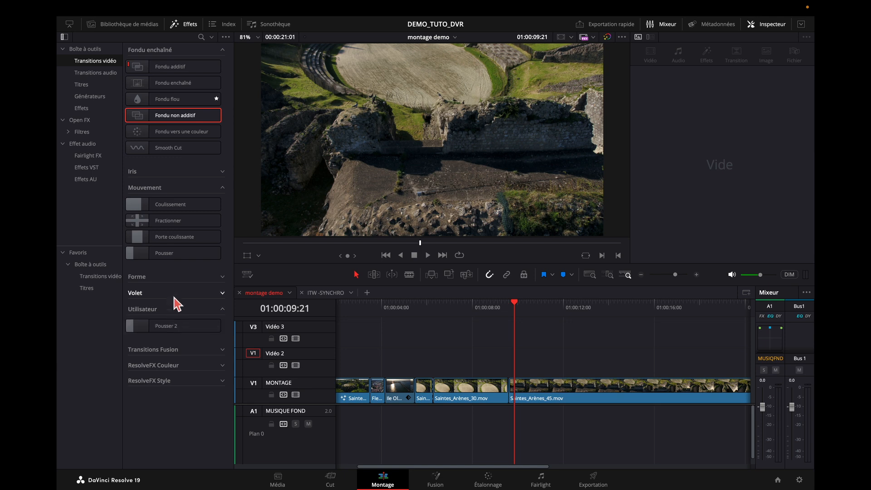
# Mark the Pousser 2 user transition as a favourite and display the favourite video transitions
pyautogui.click(171, 329)
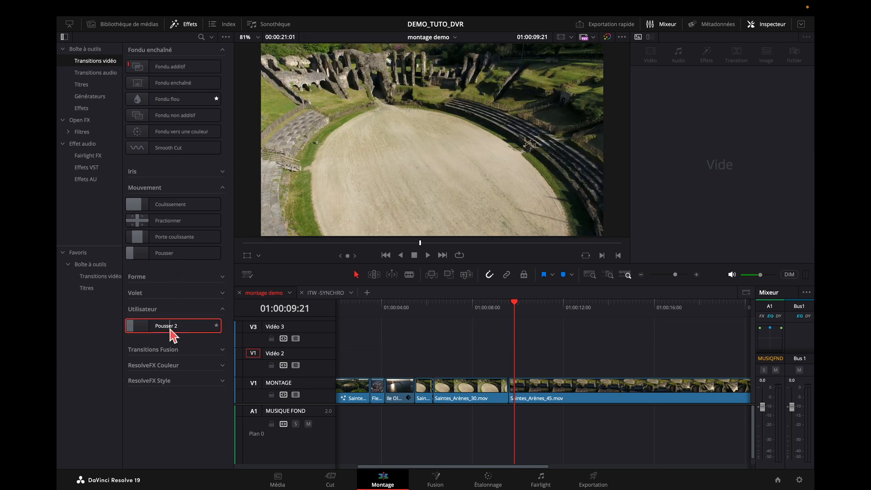
pyautogui.click(454, 303)
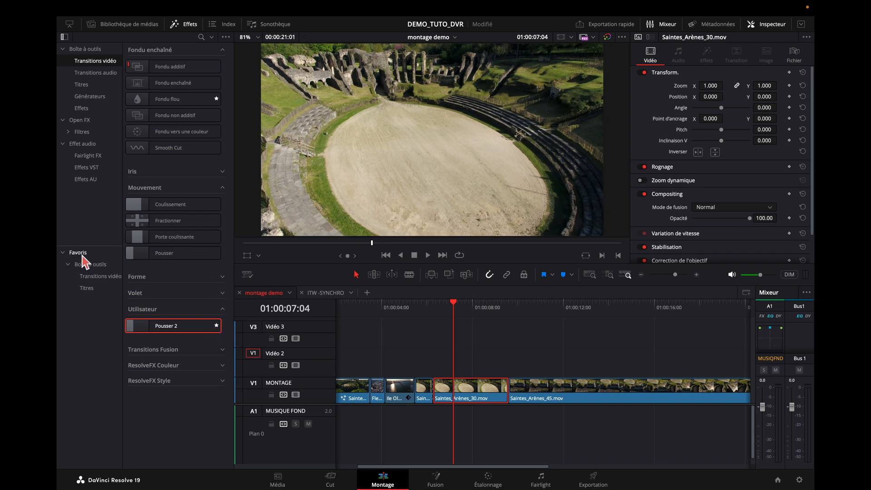
pyautogui.click(92, 278)
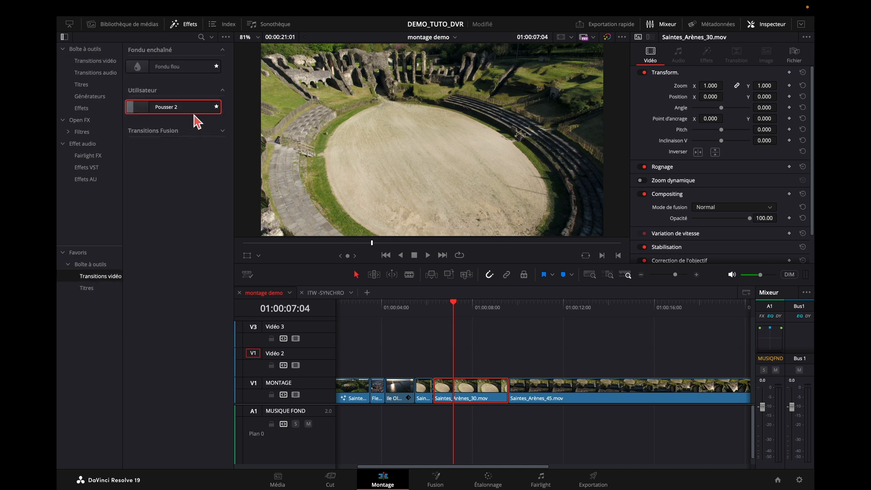
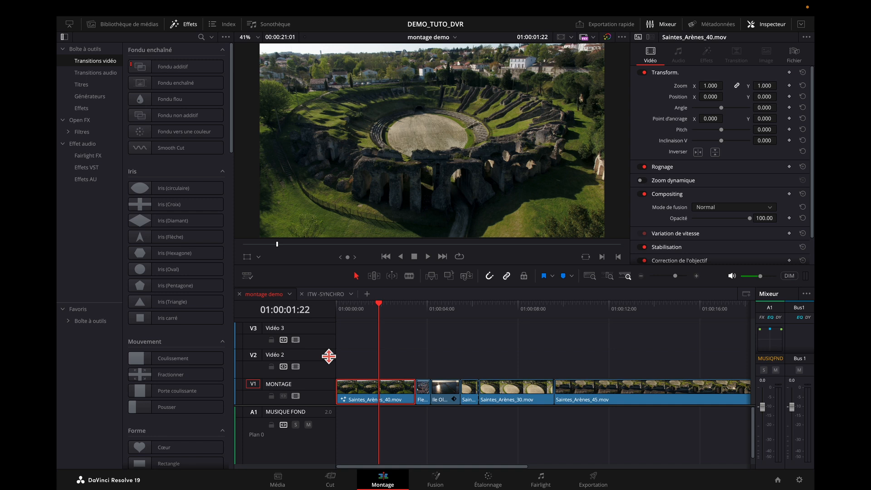
# Try out disabling, re-enabling and locking the MONTAGE video track while scrubbing through Saintes_Arènes_45.mov
pyautogui.click(295, 397)
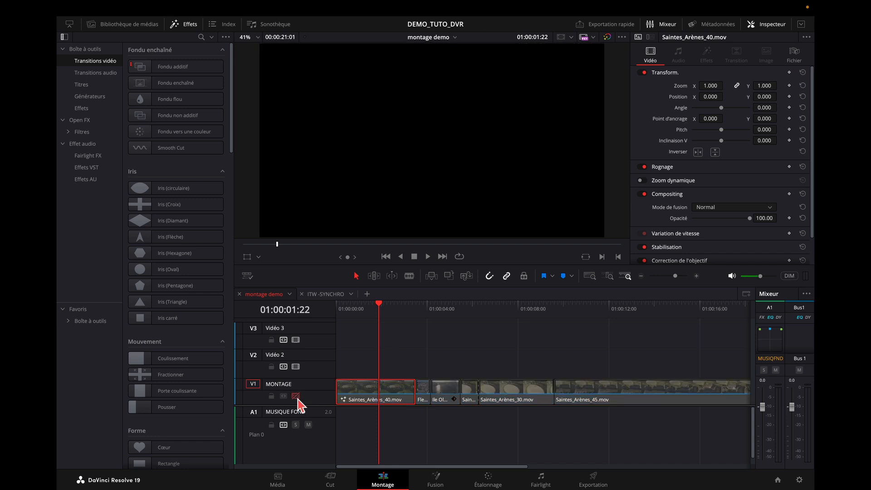
pyautogui.click(296, 396)
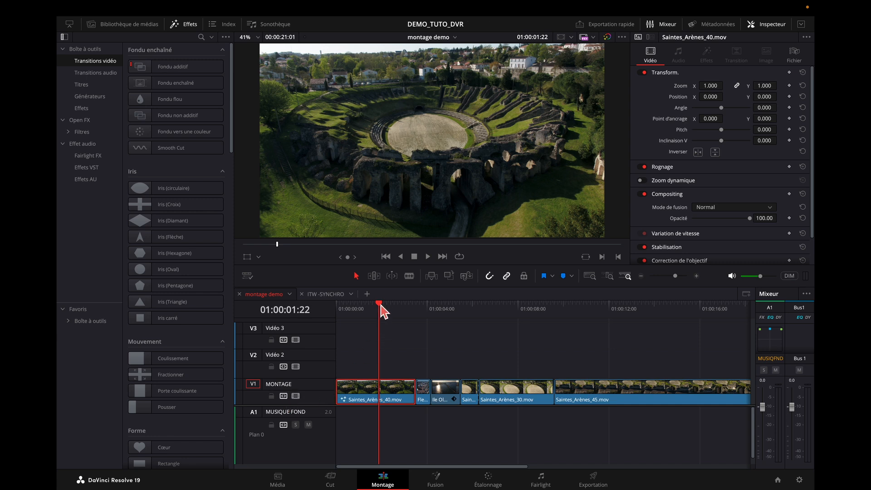
pyautogui.moveTo(382, 311); pyautogui.dragTo(704, 352)
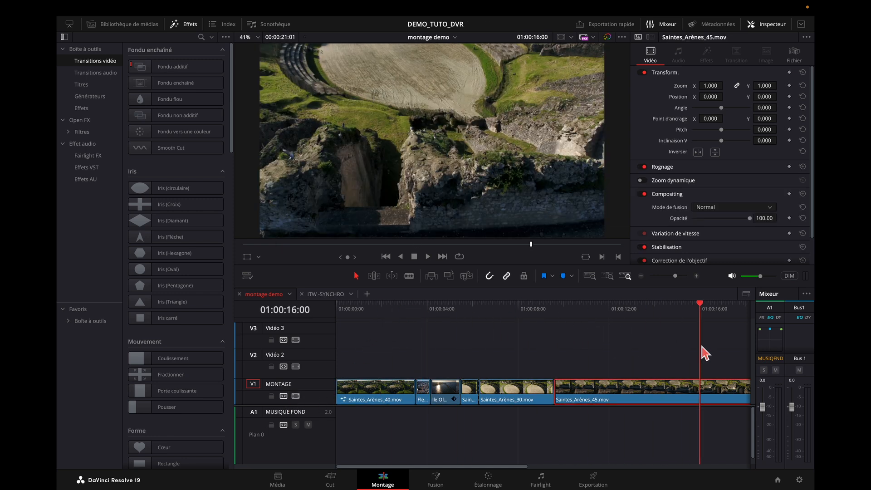
pyautogui.moveTo(703, 304); pyautogui.dragTo(622, 340)
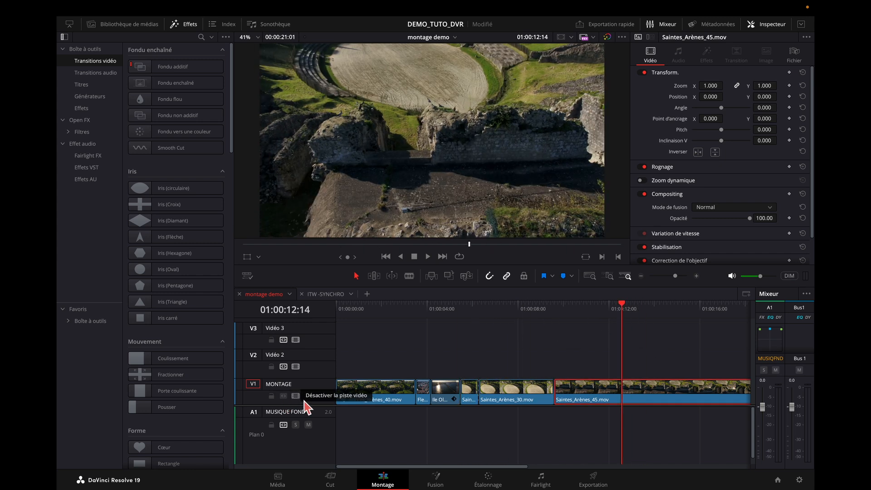
pyautogui.click(580, 339)
pyautogui.moveTo(622, 311); pyautogui.dragTo(676, 331)
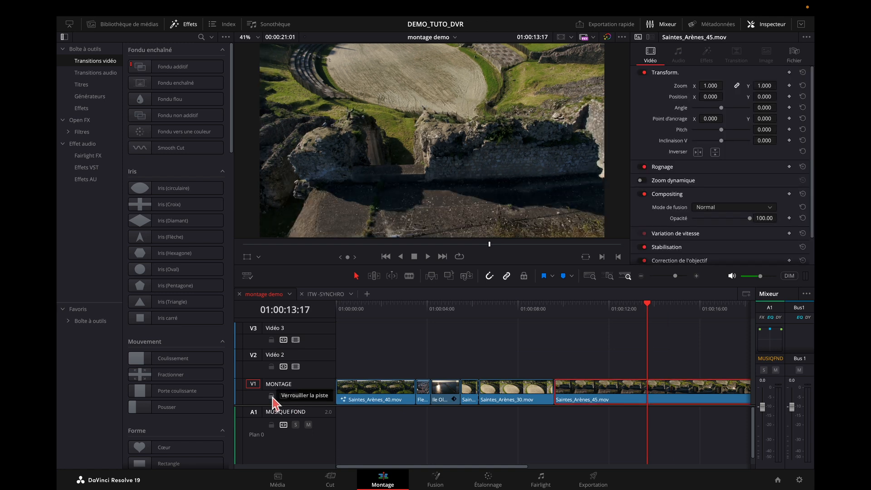
pyautogui.click(271, 396)
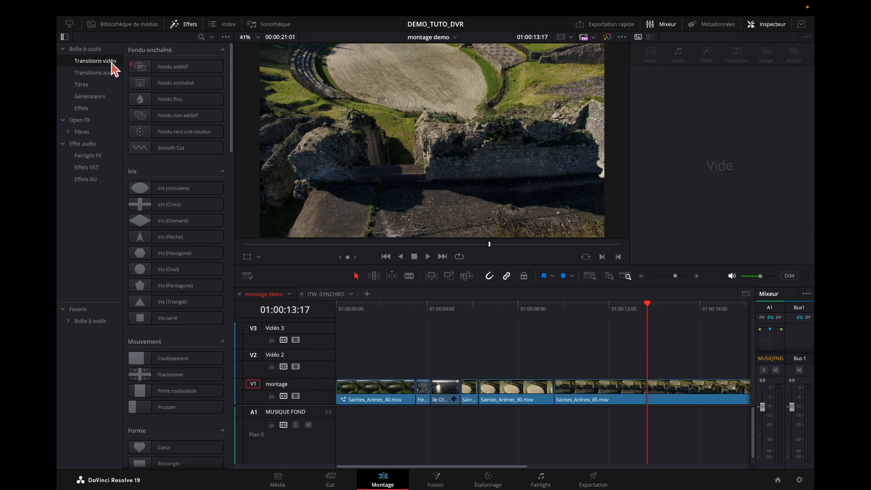
# Look through the available audio transitions, titles and generators in the effects library
pyautogui.click(109, 74)
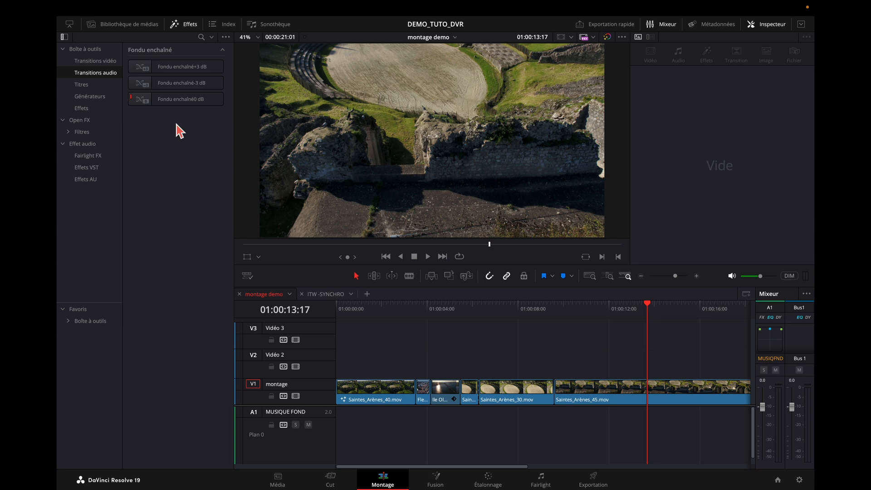
pyautogui.click(84, 86)
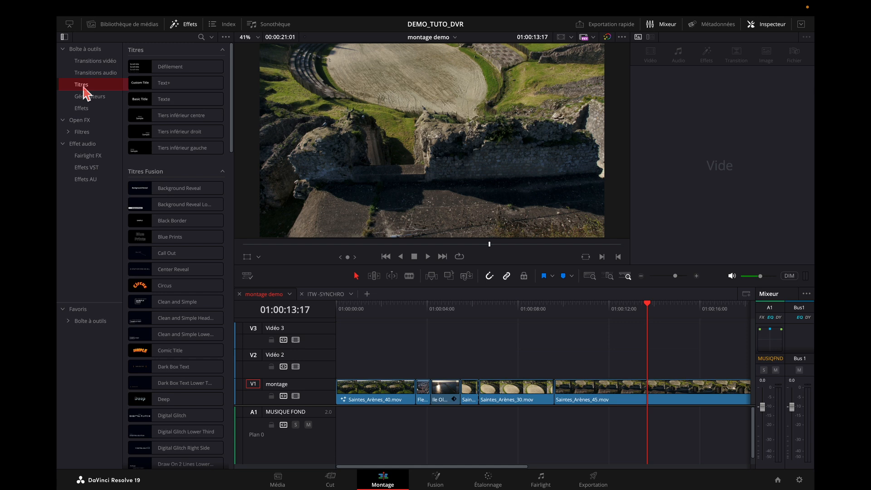
pyautogui.click(90, 96)
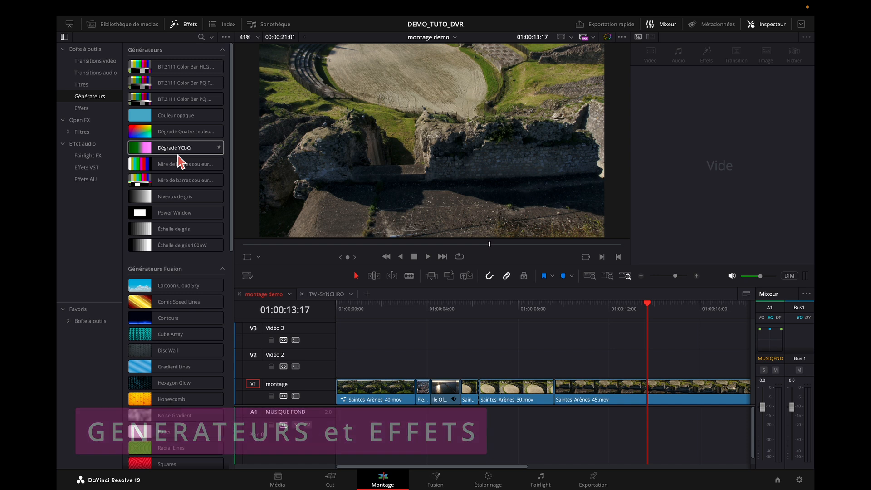
pyautogui.click(222, 50)
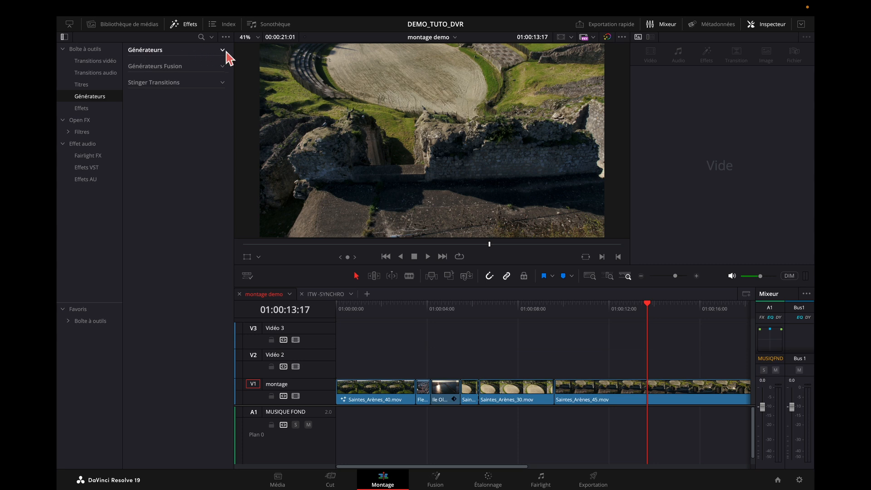
pyautogui.click(222, 50)
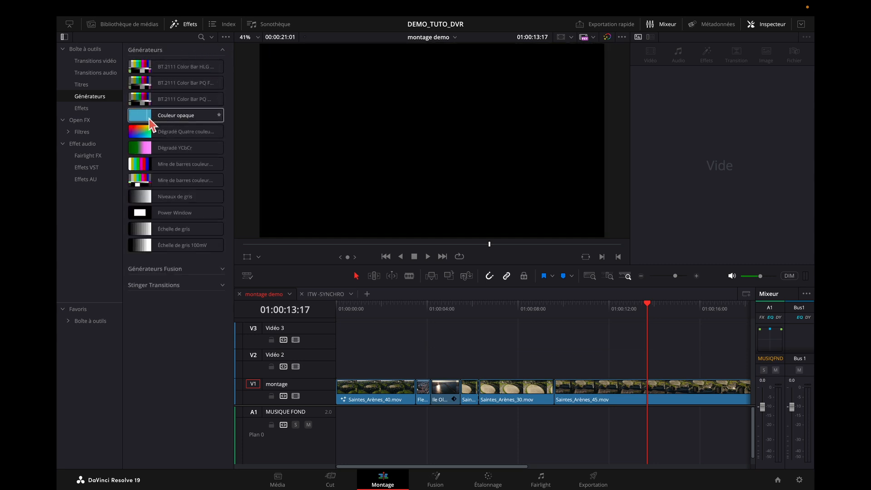
# Add a Couleur opaque generator at the start of the Vidéo 2 track and move that track below the montage track
pyautogui.moveTo(142, 119); pyautogui.dragTo(333, 361)
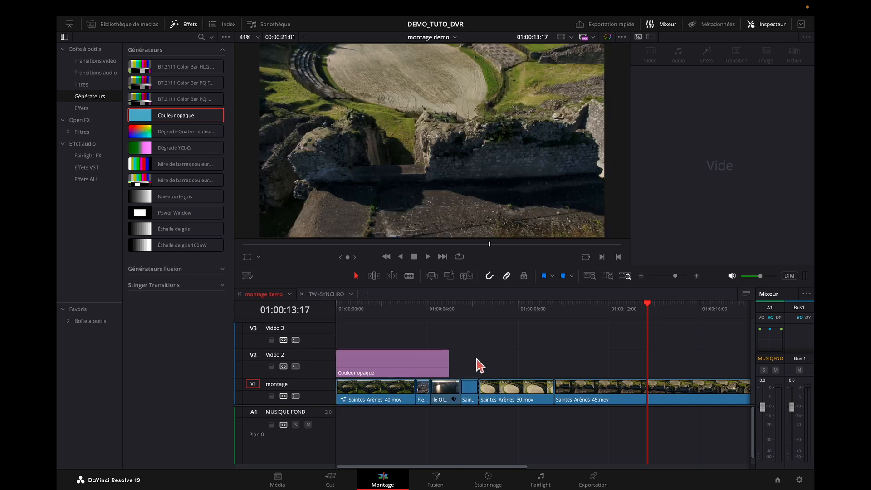
pyautogui.moveTo(647, 304); pyautogui.dragTo(379, 317)
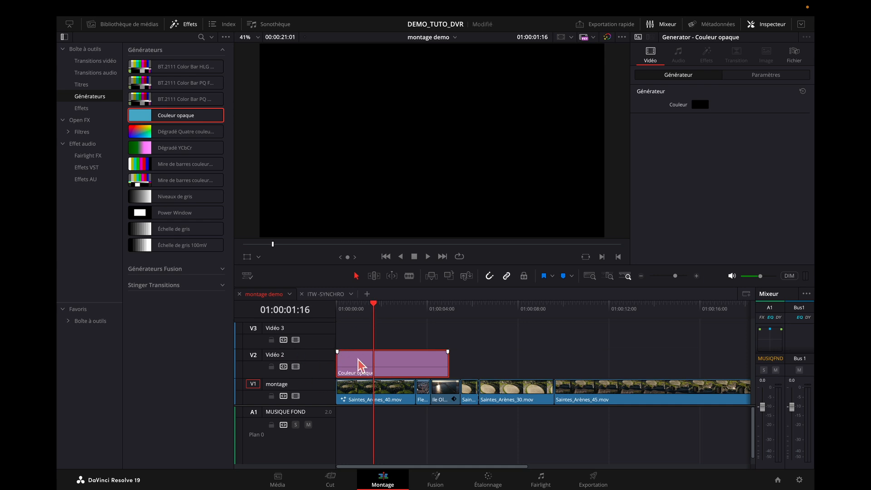
pyautogui.rightClick(307, 360)
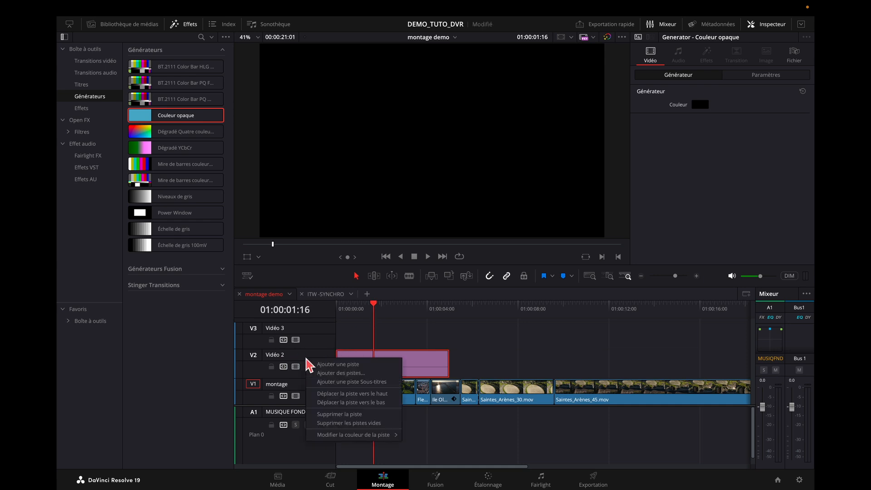
pyautogui.click(344, 404)
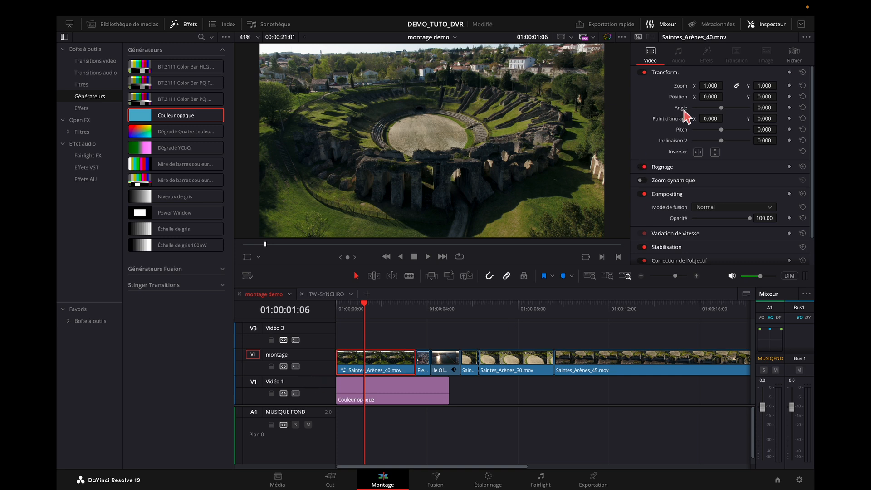
# Reduce Saintes_Arènes_40.mov to a zoom of 0.660 and set the Couleur opaque generator's colour to orange
pyautogui.moveTo(708, 86)
pyautogui.mouseDown()
pyautogui.moveTo(725, 86)
pyautogui.moveTo(693, 86)
pyautogui.mouseUp()
pyautogui.click(427, 398)
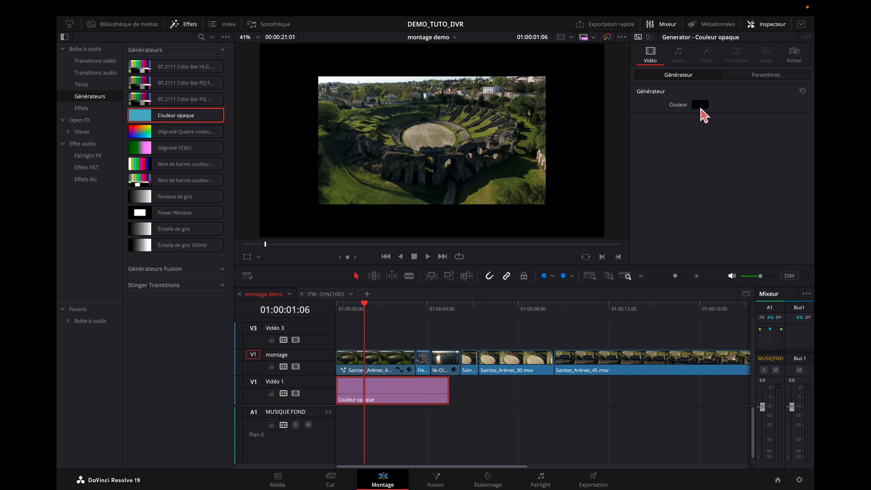
pyautogui.click(701, 106)
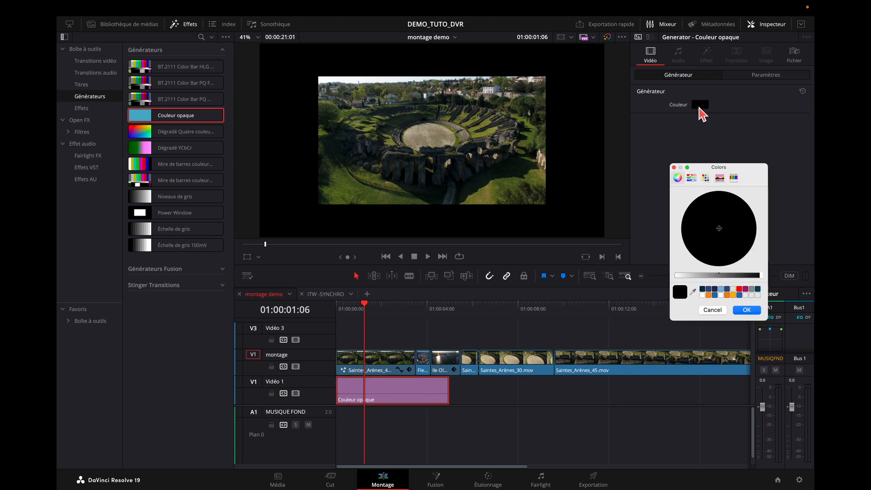
pyautogui.click(709, 296)
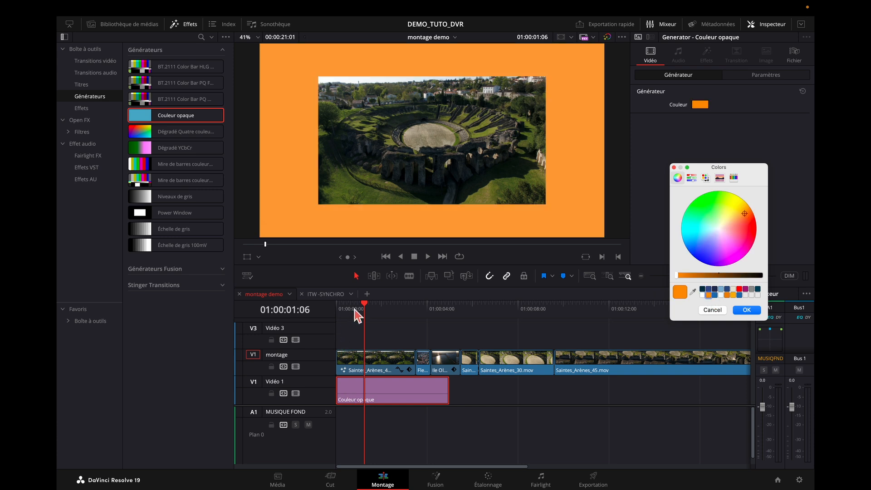
pyautogui.click(747, 309)
# Reset the zoom of Saintes_Arènes_40.mov and delete the Couleur opaque generator beneath it
pyautogui.click(381, 356)
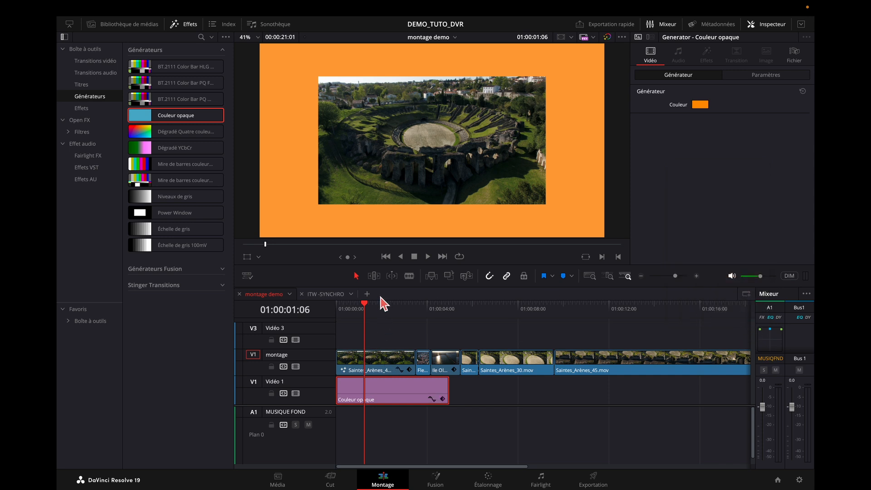
pyautogui.click(353, 307)
pyautogui.moveTo(364, 311)
pyautogui.mouseDown()
pyautogui.moveTo(391, 306)
pyautogui.moveTo(346, 309)
pyautogui.mouseUp()
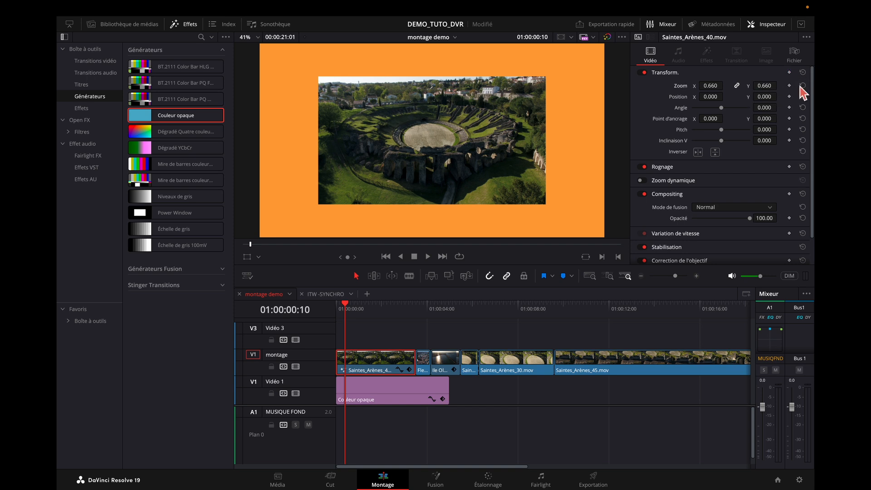
pyautogui.click(803, 85)
pyautogui.click(396, 388)
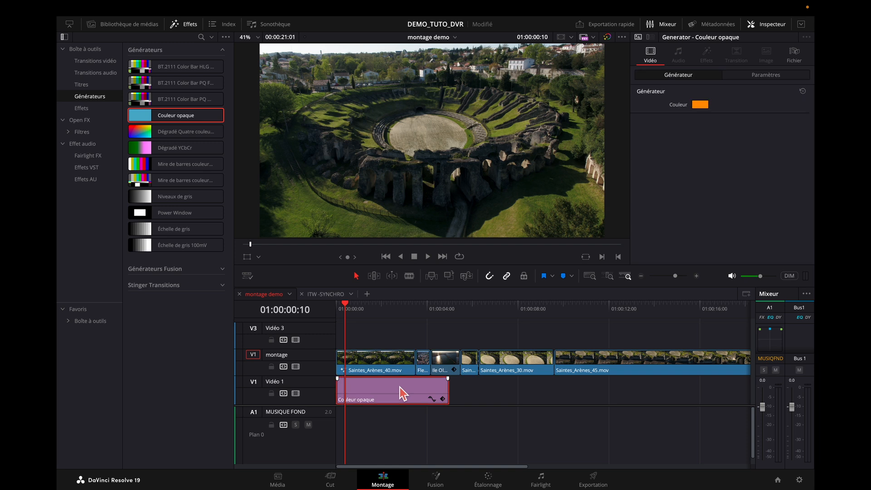
pyautogui.press('Delete')
# Try the Stage Curtains and Cartoon Cloud Sky Fusion generators at the beginning of the timeline
pyautogui.click(222, 49)
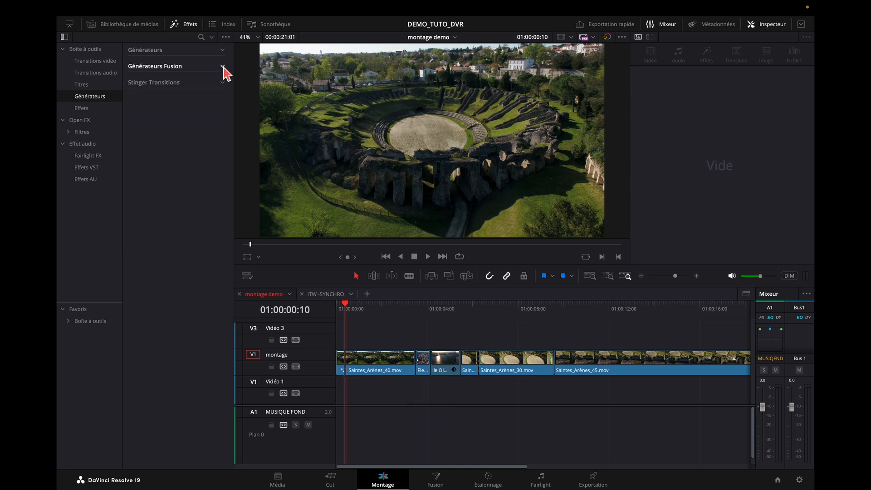
pyautogui.click(222, 66)
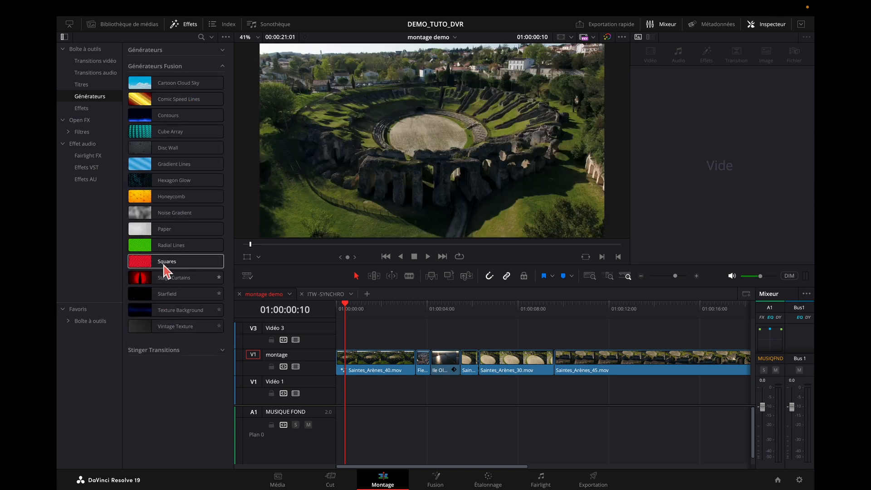
pyautogui.moveTo(142, 280); pyautogui.dragTo(423, 322)
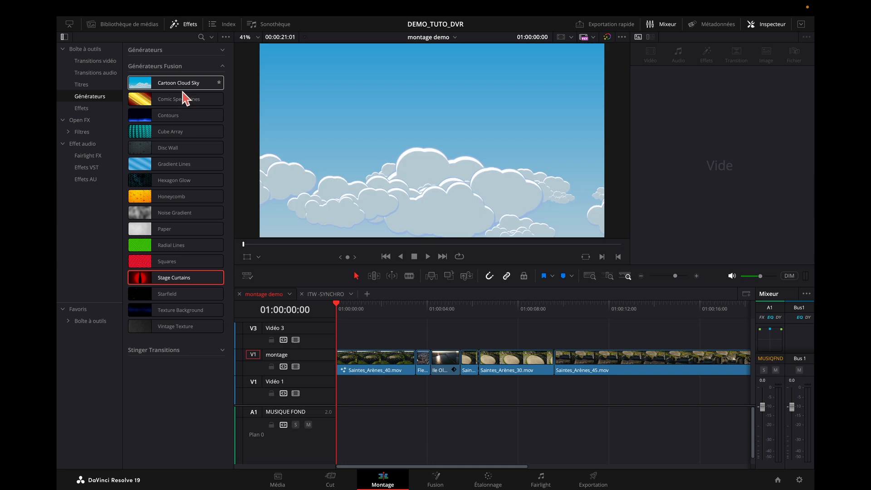
pyautogui.moveTo(182, 83); pyautogui.dragTo(328, 347)
pyautogui.moveTo(335, 306); pyautogui.dragTo(366, 331)
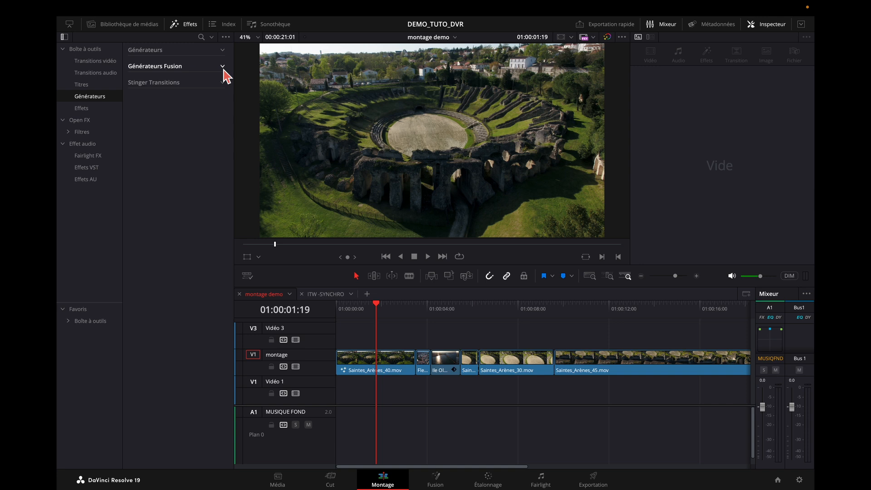
# Try the Round stinger transition on Vidéo 3 above Saintes_Arènes_40.mov, scrub through it and delete it
pyautogui.click(223, 83)
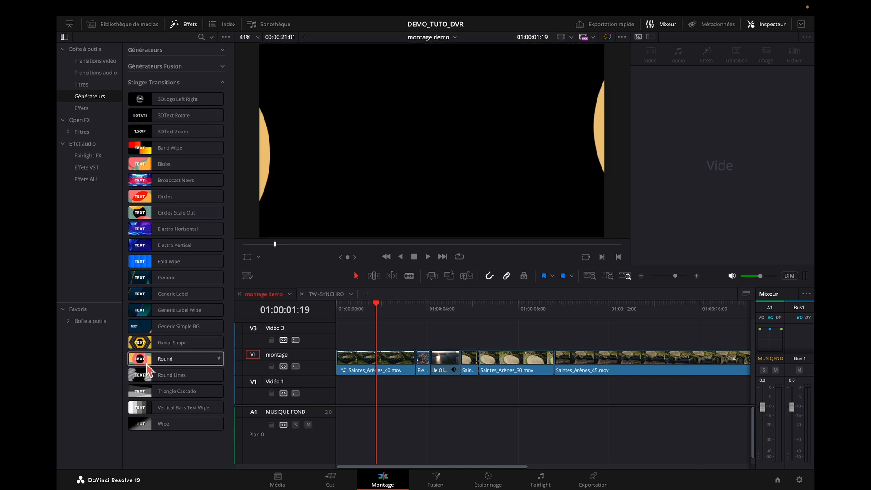
pyautogui.moveTo(146, 358); pyautogui.dragTo(328, 349)
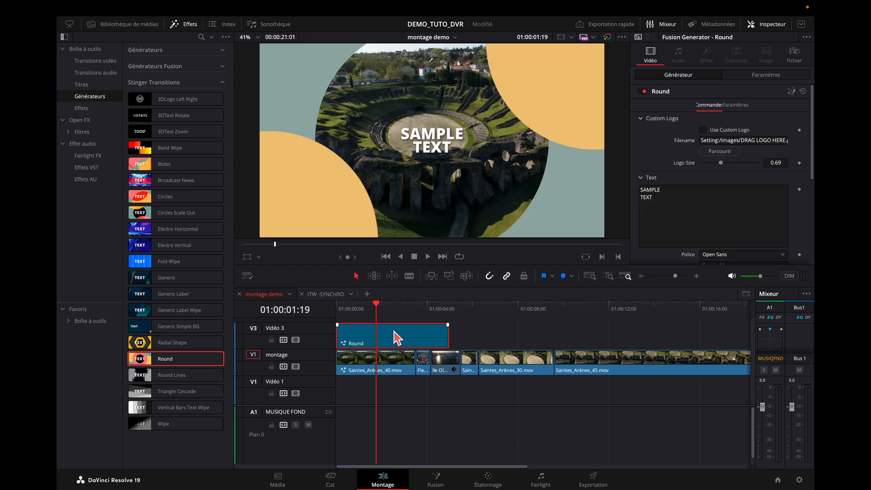
pyautogui.moveTo(377, 306)
pyautogui.mouseDown()
pyautogui.moveTo(348, 306)
pyautogui.moveTo(397, 308)
pyautogui.moveTo(374, 309)
pyautogui.mouseUp()
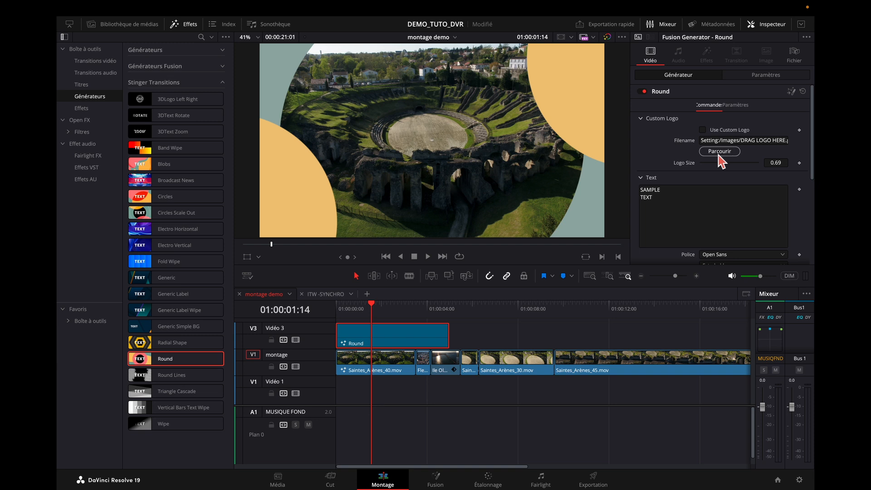
pyautogui.moveTo(371, 310)
pyautogui.mouseDown()
pyautogui.moveTo(405, 310)
pyautogui.moveTo(363, 310)
pyautogui.mouseUp()
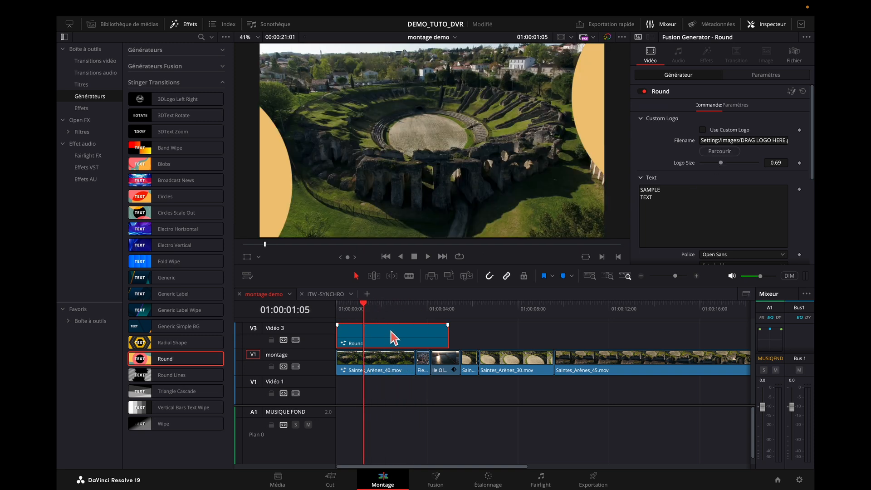
pyautogui.press('Delete')
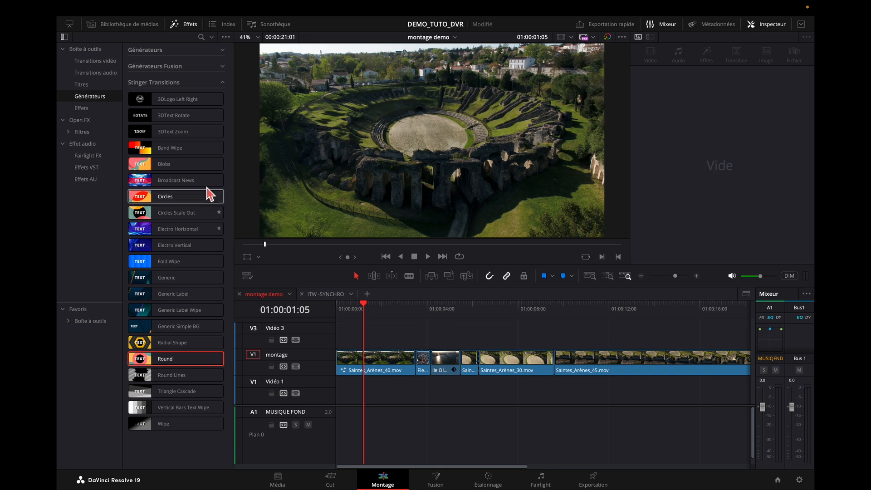
pyautogui.click(223, 83)
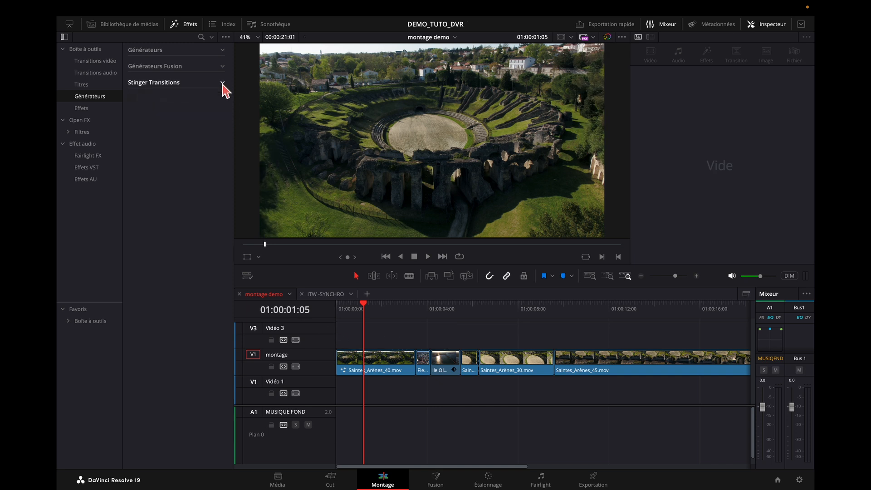
# Try the Composition Fusion effect on Vidéo 3 at the beginning of the timeline and delete it
pyautogui.click(83, 111)
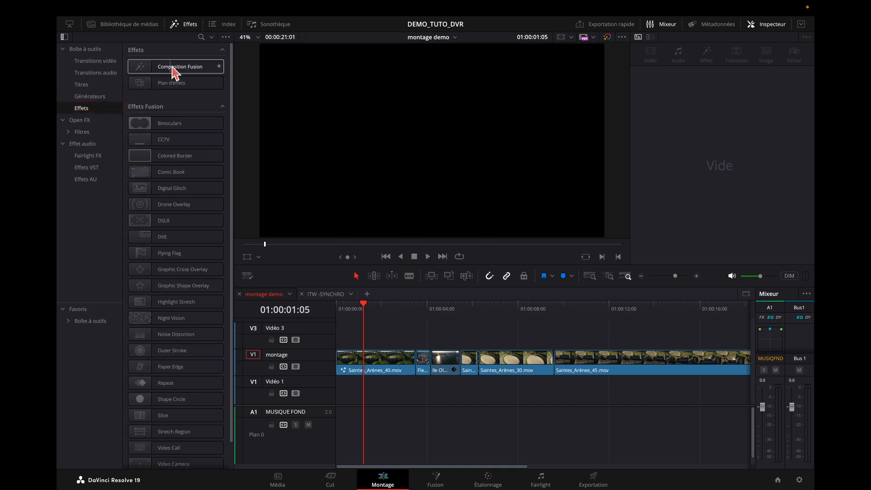
pyautogui.moveTo(149, 69); pyautogui.dragTo(339, 342)
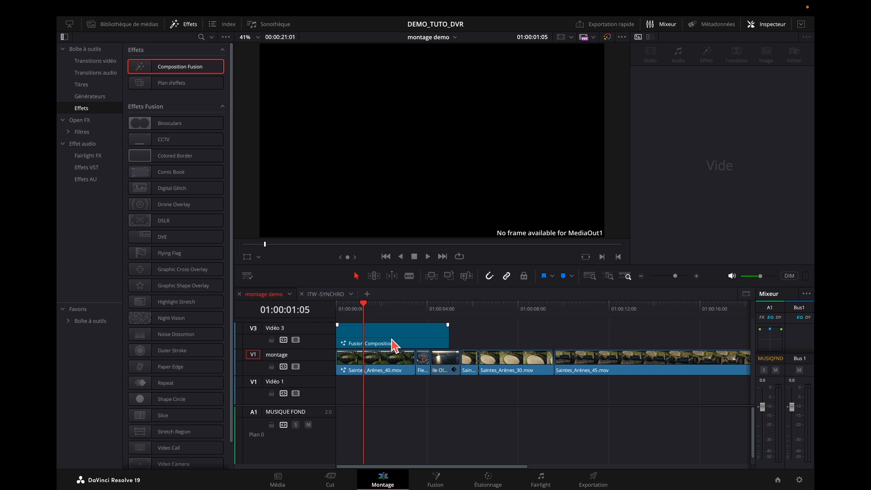
pyautogui.click(395, 345)
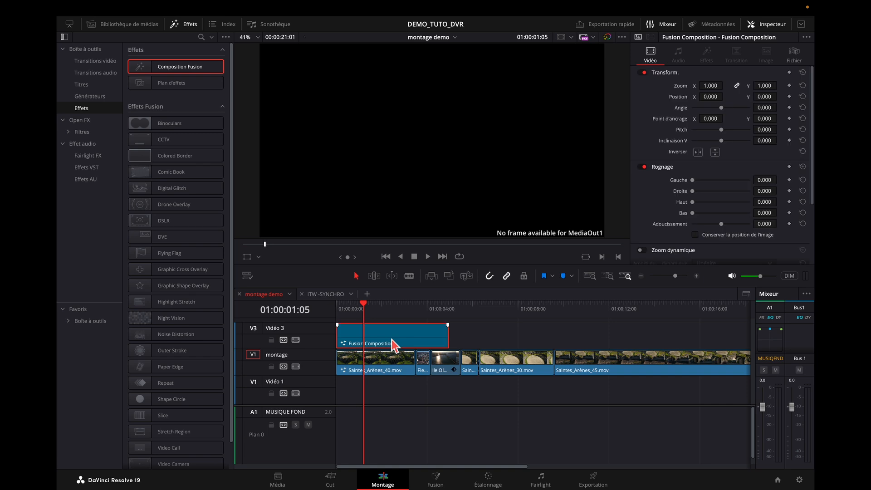
pyautogui.press('Delete')
# Try a Plan d'effets clip on Vidéo 3 above Saintes_Arènes_40.mov and delete it
pyautogui.click(188, 84)
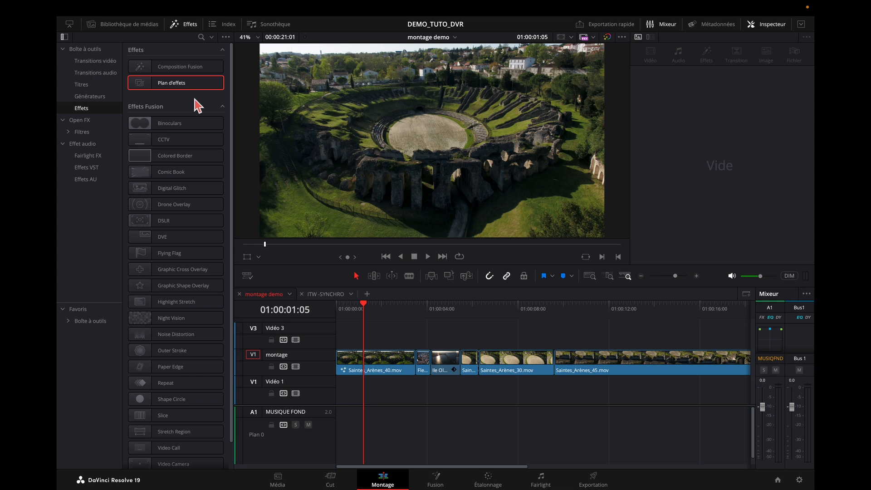
pyautogui.moveTo(165, 87); pyautogui.dragTo(371, 336)
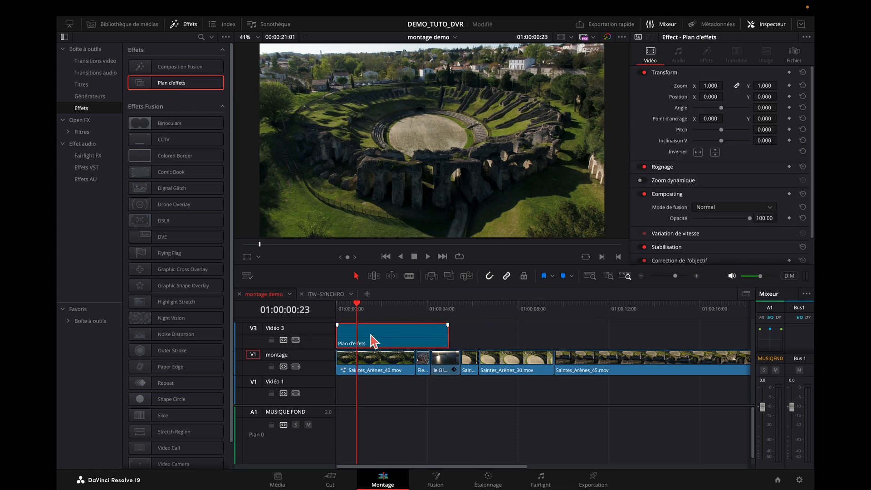
pyautogui.press('Delete')
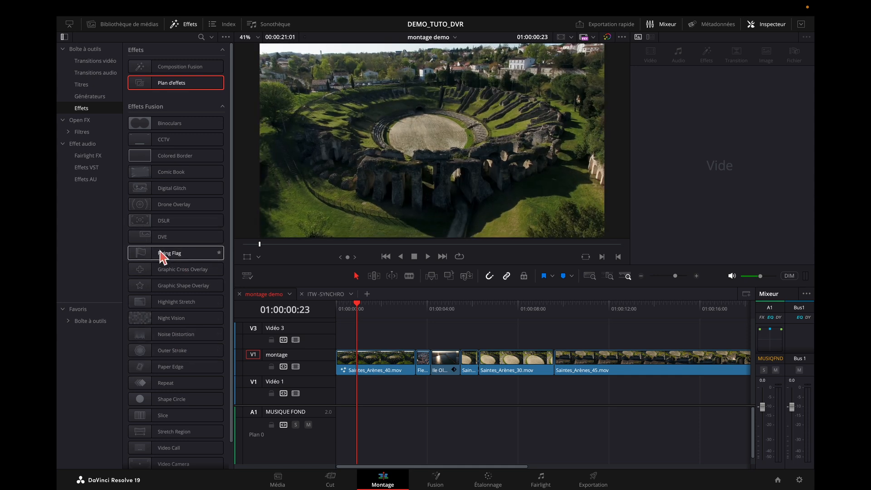
# Apply the Drone Overlay effect to Saintes_Arènes_40.mov and play it back from the beginning of the timeline
pyautogui.scroll(-1, 163, 254)
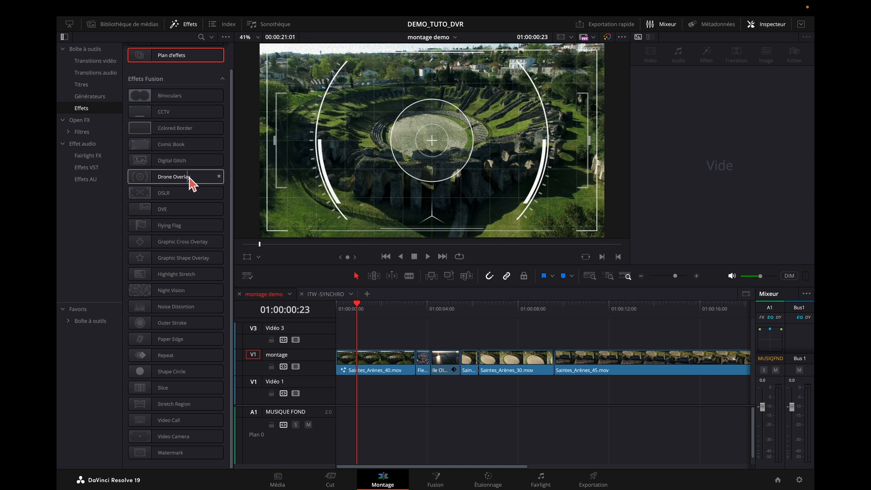
pyautogui.moveTo(179, 178); pyautogui.dragTo(388, 374)
pyautogui.click(329, 307)
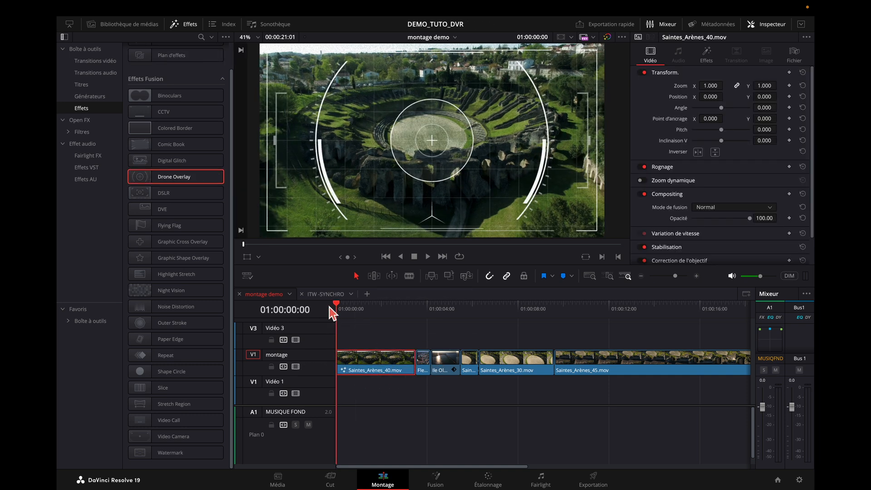
pyautogui.press('space')
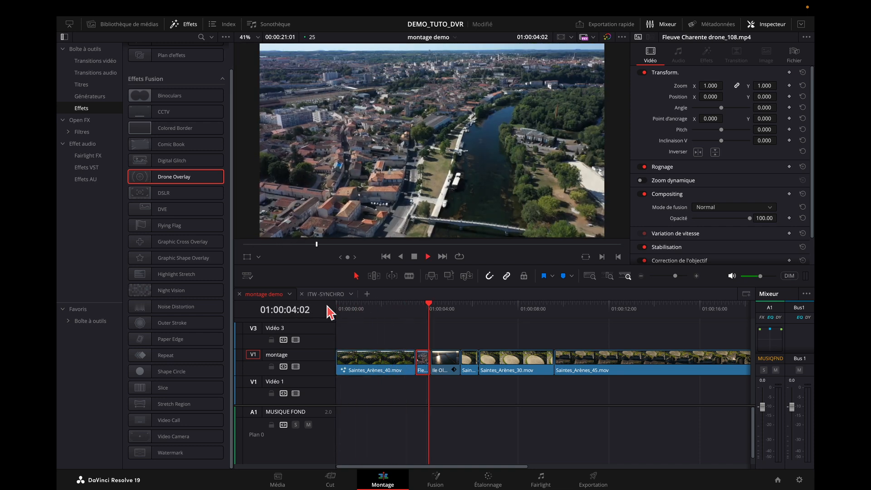
pyautogui.press('space')
pyautogui.moveTo(453, 305); pyautogui.dragTo(367, 308)
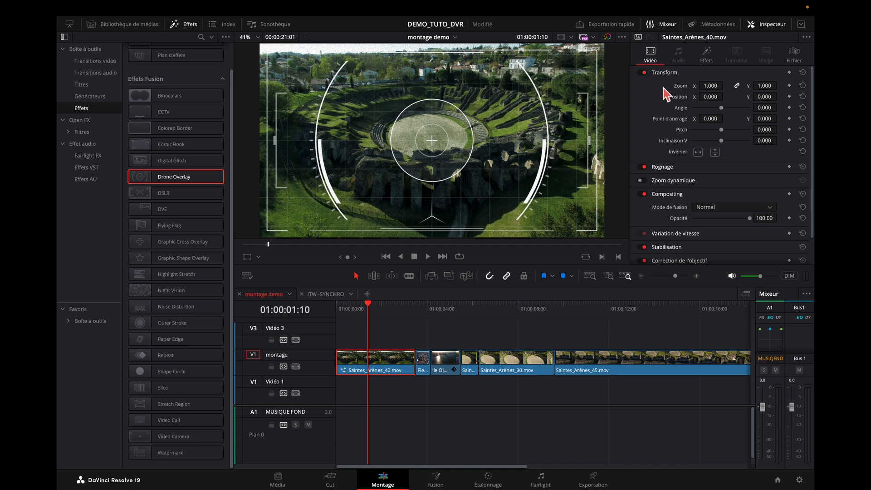
# Set the Drone Overlay's target size to 0.77 and inspect its nodes on the Fusion page before returning to Montage
pyautogui.click(708, 57)
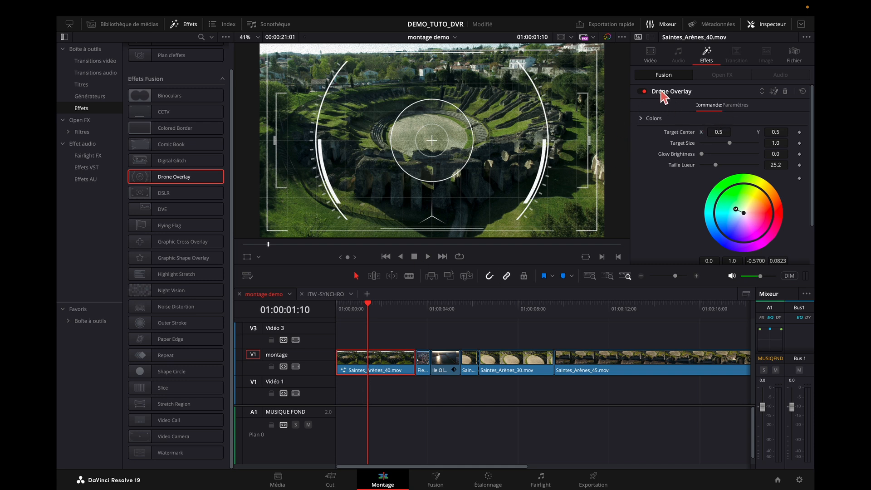
pyautogui.moveTo(730, 143); pyautogui.dragTo(722, 144)
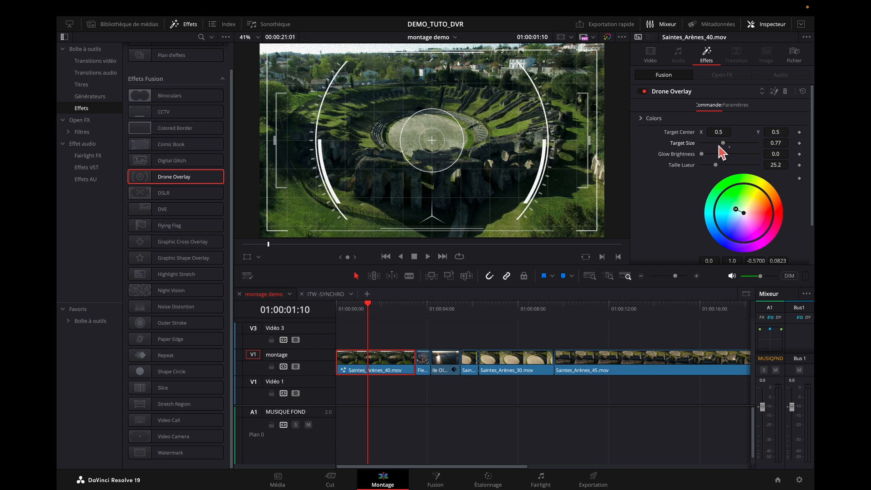
pyautogui.click(776, 97)
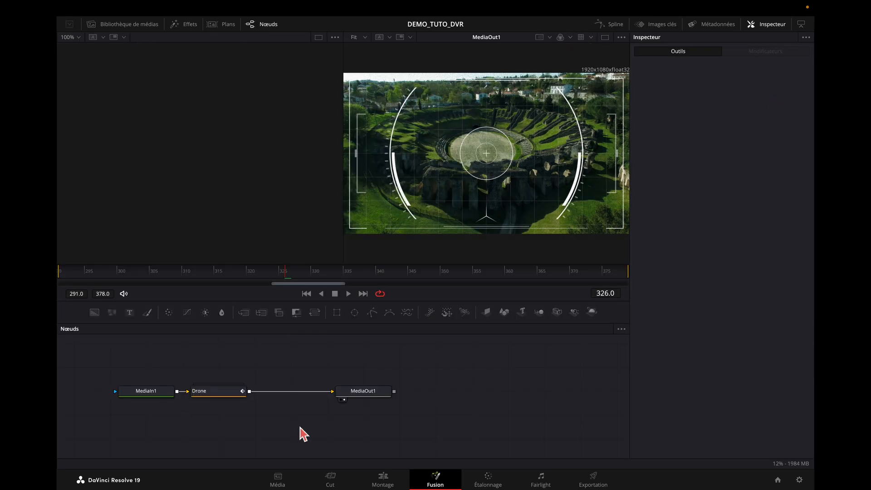
pyautogui.click(382, 480)
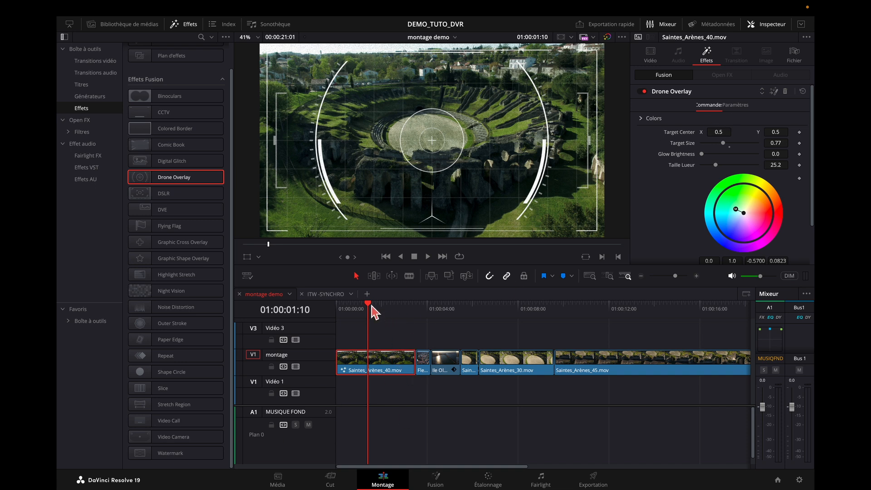
# Remove the Drone Overlay effect from Saintes_Arènes_40.mov
pyautogui.moveTo(371, 306); pyautogui.dragTo(364, 323)
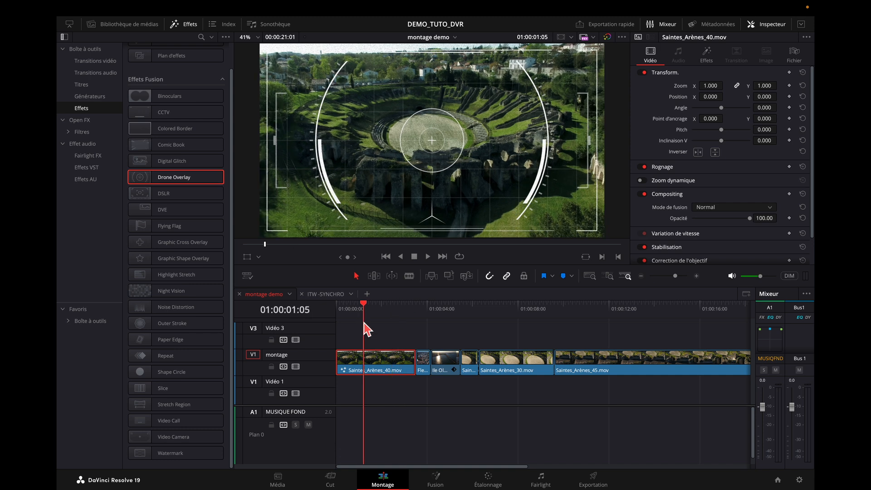
pyautogui.moveTo(367, 328); pyautogui.dragTo(474, 369)
pyautogui.click(383, 363)
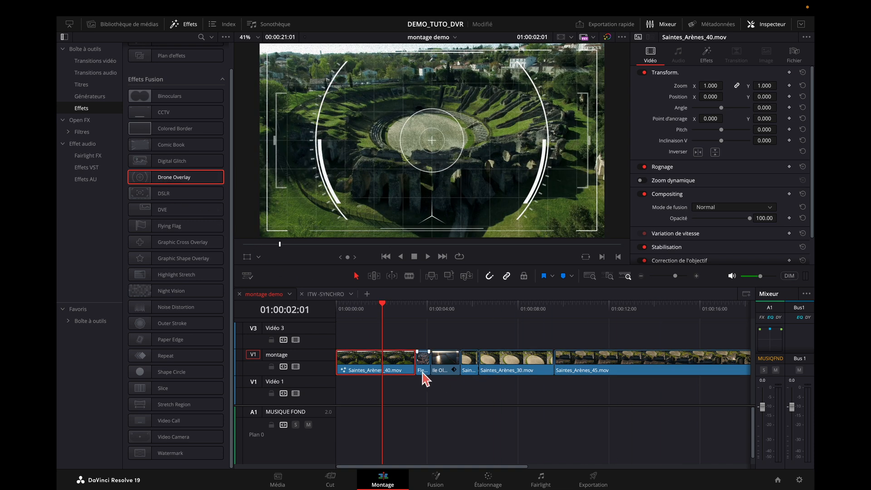
pyautogui.click(700, 65)
pyautogui.click(787, 92)
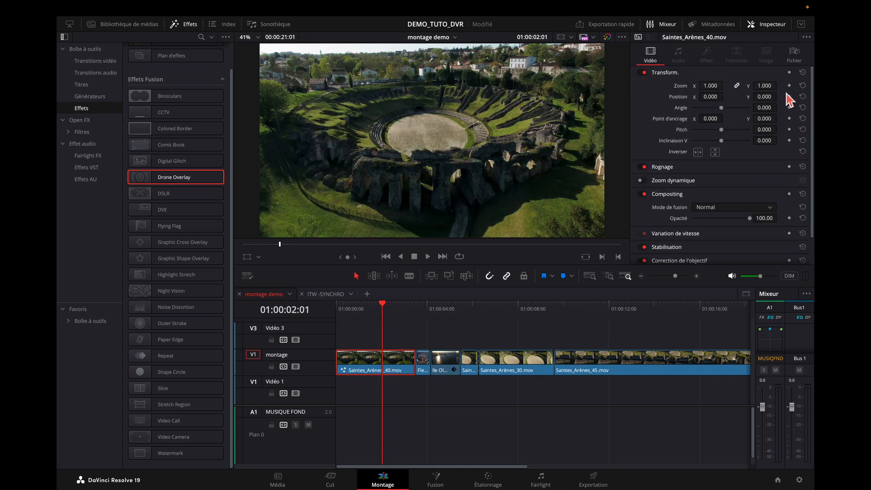
# Place a Plan d'effets on Vidéo 3 at the timeline's beginning, apply Drone Overlay to it and extend it over Saintes_Arènes_45.mov
pyautogui.scroll(2, 222, 136)
pyautogui.moveTo(214, 82); pyautogui.dragTo(340, 335)
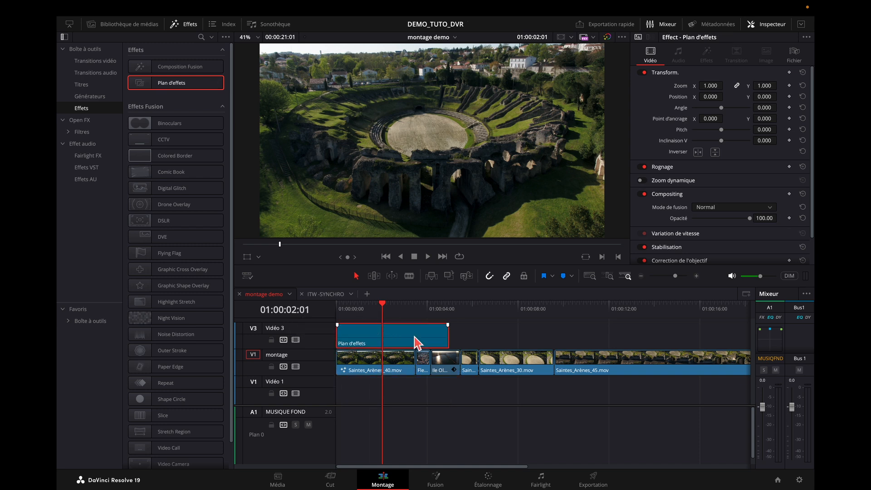
pyautogui.moveTo(172, 205); pyautogui.dragTo(390, 348)
pyautogui.moveTo(450, 339); pyautogui.dragTo(730, 345)
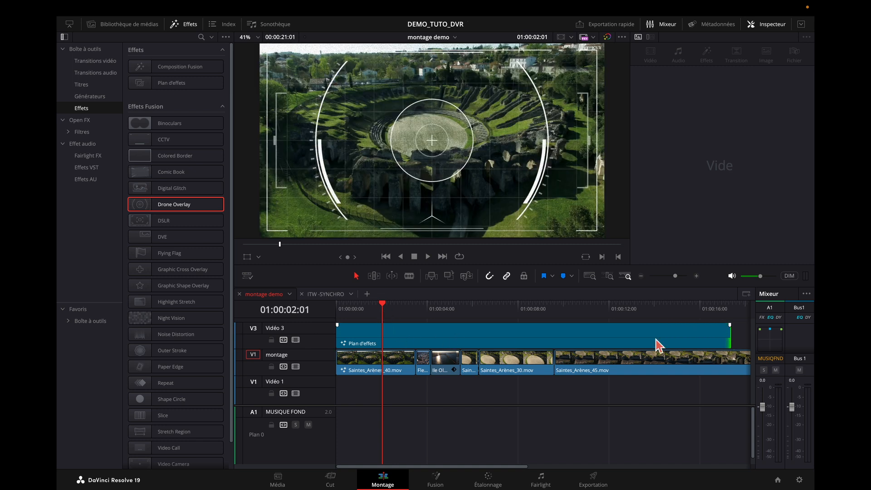
# Play the montage through the Plan d'effets with its Drone Overlay, and delete that clip from Vidéo 3
pyautogui.click(388, 307)
pyautogui.press('space')
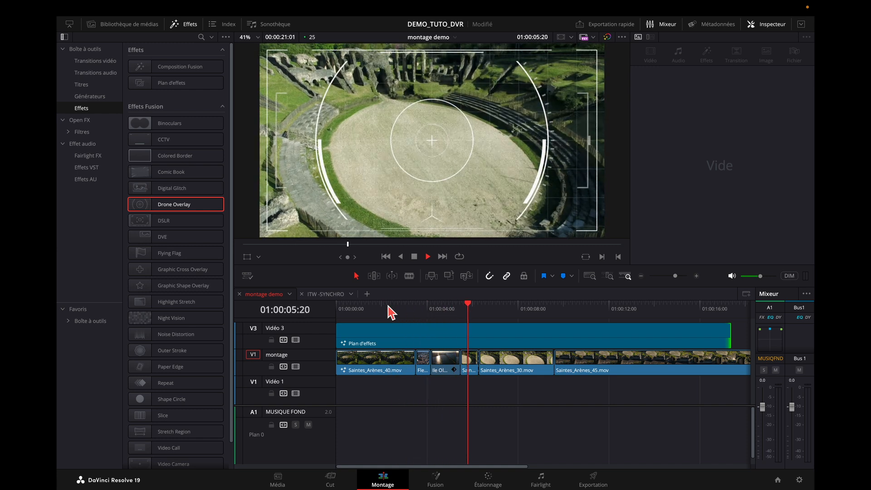
pyautogui.click(505, 338)
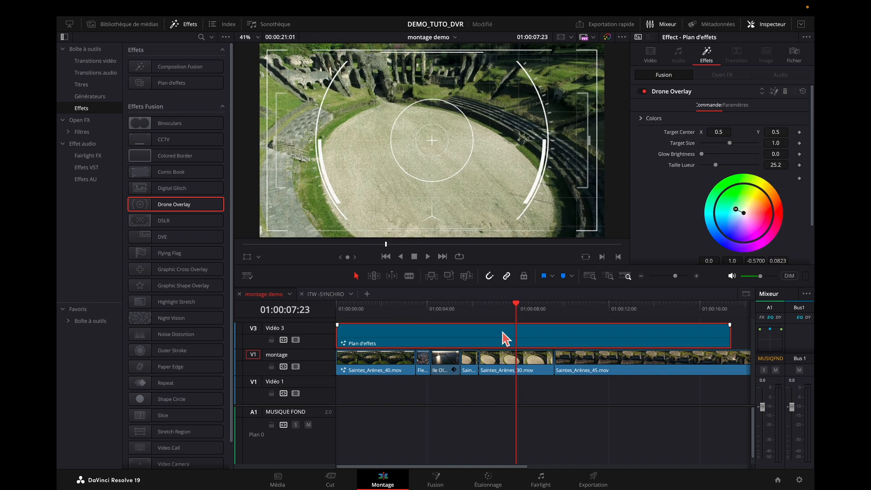
pyautogui.press('Delete')
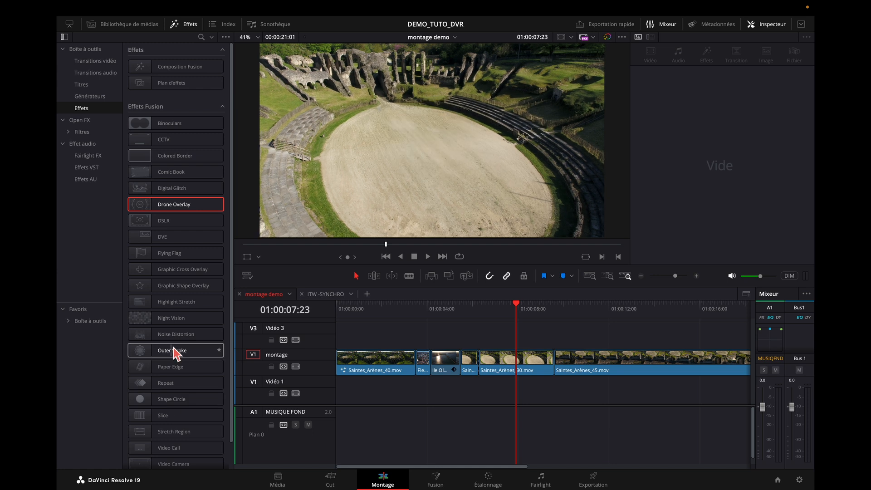
pyautogui.scroll(-1, 173, 350)
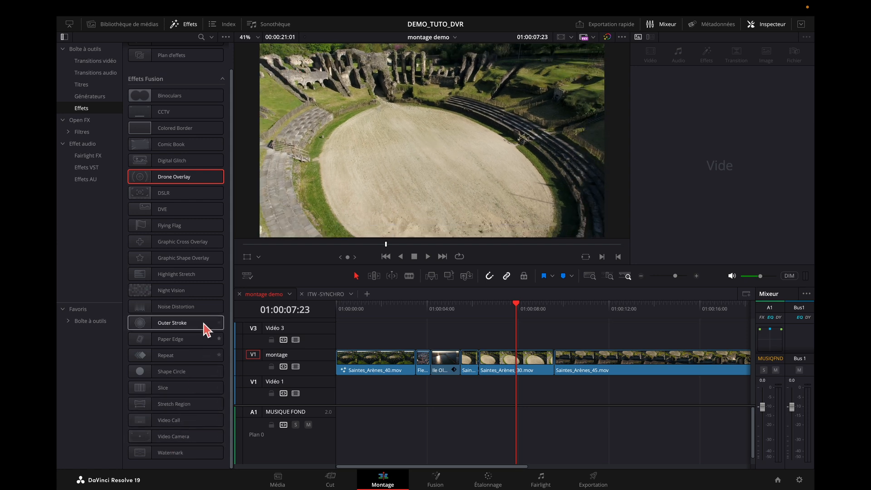
pyautogui.scroll(1, 198, 295)
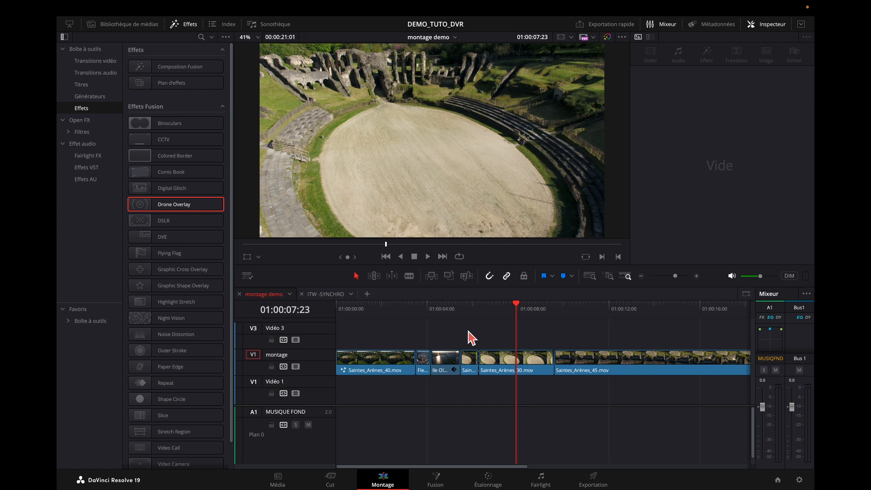
# Browse the standard and Fusion titles and add Clean and Simple Lower Third to Vidéo 3 at the beginning of the timeline
pyautogui.click(83, 85)
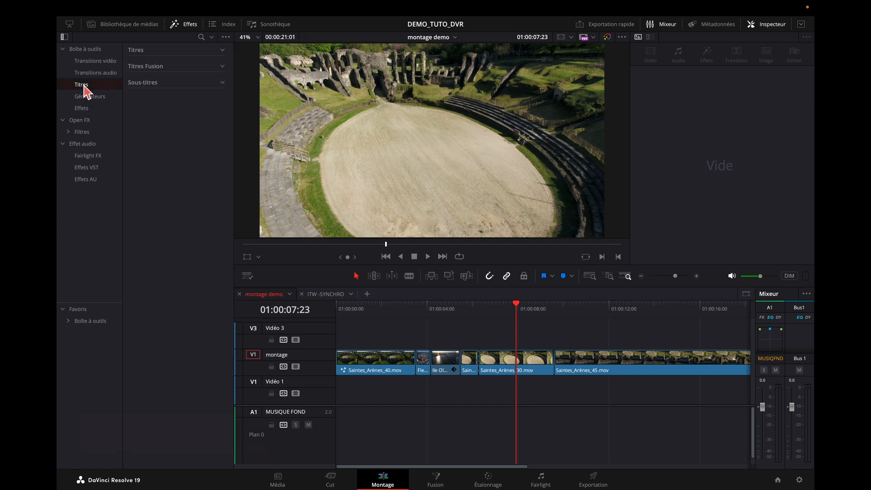
pyautogui.click(222, 50)
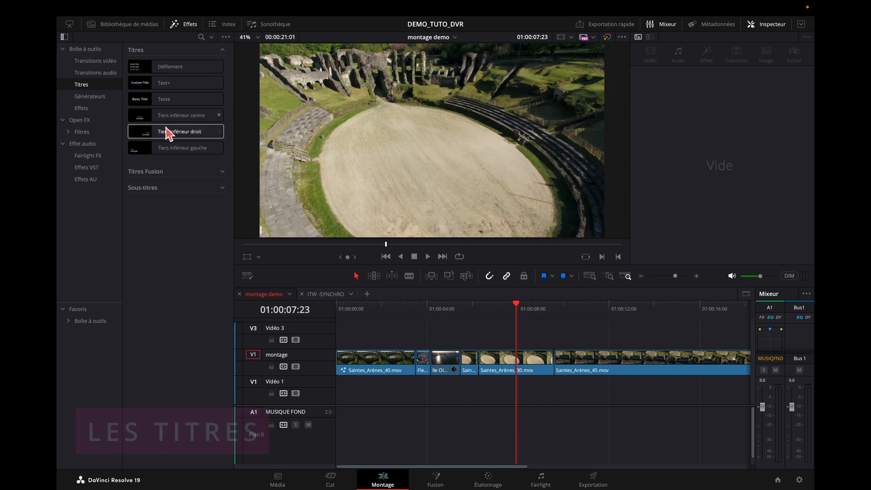
pyautogui.click(223, 172)
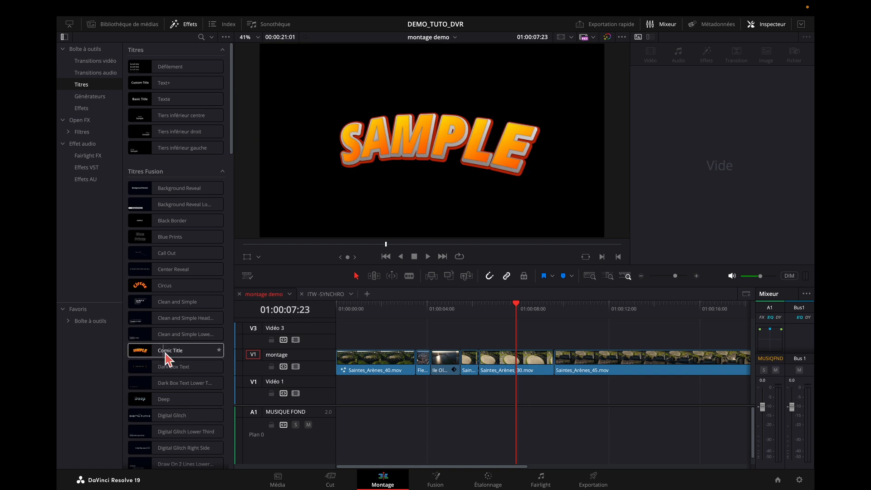
pyautogui.scroll(-5, 163, 295)
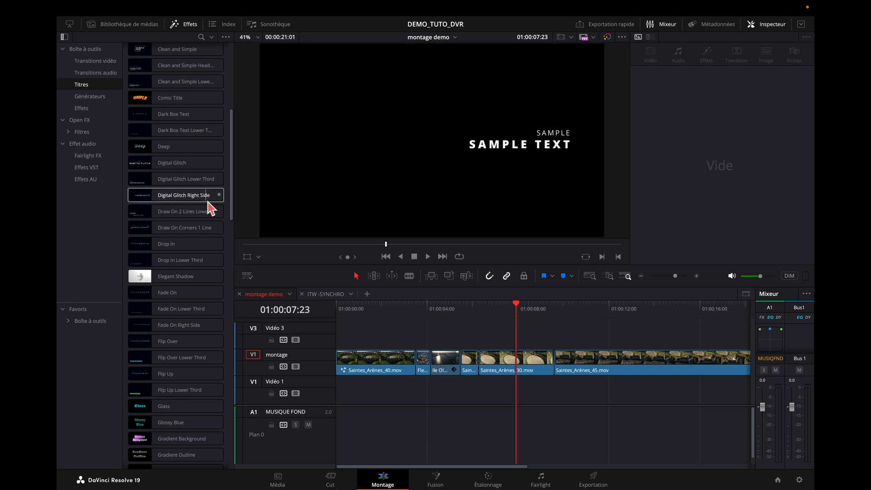
pyautogui.scroll(5, 150, 339)
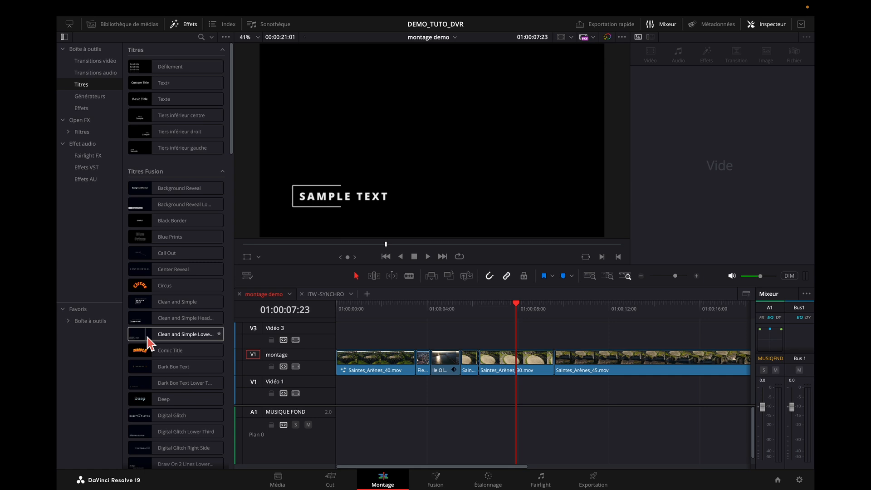
pyautogui.moveTo(150, 341); pyautogui.dragTo(333, 339)
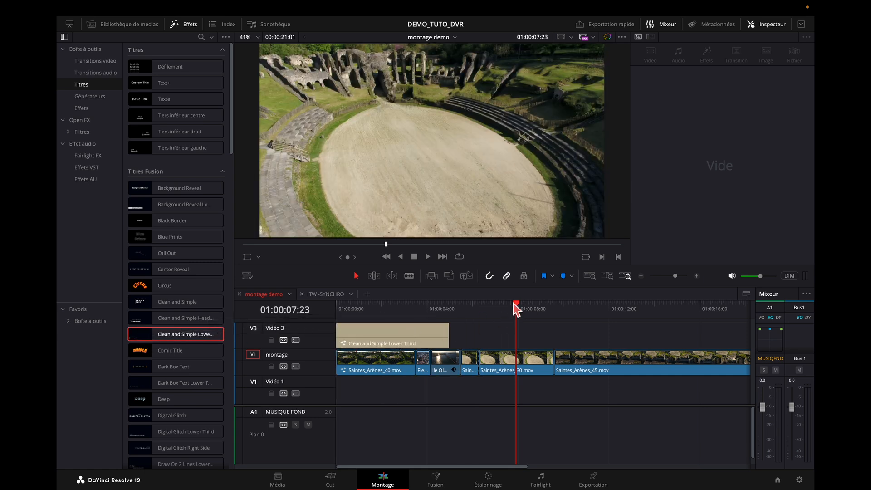
# Play the Clean and Simple Lower Third title back from the beginning of the timeline
pyautogui.moveTo(516, 307); pyautogui.dragTo(313, 318)
pyautogui.press('space')
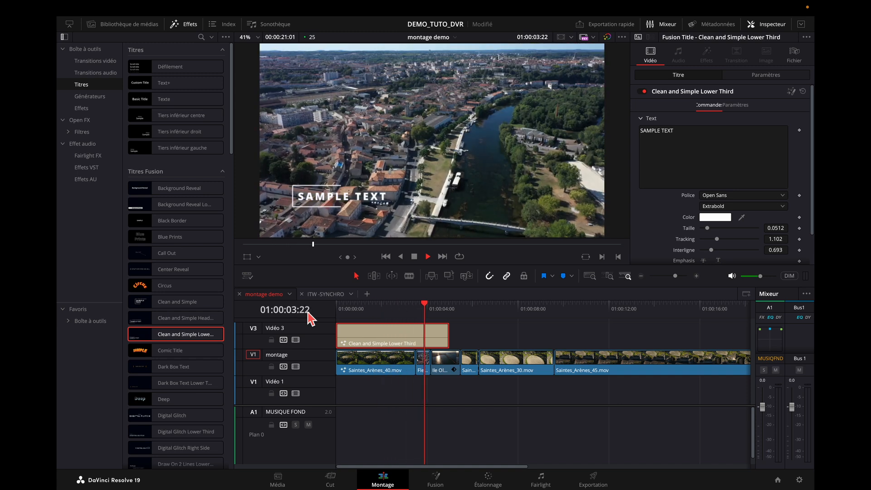
pyautogui.press('space')
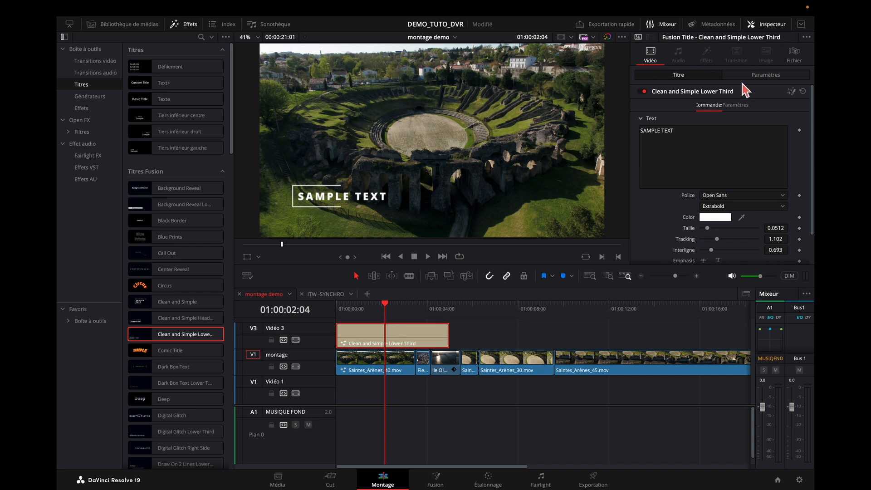
# Replace the Clean and Simple Lower Third's sample text with "demo"
pyautogui.click(688, 138)
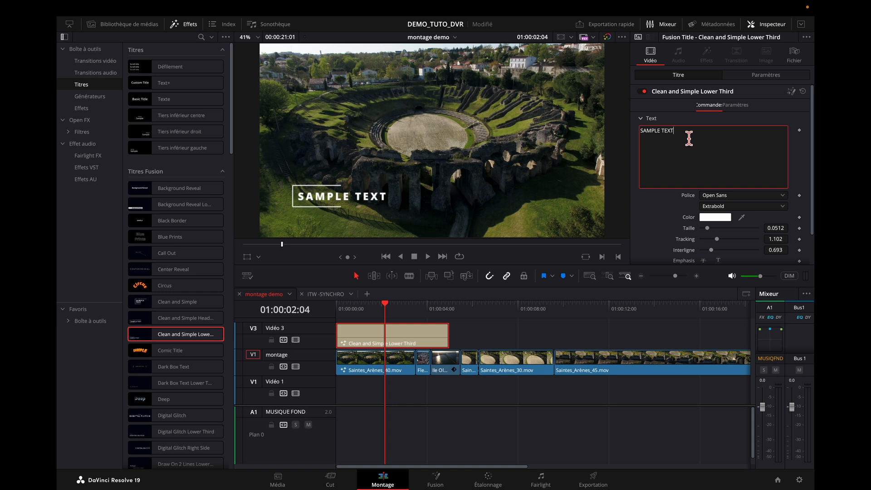
pyautogui.hotkey('ctrl', 'shift', 'Left')
pyautogui.hotkey('ctrl', 'shift', 'Left')
pyautogui.write('de')
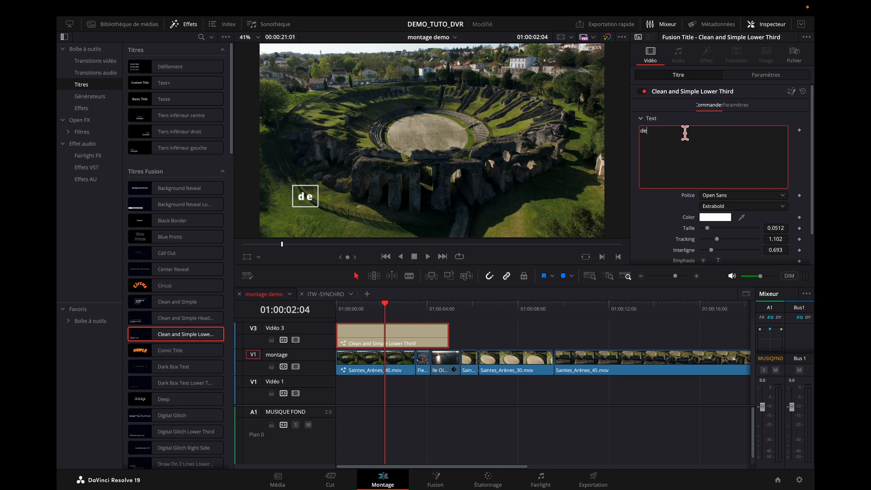
pyautogui.write('mo')
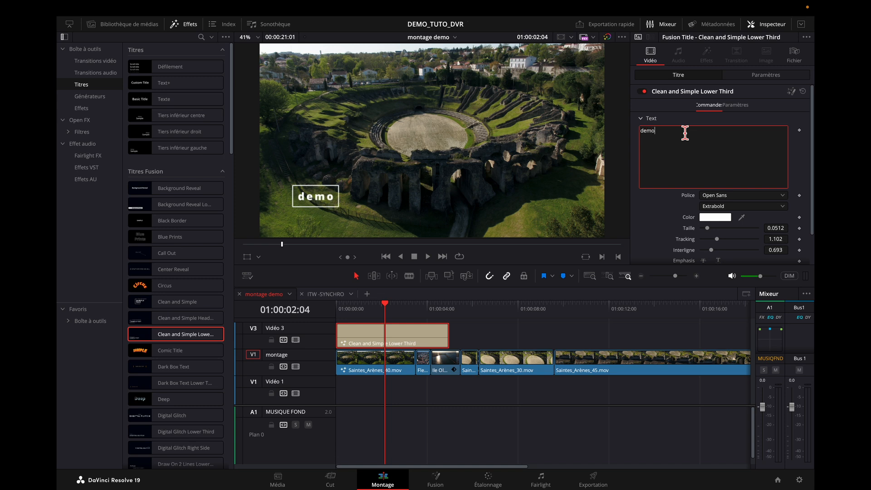
# Replace the Clean and Simple Lower Third's text with "DEMO DVR"
pyautogui.press('BackSpace')
pyautogui.press('BackSpace')
pyautogui.press('BackSpace')
pyautogui.press('BackSpace')
pyautogui.write('DE')
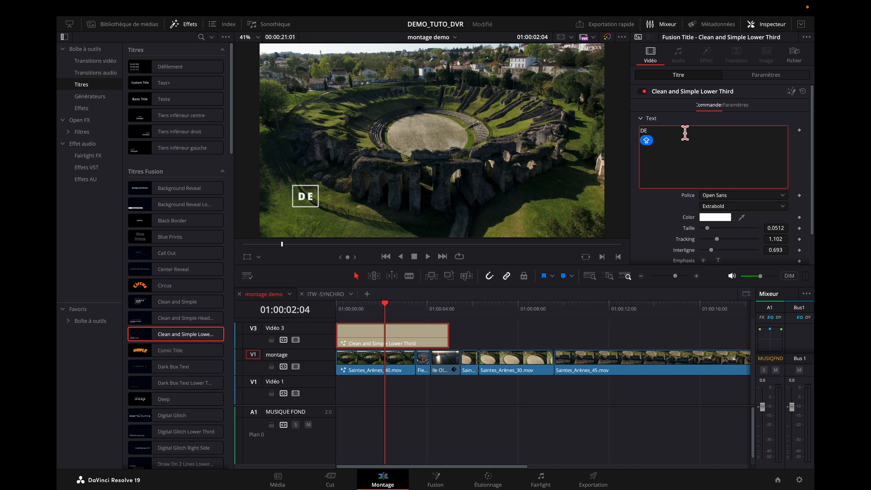
pyautogui.write('MO DVR')
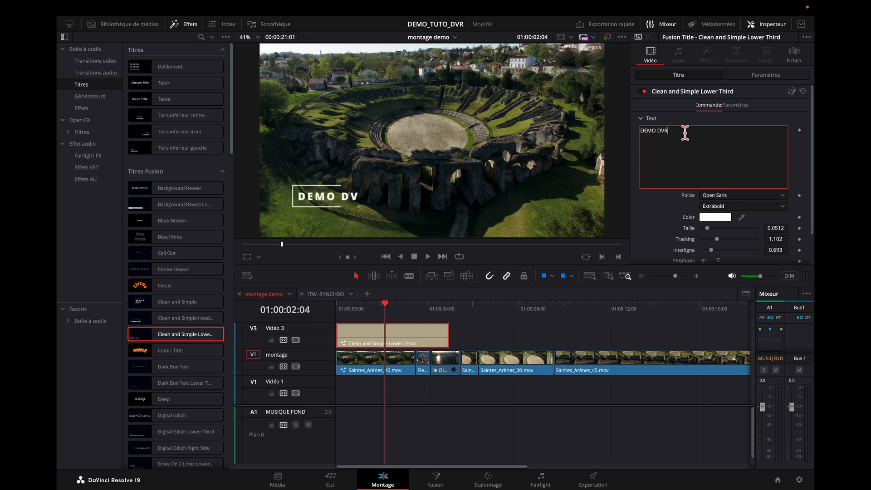
# Change the lower third's font to Impact and set its text size to 0.0787
pyautogui.click(783, 196)
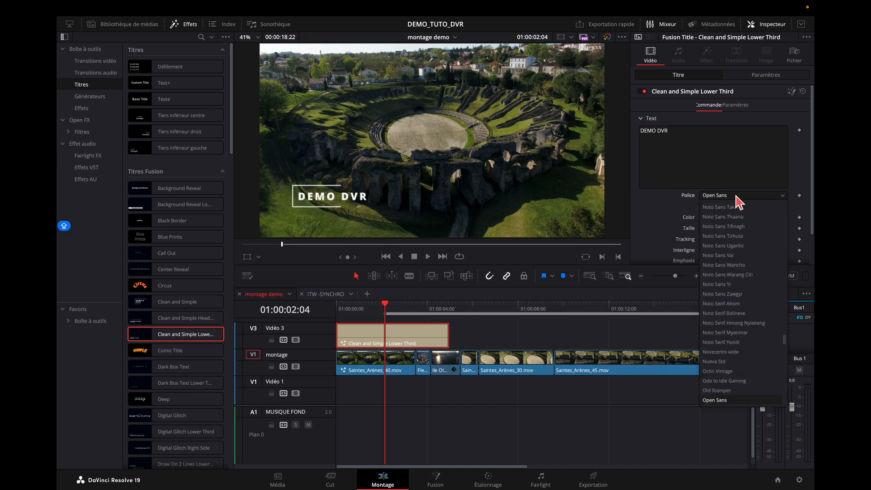
pyautogui.scroll(10, 751, 313)
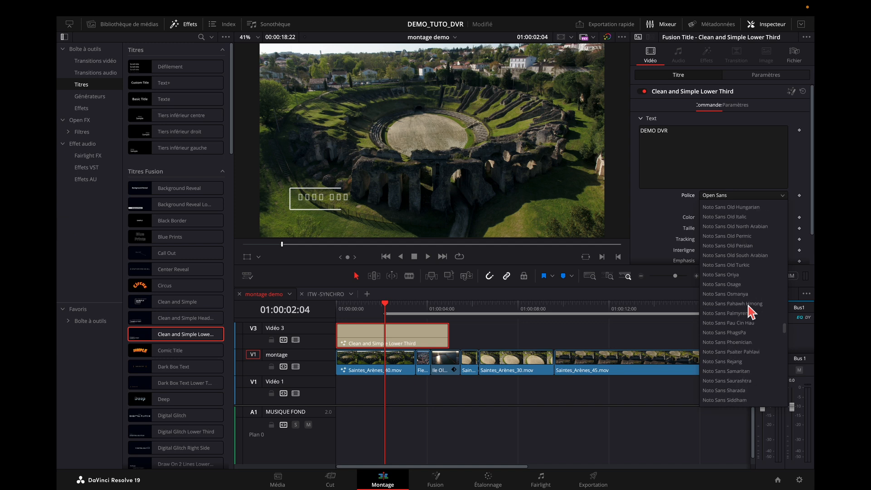
pyautogui.scroll(10, 749, 313)
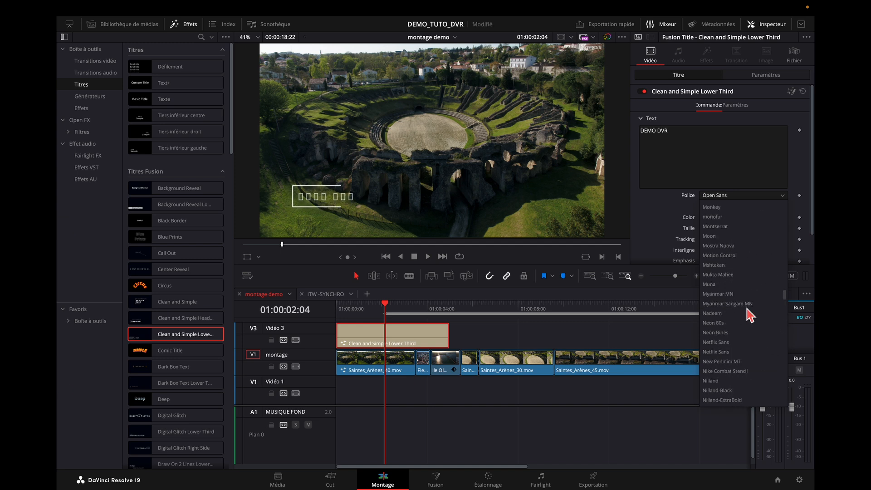
pyautogui.scroll(10, 721, 312)
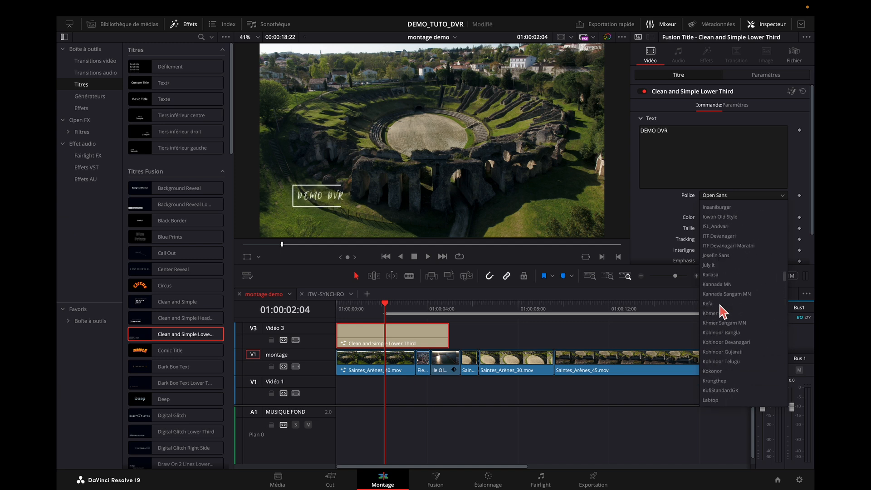
pyautogui.scroll(5, 722, 312)
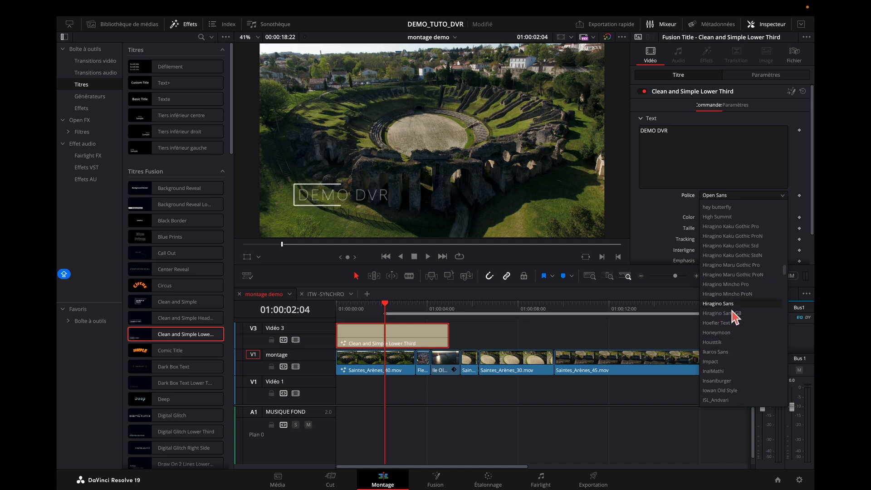
pyautogui.click(729, 363)
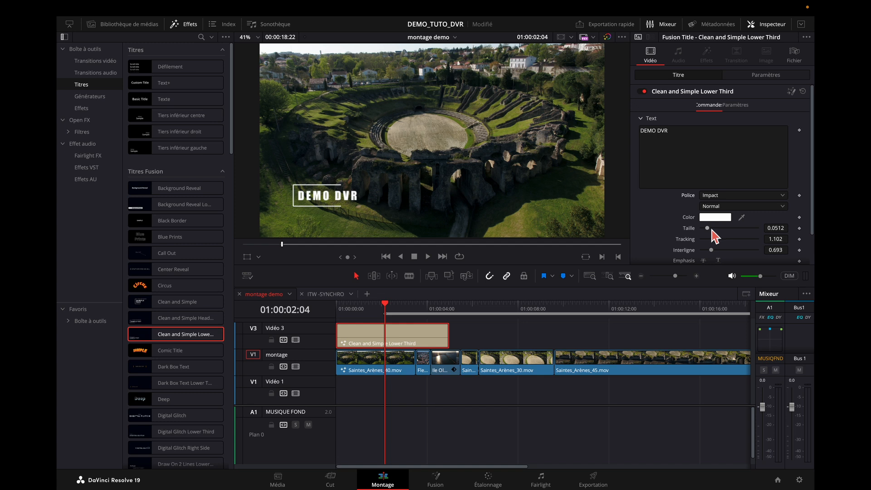
pyautogui.moveTo(710, 229); pyautogui.dragTo(715, 230)
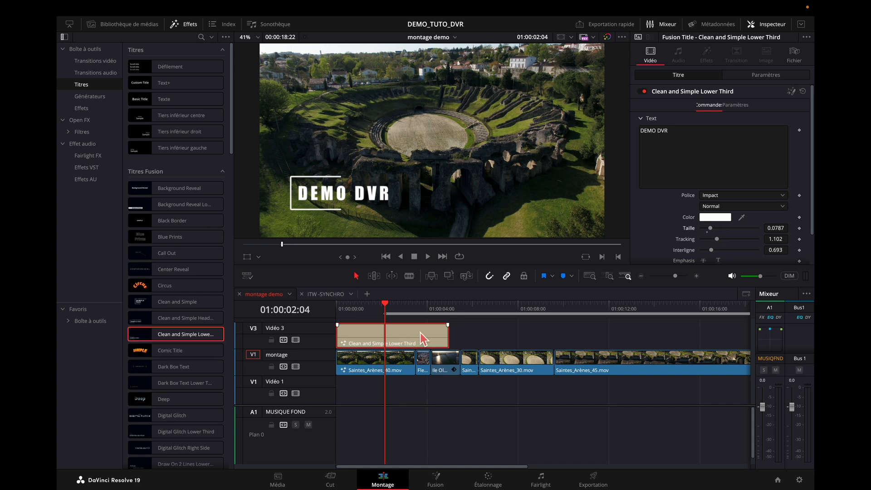
# Set the lower third's transform position to X -25 and Y -36
pyautogui.scroll(-2, 726, 209)
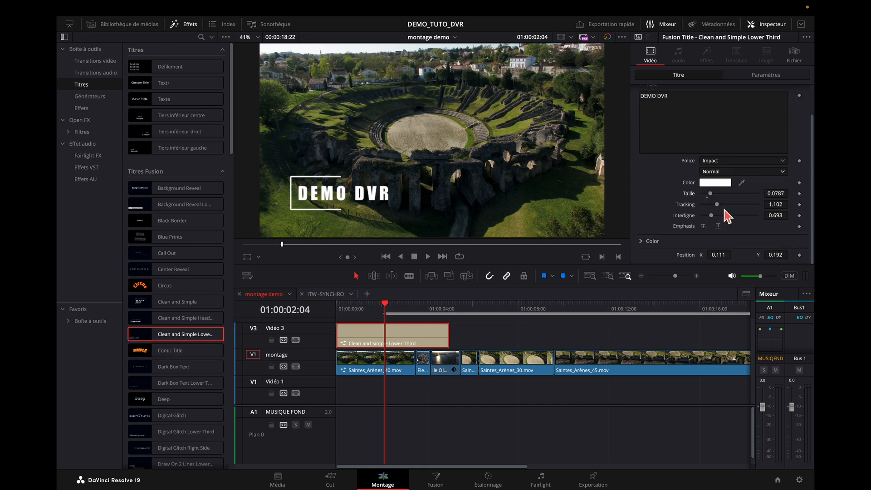
pyautogui.scroll(2, 685, 224)
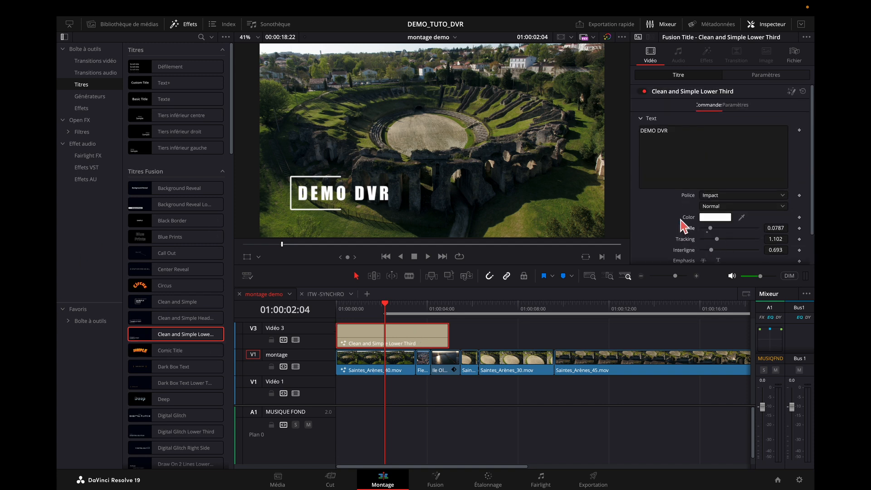
pyautogui.click(777, 76)
pyautogui.moveTo(725, 115)
pyautogui.mouseDown()
pyautogui.moveTo(765, 116)
pyautogui.moveTo(692, 120)
pyautogui.moveTo(721, 119)
pyautogui.mouseUp()
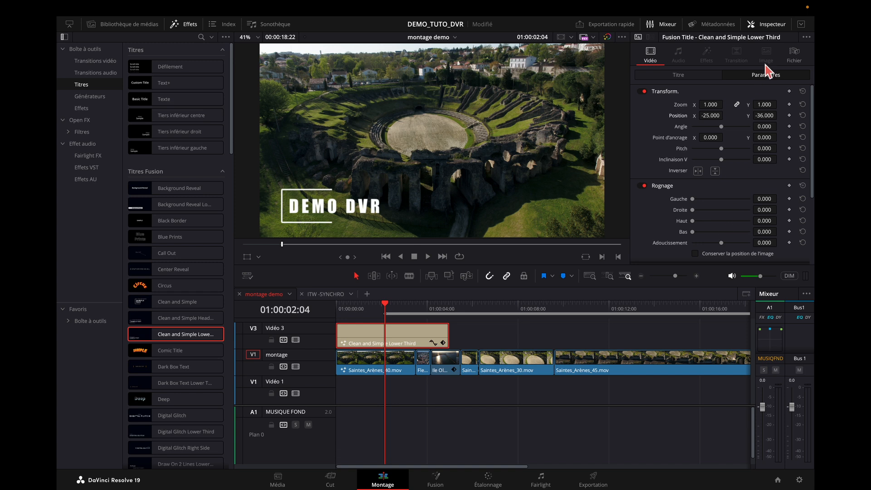
# Change the lower third's text color to pure red
pyautogui.click(684, 78)
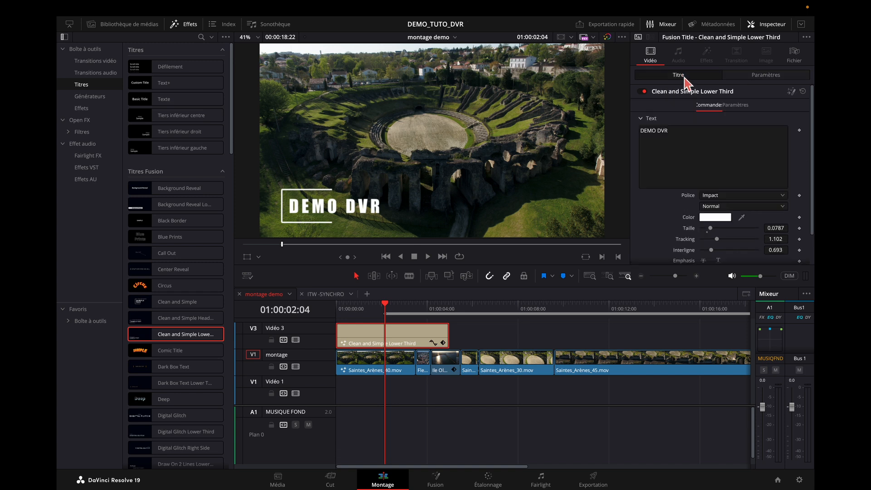
pyautogui.click(731, 220)
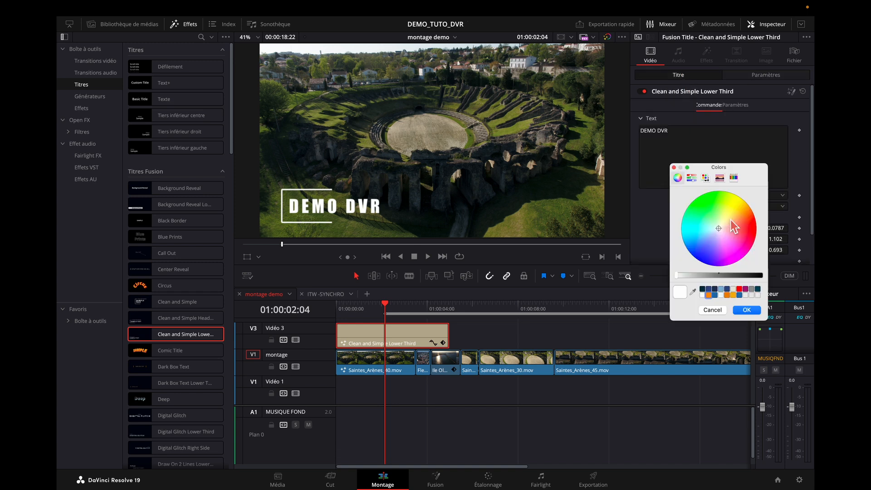
pyautogui.click(755, 233)
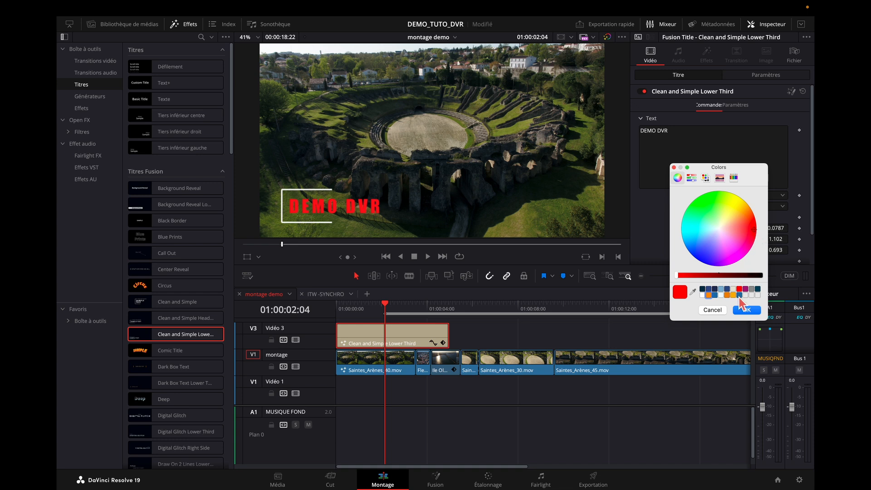
pyautogui.click(746, 310)
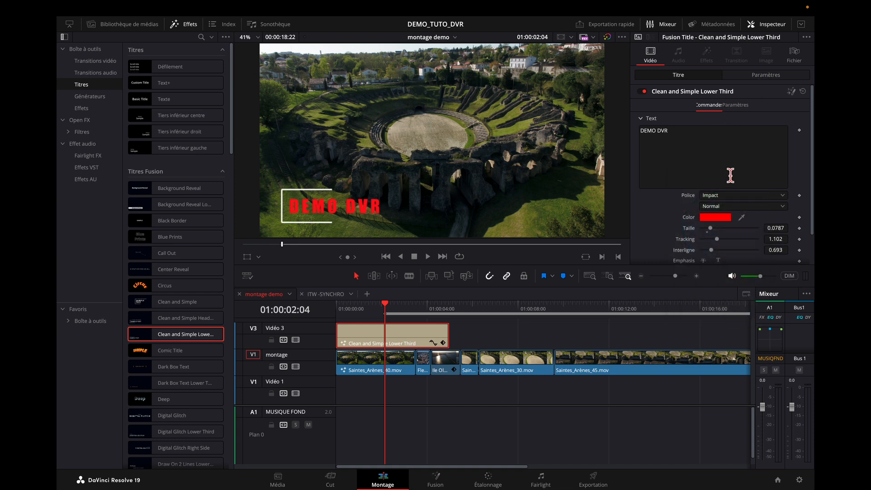
# Change the color of the frame line around the lower third's text to blue (Rouge about 0.32, Vert about 0.49, Bleu 1.0)
pyautogui.scroll(-2, 730, 176)
pyautogui.click(651, 244)
pyautogui.scroll(-3, 672, 224)
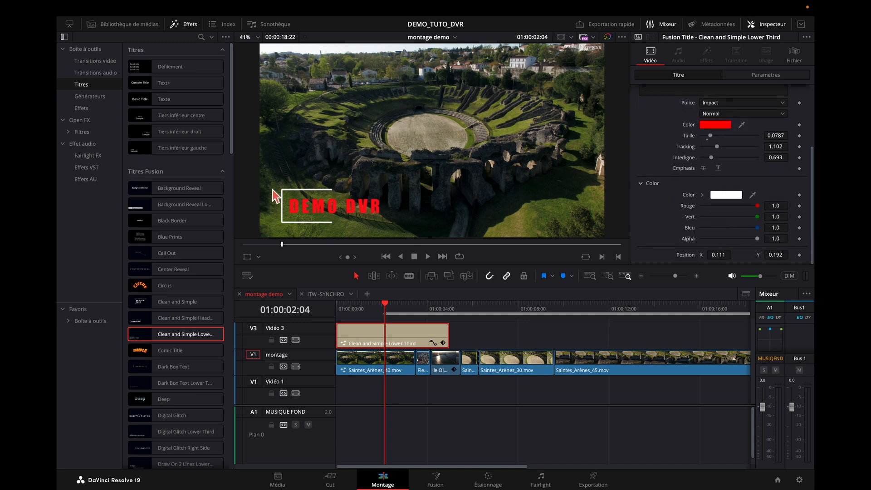
pyautogui.click(728, 196)
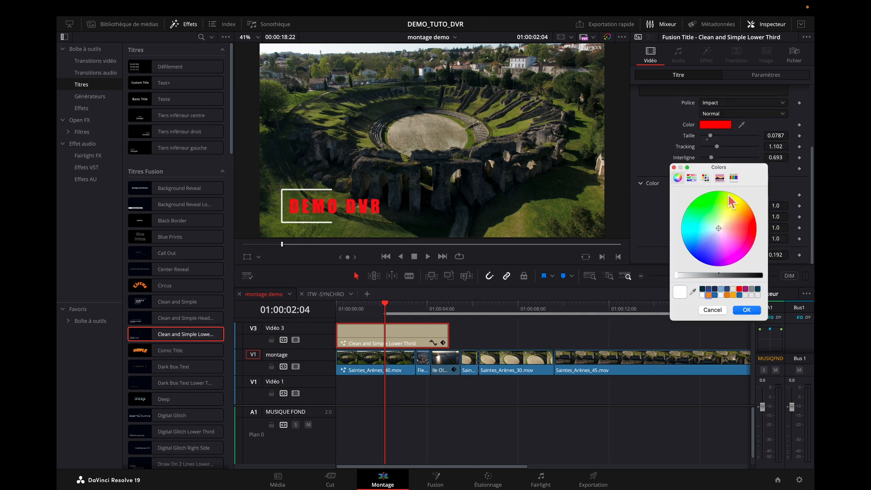
pyautogui.click(729, 239)
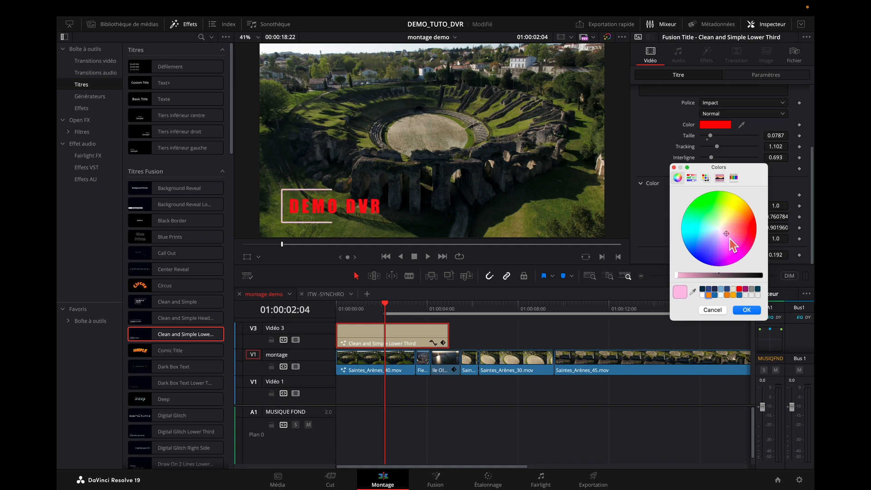
pyautogui.click(700, 246)
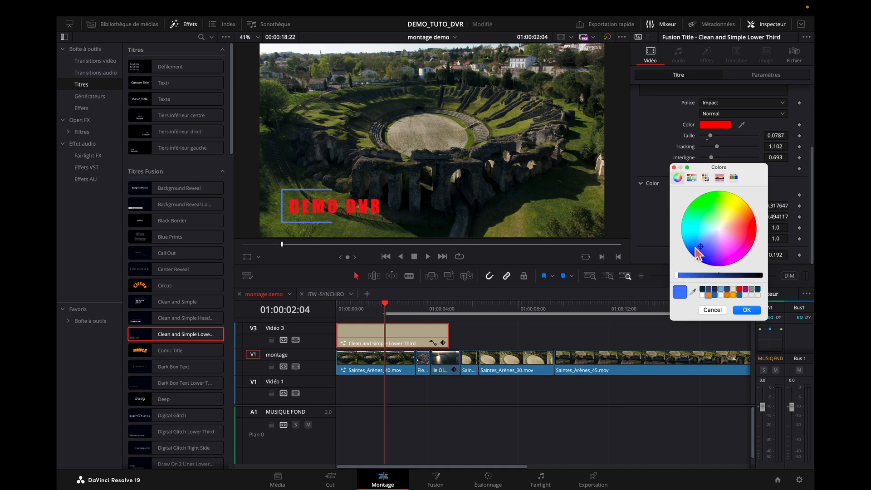
pyautogui.click(747, 311)
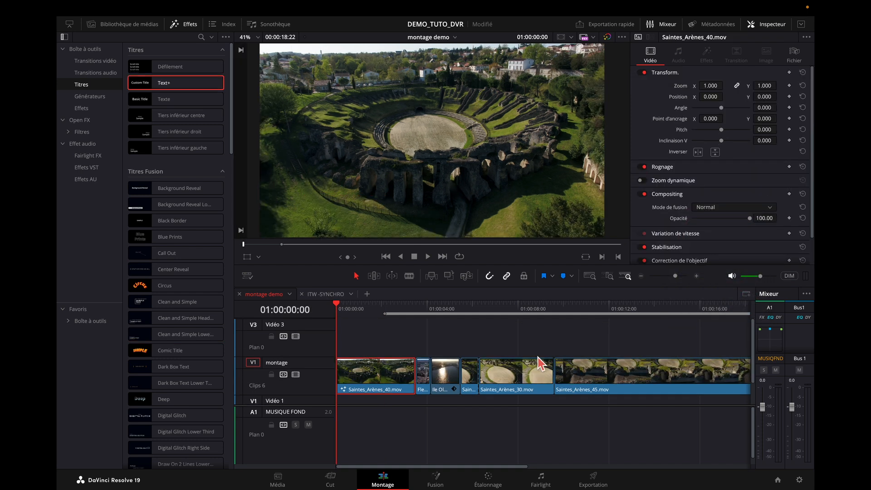
# Add a Text+ title to Vidéo 3 at the beginning of the timeline and set its position to X -263, Y -191
pyautogui.moveTo(141, 87); pyautogui.dragTo(338, 347)
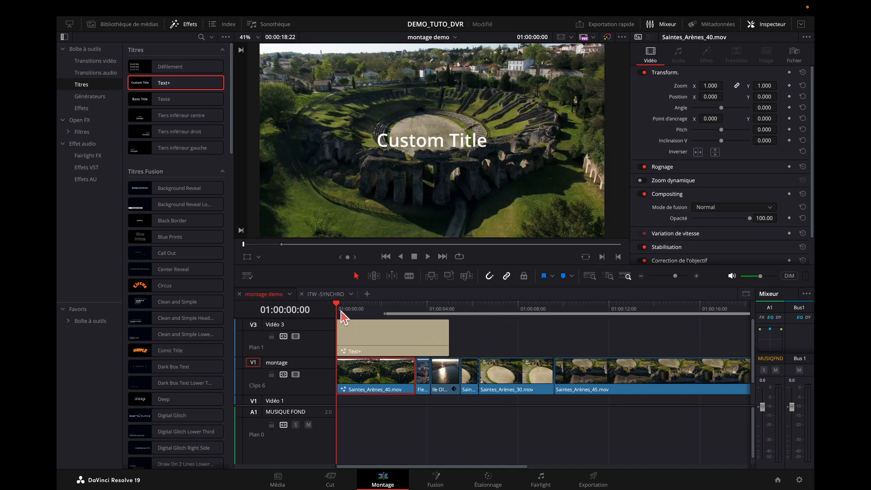
pyautogui.click(346, 325)
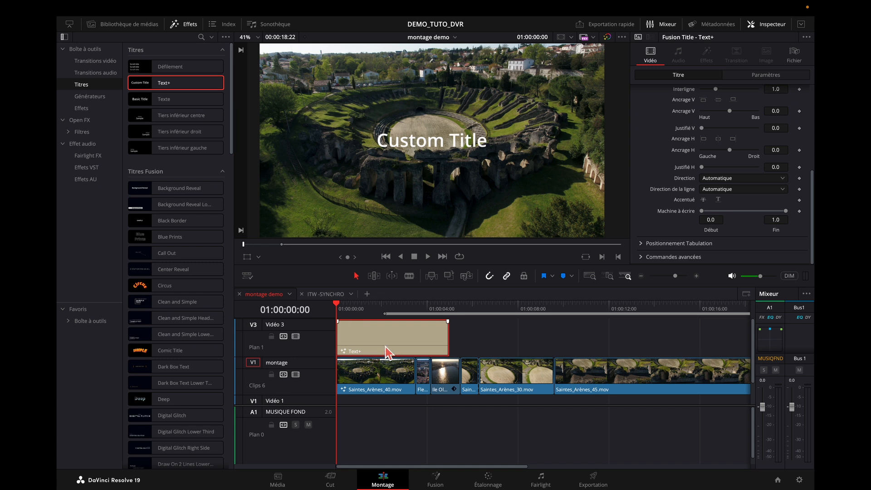
pyautogui.click(770, 78)
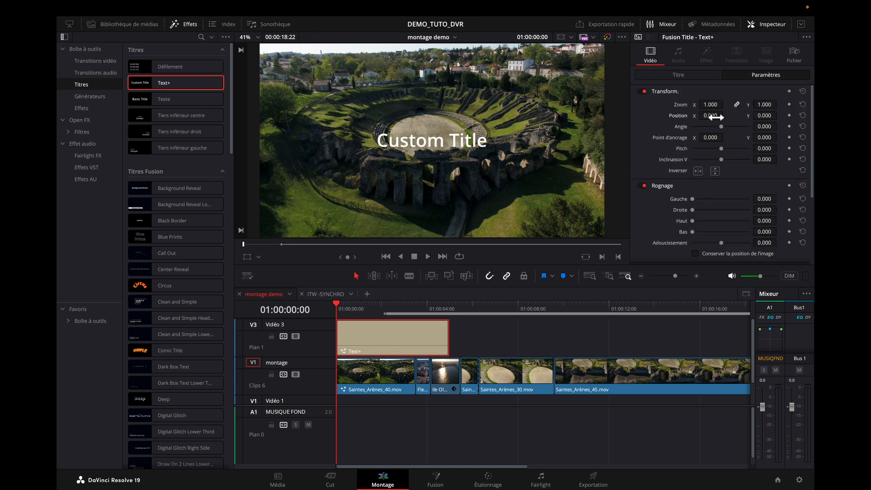
pyautogui.moveTo(710, 115); pyautogui.dragTo(779, 116)
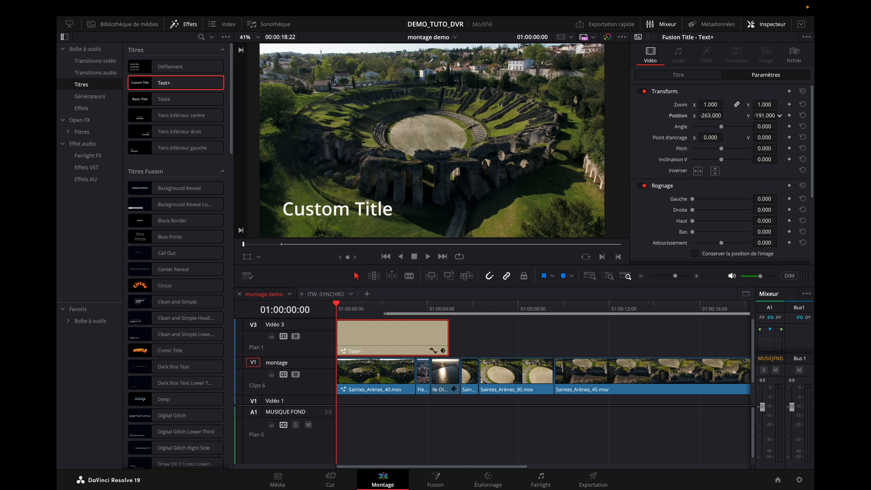
# Replace the Text+ title's sample text with "DEMO DVR"
pyautogui.click(695, 75)
pyautogui.scroll(5, 751, 179)
pyautogui.click(686, 135)
pyautogui.write('D')
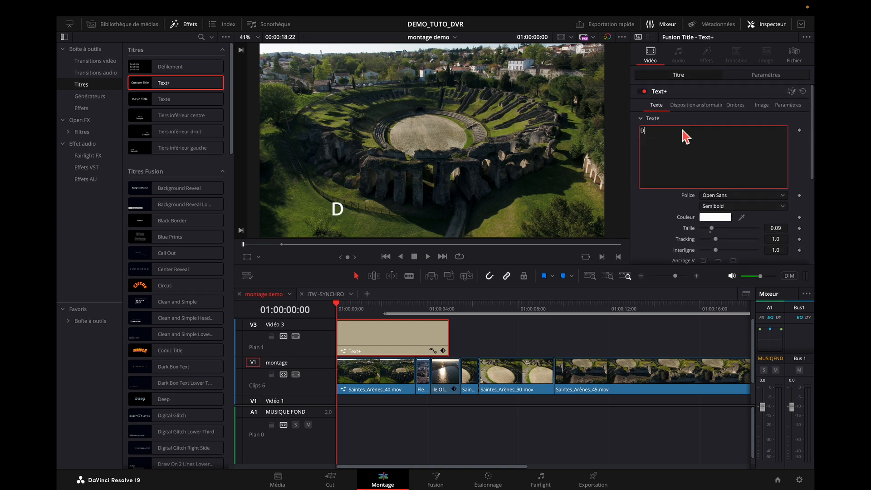
pyautogui.write('EMO DVR')
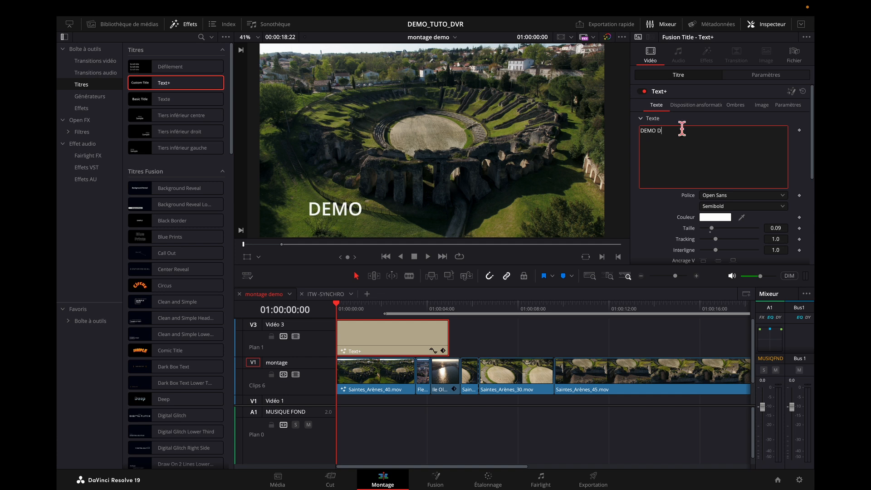
# Set the Text+ title's font to Impact and its size to 0.1299, and play the title back
pyautogui.click(743, 198)
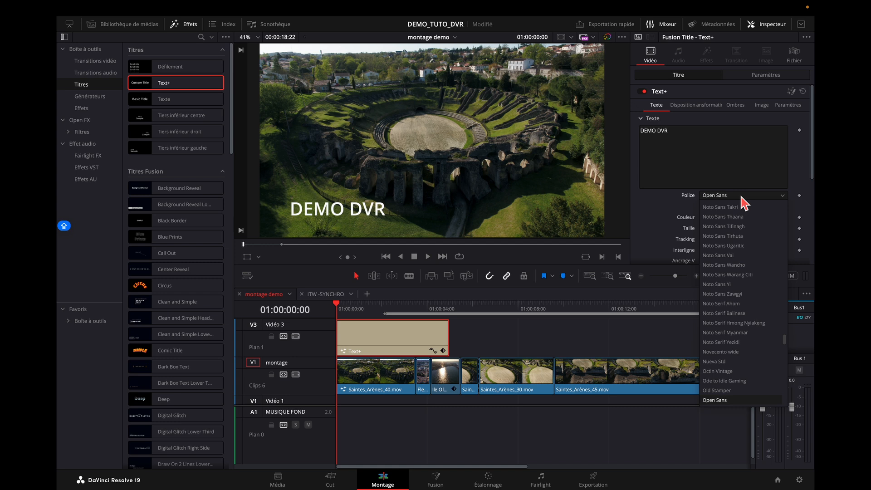
pyautogui.press('i')
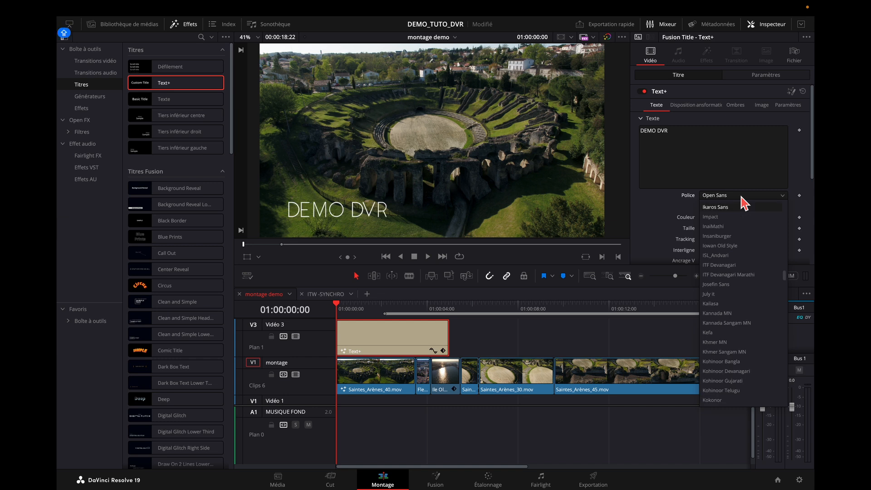
pyautogui.click(721, 221)
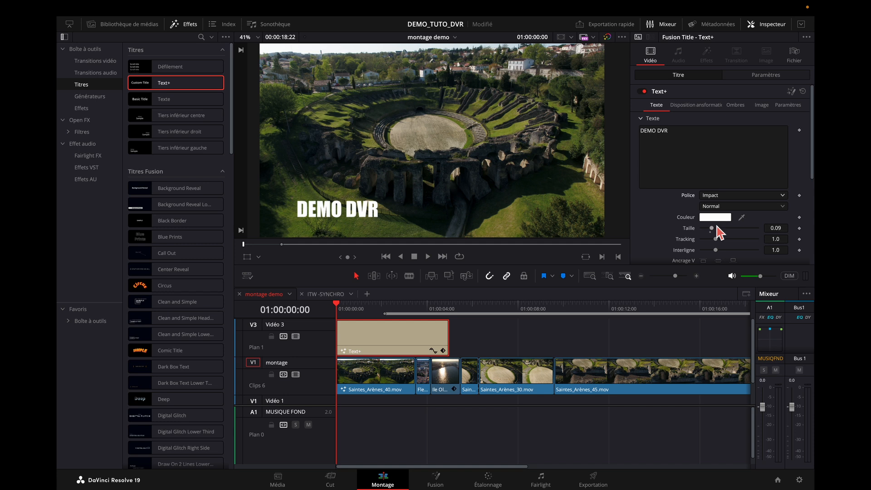
pyautogui.moveTo(716, 230); pyautogui.dragTo(718, 230)
pyautogui.press('space')
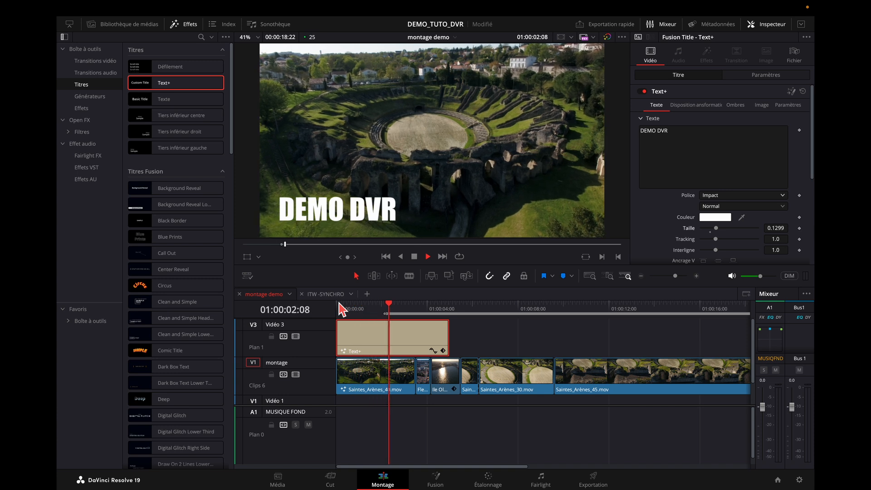
# Keyframe the Text+ title's size at 01:00:00:00, set it to 0.0945 at 01:00:02:16, and play the animation from the beginning
pyautogui.click(337, 305)
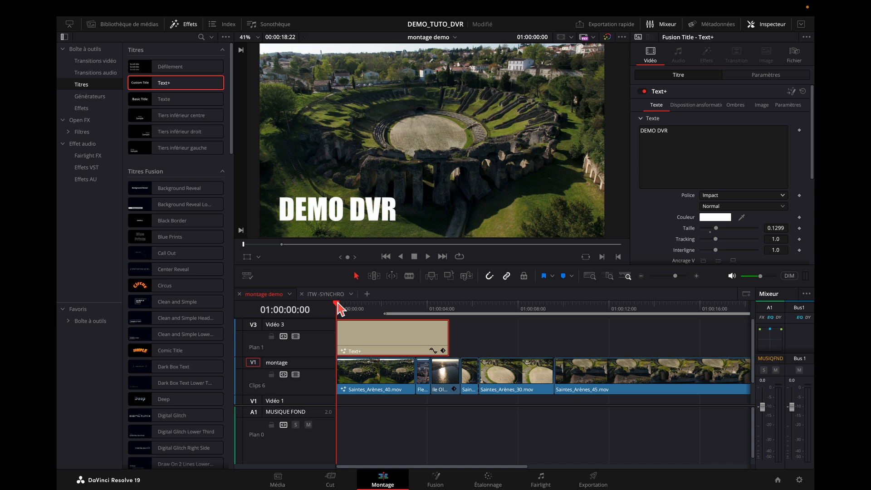
pyautogui.click(800, 228)
pyautogui.moveTo(341, 307); pyautogui.dragTo(397, 314)
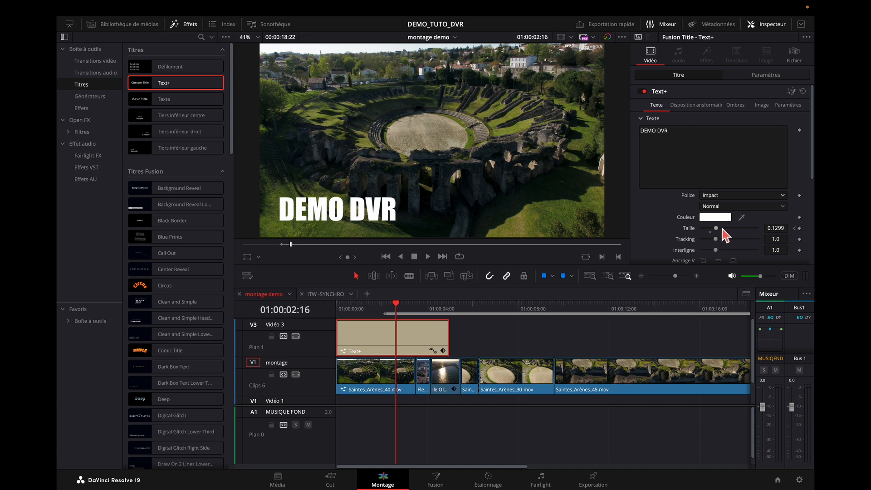
pyautogui.moveTo(717, 229); pyautogui.dragTo(712, 228)
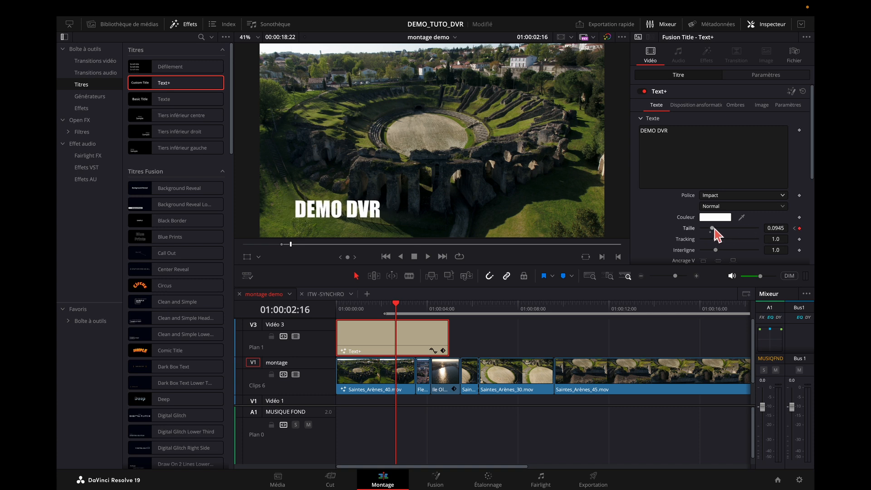
pyautogui.moveTo(397, 312); pyautogui.dragTo(284, 303)
pyautogui.press('space')
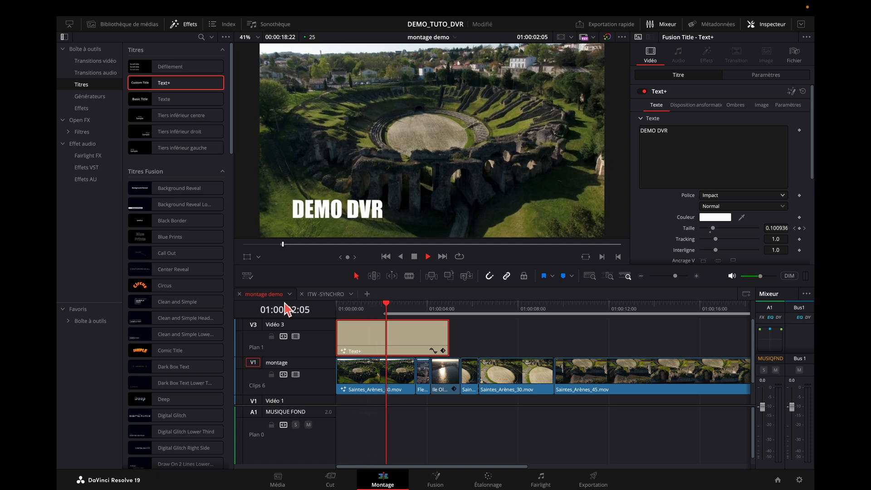
# Delete the Text+ title from Vidéo 3 and list the Resolve FX Film Emulation filters
pyautogui.press('space')
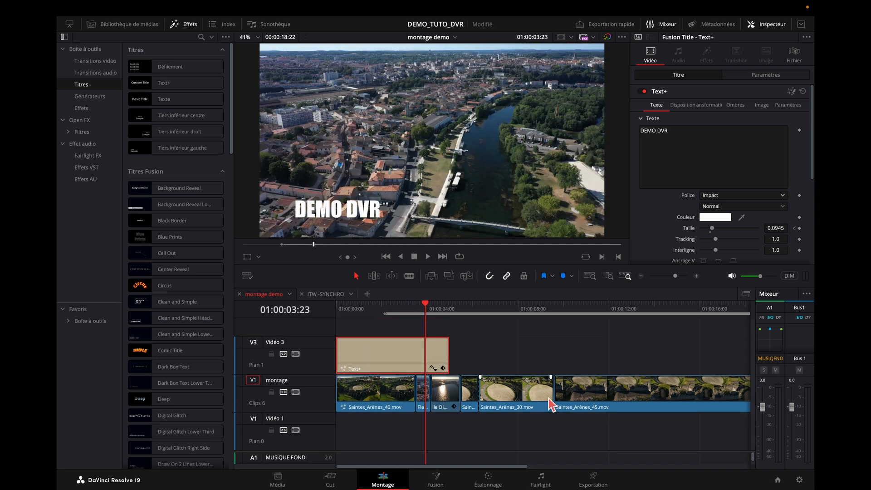
pyautogui.click(81, 134)
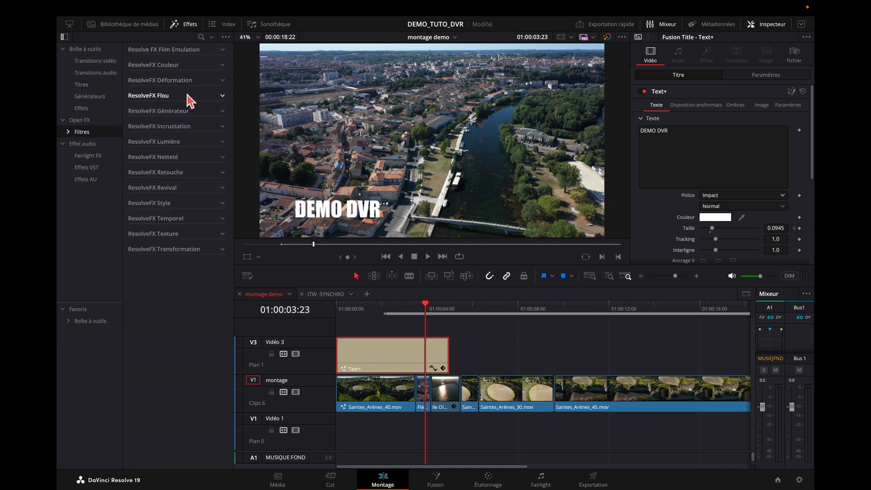
pyautogui.click(222, 50)
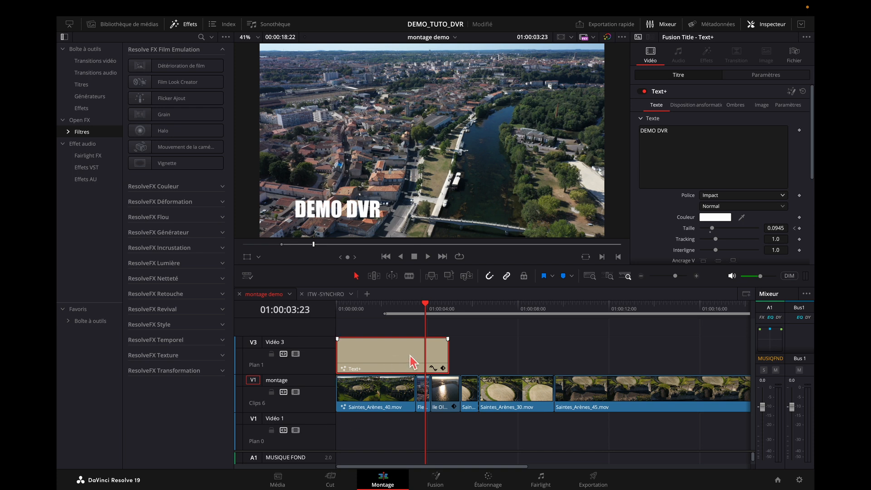
pyautogui.press('Delete')
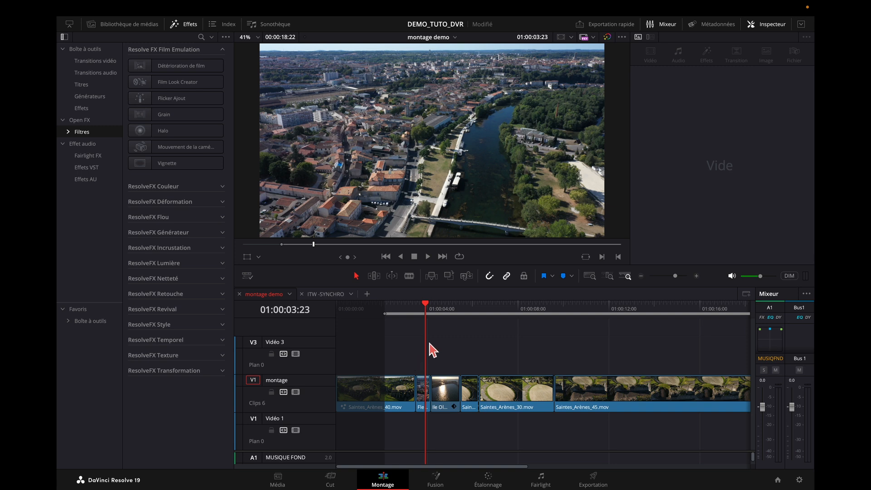
# Apply the Détérioration de film filter to the Saintes_Arènes_40.mov clip and play it back from the beginning
pyautogui.press('Down')
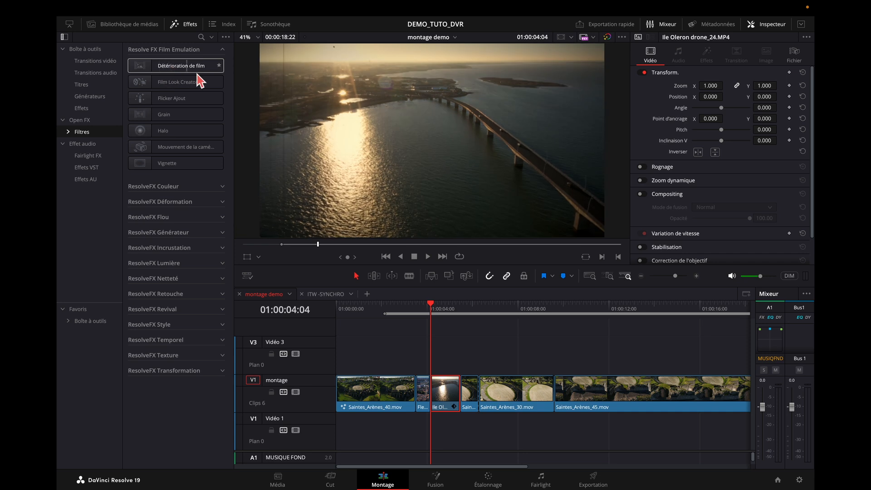
pyautogui.moveTo(186, 73); pyautogui.dragTo(386, 406)
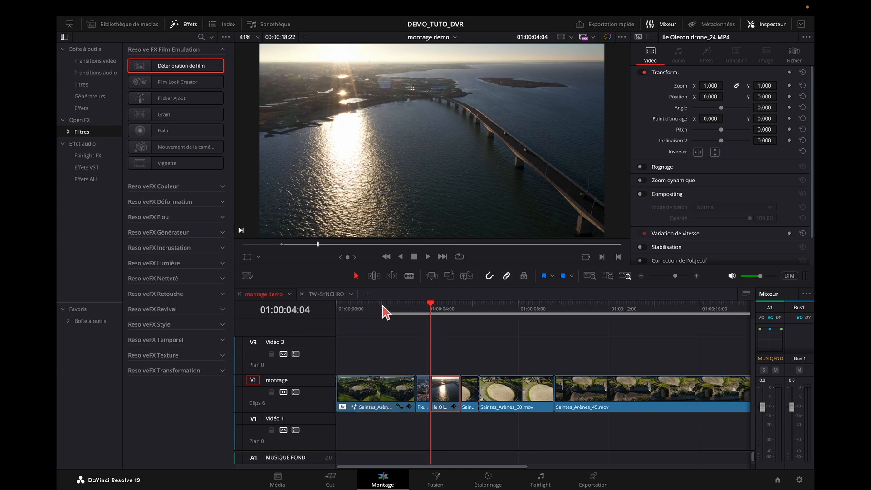
pyautogui.moveTo(433, 310); pyautogui.dragTo(322, 313)
pyautogui.press('space')
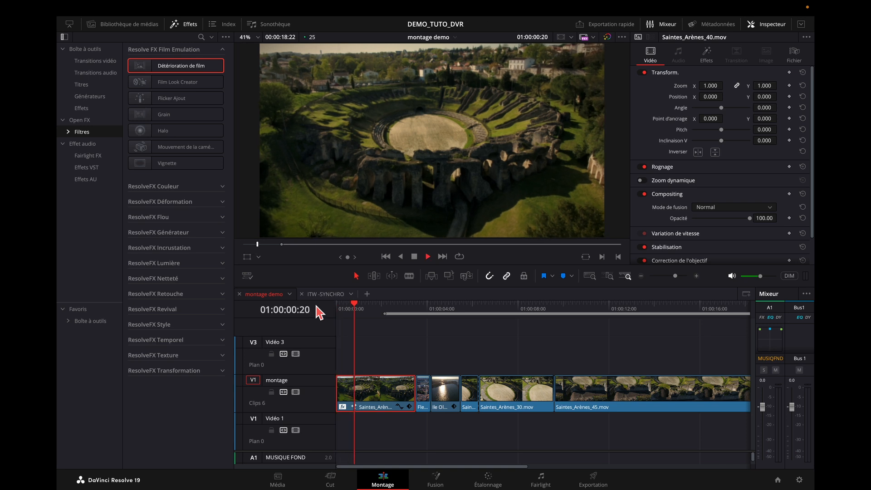
pyautogui.press('space')
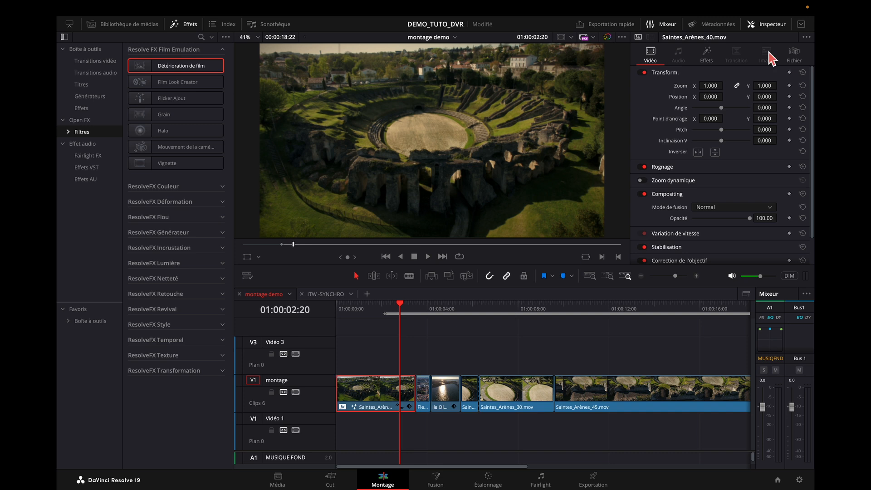
# Set Détérioration de film to Film flou 0.213, Modif. Temp. -0.380 and Facteur de netteté 0.341, and remove the filter
pyautogui.click(706, 55)
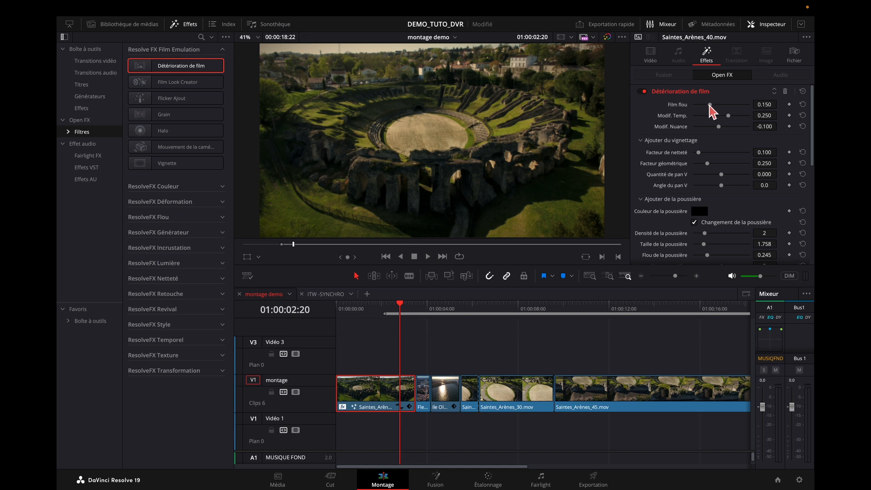
pyautogui.moveTo(708, 108)
pyautogui.mouseDown()
pyautogui.moveTo(731, 105)
pyautogui.moveTo(717, 105)
pyautogui.moveTo(719, 114)
pyautogui.moveTo(731, 114)
pyautogui.moveTo(712, 114)
pyautogui.mouseUp()
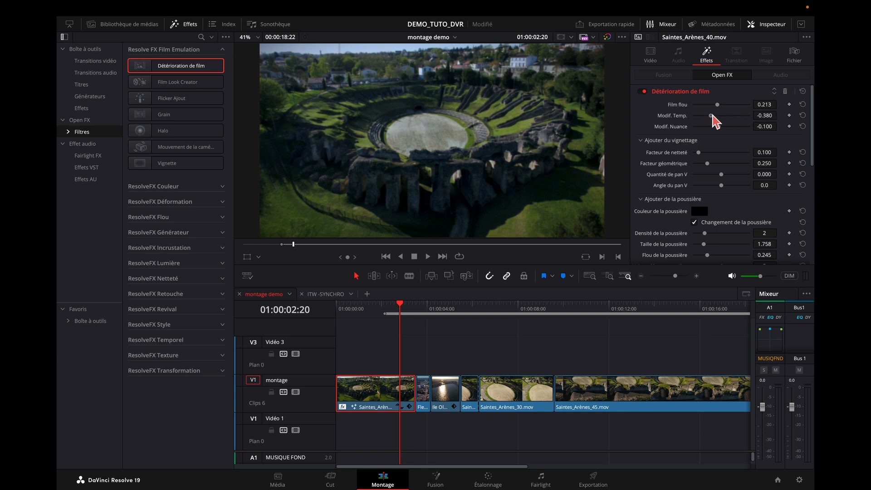
pyautogui.moveTo(699, 153); pyautogui.dragTo(714, 167)
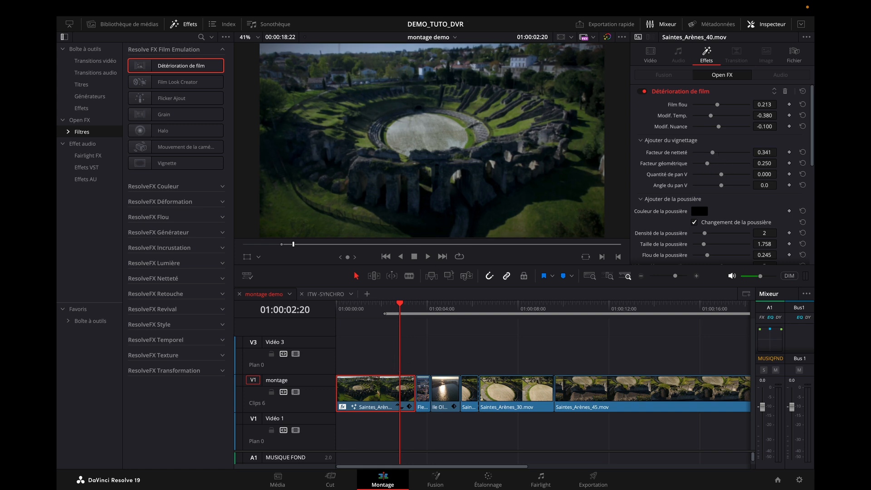
pyautogui.click(786, 93)
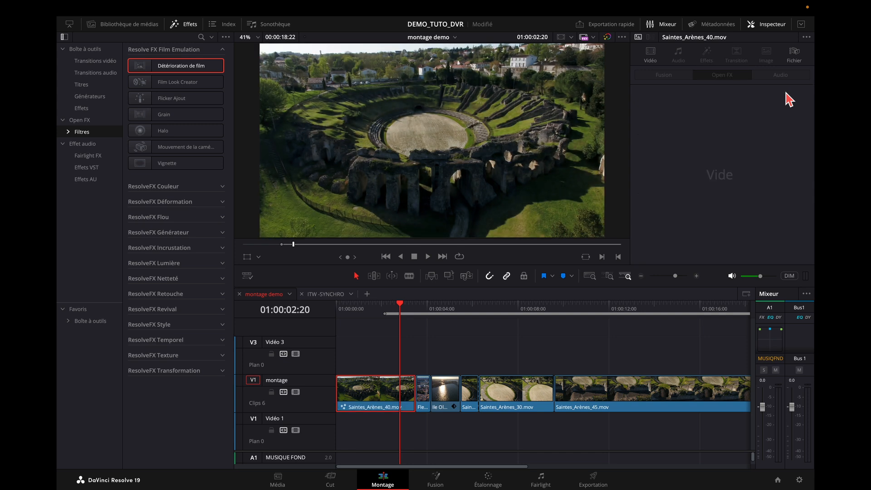
# Examine the ResolveFX Couleur and ResolveFX Générateur filters and the Fairlight FX, VST and AU audio effects
pyautogui.click(222, 187)
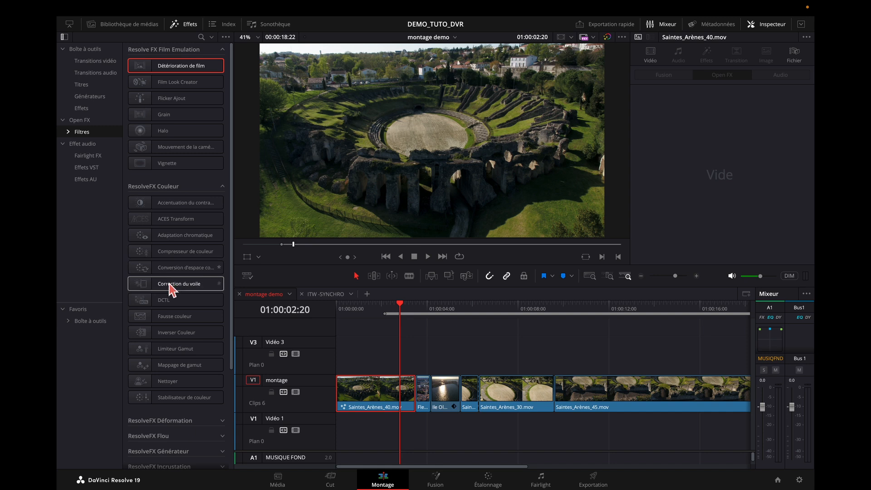
pyautogui.click(222, 186)
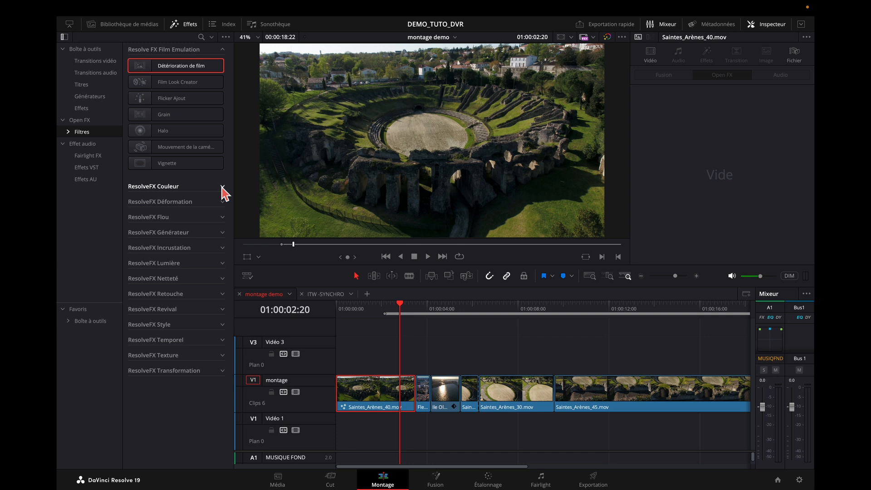
pyautogui.click(223, 233)
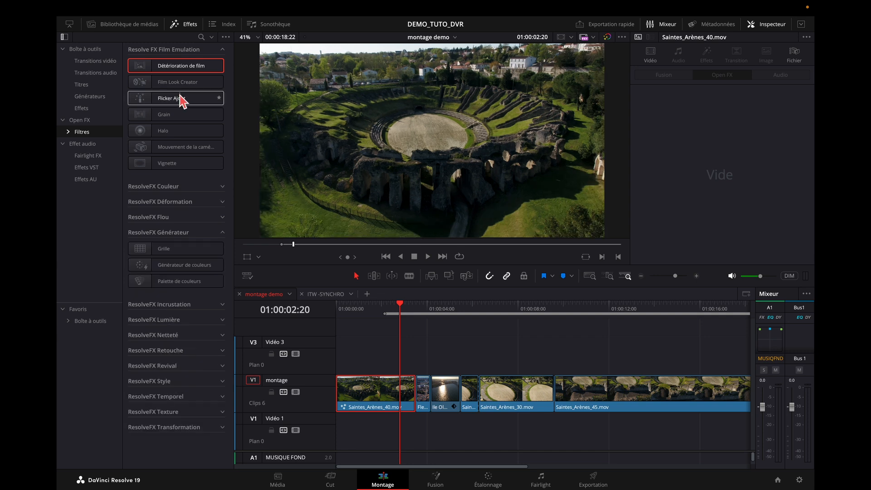
pyautogui.click(222, 50)
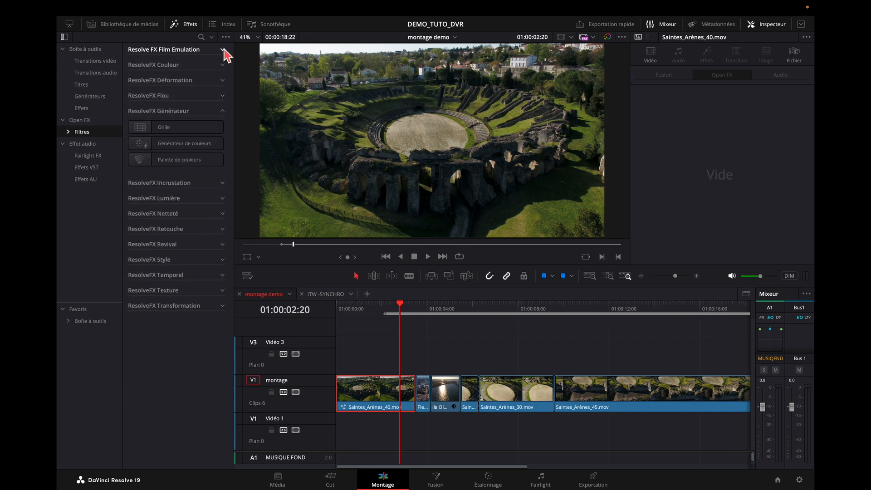
pyautogui.click(95, 156)
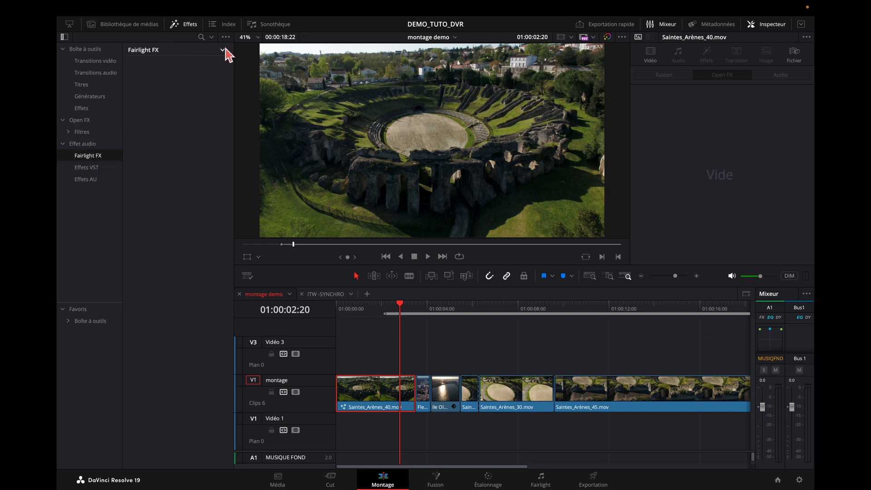
pyautogui.click(223, 50)
pyautogui.click(94, 168)
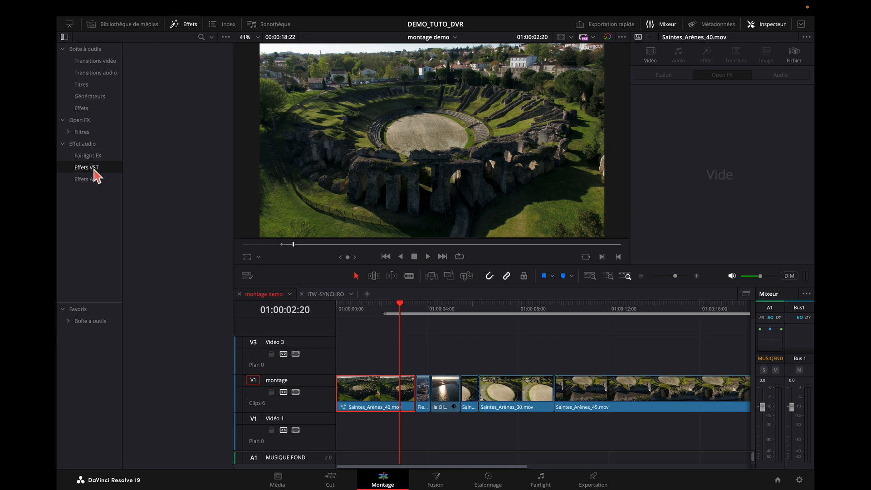
pyautogui.click(92, 180)
pyautogui.click(90, 157)
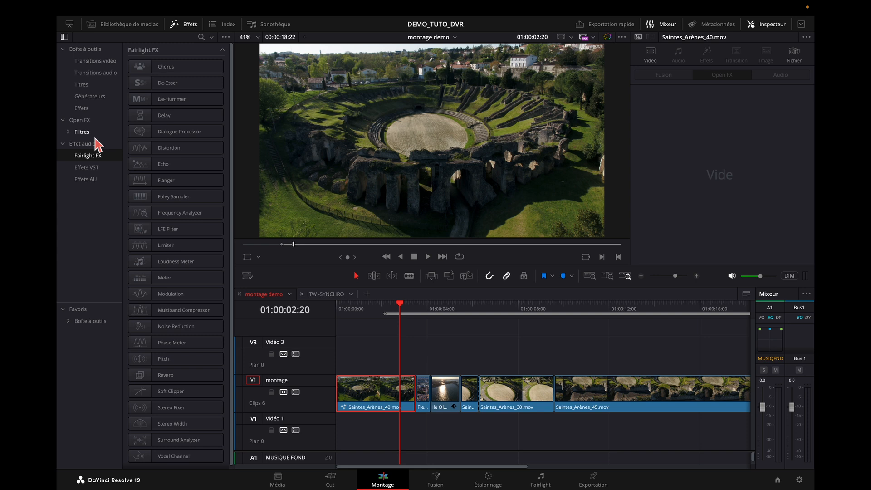
# Add a Sous-titre subtitle at 01:00:01:04 over the first clip and display the timeline's subtitle tracks
pyautogui.click(91, 88)
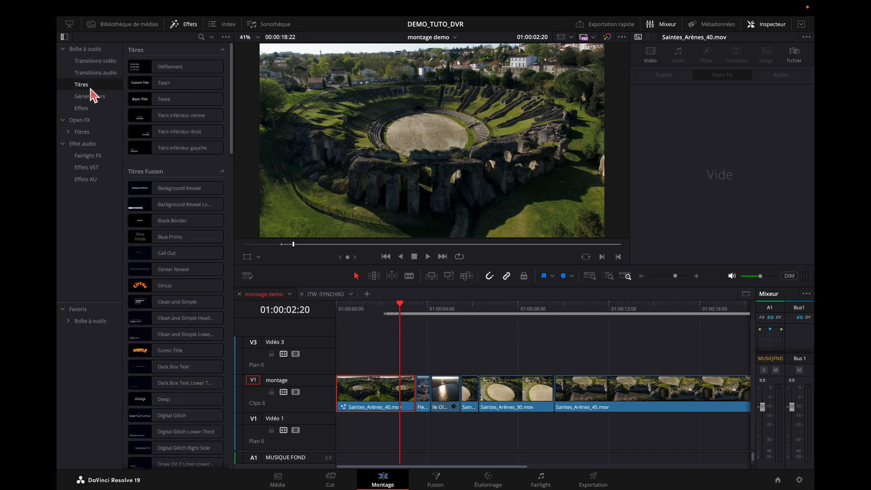
pyautogui.click(223, 50)
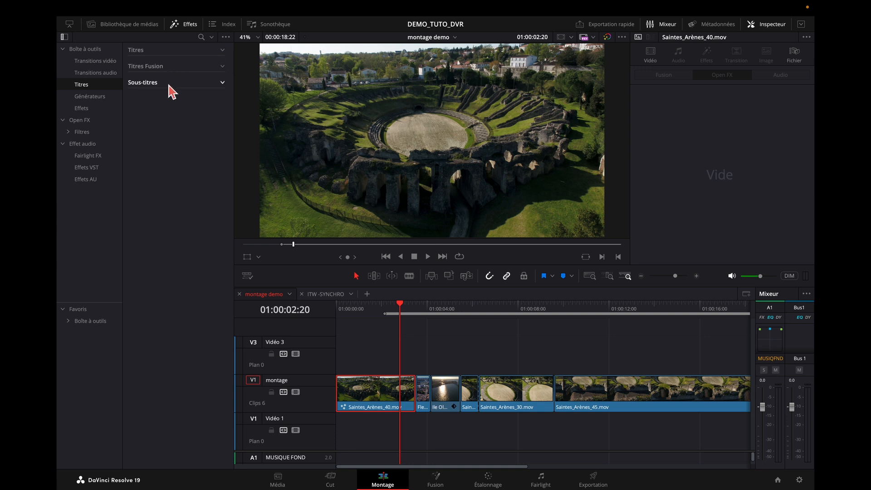
pyautogui.click(222, 84)
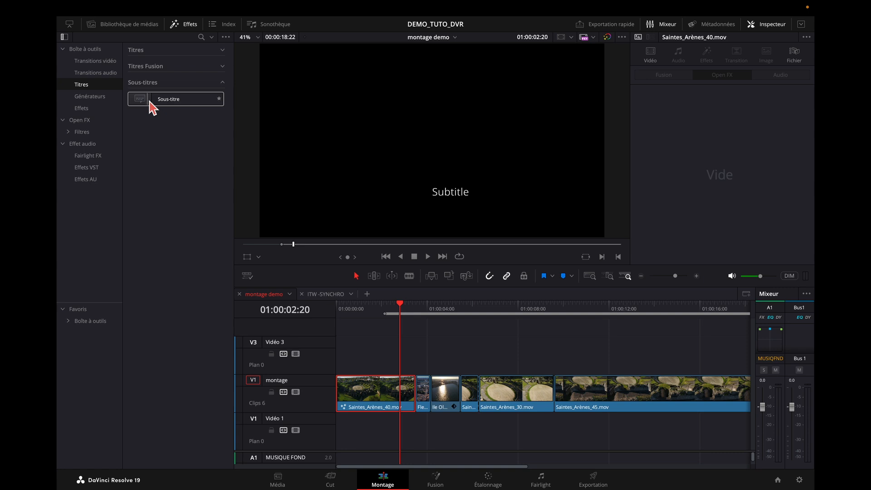
pyautogui.moveTo(146, 102); pyautogui.dragTo(364, 363)
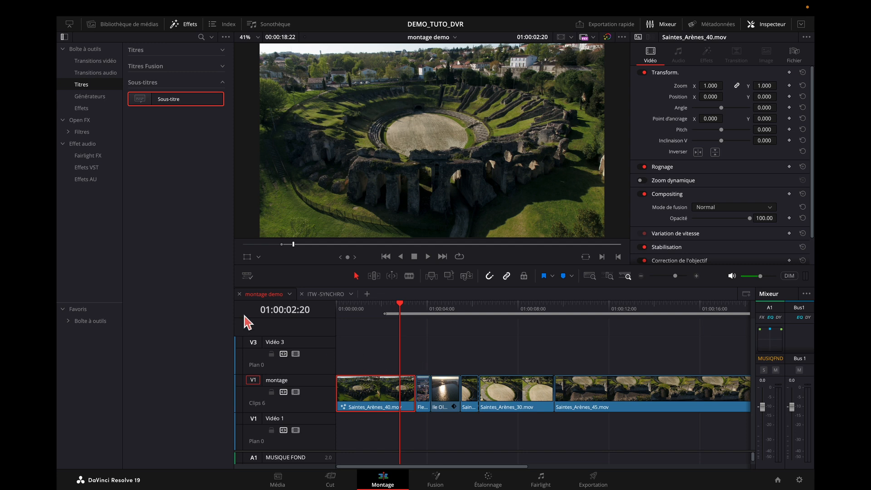
pyautogui.click(248, 276)
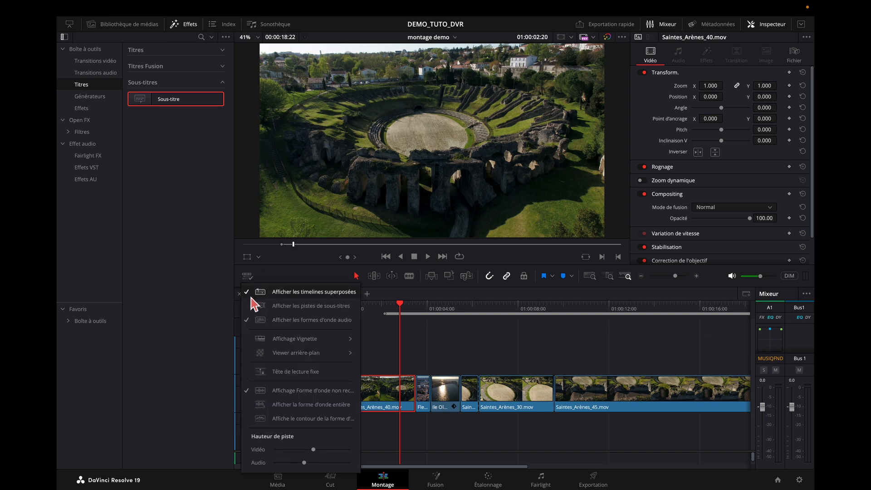
pyautogui.click(252, 306)
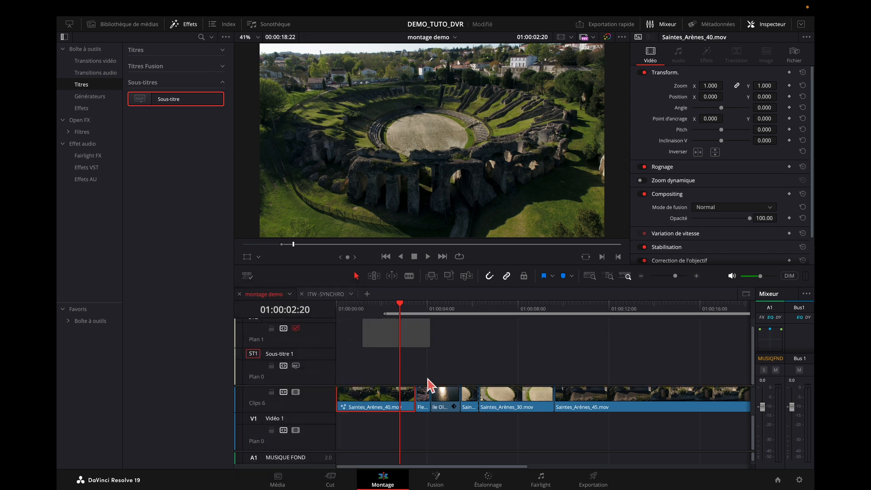
# Enable the subtitle track that holds the new subtitle and move the subtitle to the beginning of the timeline
pyautogui.click(397, 308)
pyautogui.moveTo(397, 306); pyautogui.dragTo(365, 305)
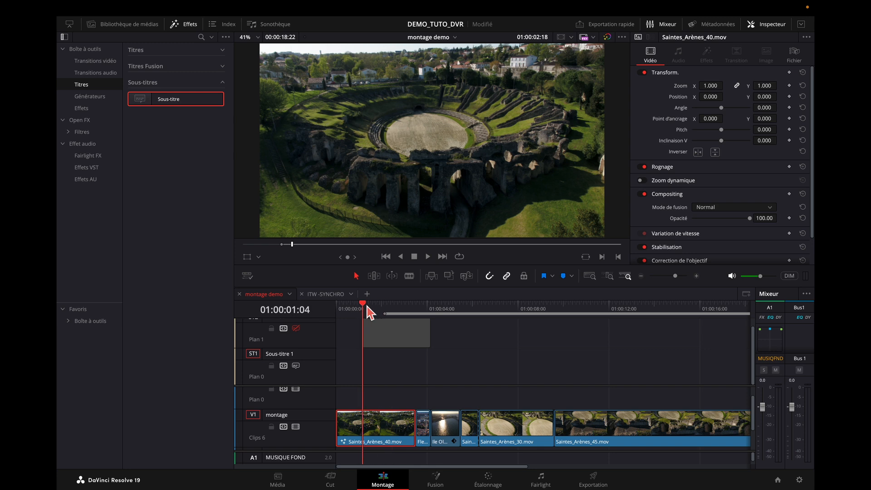
pyautogui.click(319, 333)
pyautogui.click(296, 328)
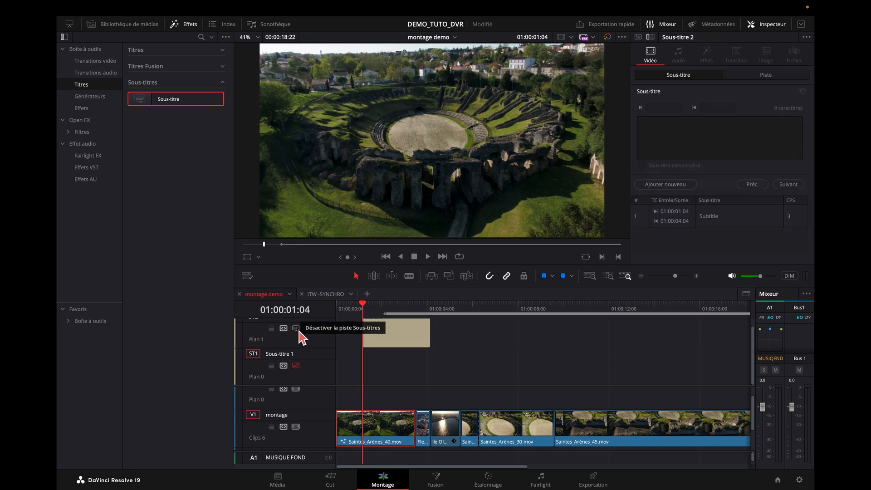
pyautogui.click(373, 307)
pyautogui.moveTo(383, 307)
pyautogui.mouseDown()
pyautogui.moveTo(396, 308)
pyautogui.moveTo(389, 311)
pyautogui.moveTo(405, 336)
pyautogui.moveTo(388, 336)
pyautogui.moveTo(385, 307)
pyautogui.moveTo(367, 310)
pyautogui.moveTo(385, 311)
pyautogui.mouseUp()
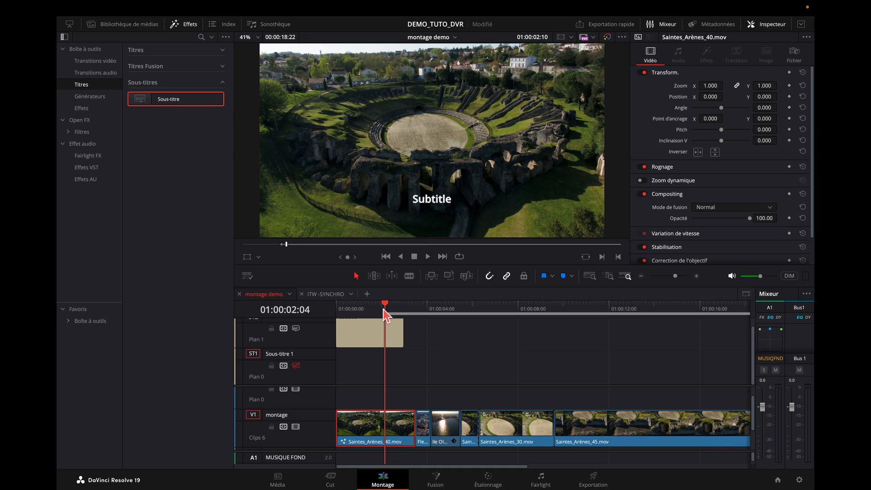
# Replace the subtitle's sample text with "BONJOUR"
pyautogui.click(378, 348)
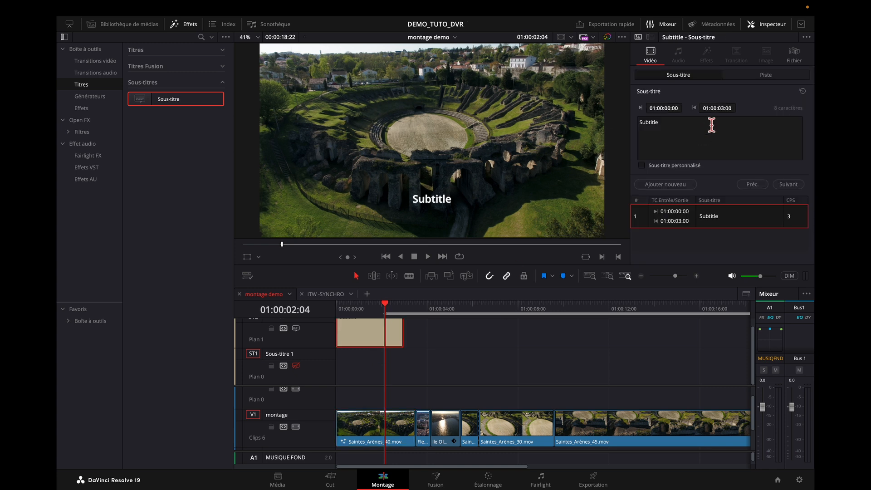
pyautogui.doubleClick(662, 122)
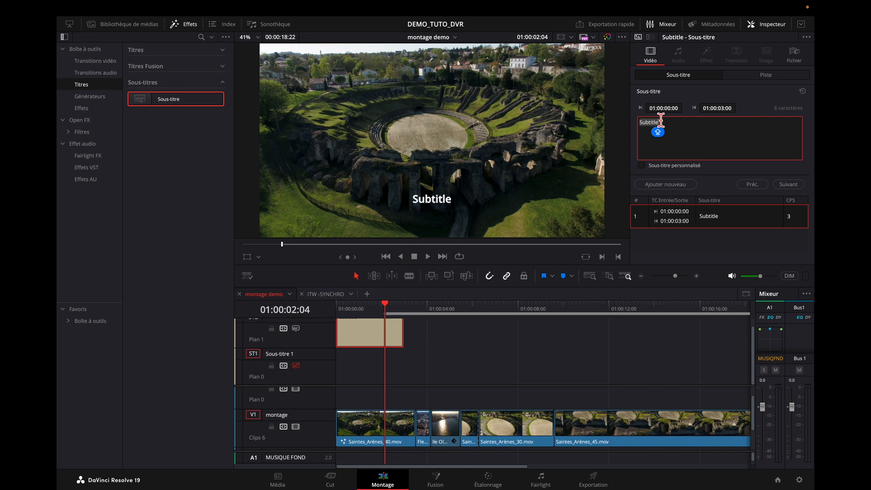
pyautogui.write('BONJOUR')
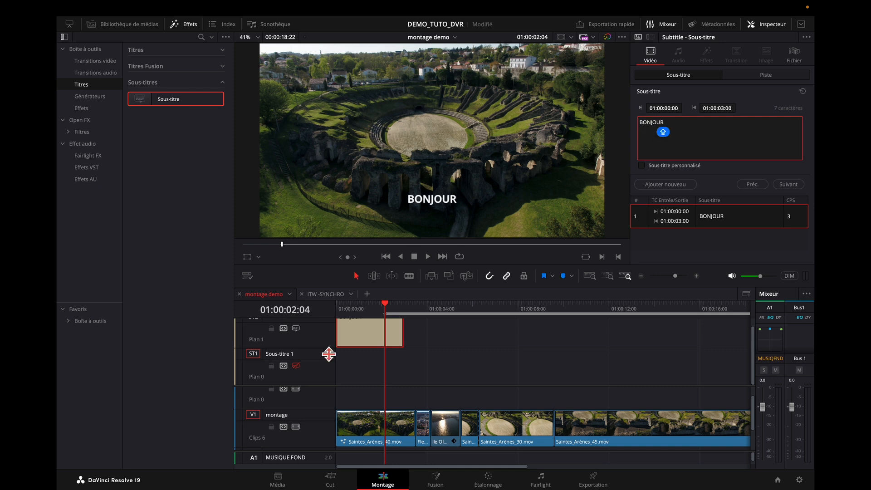
# Add a second subtitle at 01:00:01:08 on the BONJOUR subtitle's track and preview it at 01:00:02:04
pyautogui.click(339, 310)
pyautogui.click(393, 343)
pyautogui.moveTo(340, 309); pyautogui.dragTo(369, 306)
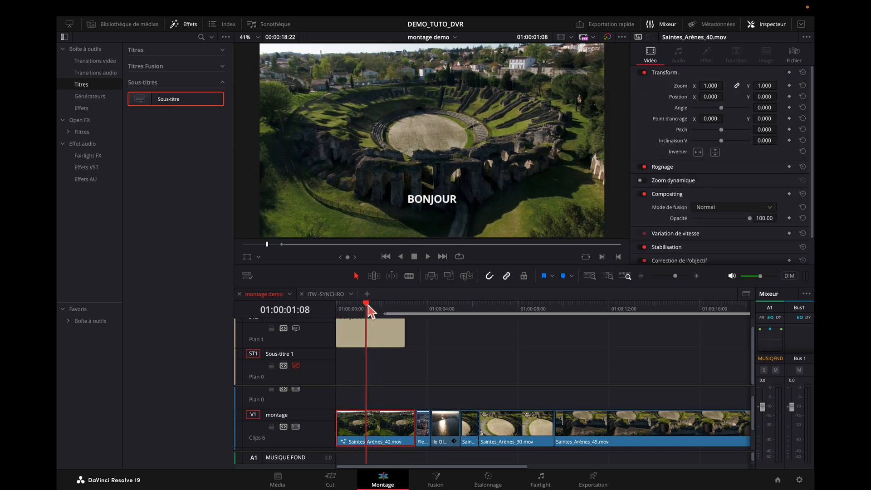
pyautogui.click(383, 338)
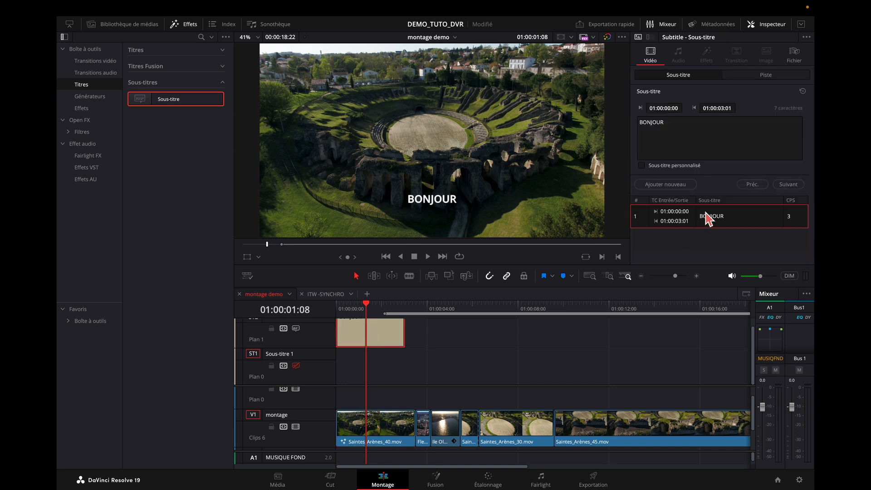
pyautogui.click(675, 189)
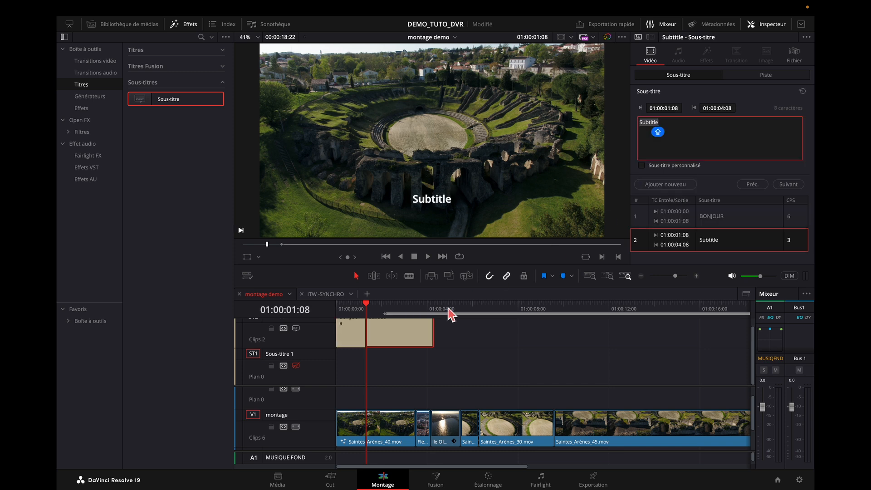
pyautogui.moveTo(372, 310)
pyautogui.mouseDown()
pyautogui.moveTo(394, 307)
pyautogui.moveTo(386, 308)
pyautogui.mouseUp()
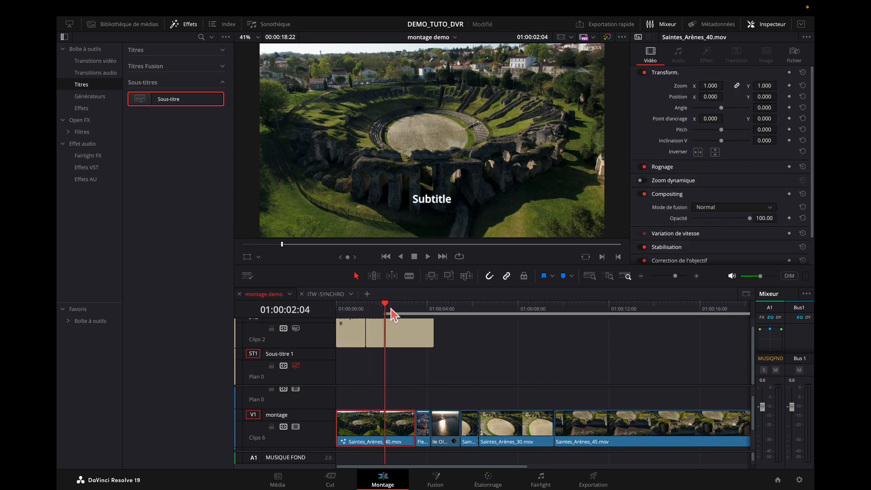
# Replace the second subtitle's sample text with "PRESENTATION DVR"
pyautogui.click(398, 338)
pyautogui.click(684, 133)
pyautogui.press('capslock')
pyautogui.write('PRE')
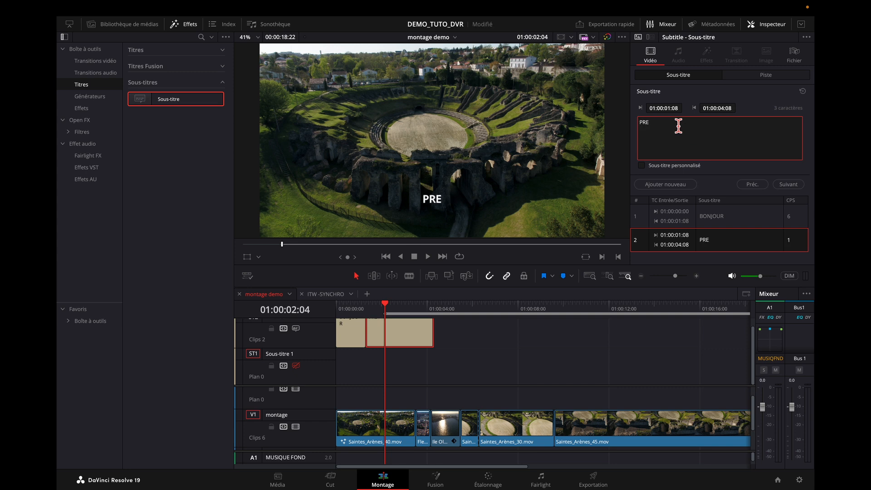
pyautogui.write('SENTATION')
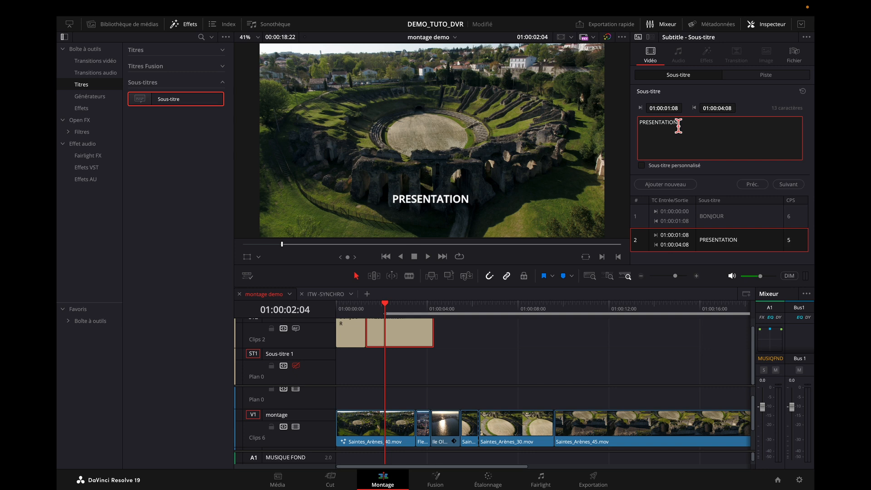
pyautogui.press('capslock')
pyautogui.write('DVR')
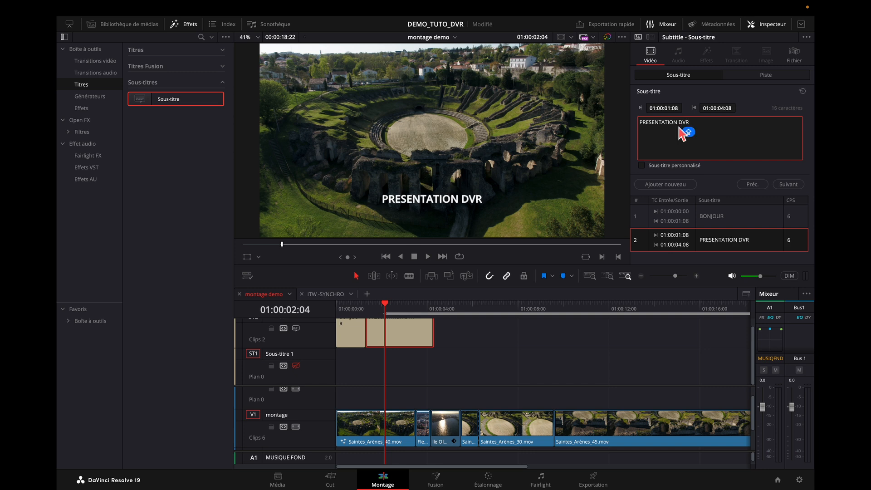
# Play the timeline from the beginning through both subtitles and stop at 01:00:02:19
pyautogui.press('Home')
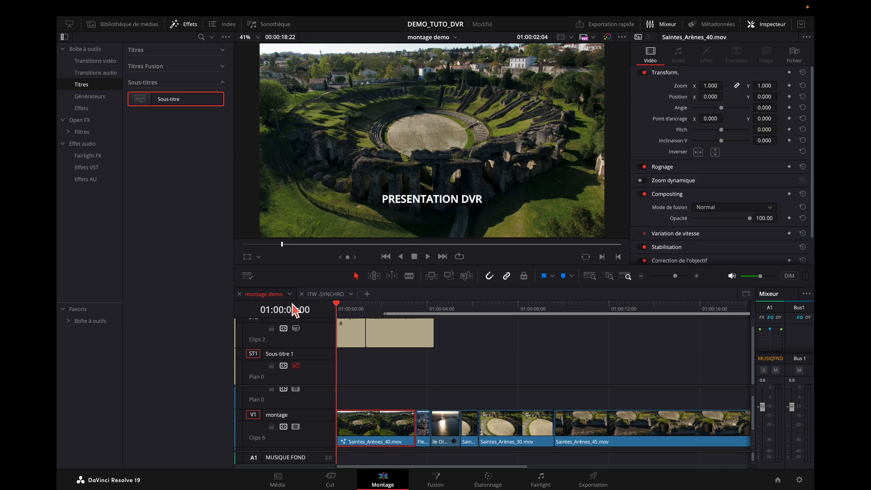
pyautogui.press('space')
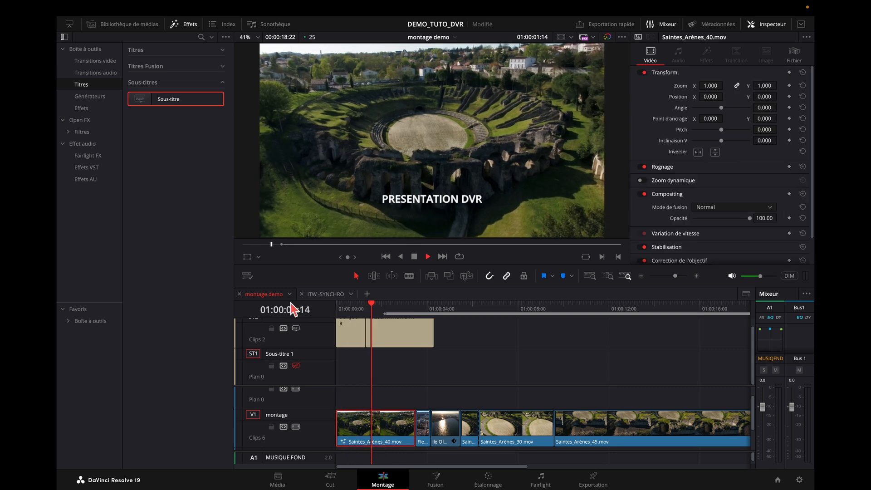
pyautogui.press('space')
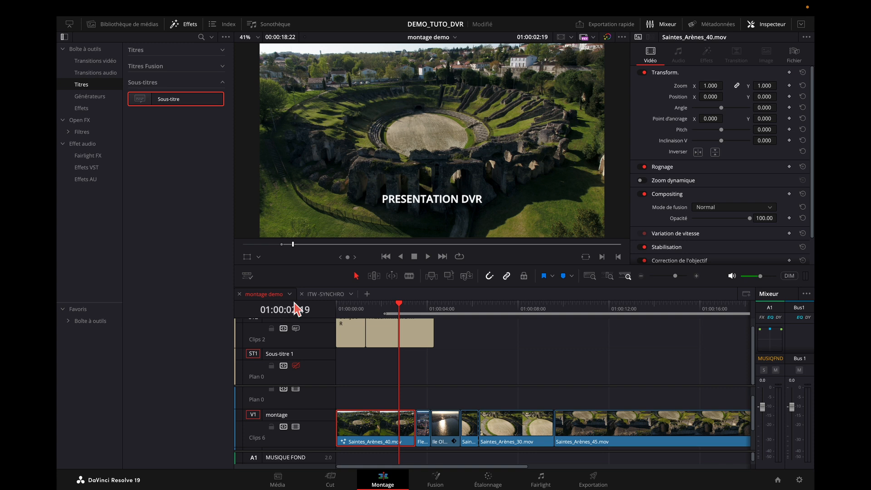
# Hide the timeline's subtitle tracks to play the opening without them, and display the tracks again
pyautogui.click(254, 280)
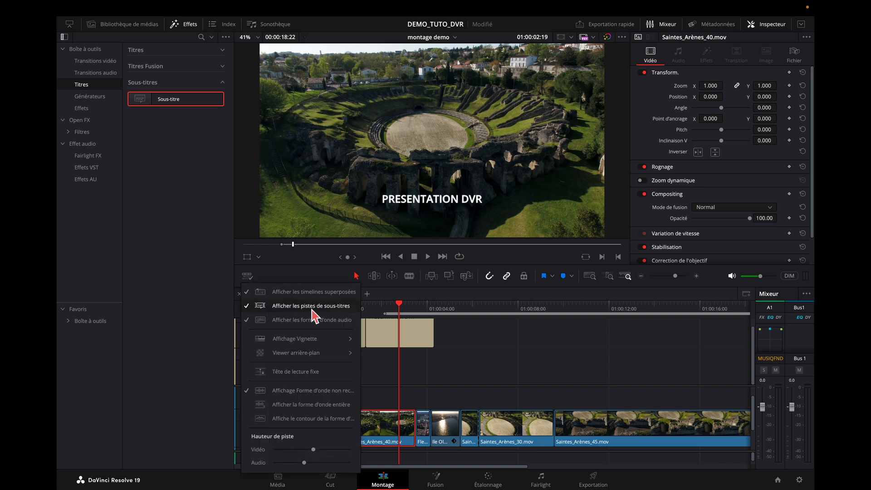
pyautogui.click(251, 306)
pyautogui.moveTo(399, 304); pyautogui.dragTo(323, 313)
pyautogui.press('space')
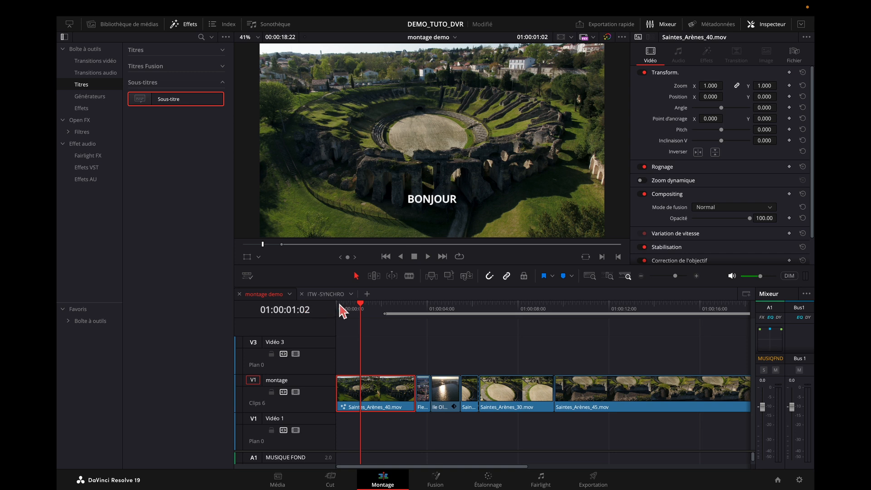
pyautogui.click(247, 276)
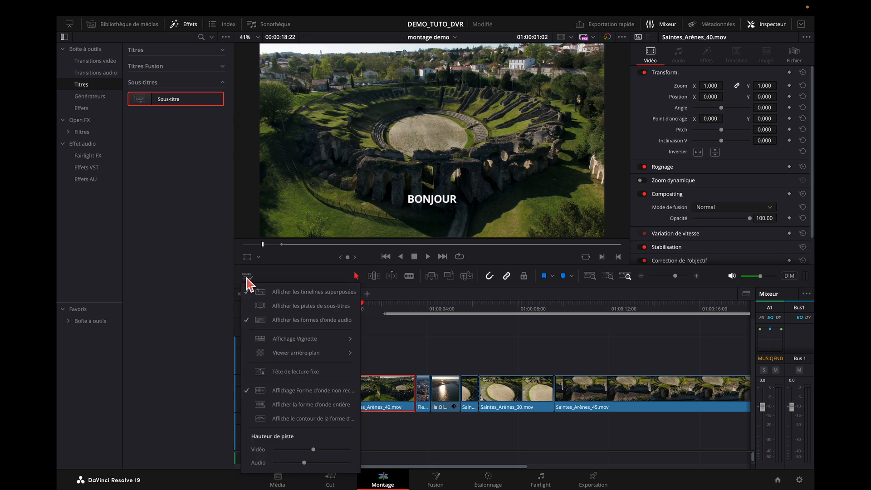
pyautogui.click(250, 308)
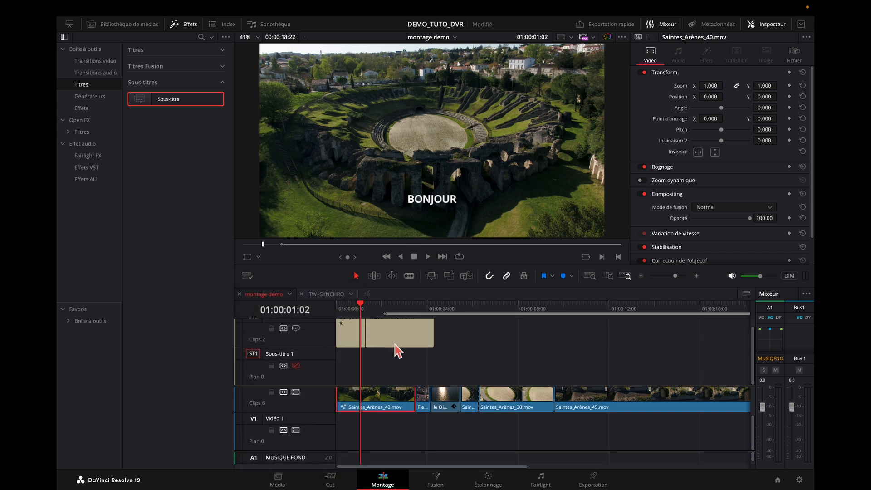